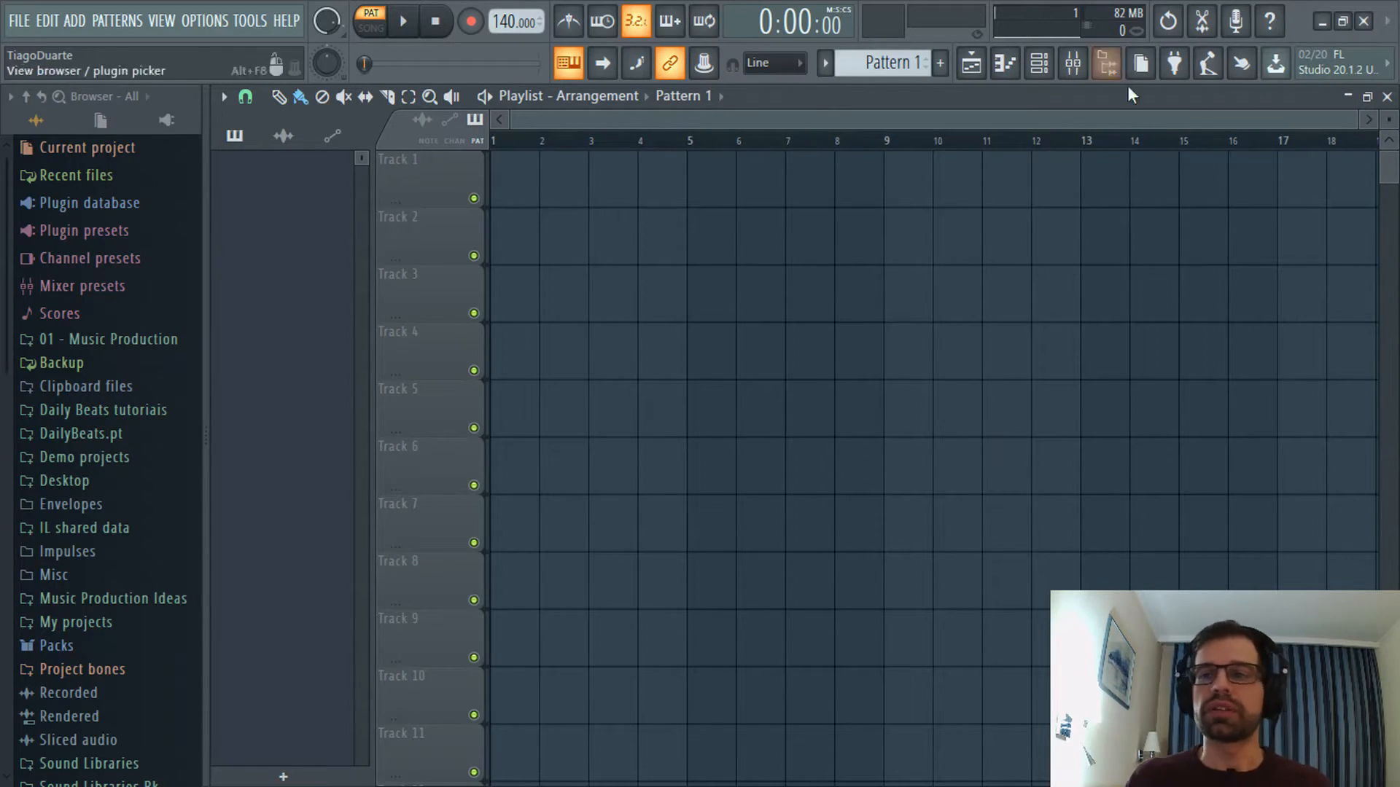
left_click(1387, 97)
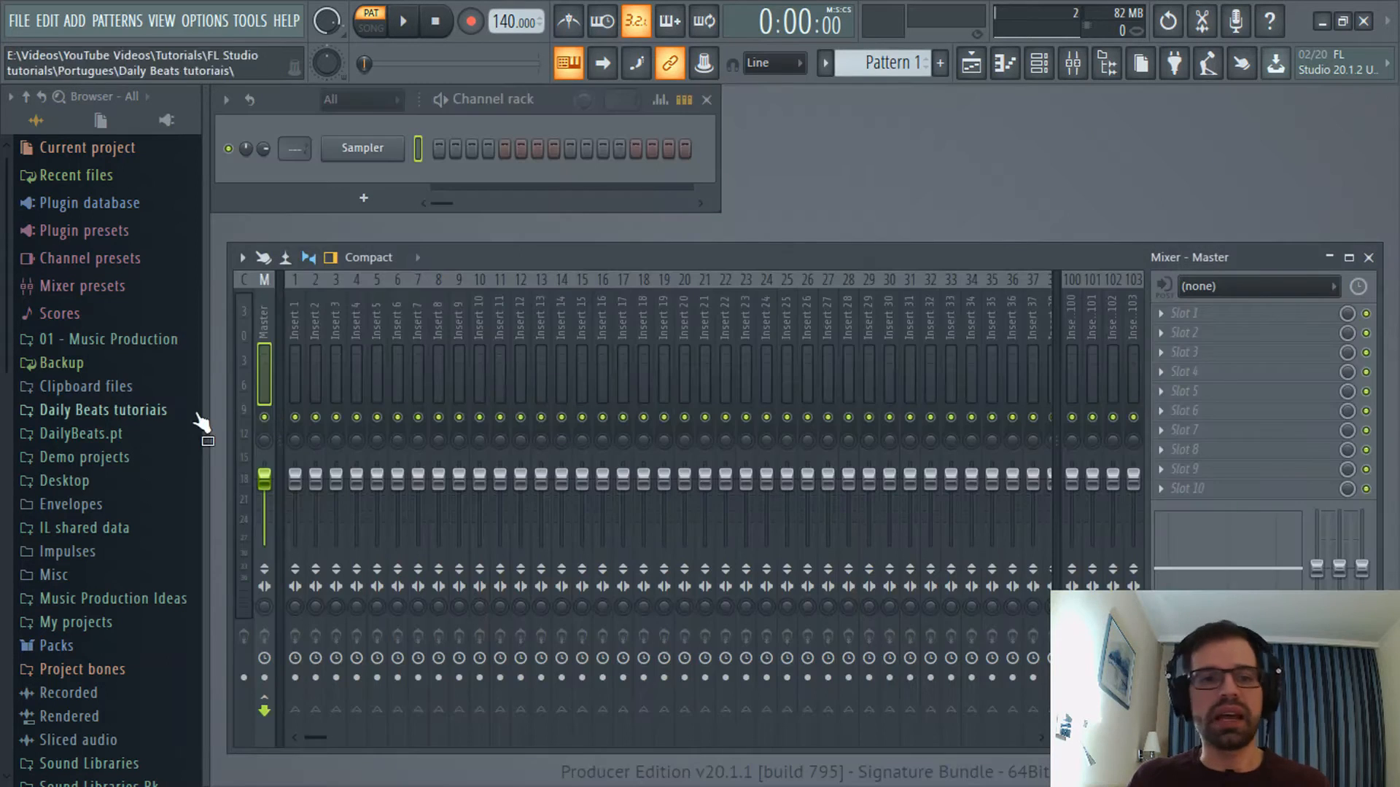
scroll(106, 408, "down", 3)
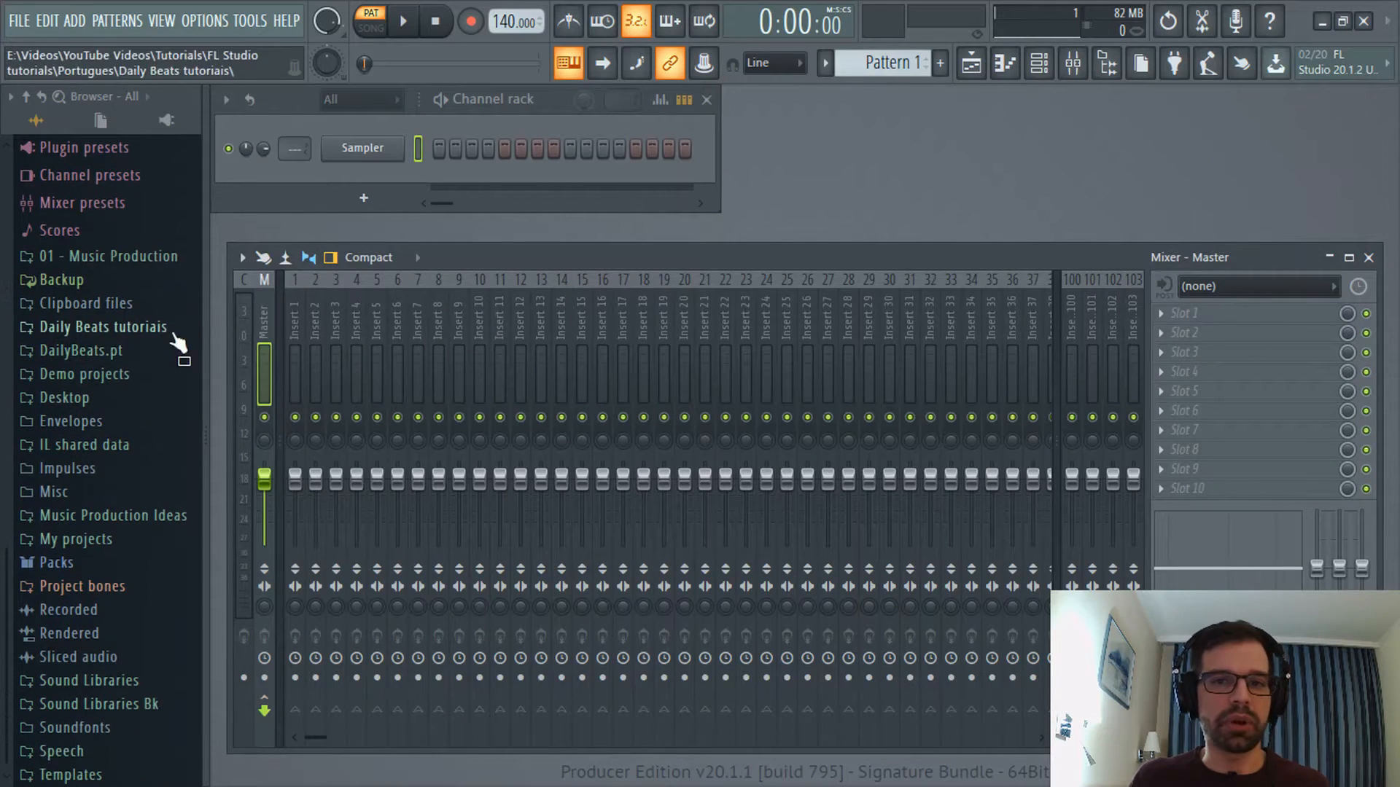
left_click(971, 65)
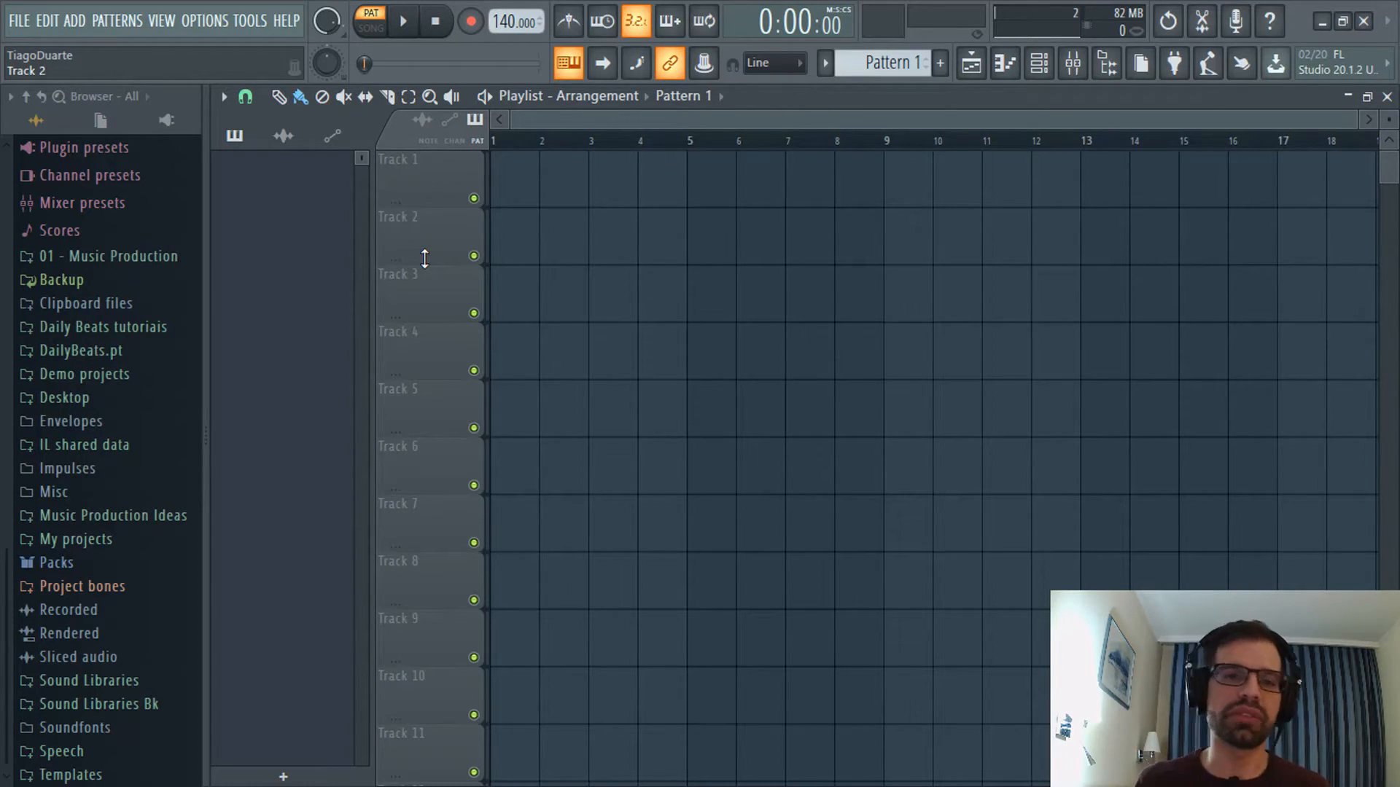
Add the folder E:\01 - Music Production\Music Business\05 - Mixing\03 - Oportunidades to the browser's extra search folders and close the settings.
left_click(202, 22)
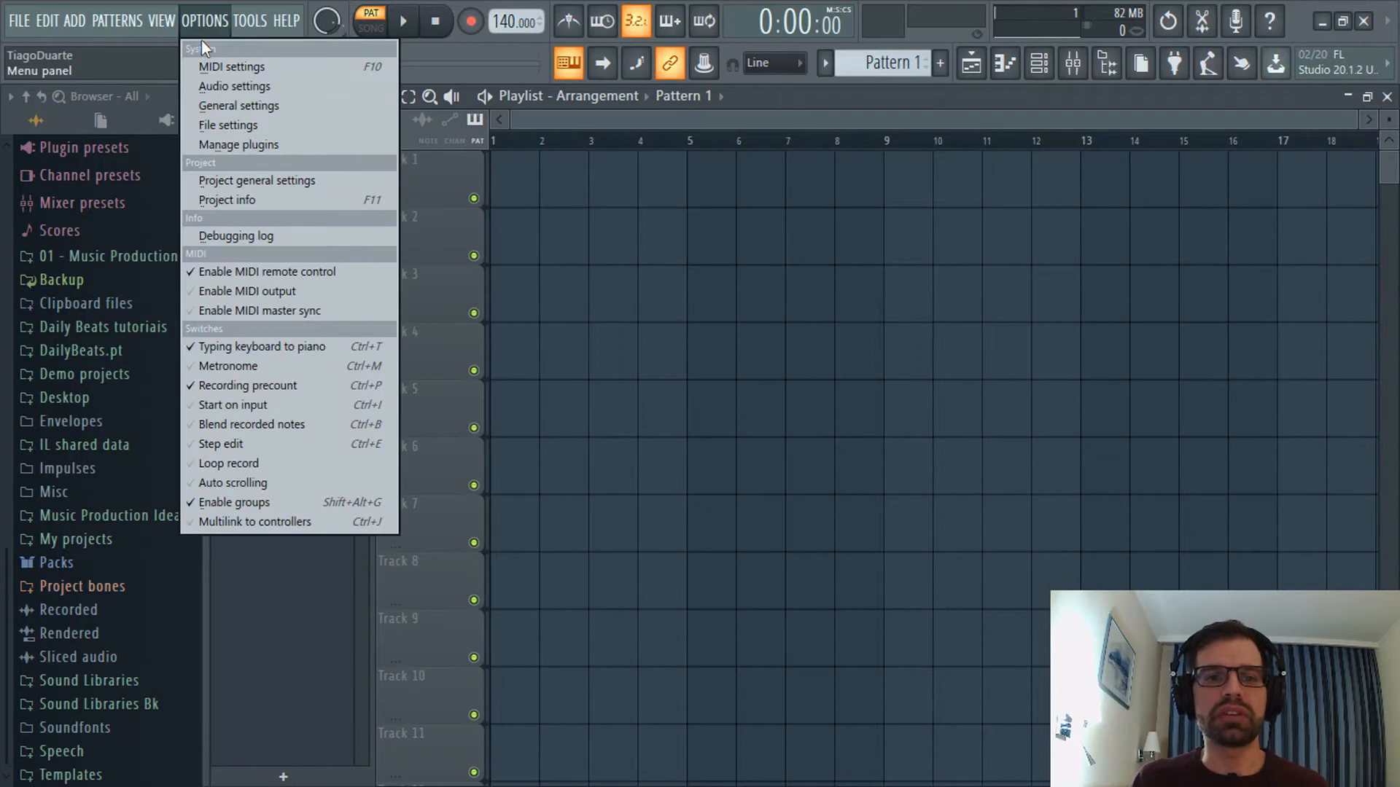
left_click(220, 120)
left_click(464, 456)
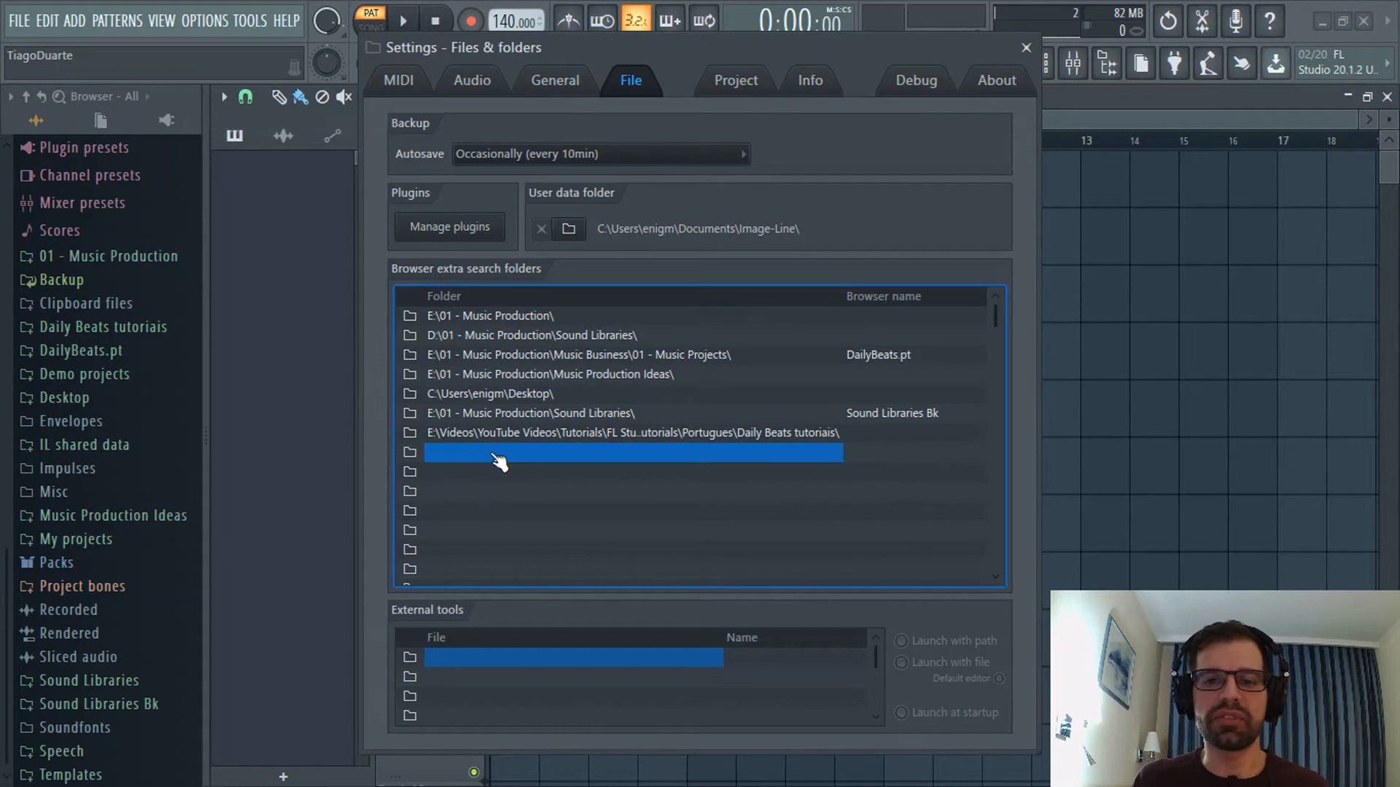
left_click(420, 455)
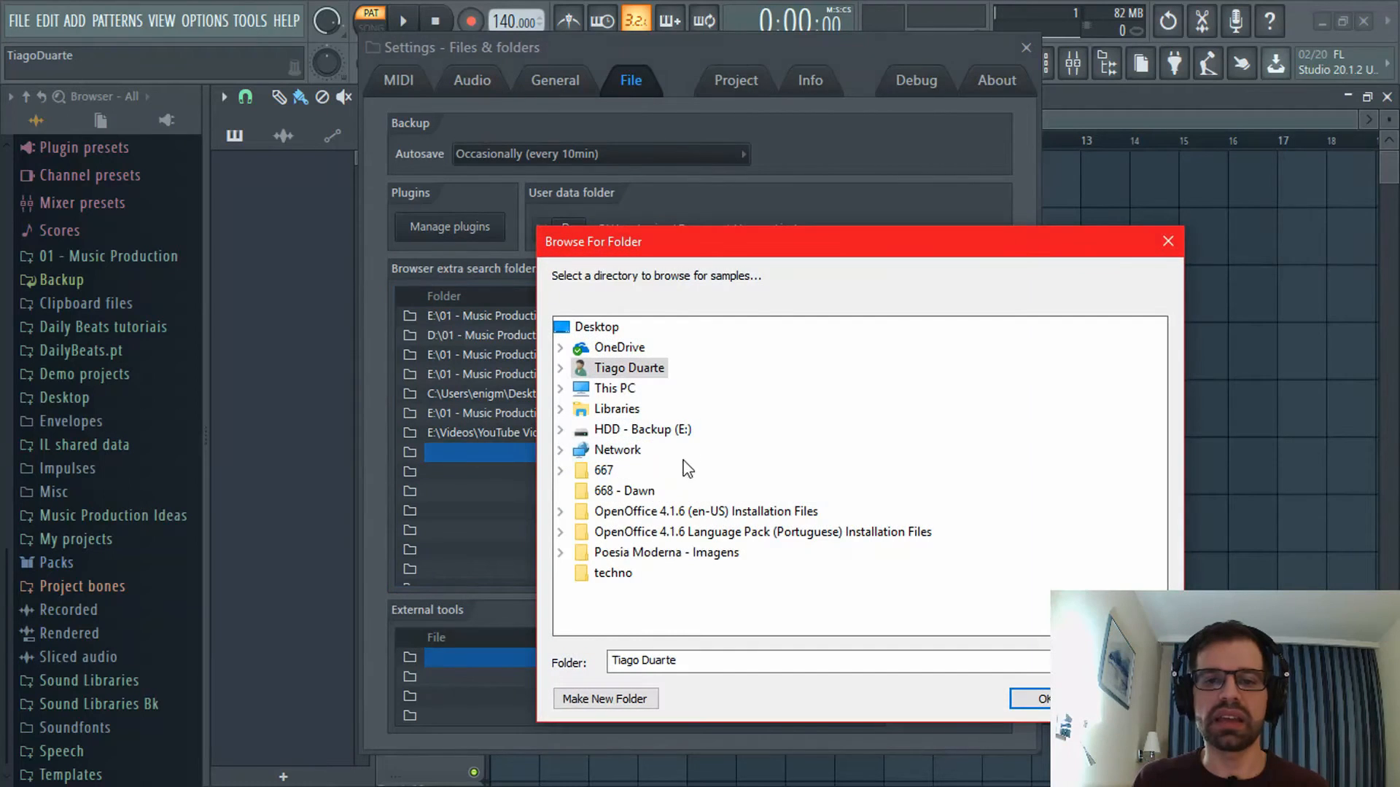
left_click(560, 430)
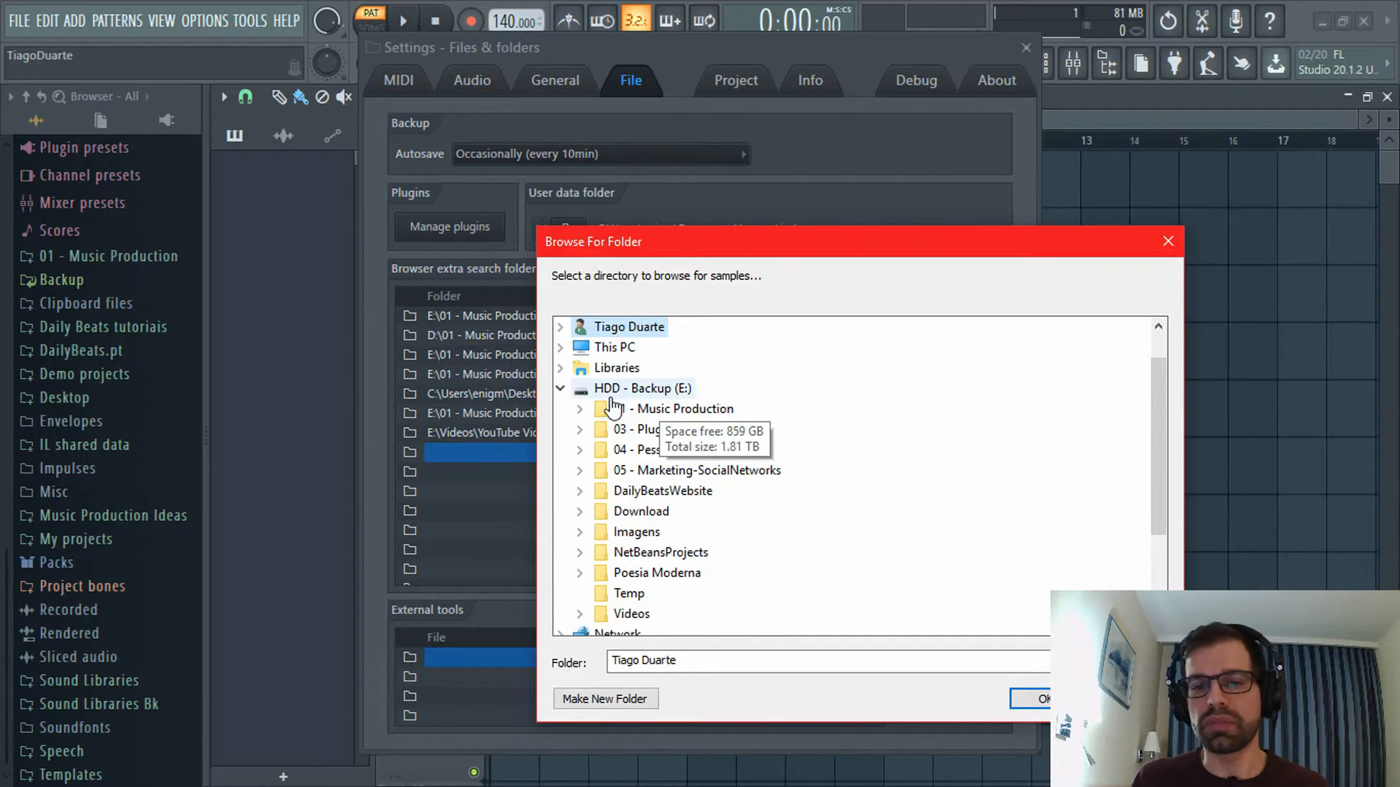
left_click(580, 409)
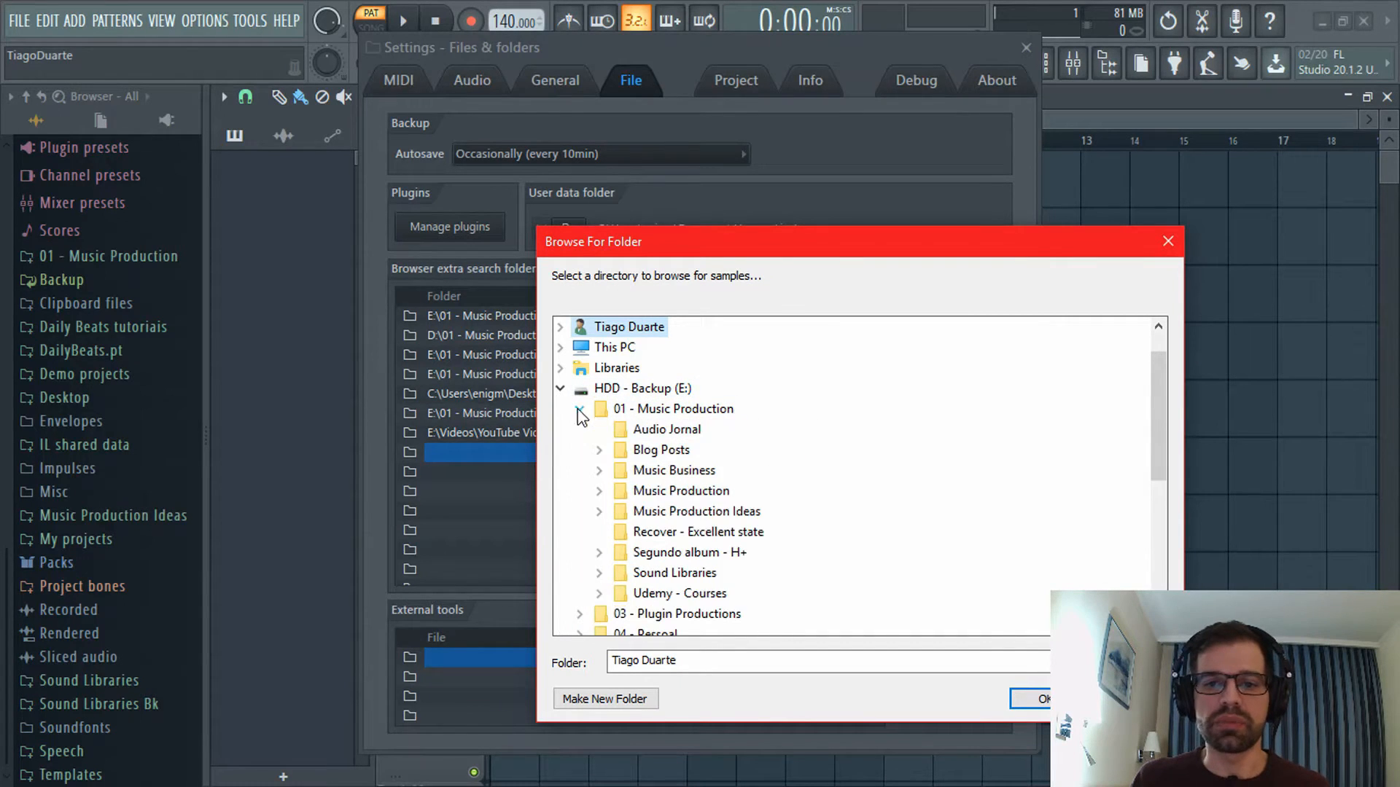
left_click(606, 471)
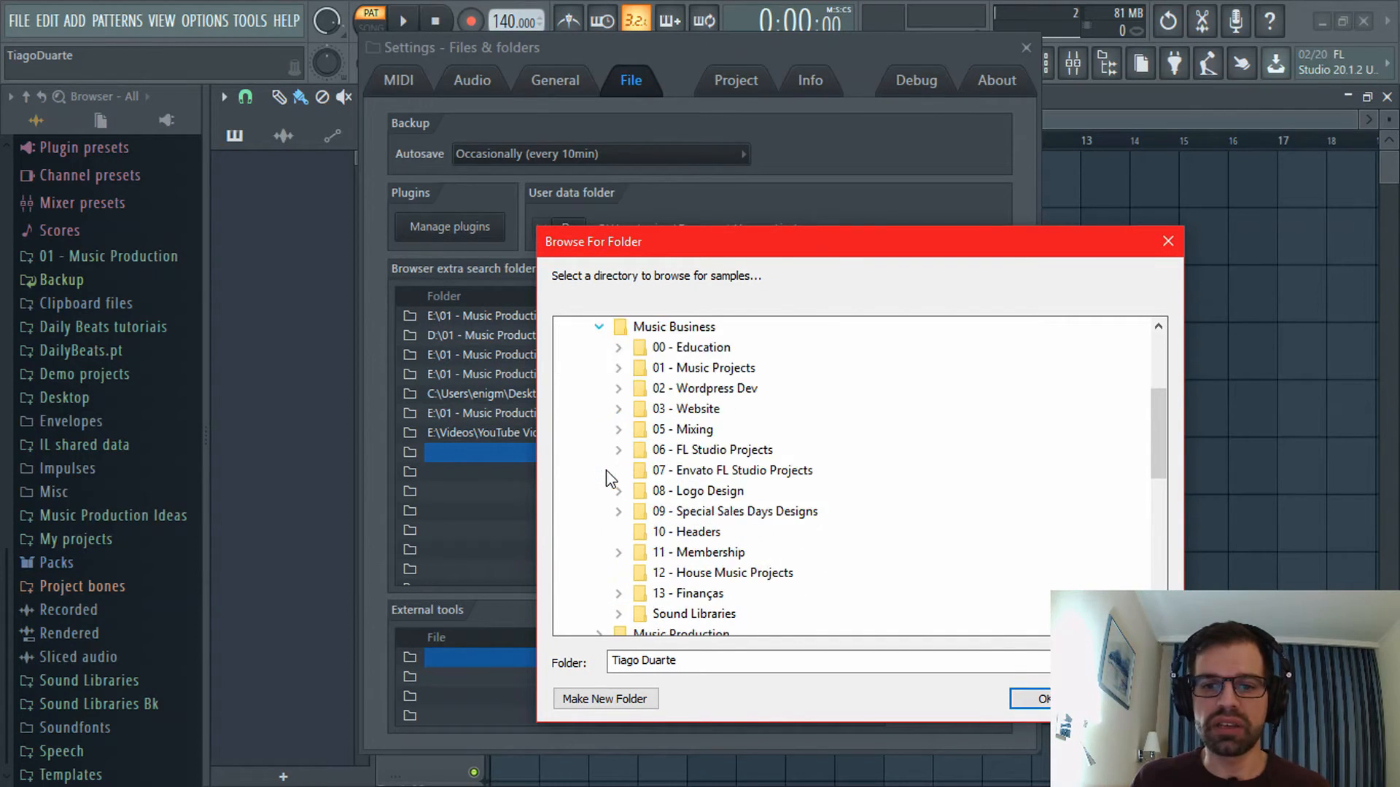
left_click(619, 429)
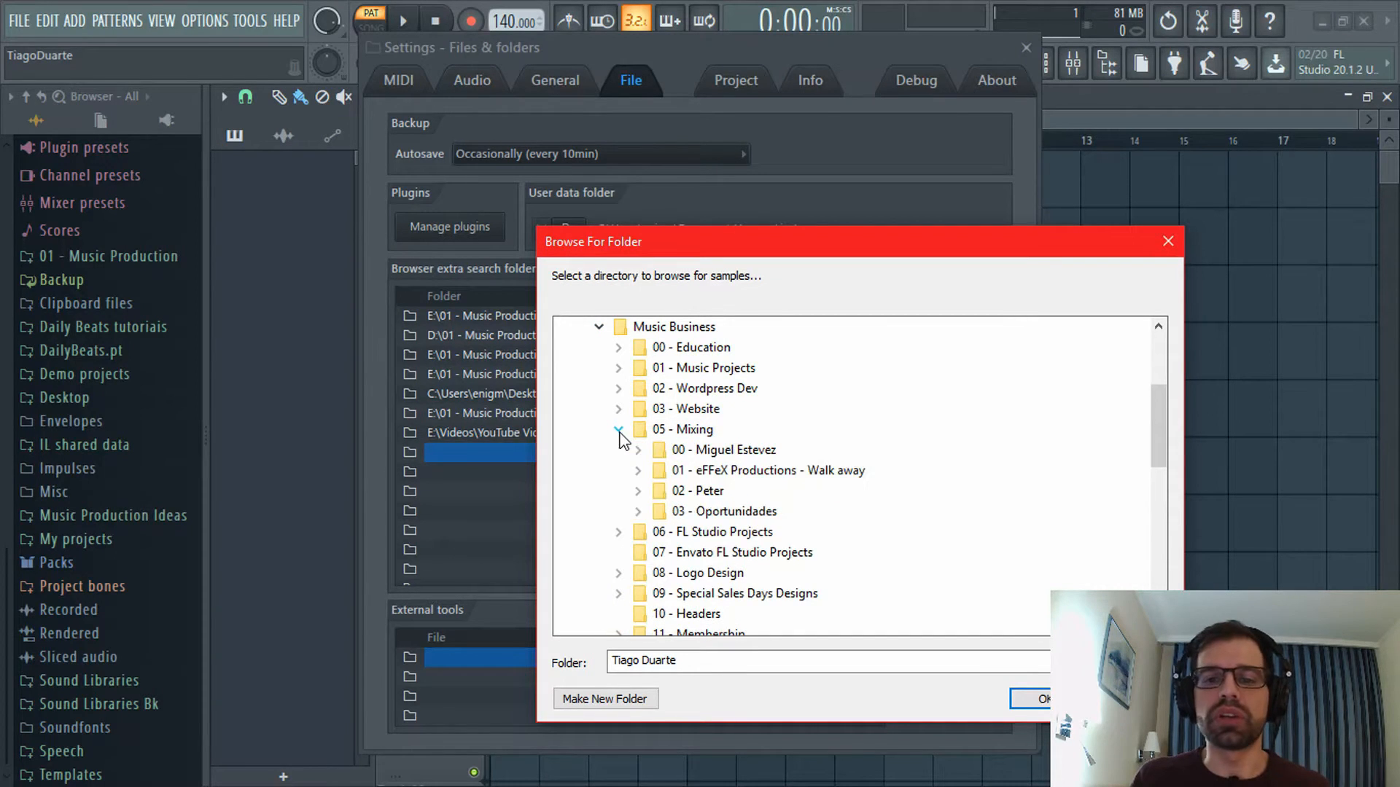
double_click(745, 513)
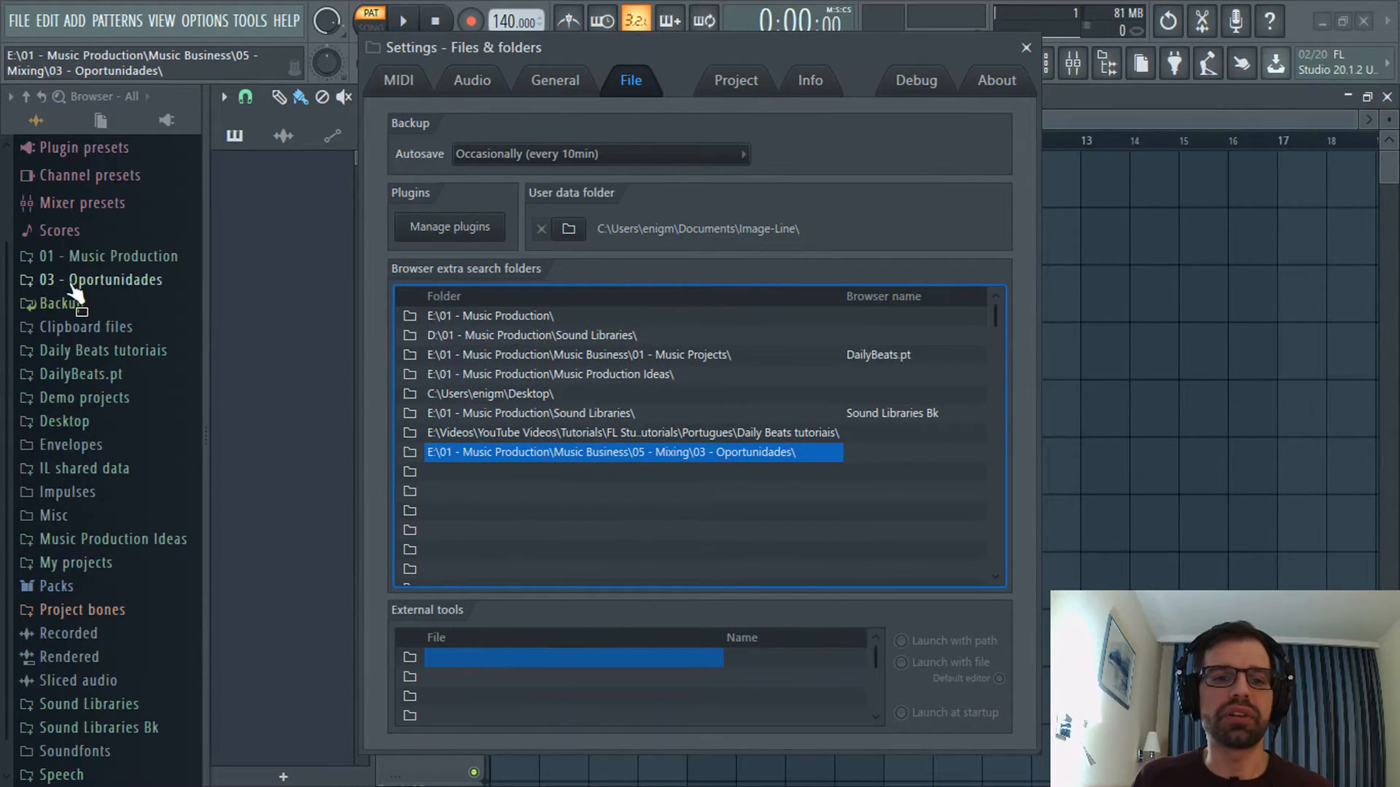
left_click(1032, 54)
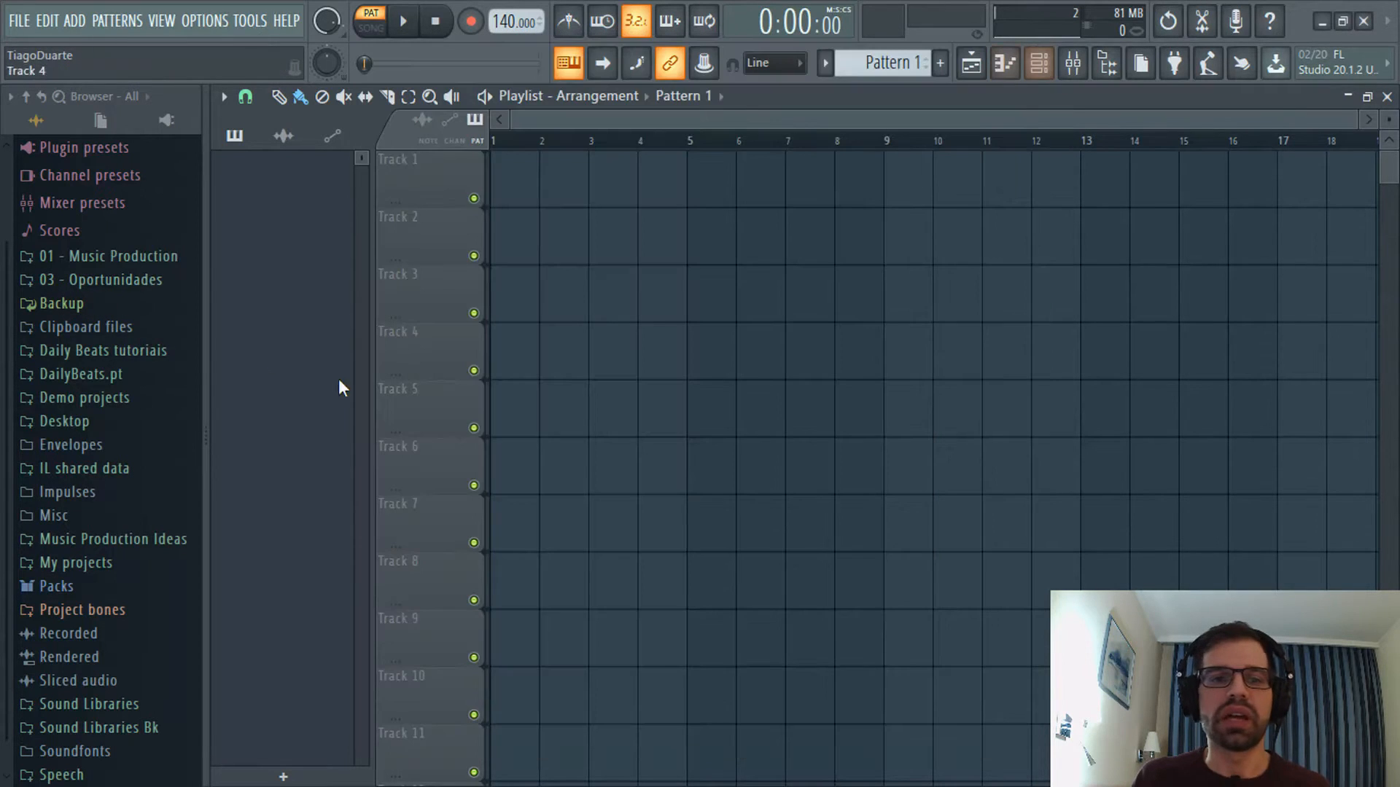
Look through 01 - Music Production down to Music Business and 05 - Mixing in the browser, and collapse it again.
left_click(109, 264)
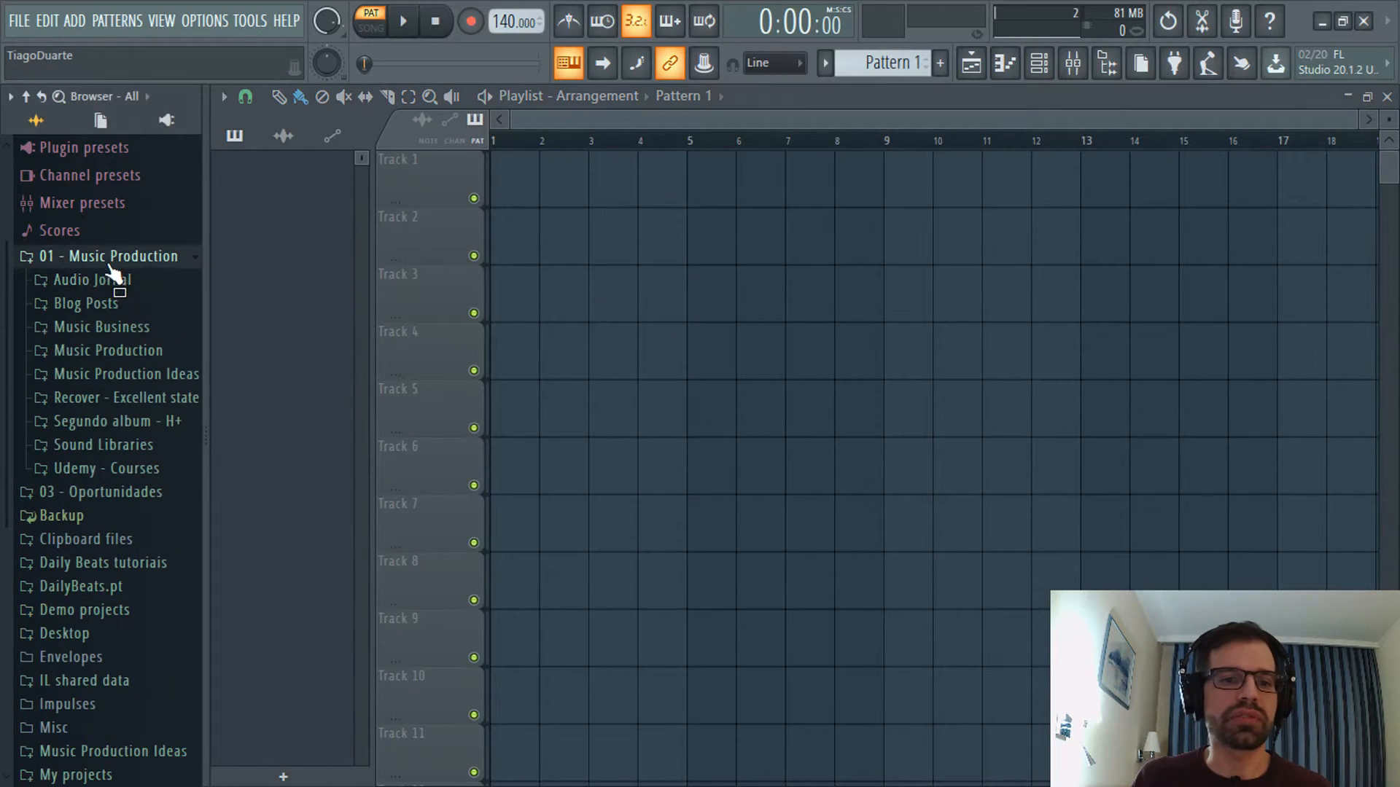
left_click(106, 327)
left_click(116, 449)
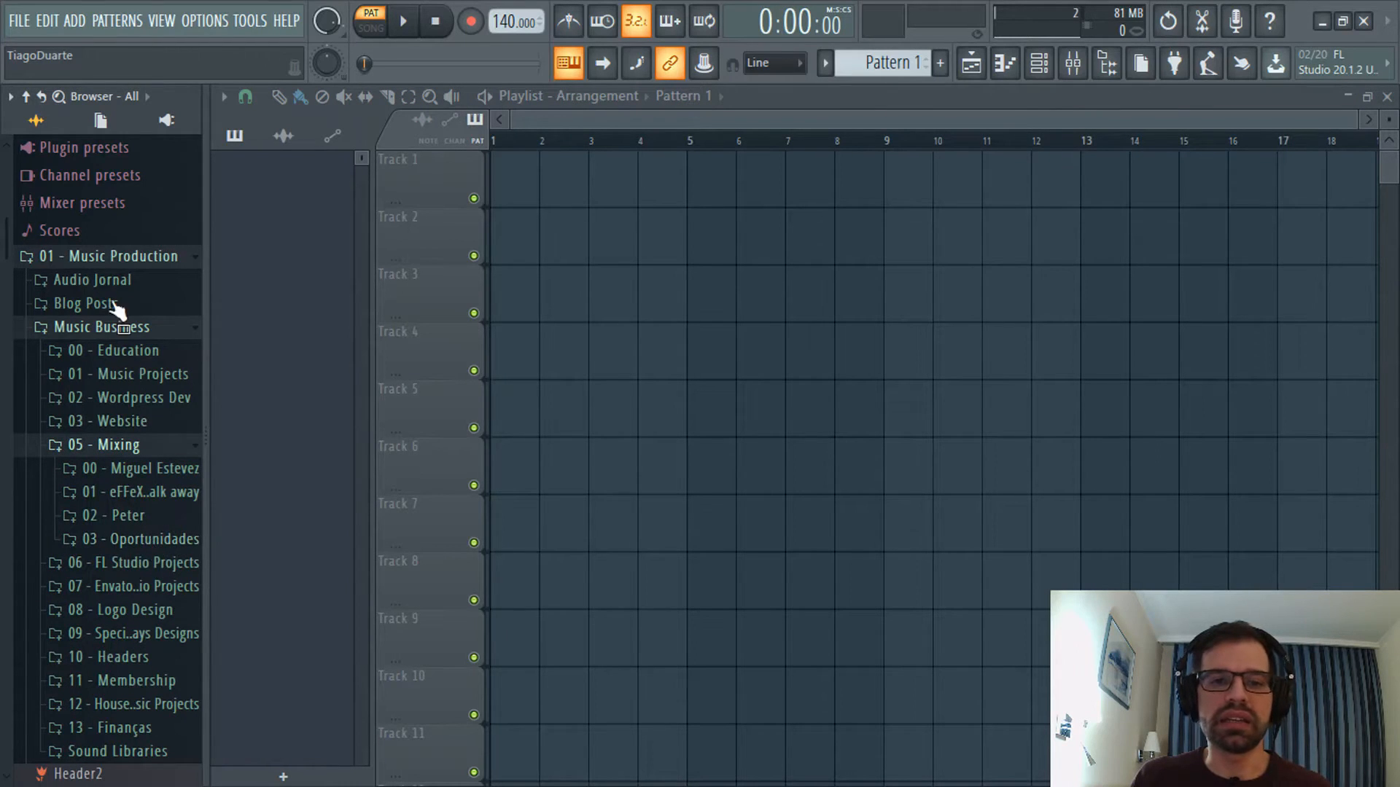
left_click(115, 259)
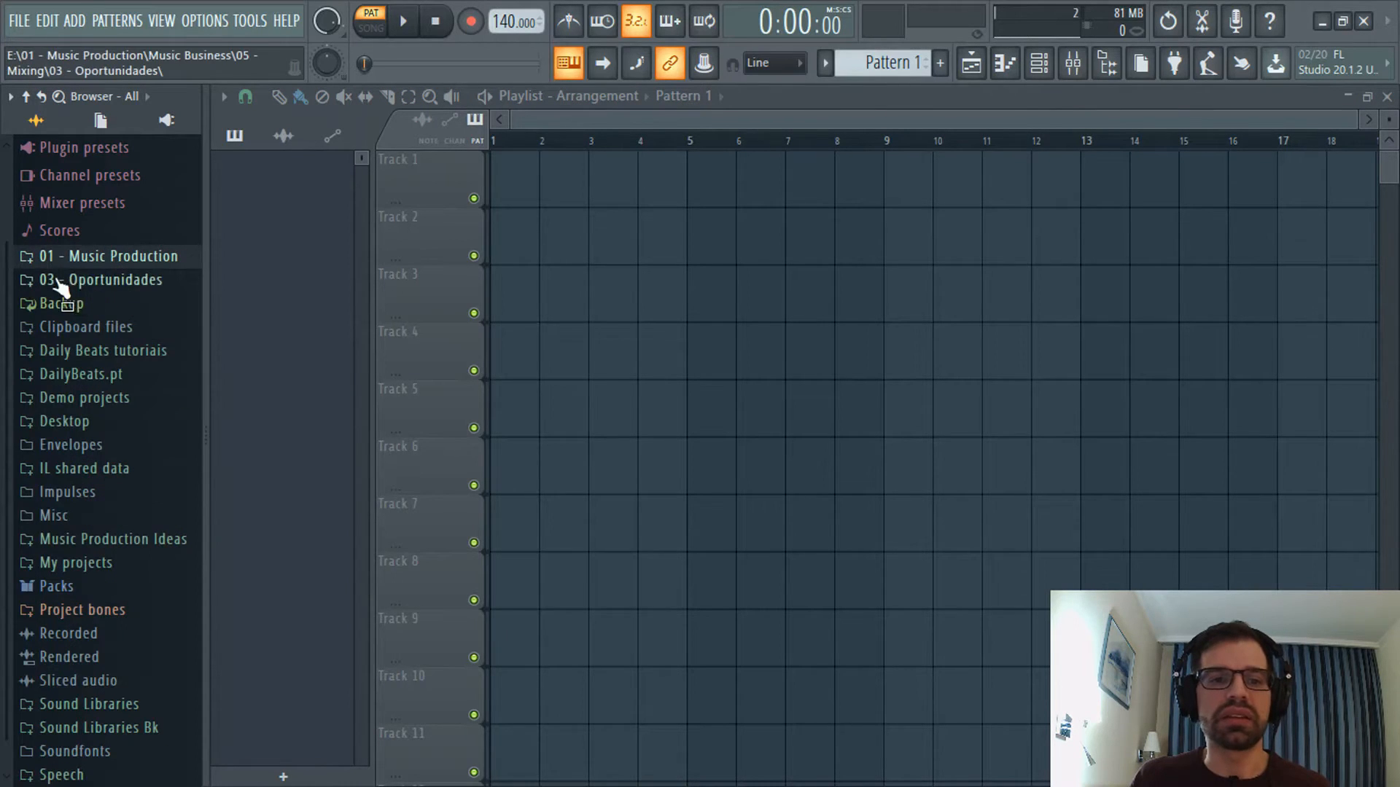
Place the 667 - Free_Bass, Free_Clap and Free_Close Grand stems from 03 - Oportunidades at bar 1 of Tracks 1 to 3.
left_click(151, 280)
left_click(95, 304)
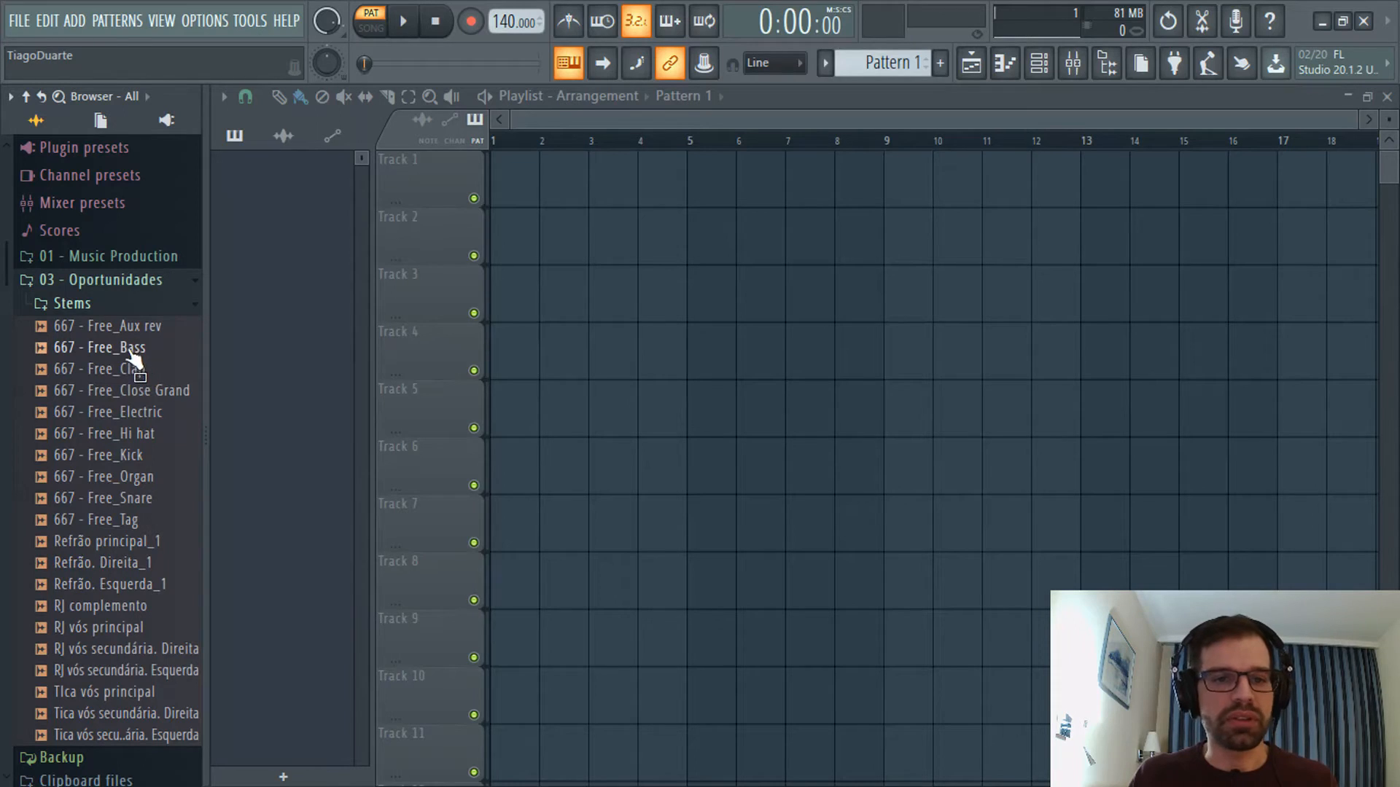
left_click_drag(131, 349, 613, 160)
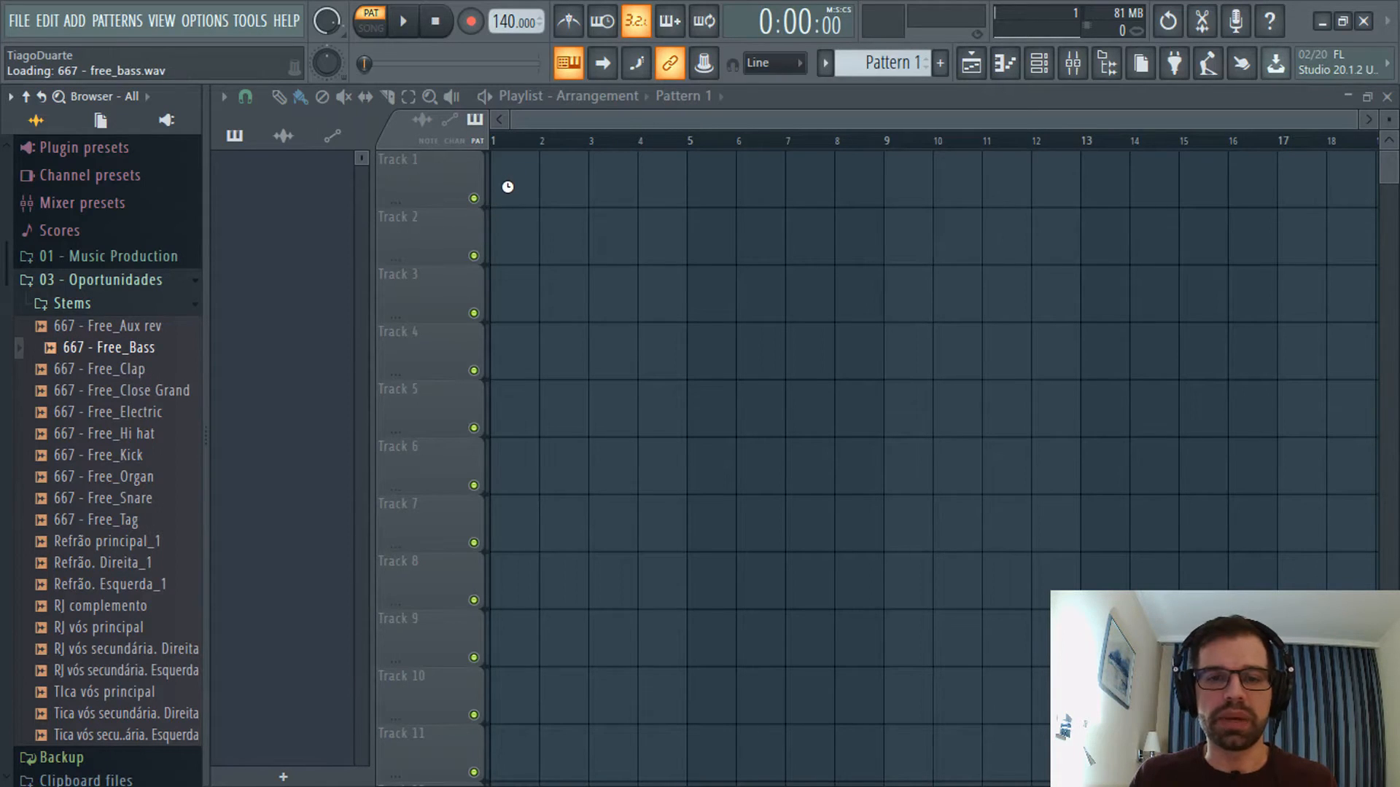
left_click_drag(507, 187, 520, 207)
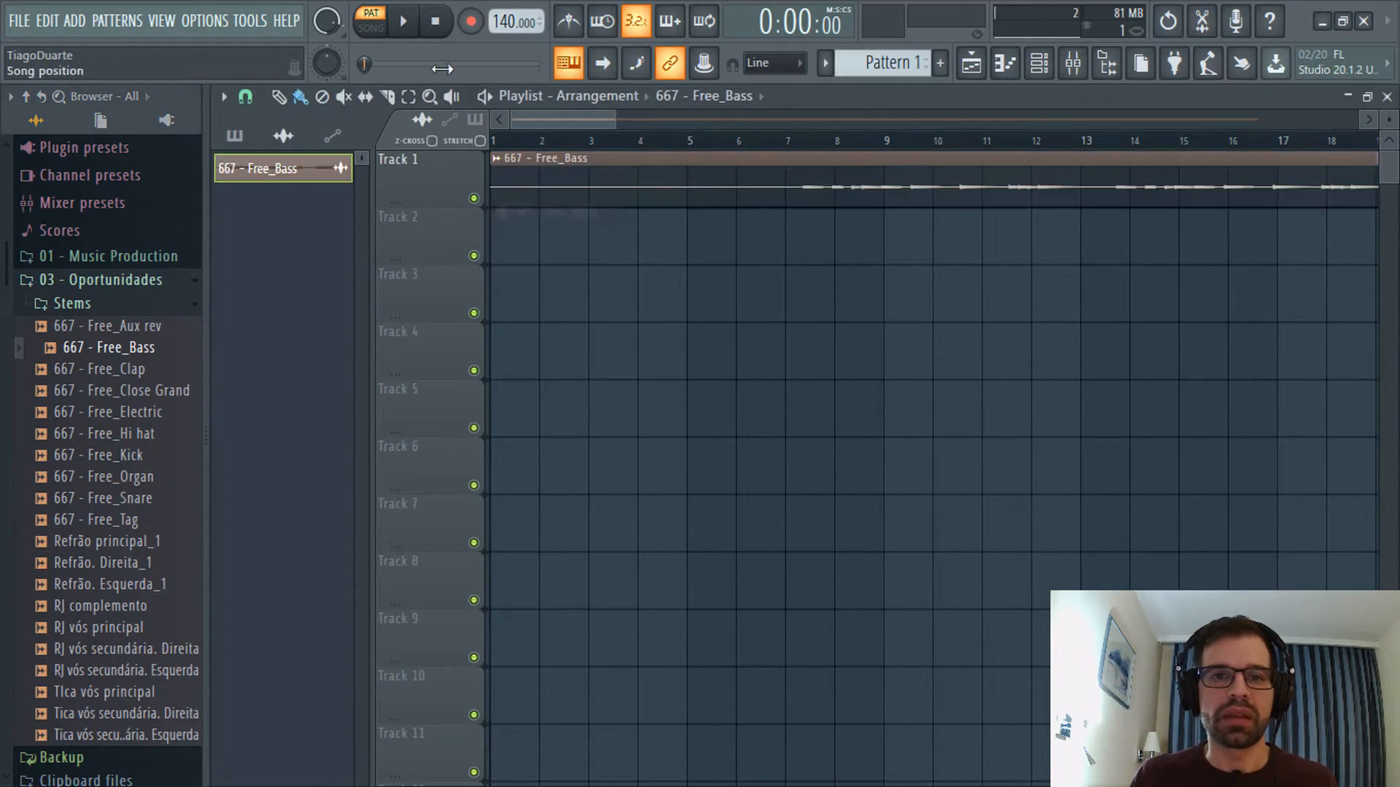
left_click_drag(95, 369, 500, 240)
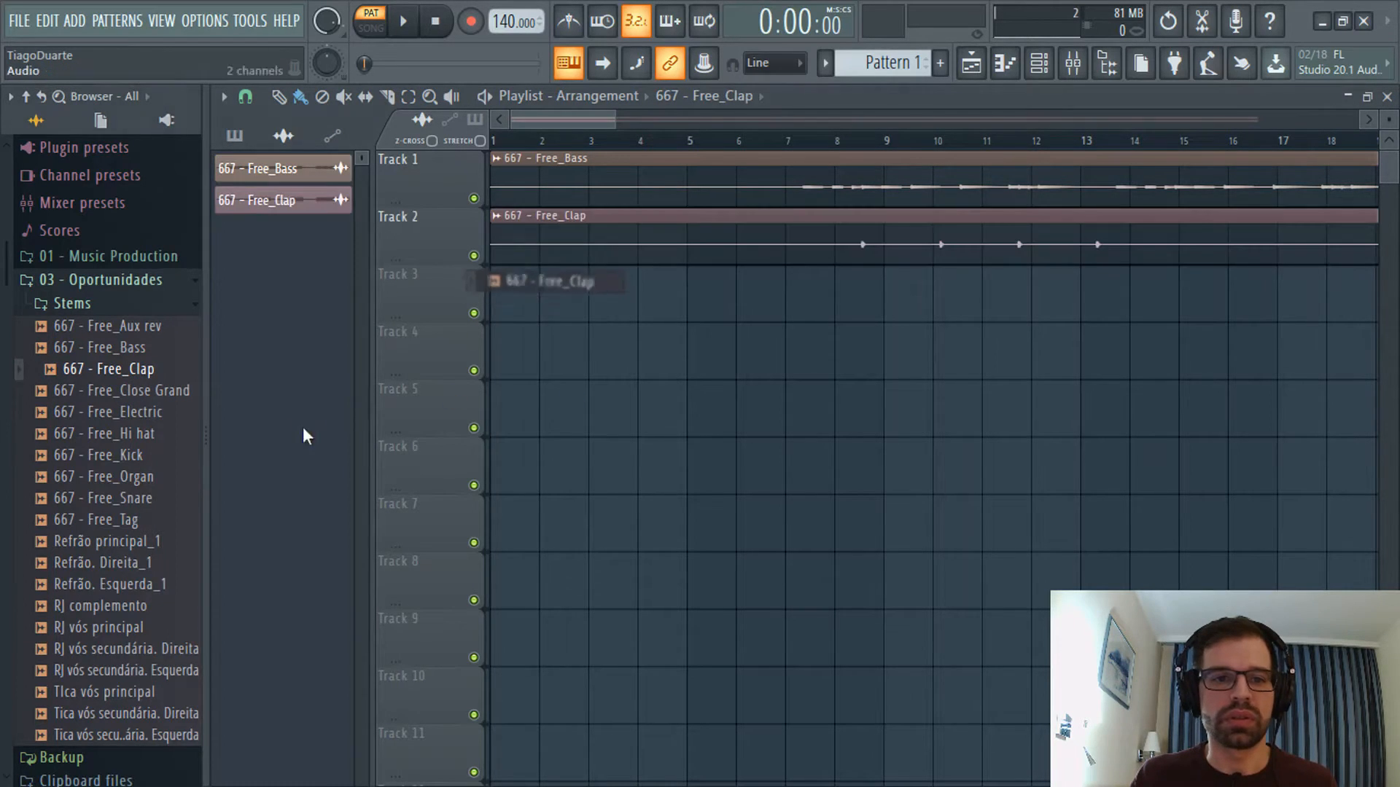
left_click_drag(145, 394, 588, 263)
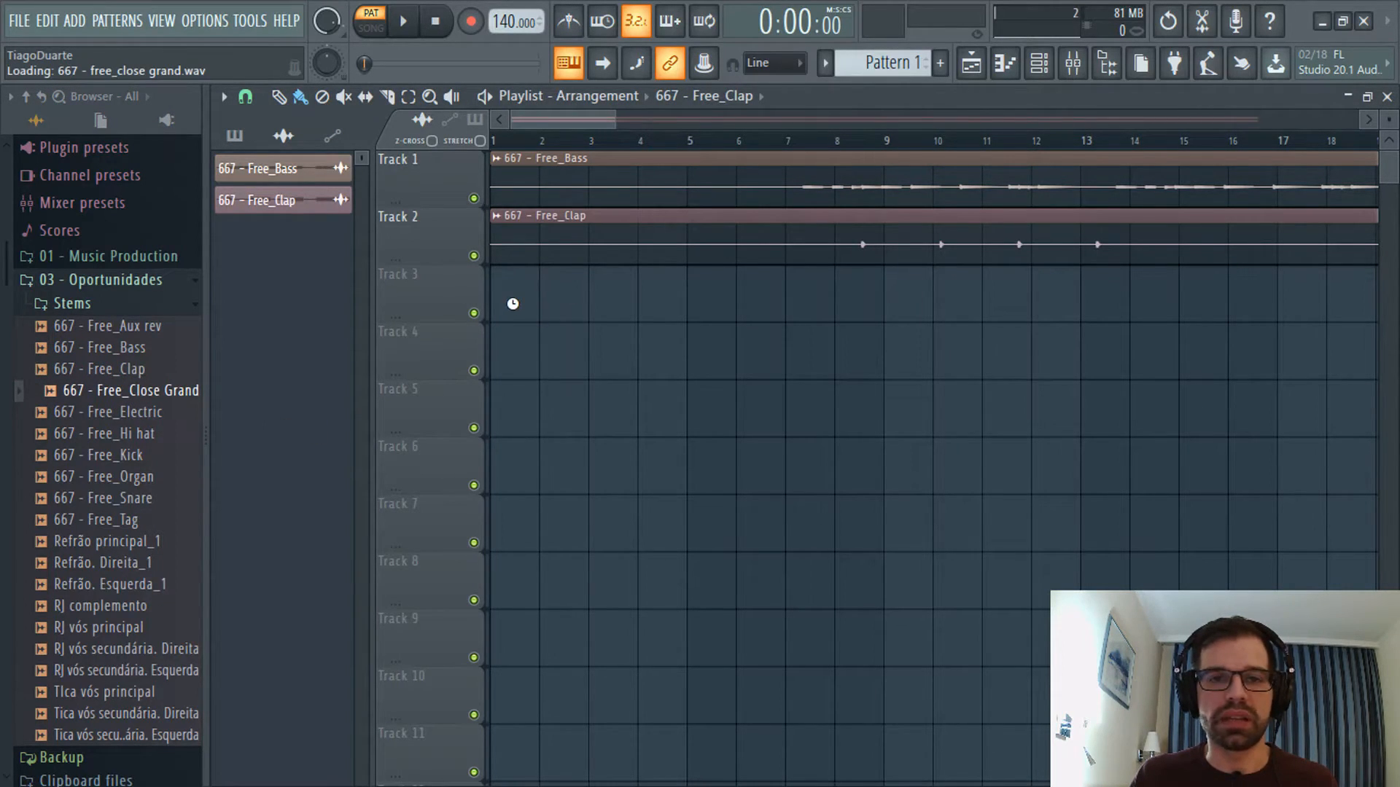
left_click_drag(512, 304, 522, 322)
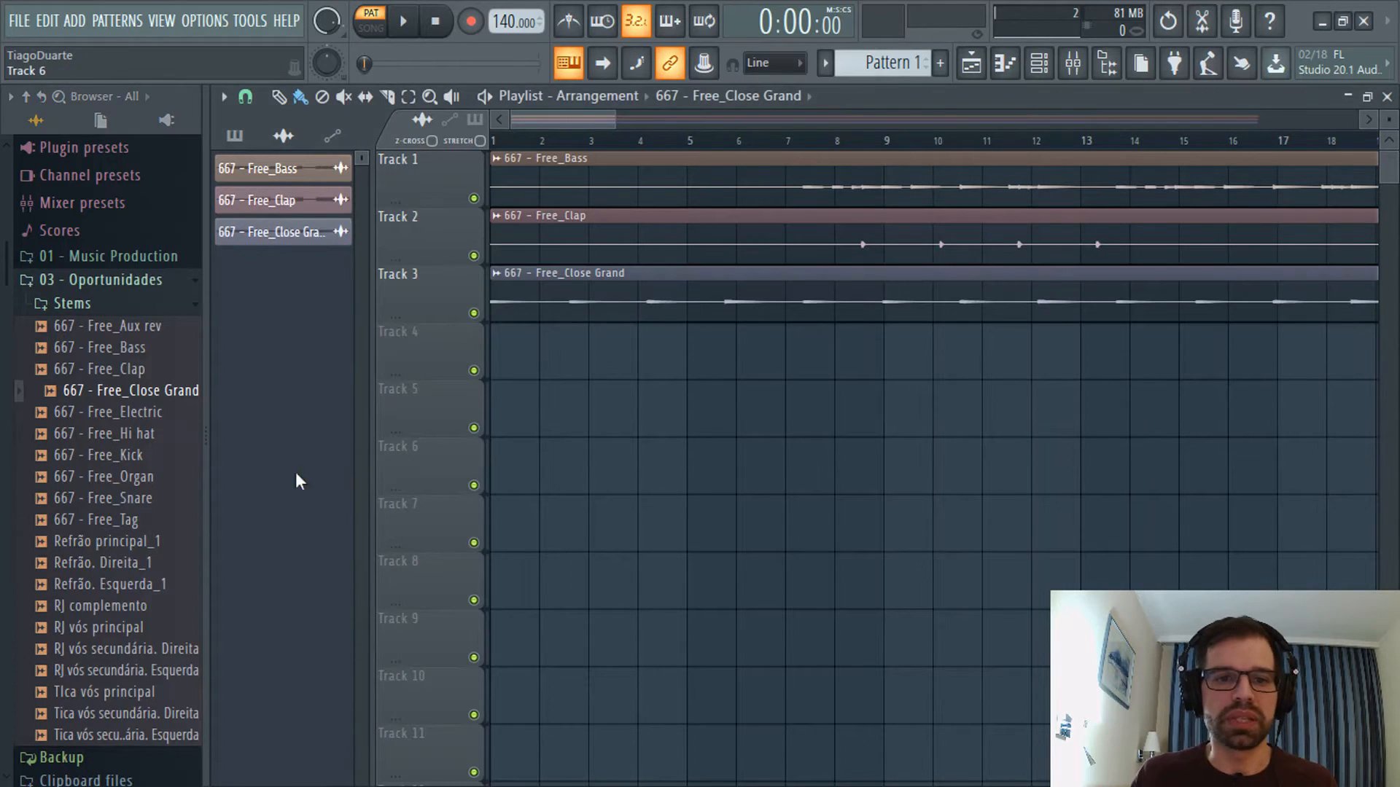
Place the Free_Electric, Free_Hi hat, Free_Kick, Free_Organ and Free_Snare stems at bar 1 of Tracks 4 to 8.
left_click_drag(125, 415, 525, 419)
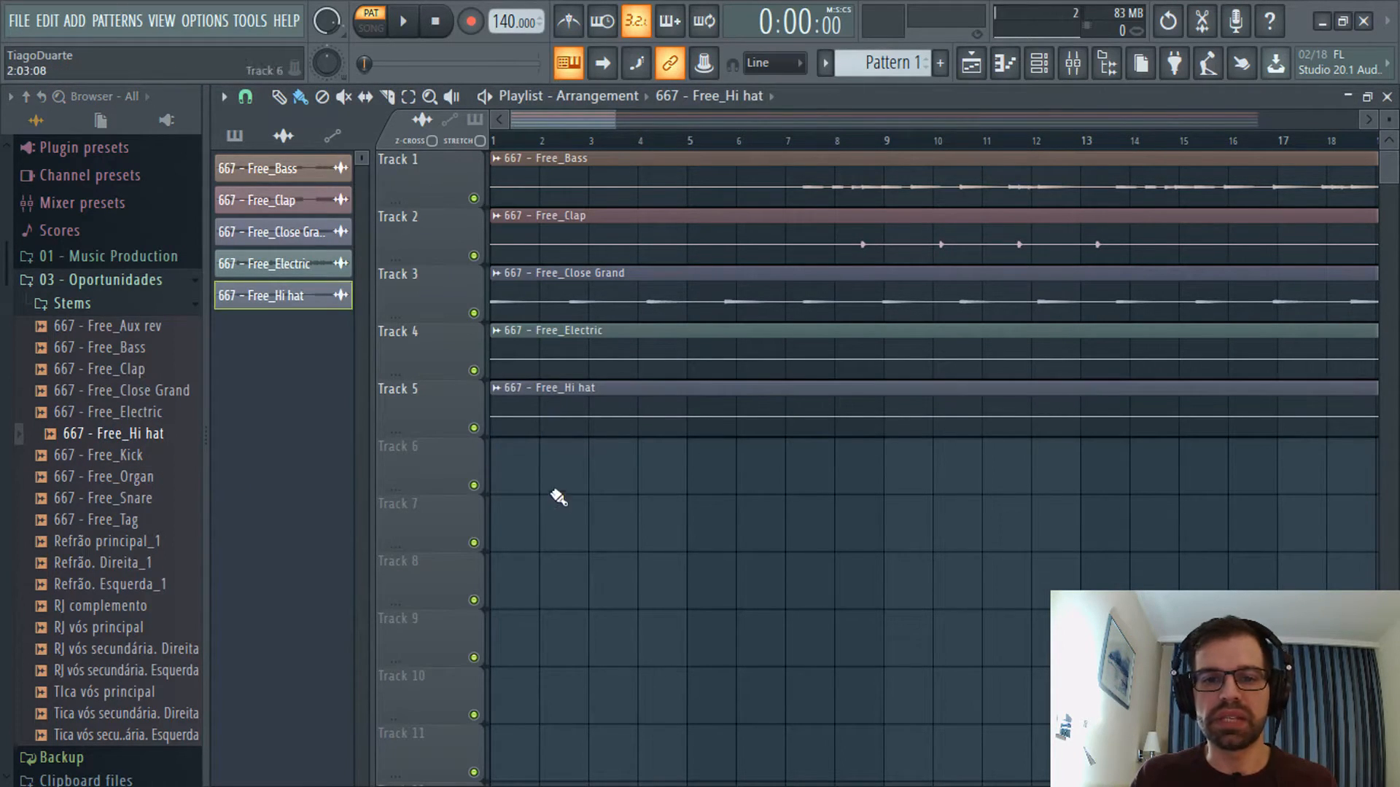
left_click_drag(110, 455, 622, 500)
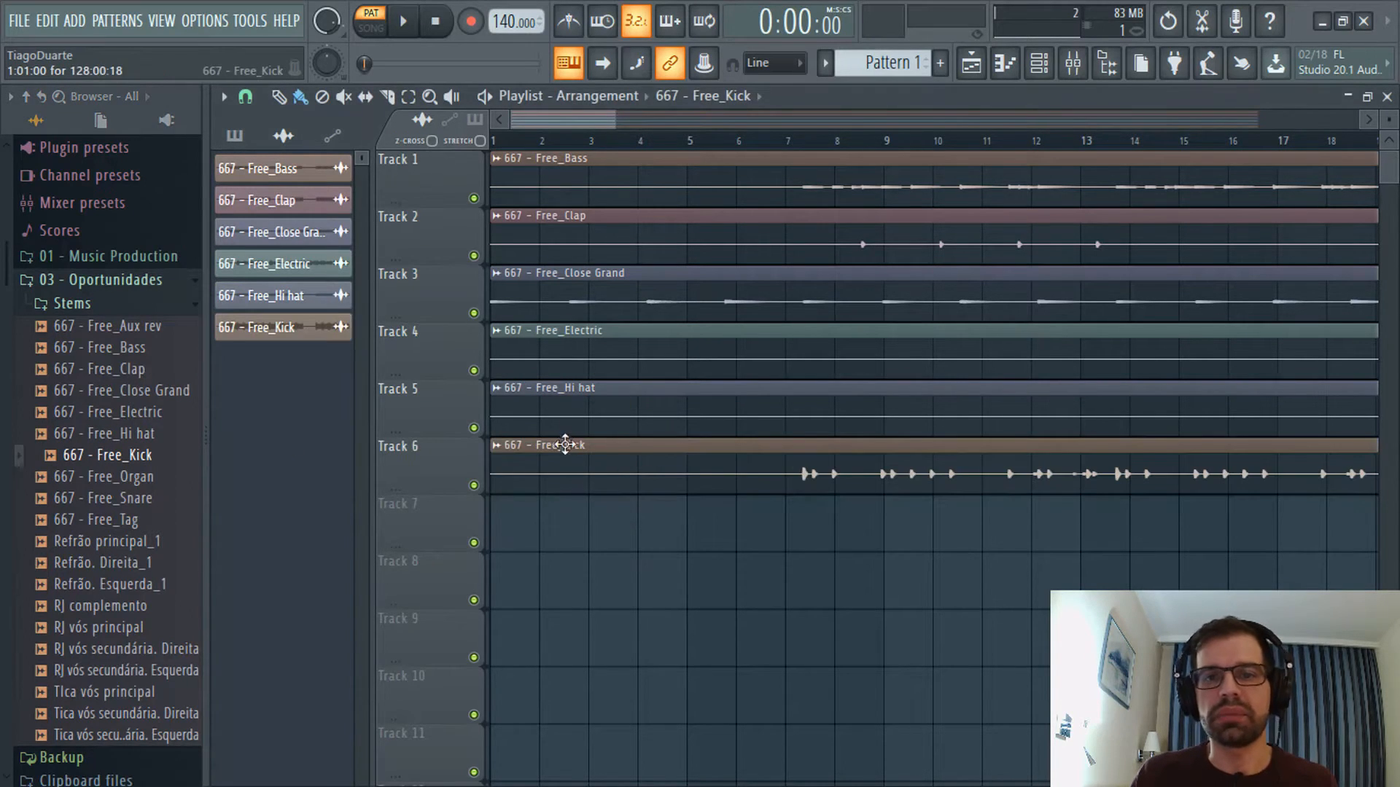
left_click_drag(132, 476, 225, 510)
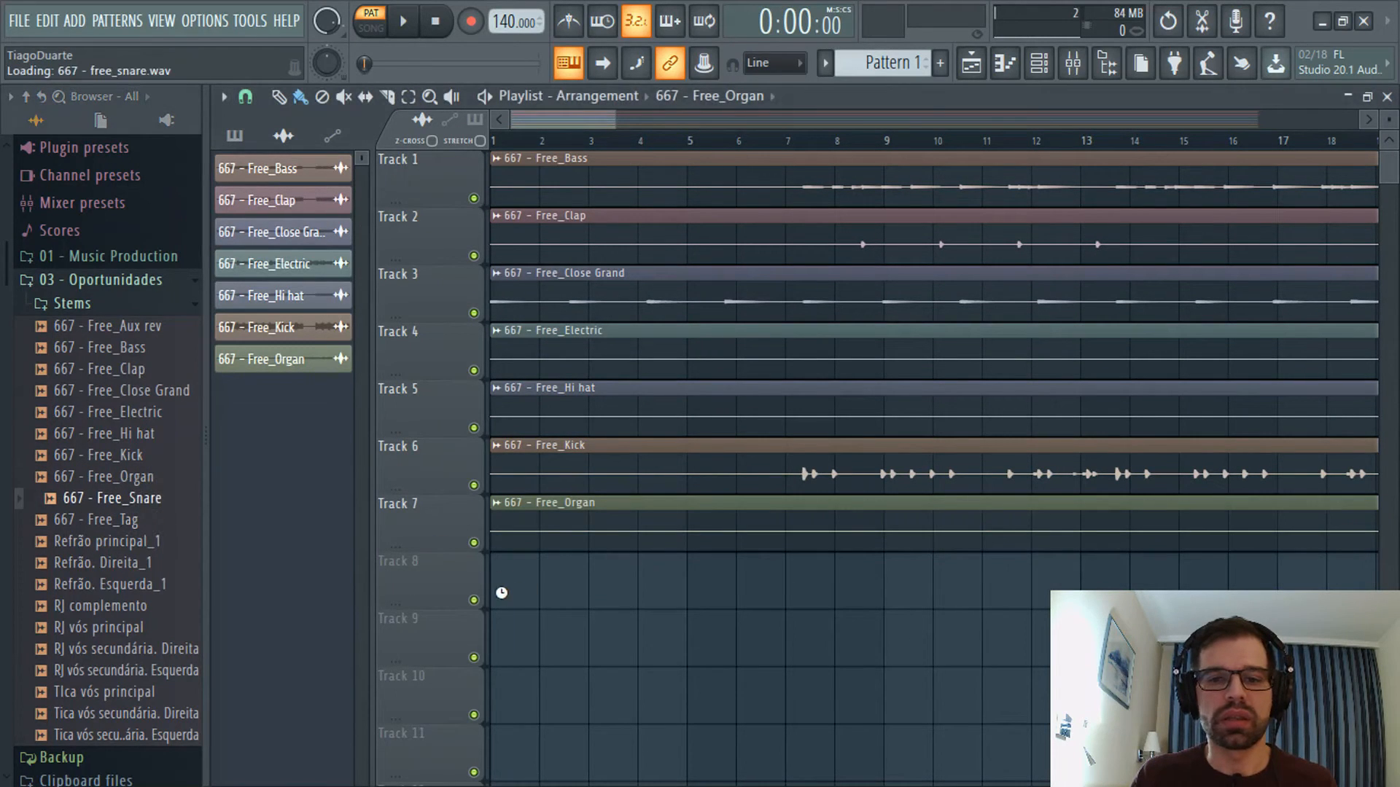
mouse_move(510, 593)
left_mouse_down()
mouse_move(518, 610)
mouse_move(507, 605)
left_mouse_up()
scroll(86, 524, "down", 2)
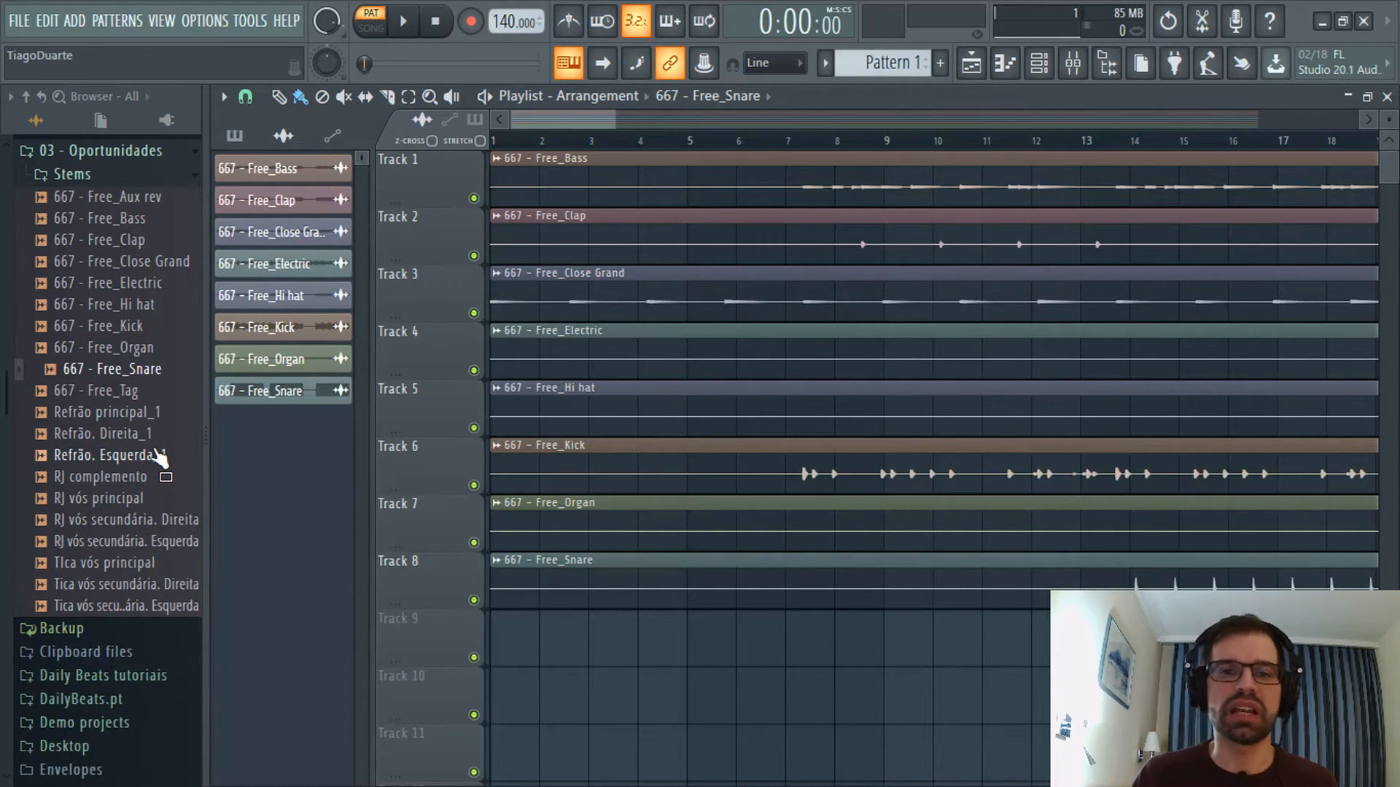
Move the empty Track 9 above all the stem tracks and rename it Beat.
left_click_drag(441, 624, 442, 181)
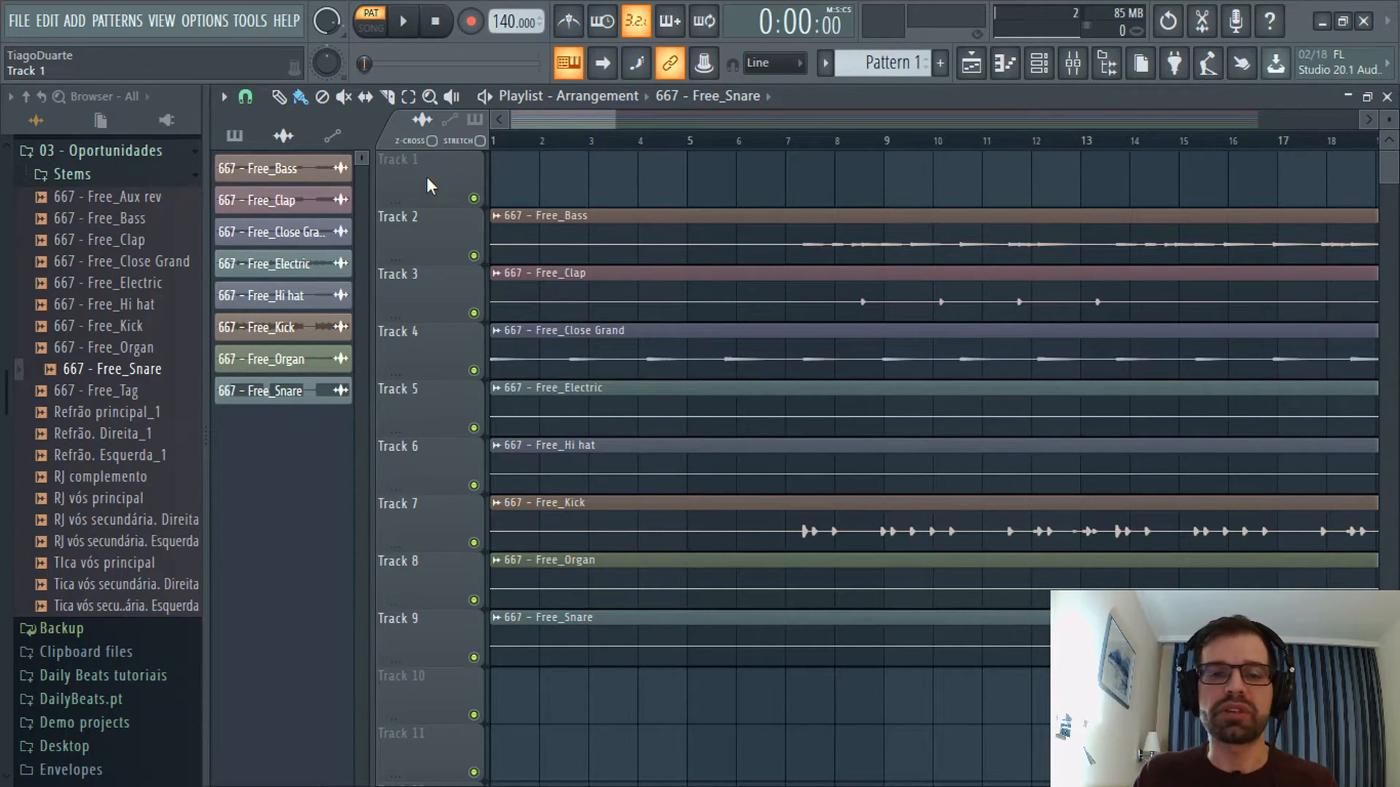
right_click(427, 177)
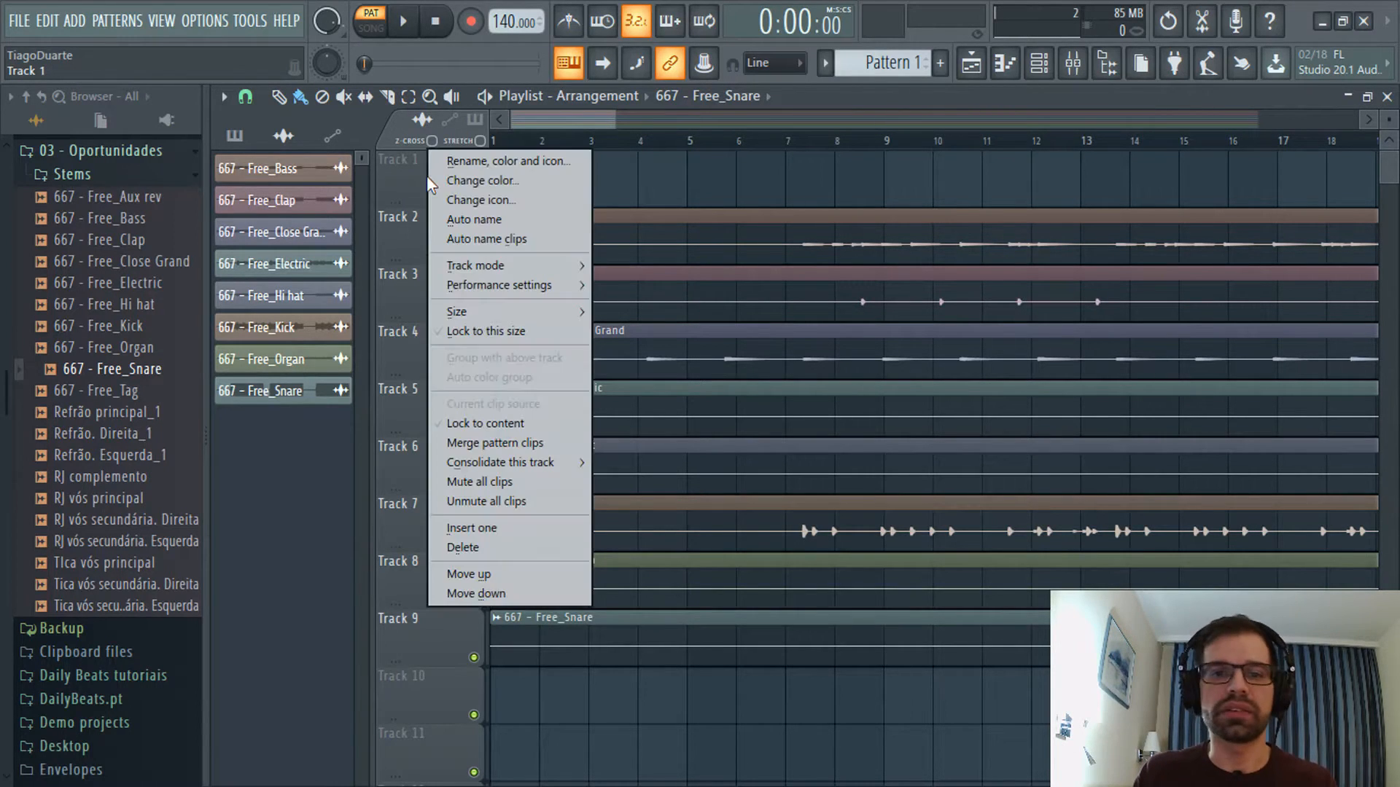
left_click(500, 162)
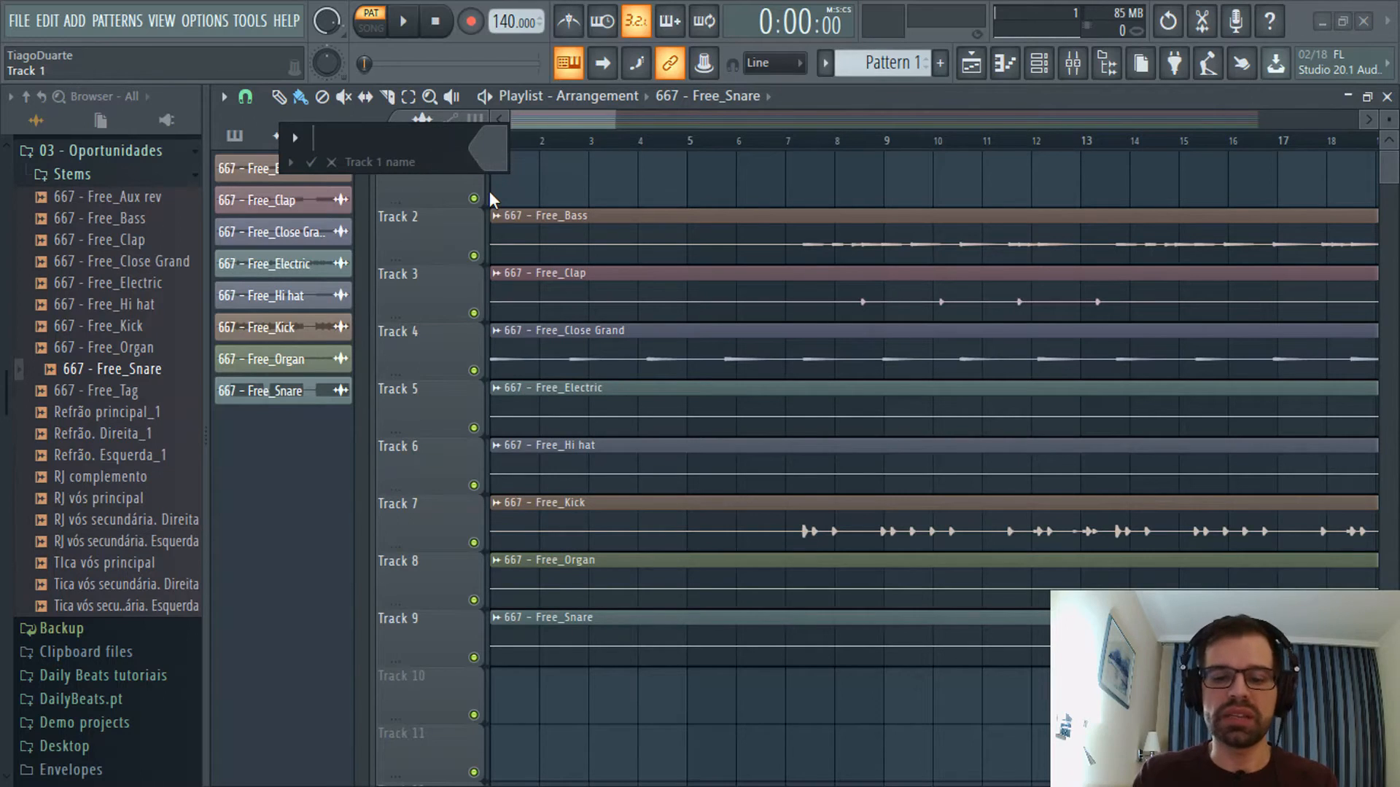
type("Beat")
key("Return")
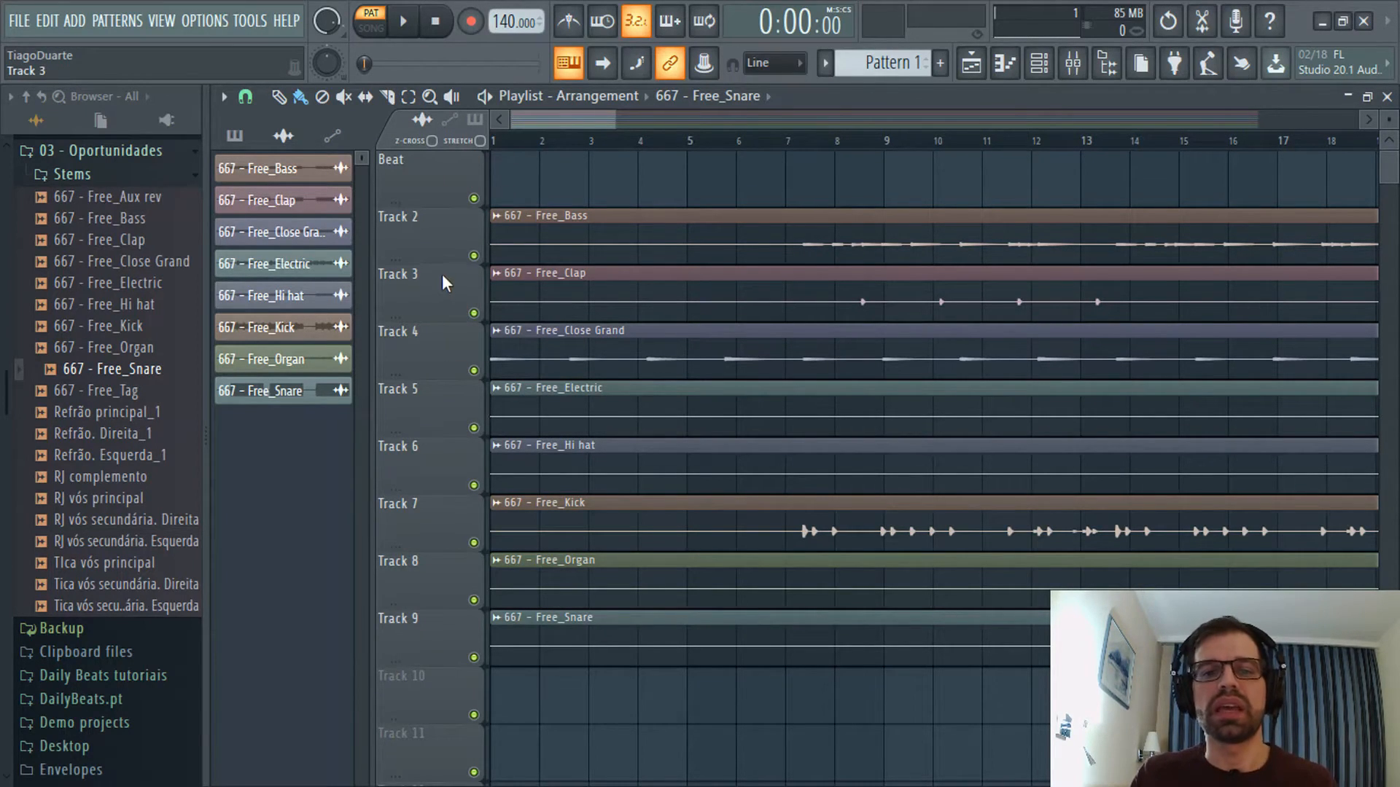
Group the bass and clap tracks under the Beat track, and try collapsing and expanding the group.
left_click_drag(439, 264, 449, 88)
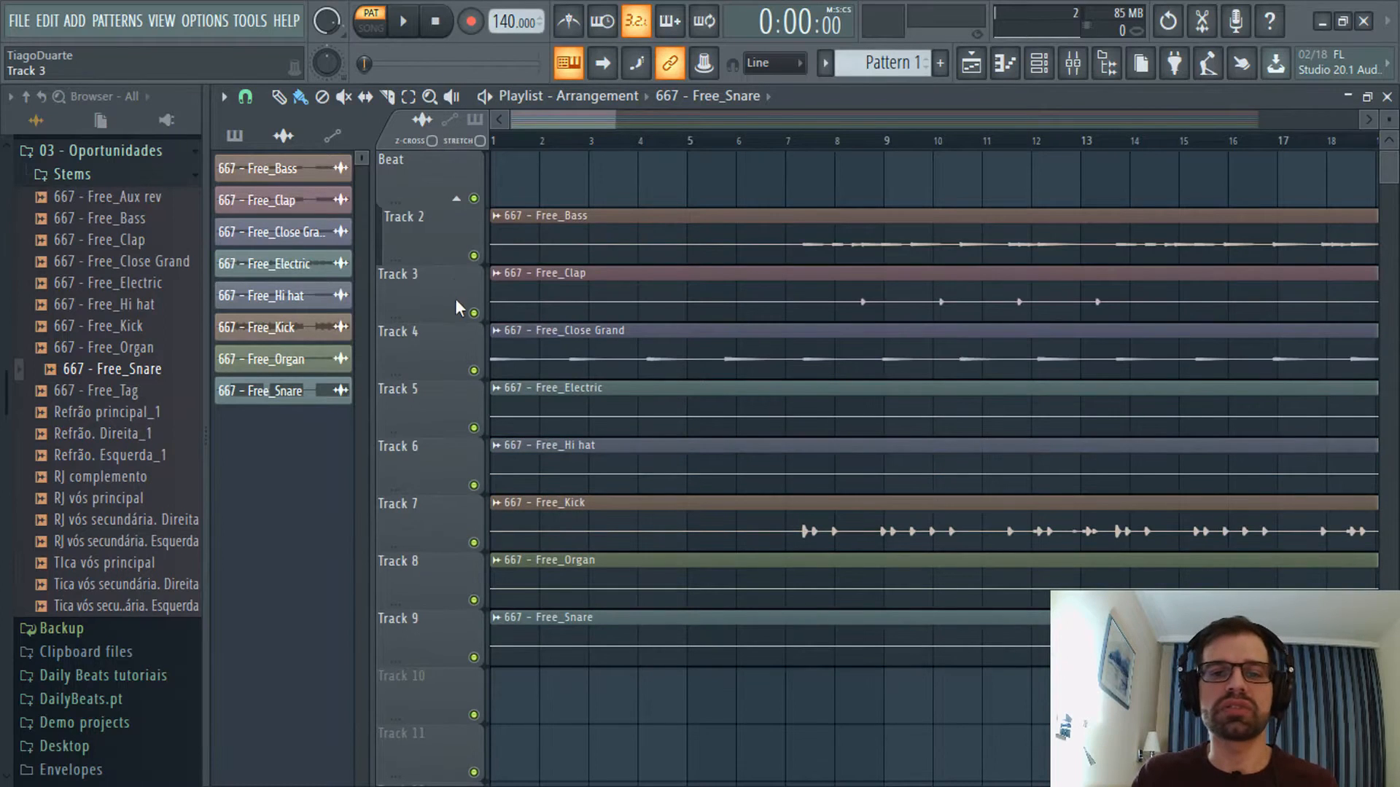
left_click(458, 199)
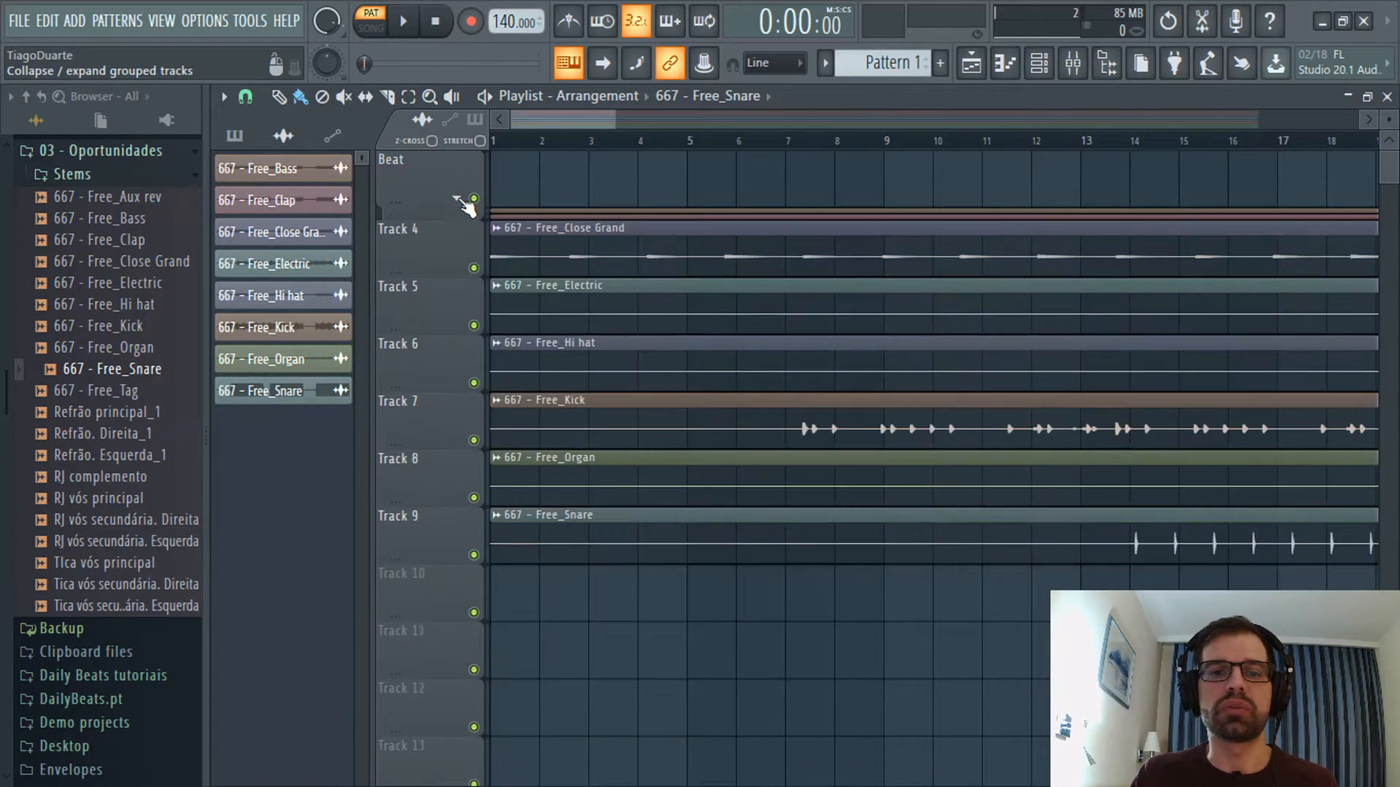
left_click(462, 202)
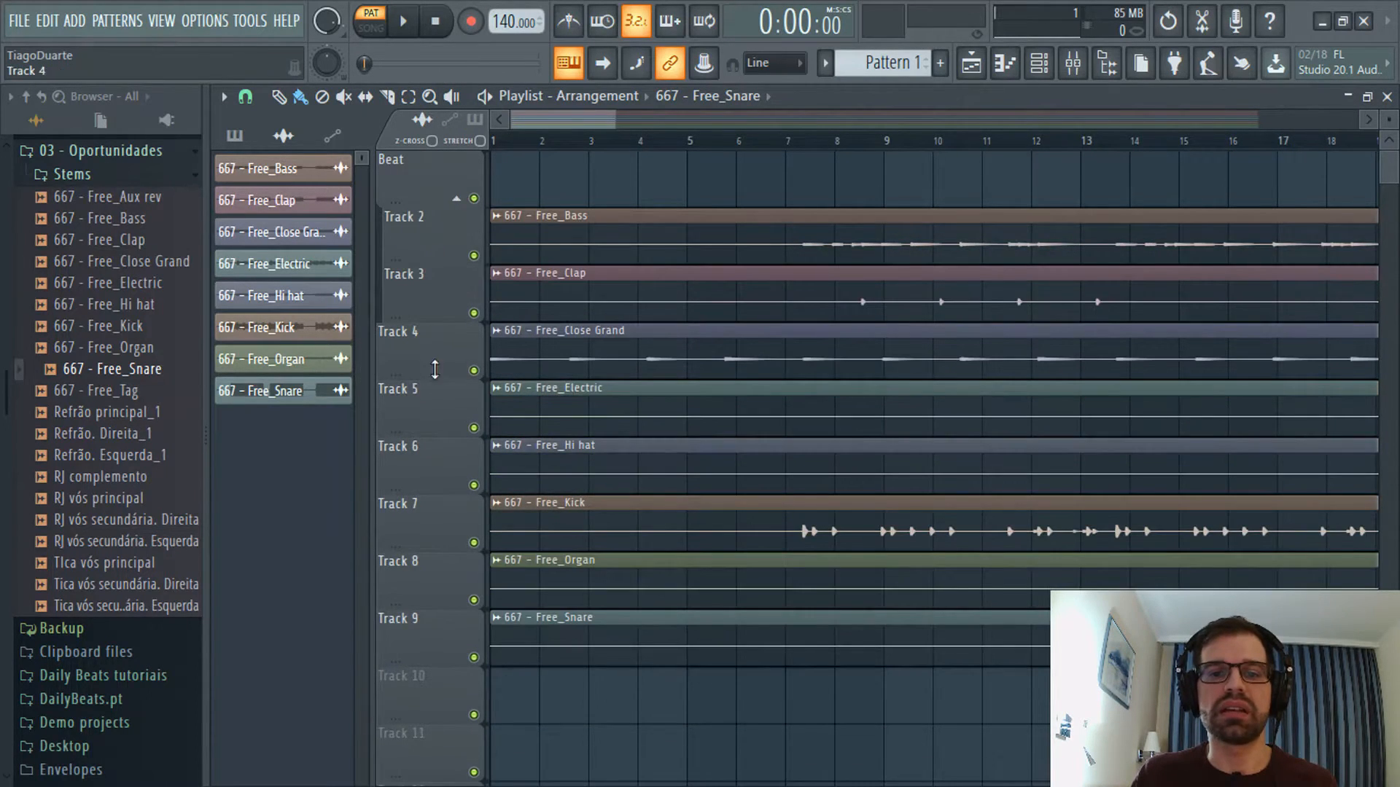
Group Tracks 4 to 9 under the Beat track, and try collapsing and expanding the group.
left_click_drag(435, 376, 463, 313)
left_click_drag(456, 433, 473, 219)
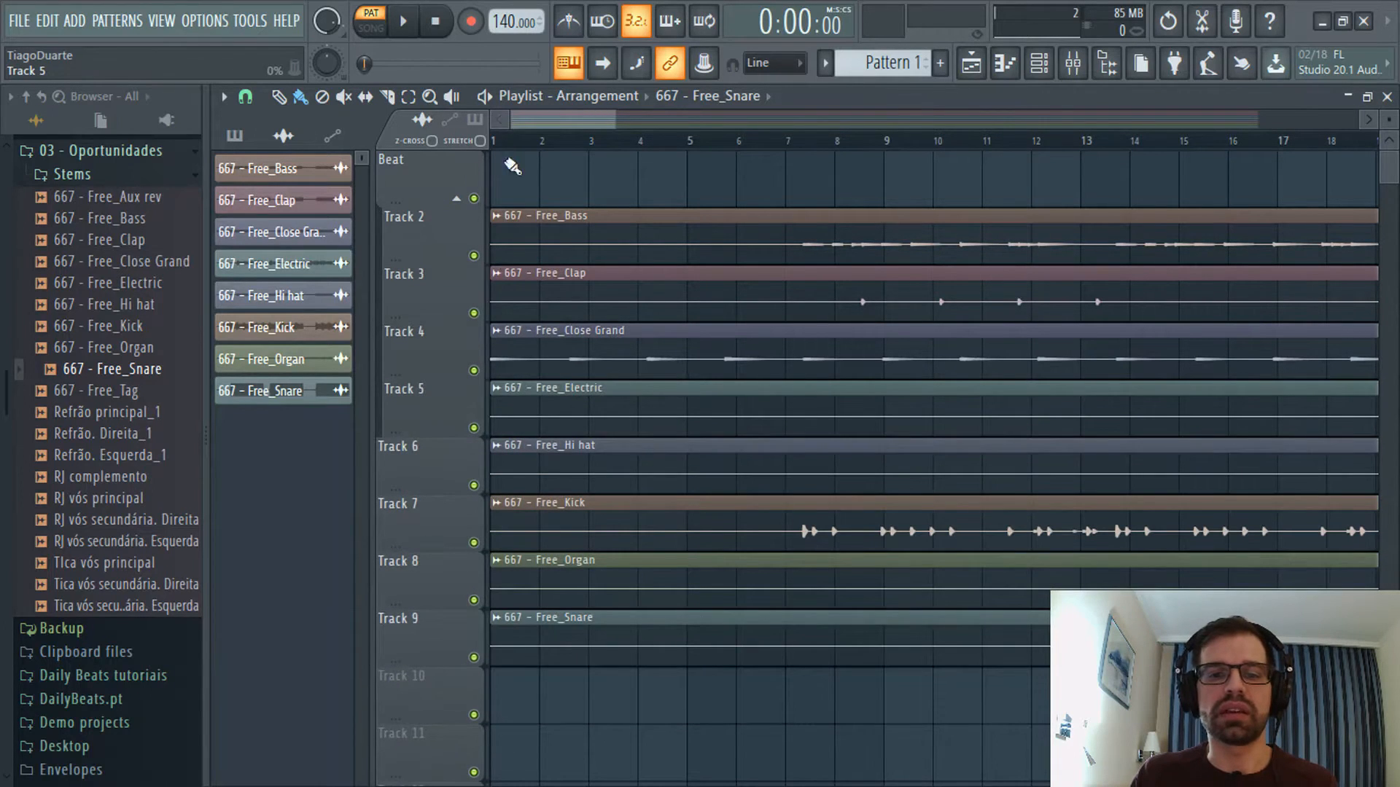
left_click_drag(453, 485, 481, 252)
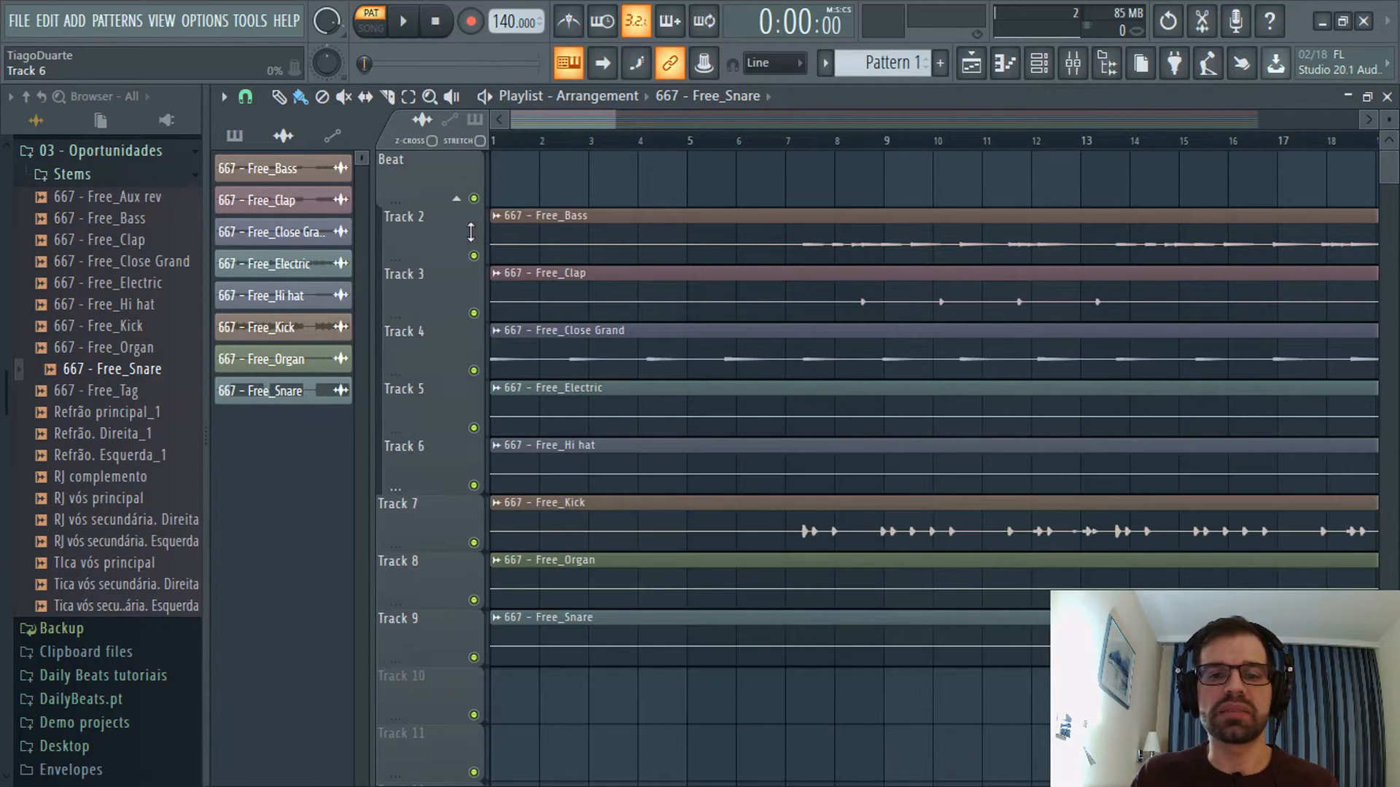
left_click_drag(452, 546, 467, 314)
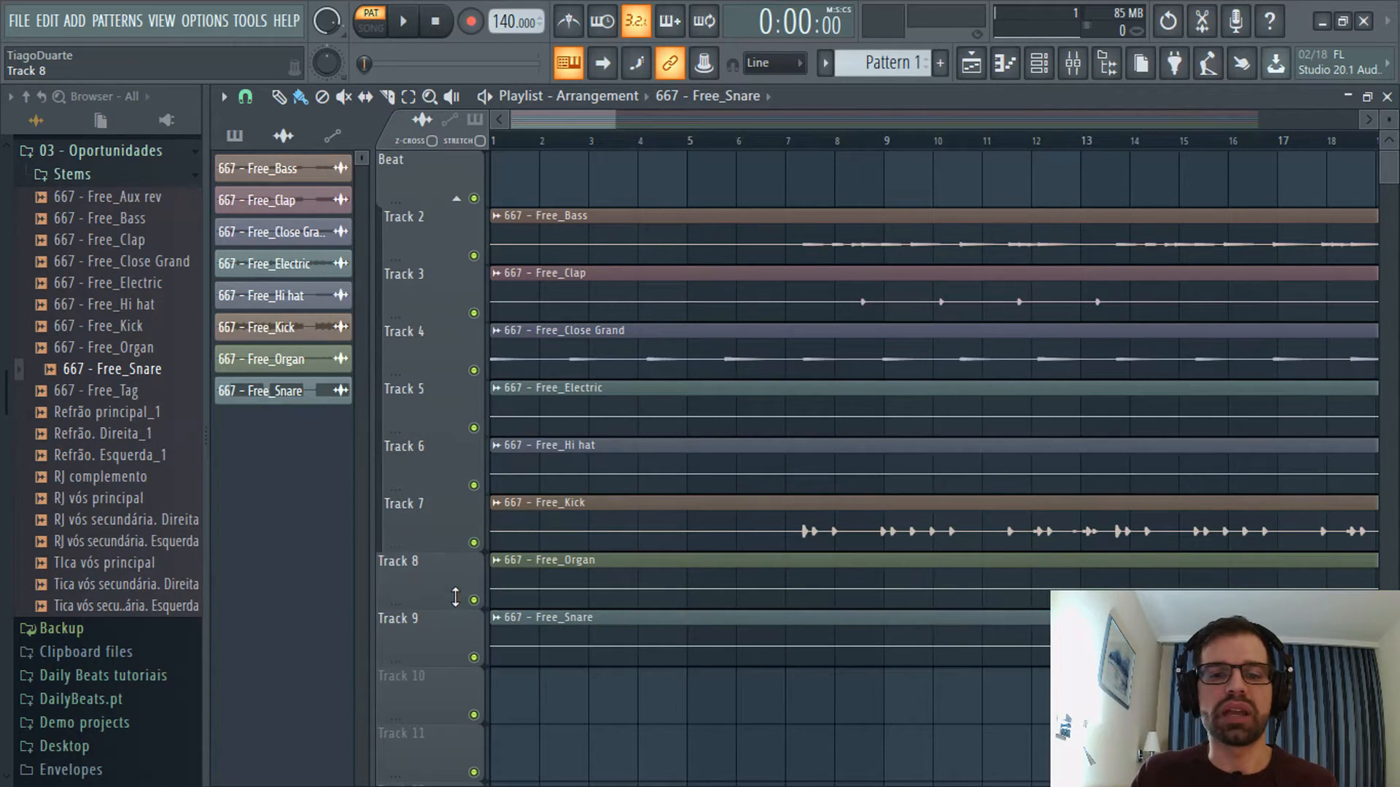
left_click_drag(456, 597, 467, 379)
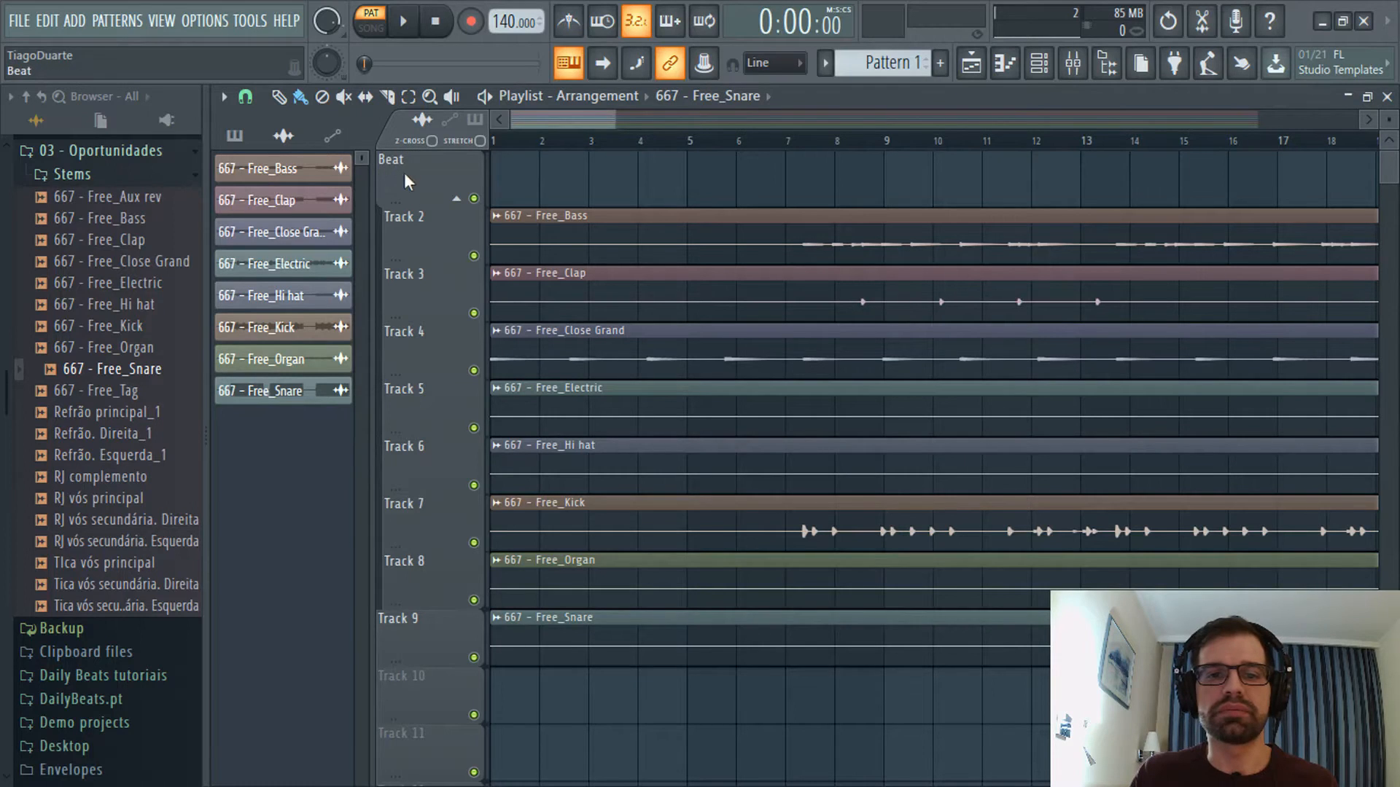
left_click(457, 199)
left_click(457, 198)
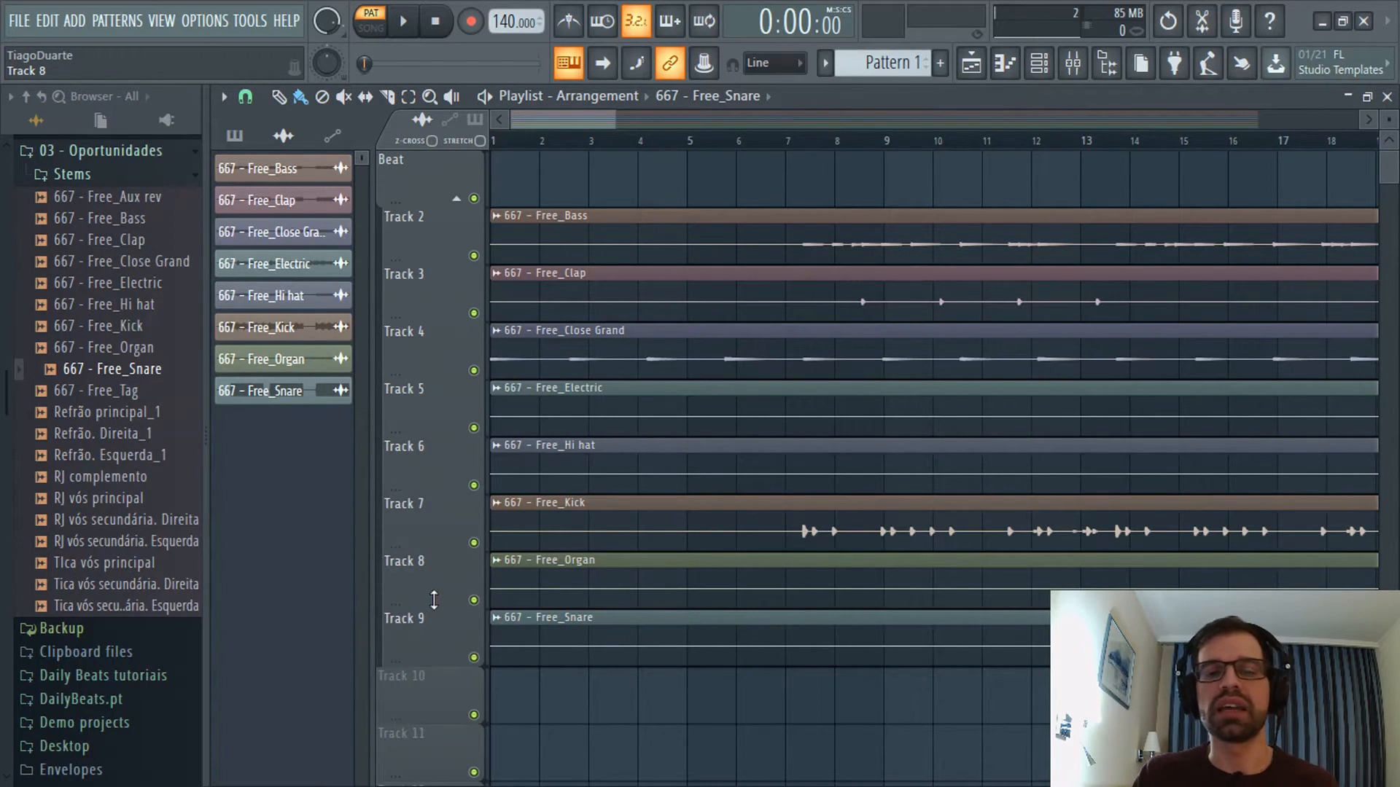
Take the organ and snare tracks out of the Beat group, and try collapsing and expanding the group.
left_click_drag(442, 656, 436, 314)
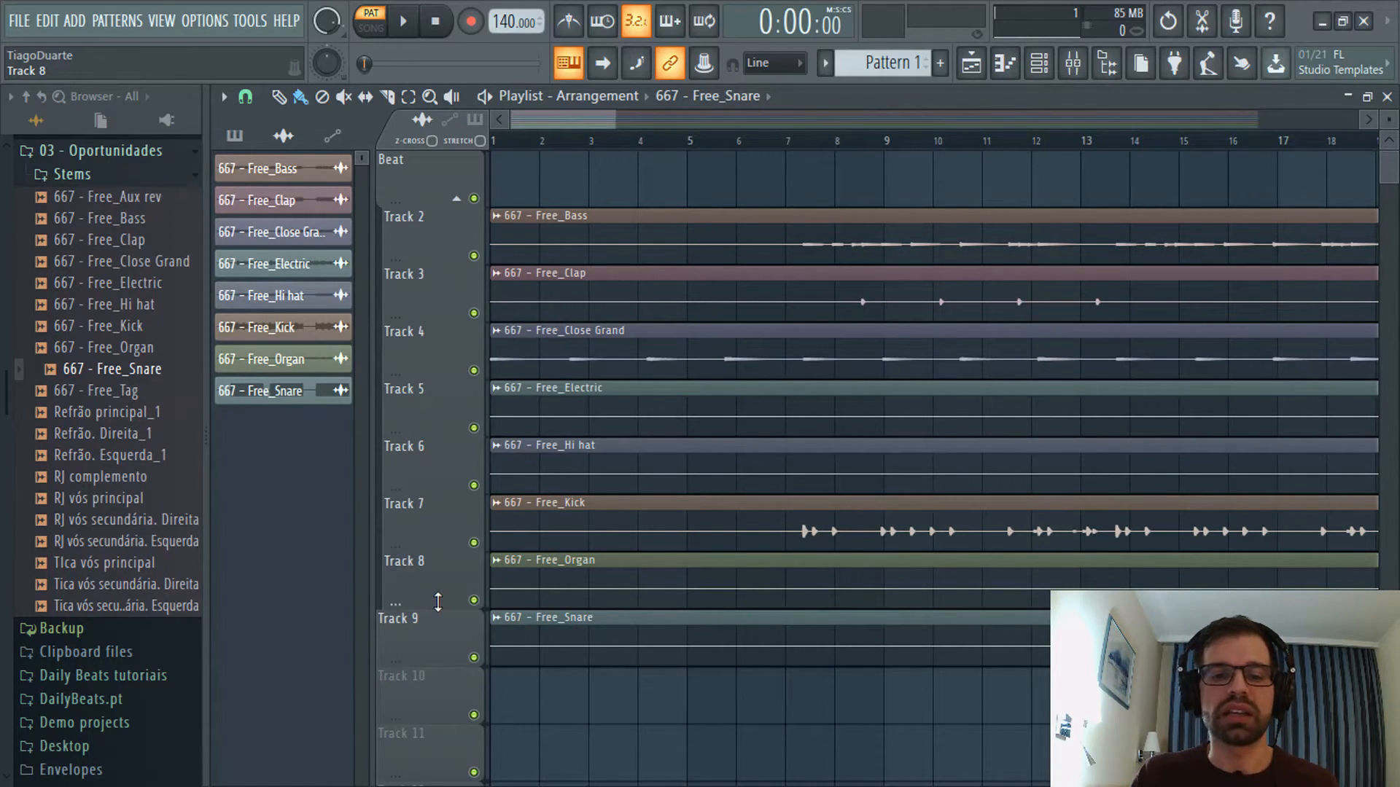
left_click_drag(438, 602, 434, 379)
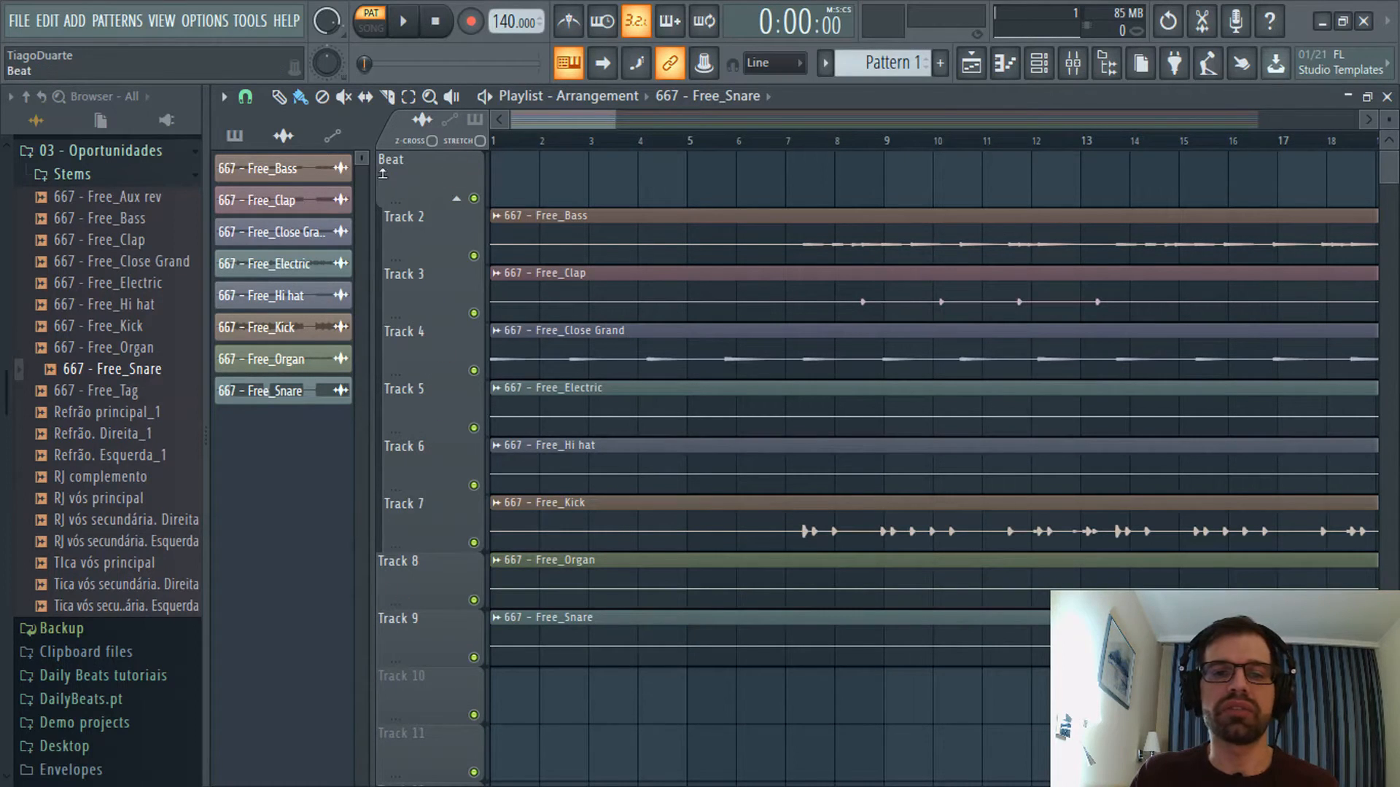
left_click(457, 198)
left_click(459, 199)
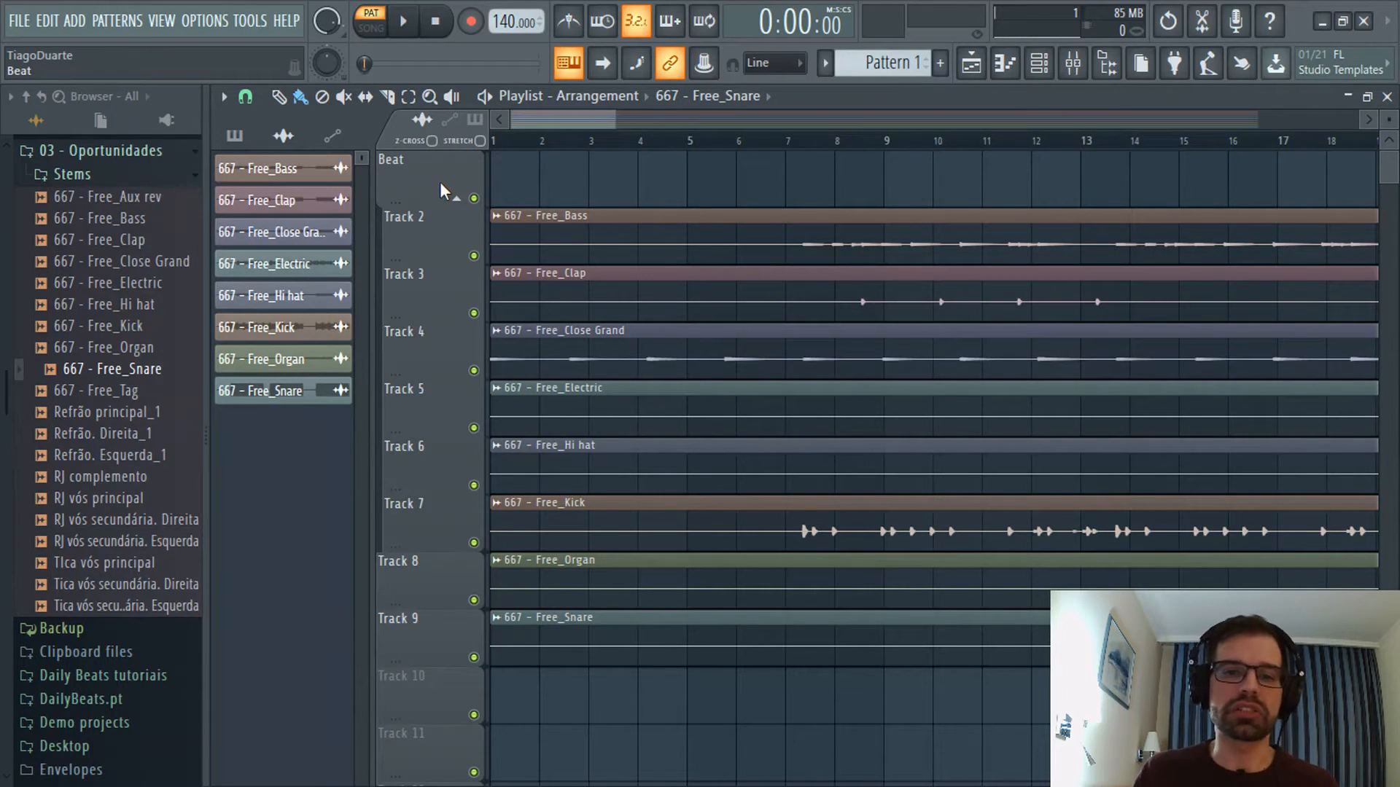
left_click(458, 199)
left_click(457, 199)
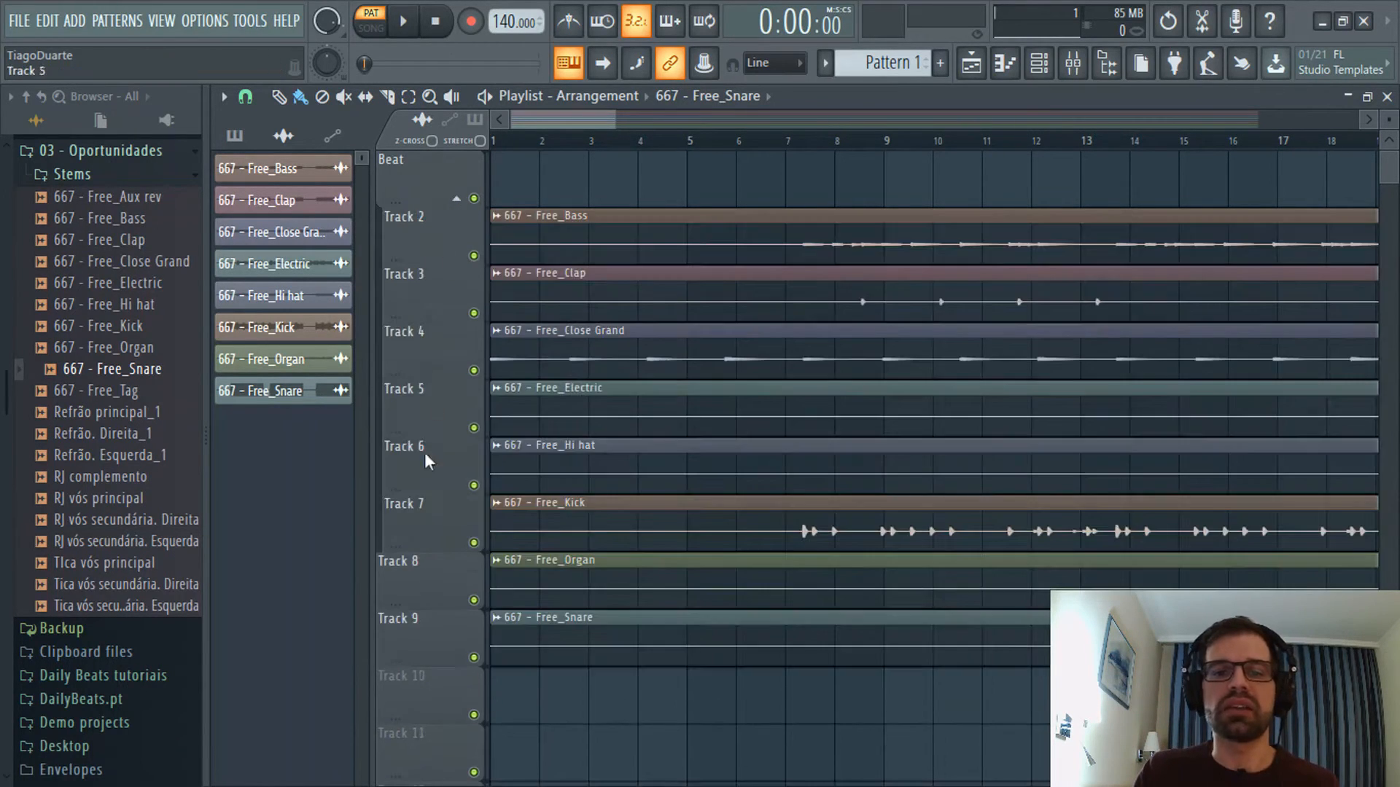
Add the organ and snare tracks, Tracks 8 and 9, back into the Beat group.
left_click_drag(448, 602, 450, 355)
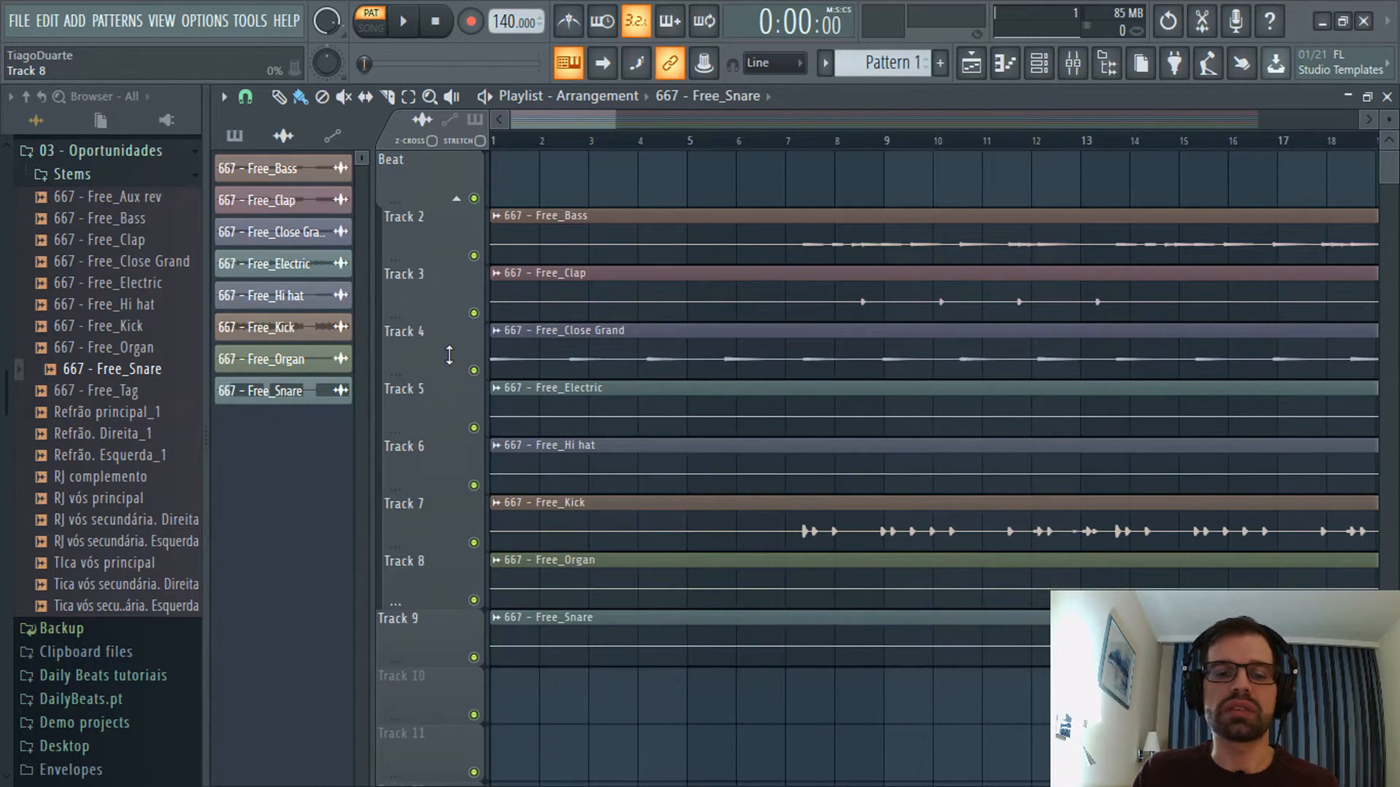
left_click_drag(444, 655, 437, 458)
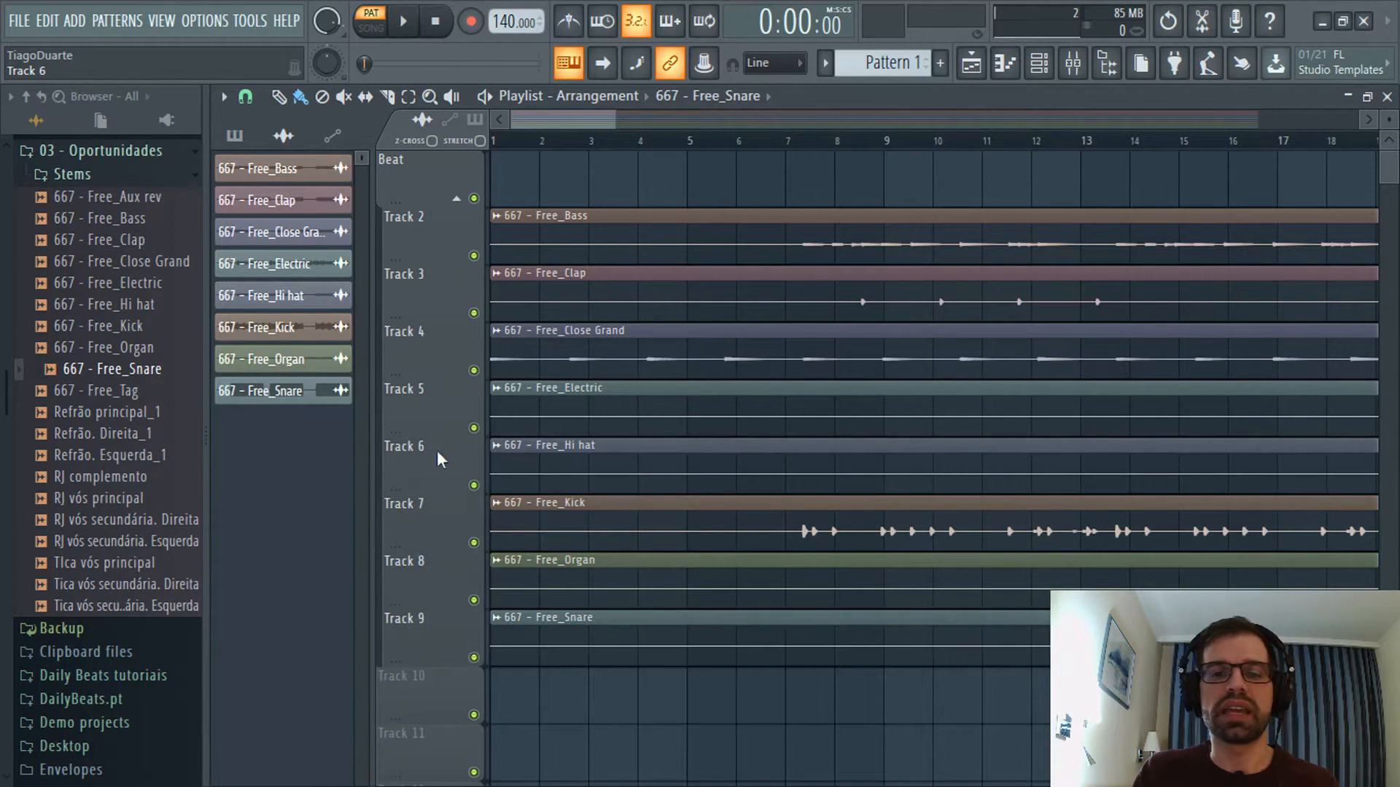
Rename Tracks 2, 3 and 4 in the Beat group as Bass, Clap and Close Grand.
double_click(424, 224)
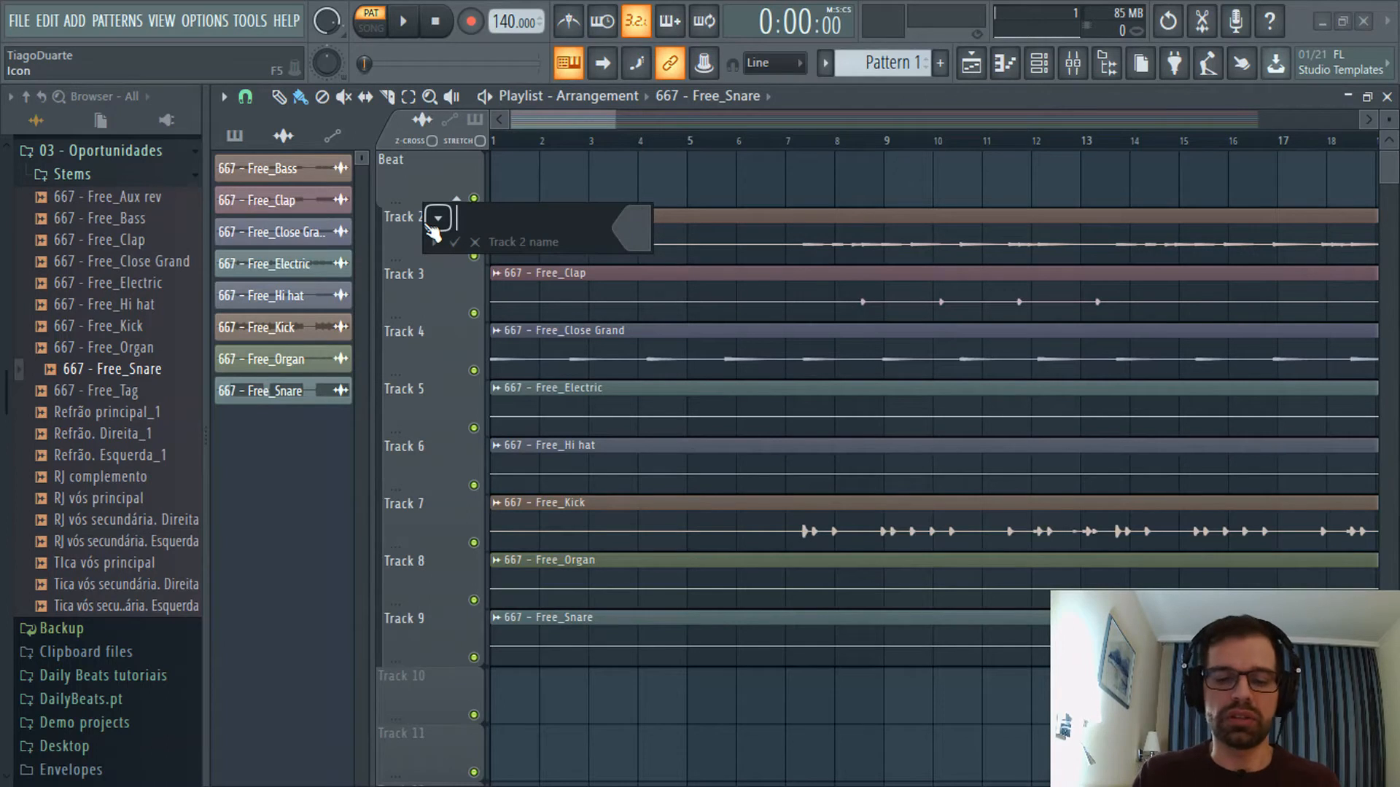
type("Bass")
key("Return")
double_click(441, 290)
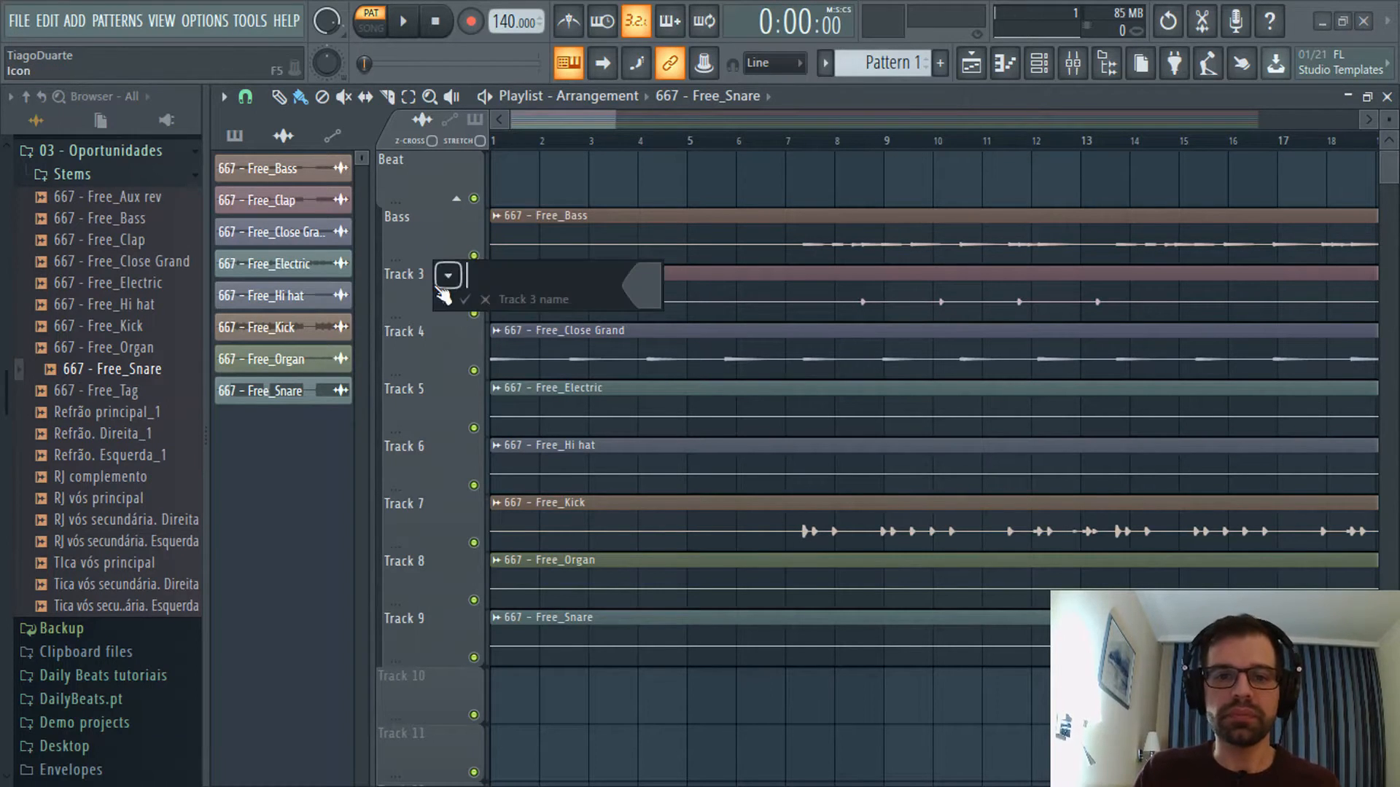
type("Clap")
key("Return")
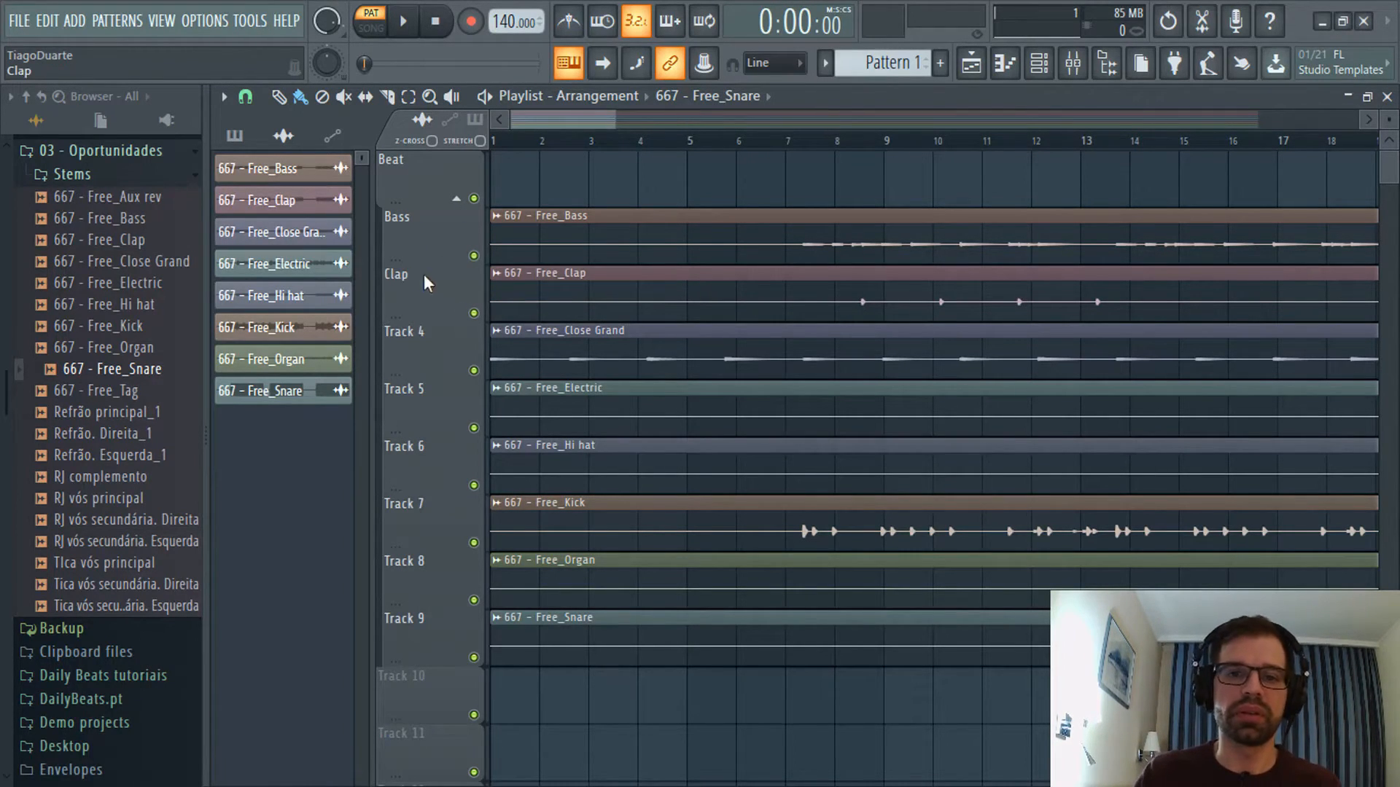
double_click(421, 340)
type("Clo")
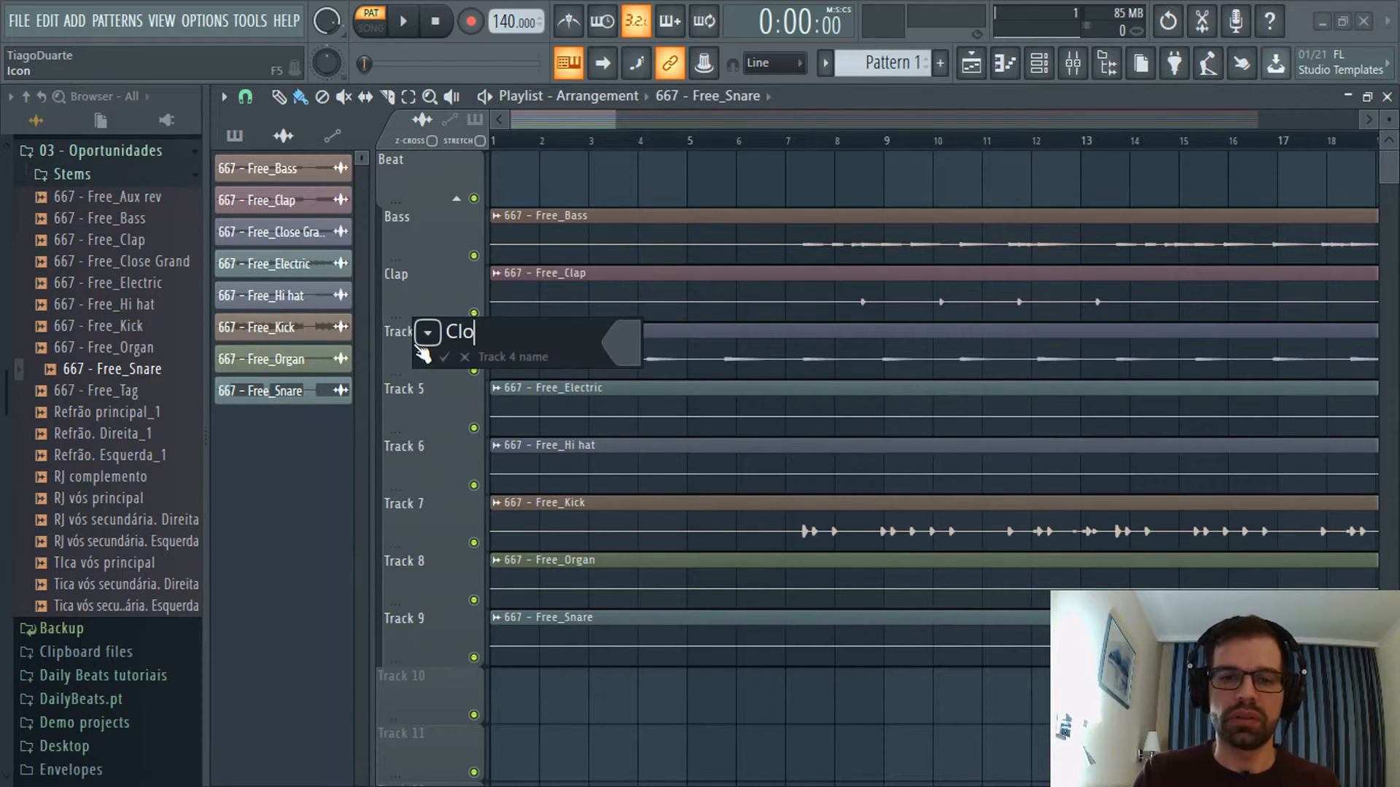
type("se Grand")
key("Return")
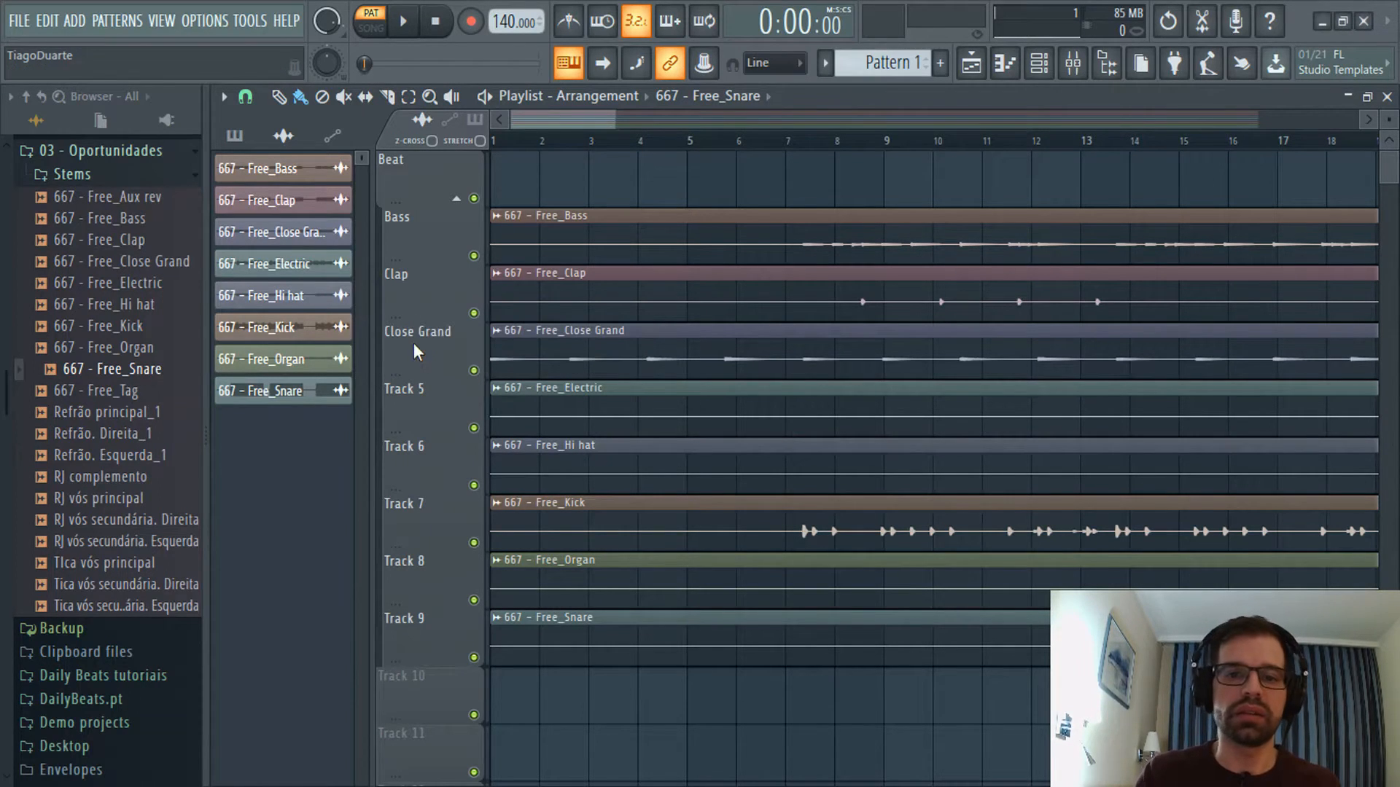
Rename Track 5, holding the electric stem, as EPiano and Track 6 as HI Hats.
double_click(405, 401)
type("E")
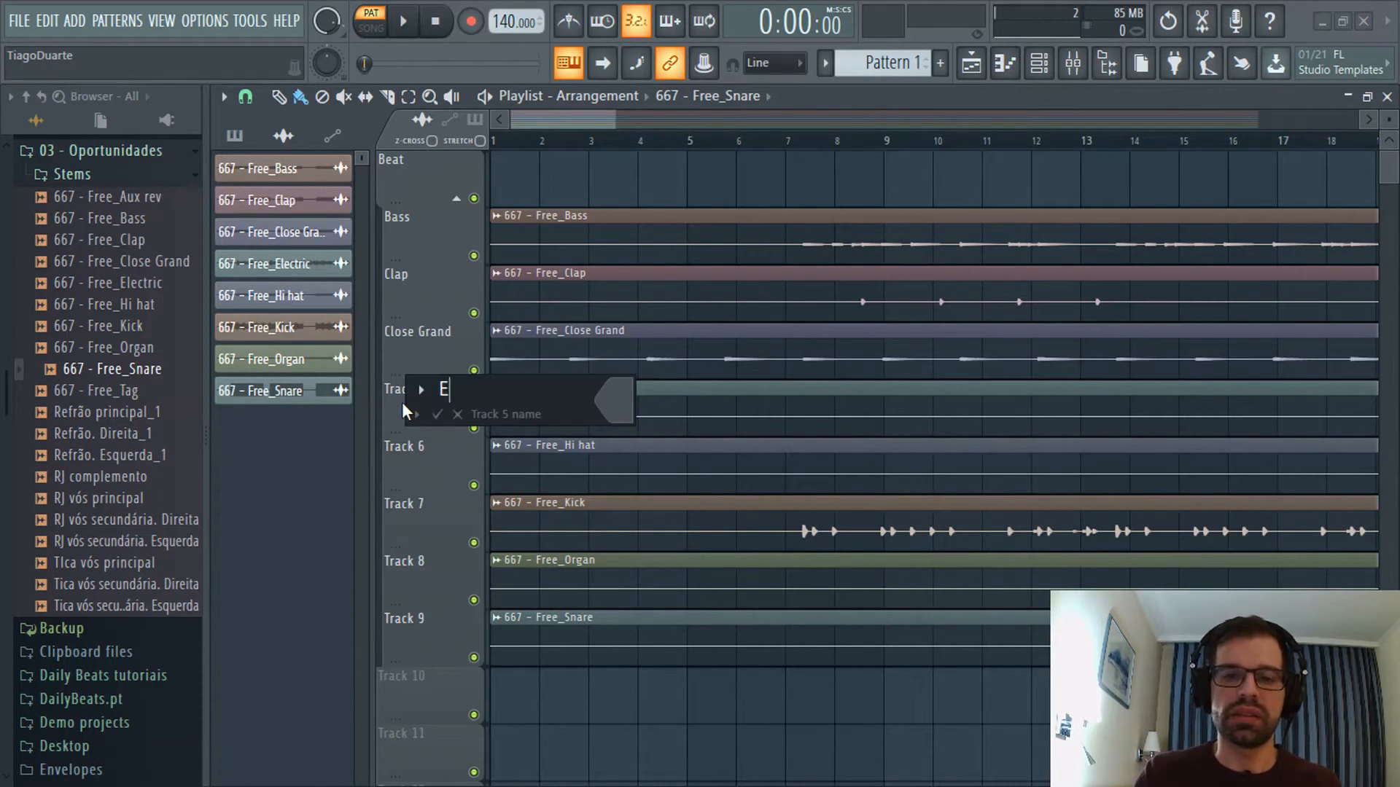
type("Piano")
key("Return")
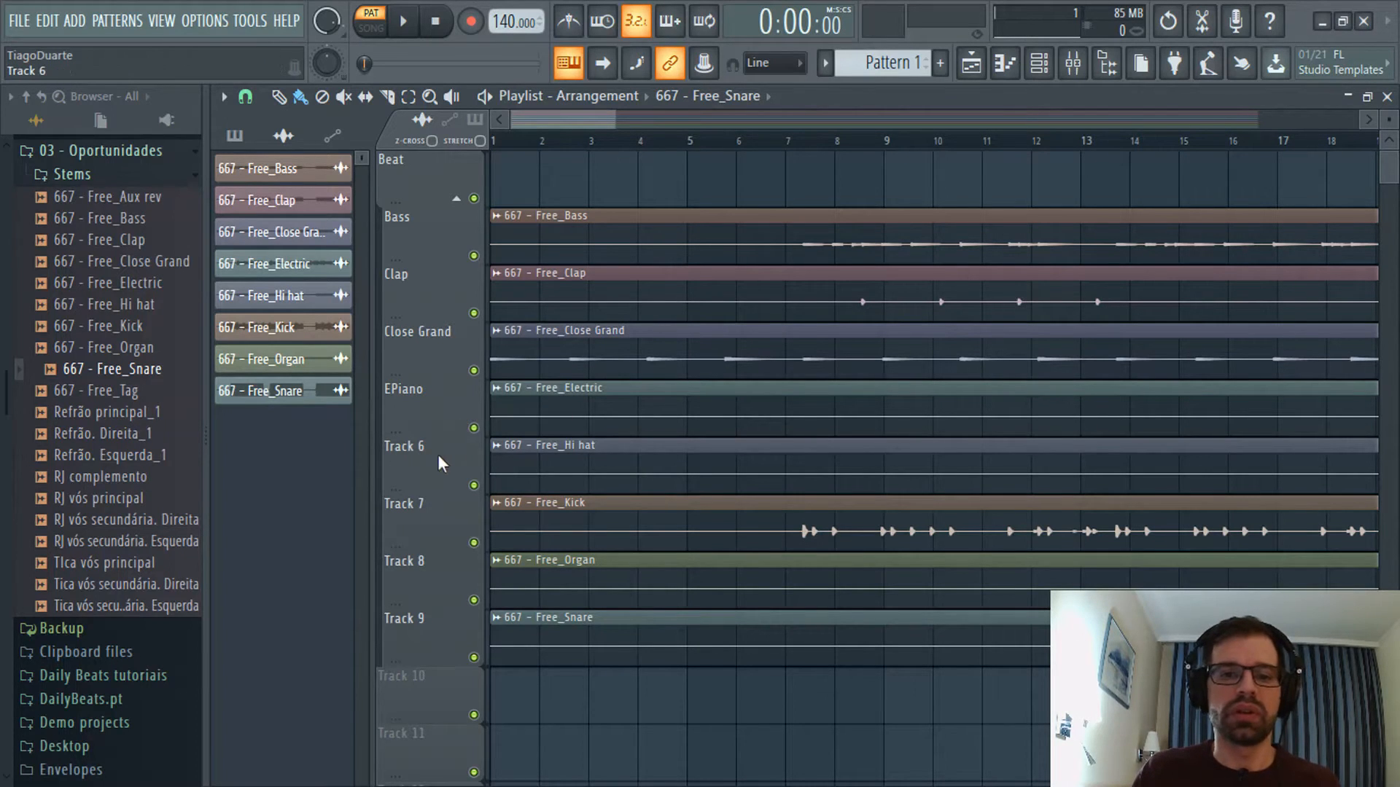
double_click(419, 458)
type("HI Ha")
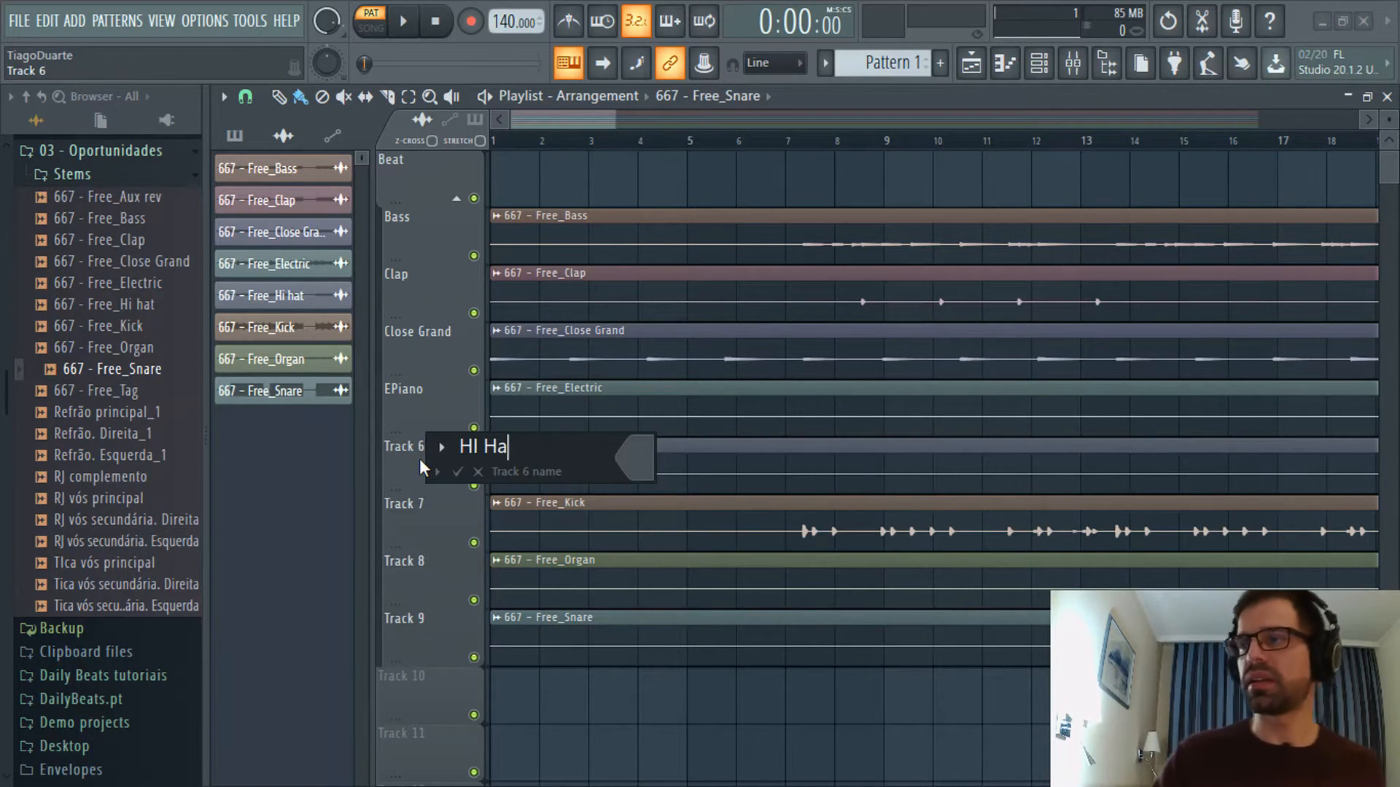
type("ts")
key("Return")
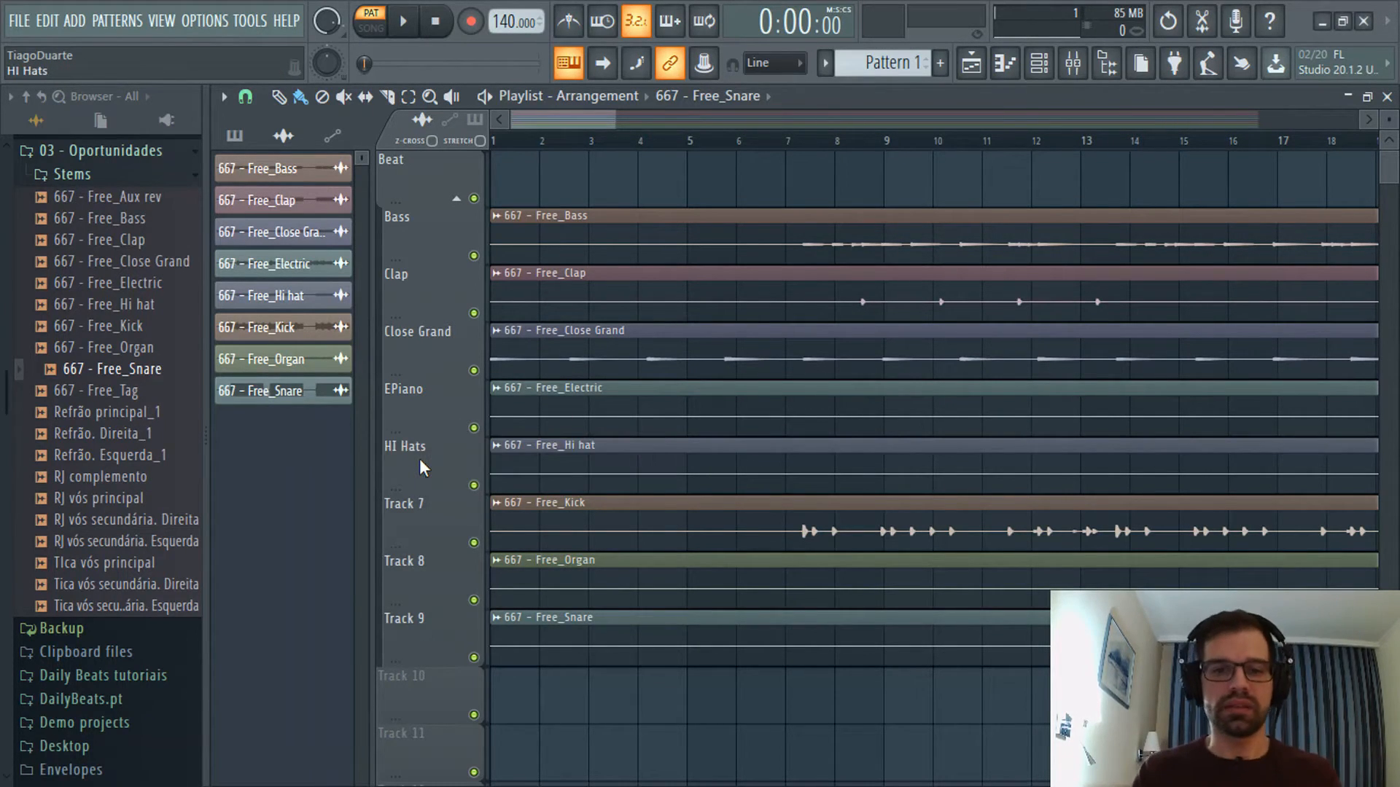
Rename Tracks 7, 8 and 9 in the Beat group as Kick, Organ and Snare.
double_click(410, 515)
type("Kick")
key("Return")
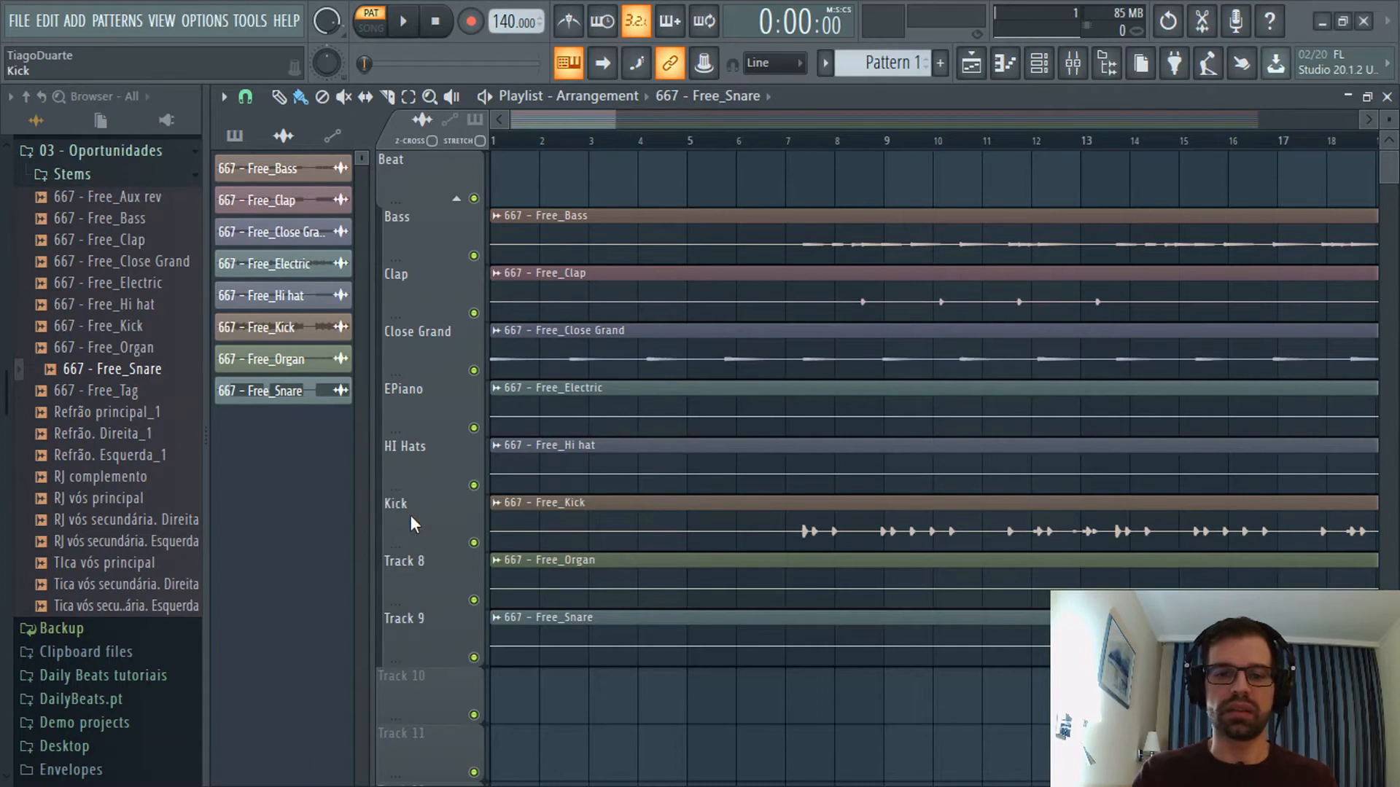
double_click(413, 567)
type("Organ")
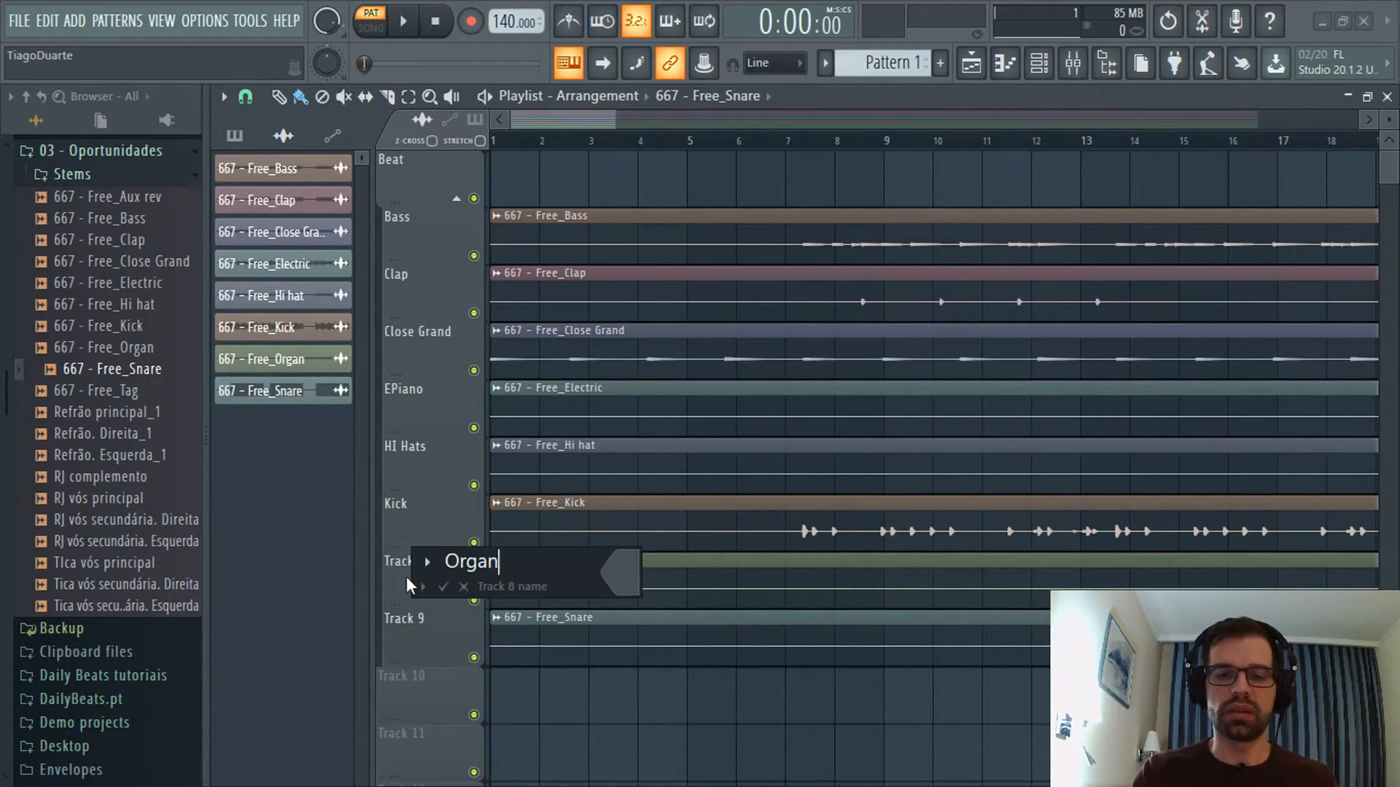
key("Return")
double_click(417, 641)
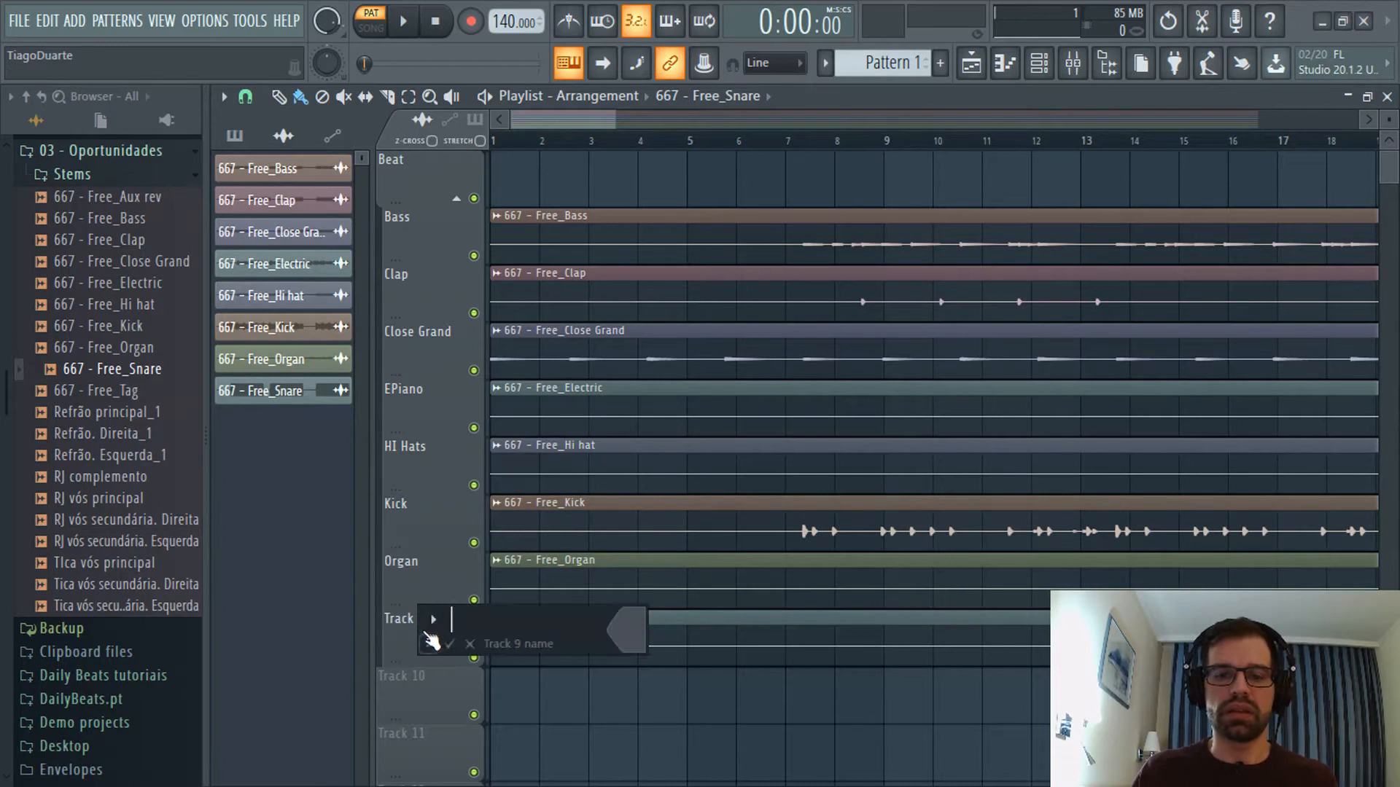
type("Snare")
key("Return")
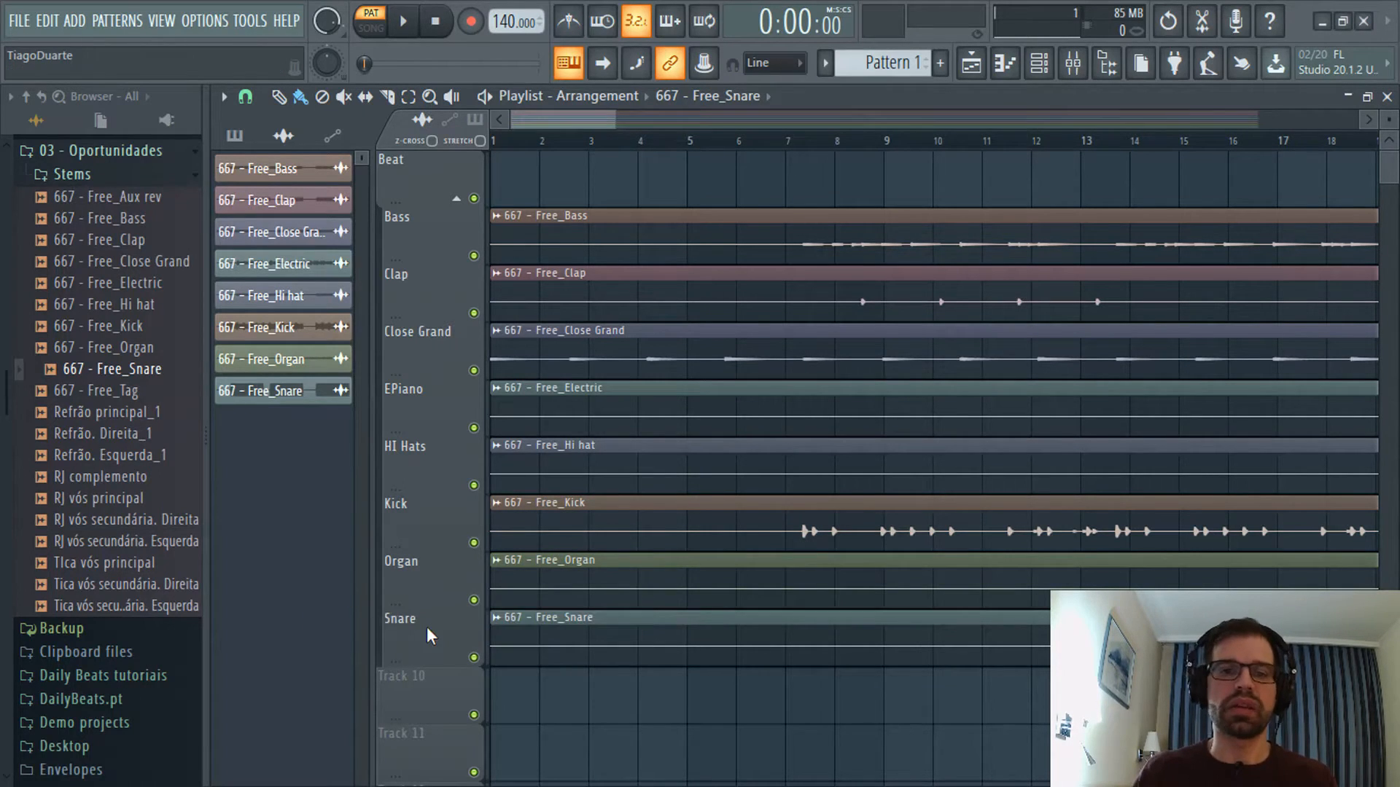
Move the Clap and HI Hats tracks above Bass, and correct the hi-hat track's name to Hi Hats.
left_click_drag(433, 286, 431, 226)
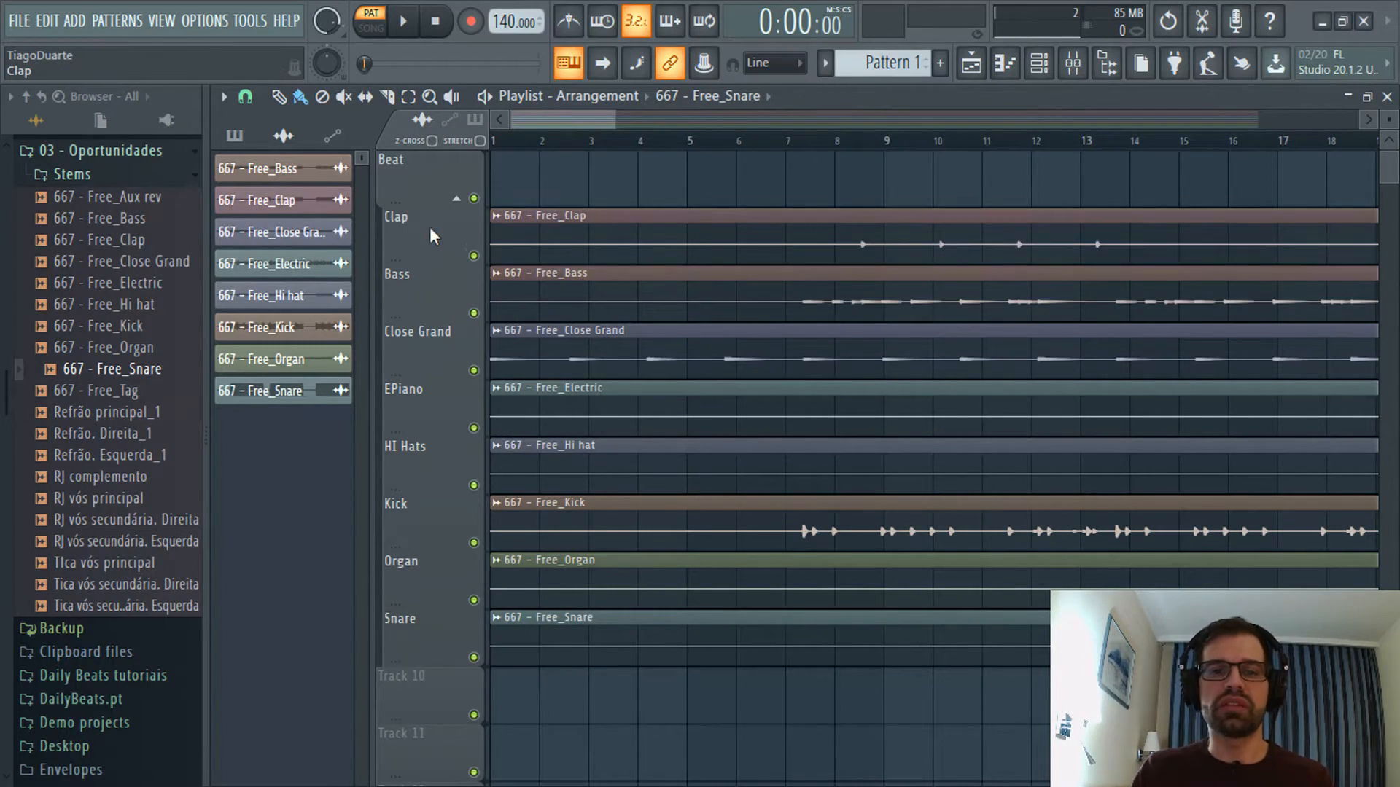
left_click_drag(429, 467, 429, 292)
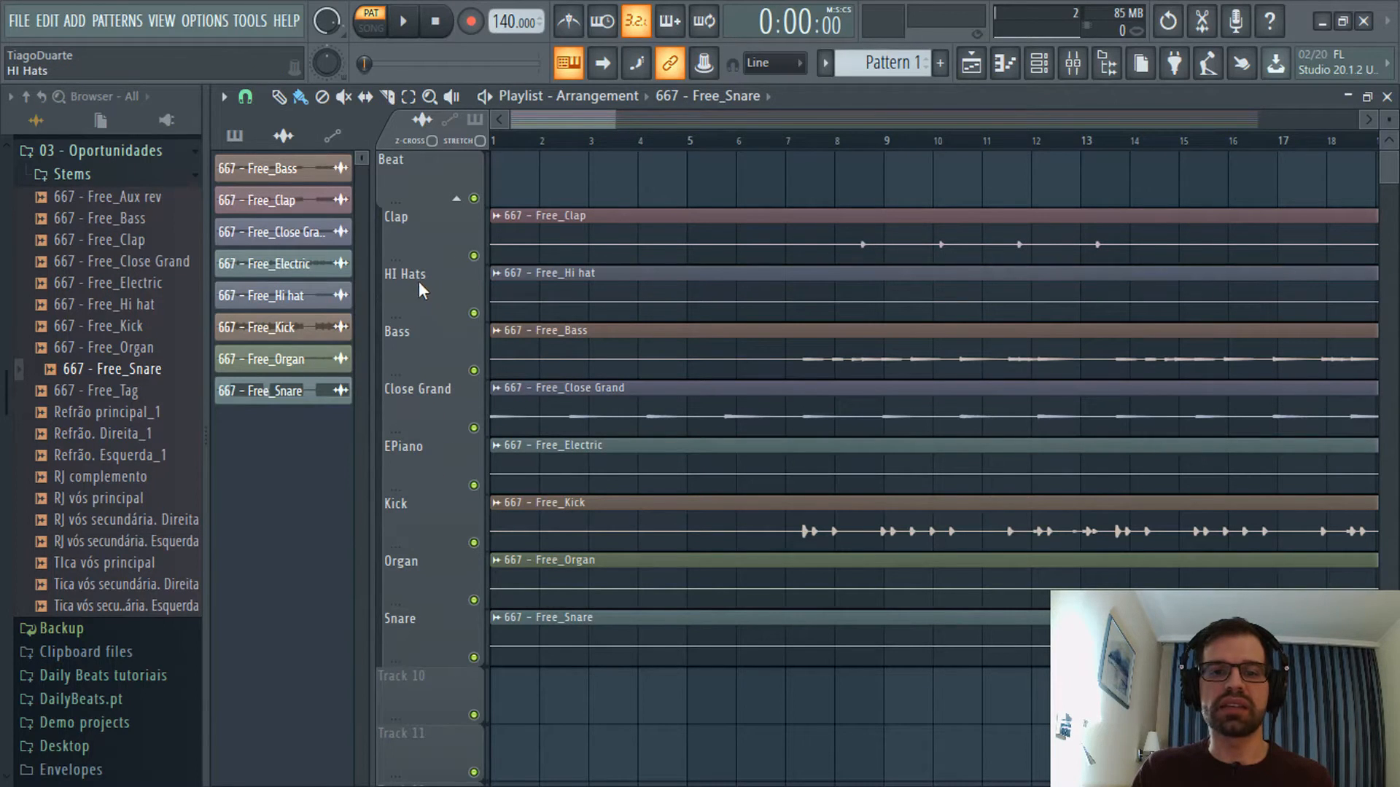
double_click(419, 281)
key("BackSpace")
type("i Hats")
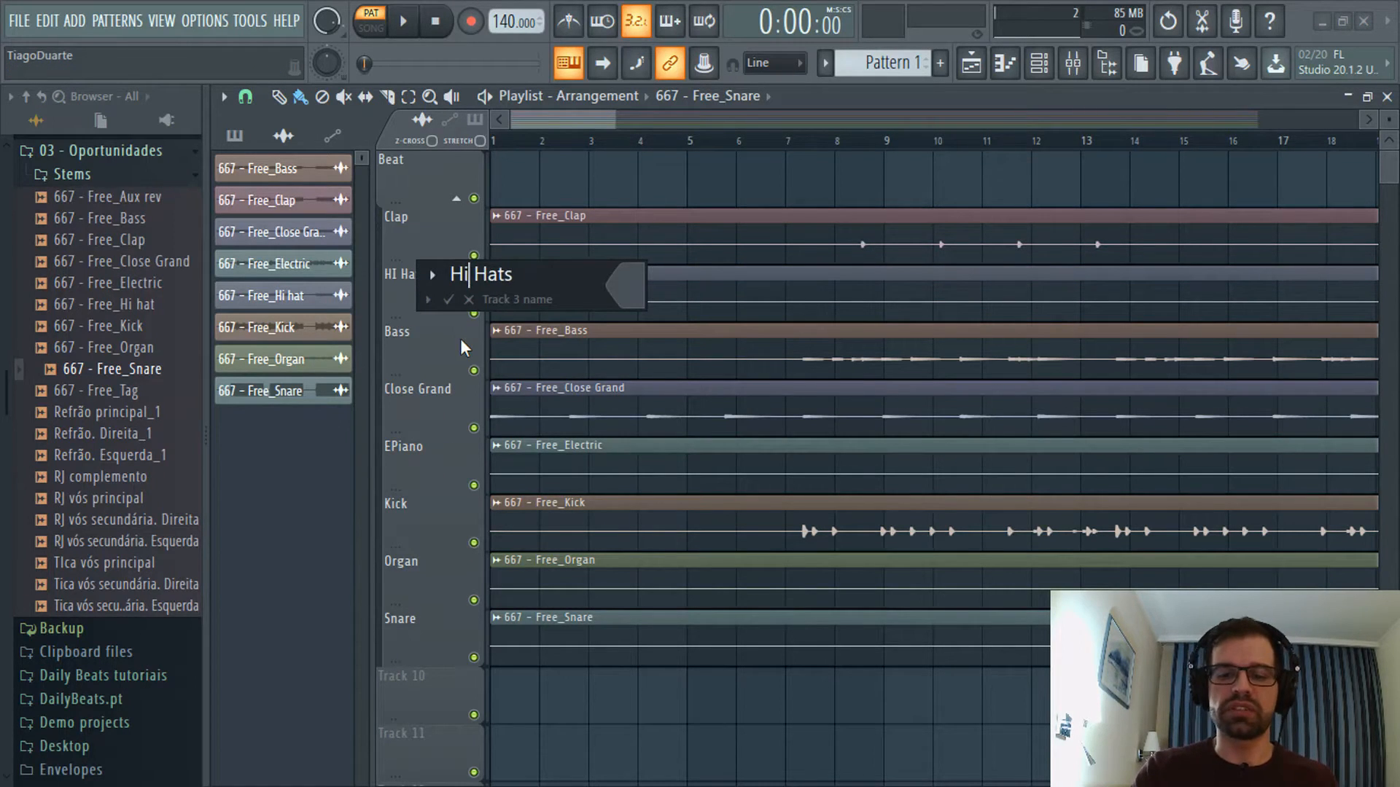
key("Return")
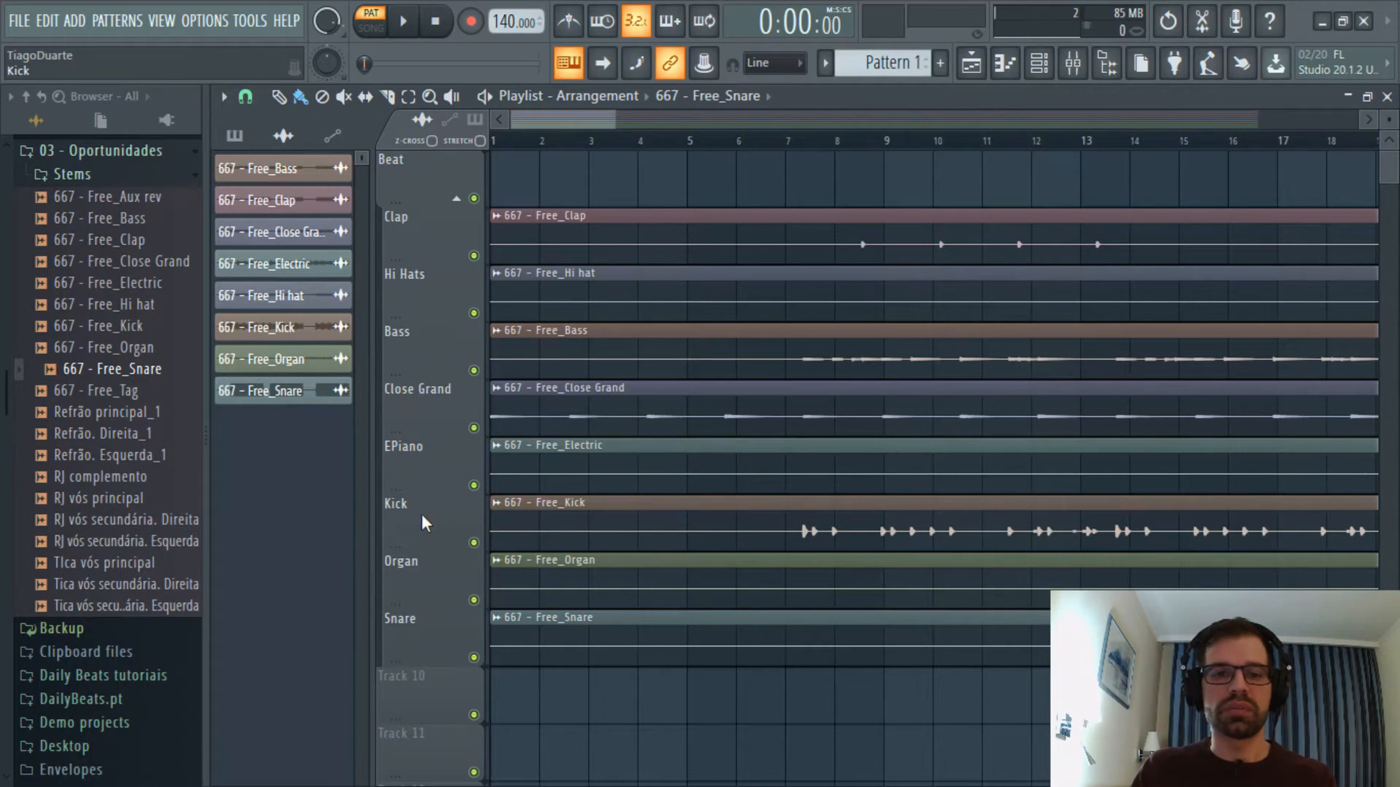
Reorder the drum tracks above Bass in the Beat group as Kick, Hi Hats, Clap and Snare.
left_click_drag(422, 514, 421, 406)
left_click_drag(425, 633, 425, 466)
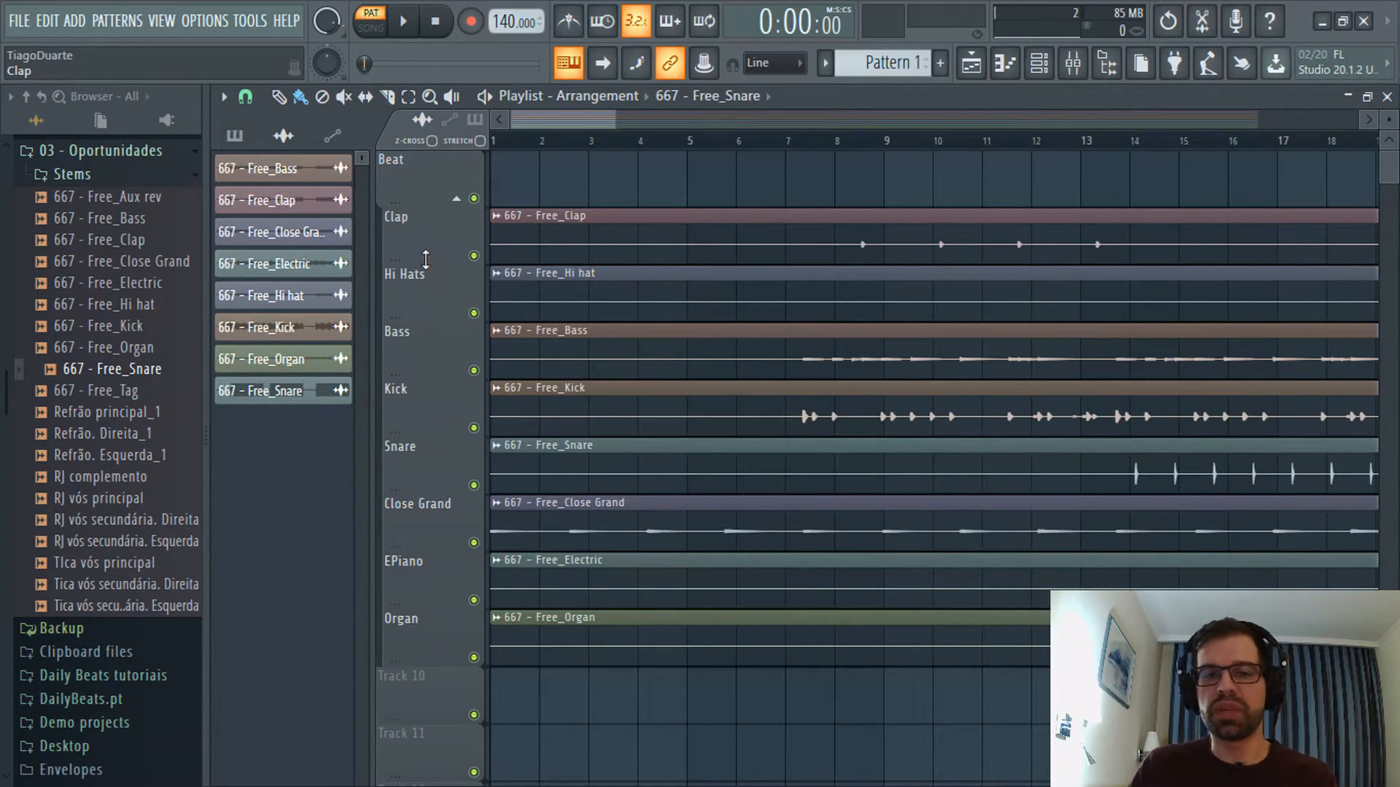
scroll(421, 400, "up", 1)
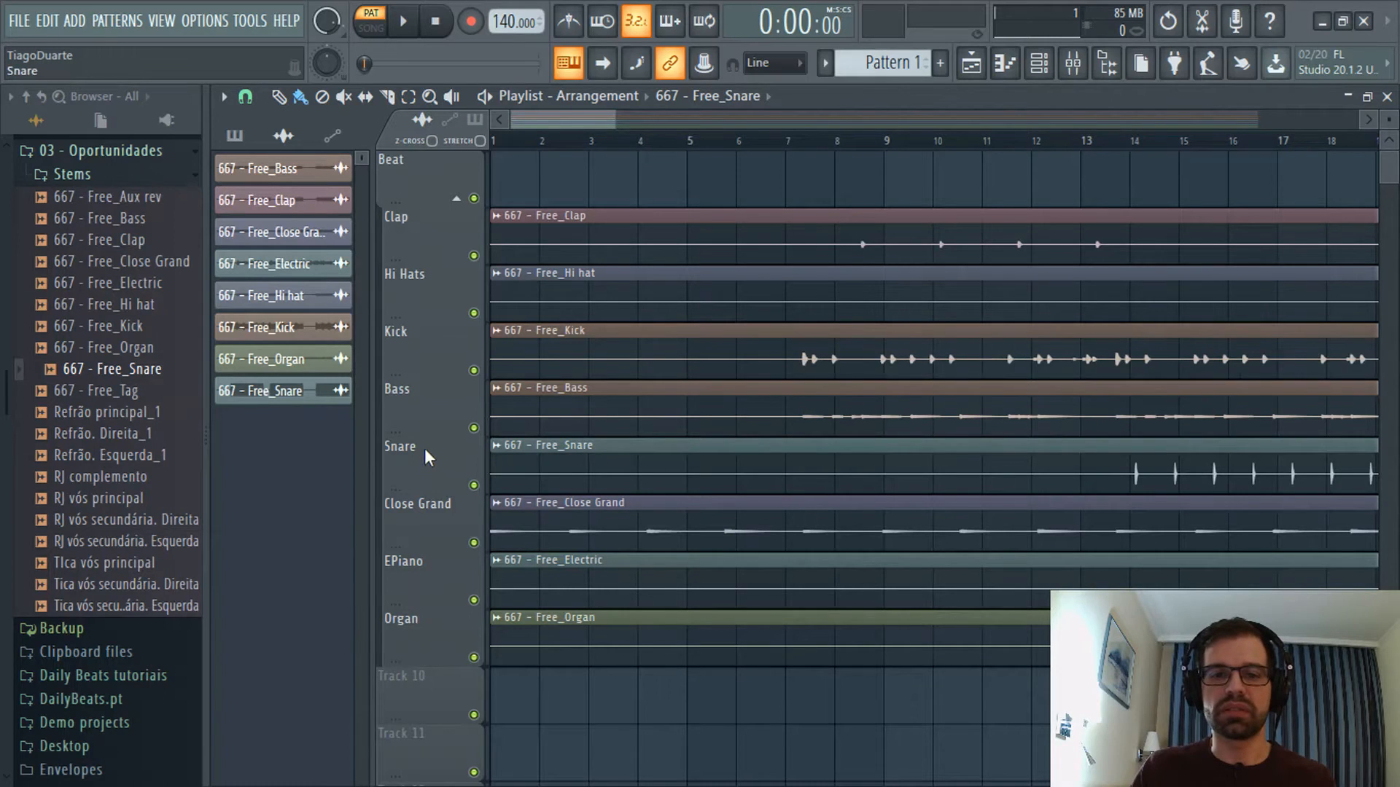
left_click_drag(424, 449, 412, 240)
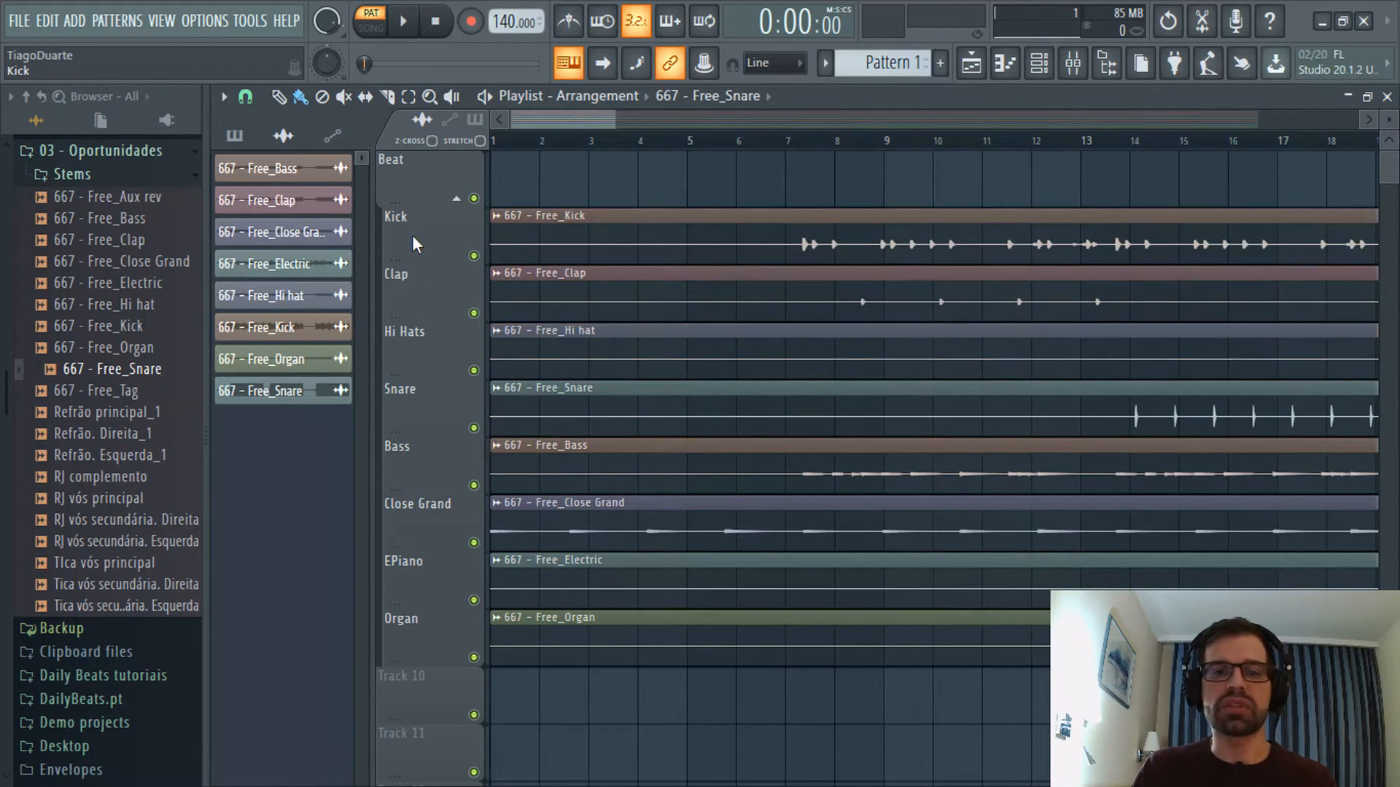
left_click_drag(417, 293, 420, 358)
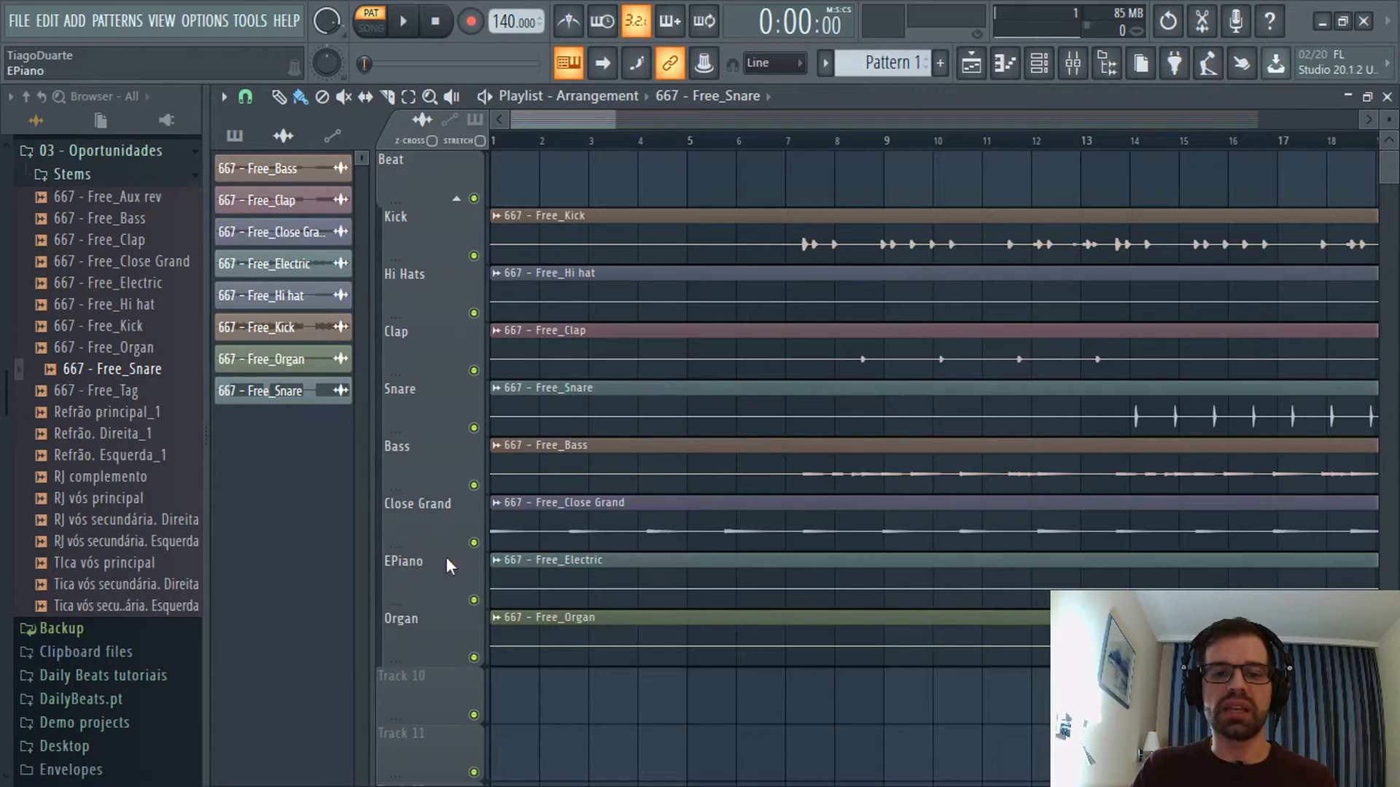
Shrink the Beat group's parent track to a thin header row above Kick.
scroll(934, 387, "down", 5)
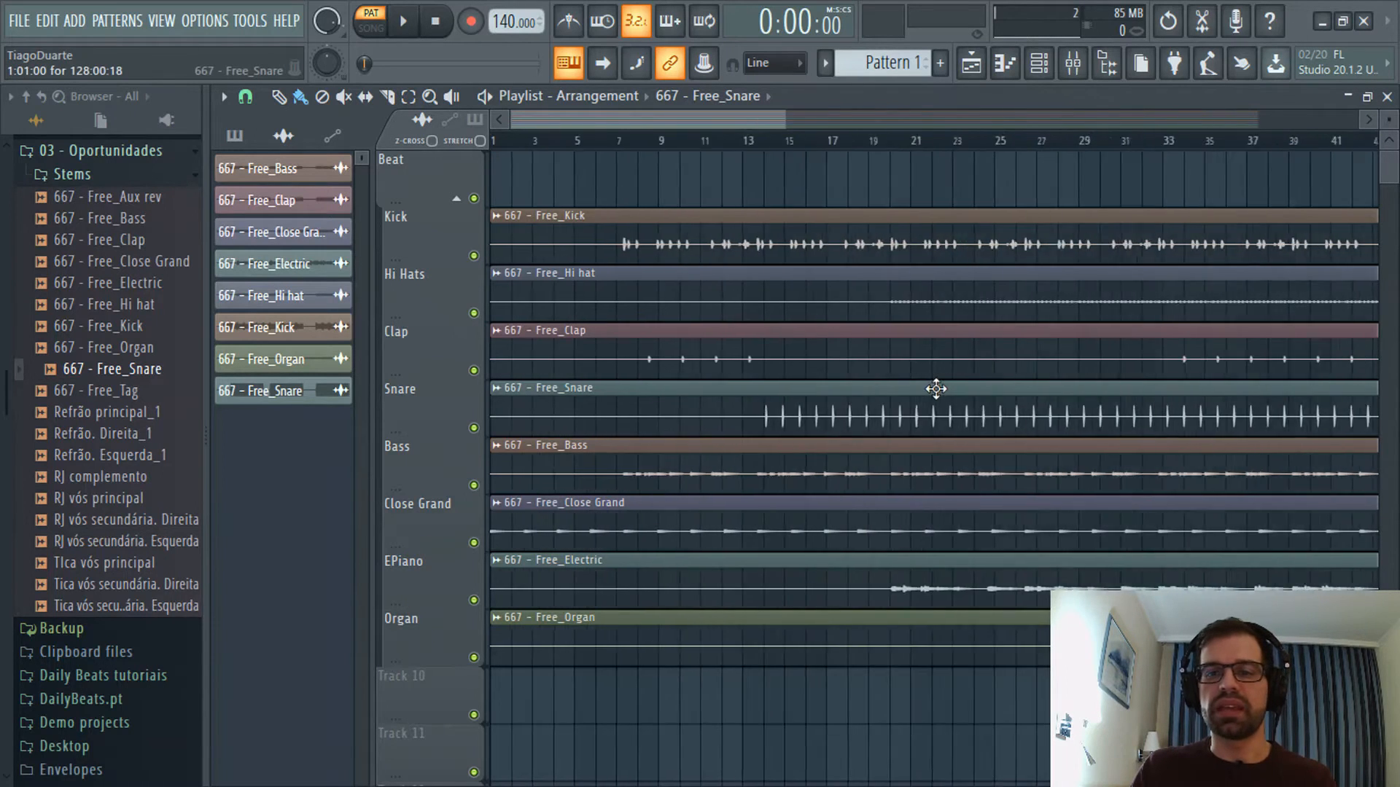
scroll(931, 392, "down", 4)
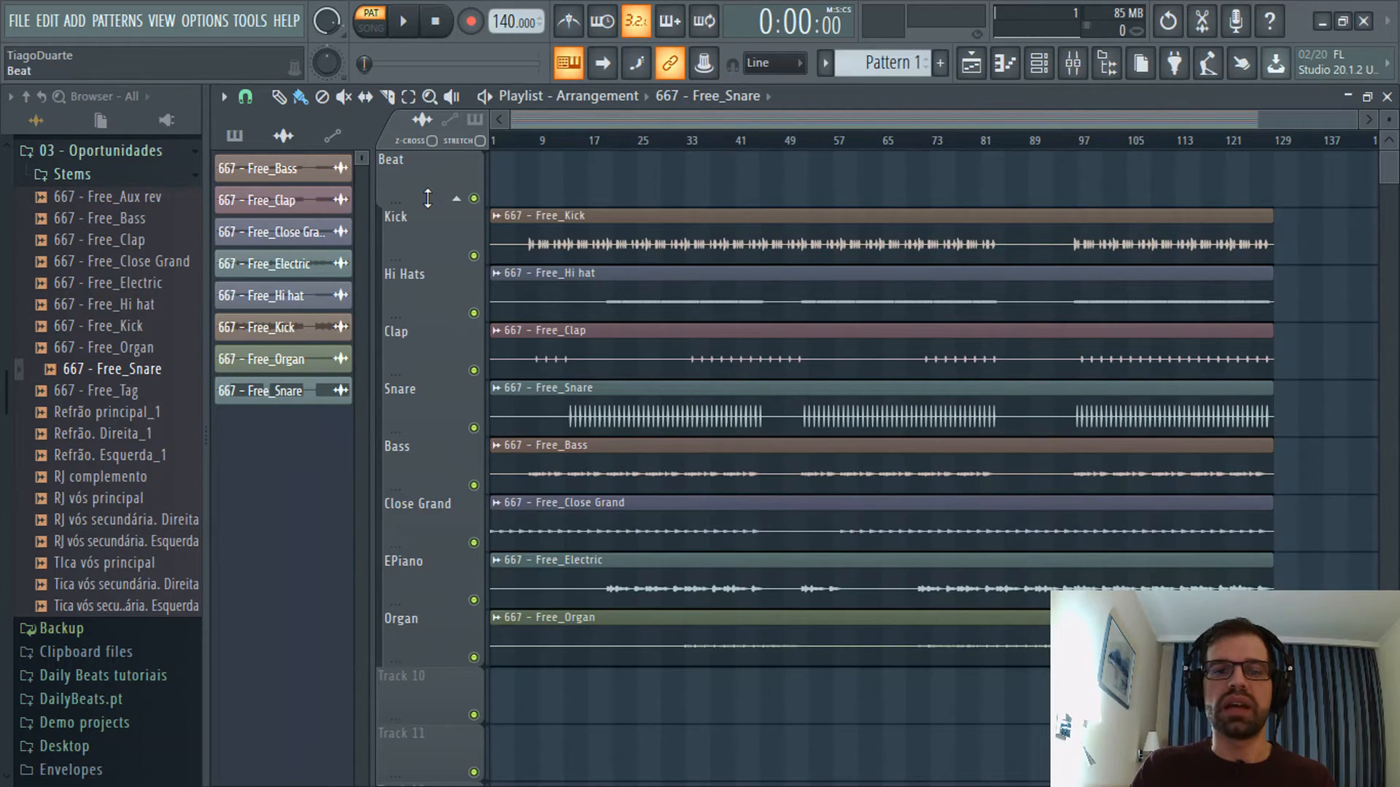
left_click_drag(426, 207, 421, 149)
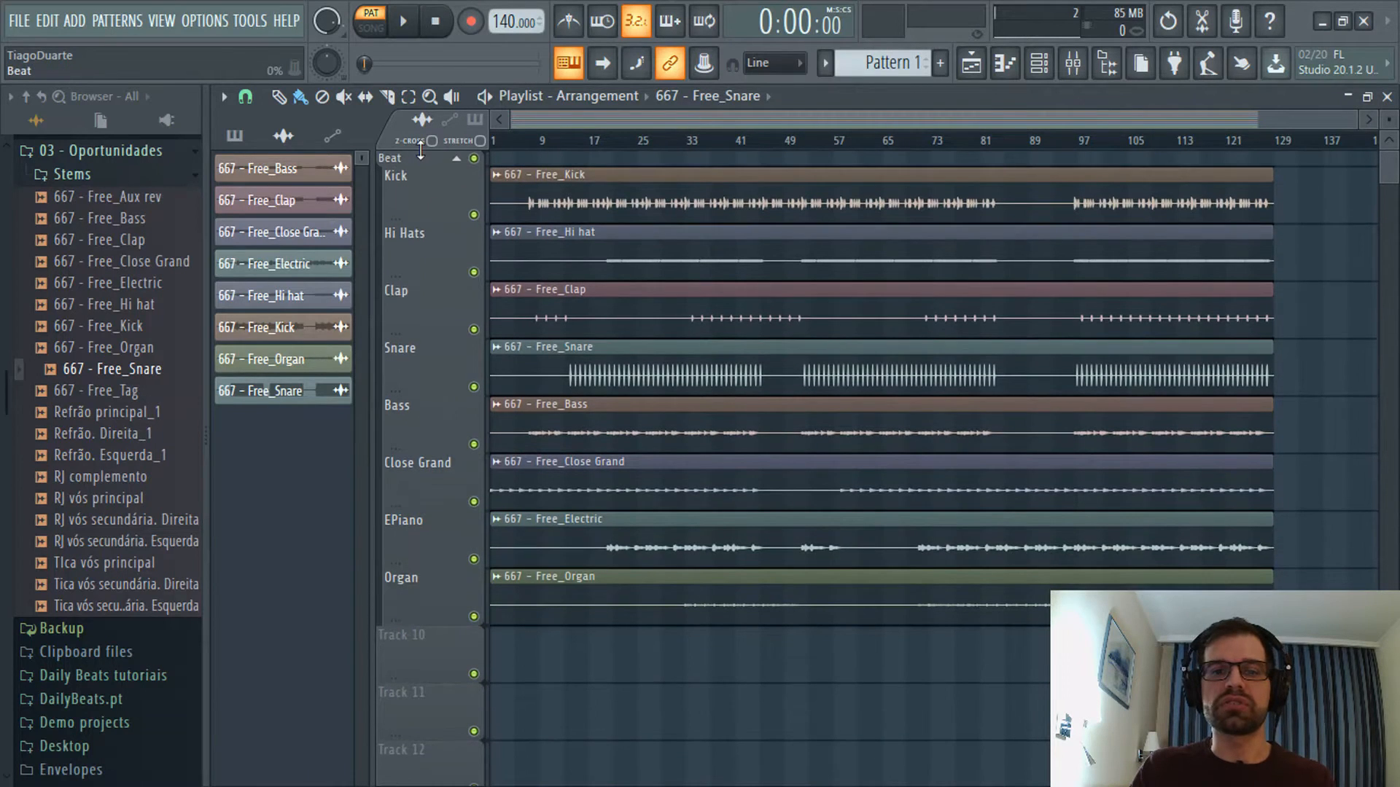
Collapse the Beat group and close the playlist to bring the channel rack into view.
left_click(457, 158)
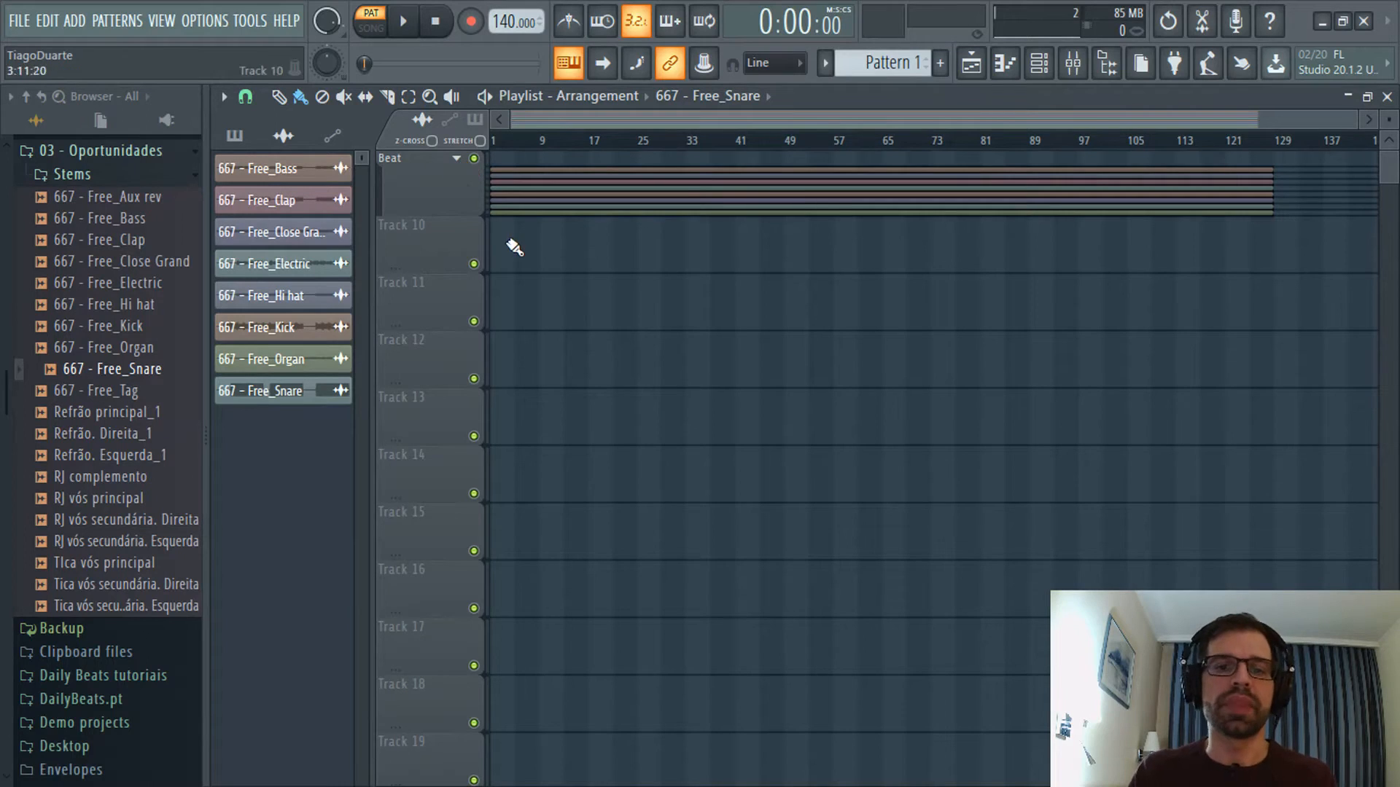
left_click(1386, 97)
left_click(524, 128)
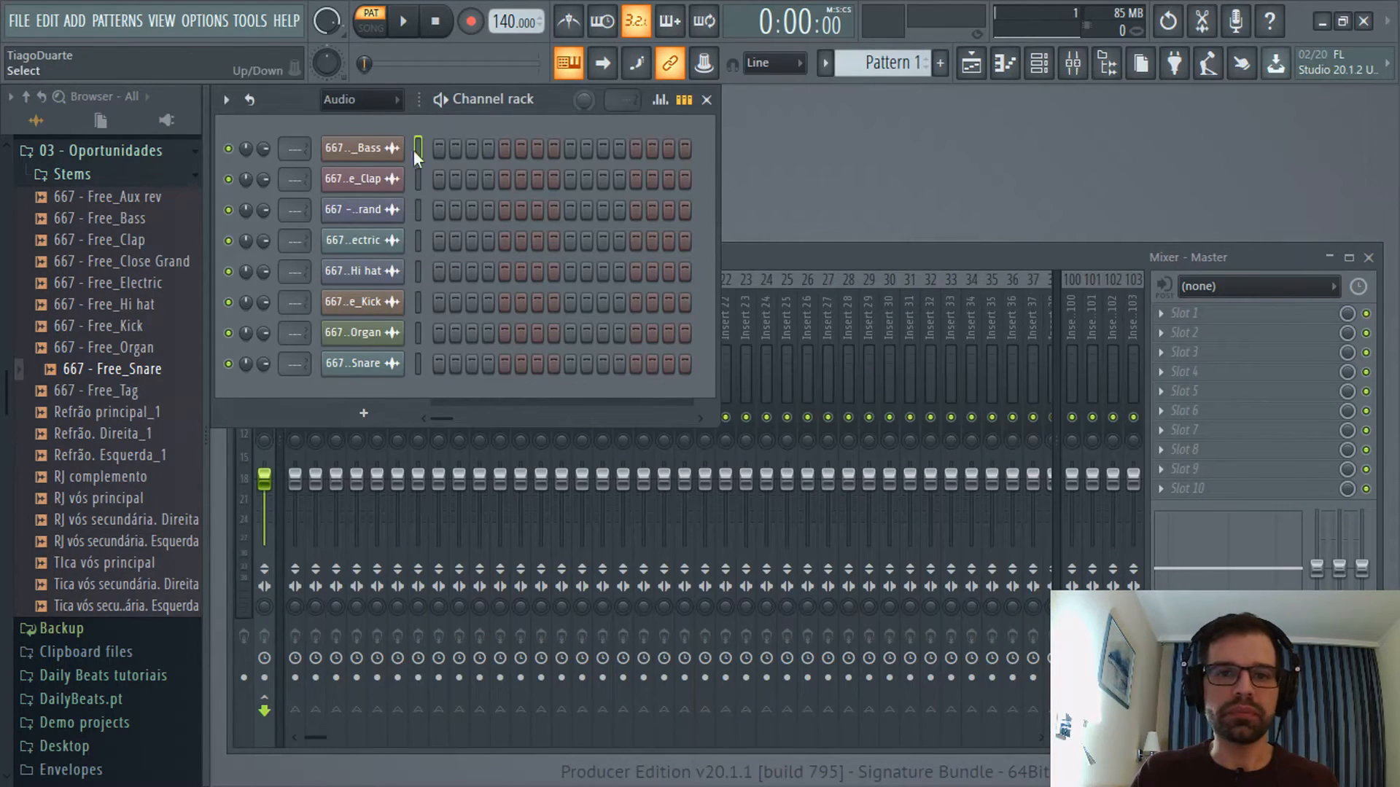
left_click(793, 252)
left_click(492, 129)
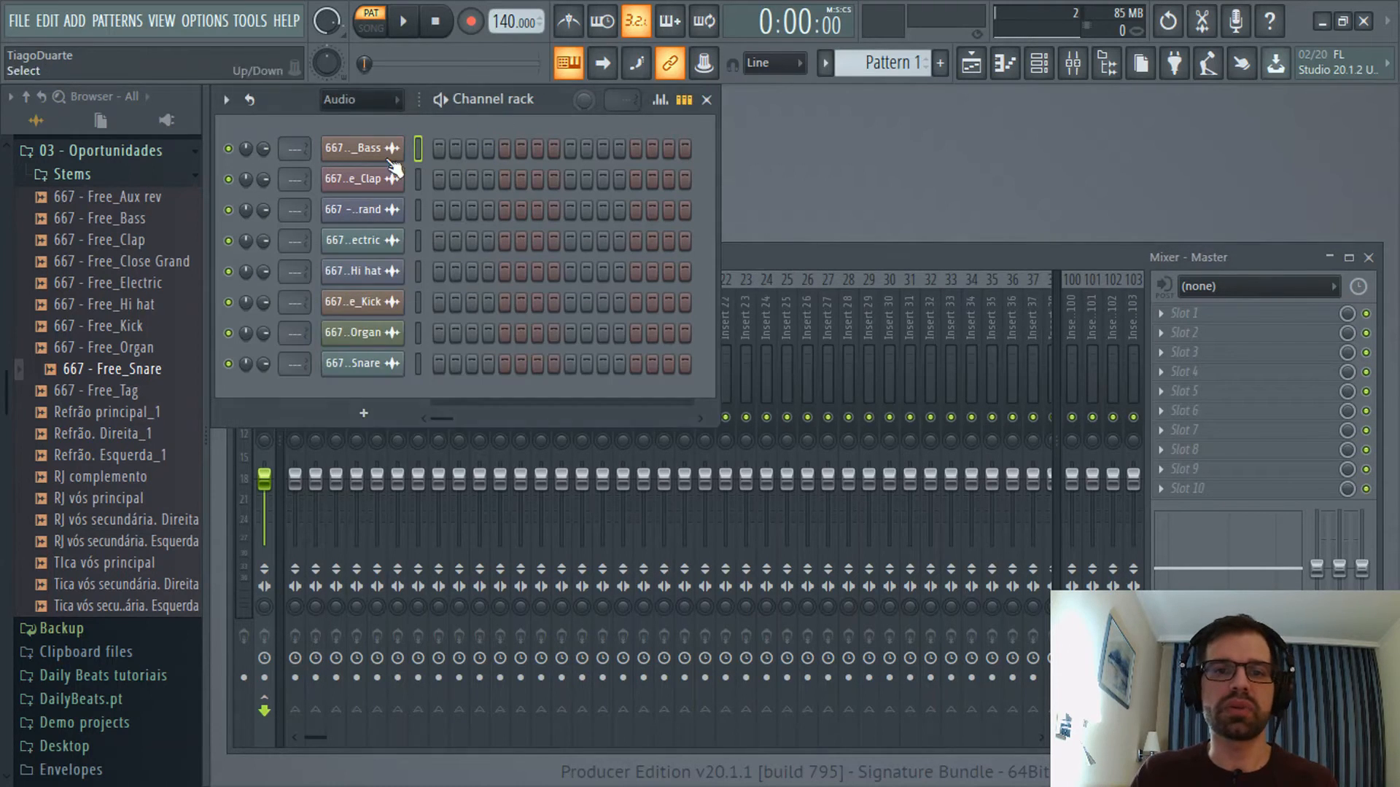
Rename the 667 - Free_Bass and 667 - Free_Clap channels in the channel rack as Bass and Clap.
middle_click(354, 149)
type("Bass")
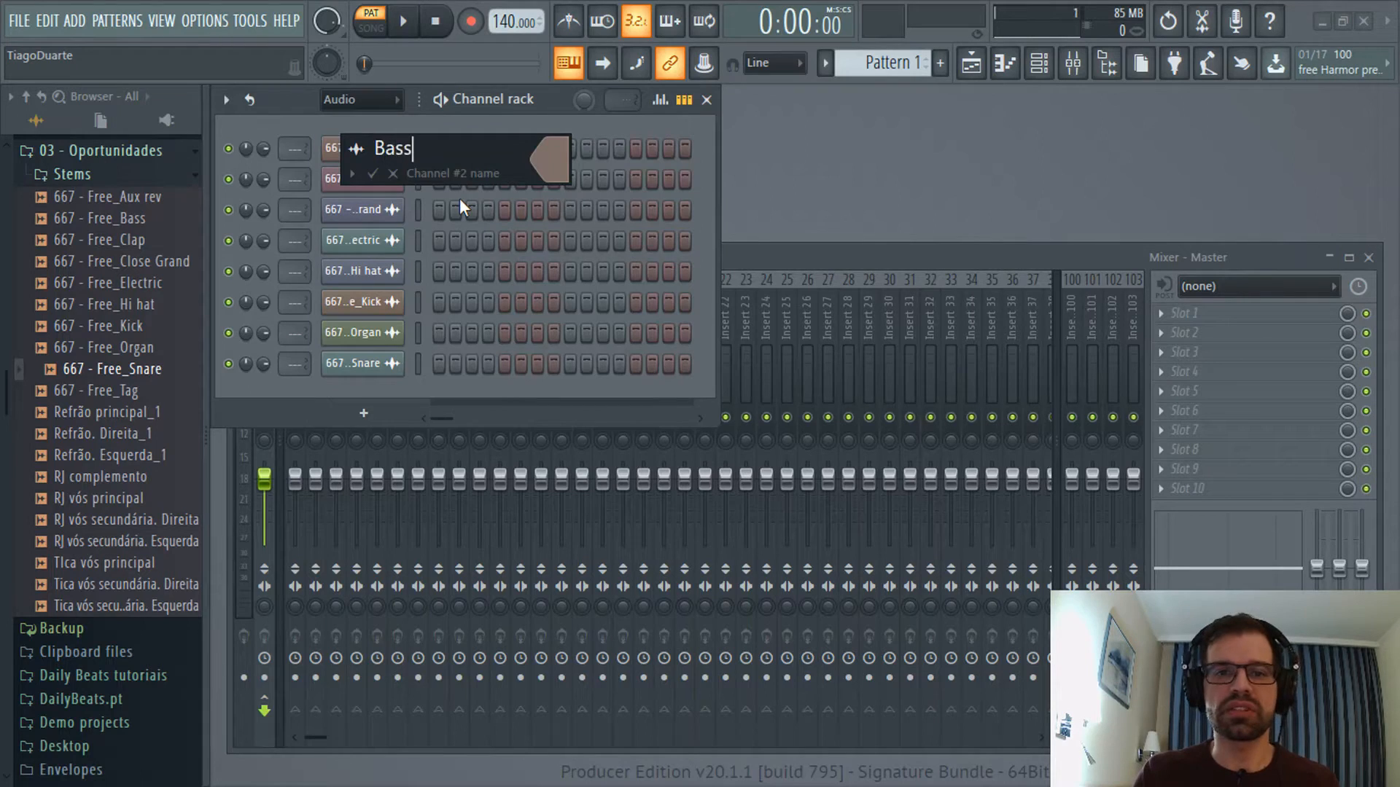
key("Return")
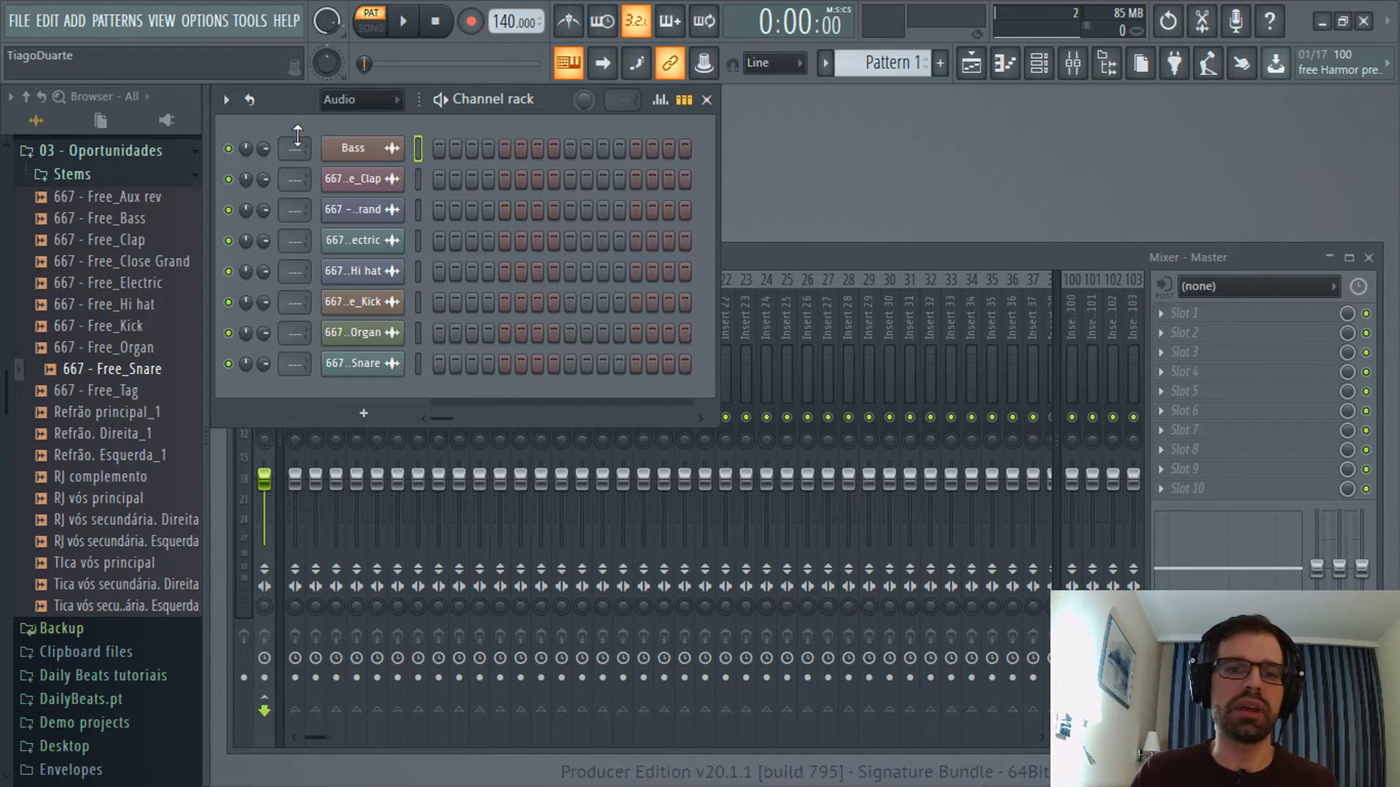
middle_click(366, 183)
type("Cla")
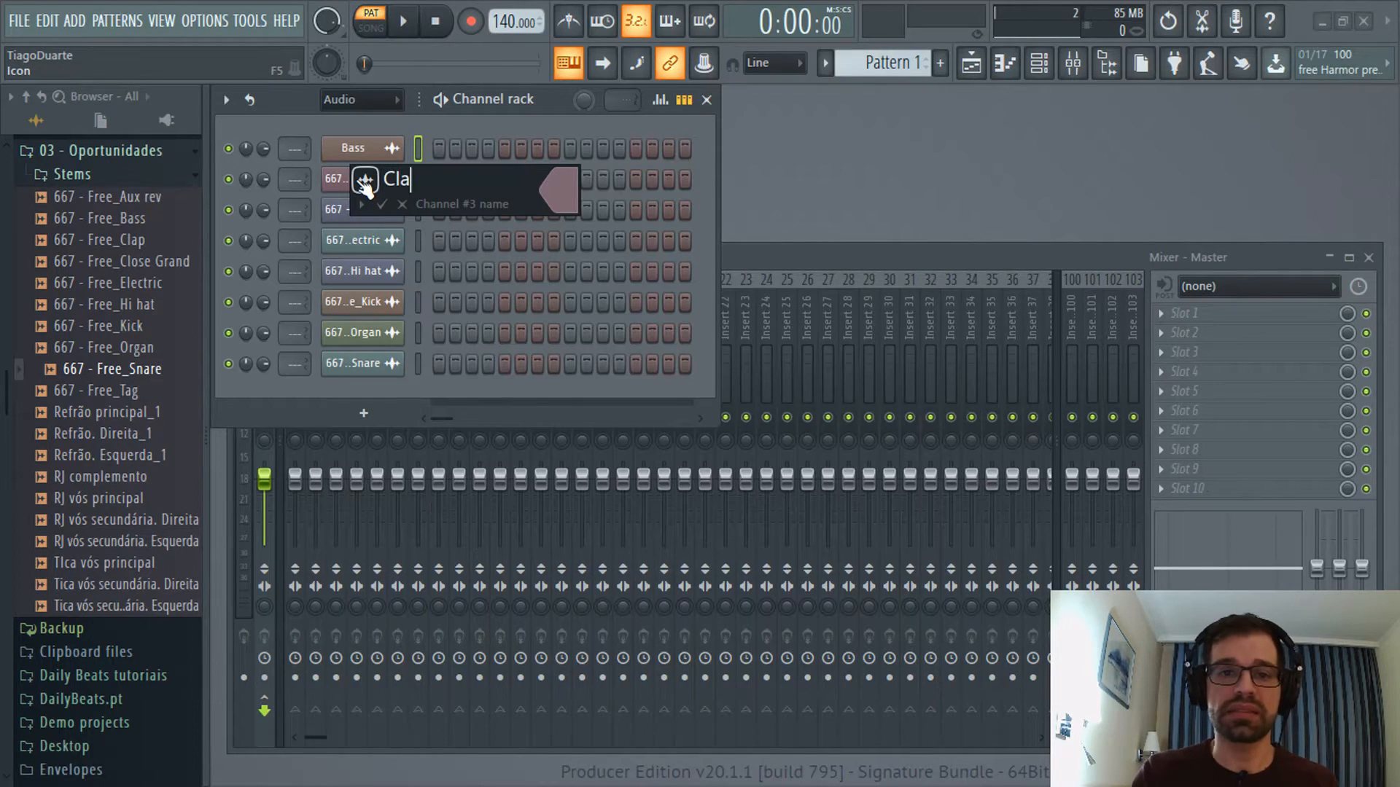
type("p")
key("Return")
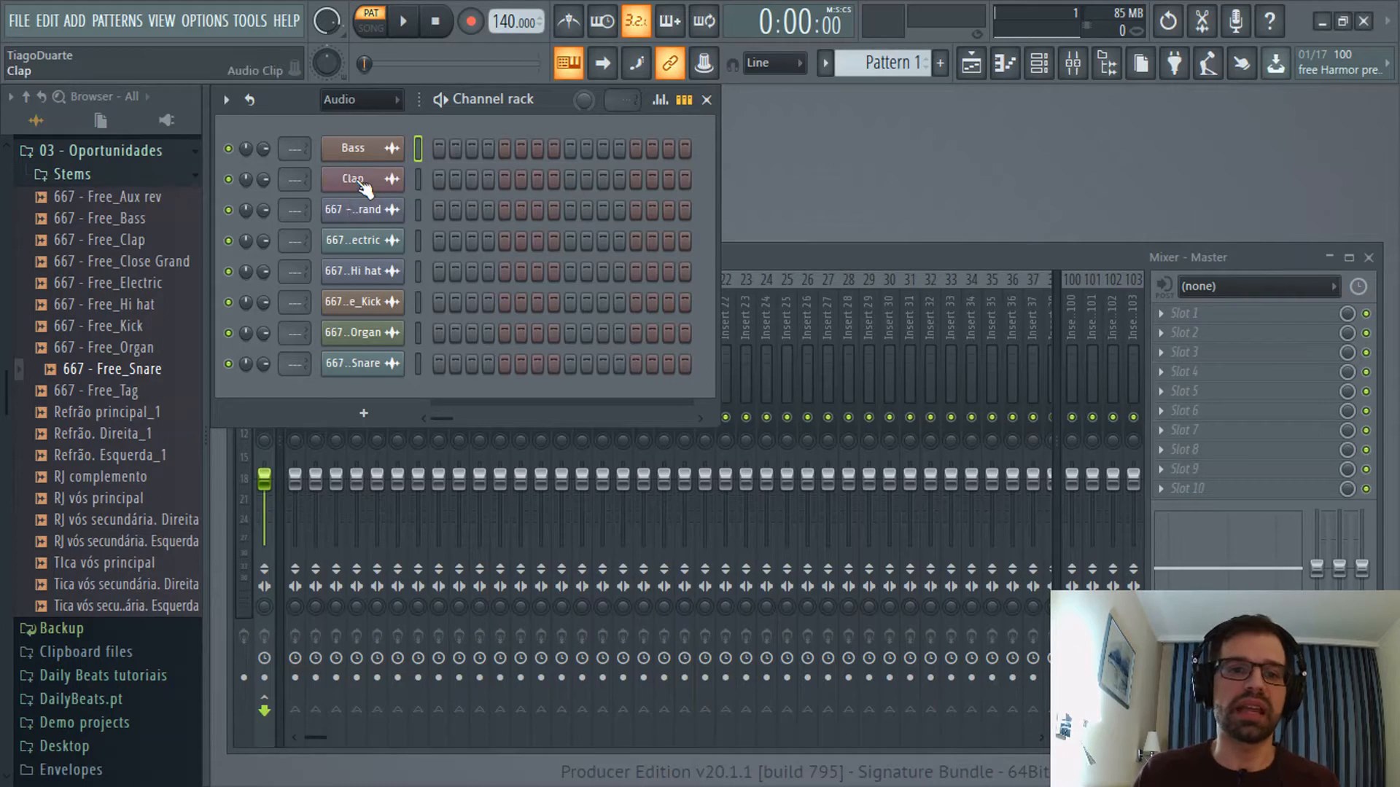
Rename the 667 - Free_Close Grand and 667 - Free_Electric channels as Close Grand and EPiano.
middle_click(344, 212)
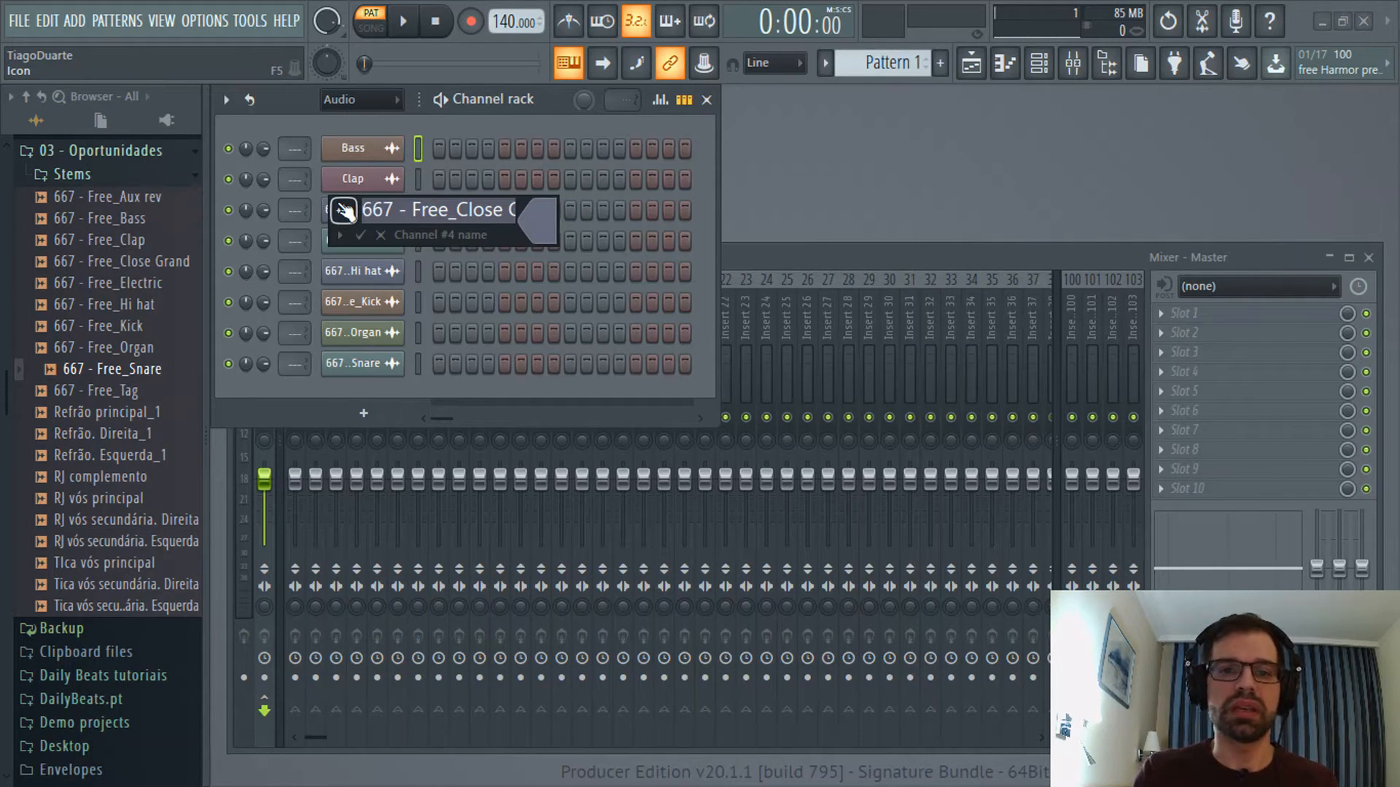
type("O")
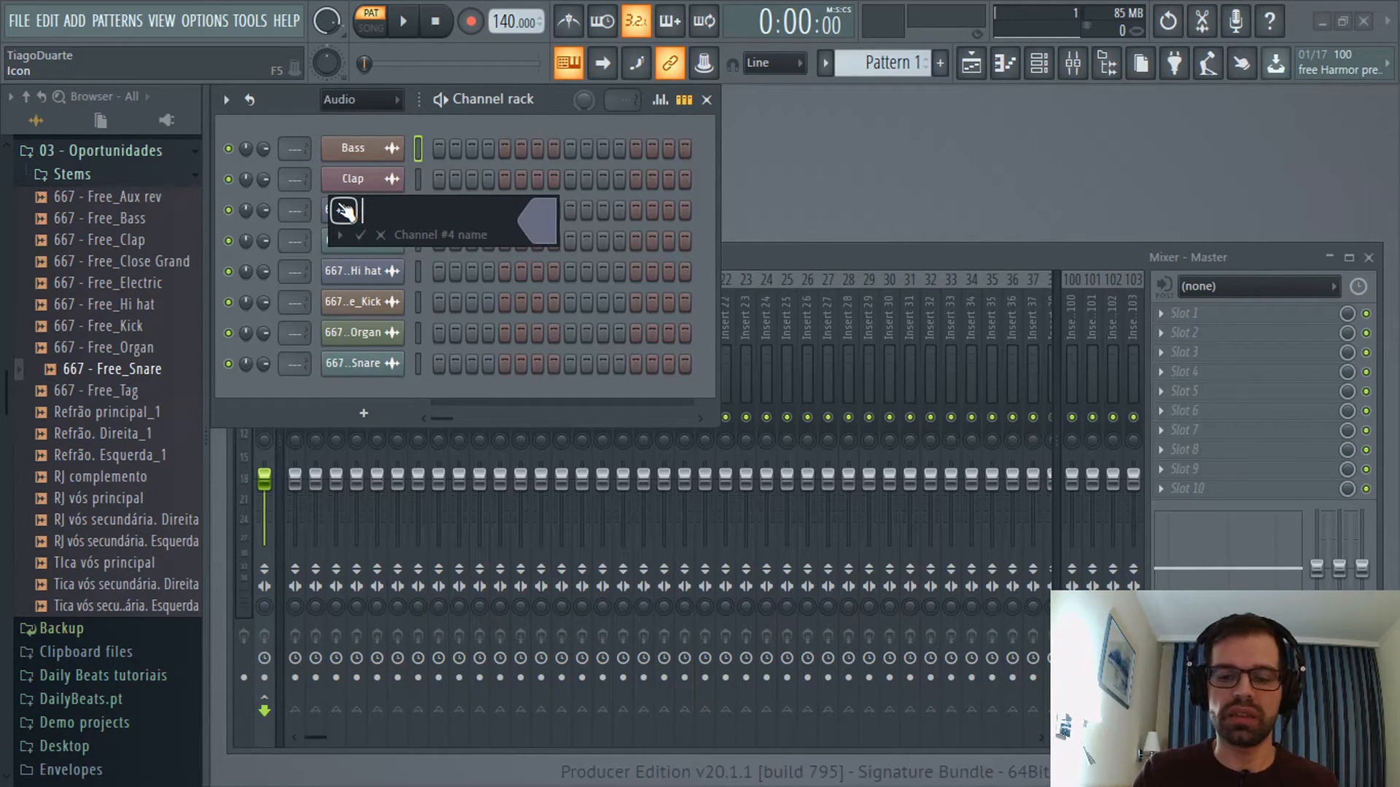
type("lose Grand")
key("Return")
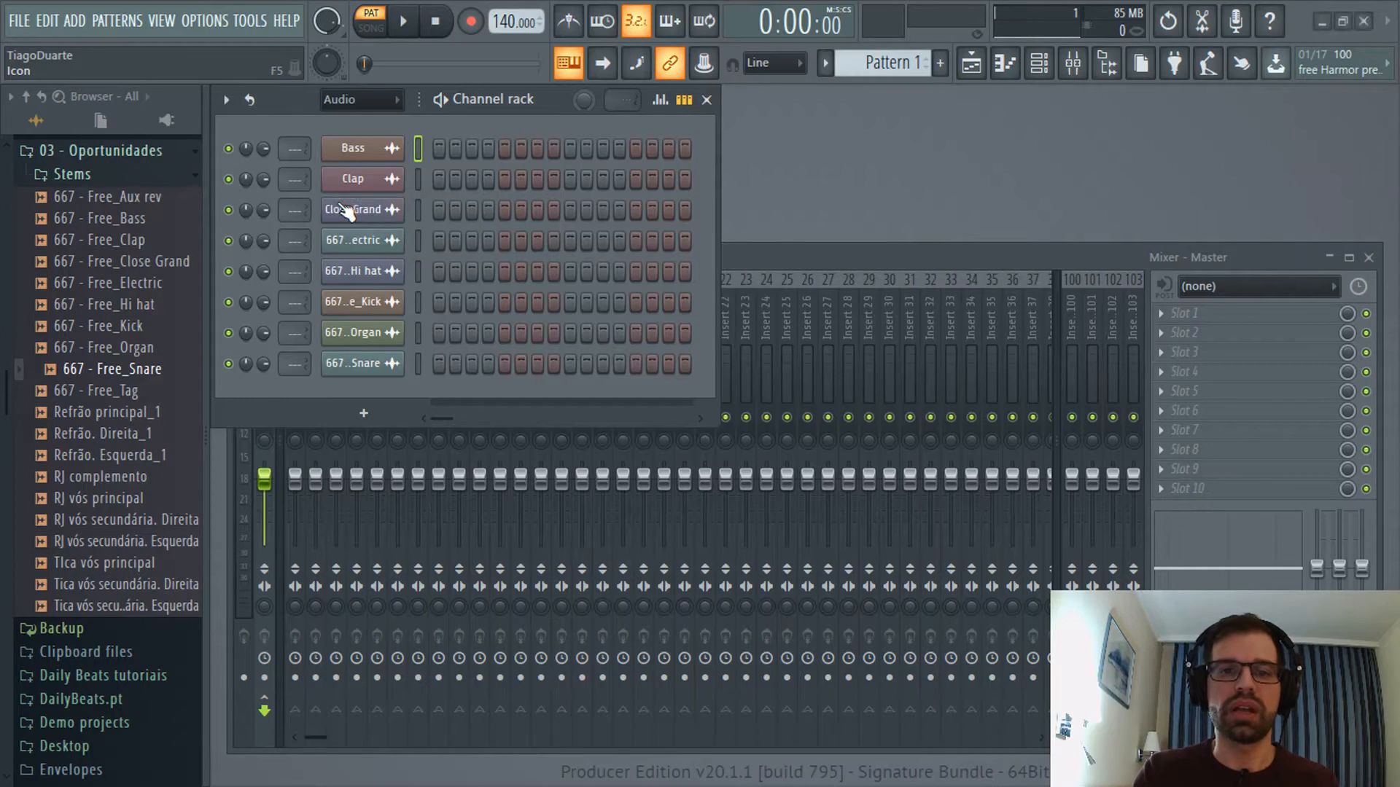
middle_click(370, 242)
type("EPiano")
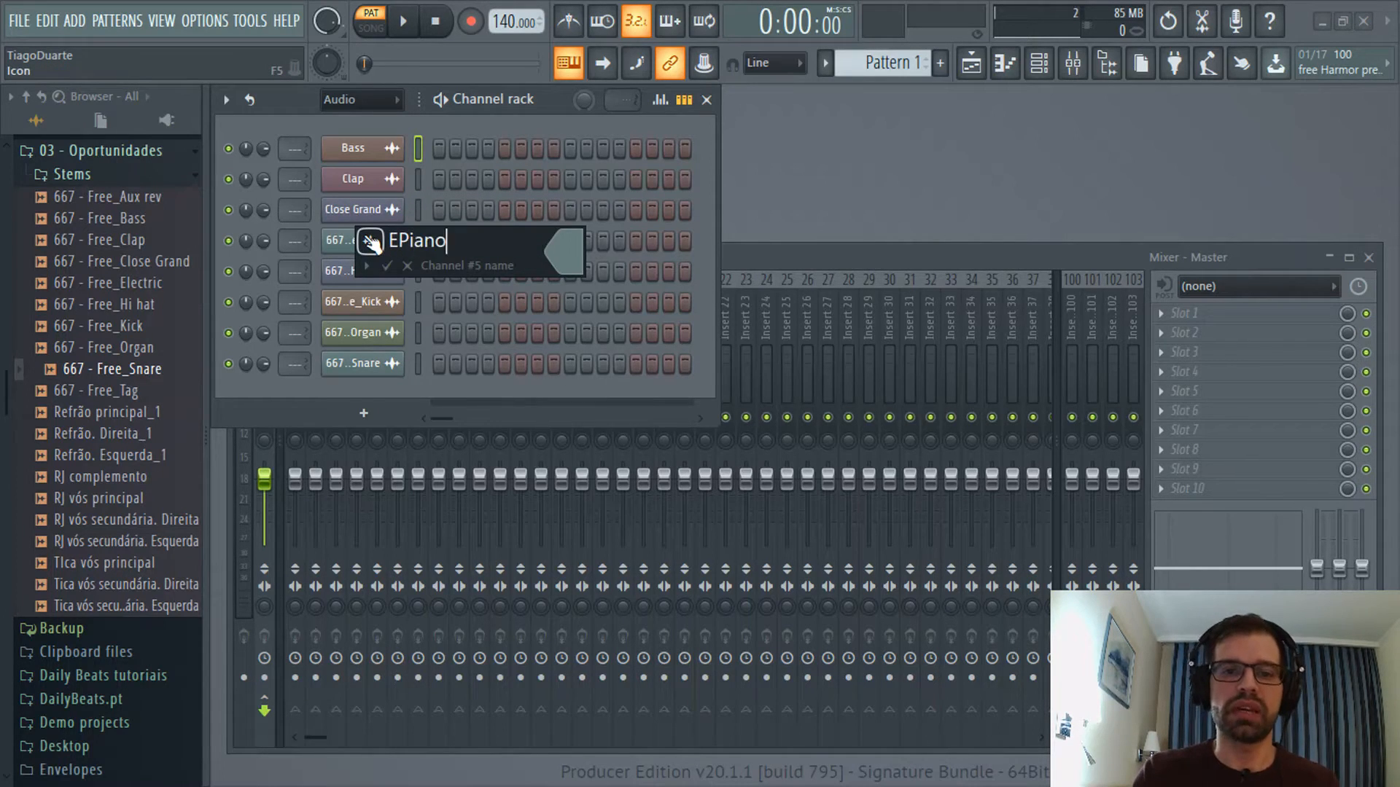
key("Return")
Rename the 667 - Free_Hi hat and 667 - Free_Kick channels as Hi hat and Kick.
middle_click(359, 272)
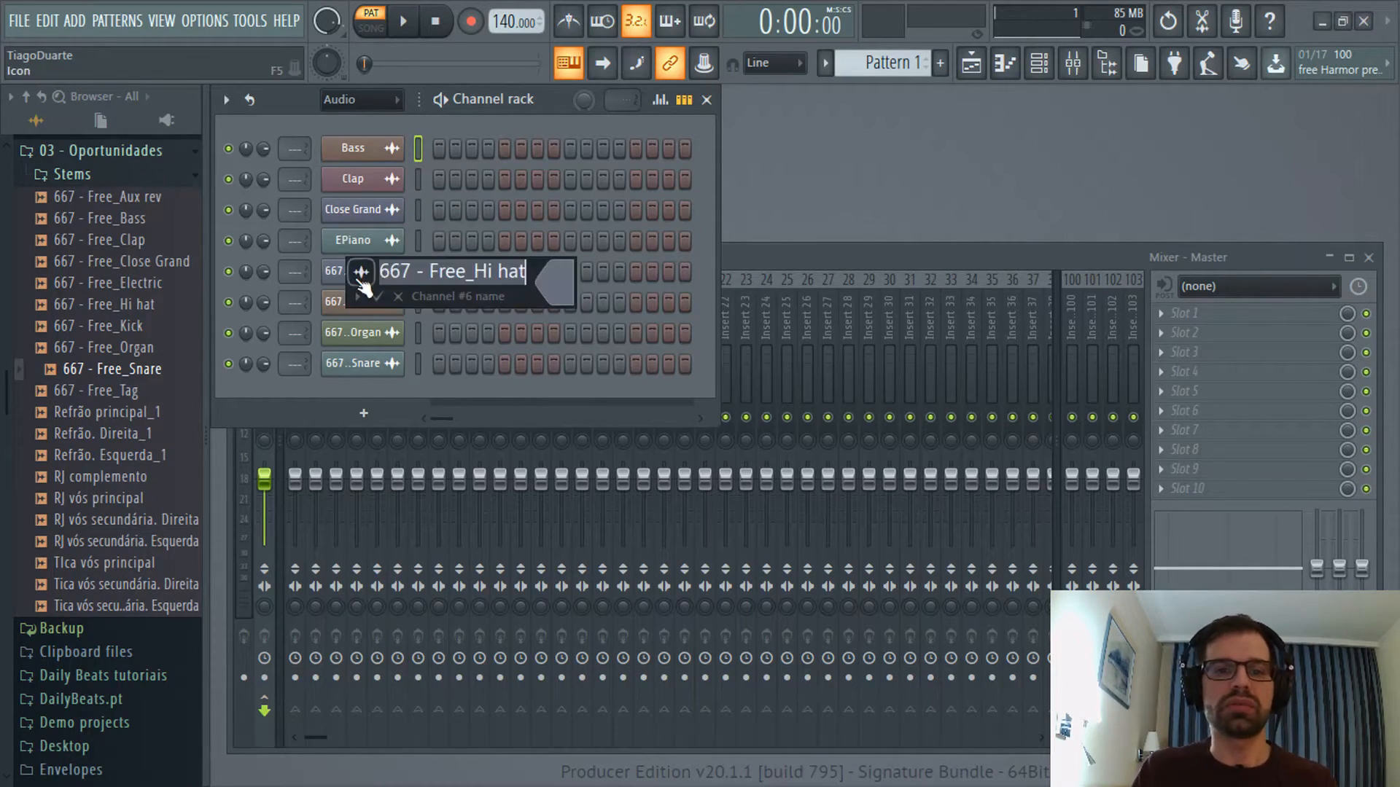
type("Hi ")
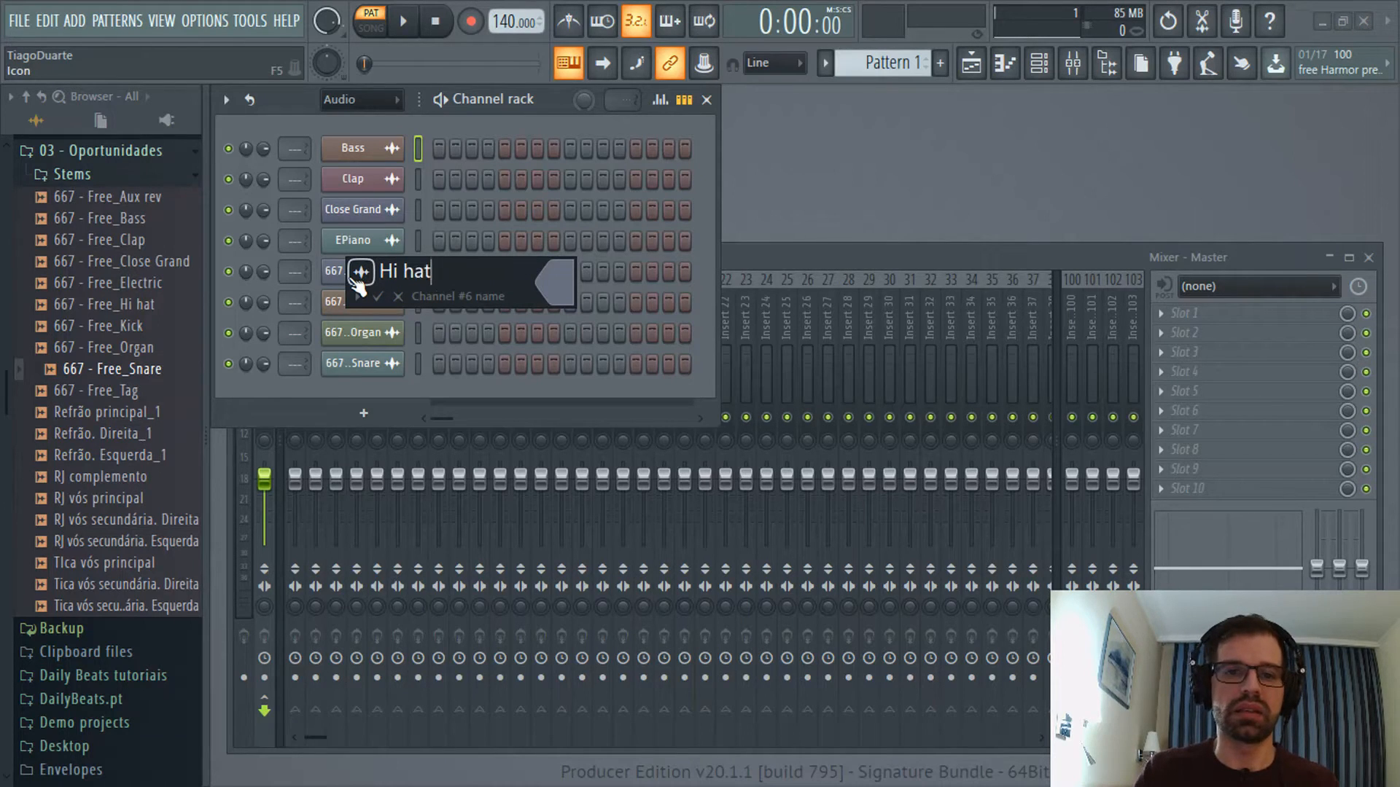
type("hat")
key("Return")
middle_click(369, 303)
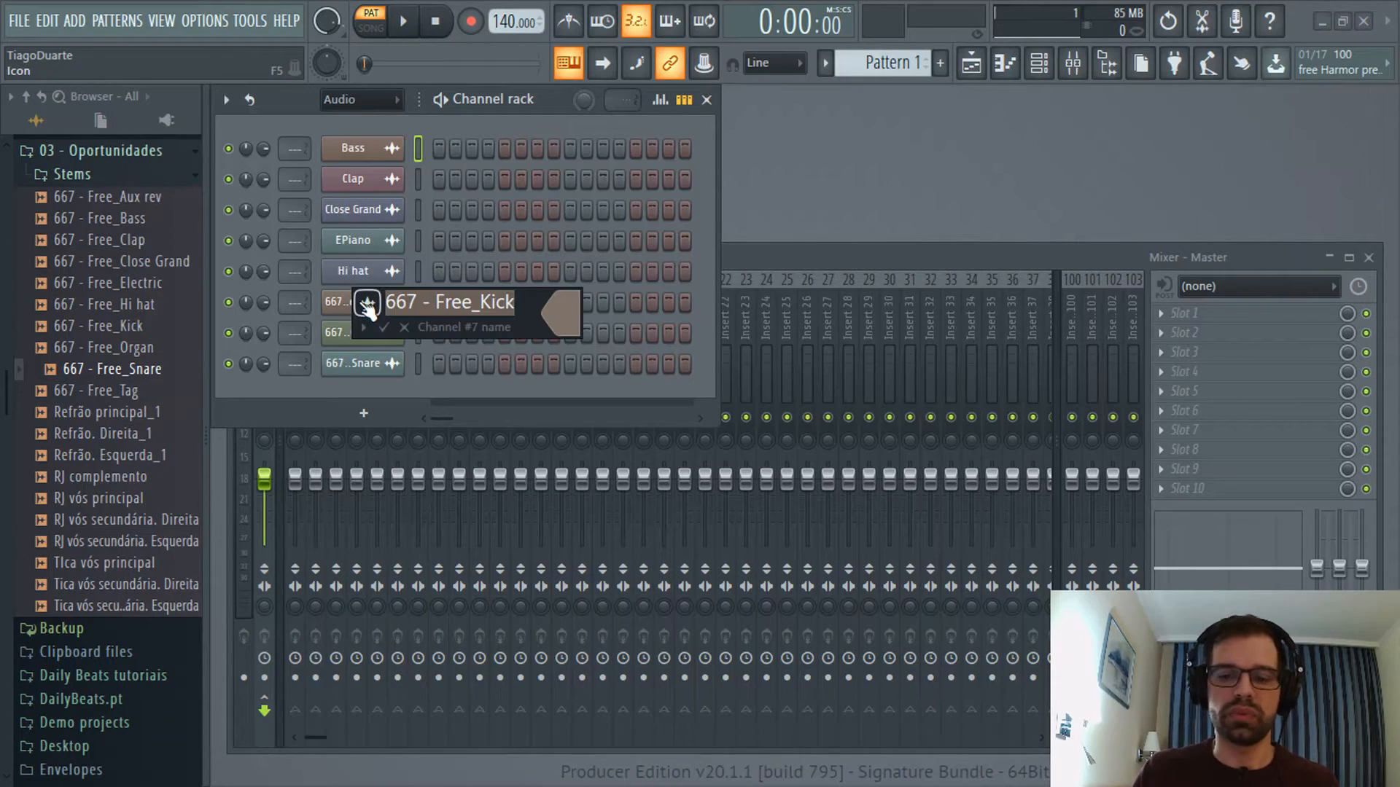
type("Kick")
key("Return")
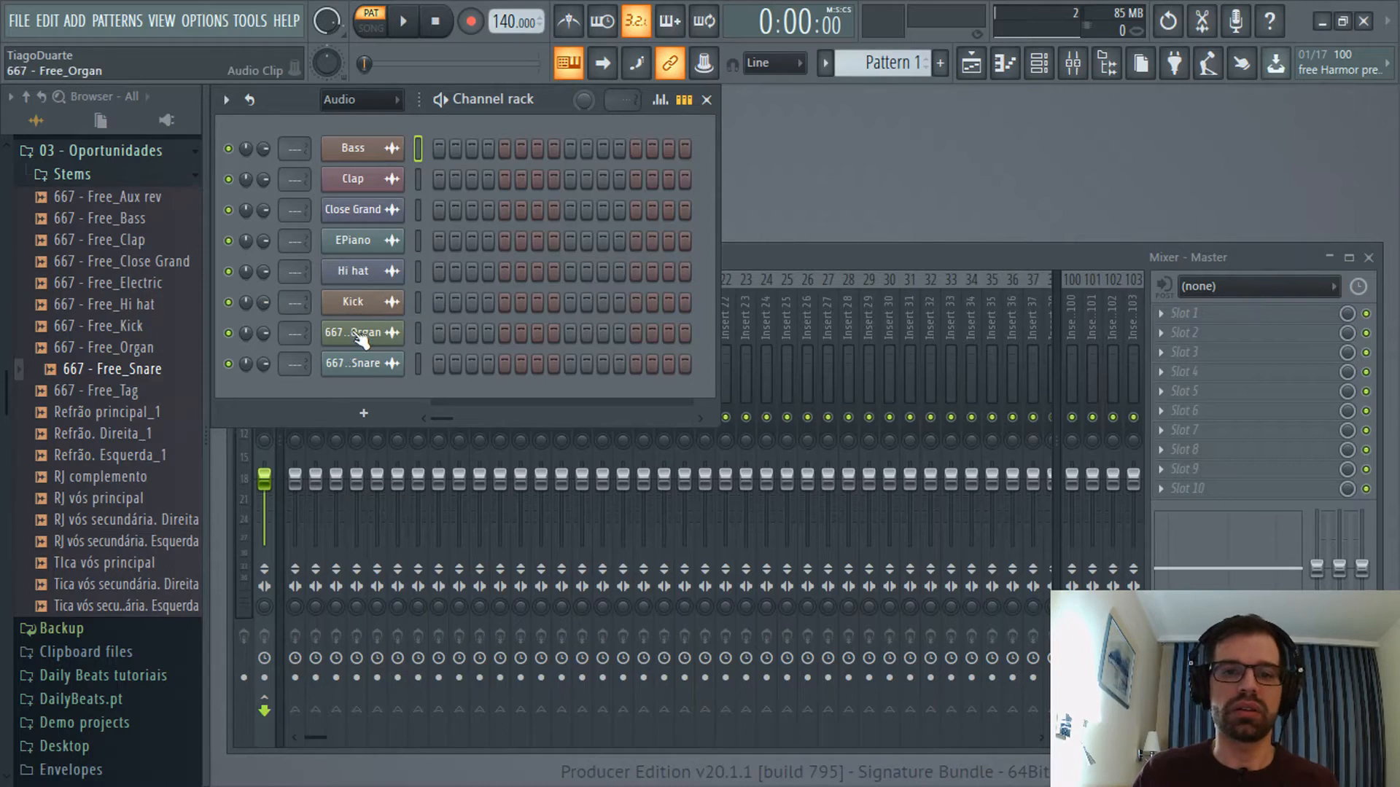
Rename the last two channels as Organ and Snare, and move Kick to the first place in the channel rack.
middle_click(363, 333)
type("Organ")
key("Return")
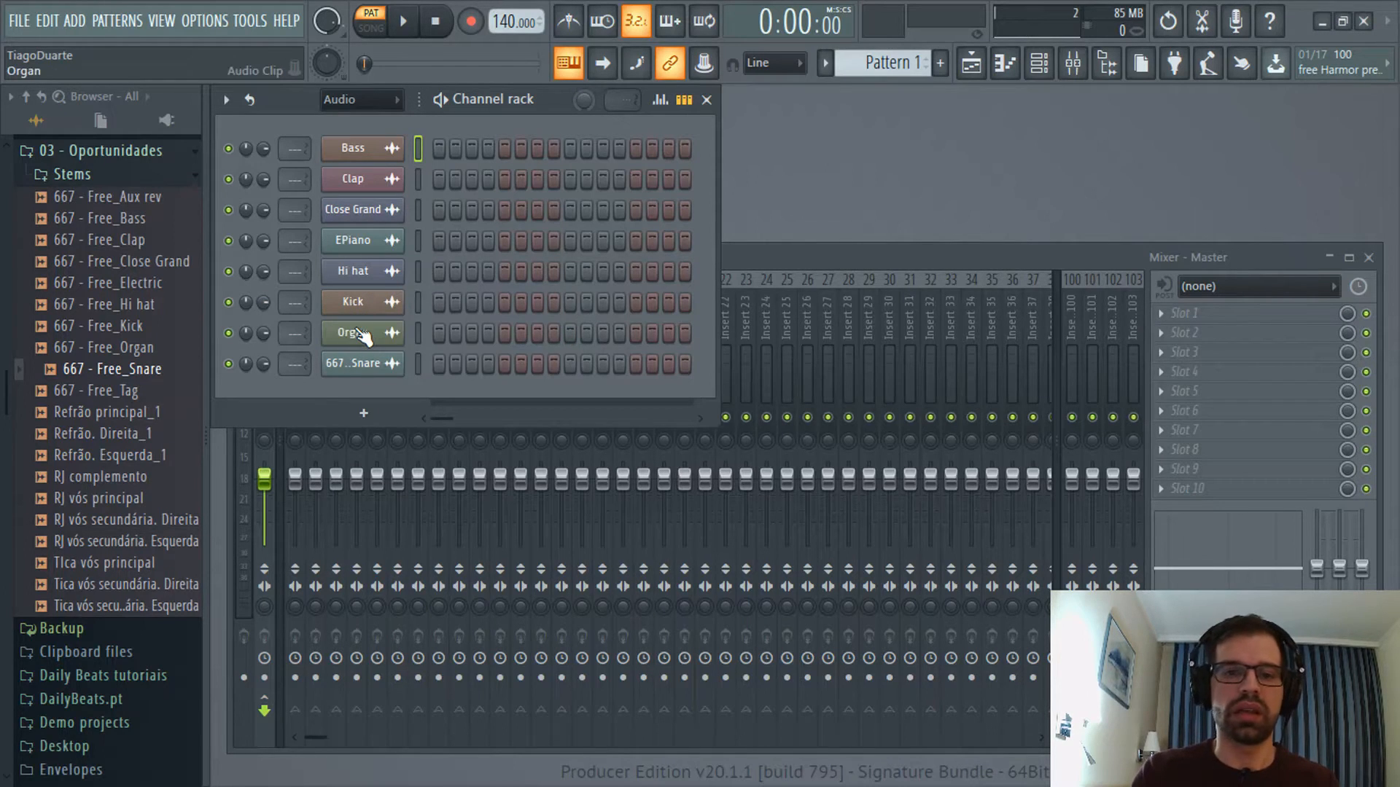
middle_click(358, 371)
type("Snare")
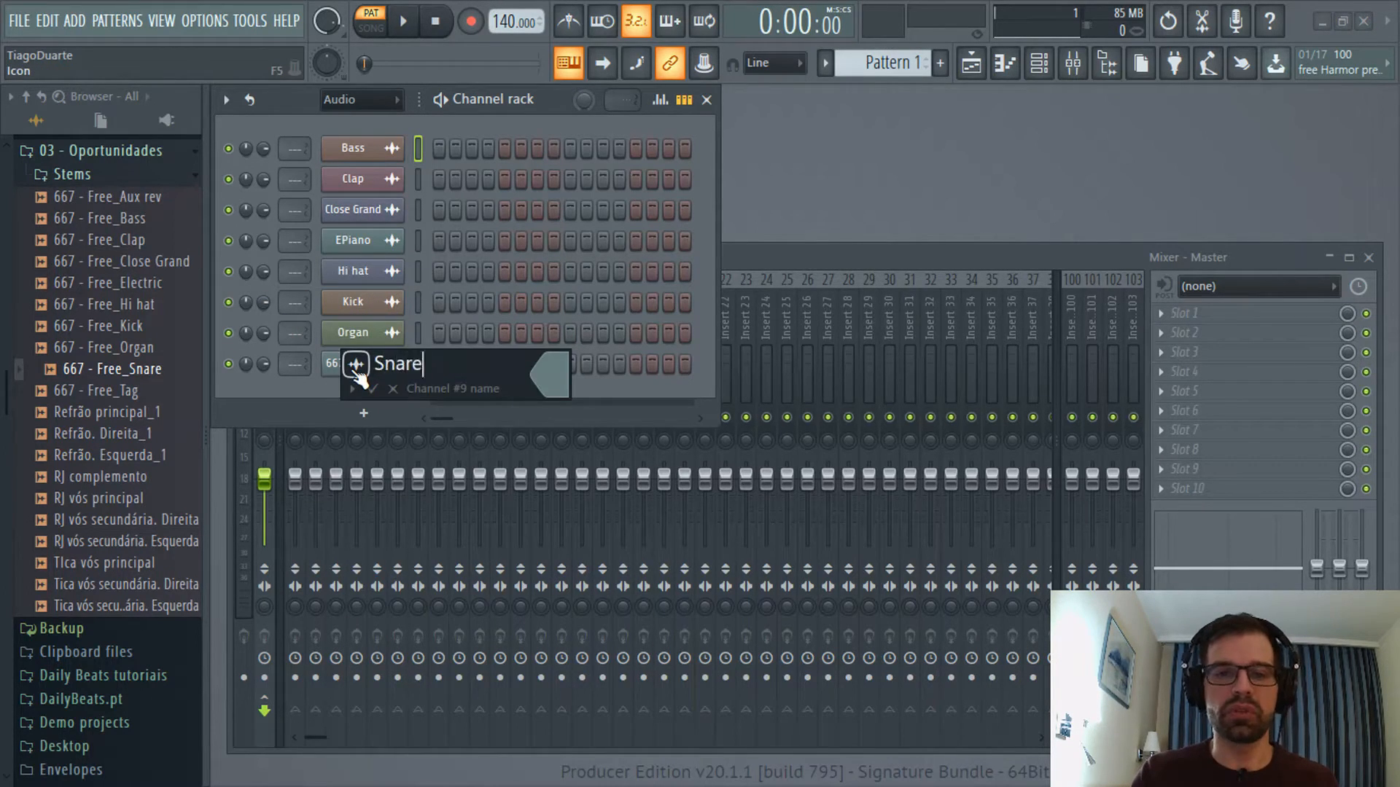
key("Return")
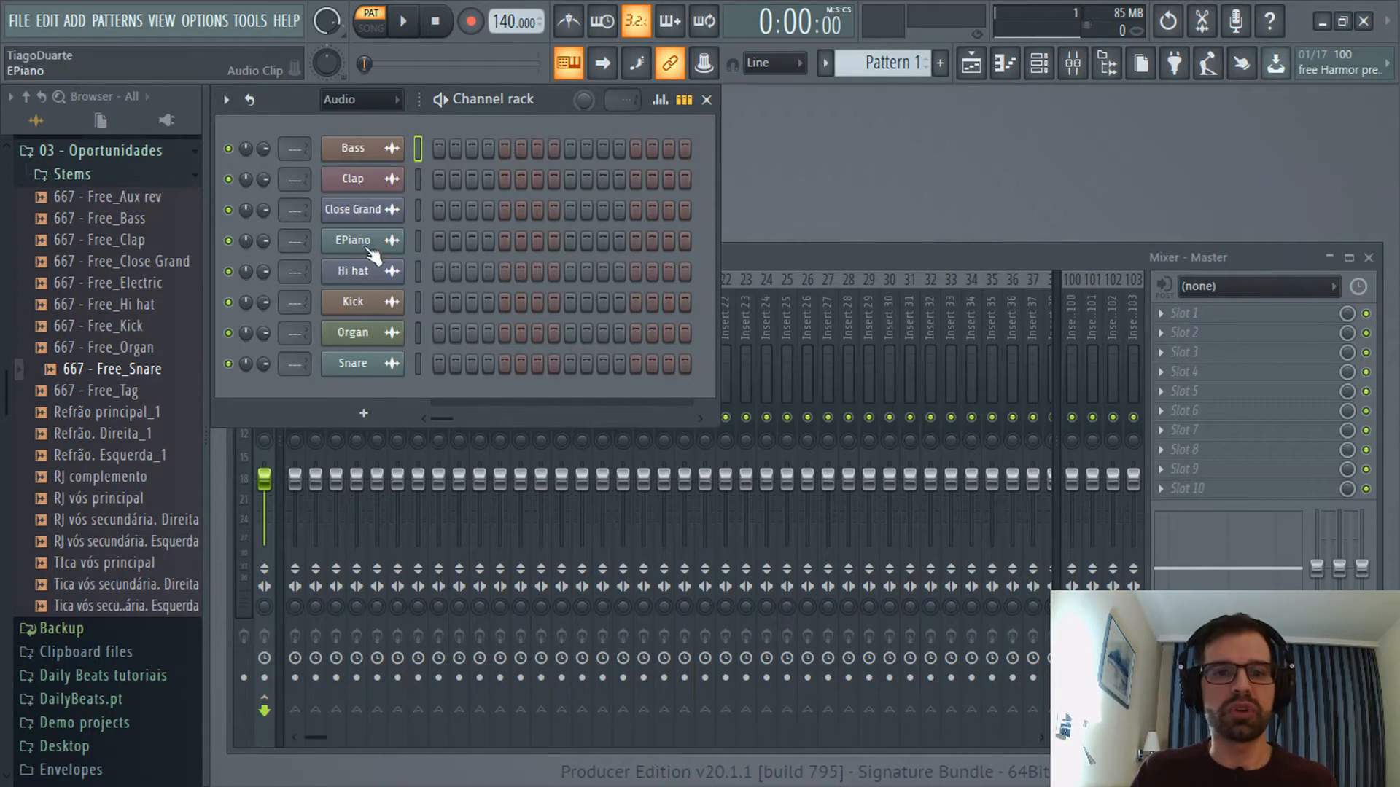
left_click_drag(374, 301, 380, 148)
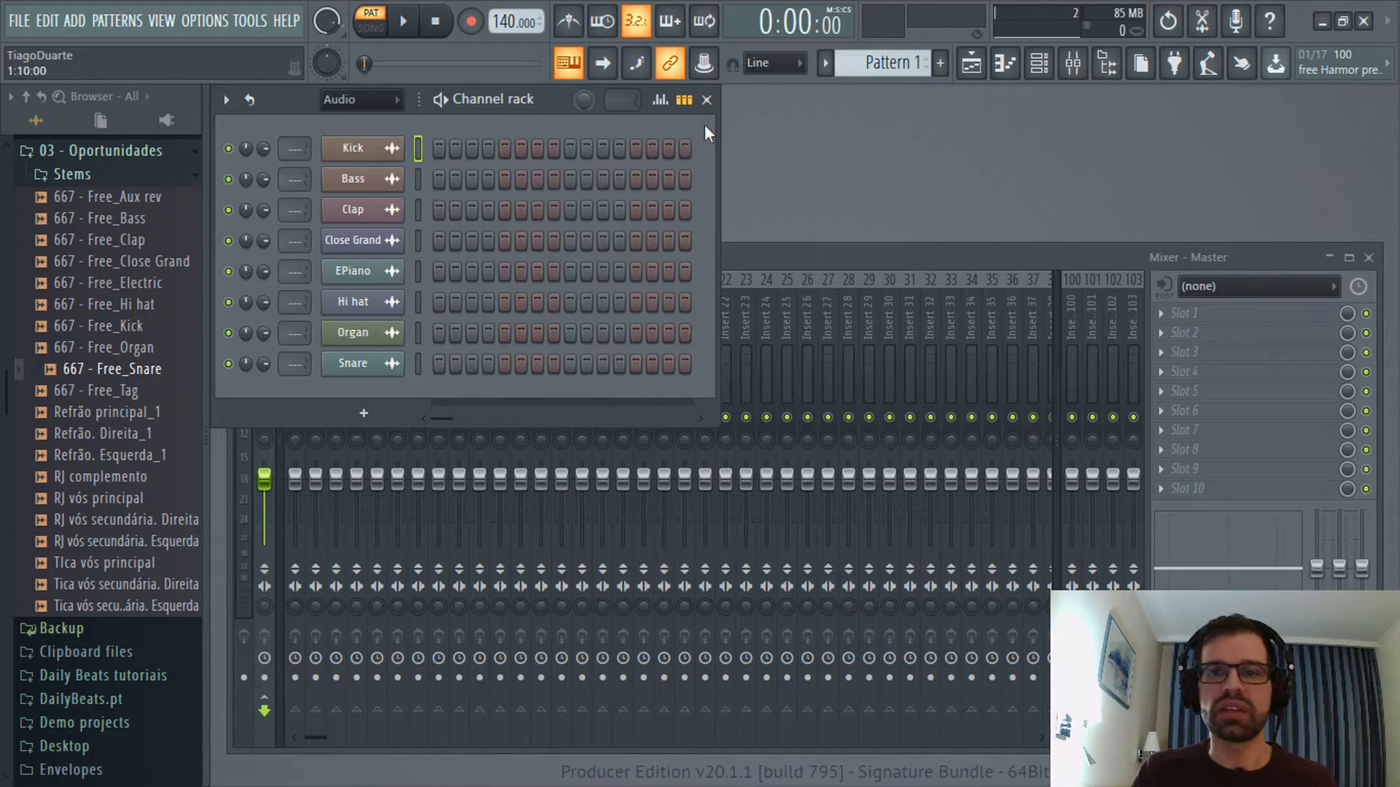
Edit the main toolbar to remove the Online panel, touch controller, tempo tapper, Open plugin / project and Open project / plugin picker controls.
right_click(1300, 33)
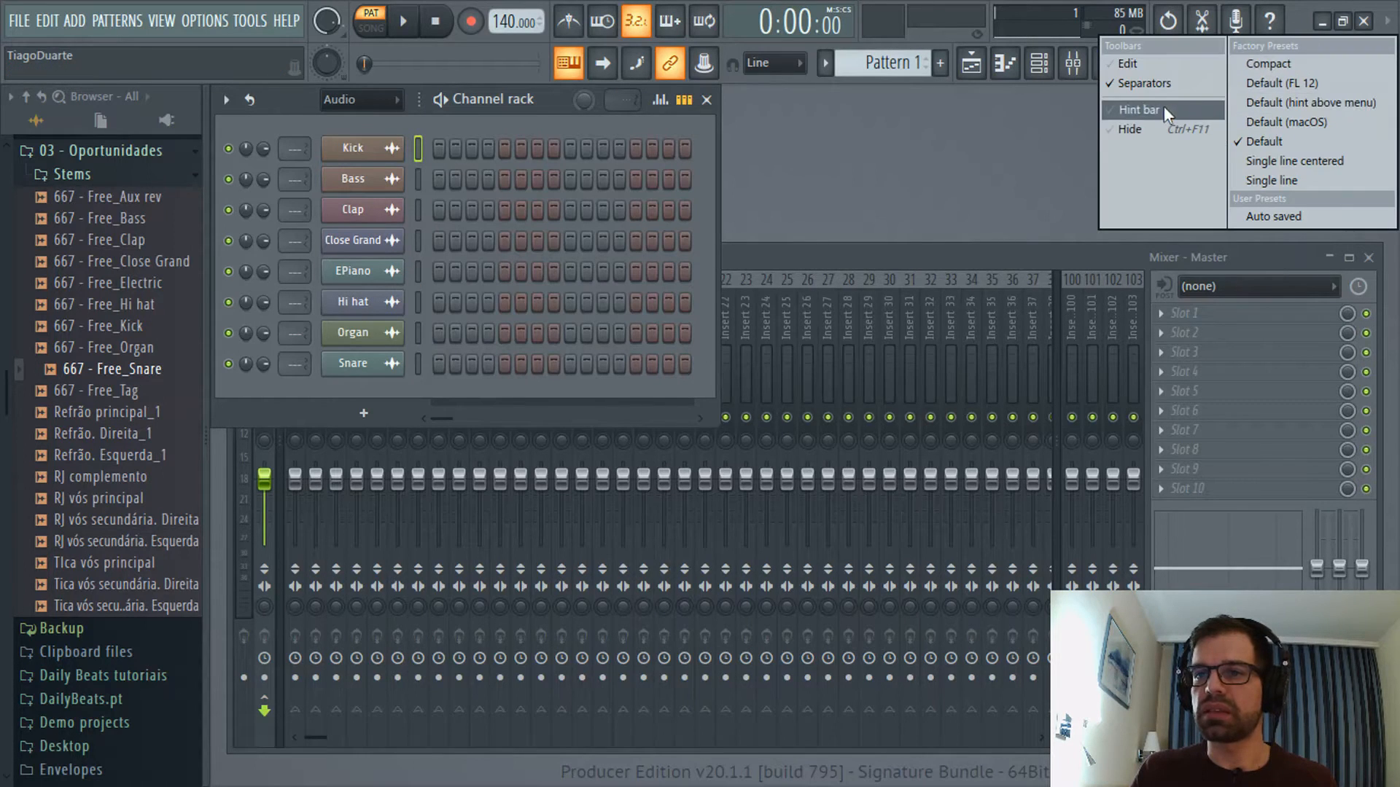
left_click(1160, 64)
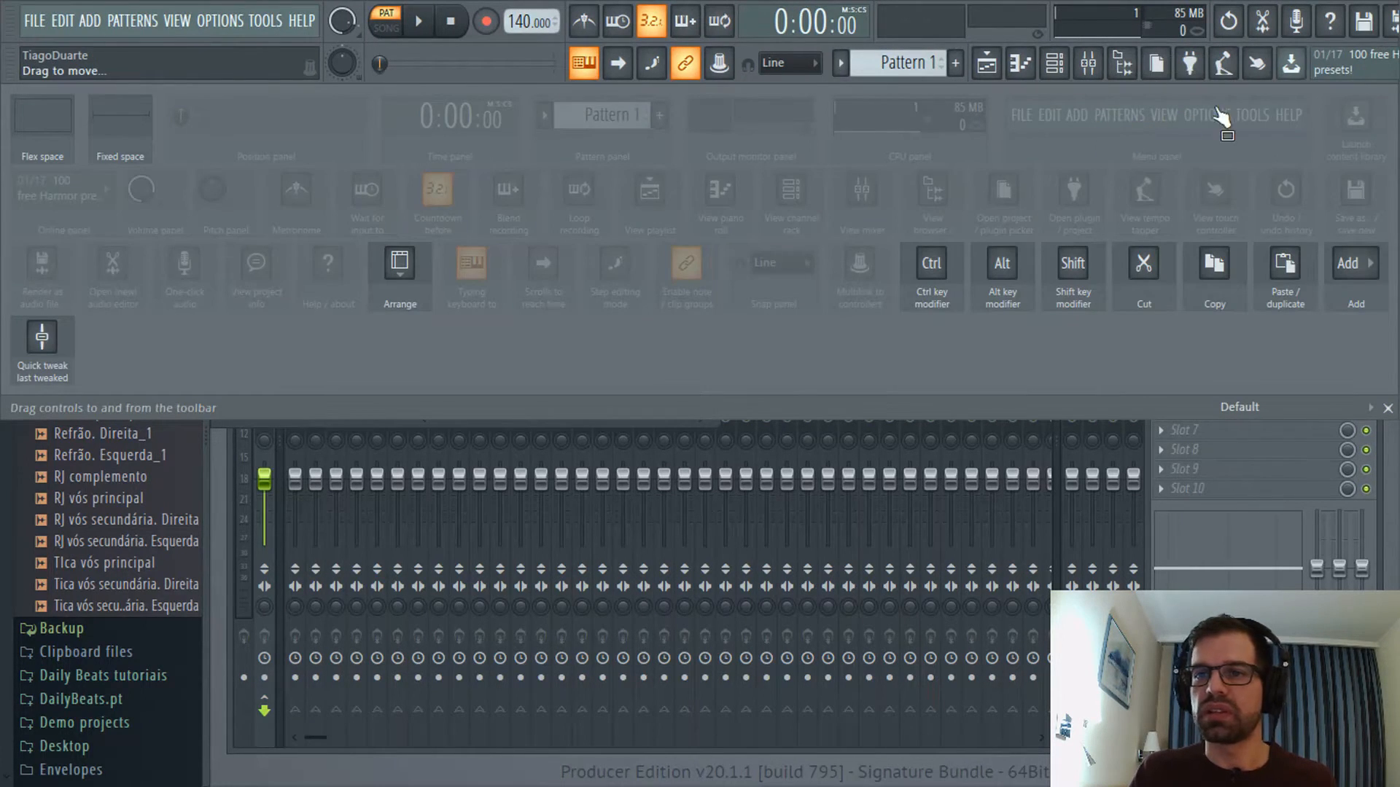
right_click(1294, 68)
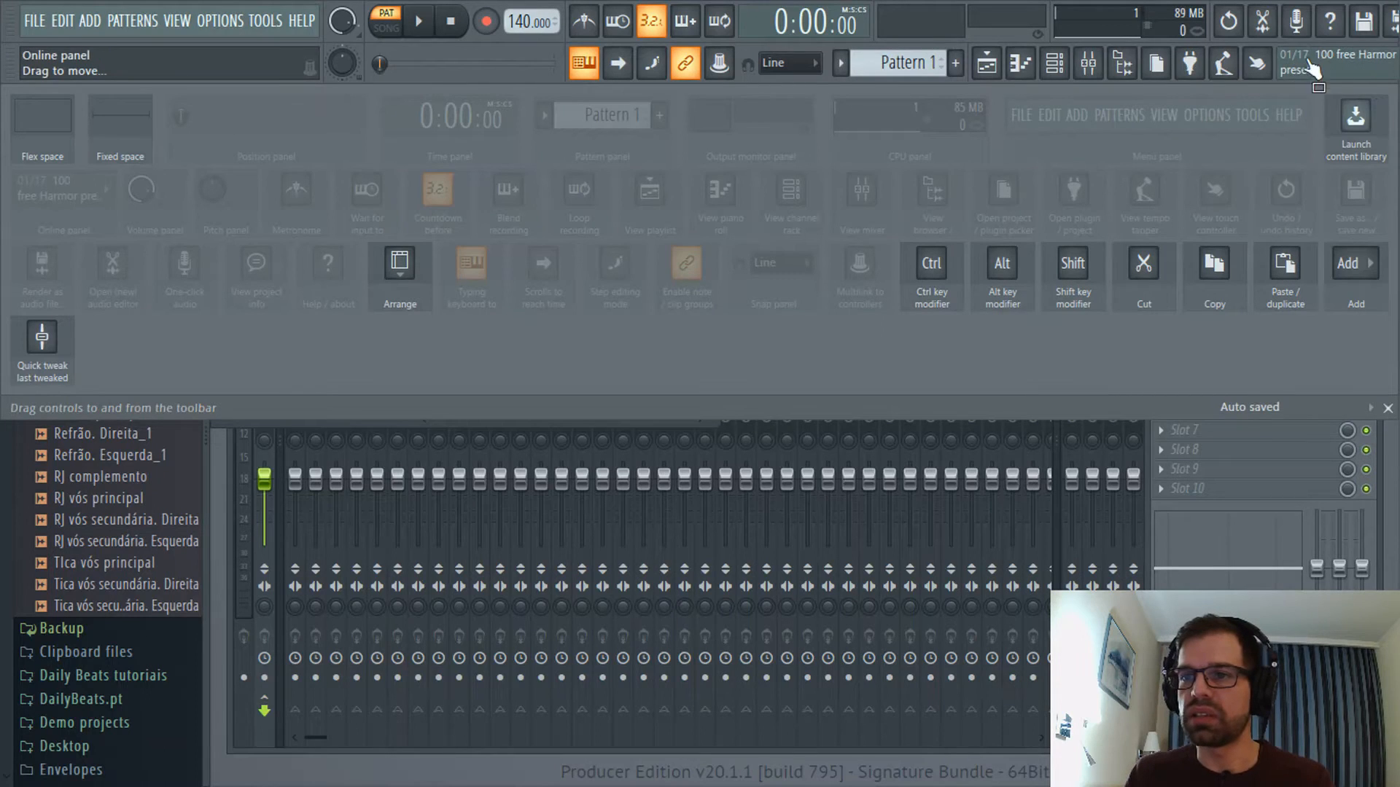
left_click_drag(1335, 64, 1321, 139)
left_click_drag(1257, 65, 1244, 113)
left_click_drag(1189, 64, 1175, 145)
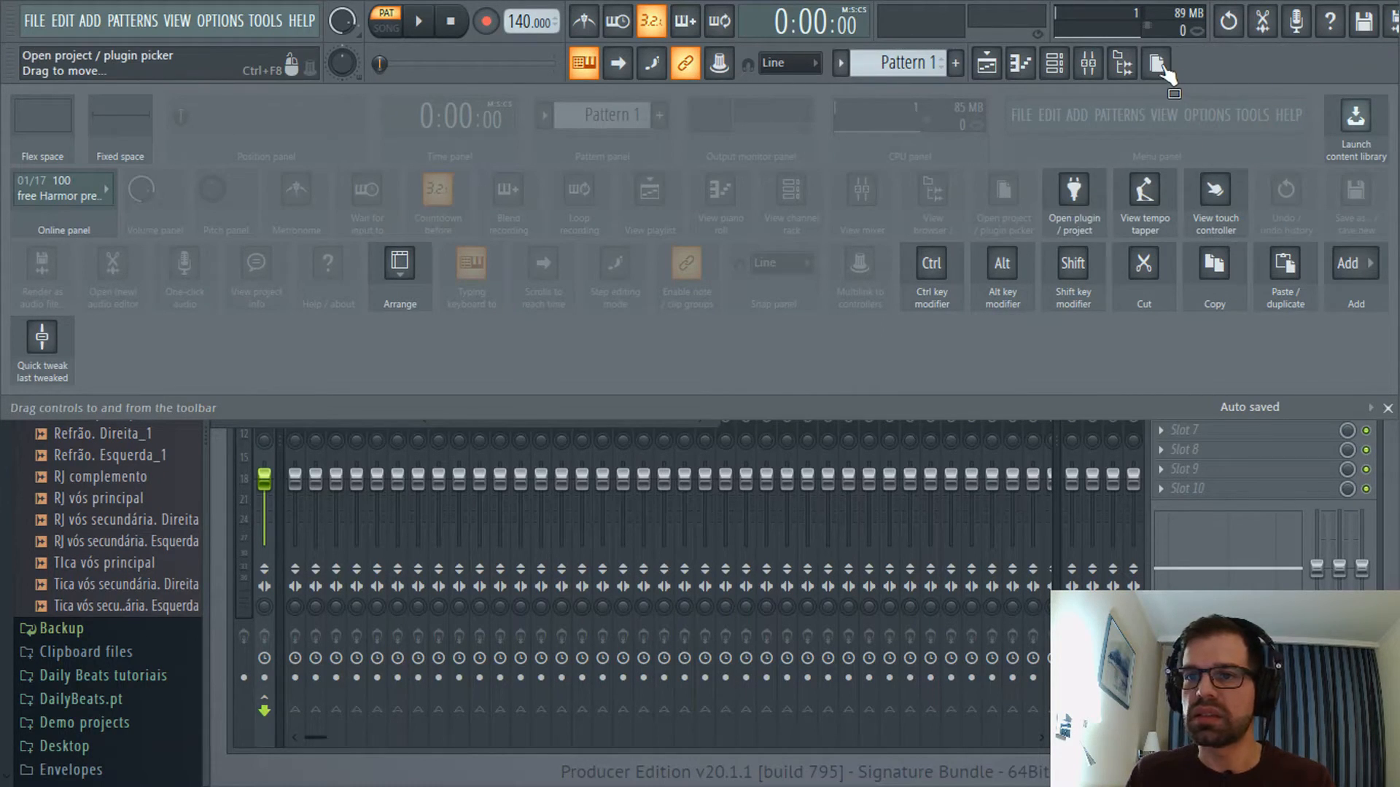
left_click_drag(1163, 67, 1139, 147)
Remove the help, one-click audio, audio editor, render, project info, save and undo controls from the toolbar.
left_click_drag(1302, 27, 1261, 156)
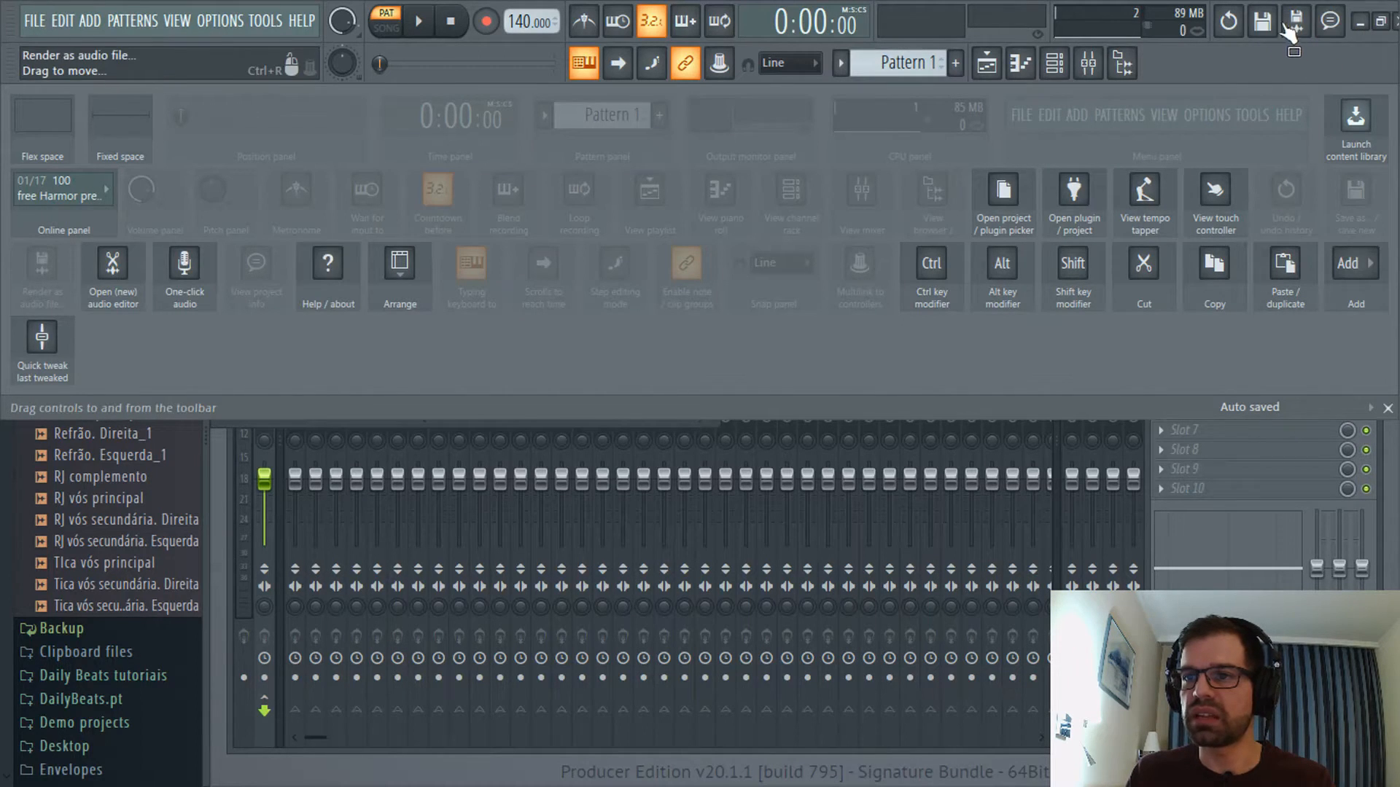
left_click_drag(1258, 25, 1285, 86)
left_click_drag(1267, 26, 1218, 182)
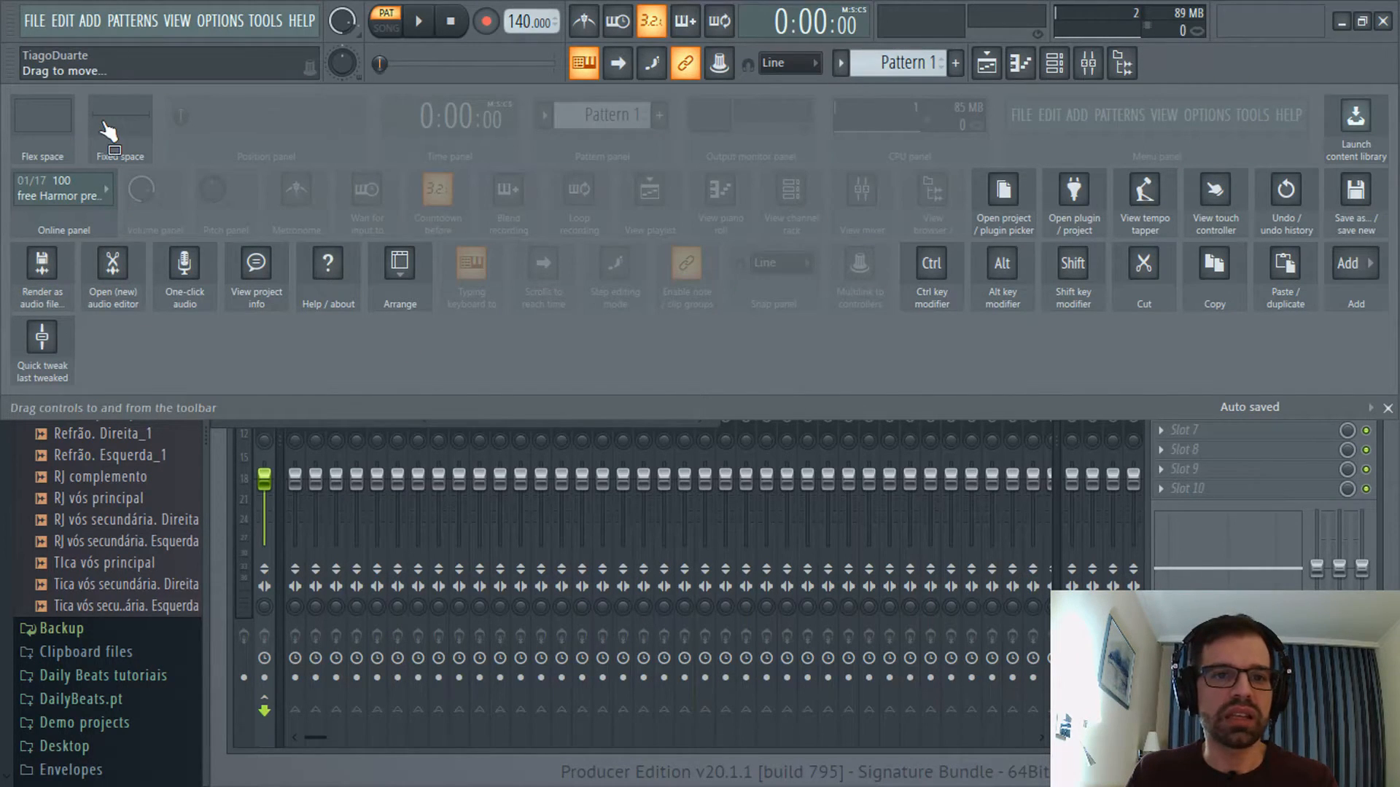
Add a fixed space and the Ctrl, Alt and Shift key modifiers after the browser control, and finish editing the toolbar.
left_click_drag(111, 131, 1159, 64)
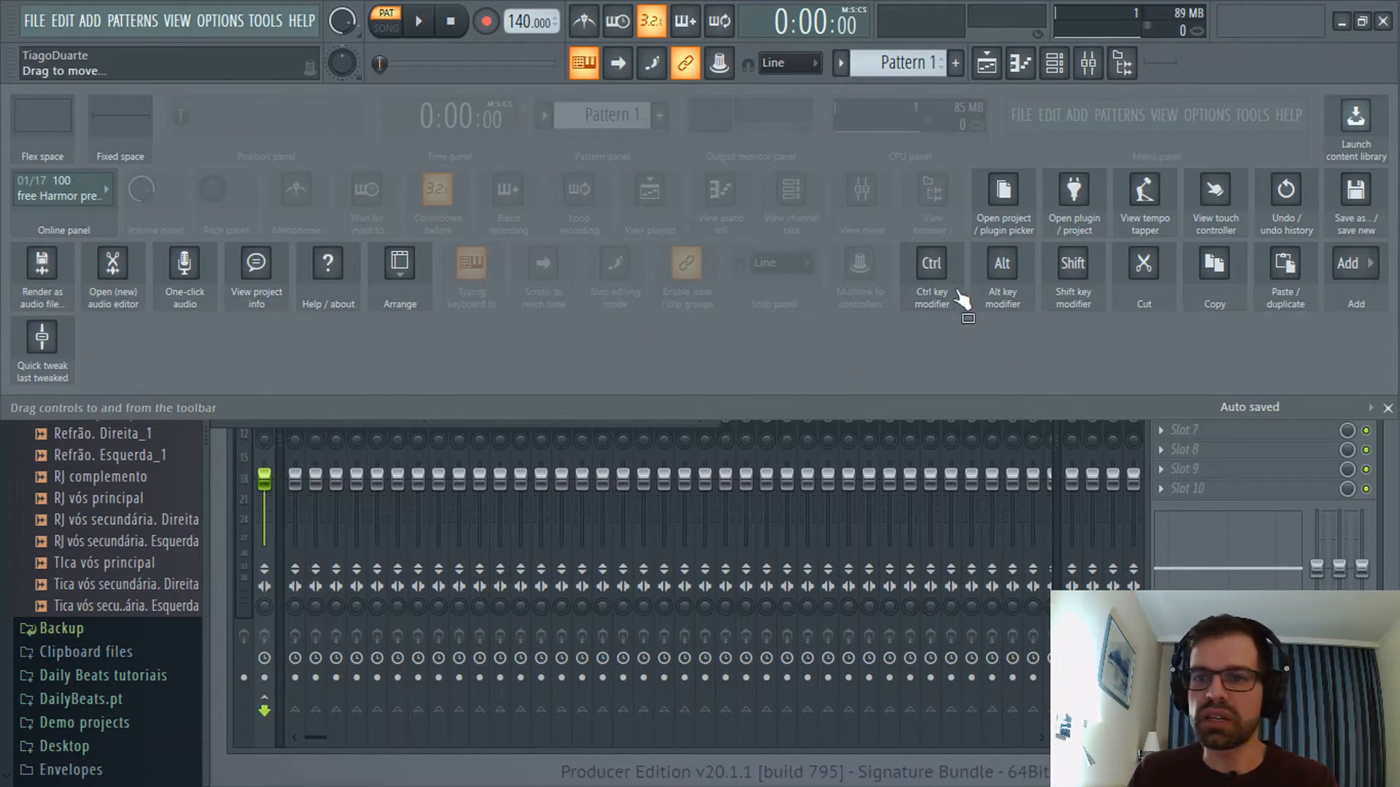
left_click_drag(933, 281, 1232, 69)
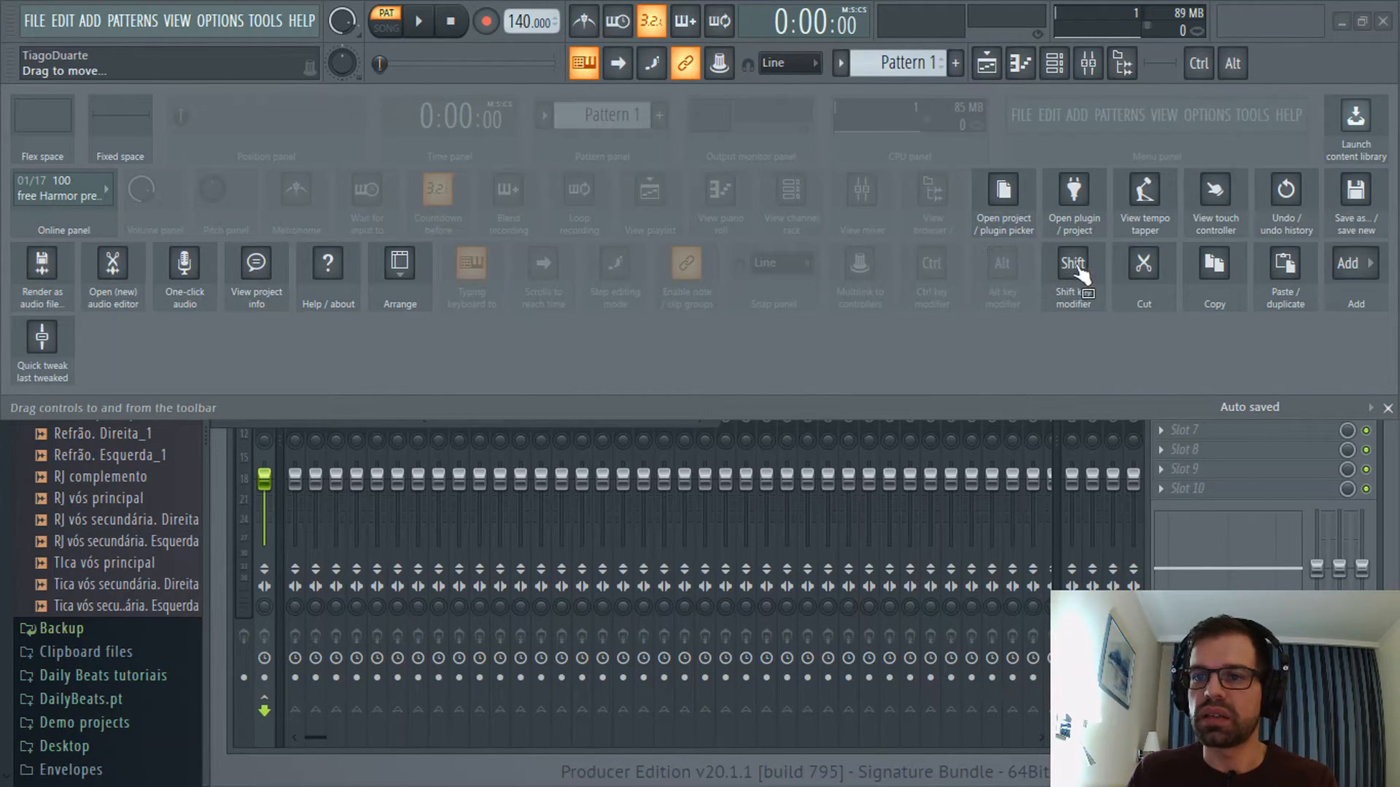
left_click_drag(1071, 264, 1281, 66)
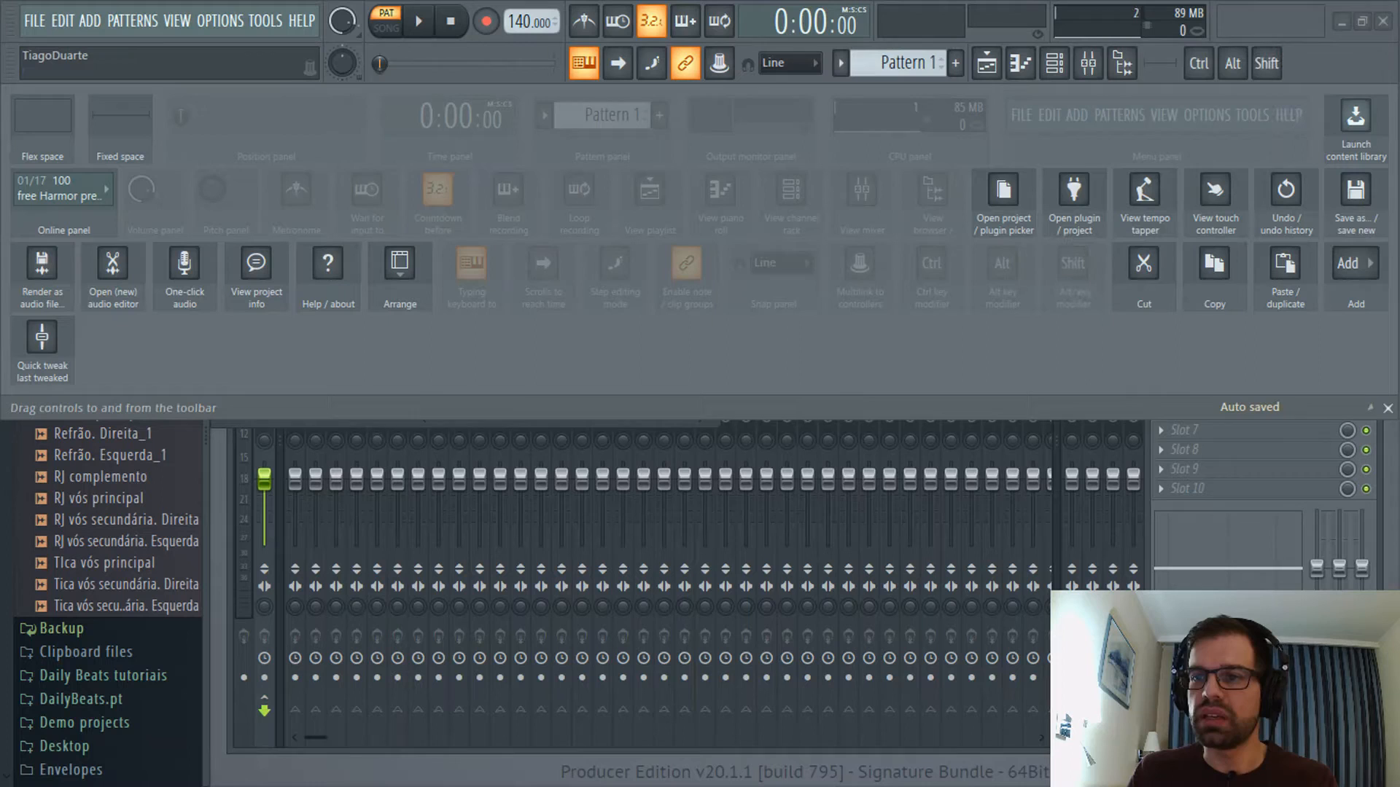
left_click(1388, 408)
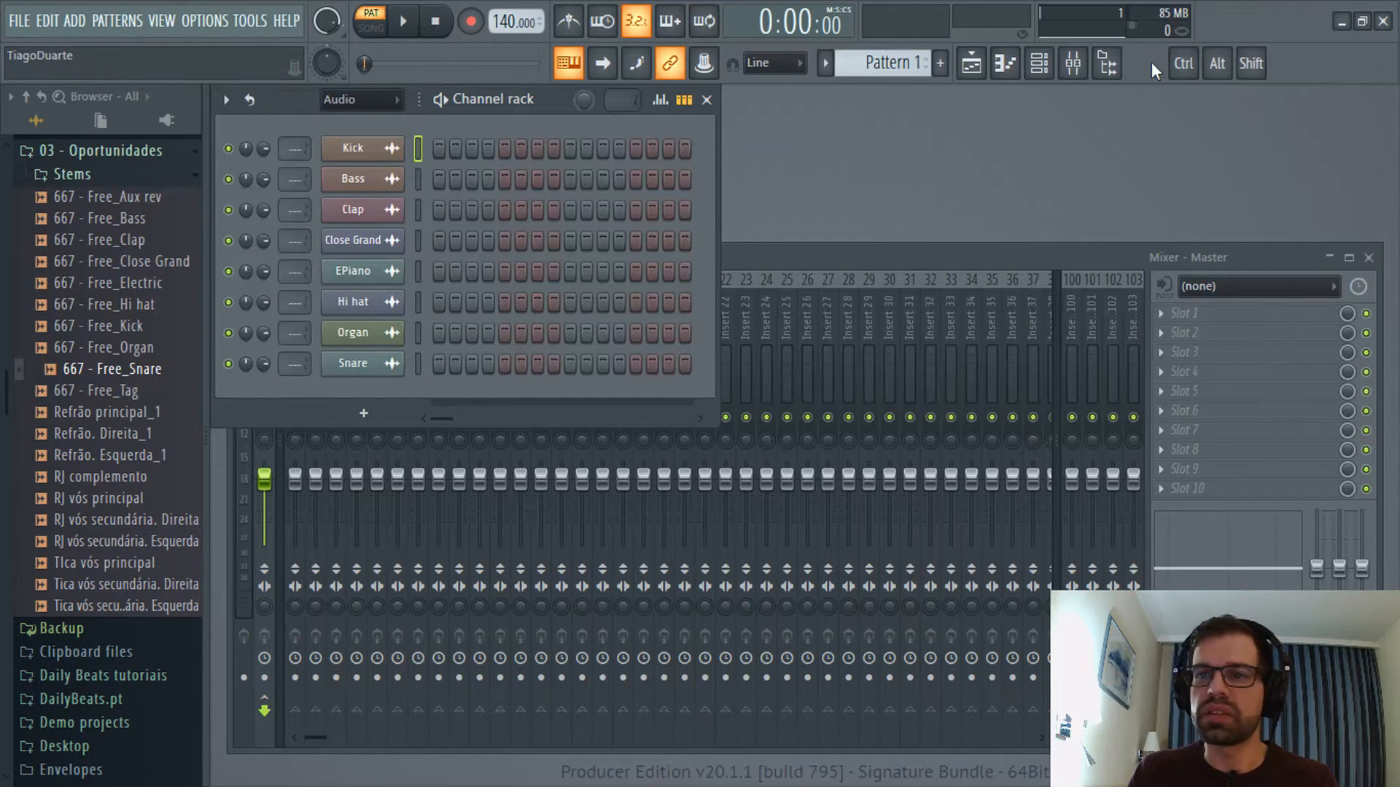
Test how the toolbar's Shift modifier indicator responds.
key("shift")
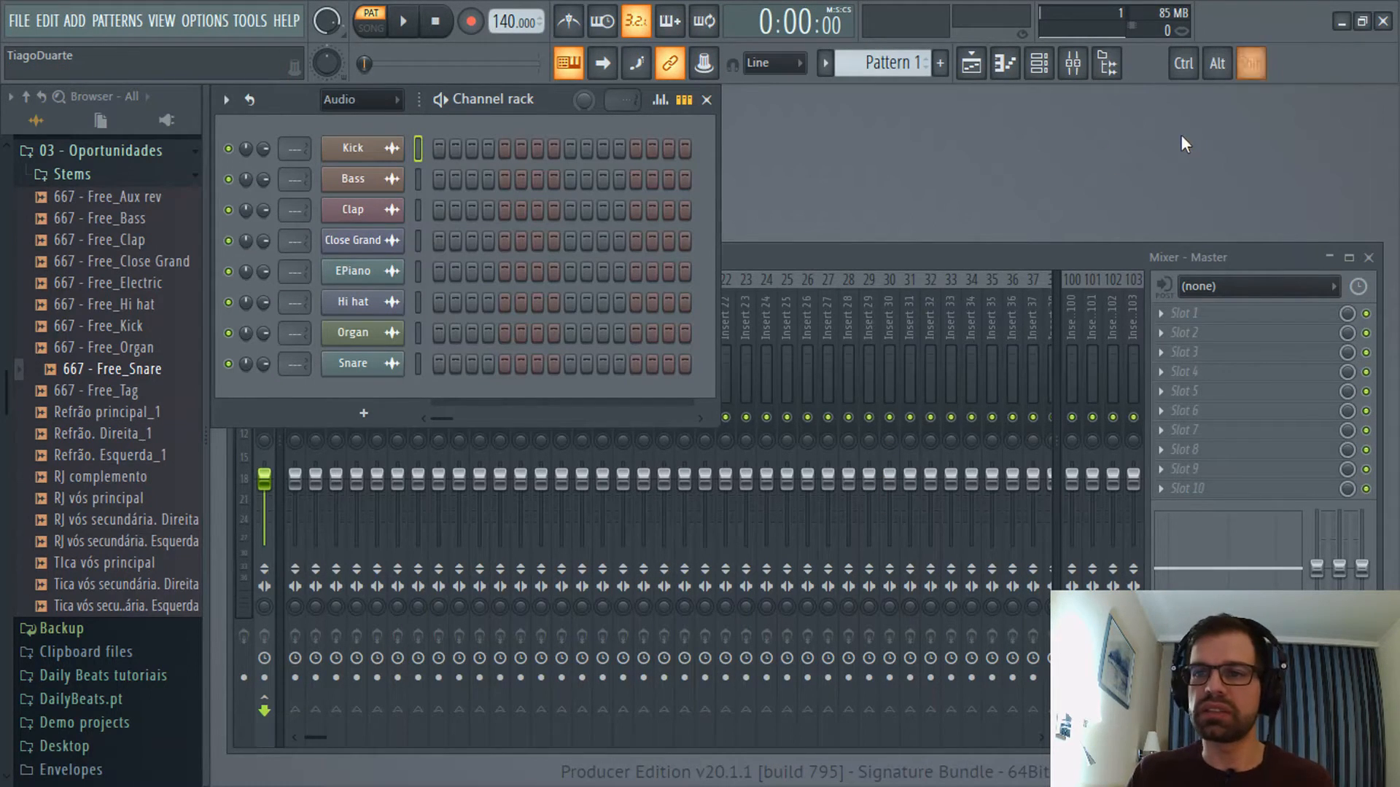
key("shift")
key("shift")
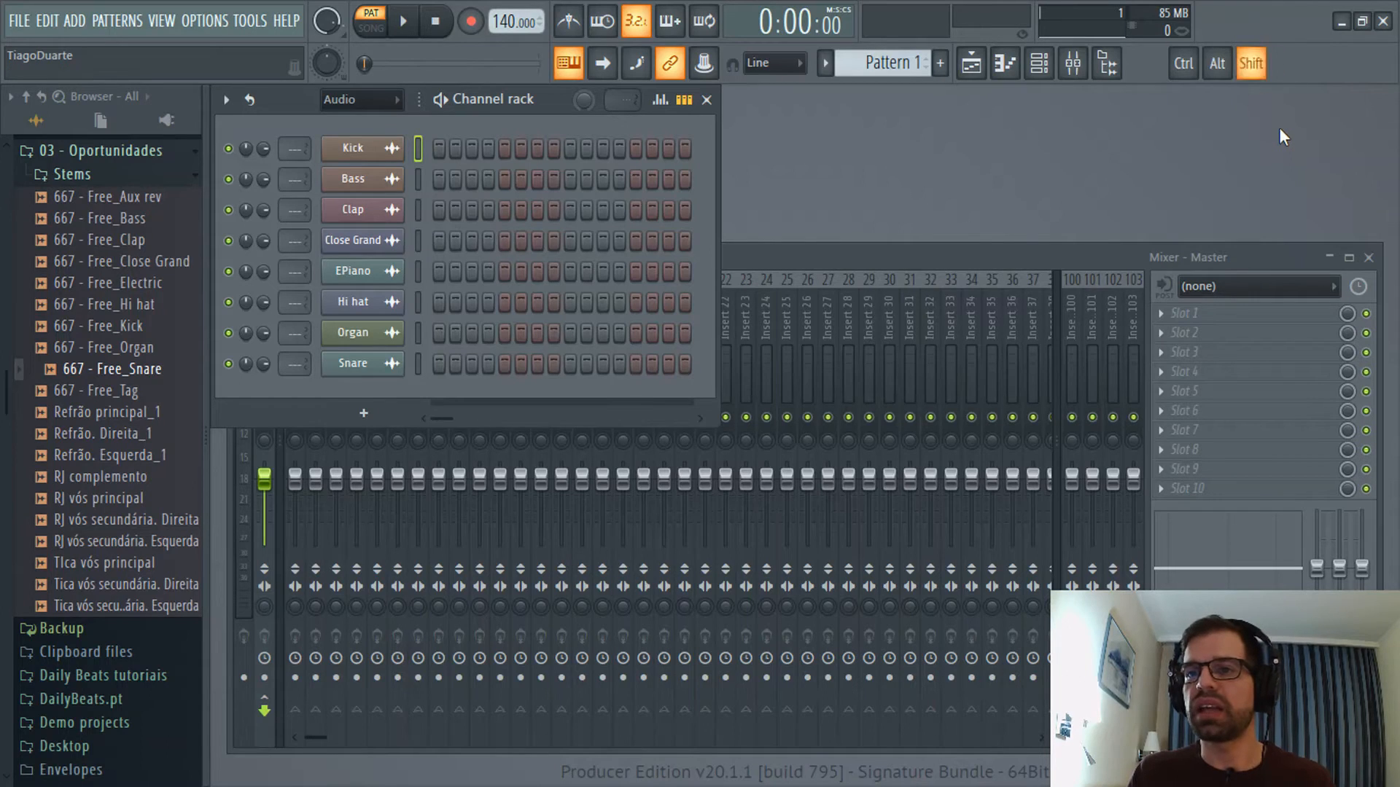
key("shift")
key("shift")
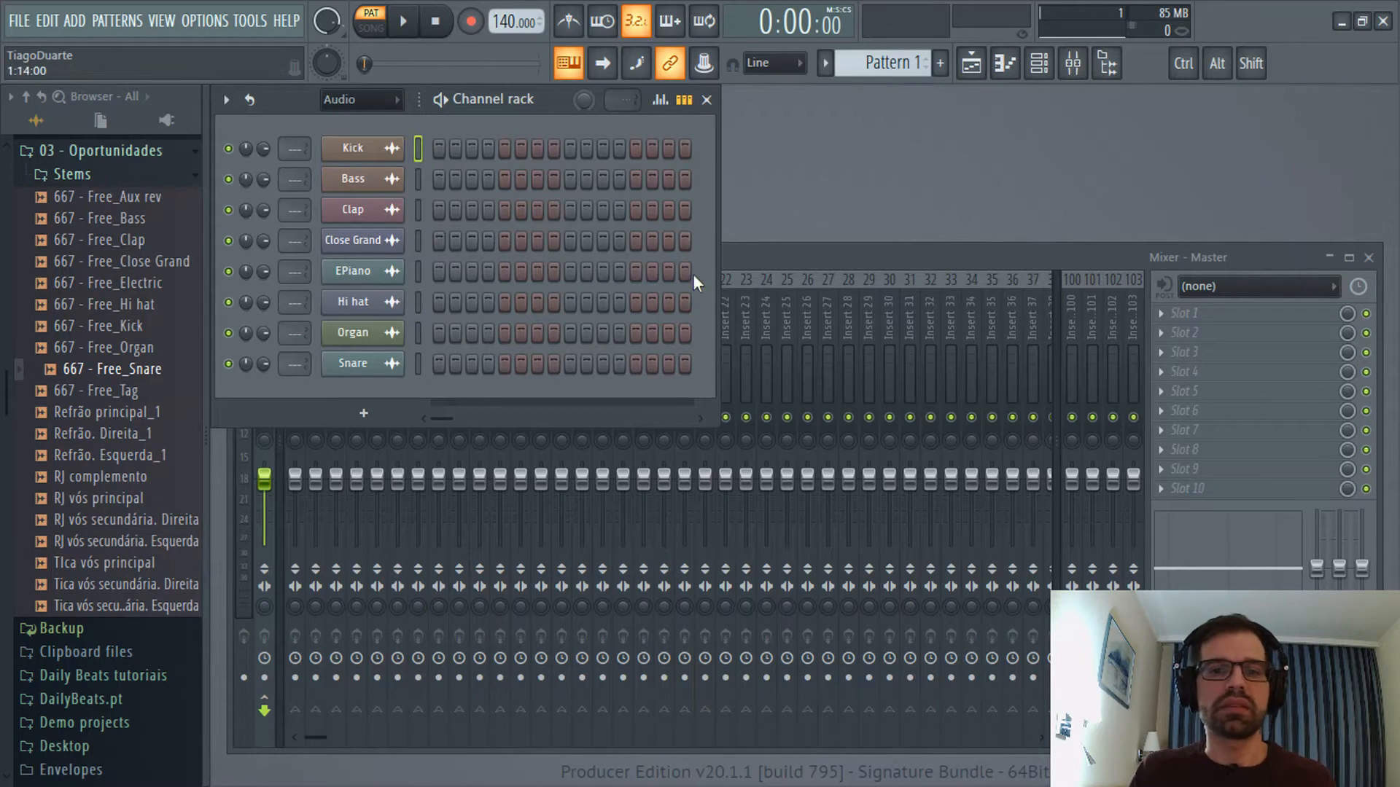
Reopen the playlist, expand the Beat group and place the playlist window beside the channel rack.
left_click(971, 63)
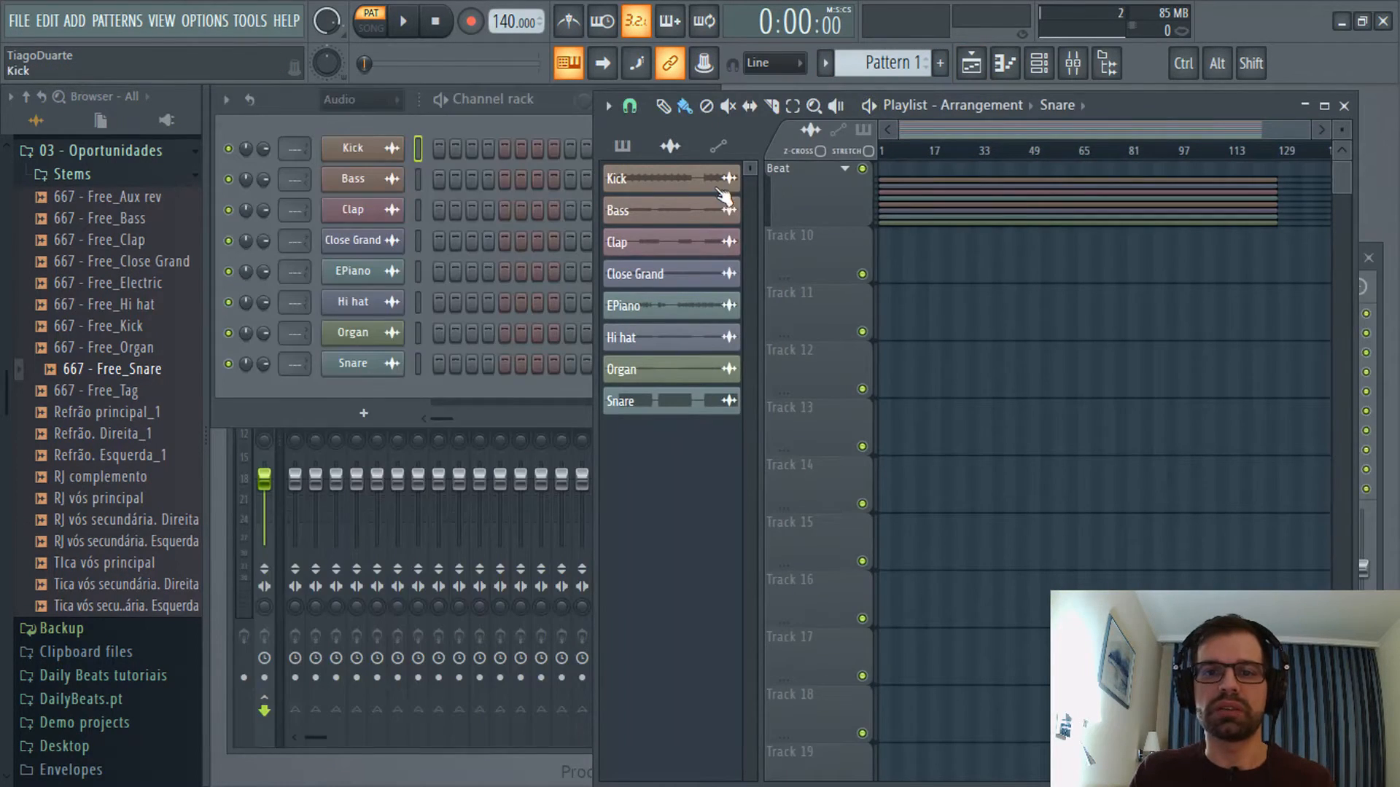
left_click(845, 170)
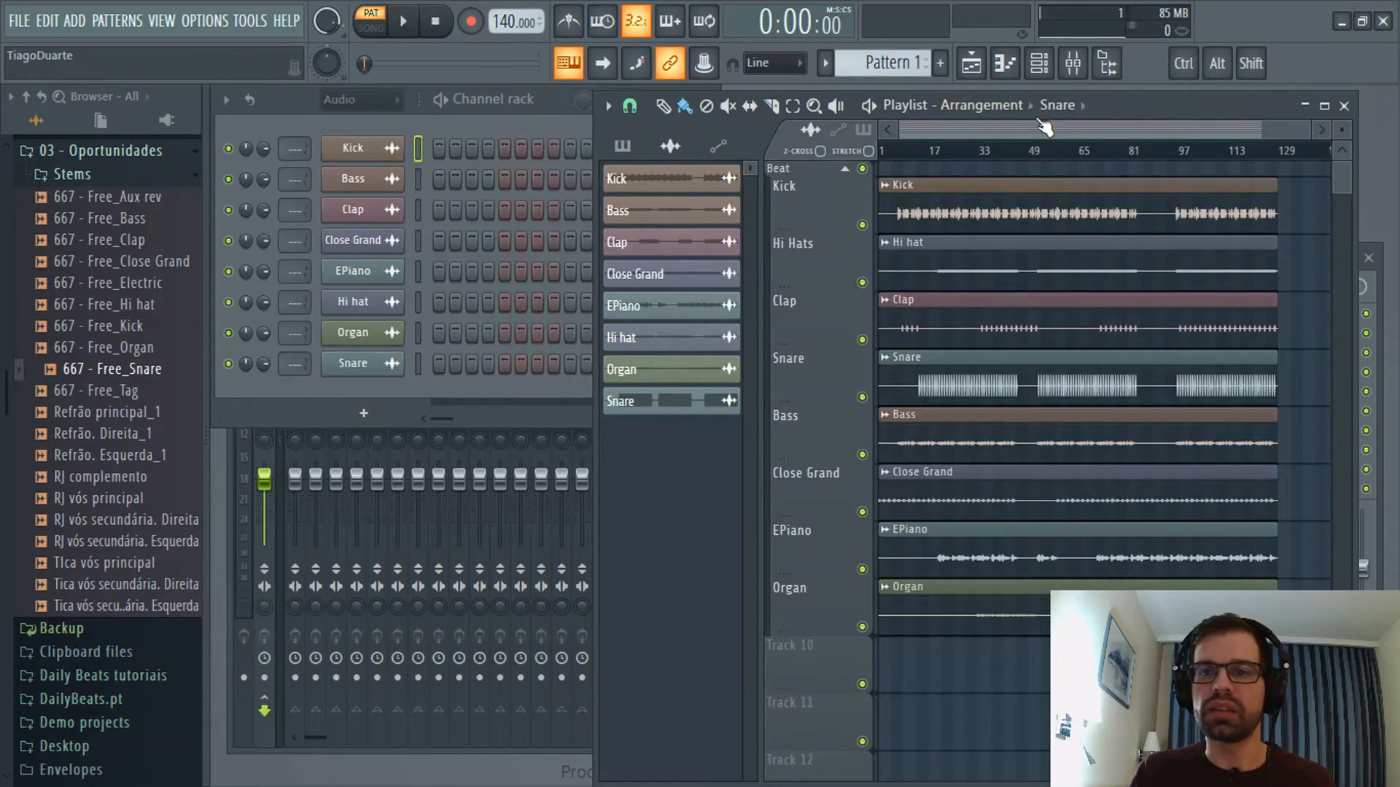
left_click_drag(1163, 108, 1289, 102)
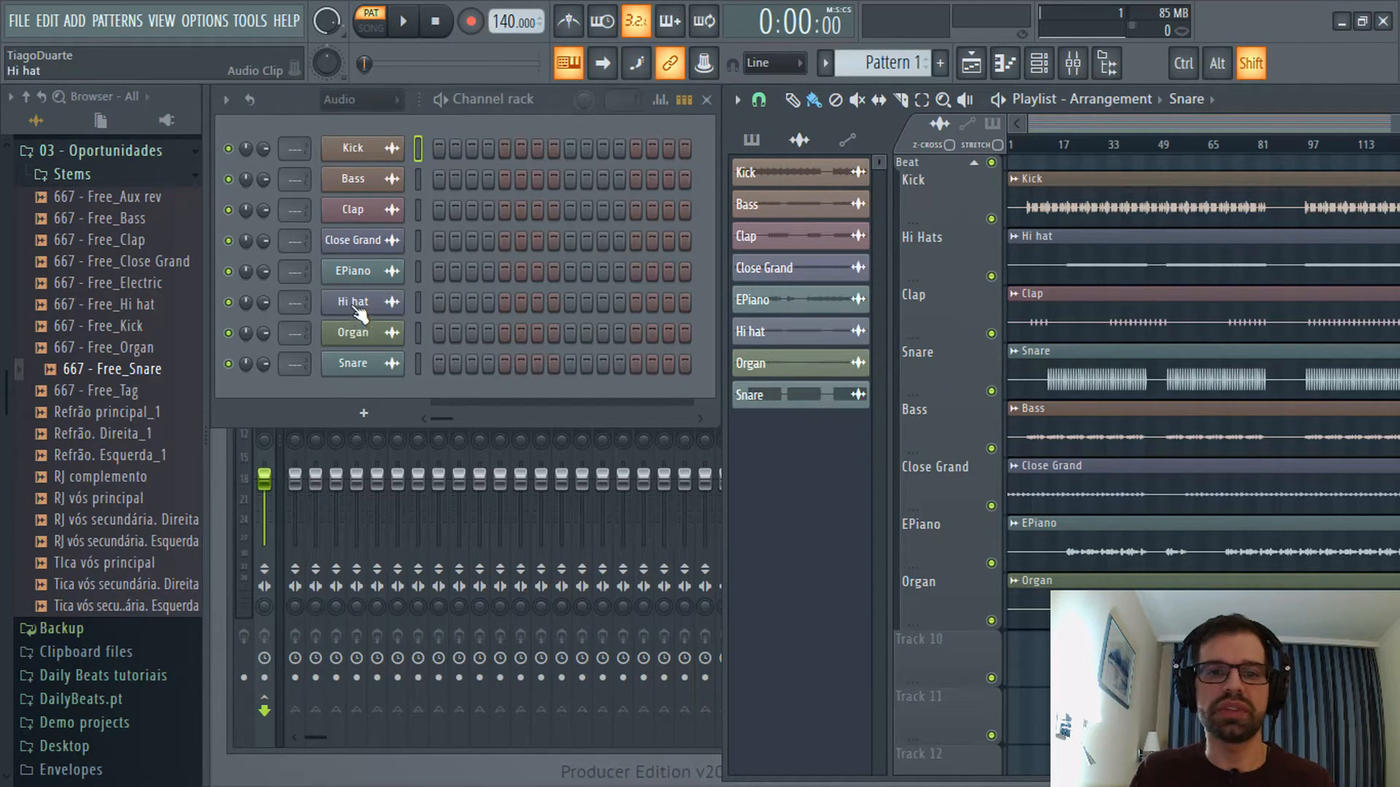
Reorder the channels so that Hi hat, Clap and Snare follow directly after Kick, ahead of Bass.
left_click_drag(360, 312, 362, 189)
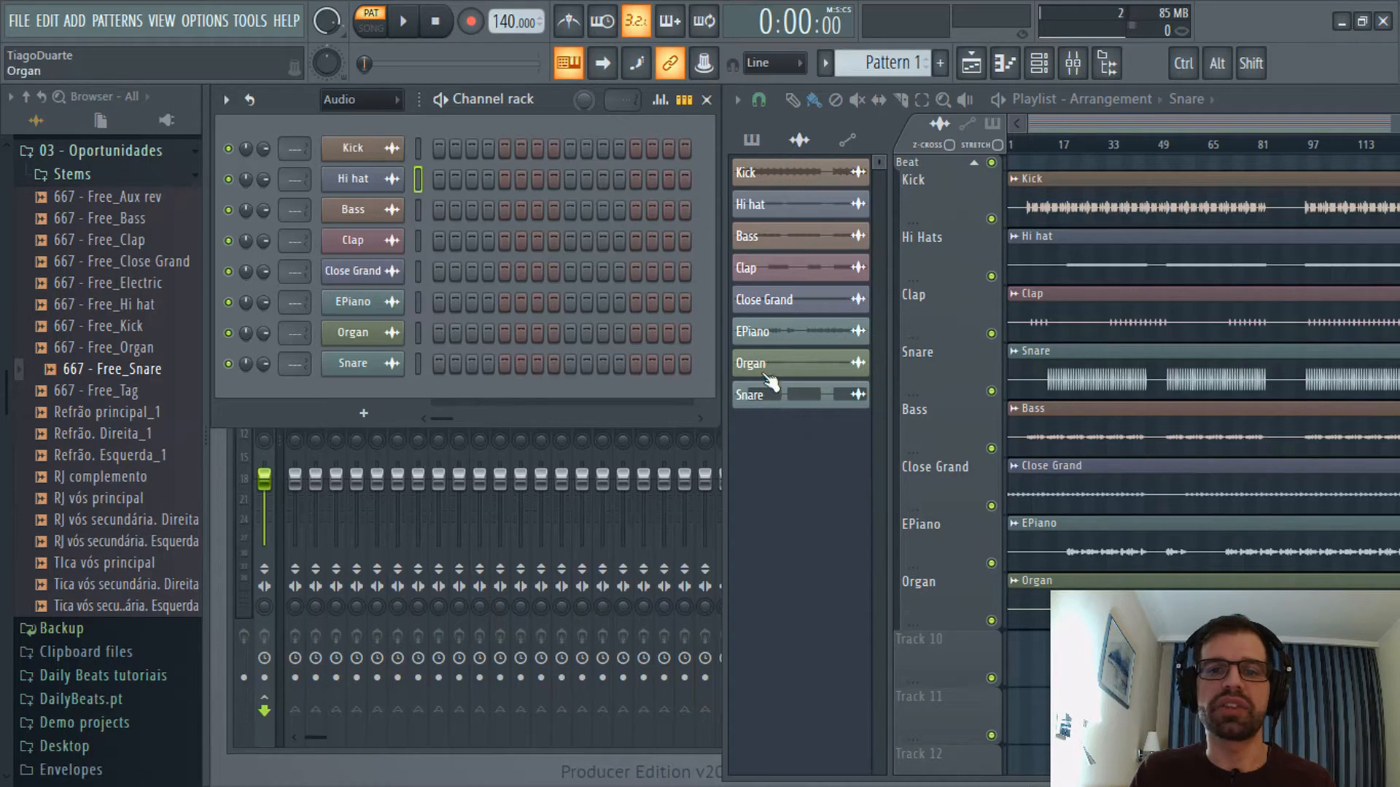
key("shift")
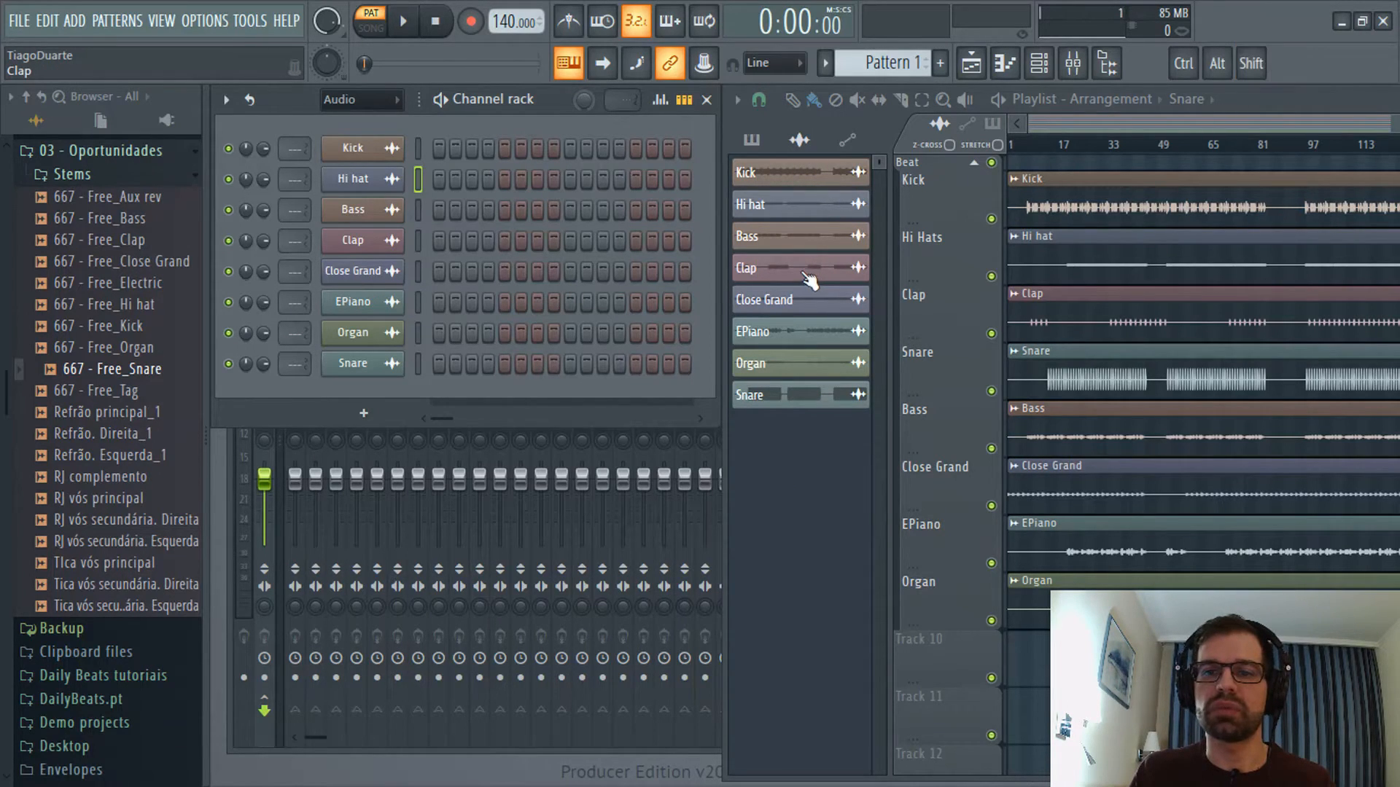
left_click_drag(810, 279, 799, 229)
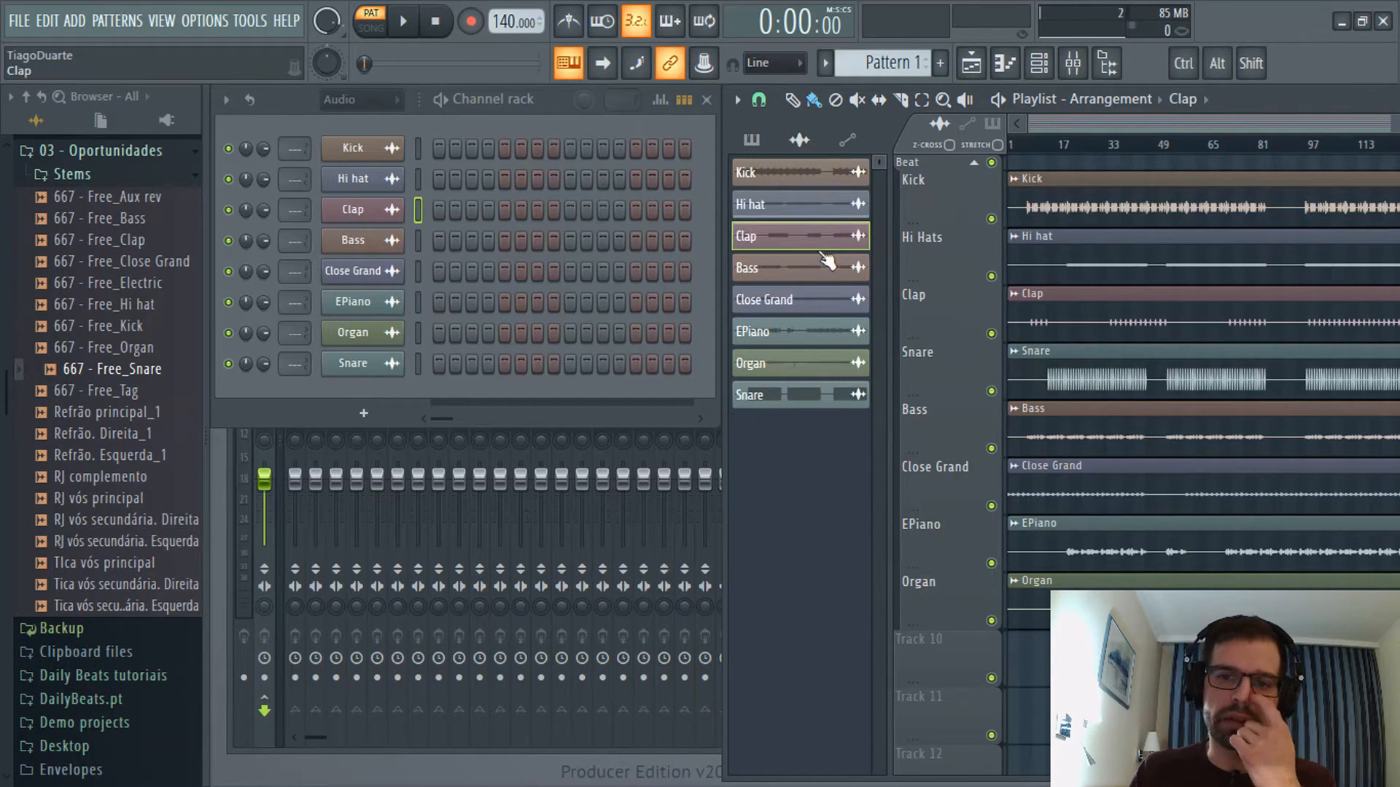
left_click_drag(795, 395, 797, 268)
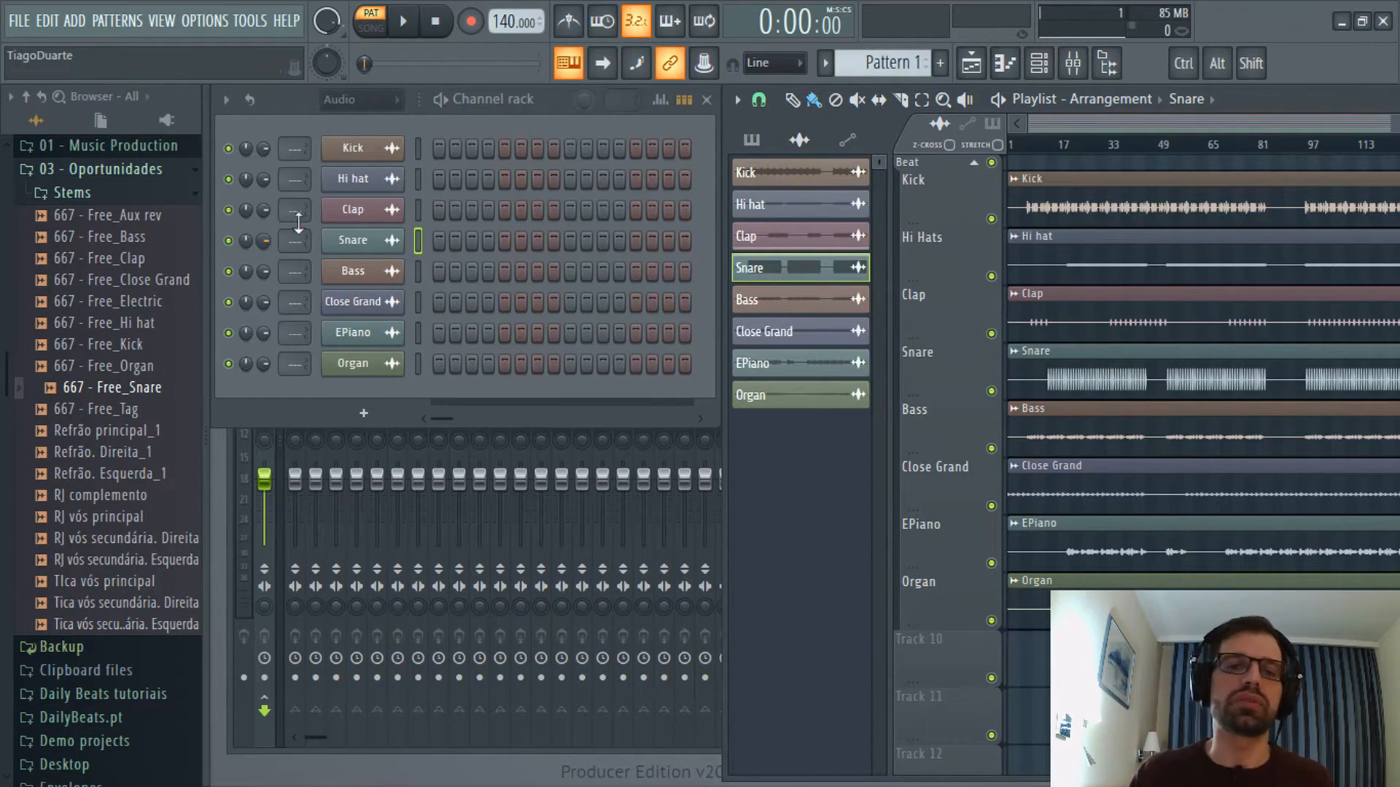
Select all channels in the channel rack, and name mixer Insert 1 "Mix" and Insert 2 "Beat".
left_click(418, 146)
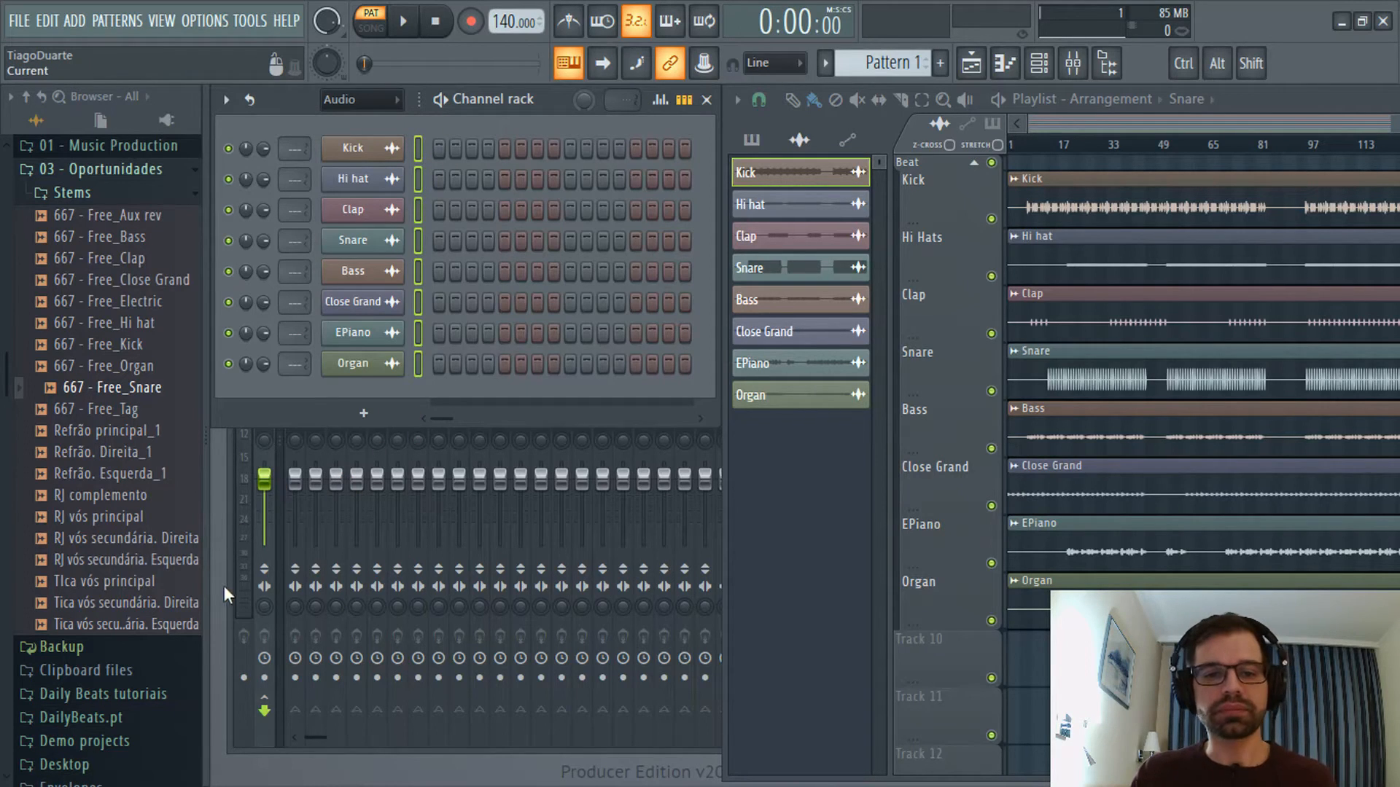
left_click(247, 607)
left_click(293, 329)
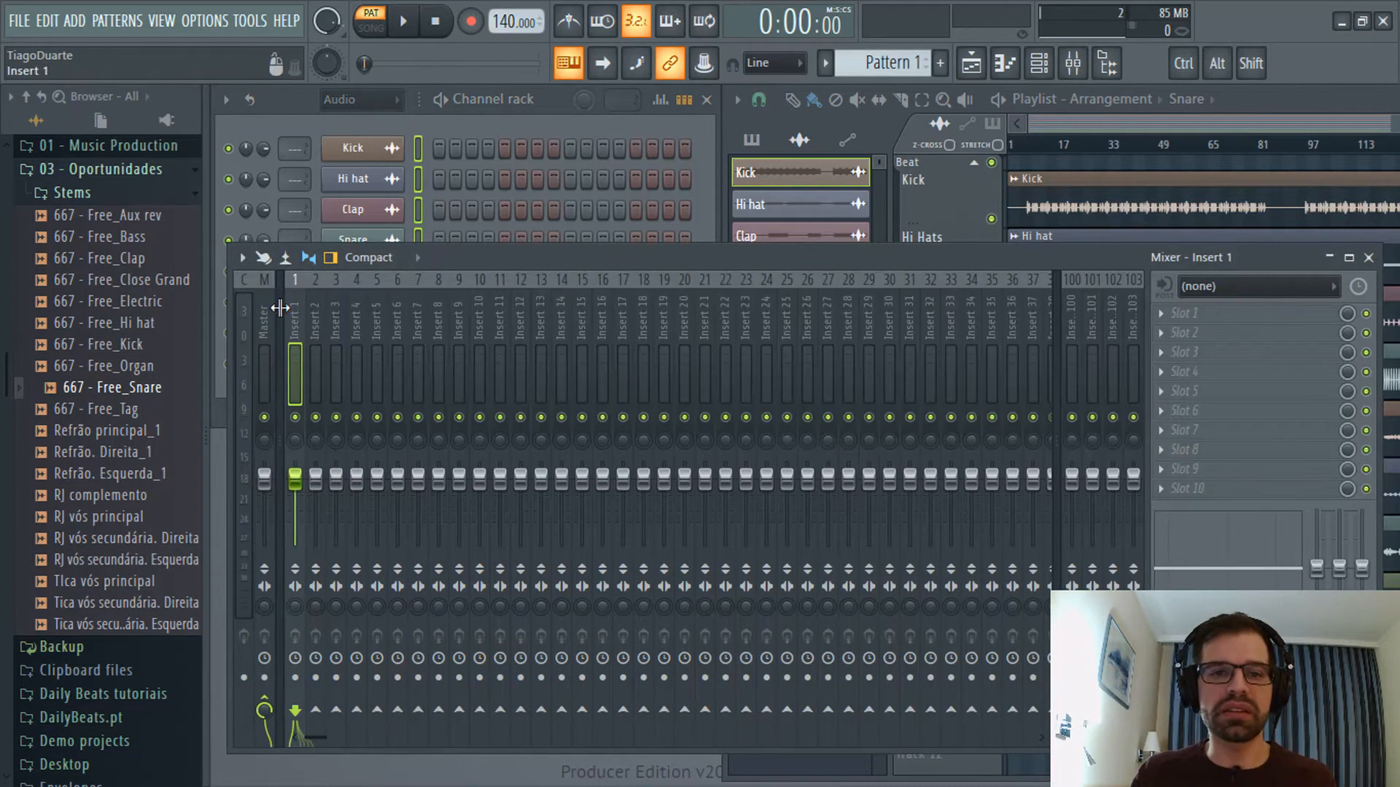
double_click(291, 316)
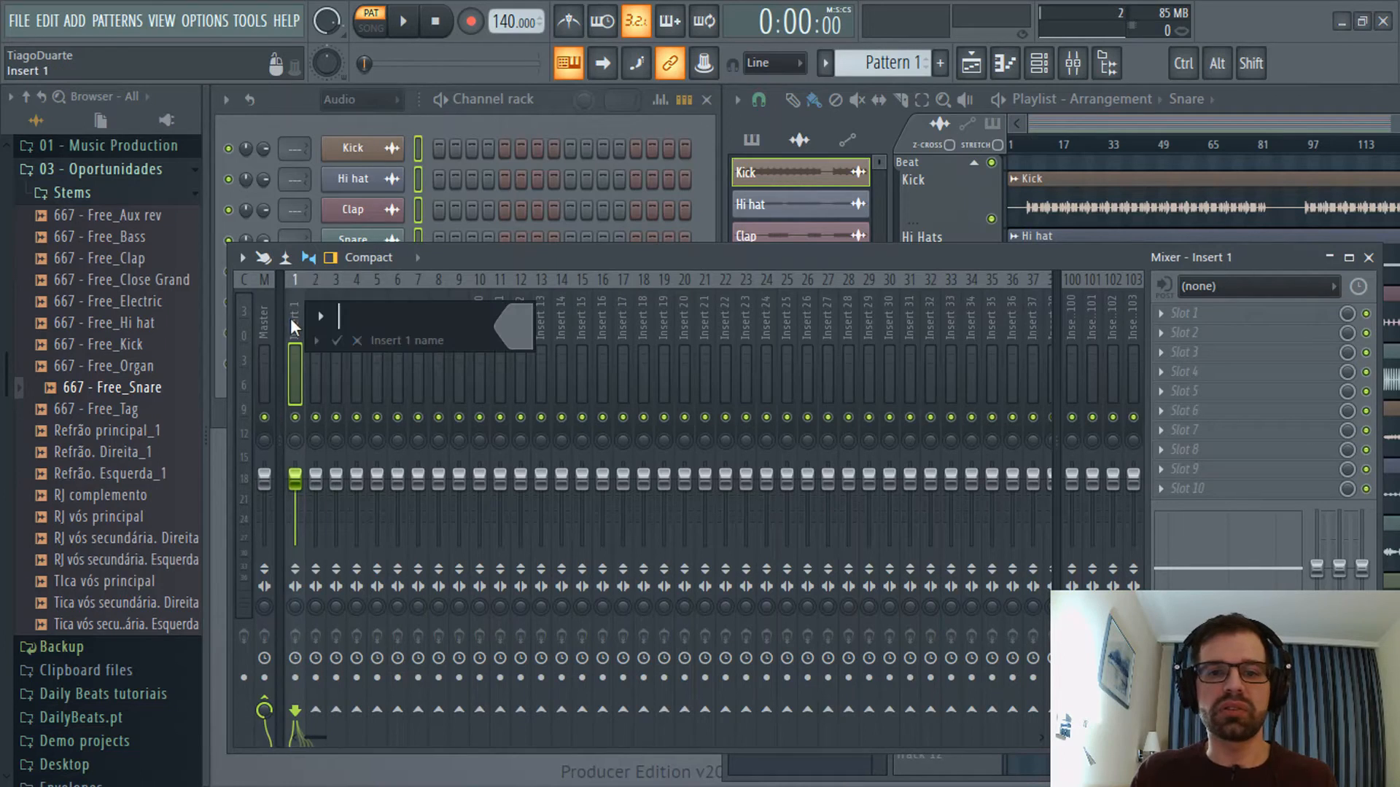
type("Mix")
key("Return")
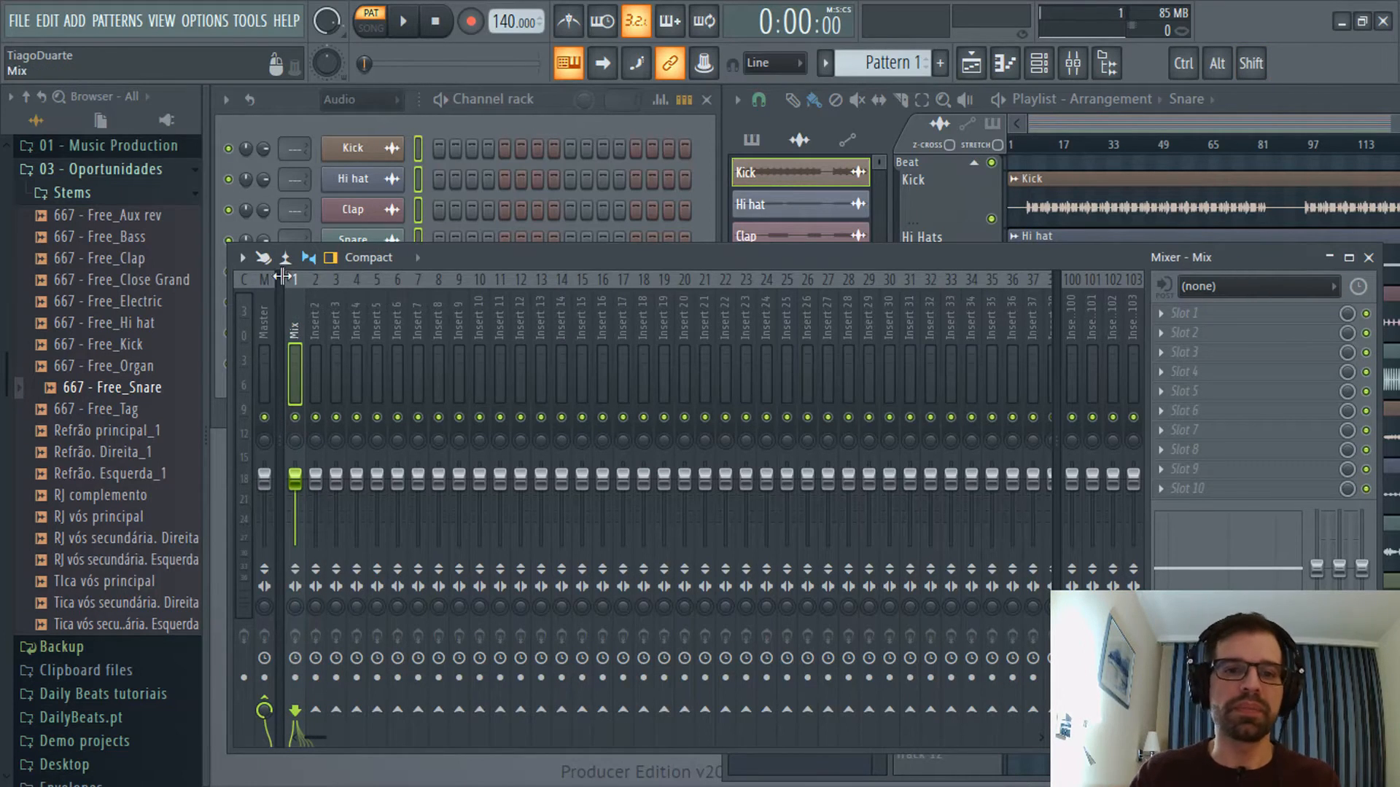
left_click(314, 330)
double_click(312, 325)
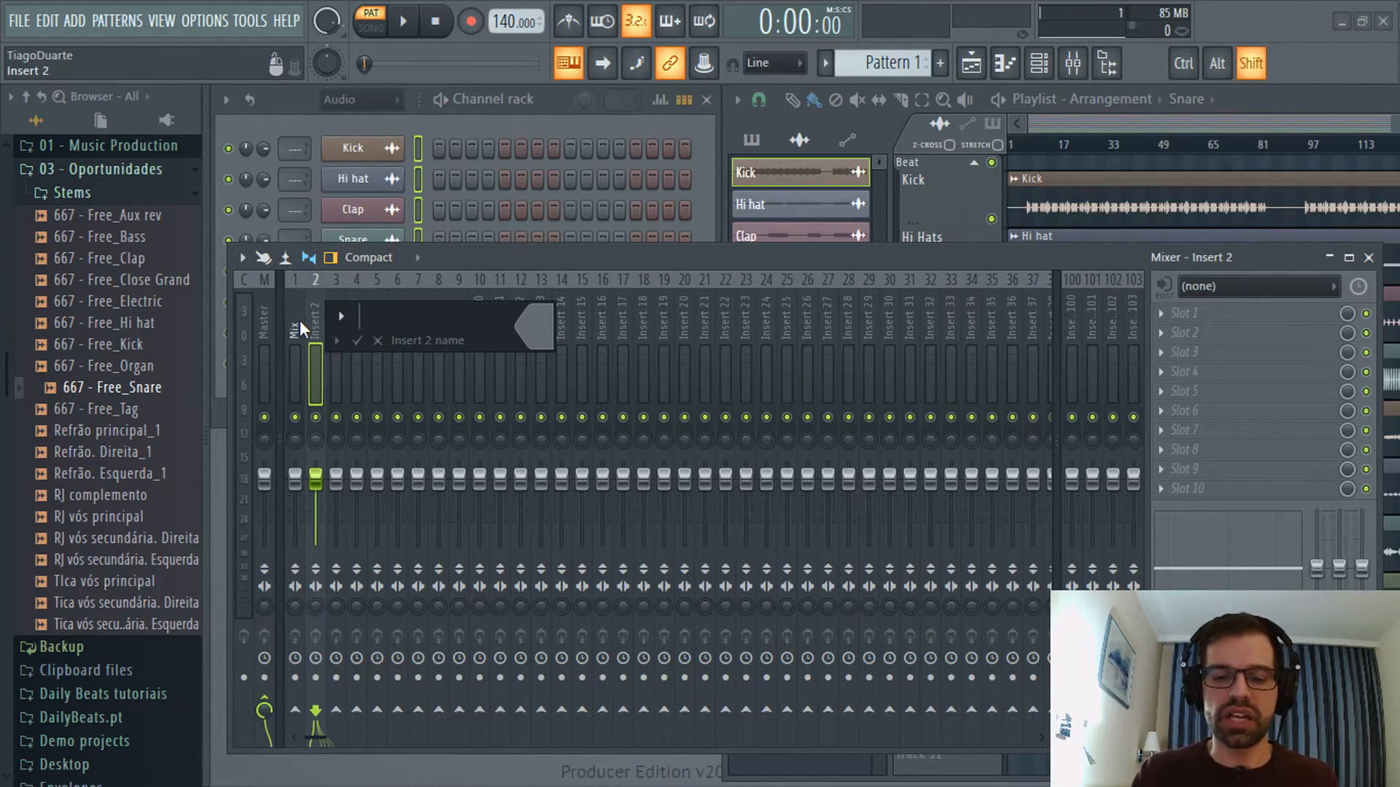
type("Beat")
key("Return")
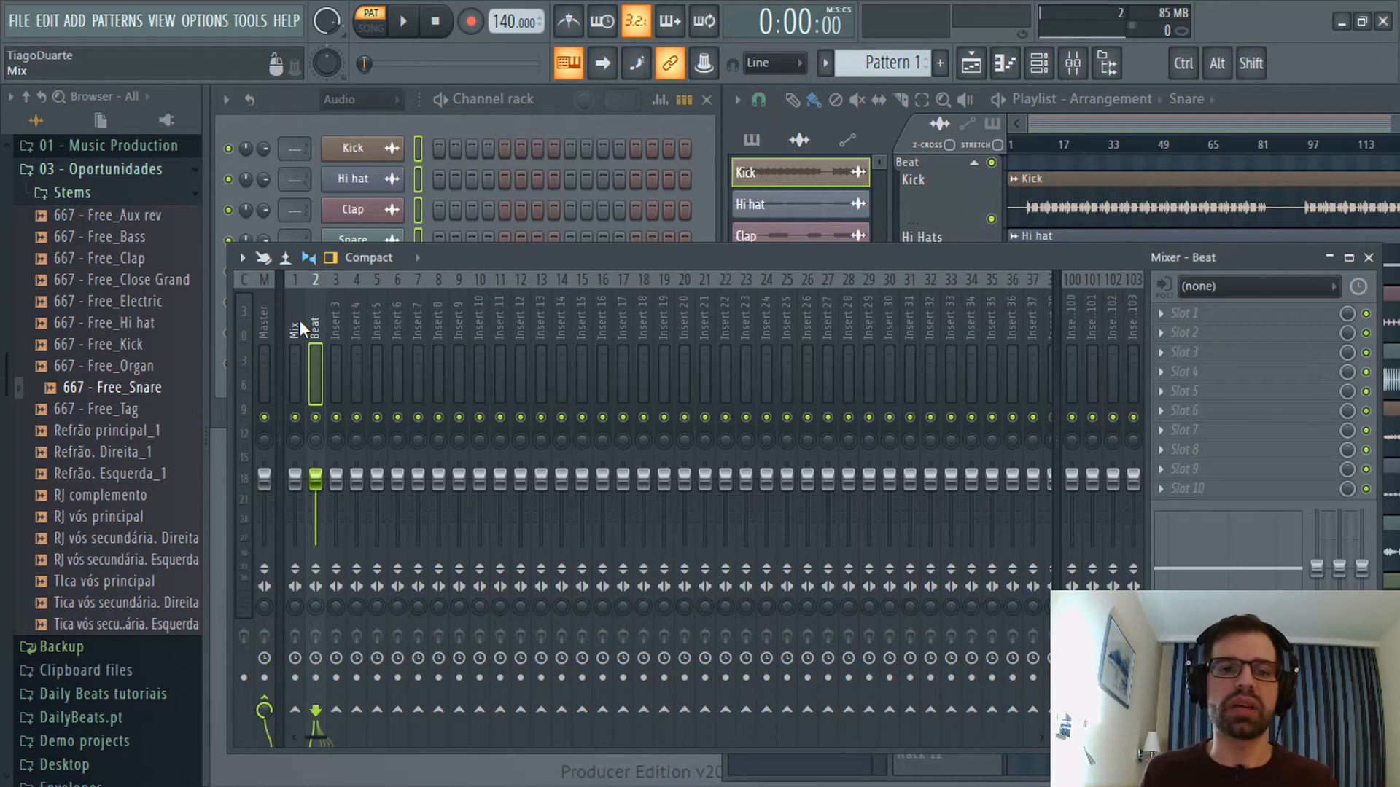
Route the selected channels to consecutive mixer tracks starting from Insert 3.
left_click(333, 339)
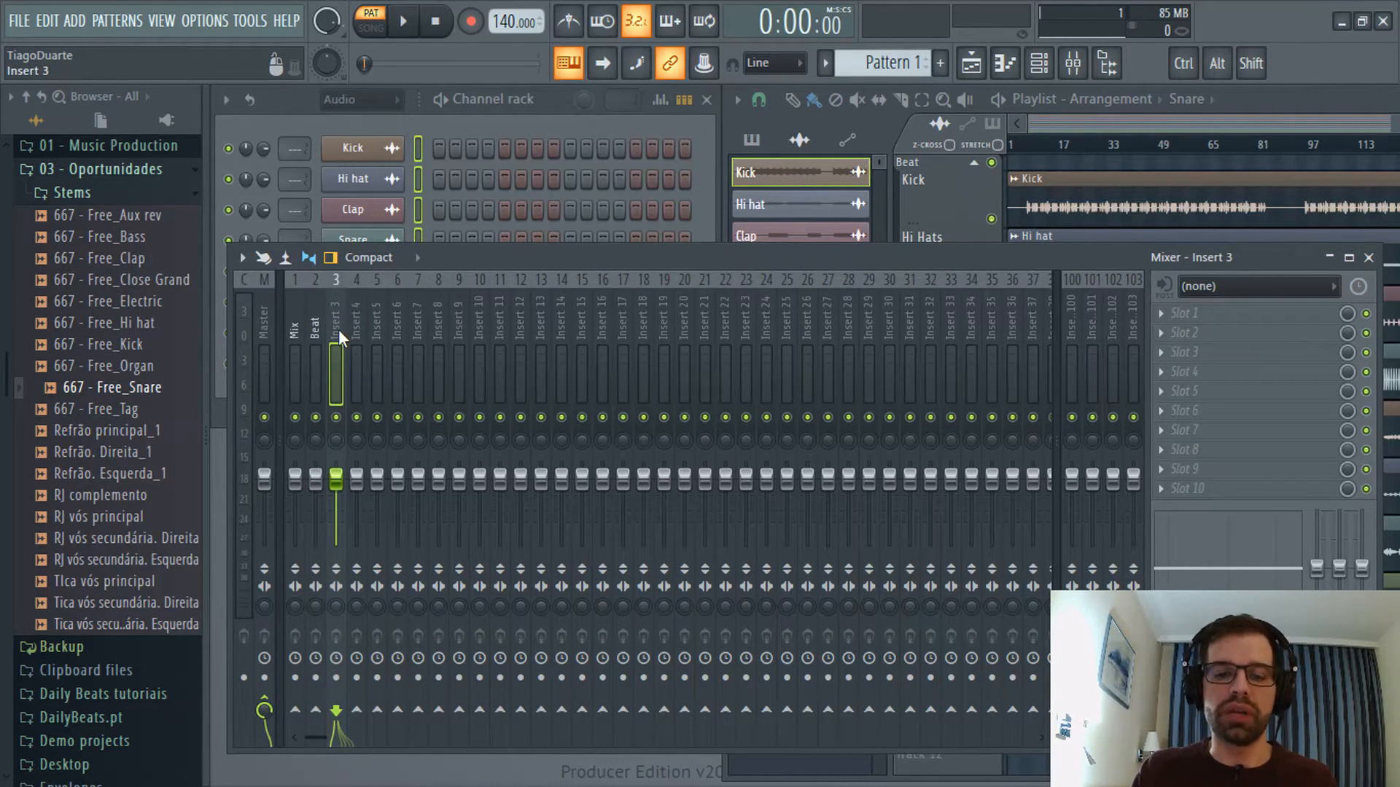
key("ctrl+shift")
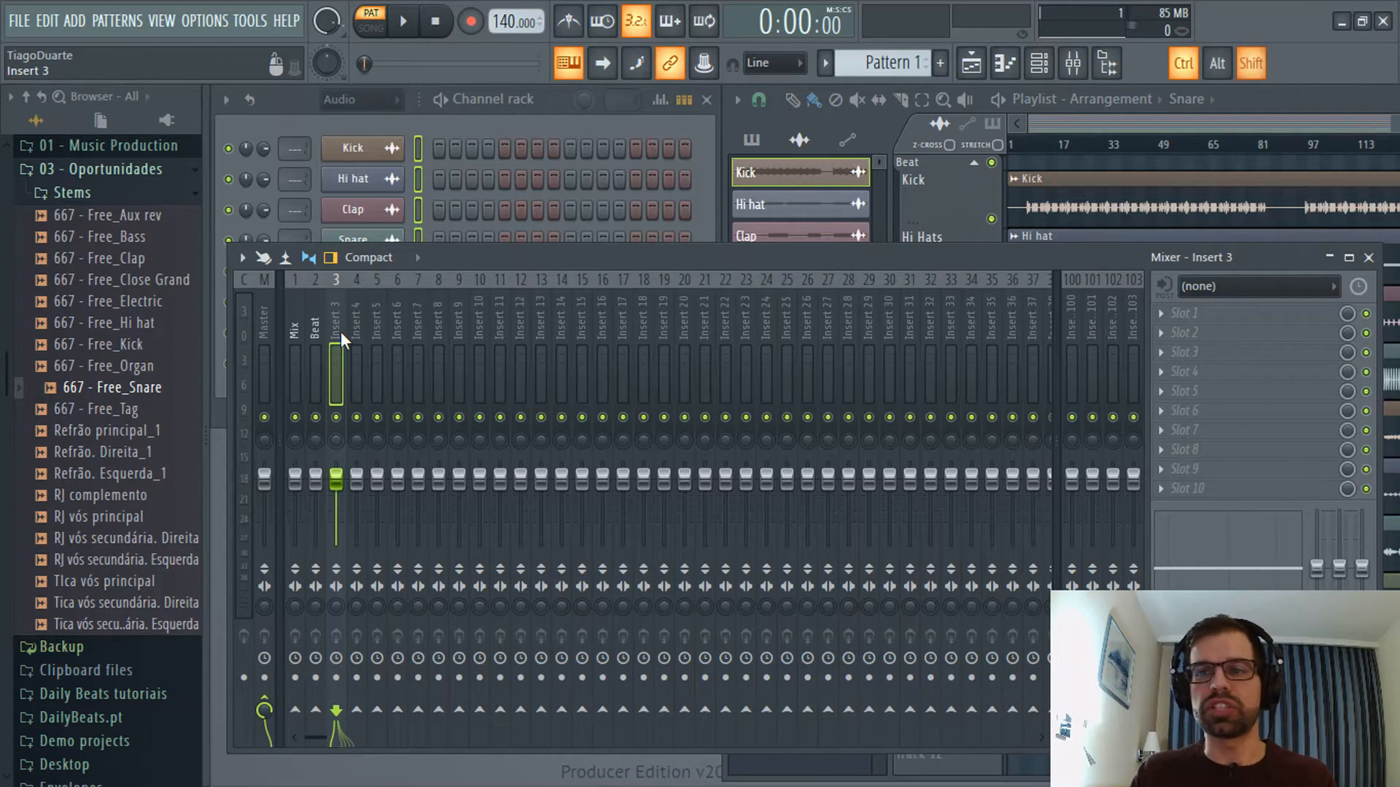
key("ctrl+shift+l")
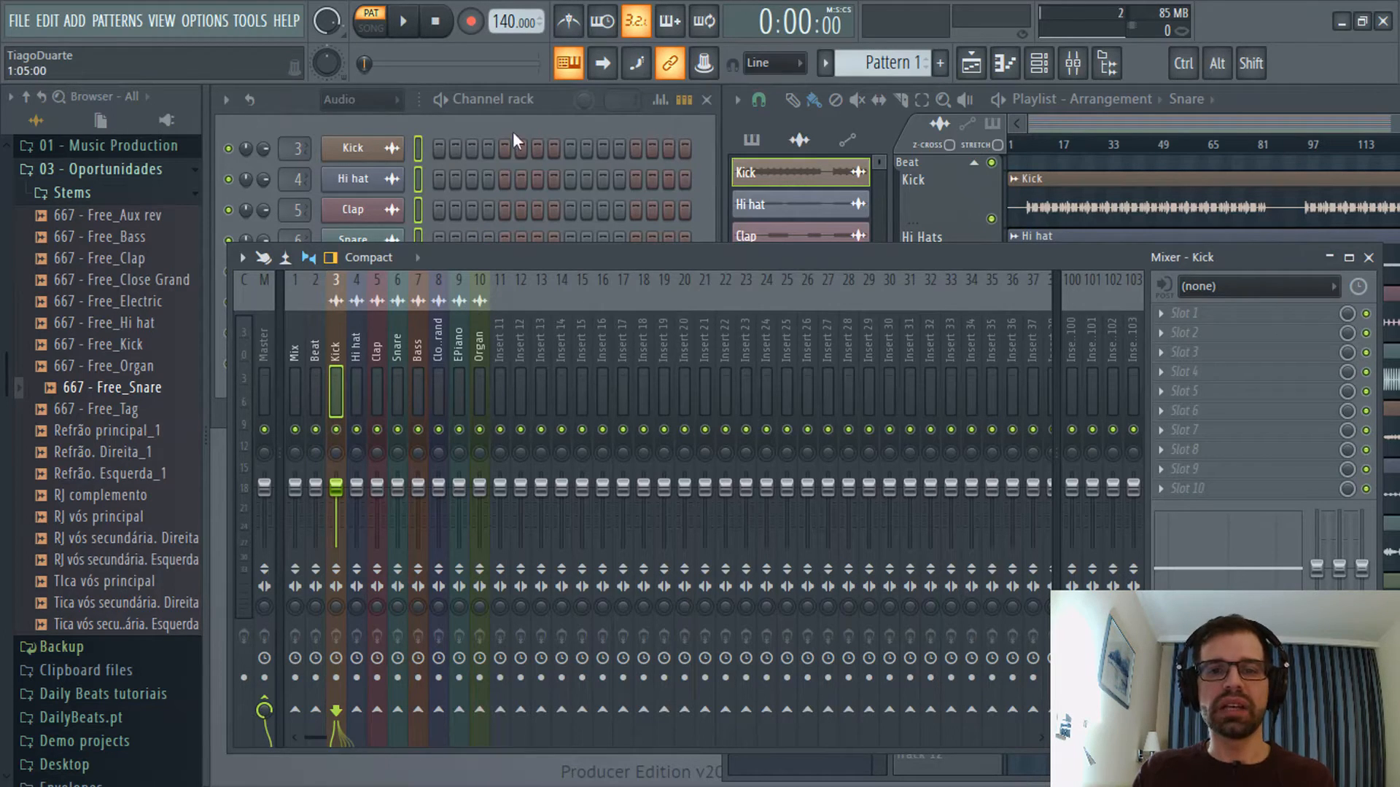
Remove the waveform icons from the Kick, Hi hat, Clap and Snare channels in the channel rack.
left_click(517, 111)
left_click(396, 153)
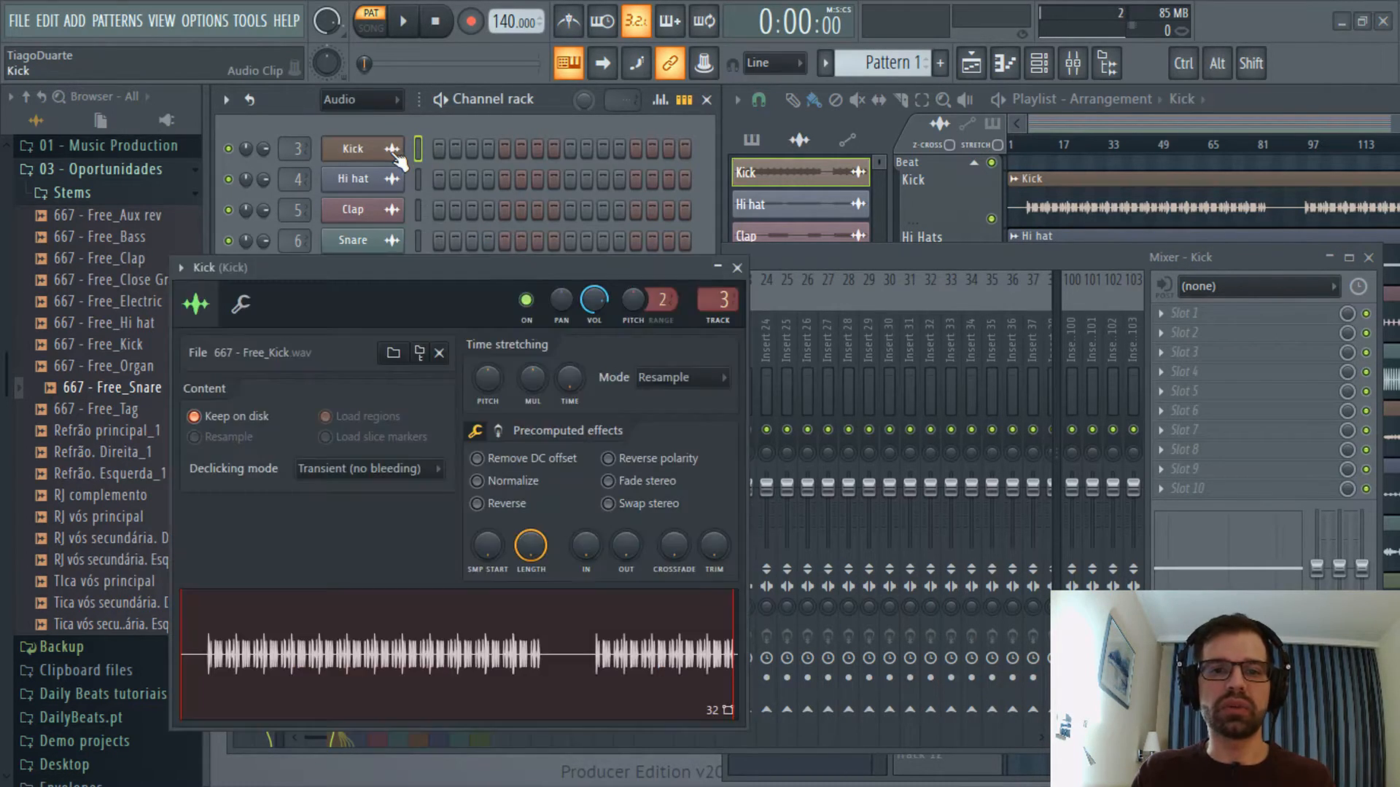
left_click(397, 155)
left_click(393, 151)
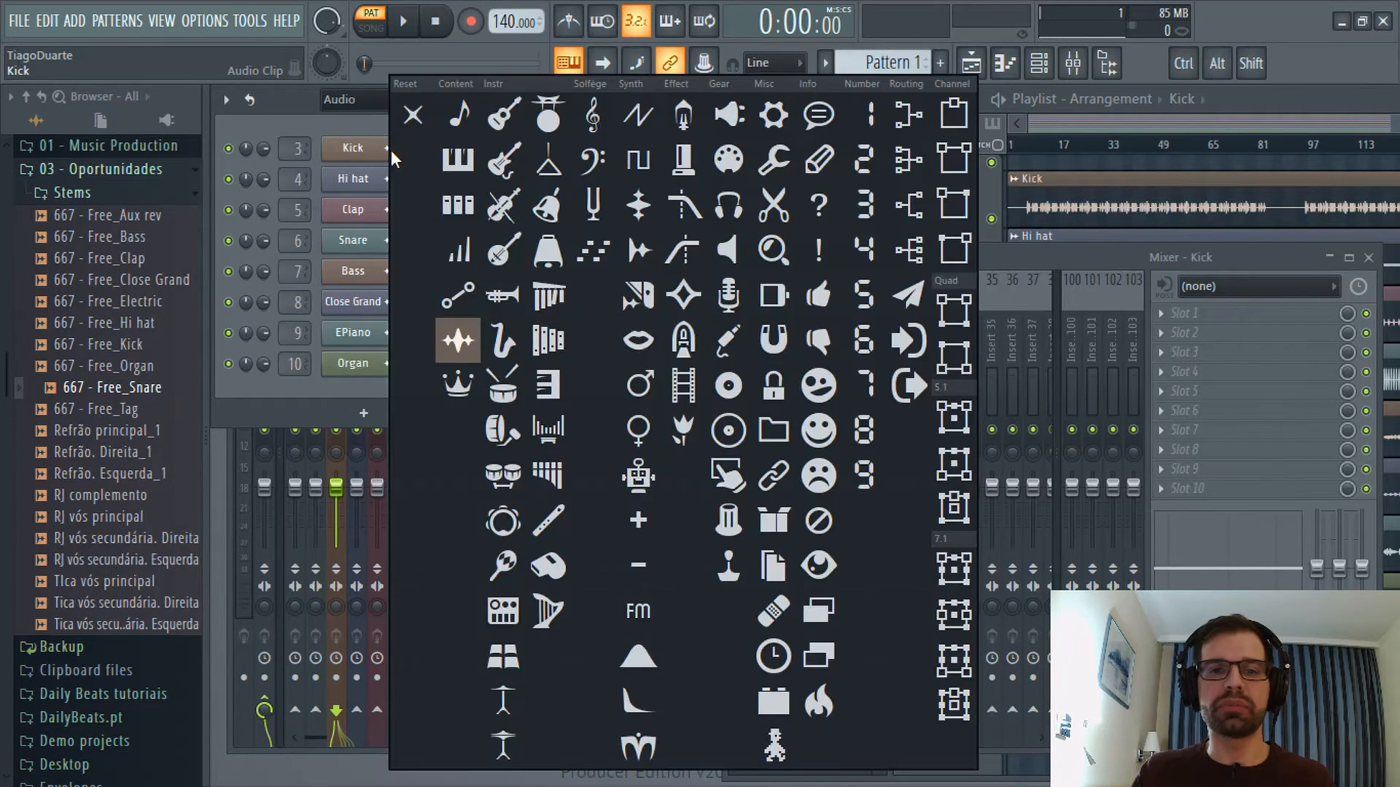
left_click(412, 114)
left_click(392, 179)
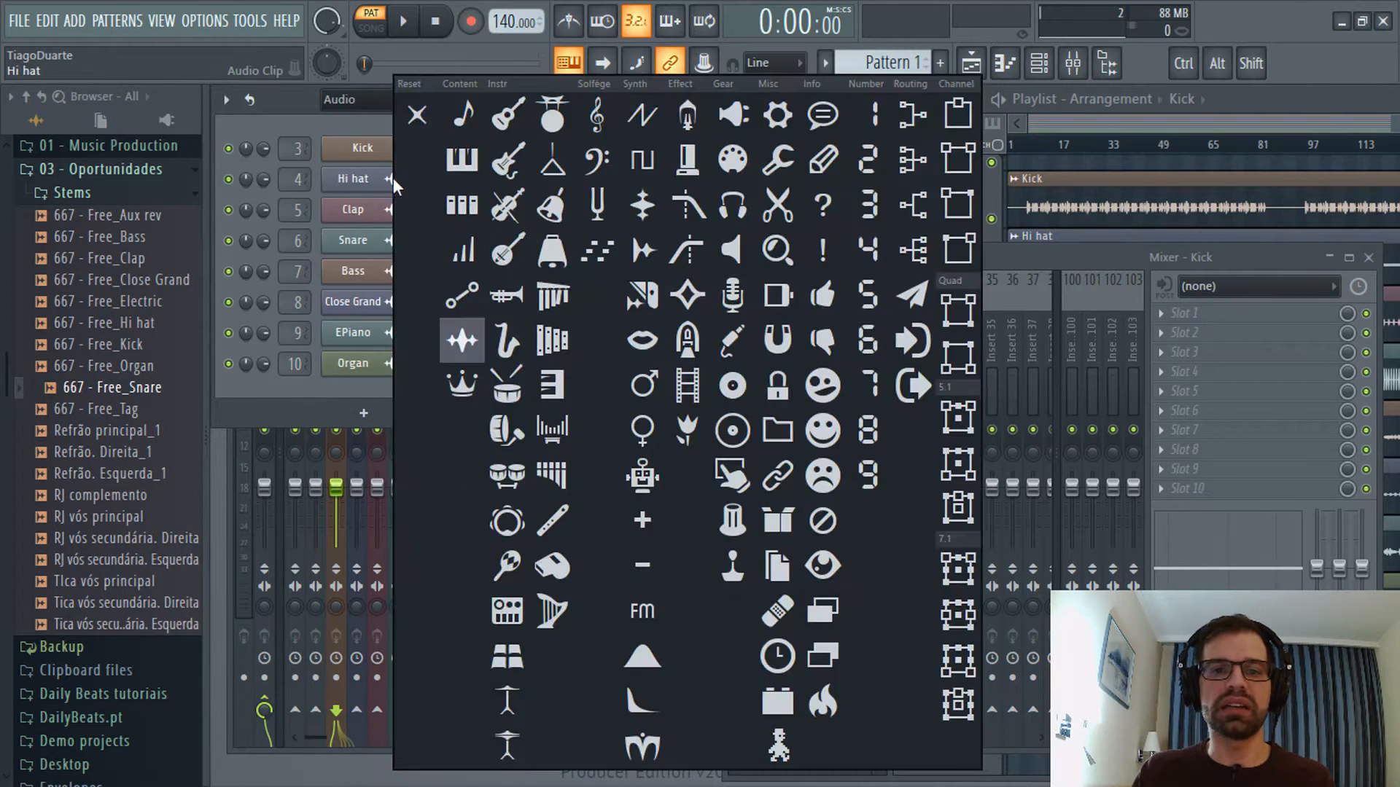
left_click(413, 115)
left_click(392, 210)
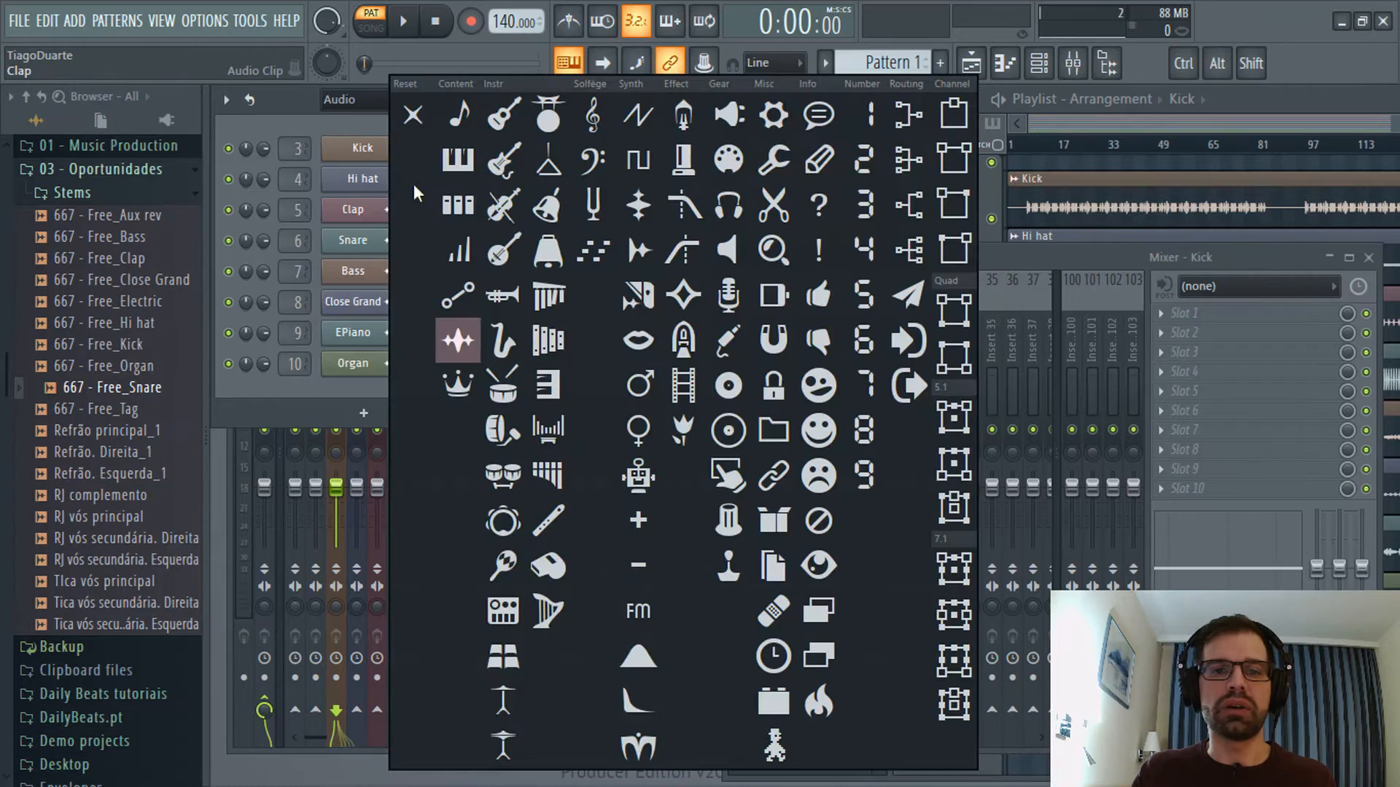
left_click(416, 114)
left_click(392, 240)
left_click(413, 115)
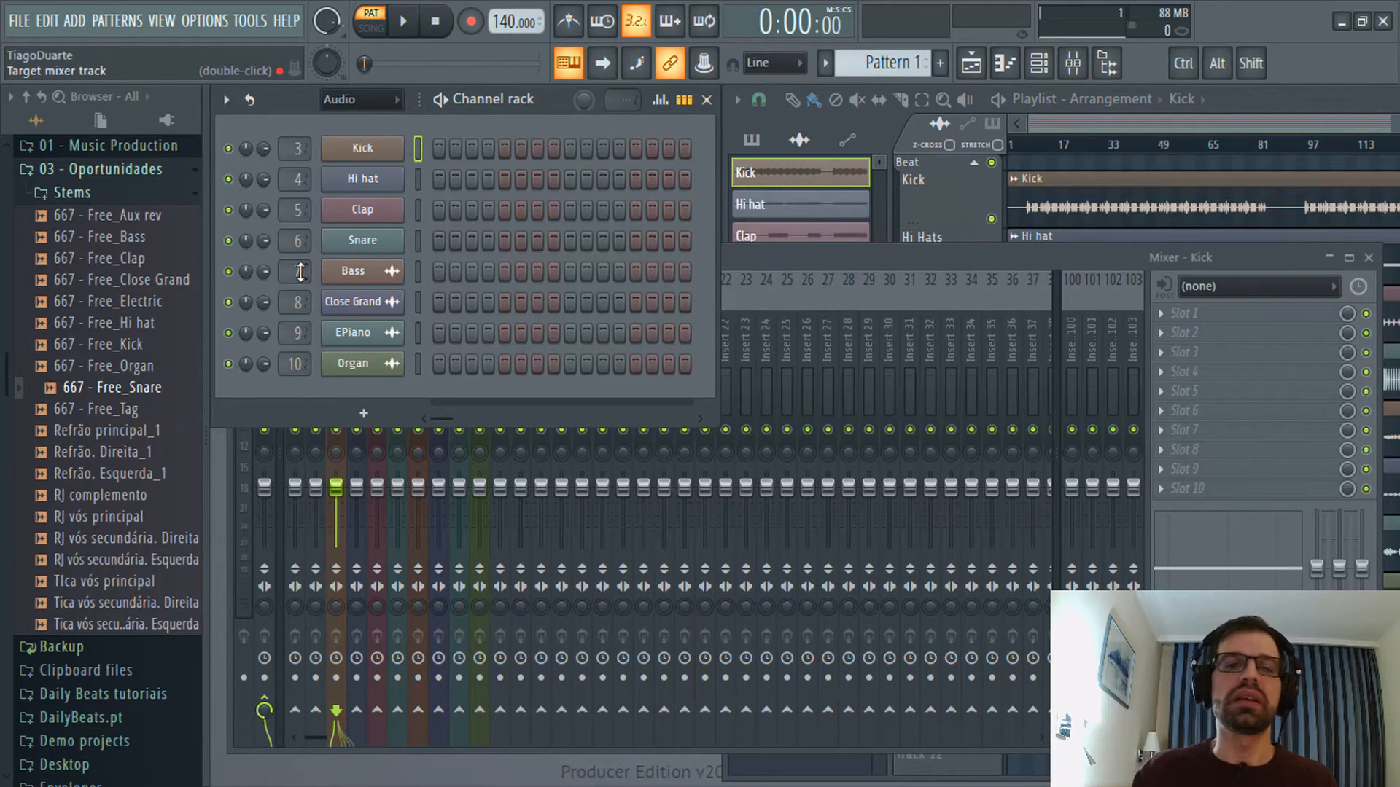
Clear the waveform icons of the Bass, Close Grand, EPiano and Organ channels in the channel rack.
left_click(342, 278, "shift")
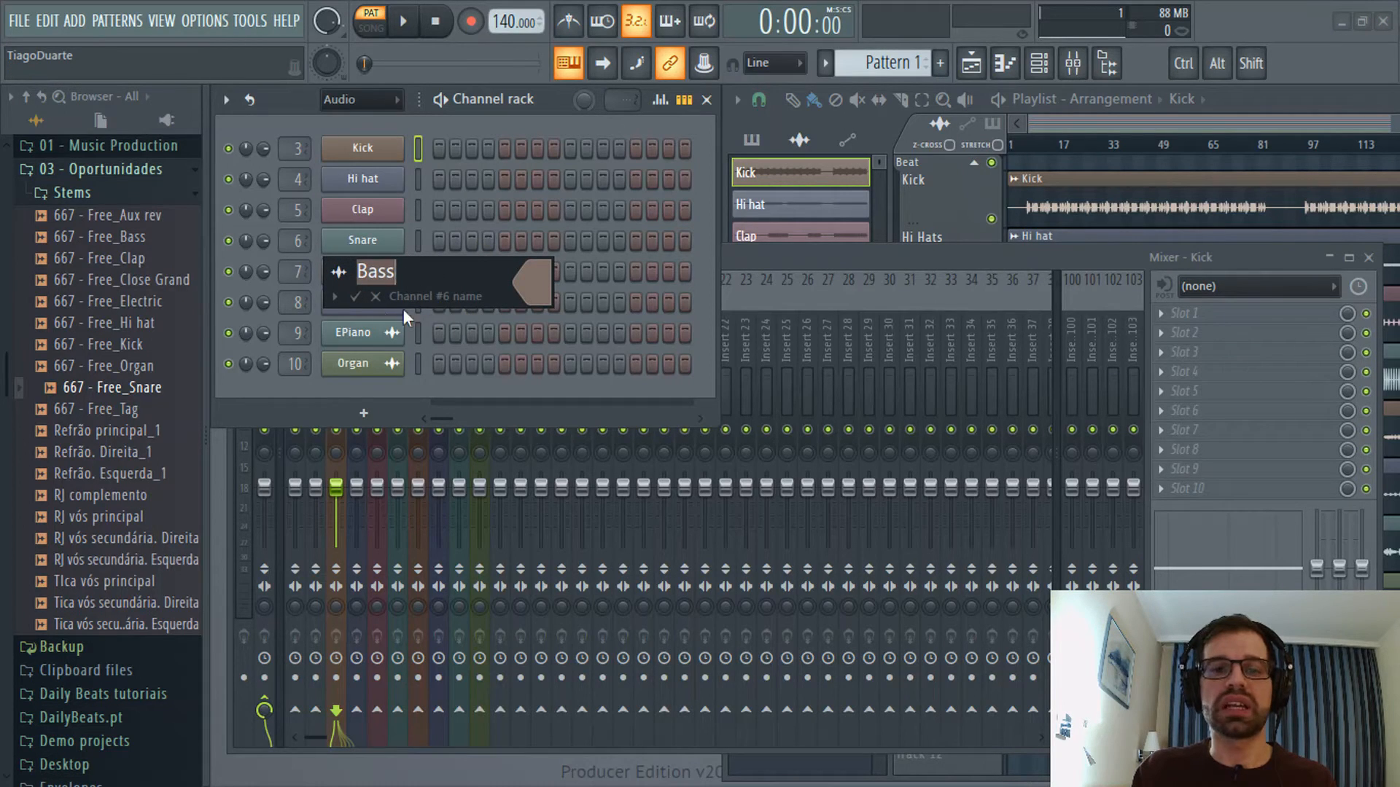
left_click(338, 272)
left_click(348, 117)
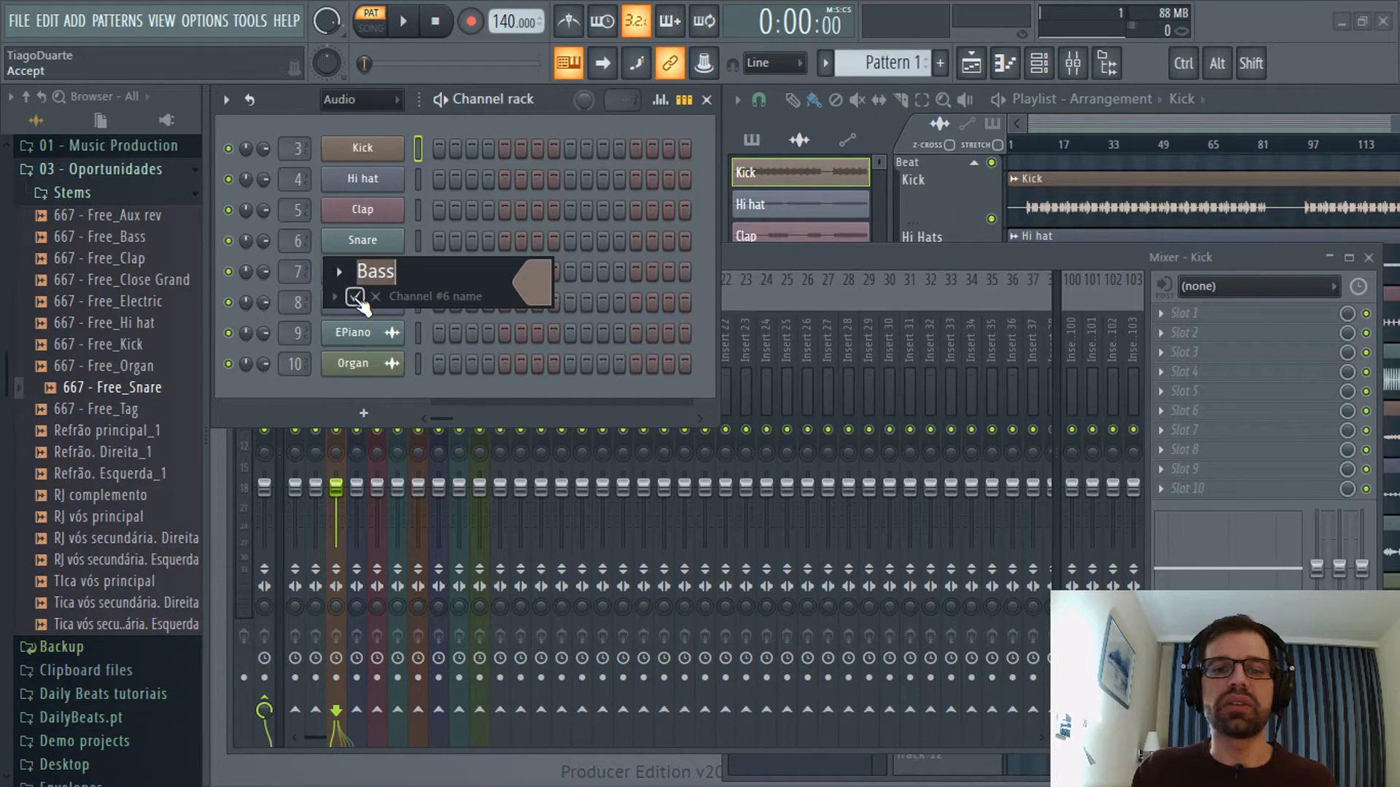
left_click(361, 305)
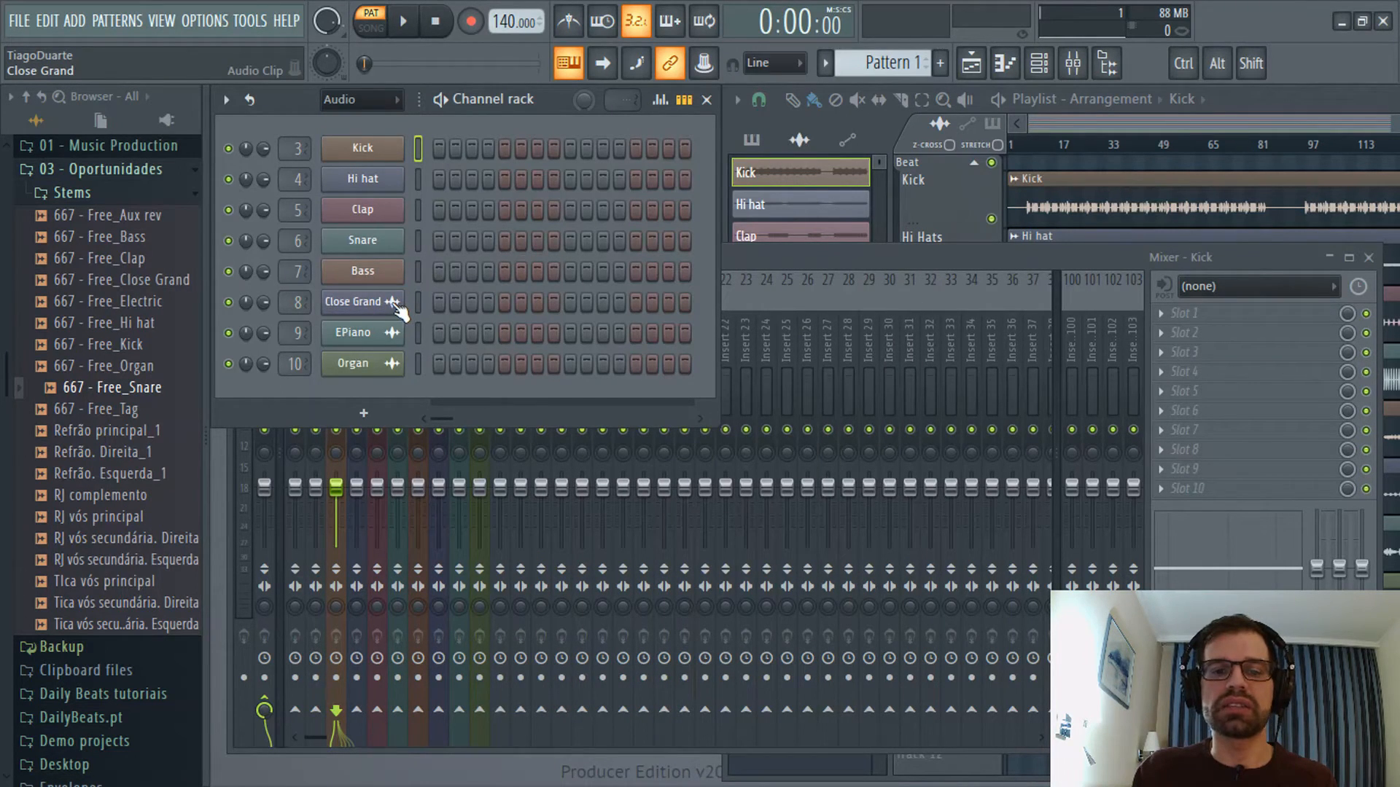
left_click(392, 303)
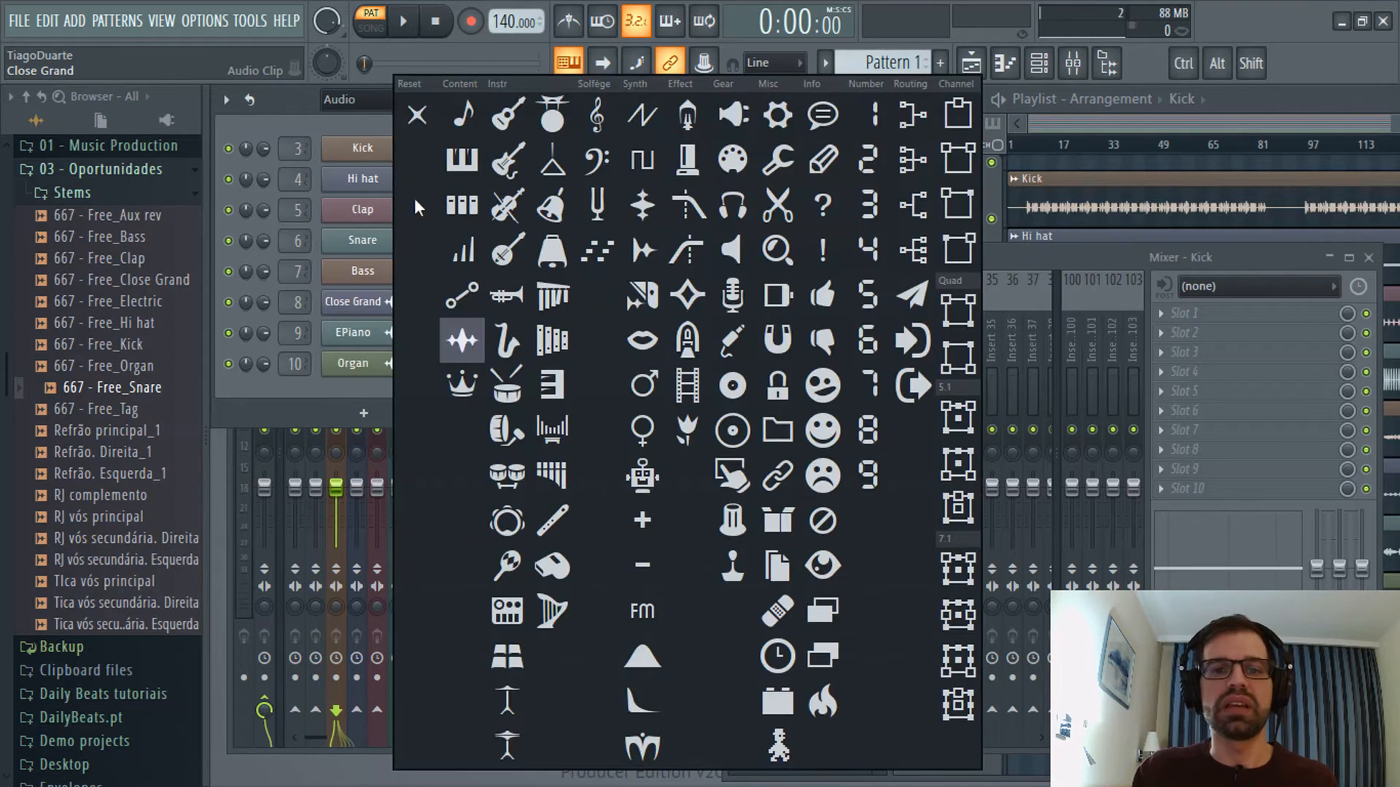
left_click(419, 124)
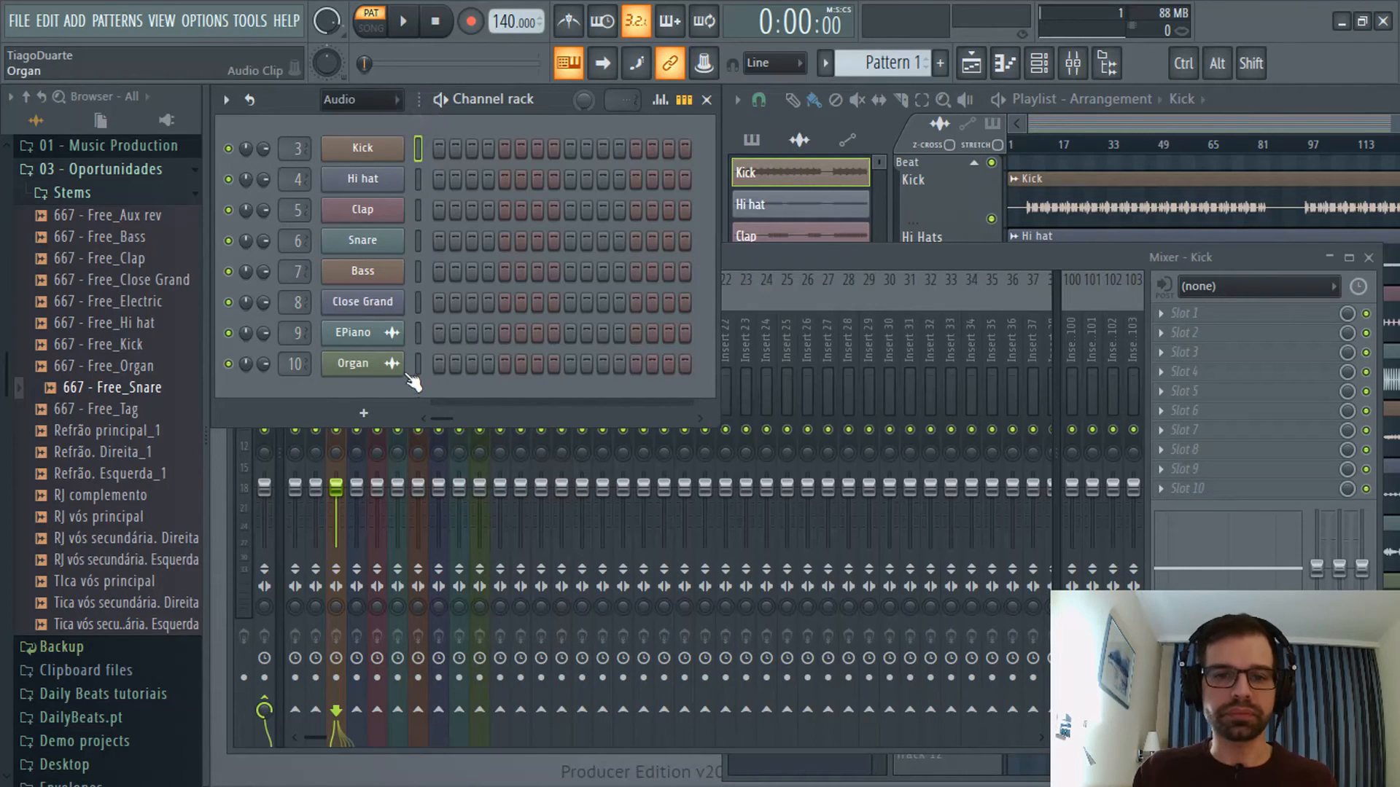
left_click(391, 332)
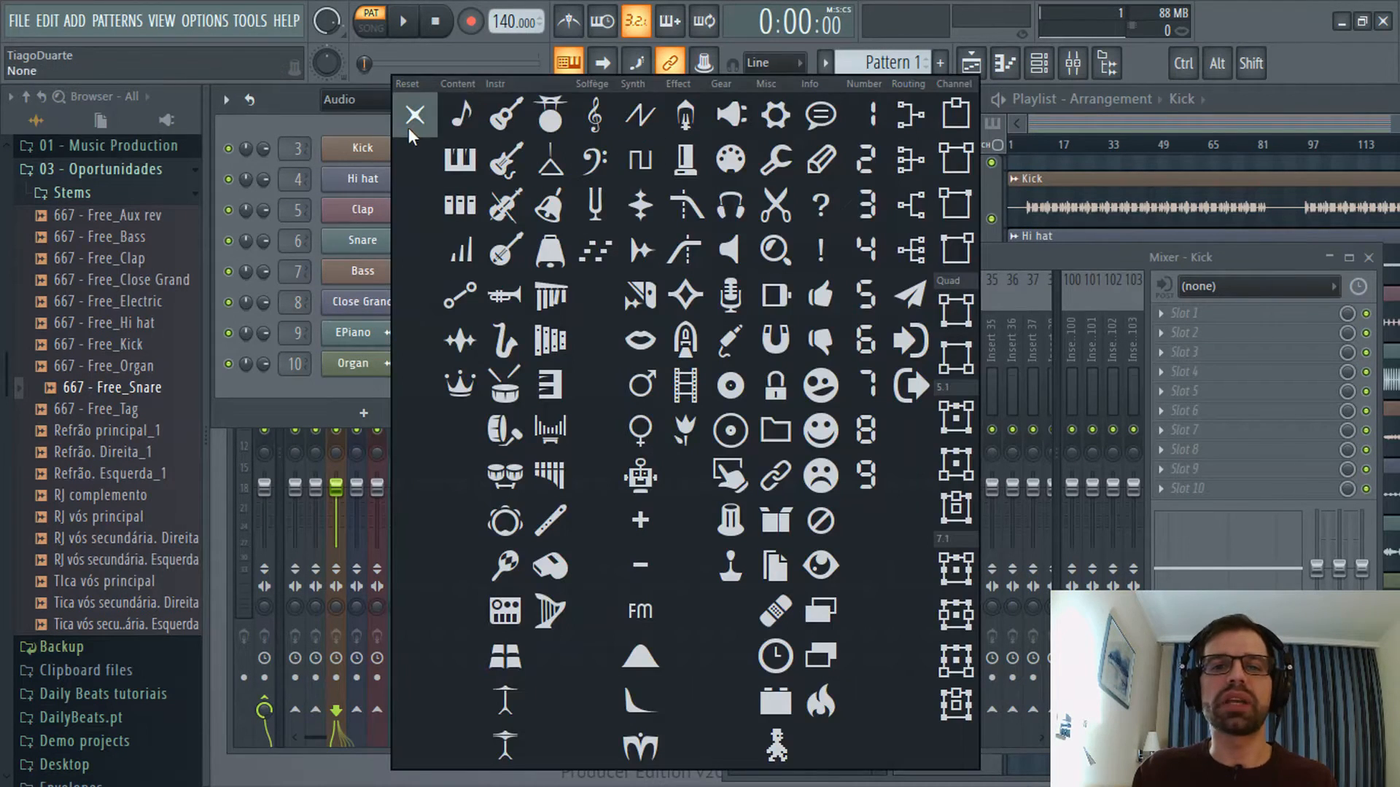
left_click(413, 117)
left_click(394, 358)
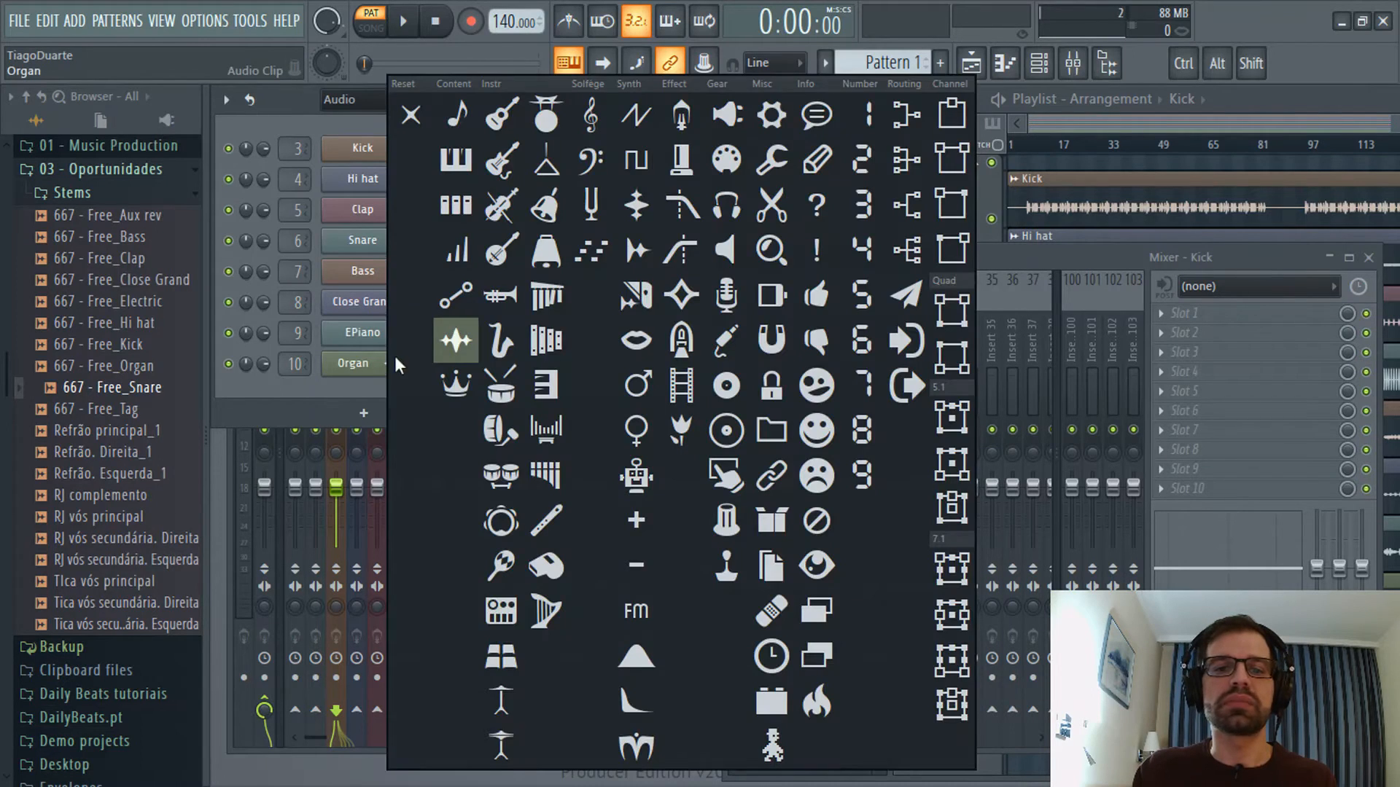
left_click(406, 122)
Bring the mixer forward and reset the icons of the Kick and Hi hat mixer tracks to none.
left_click(793, 251)
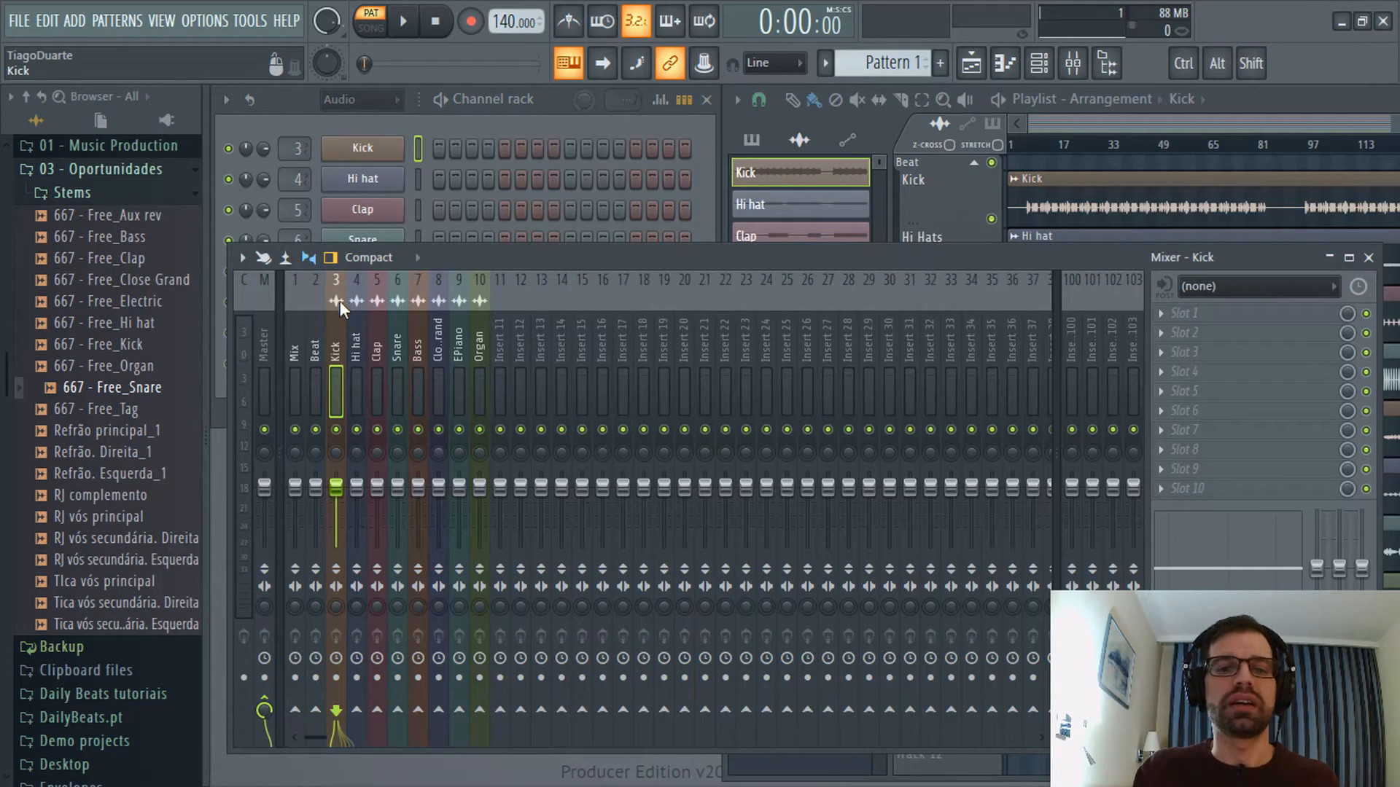
double_click(334, 353)
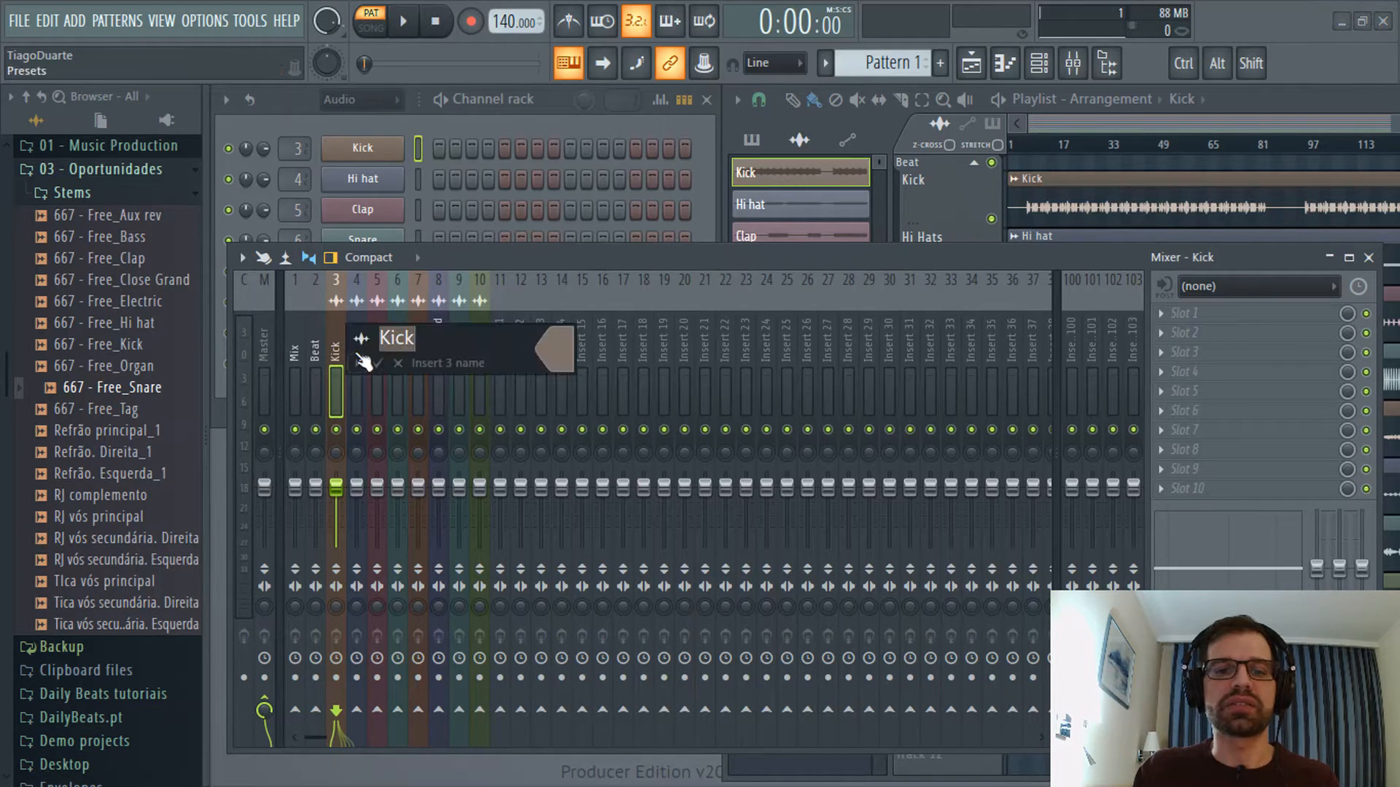
left_click(360, 338)
left_click(366, 121)
key("Return")
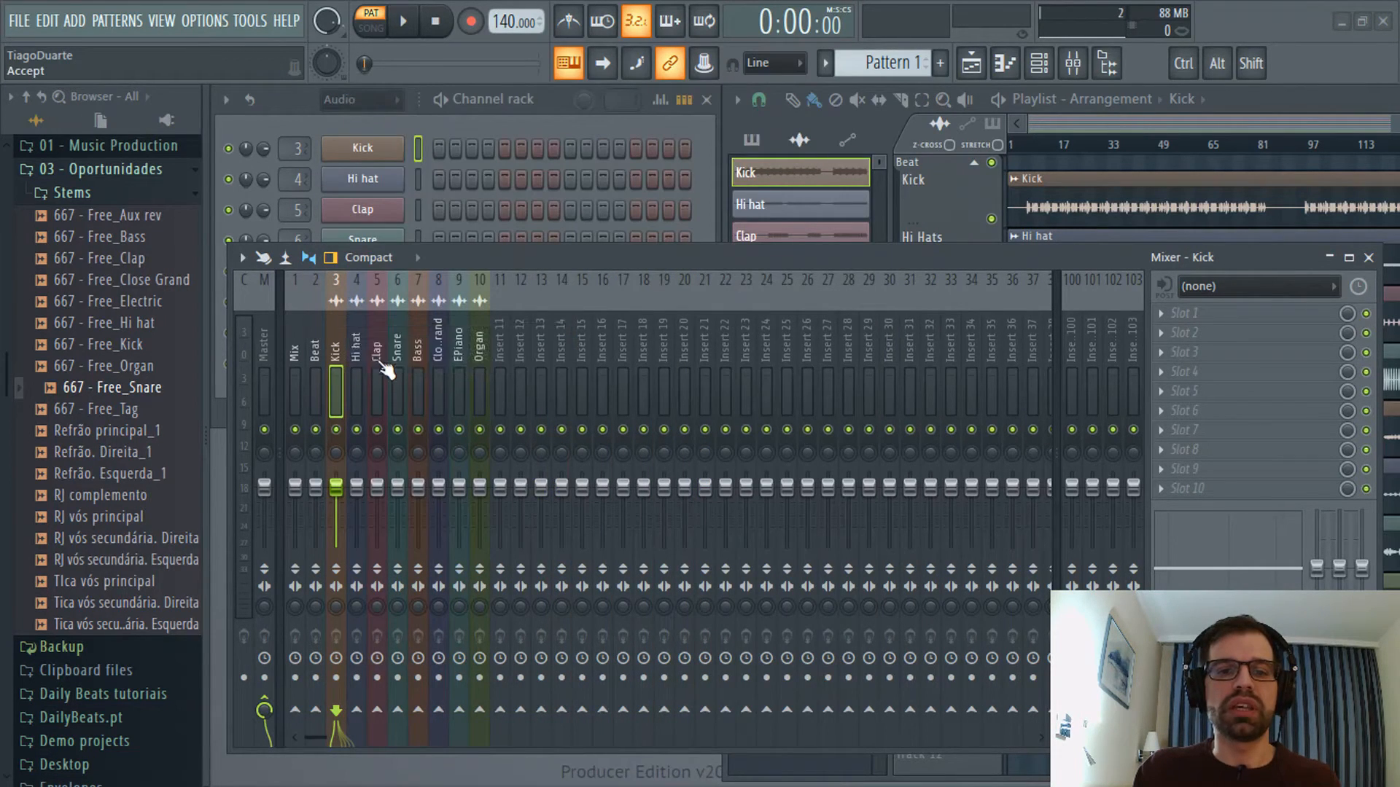
left_click(360, 343)
double_click(360, 349)
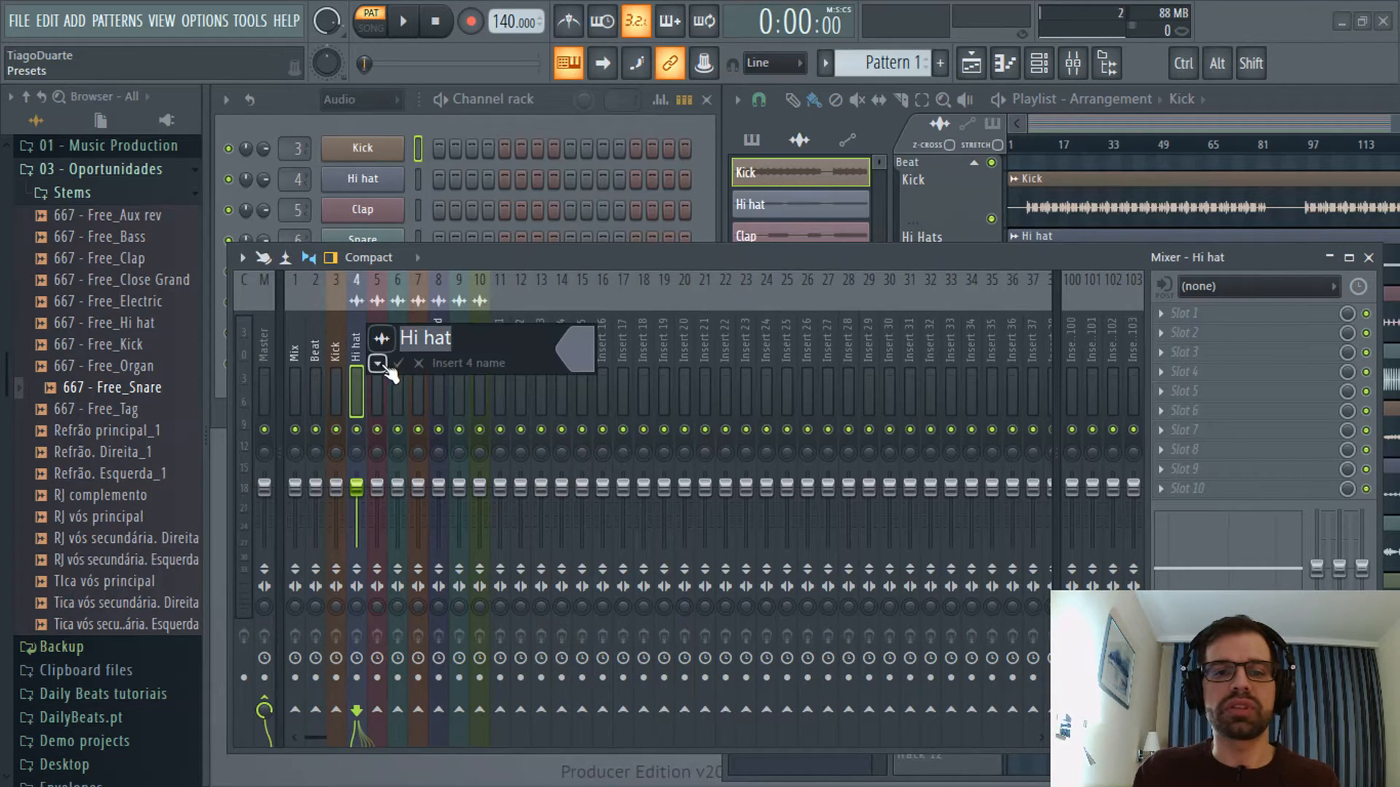
left_click(380, 337)
left_click(389, 117)
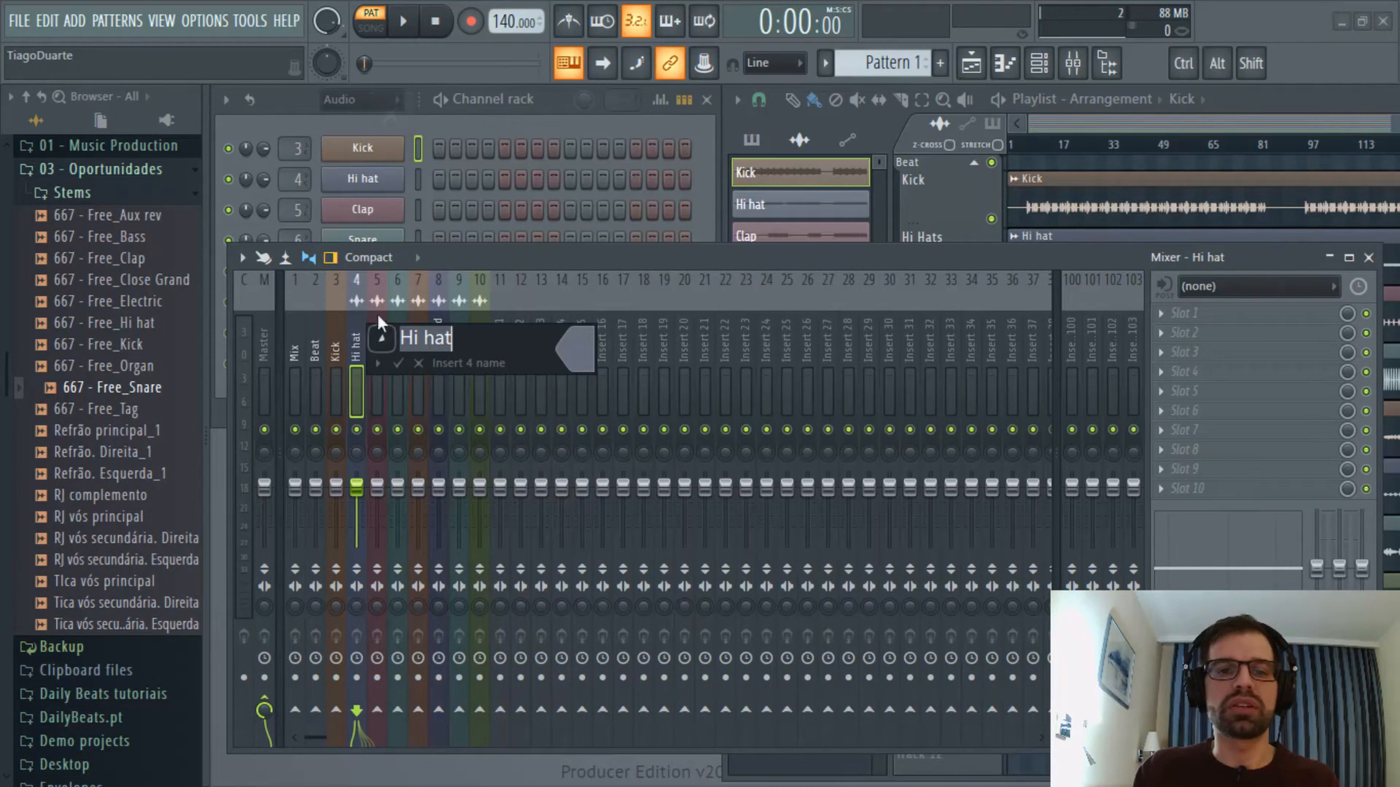
left_click(398, 364)
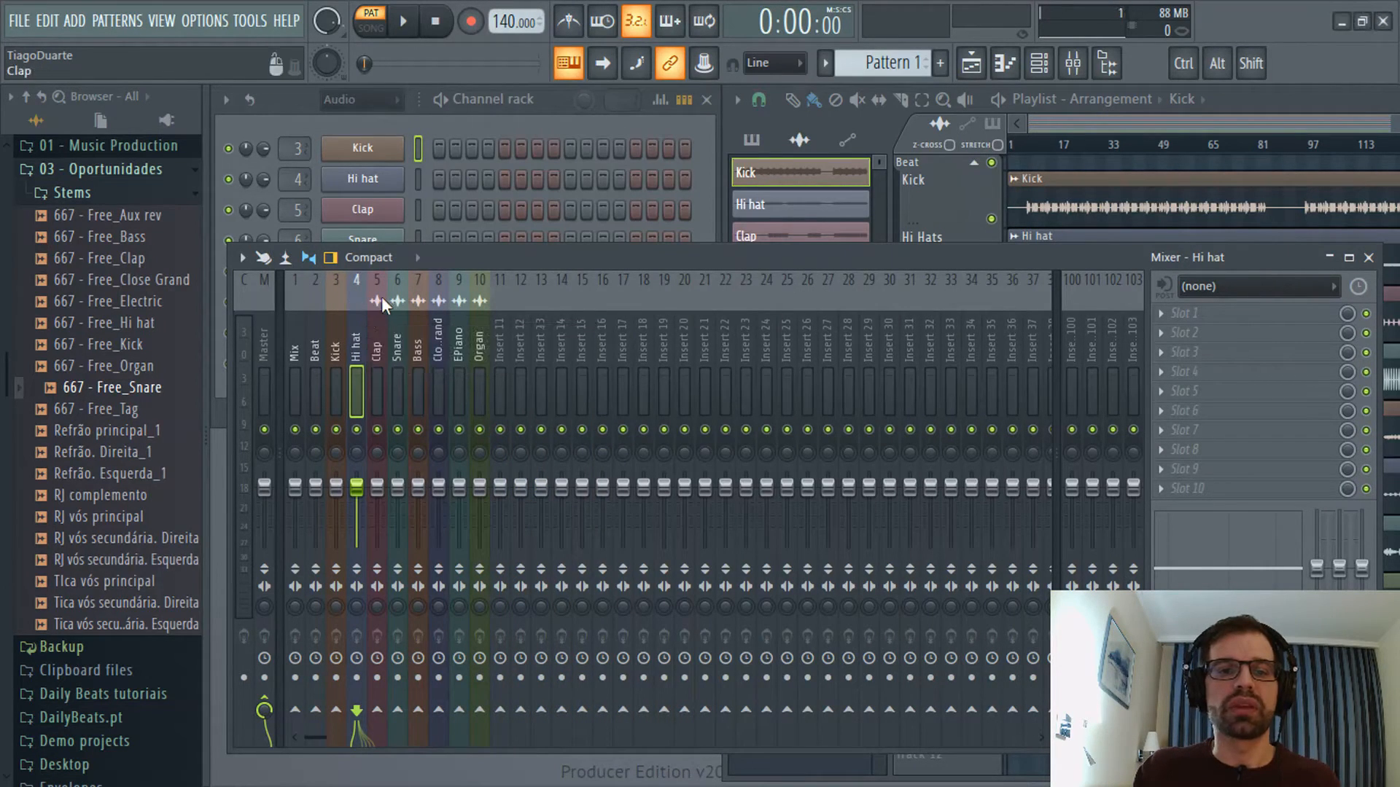
Reset the icons of the Clap and Snare mixer tracks to none, keeping their names.
right_click(380, 296)
key("Escape")
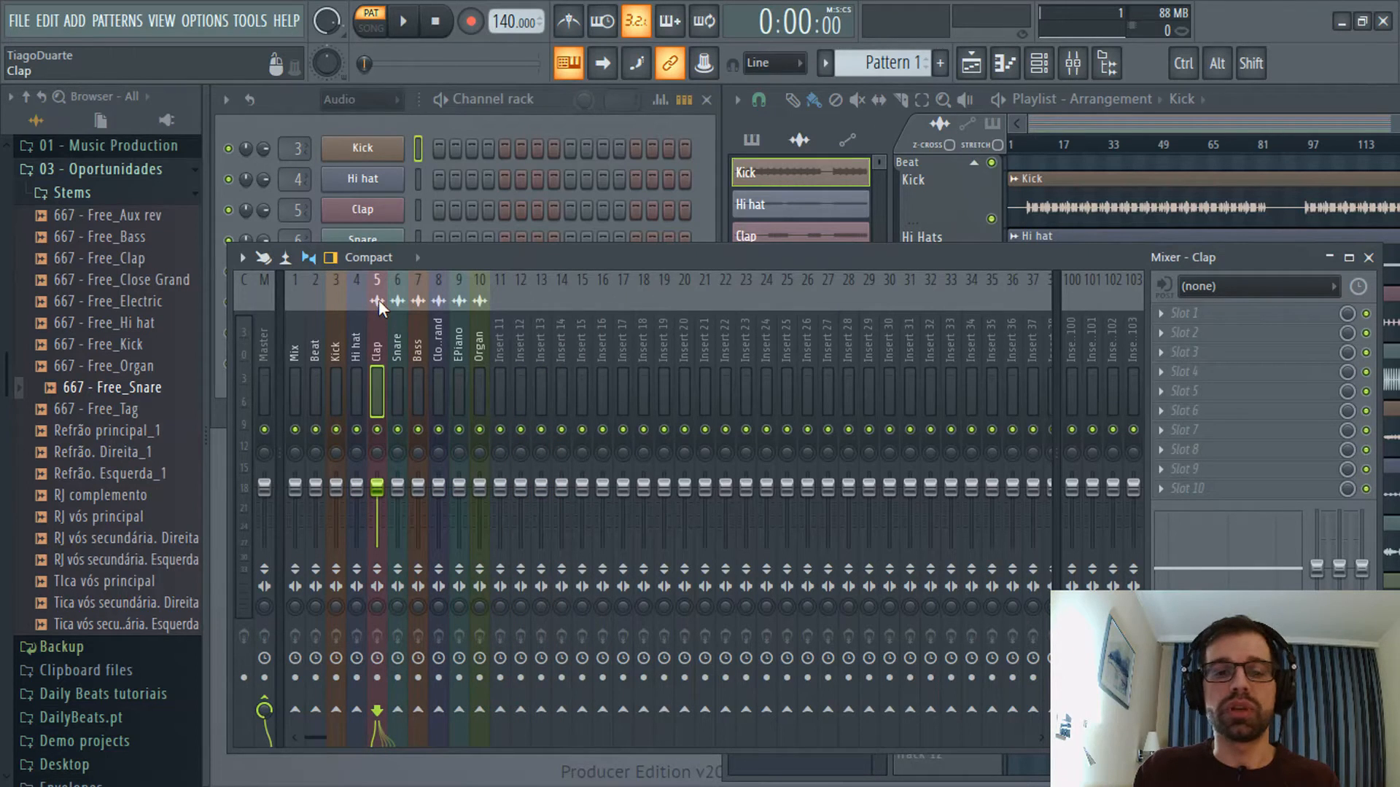
double_click(378, 342)
left_click(400, 336)
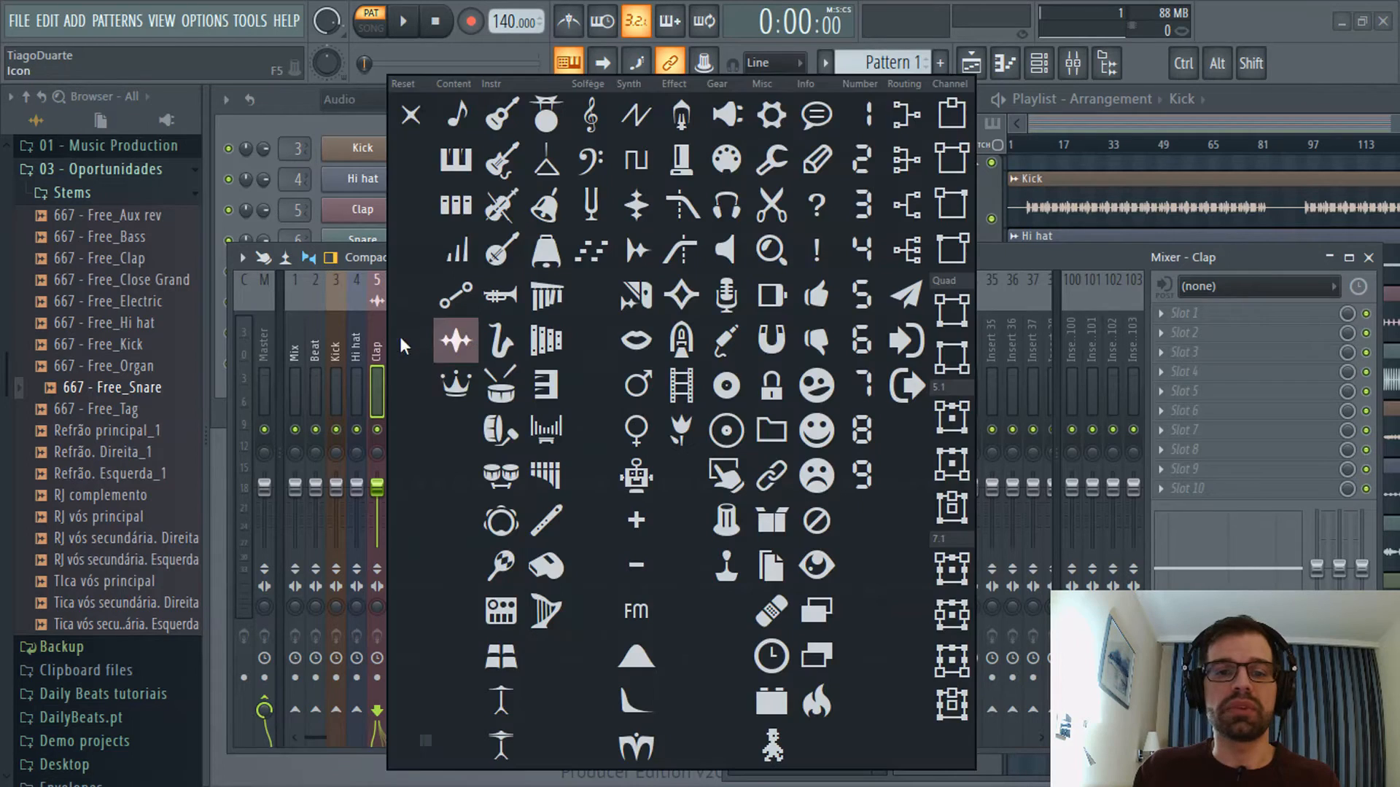
left_click(410, 114)
left_click(419, 362)
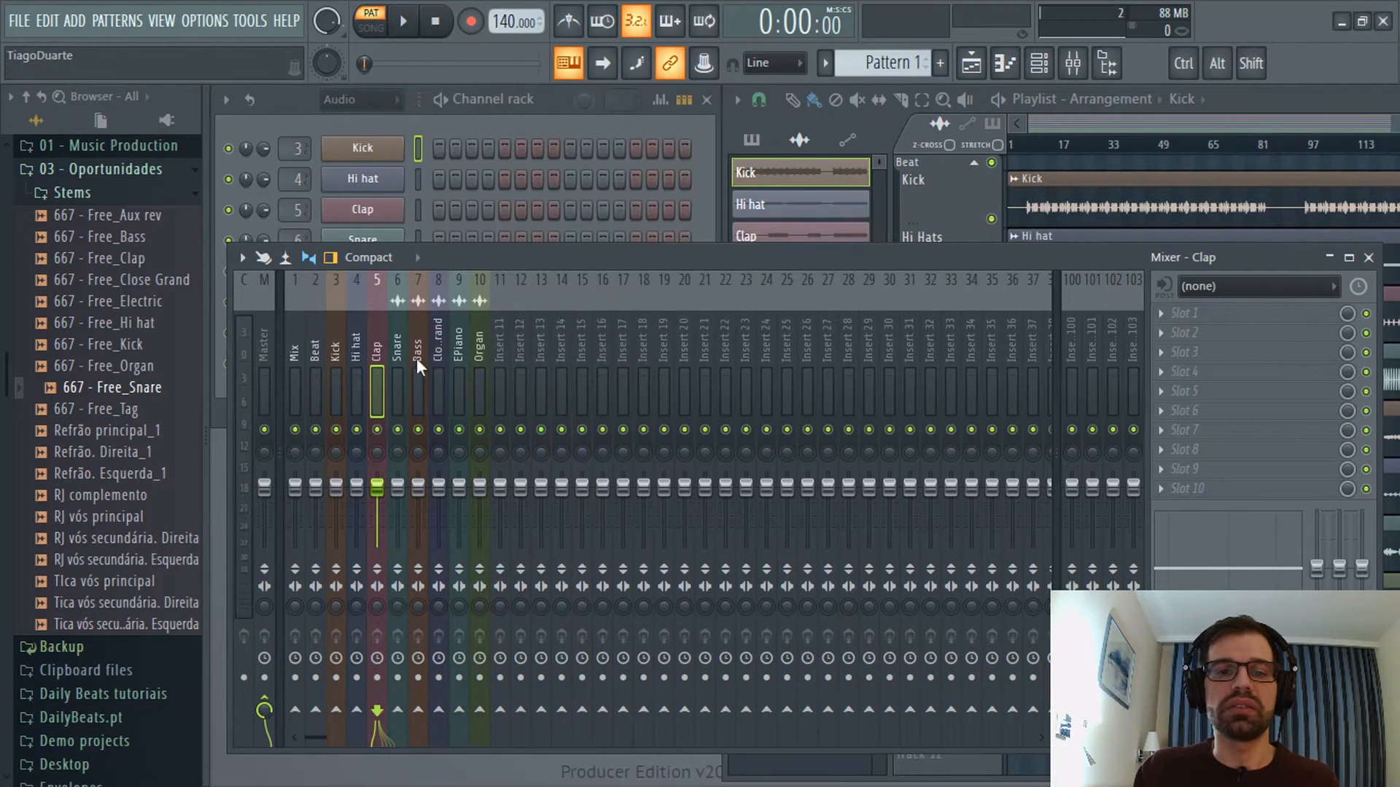
double_click(396, 330)
left_click(422, 339)
left_click(413, 117)
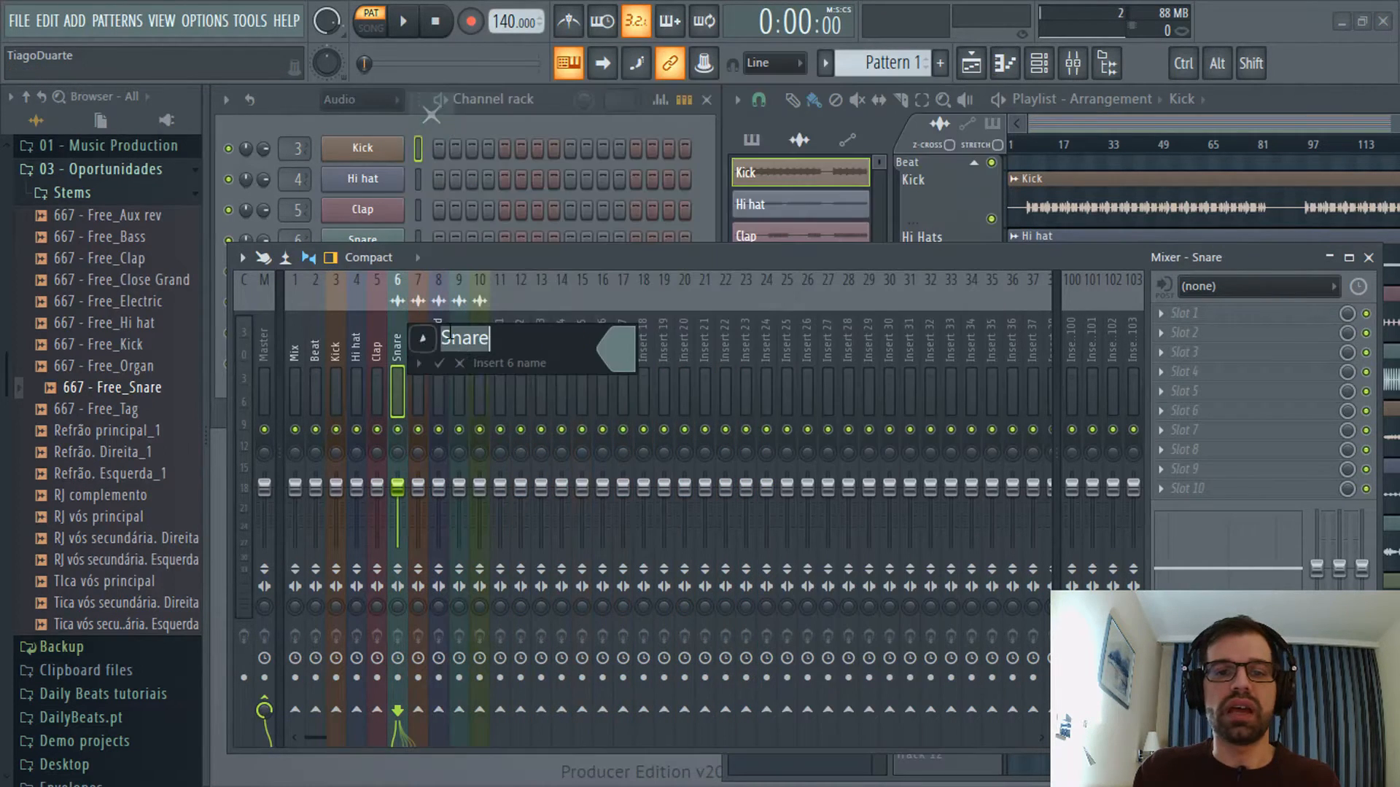
left_click(460, 364)
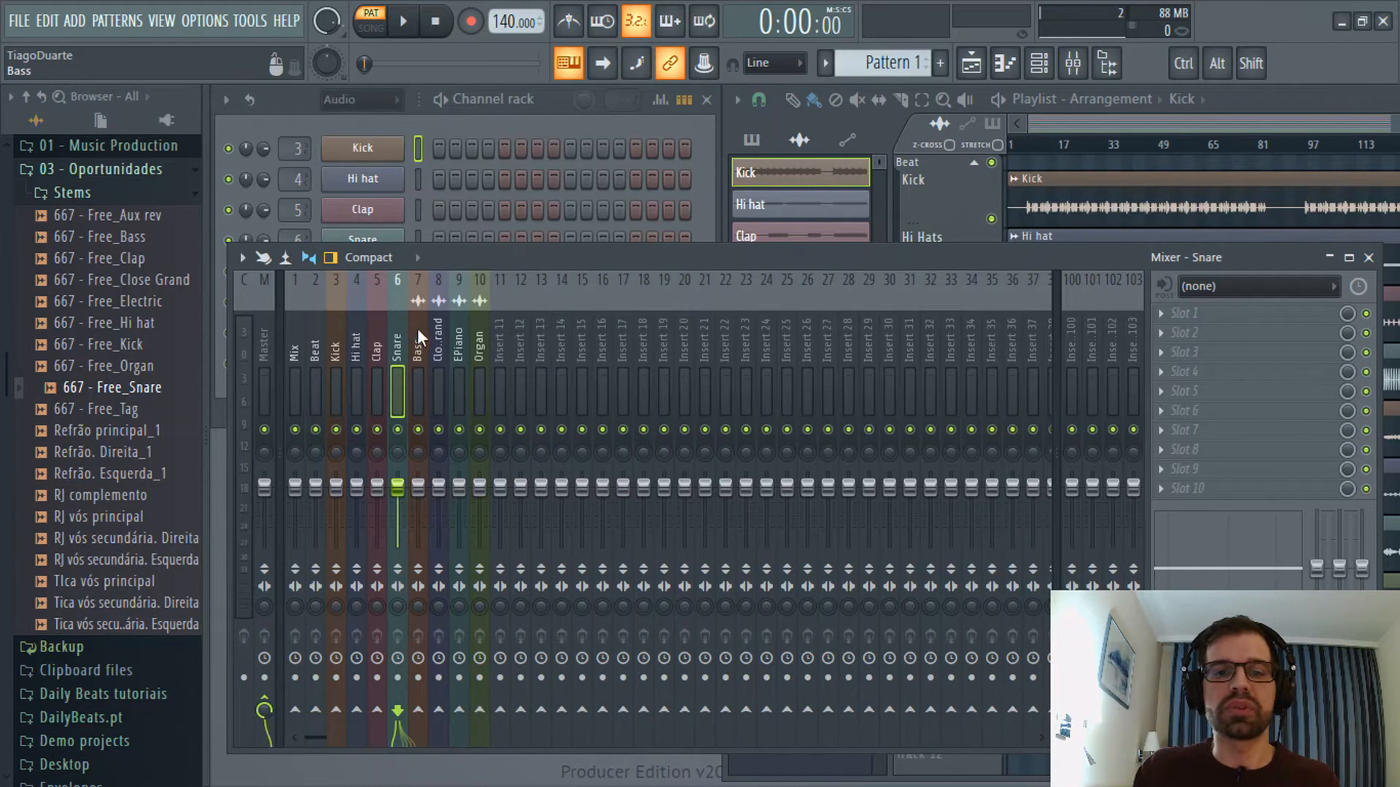
Clear the waveform icons from the Bass and Close Grand mixer tracks.
double_click(418, 328)
left_click(442, 339)
left_click(452, 114)
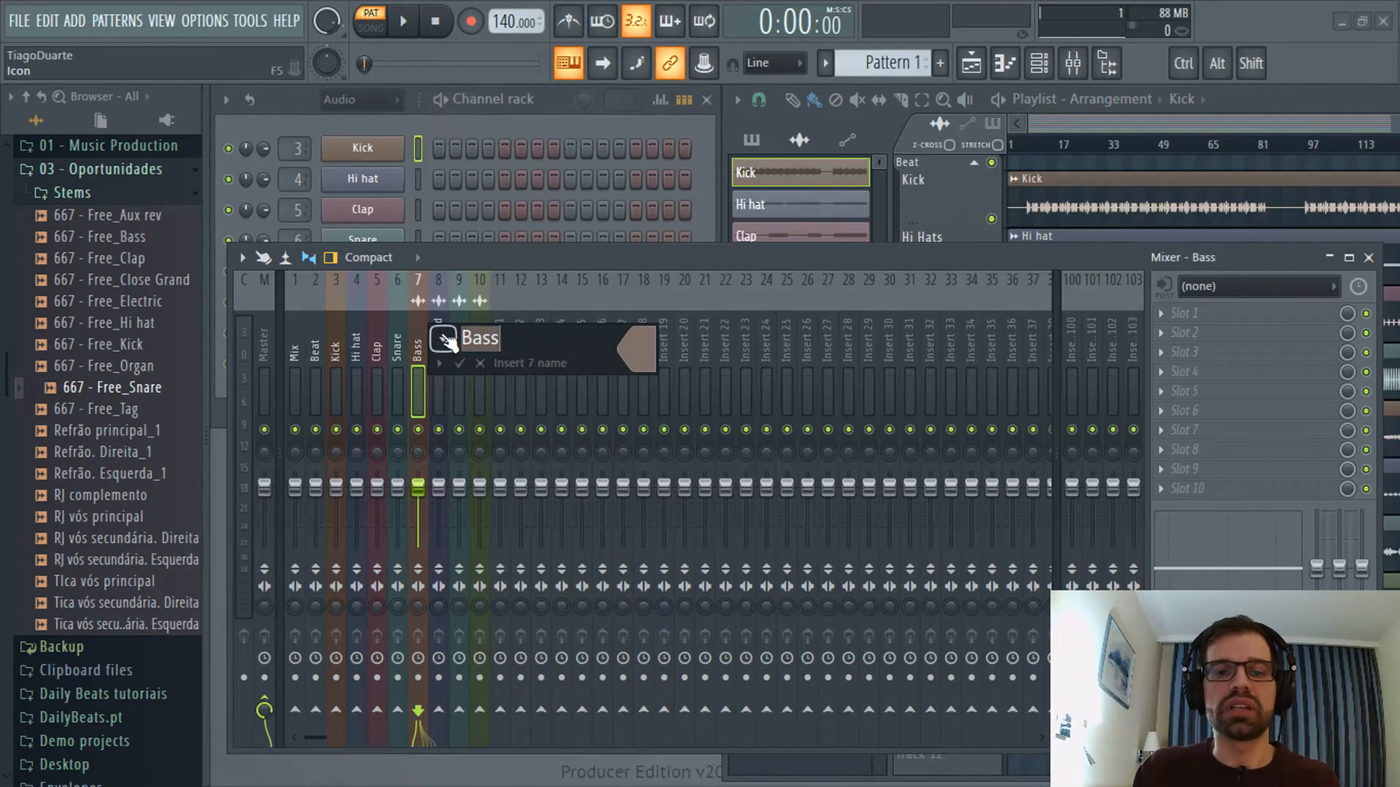
left_click(463, 364)
double_click(436, 334)
left_click(463, 339)
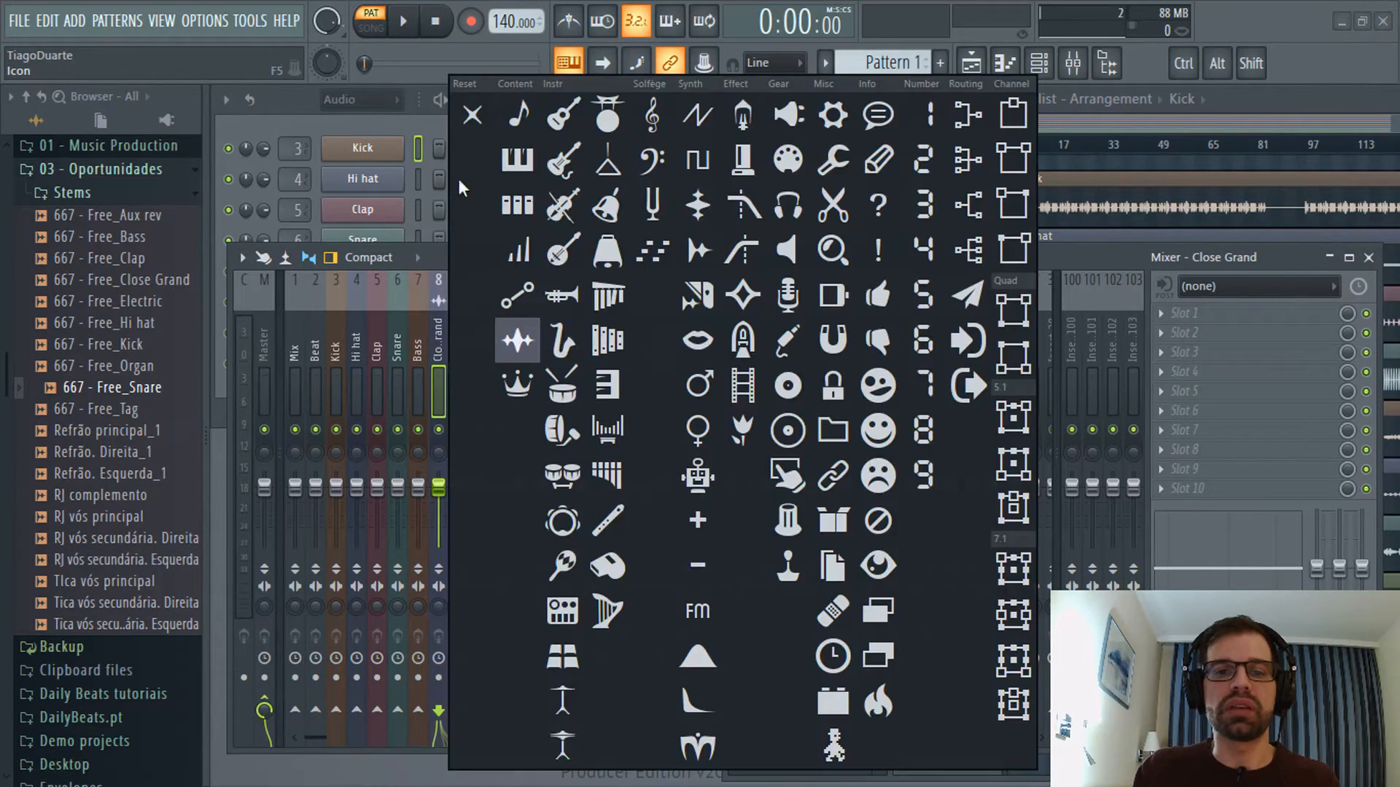
left_click(470, 114)
left_click(480, 363)
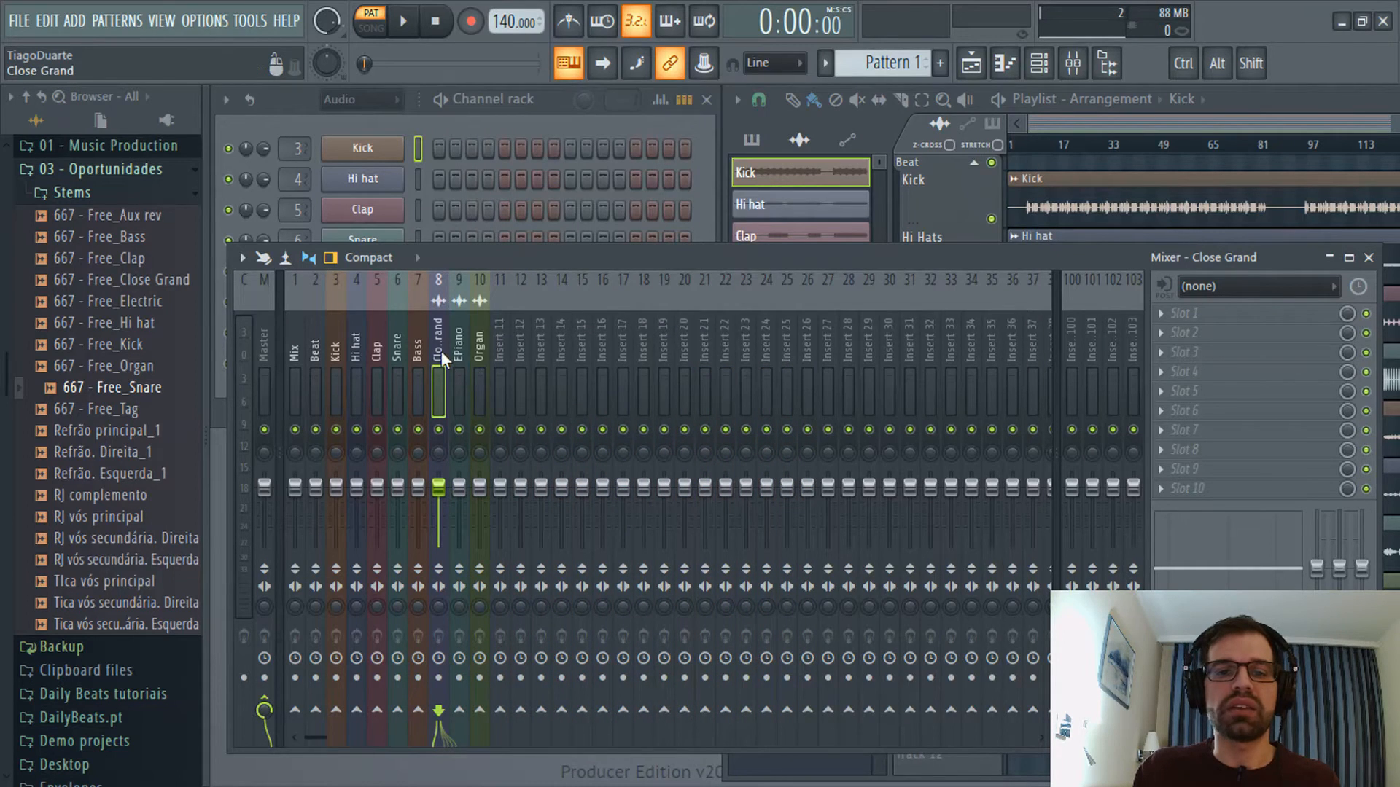
double_click(441, 351)
left_click(463, 339)
left_click(469, 115)
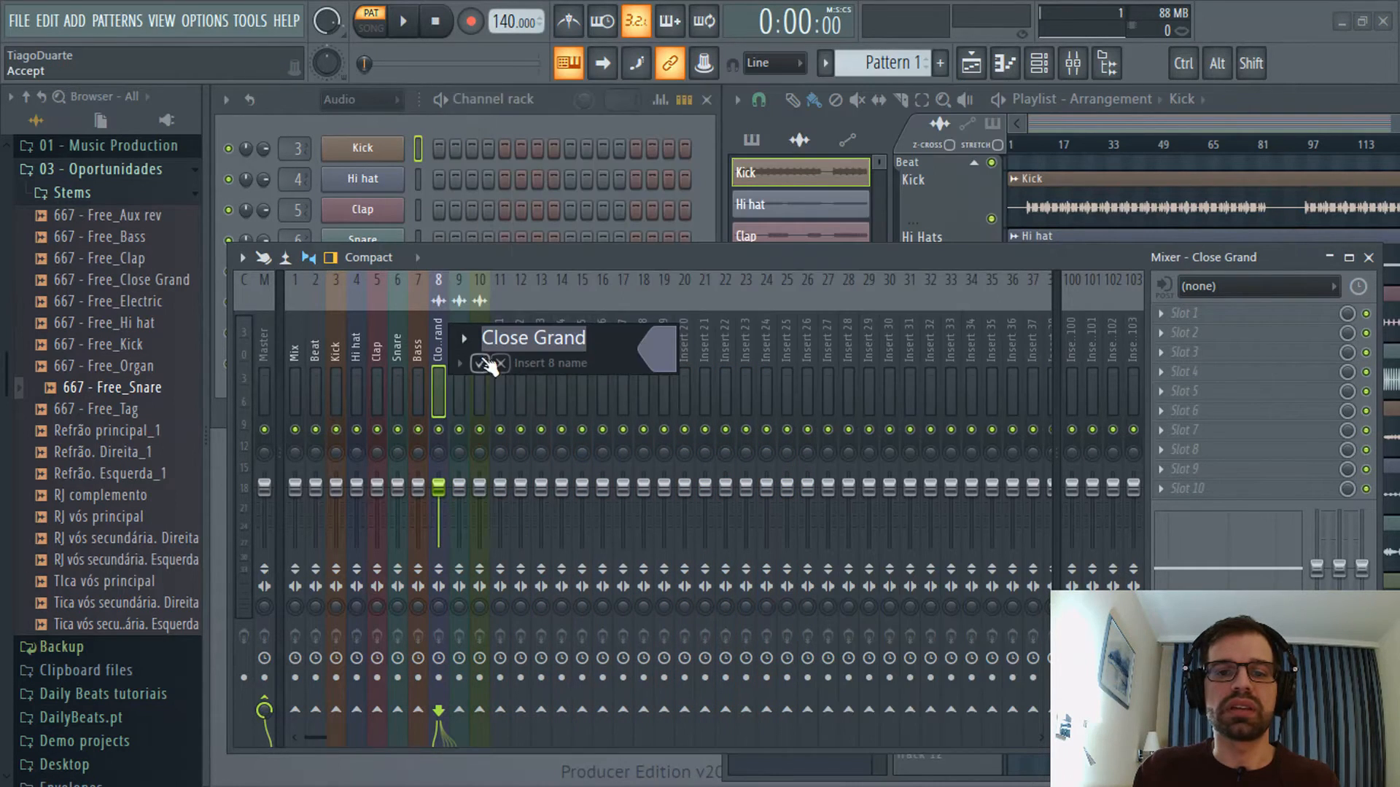
left_click(480, 364)
Remove the waveform icons from the EPiano and Organ mixer tracks.
double_click(461, 337)
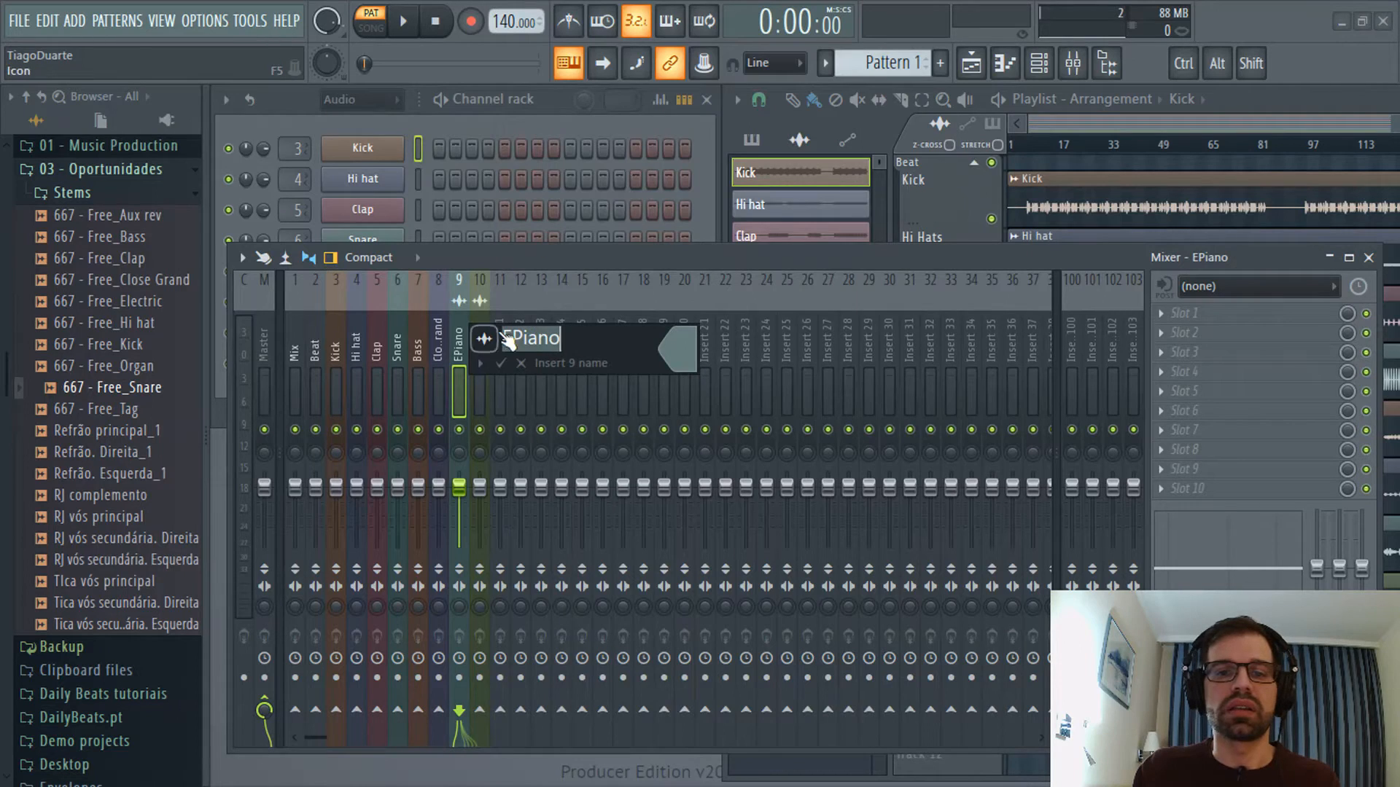
left_click(484, 338)
left_click(490, 115)
left_click(503, 363)
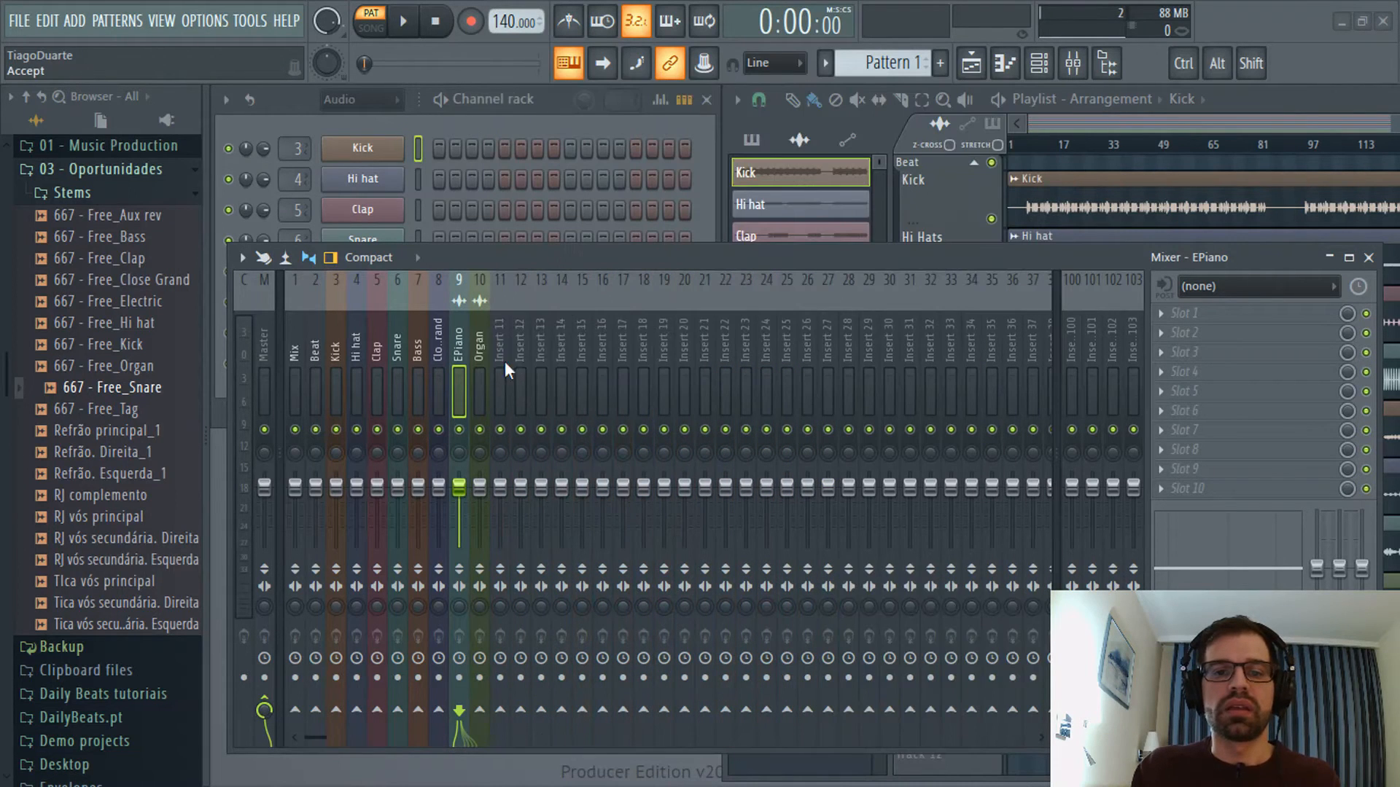
double_click(476, 336)
left_click(504, 338)
left_click(514, 115)
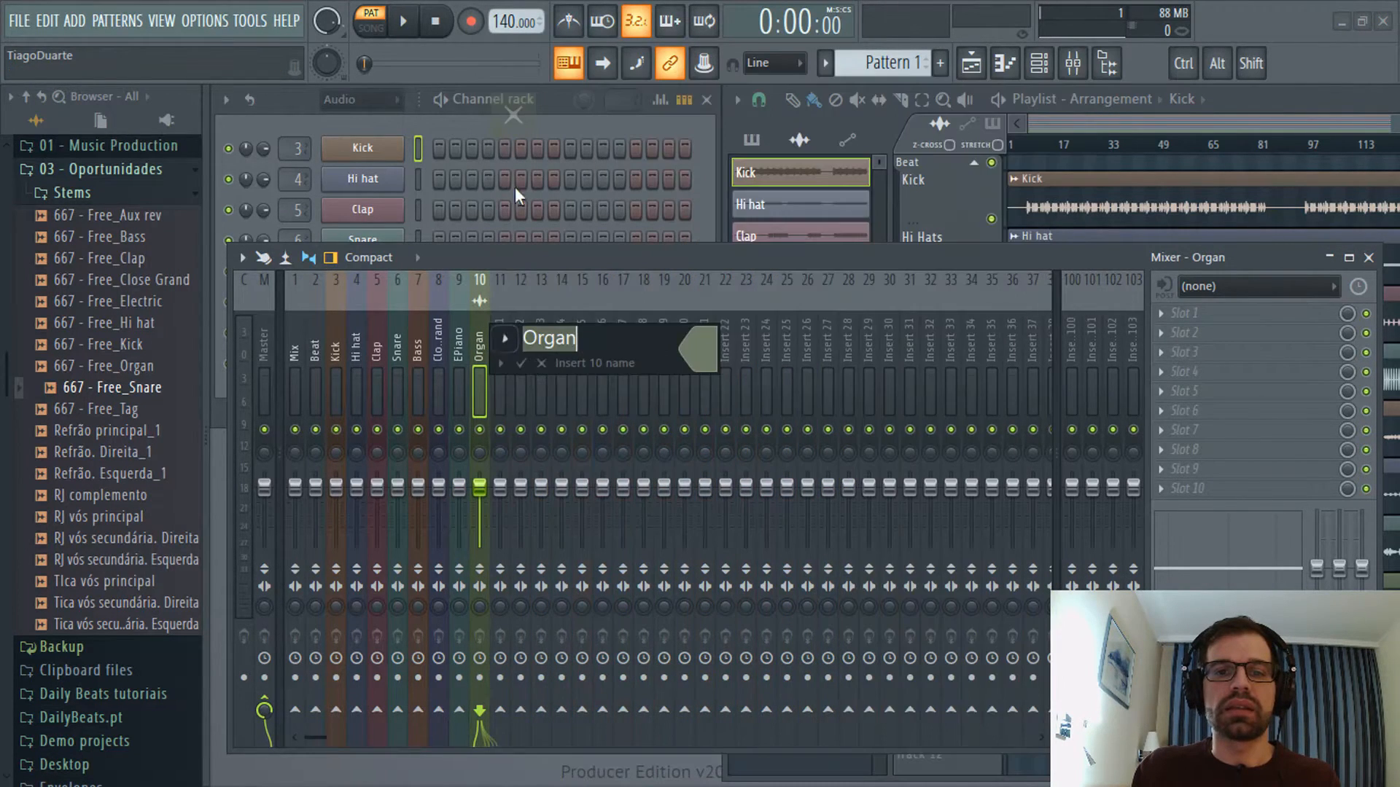
left_click(521, 364)
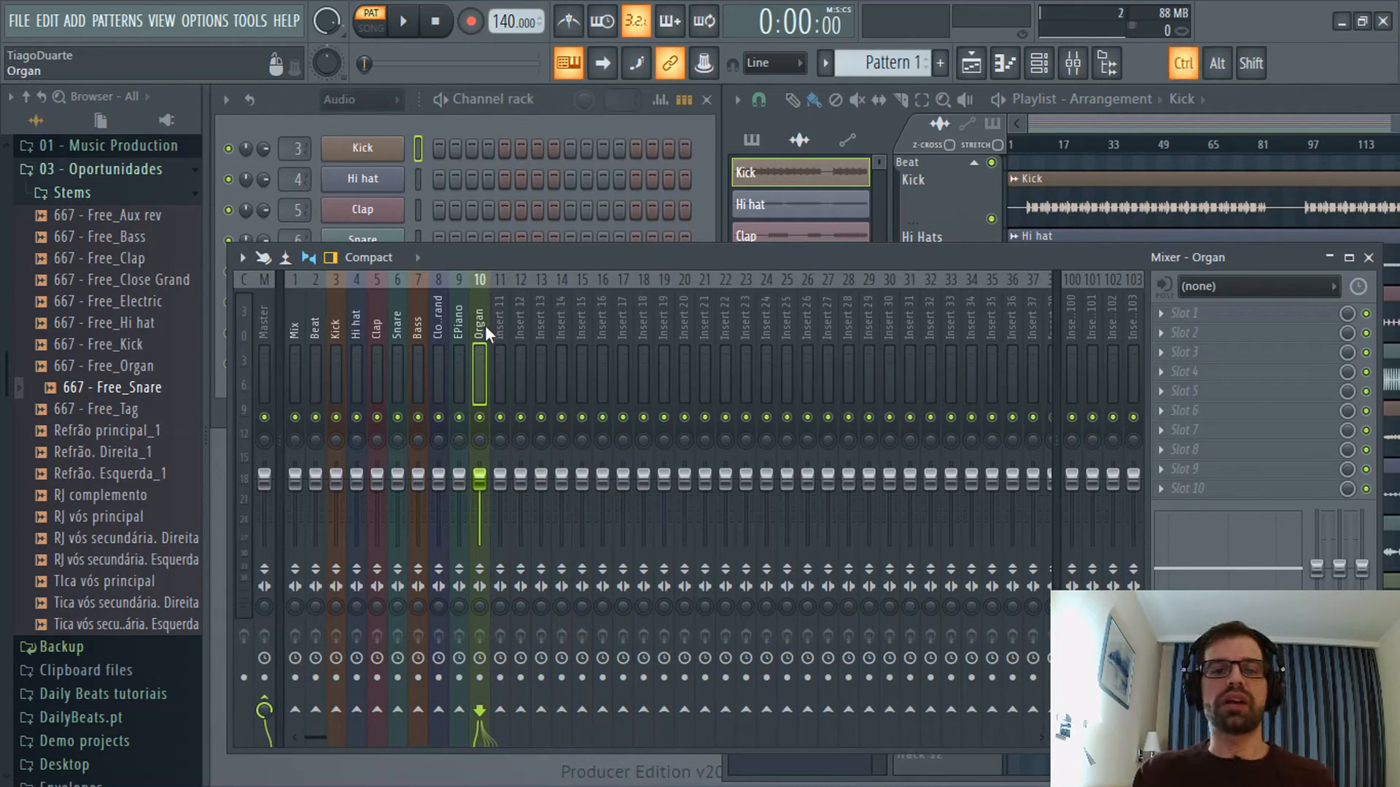
Select the mixer tracks from Kick through Organ and route them only to the Beat track.
left_click_drag(484, 325, 327, 339)
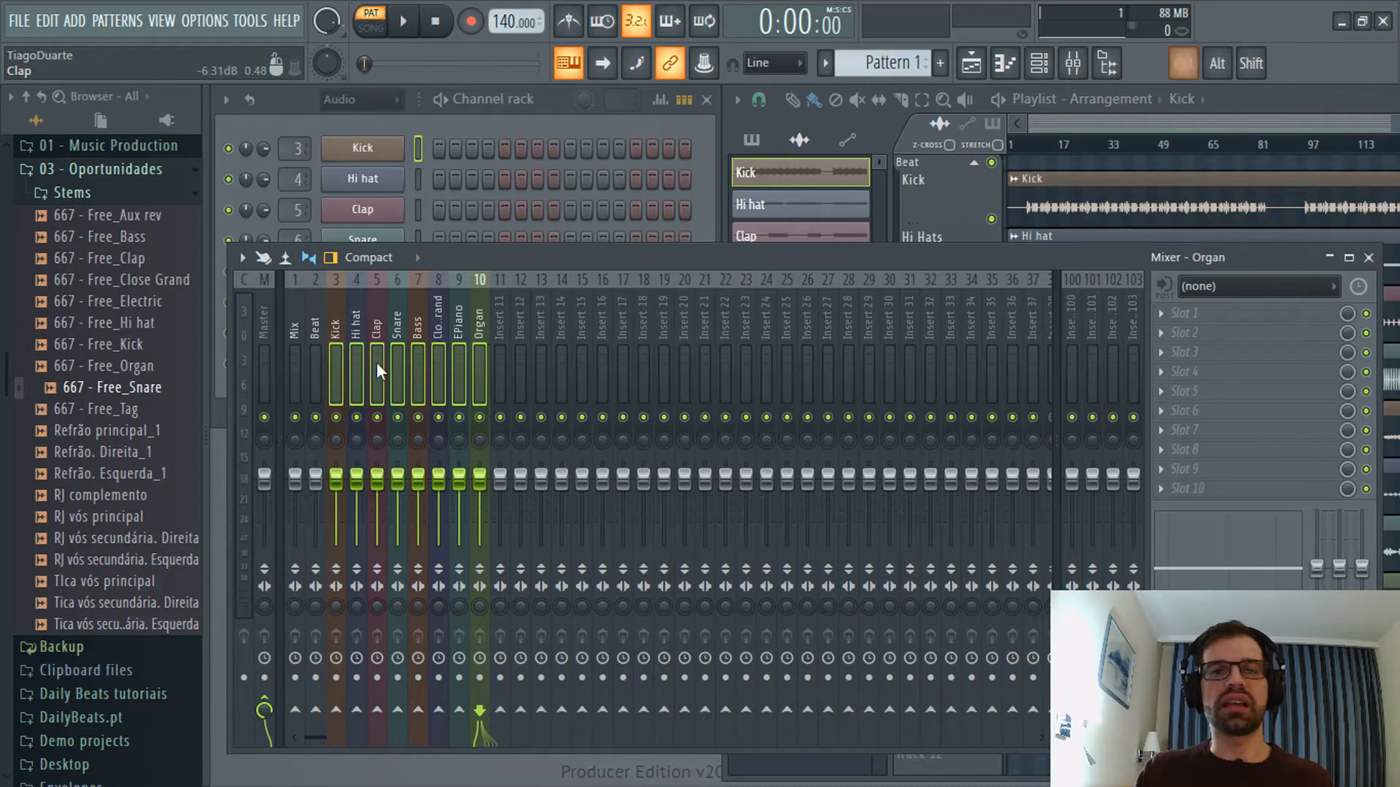
right_click(318, 712)
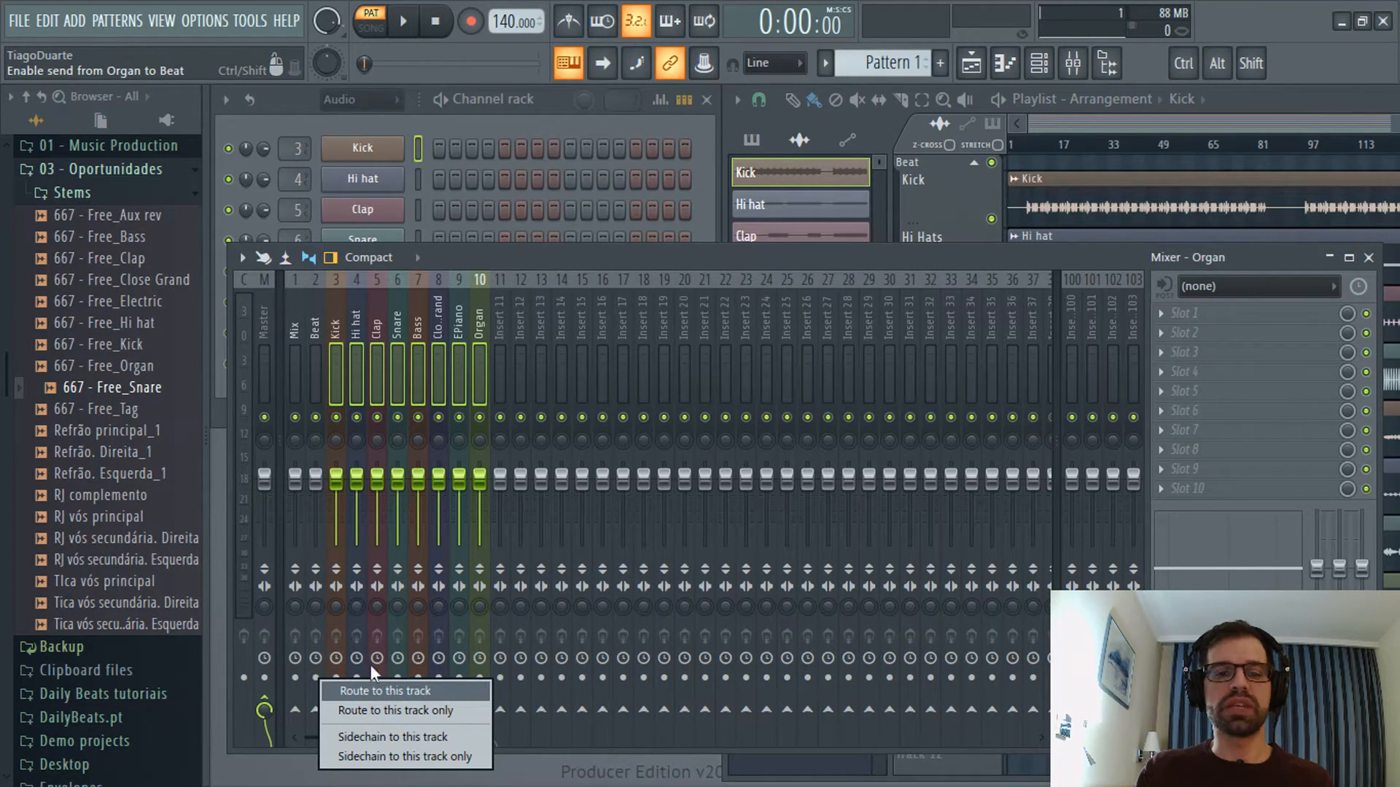
left_click(387, 710)
Route the Beat mixer track only to the Mix track and select Mix to check its routing.
left_click(313, 325)
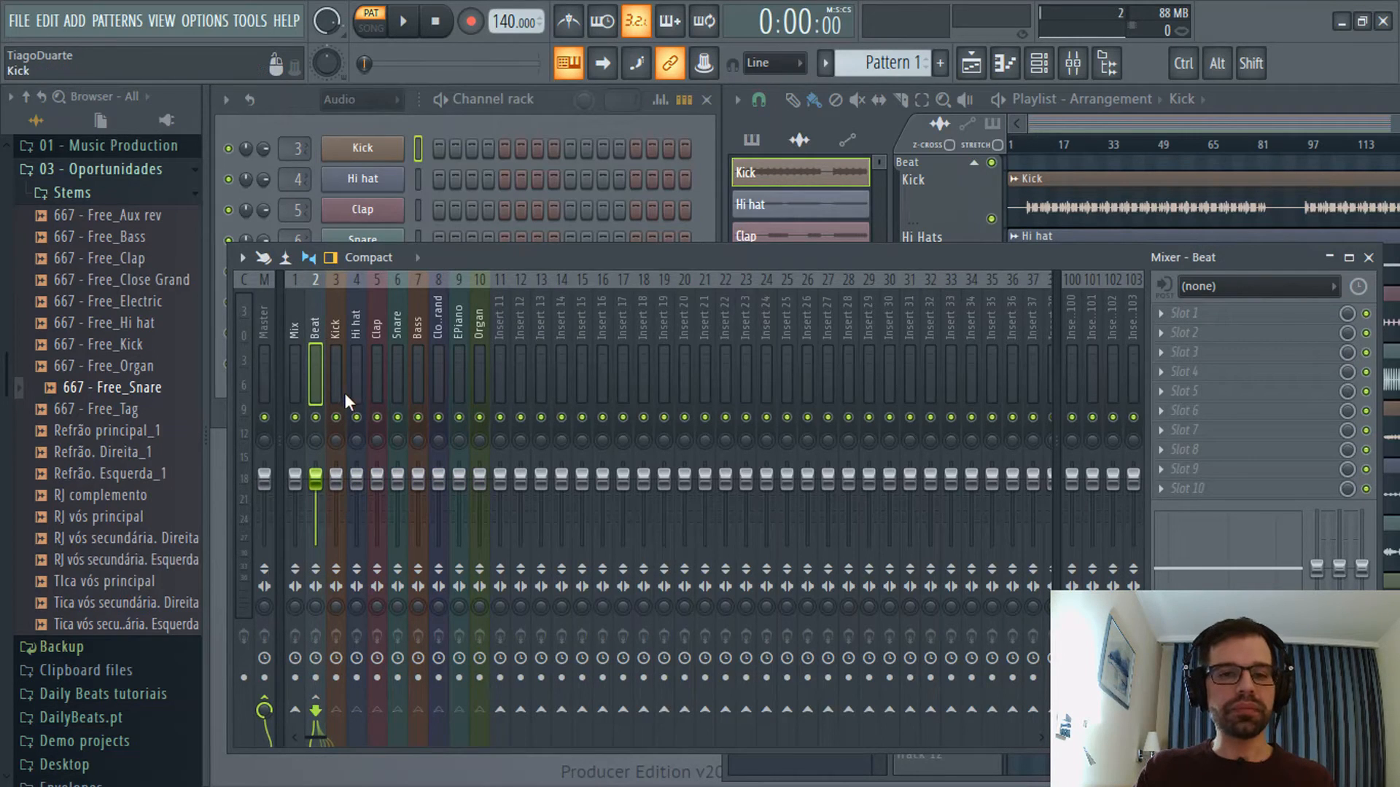
right_click(299, 710)
left_click(393, 711)
left_click(294, 325)
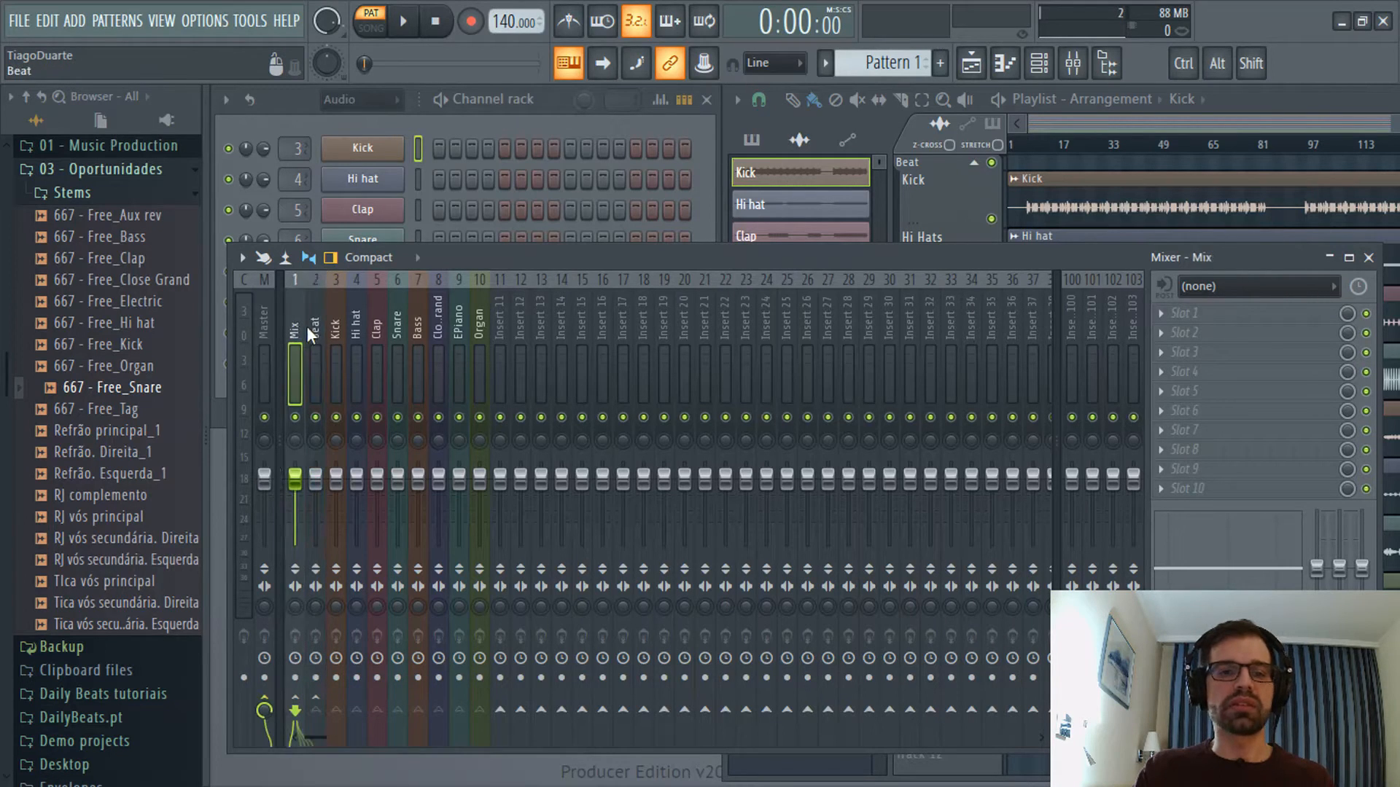
Pull the Beat track's fader down and play the song from about bar 58 to test the routing.
left_click_drag(315, 478, 315, 543)
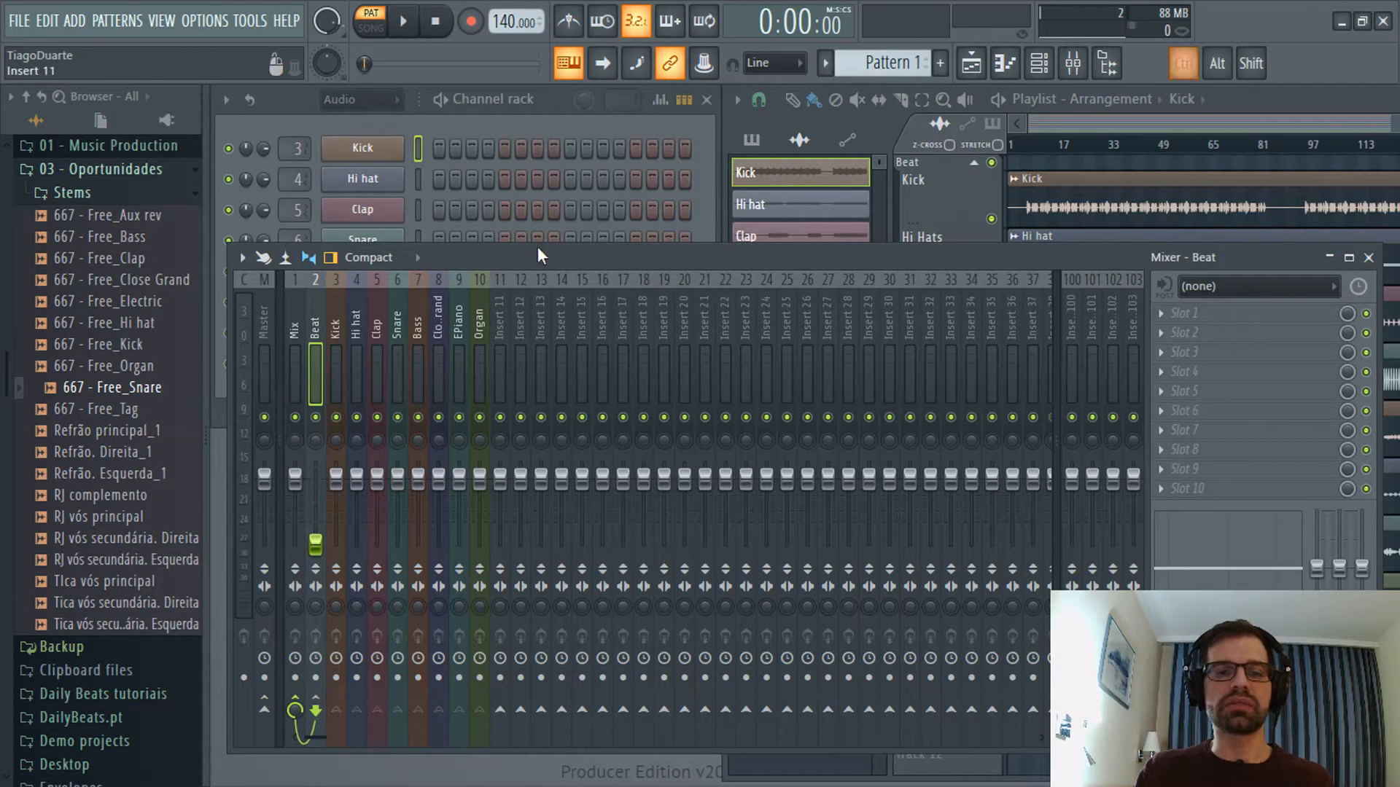
left_click(1210, 102)
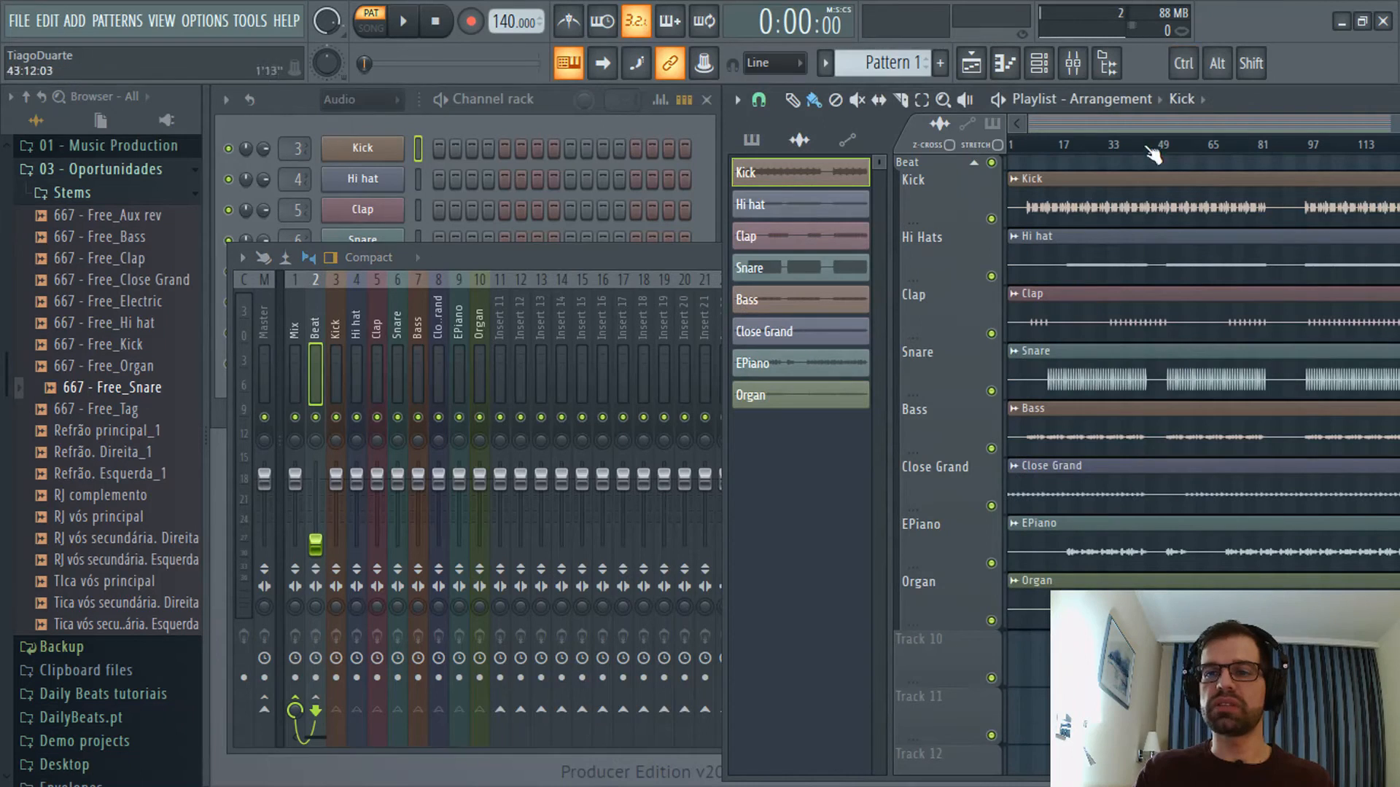
left_click(1187, 146)
key("space")
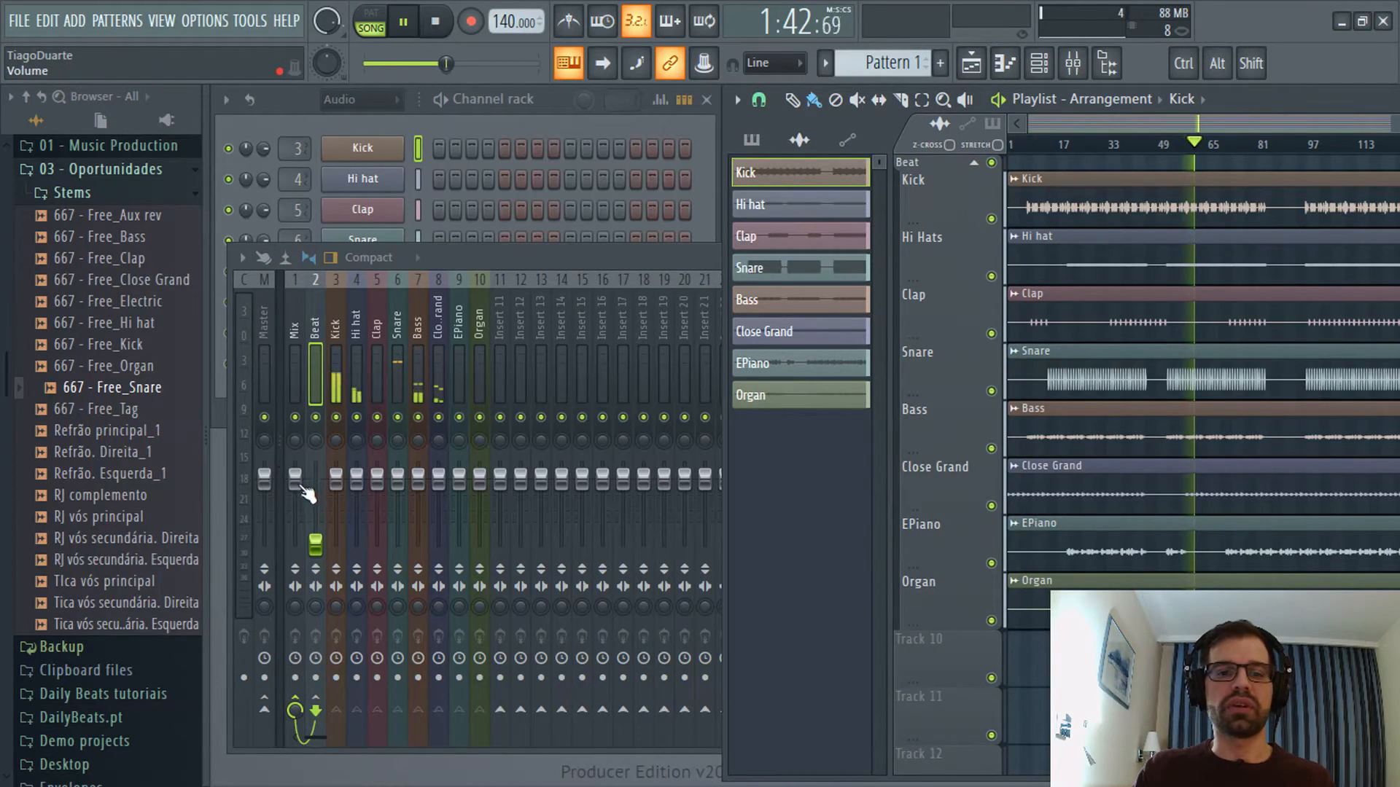
Lower the Mix fader and reset the Beat fader to test the routing during playback, and stop the song.
left_click_drag(302, 489, 307, 552)
right_click(308, 549)
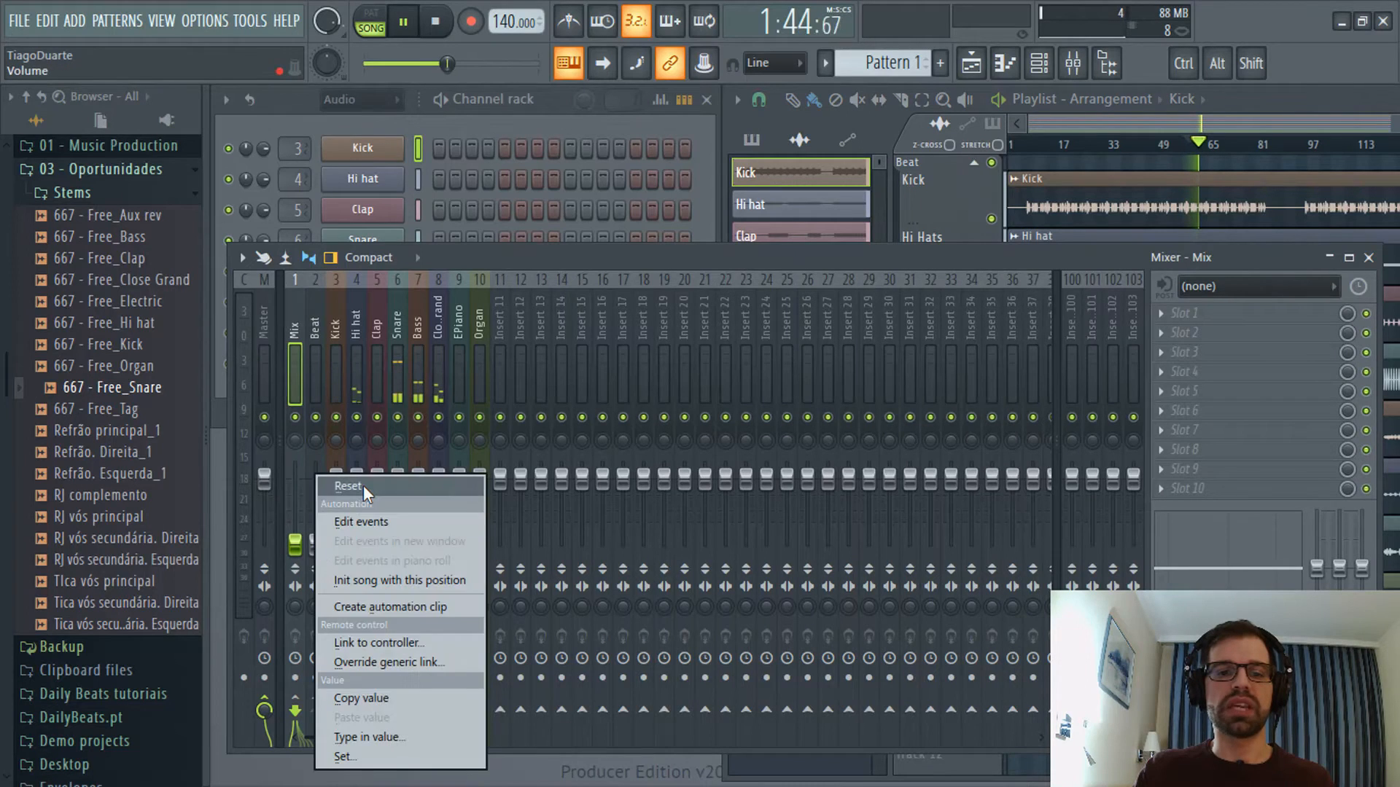
key("Escape")
left_click(316, 318)
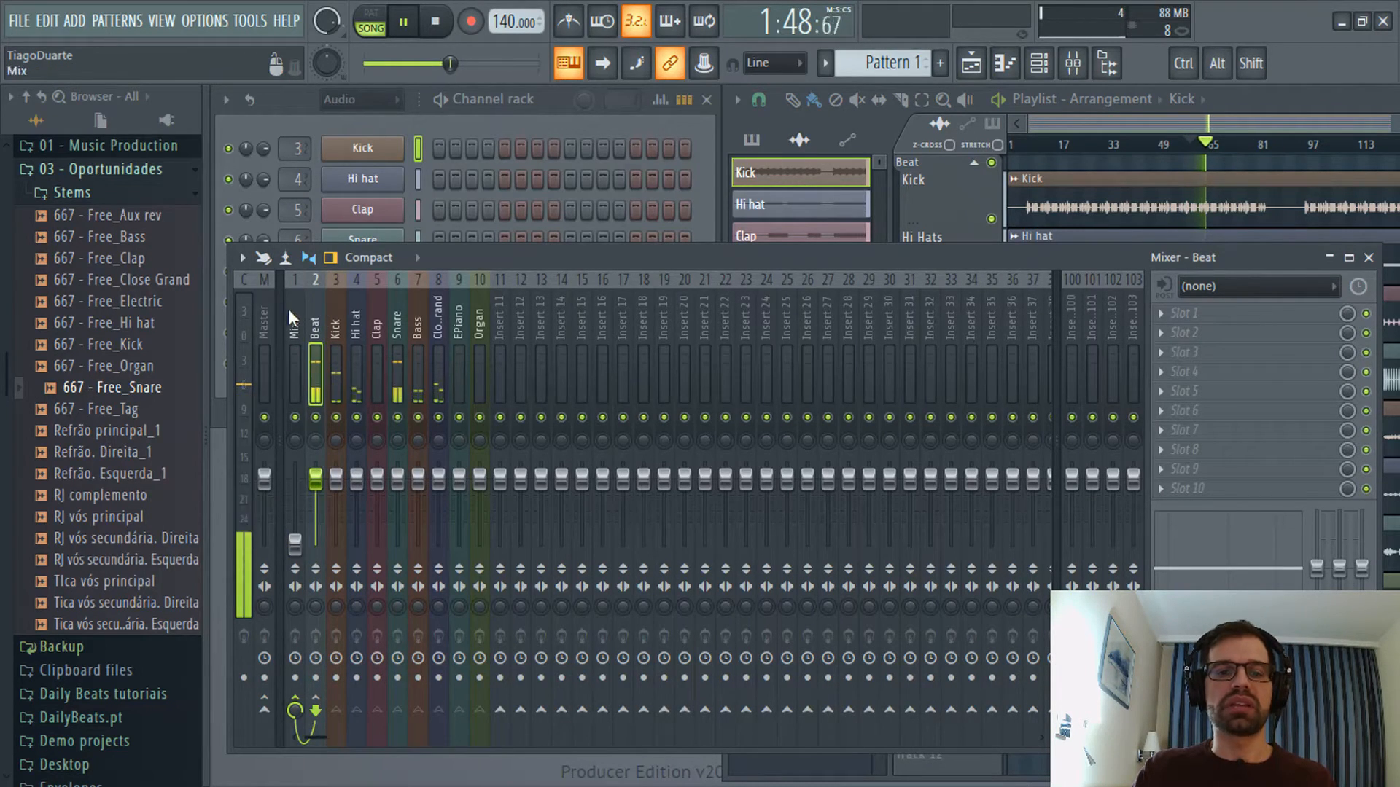
left_click(294, 320)
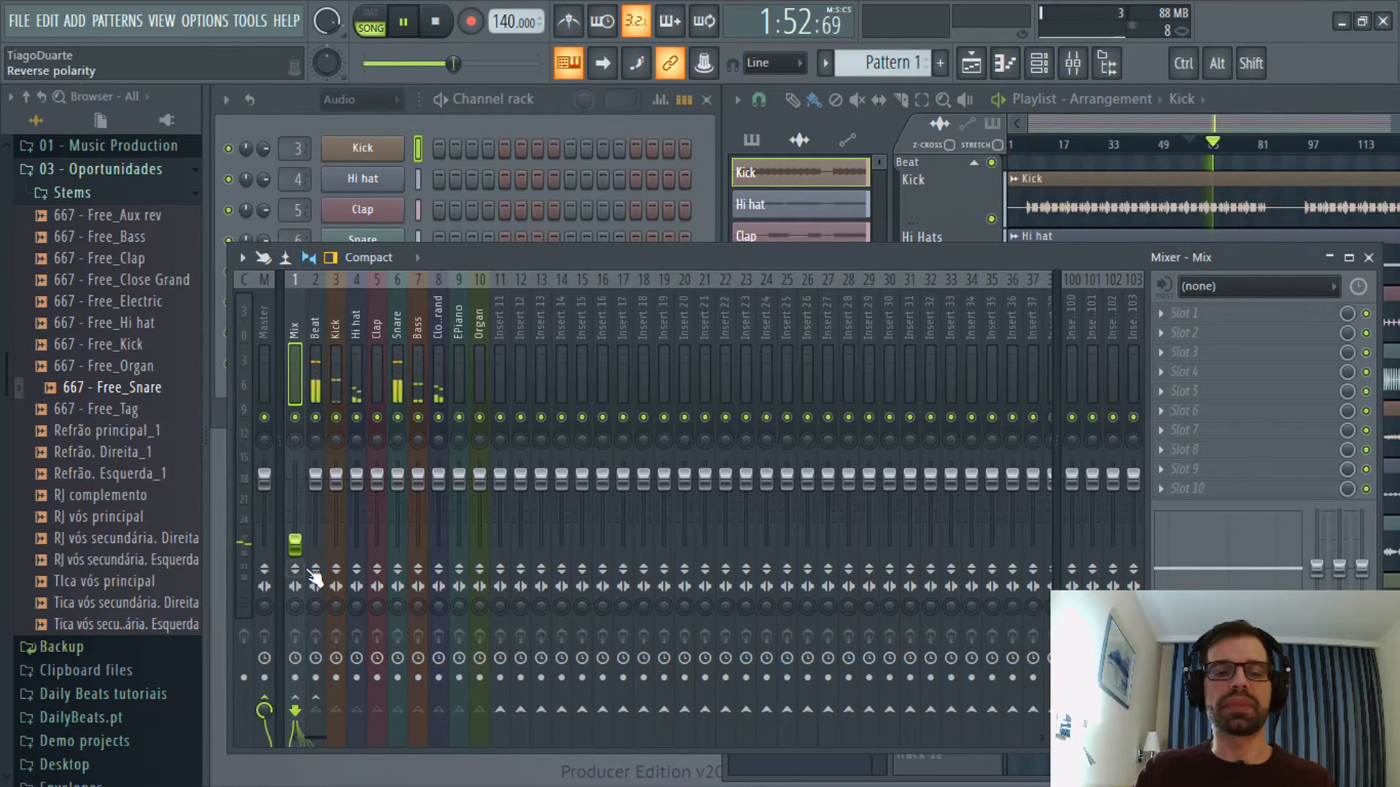
key("space")
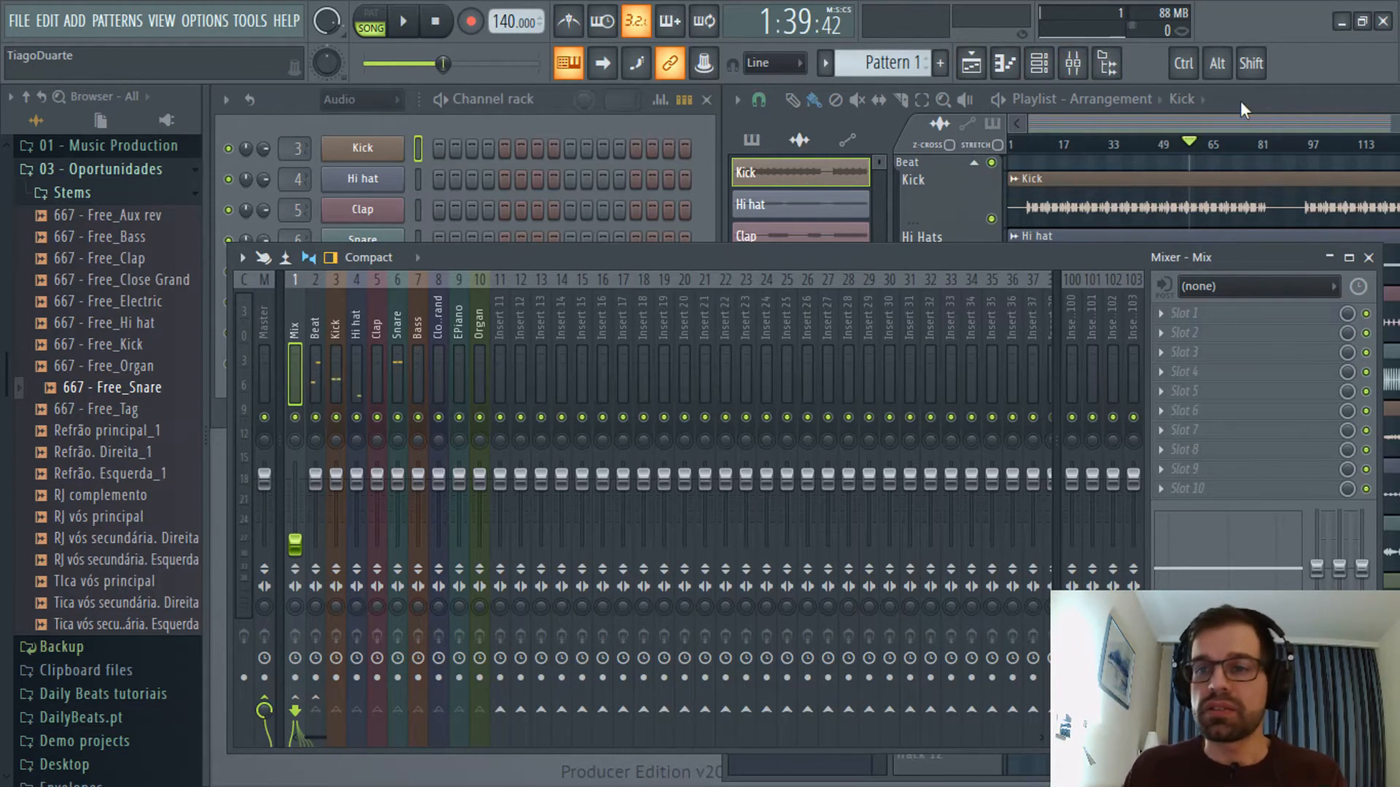
Maximize the playlist, and collapse and re-expand the Beat track group.
left_click(1297, 103)
left_click_drag(1297, 103, 987, 108)
double_click(987, 107)
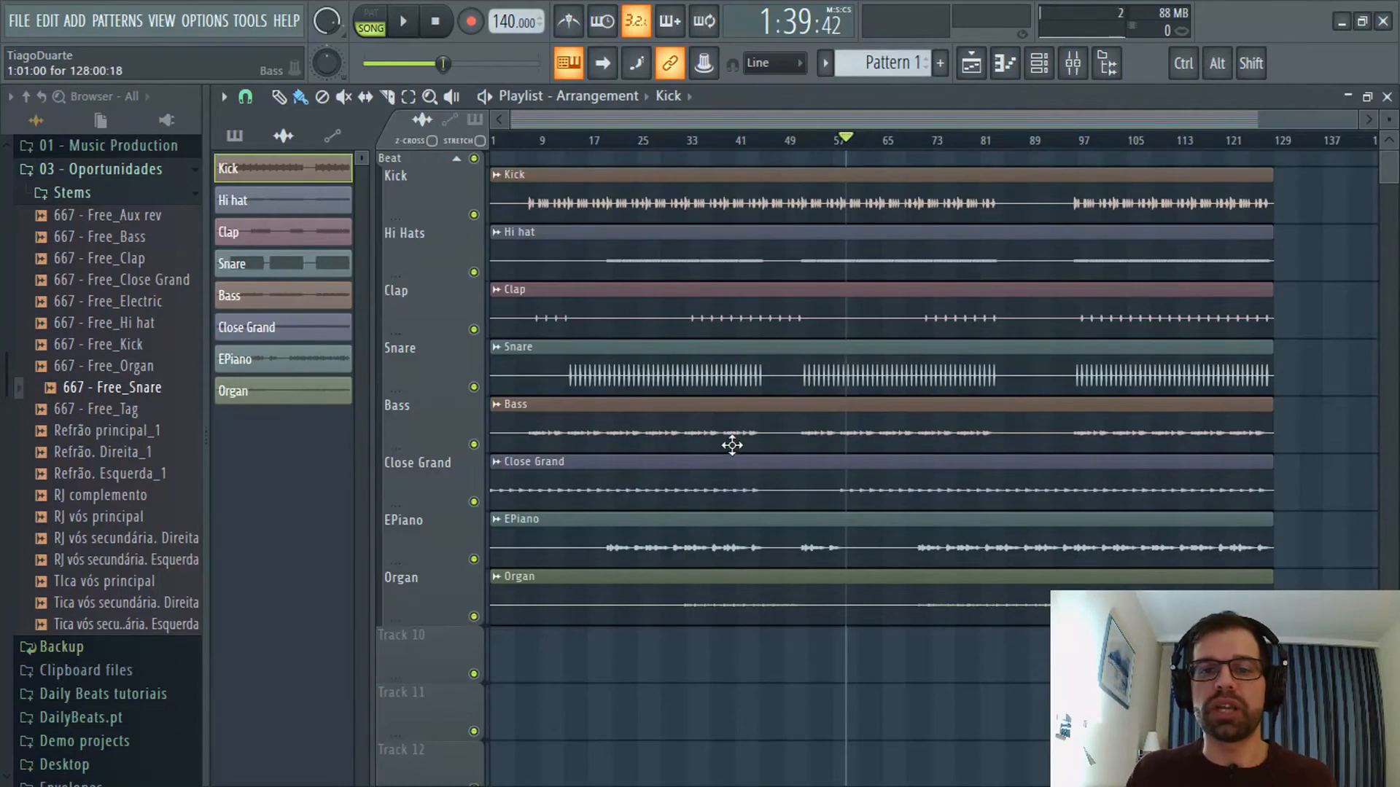
left_click(457, 158)
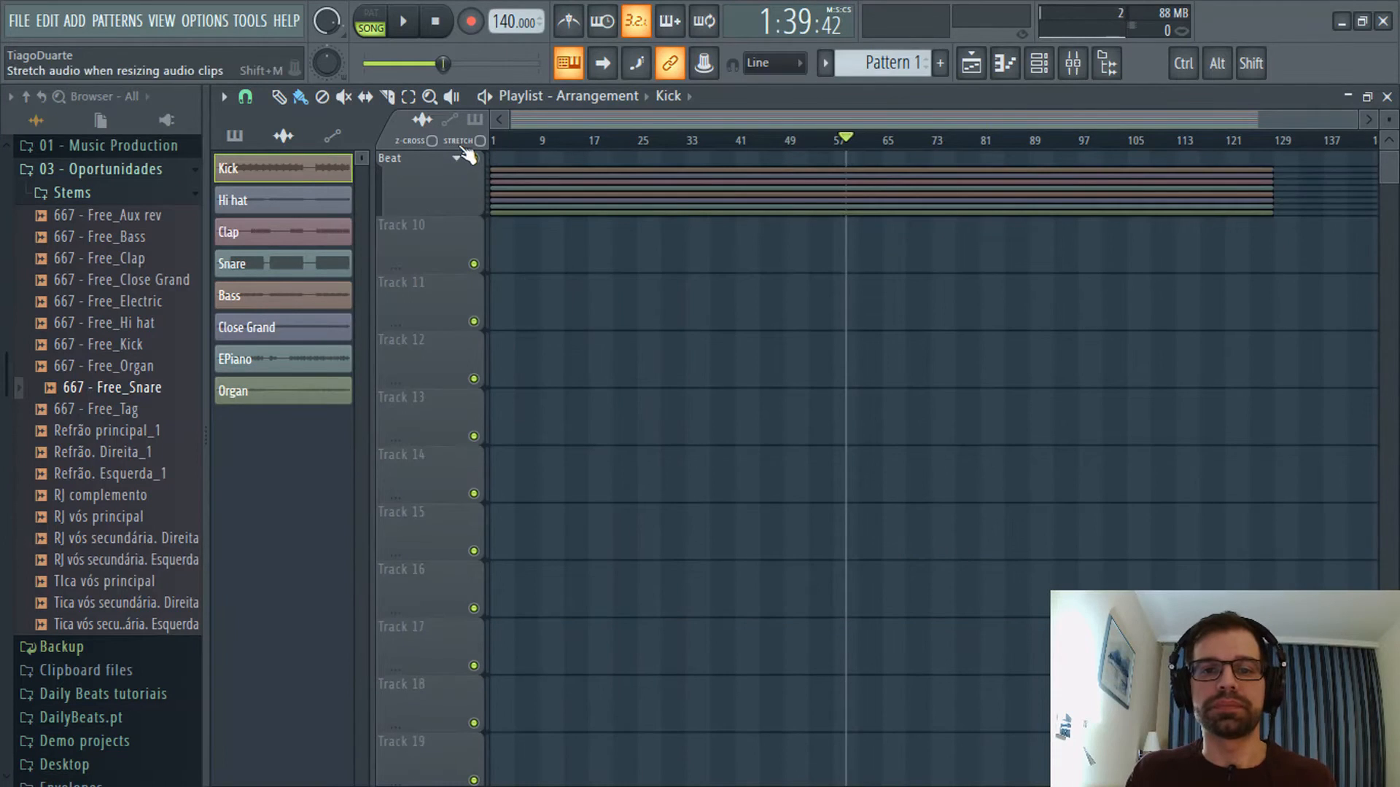
left_click(458, 158)
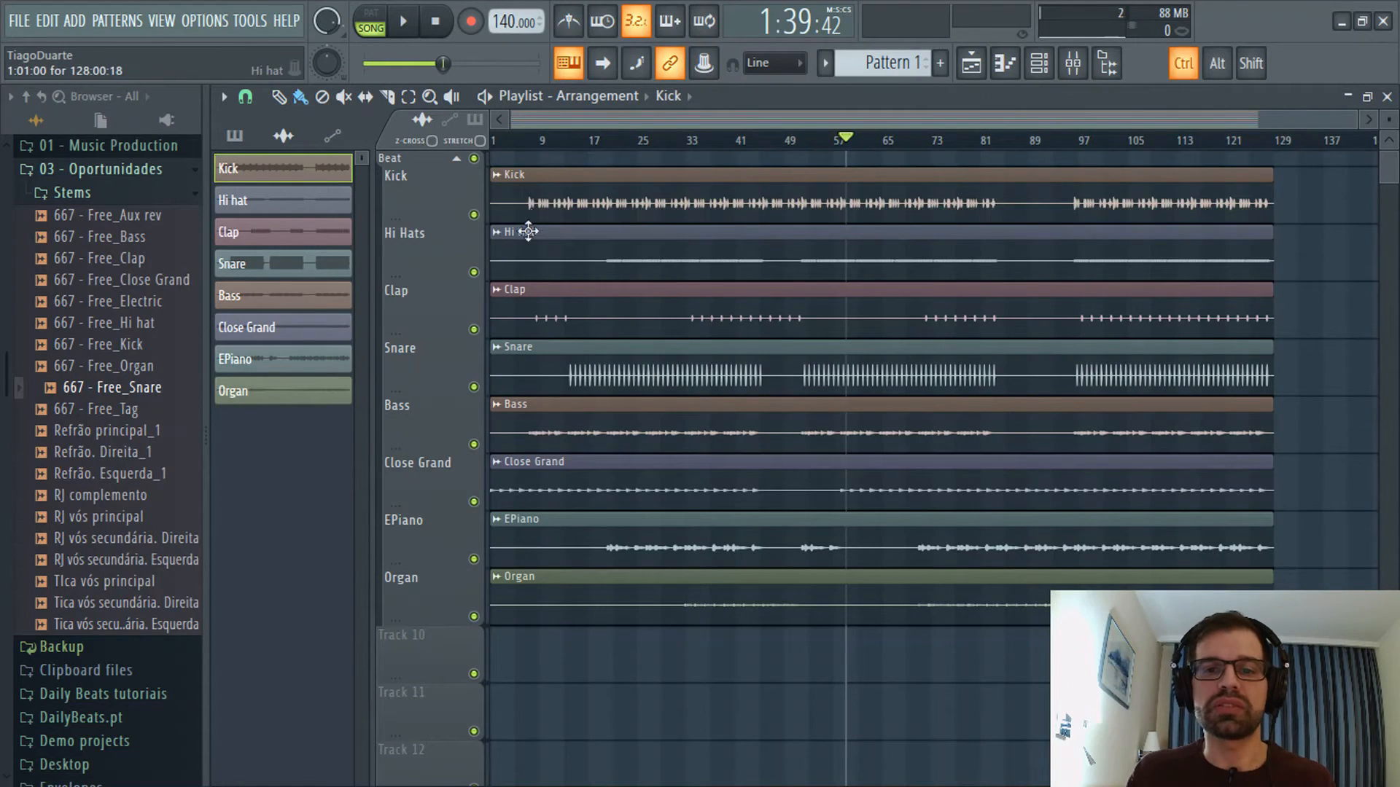
Set the project tempo to 88 BPM.
scroll(532, 248, "up", 8)
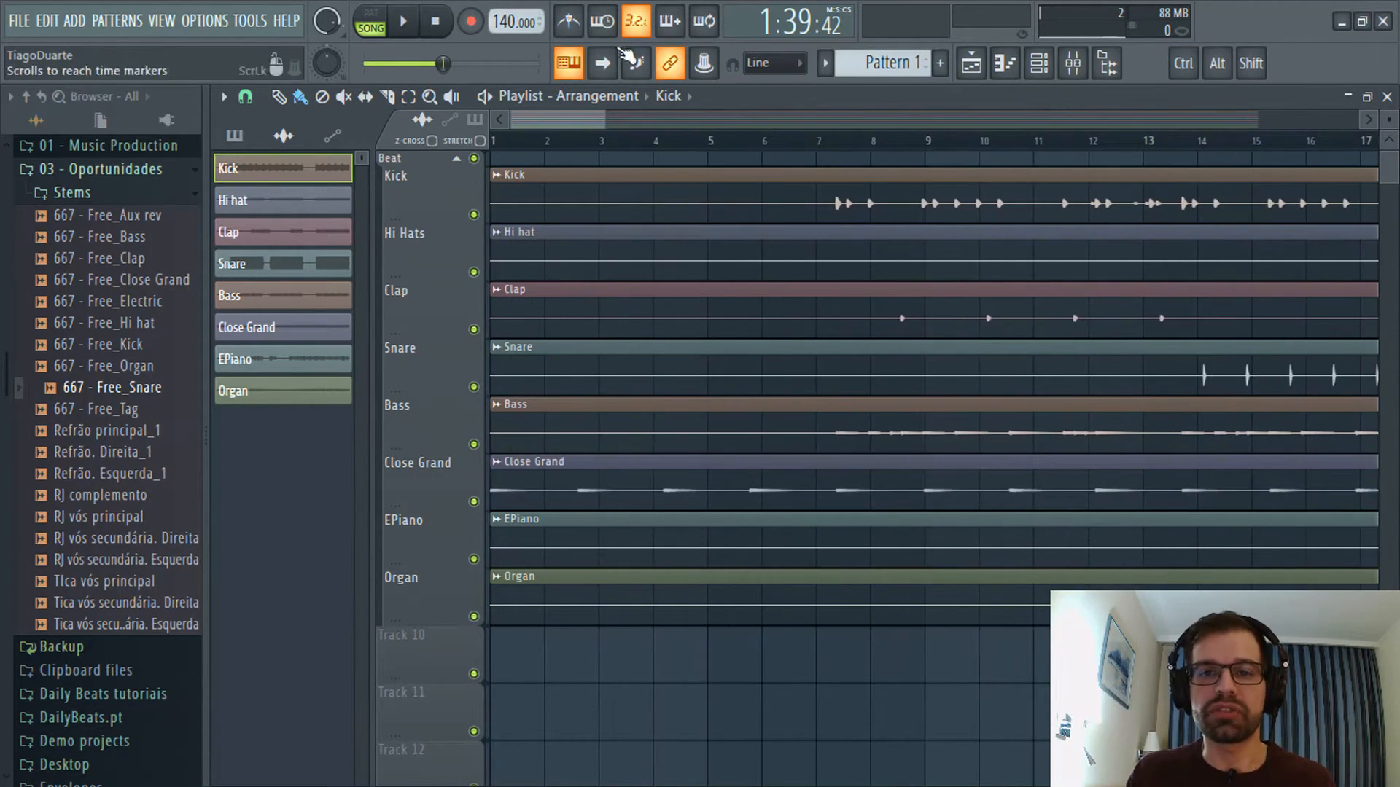
left_click_drag(514, 21, 514, 59)
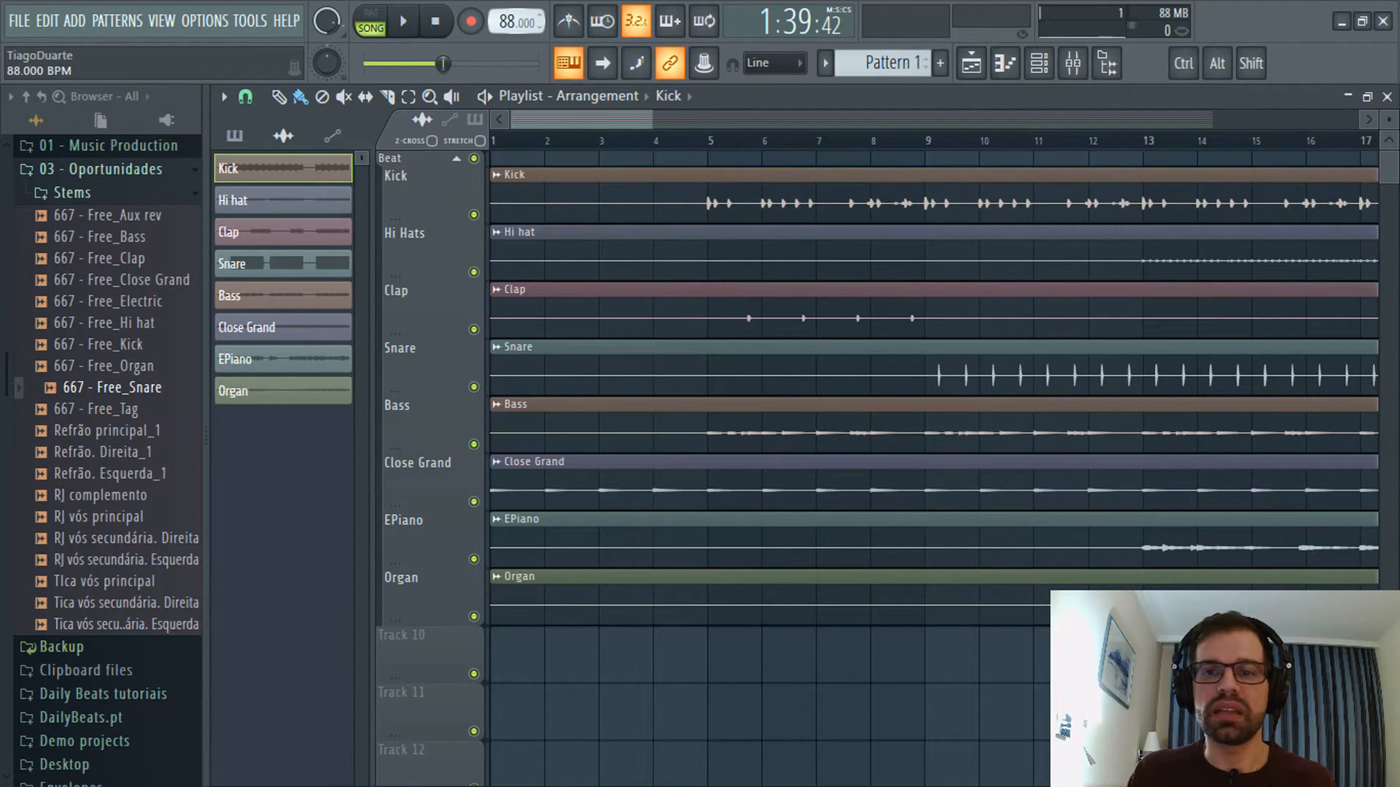
Examine how the Kick hits line up with the grid at bars 5 and 9, and review the whole arrangement.
scroll(669, 253, "up", 3)
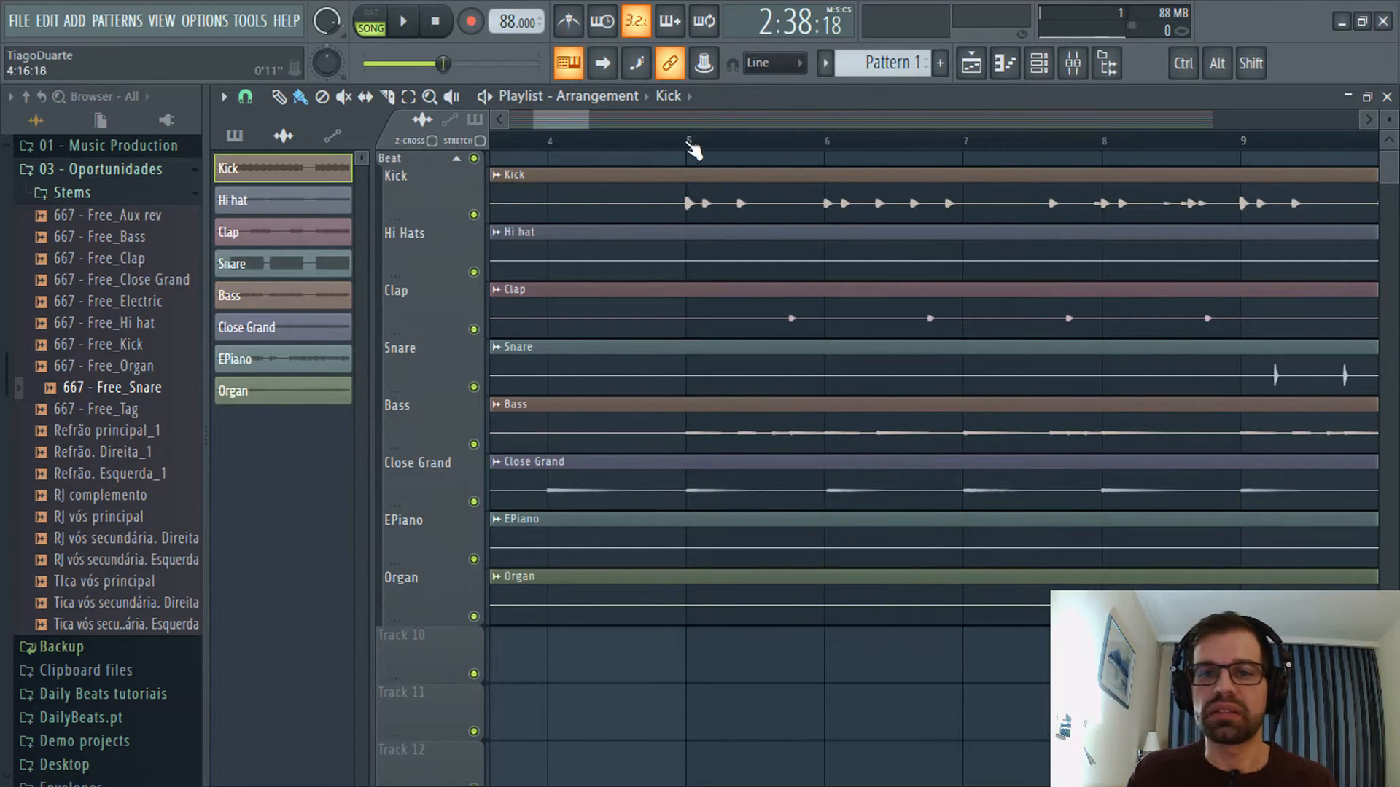
left_click(689, 145)
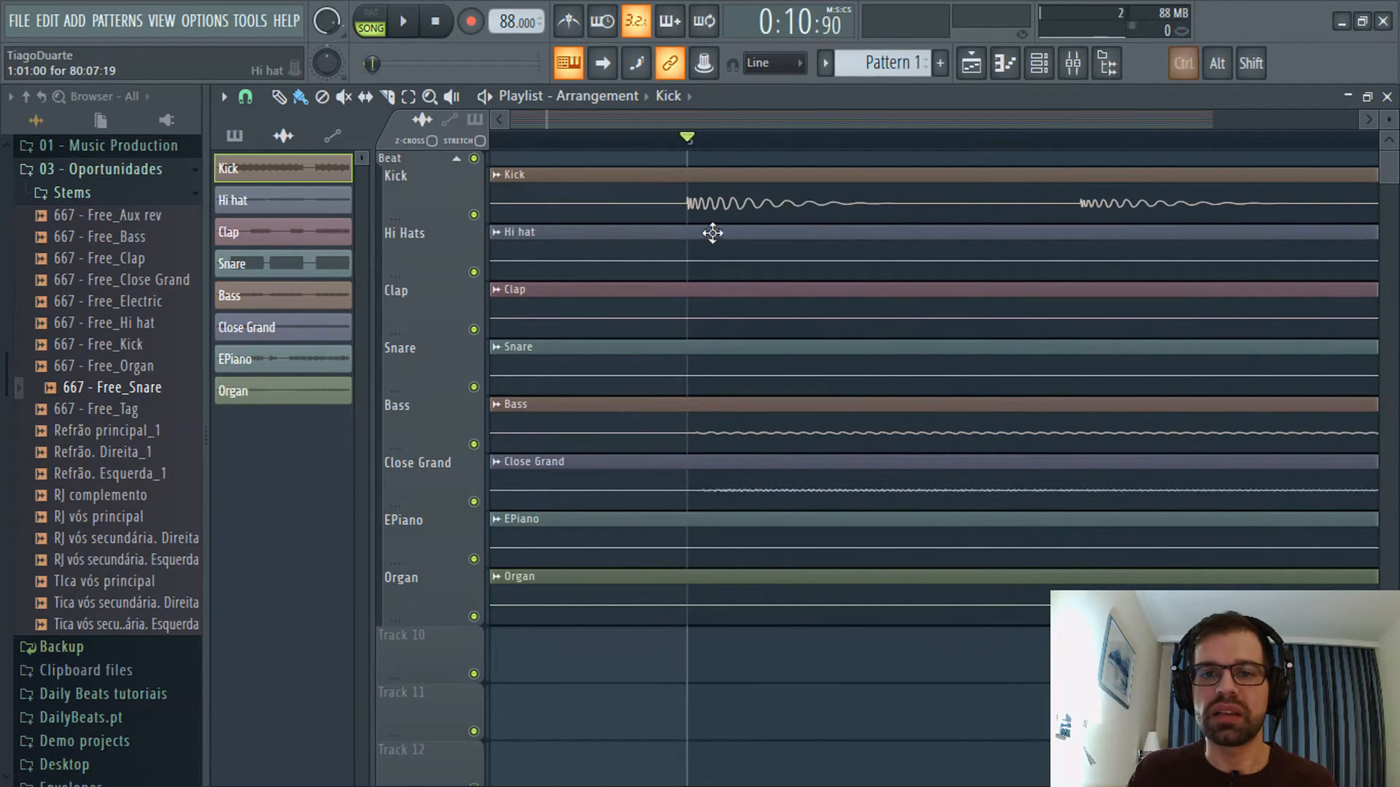
mouse_move(948, 234)
left_mouse_down()
mouse_move(613, 328)
mouse_move(991, 238)
mouse_move(912, 245)
left_mouse_up()
scroll(759, 251, "down", 10)
left_click(899, 145)
scroll(897, 235, "up", 7)
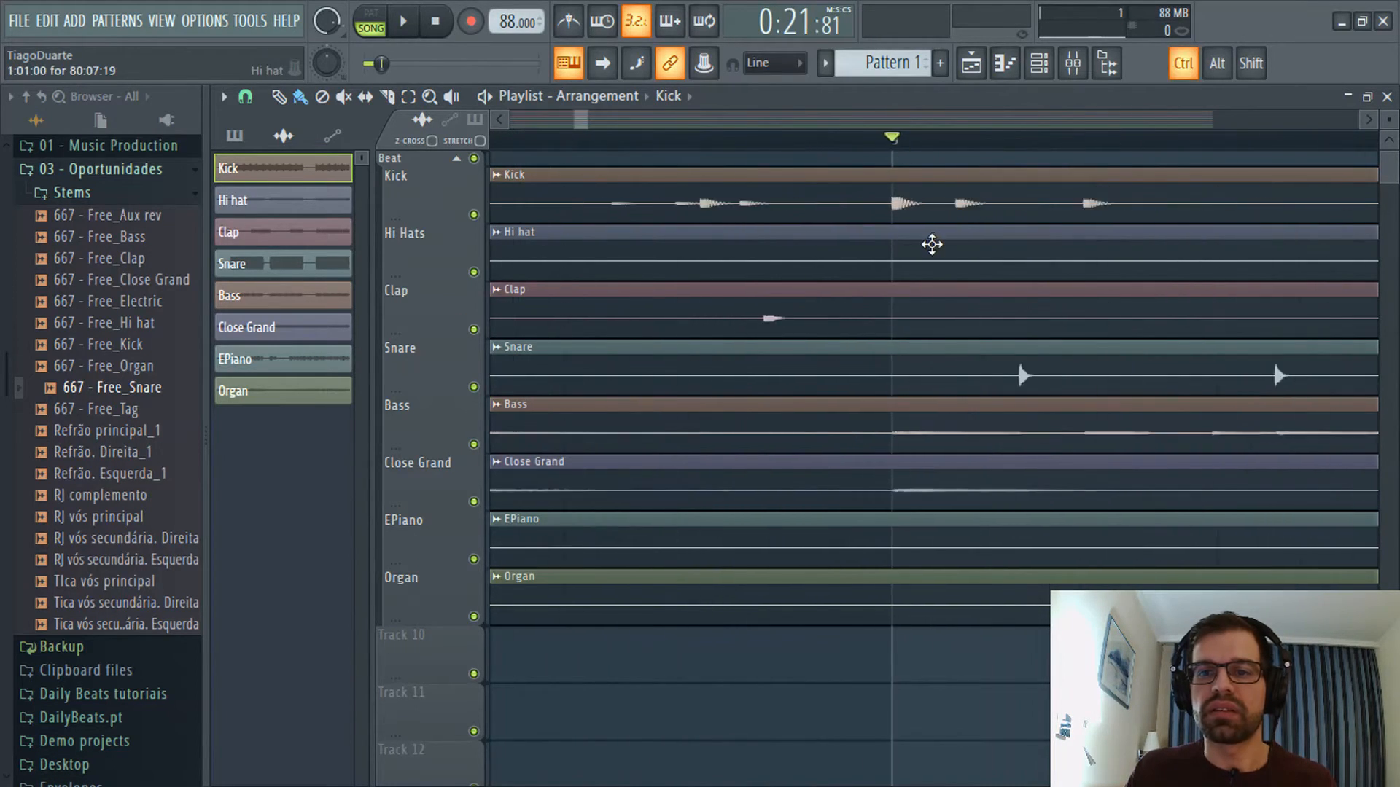
scroll(932, 244, "up", 3)
scroll(932, 245, "down", 9)
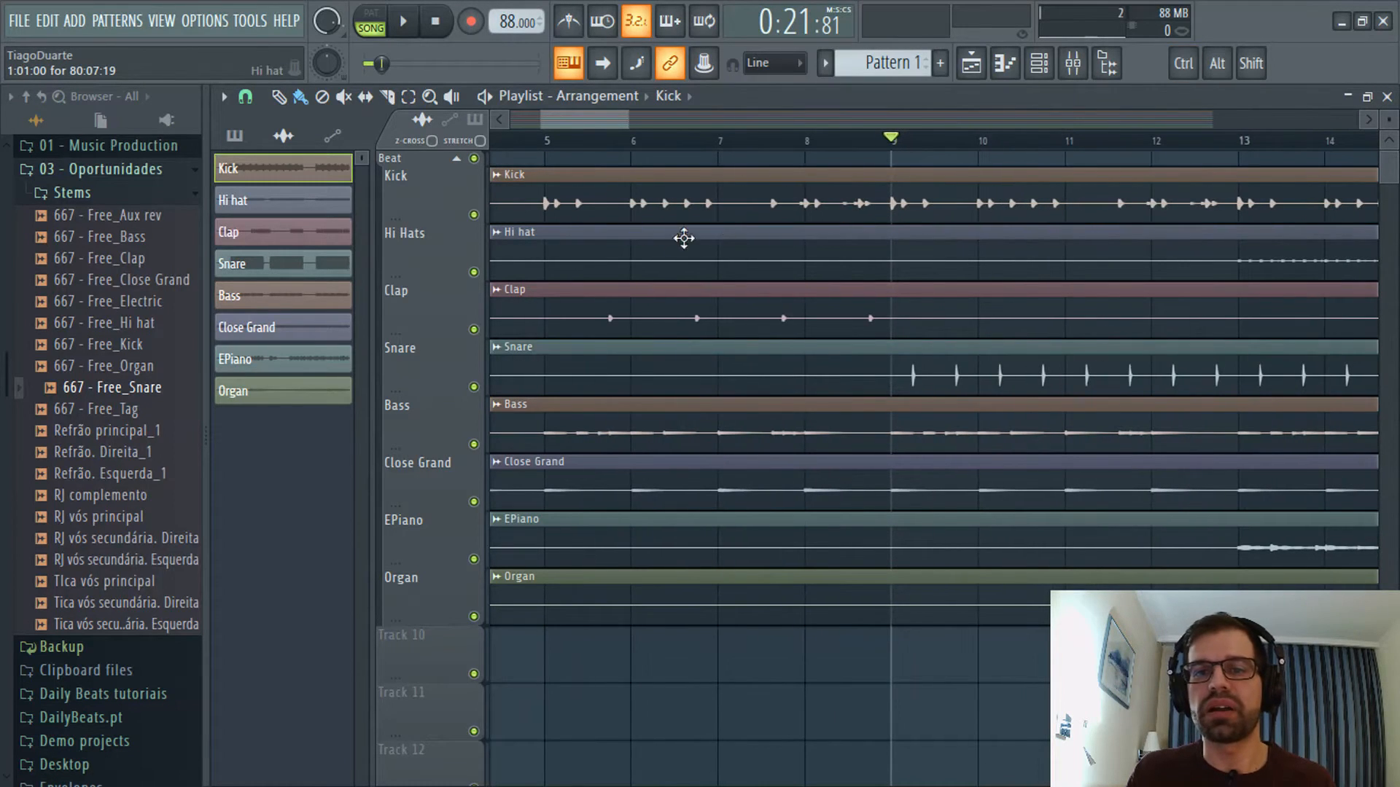
scroll(856, 279, "down", 8, "ctrl")
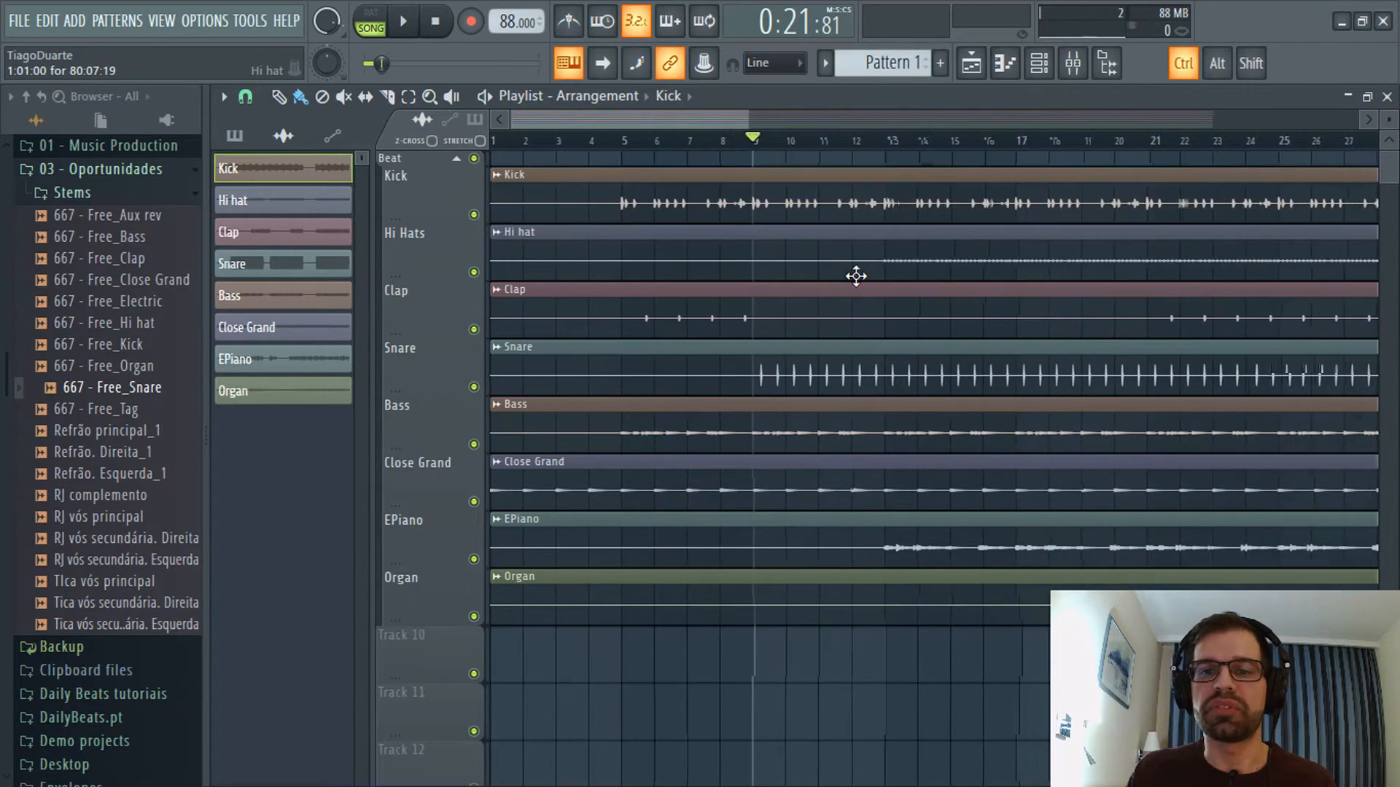
scroll(891, 352, "down", 2, "ctrl")
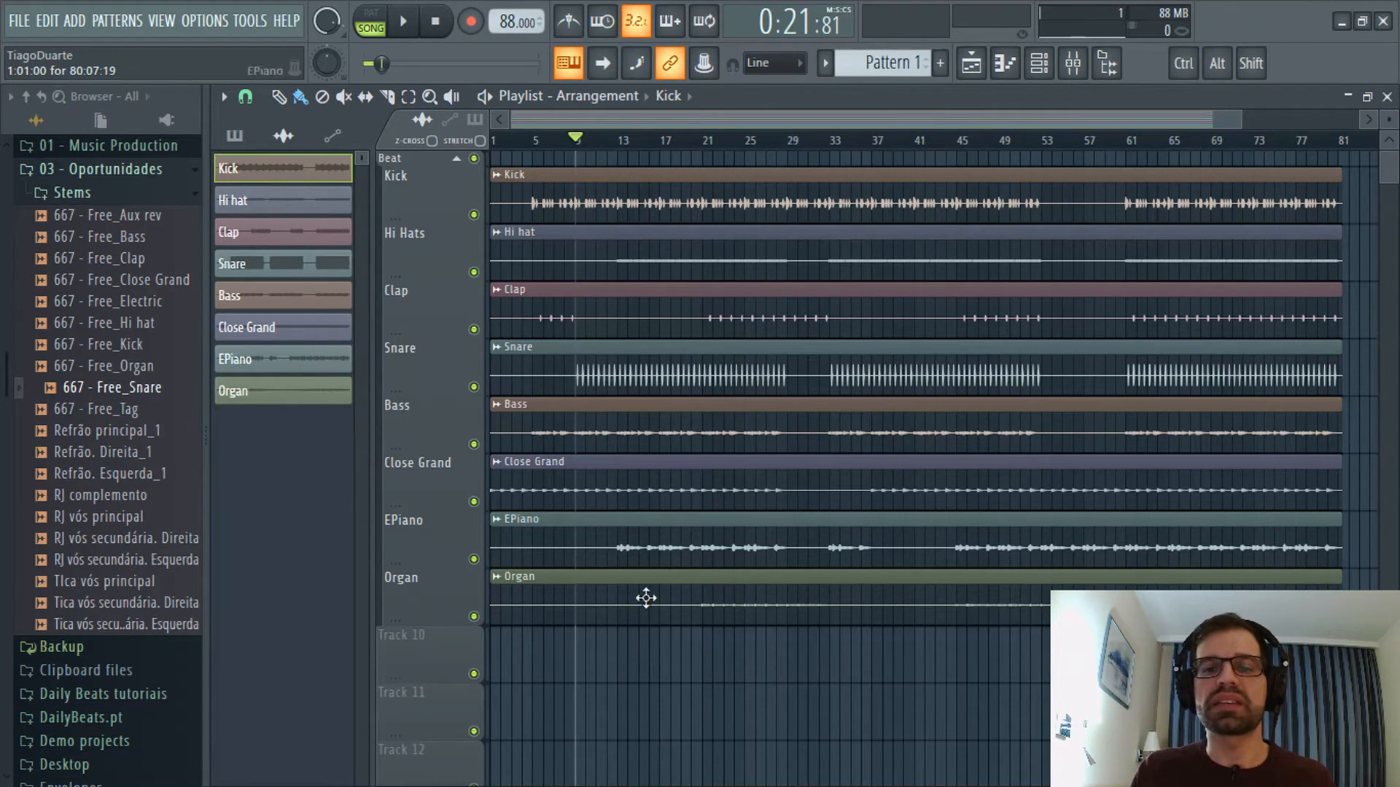
Reduce the height of the playlist tracks and collapse the Beat track group.
mouse_move(588, 658)
left_mouse_down()
mouse_move(579, 166)
mouse_move(572, 254)
mouse_move(602, 641)
mouse_move(575, 663)
left_mouse_up()
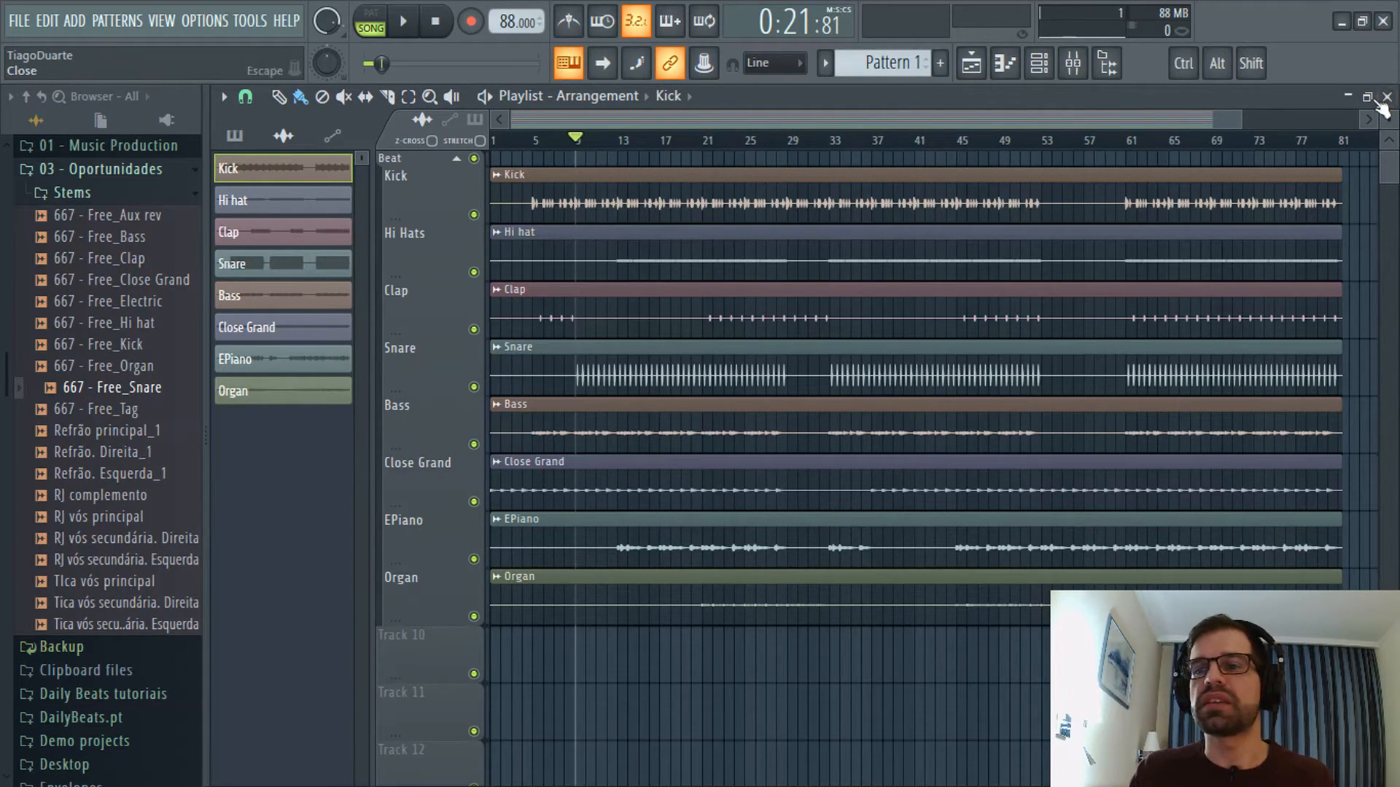
mouse_move(1394, 115)
left_mouse_down()
mouse_move(1394, 100)
mouse_move(1394, 122)
left_mouse_up()
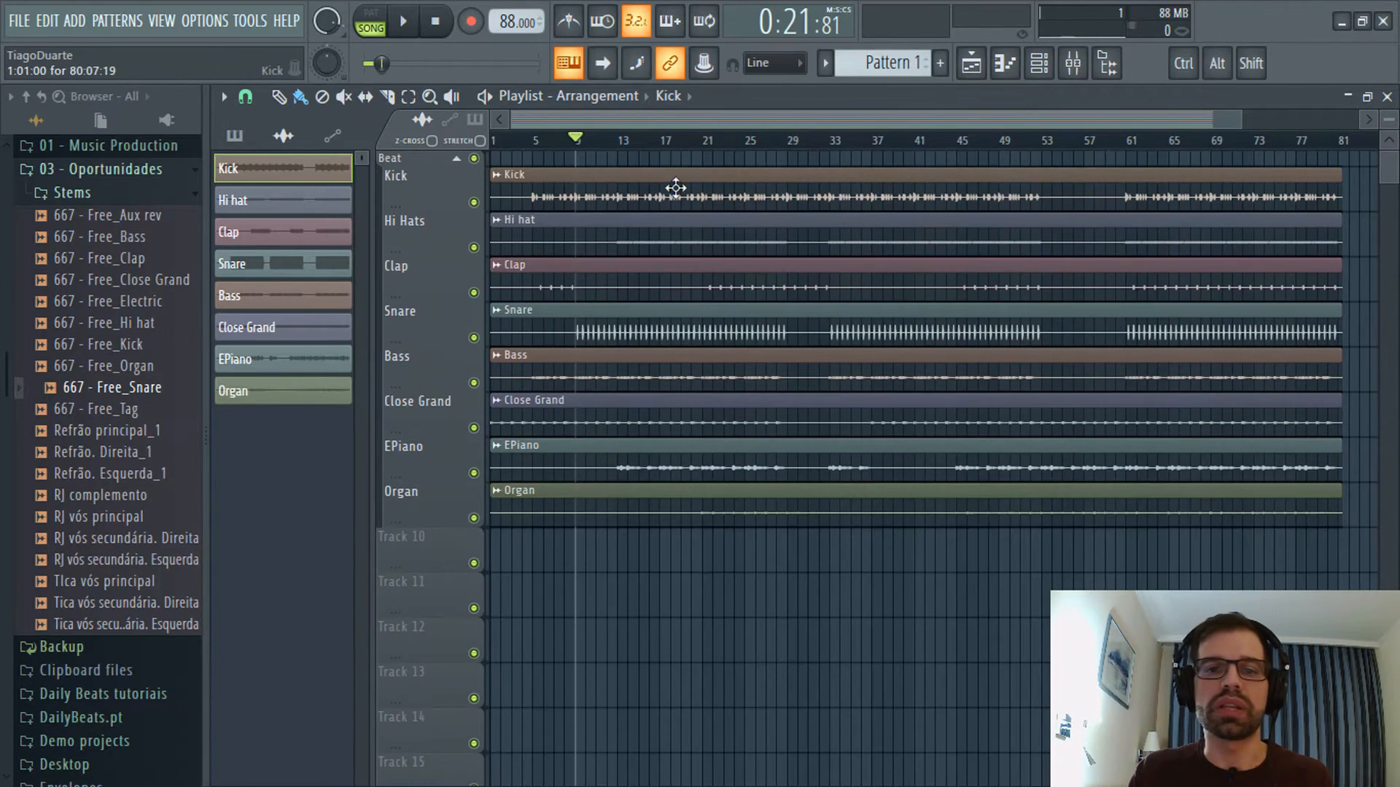
left_click(458, 160)
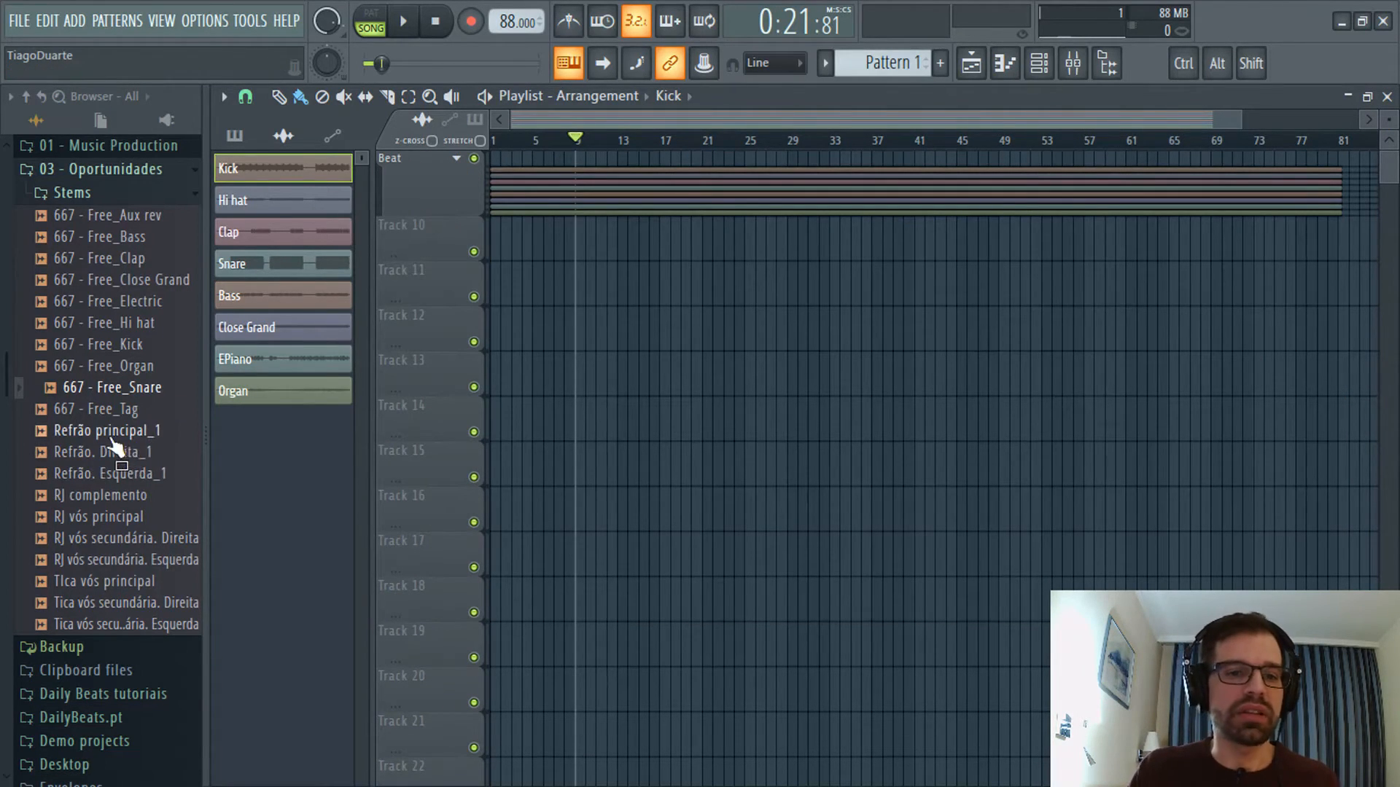
Try to place the vocal stems Refrão principal_1, Refrão. Direita_1 and RJ vós principal on the empty playlist tracks below the Beat group.
left_click_drag(113, 441, 493, 257)
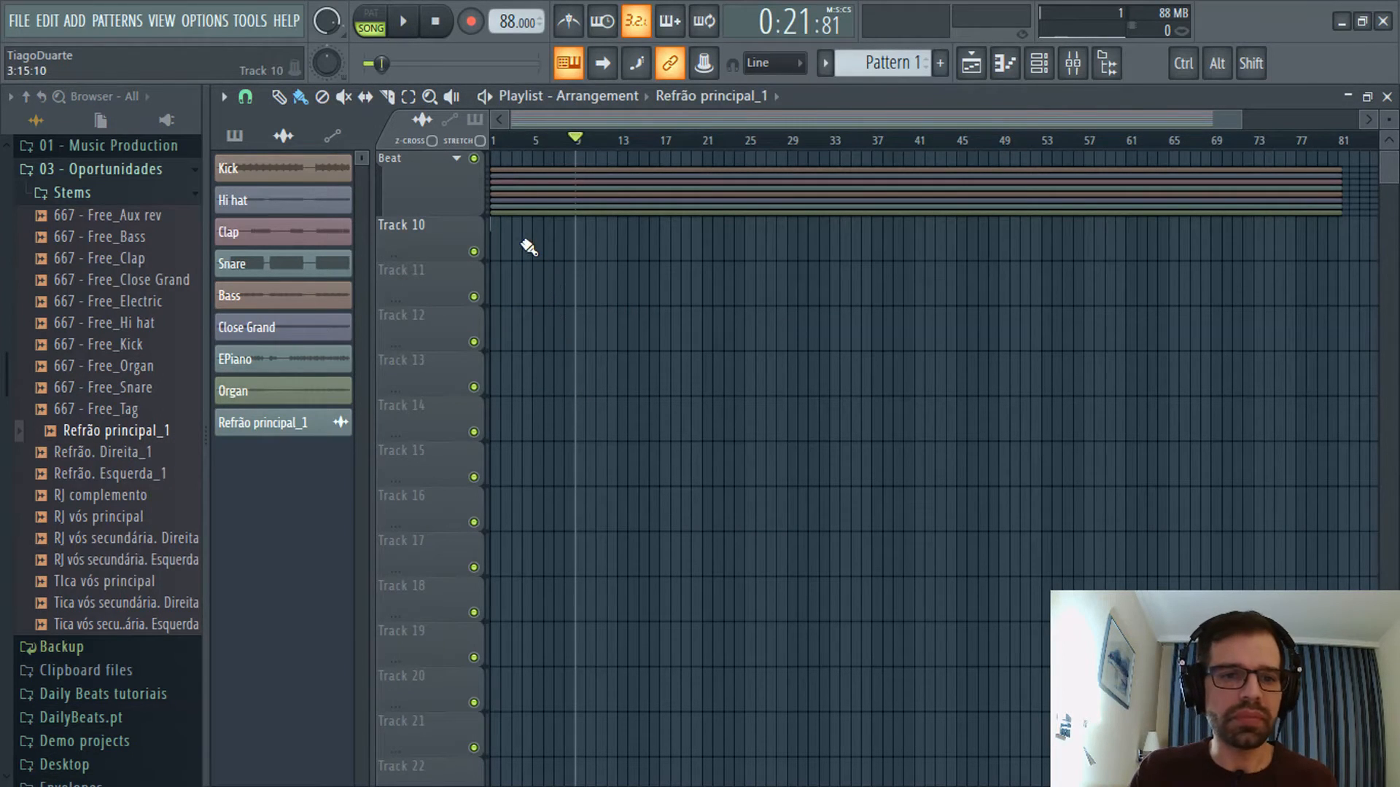
scroll(510, 306, "up", 5)
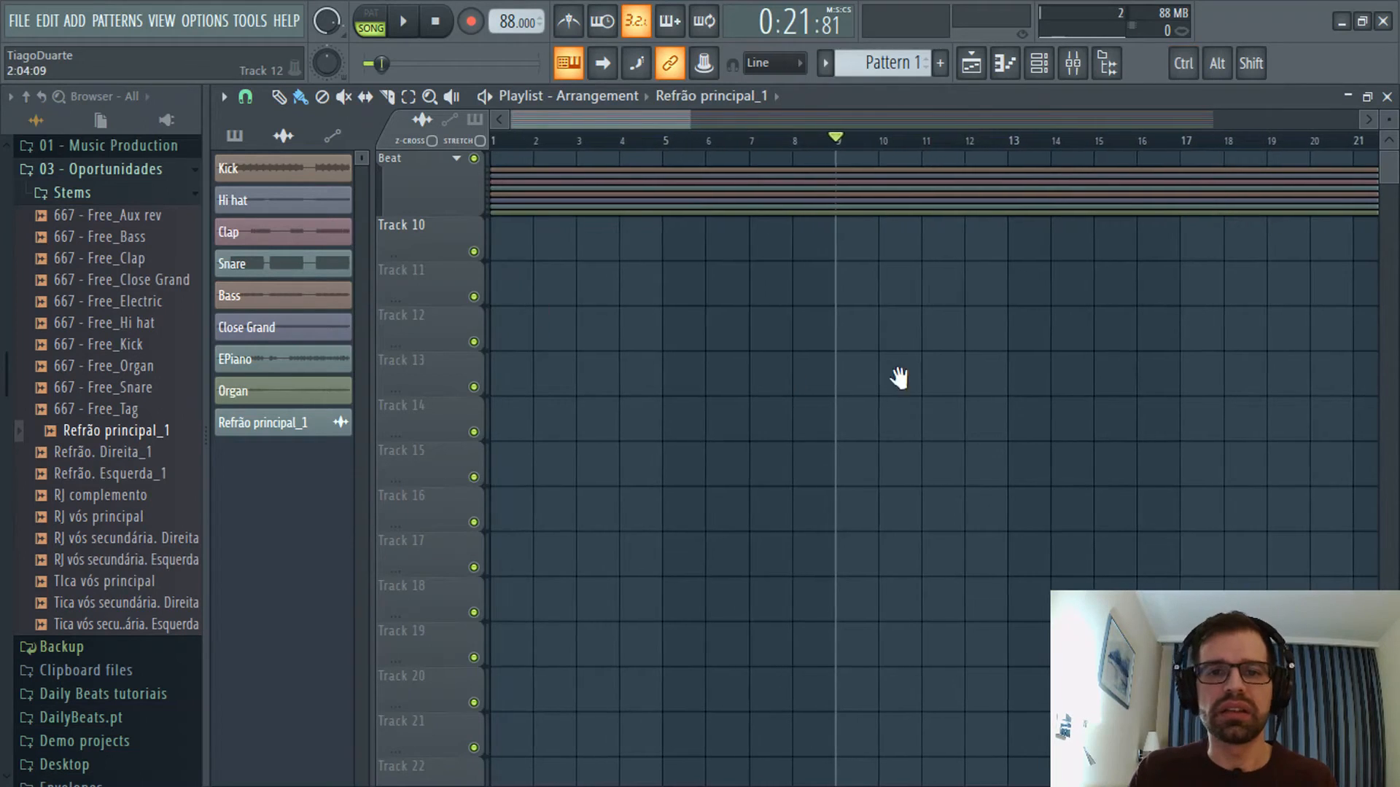
left_click_drag(110, 452, 540, 321)
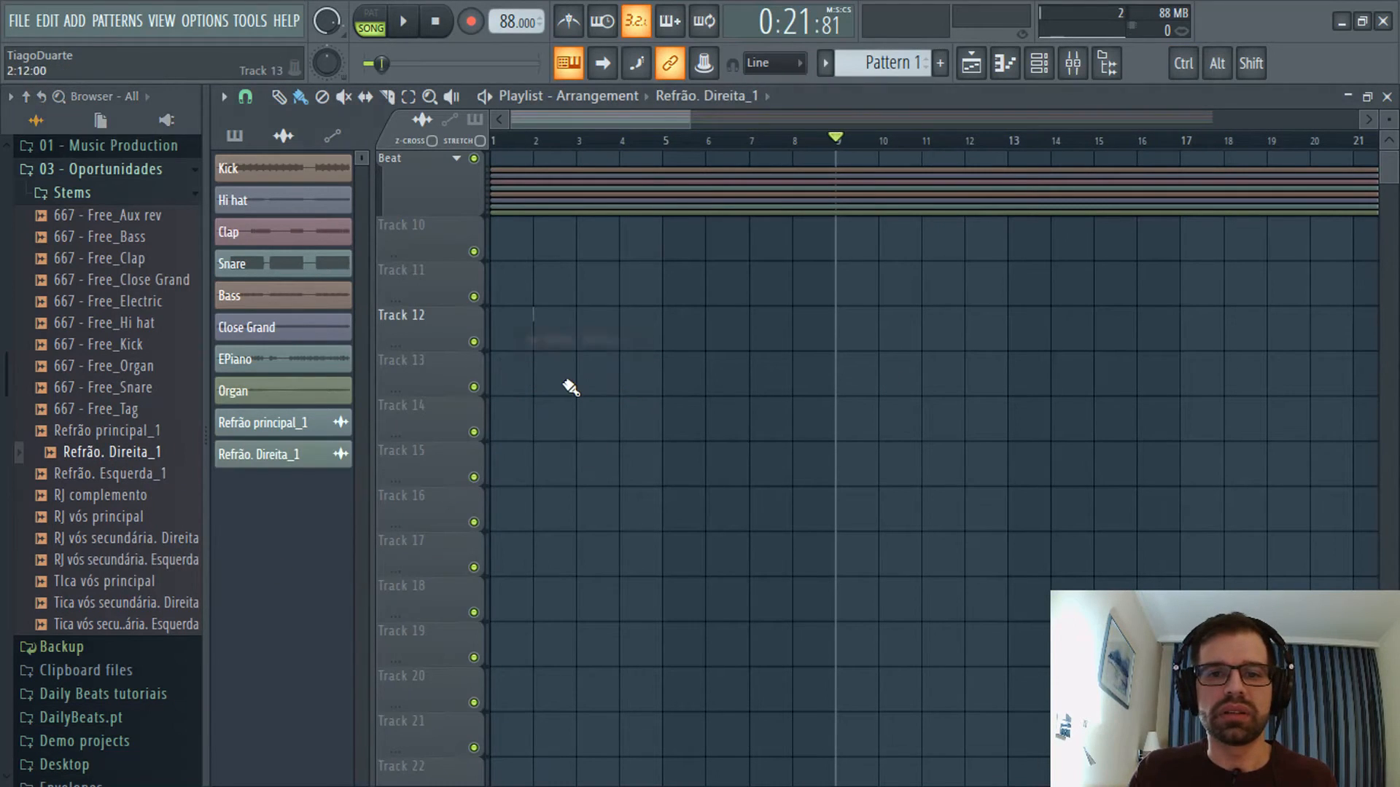
left_click_drag(91, 477, 513, 296)
left_click(107, 496)
right_click(492, 291)
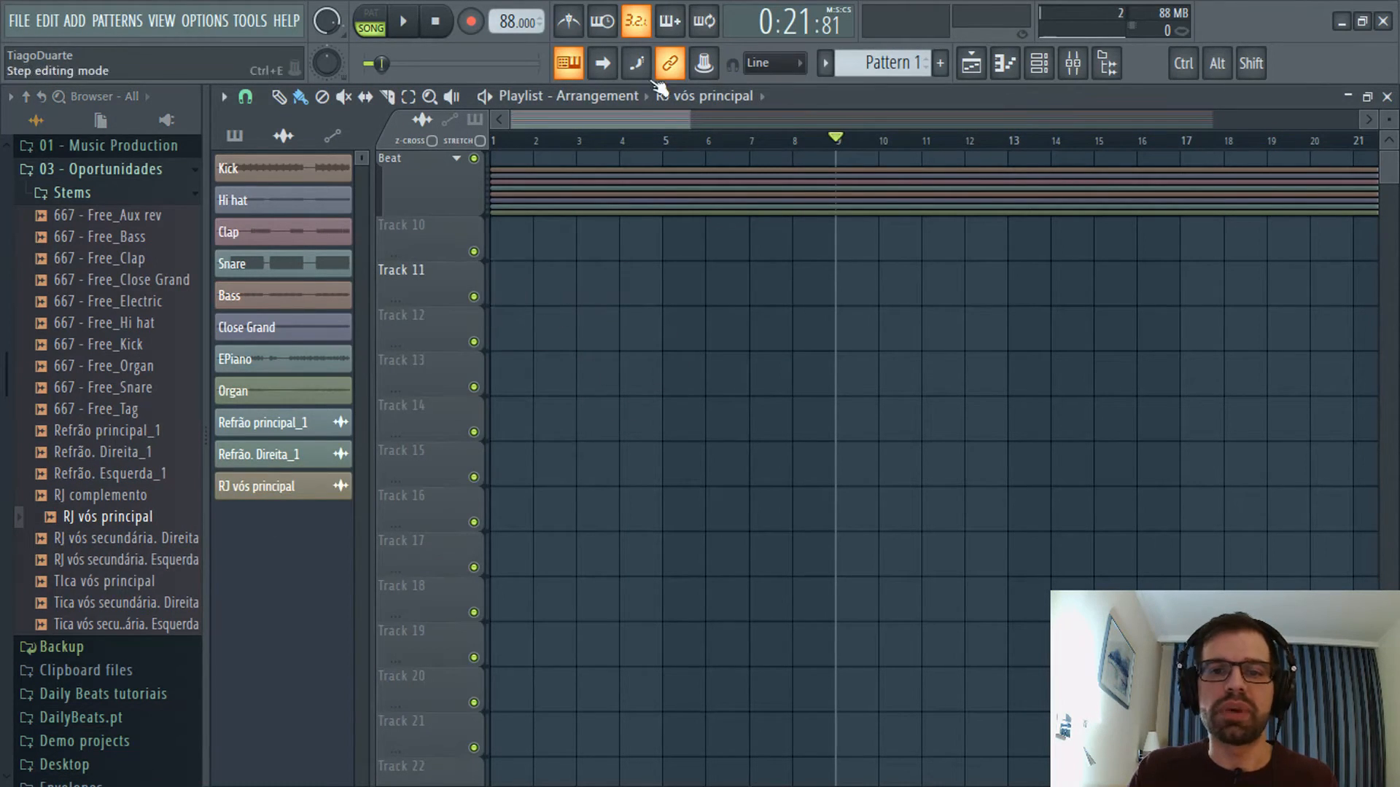
left_click_drag(677, 116, 1291, 146)
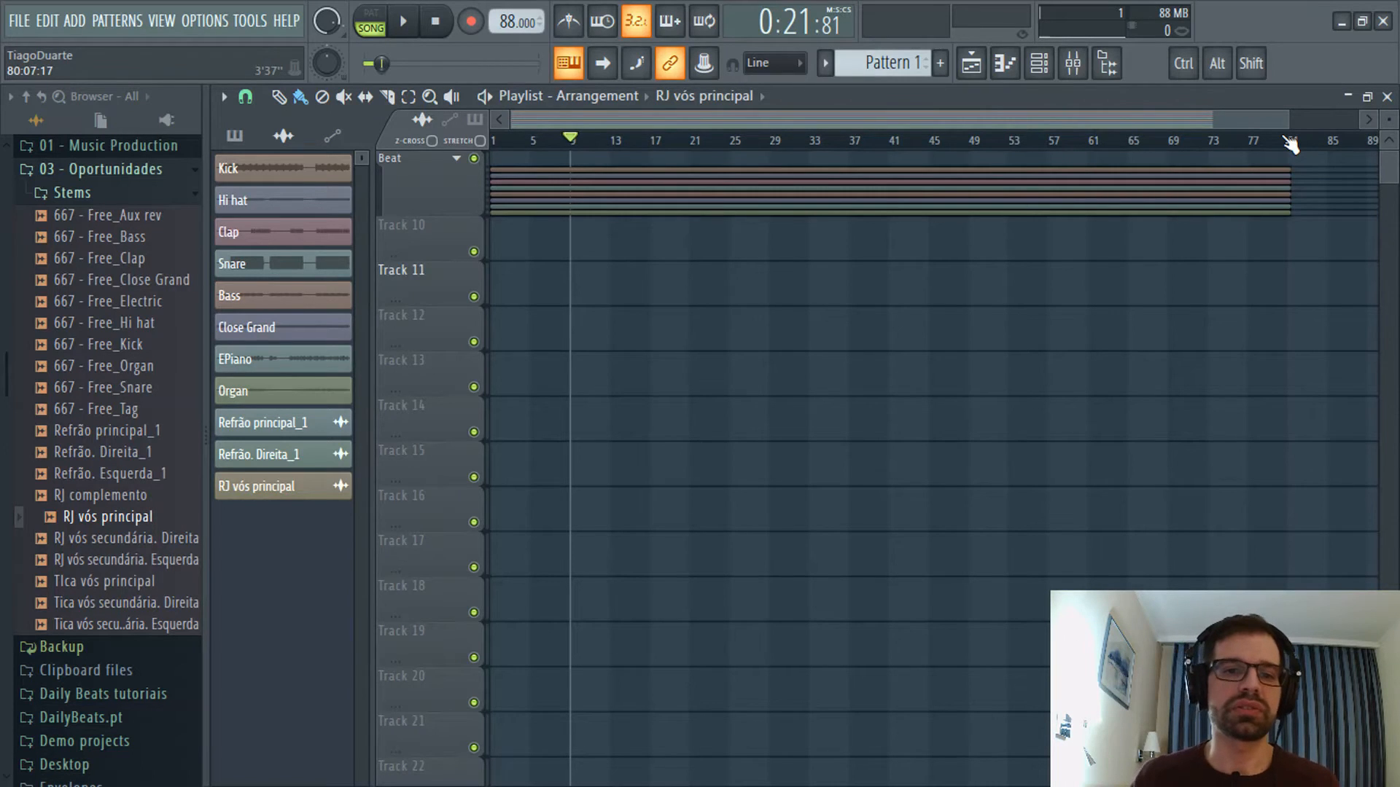
Open the Windows properties of the Refrão principal_1 stem file and examine its size.
right_click(128, 429)
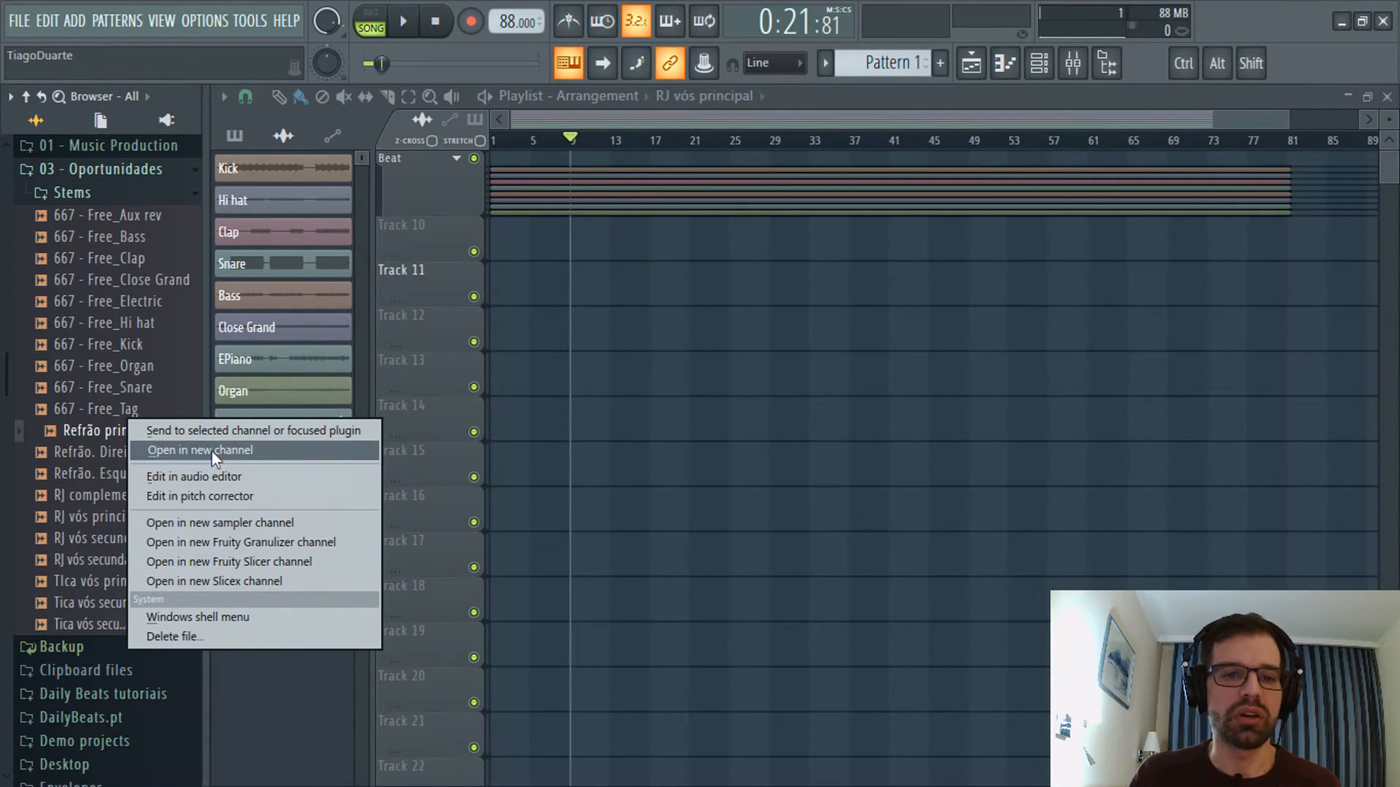
left_click(228, 618)
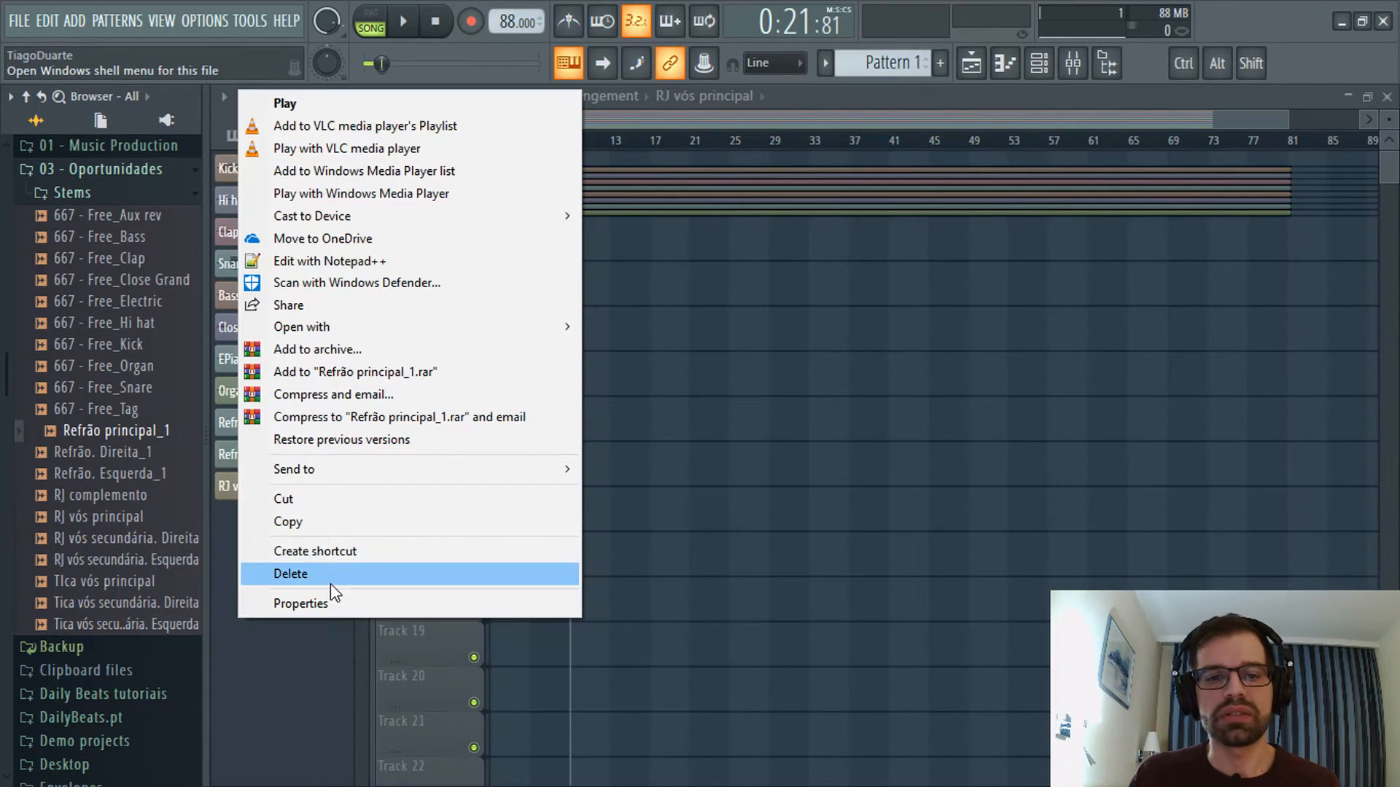
left_click(338, 607)
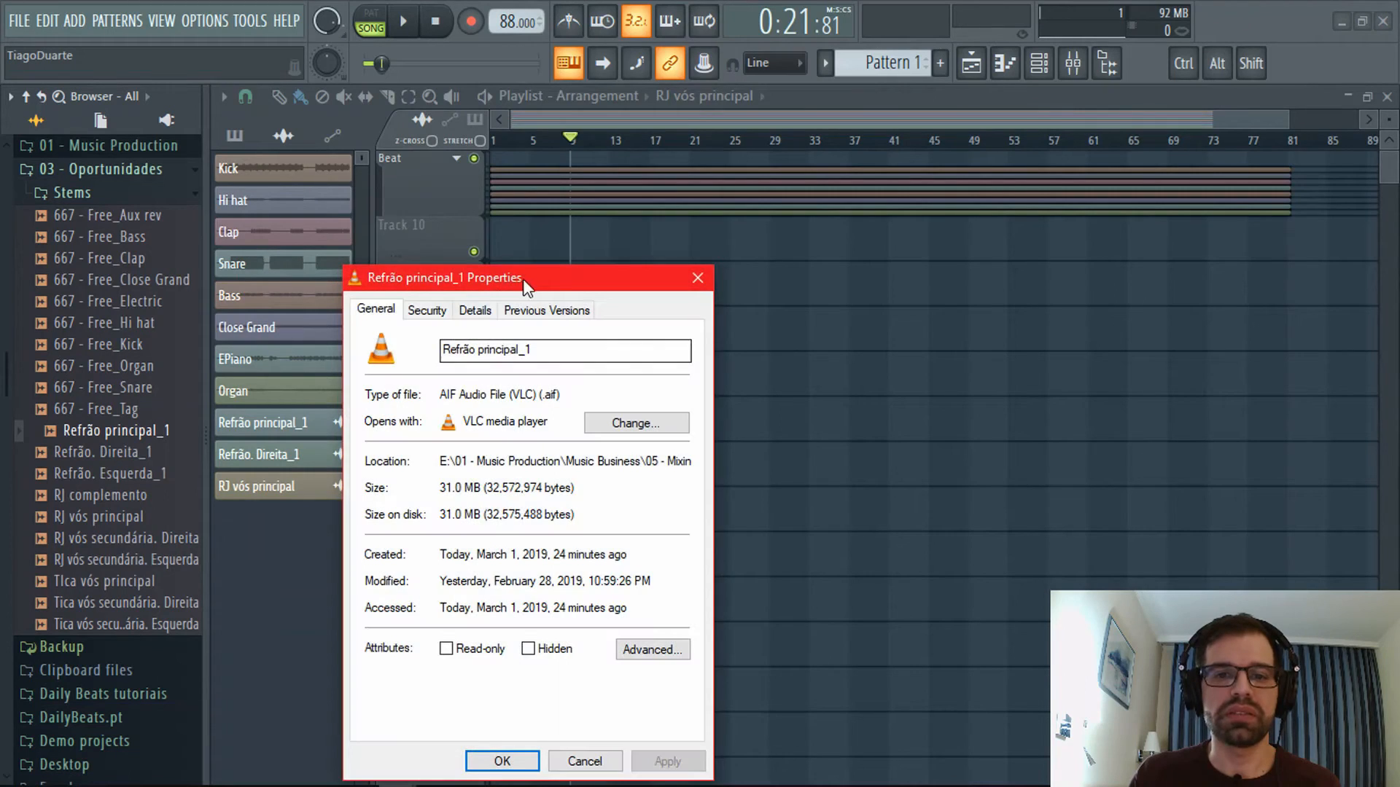
left_click_drag(525, 287, 558, 116)
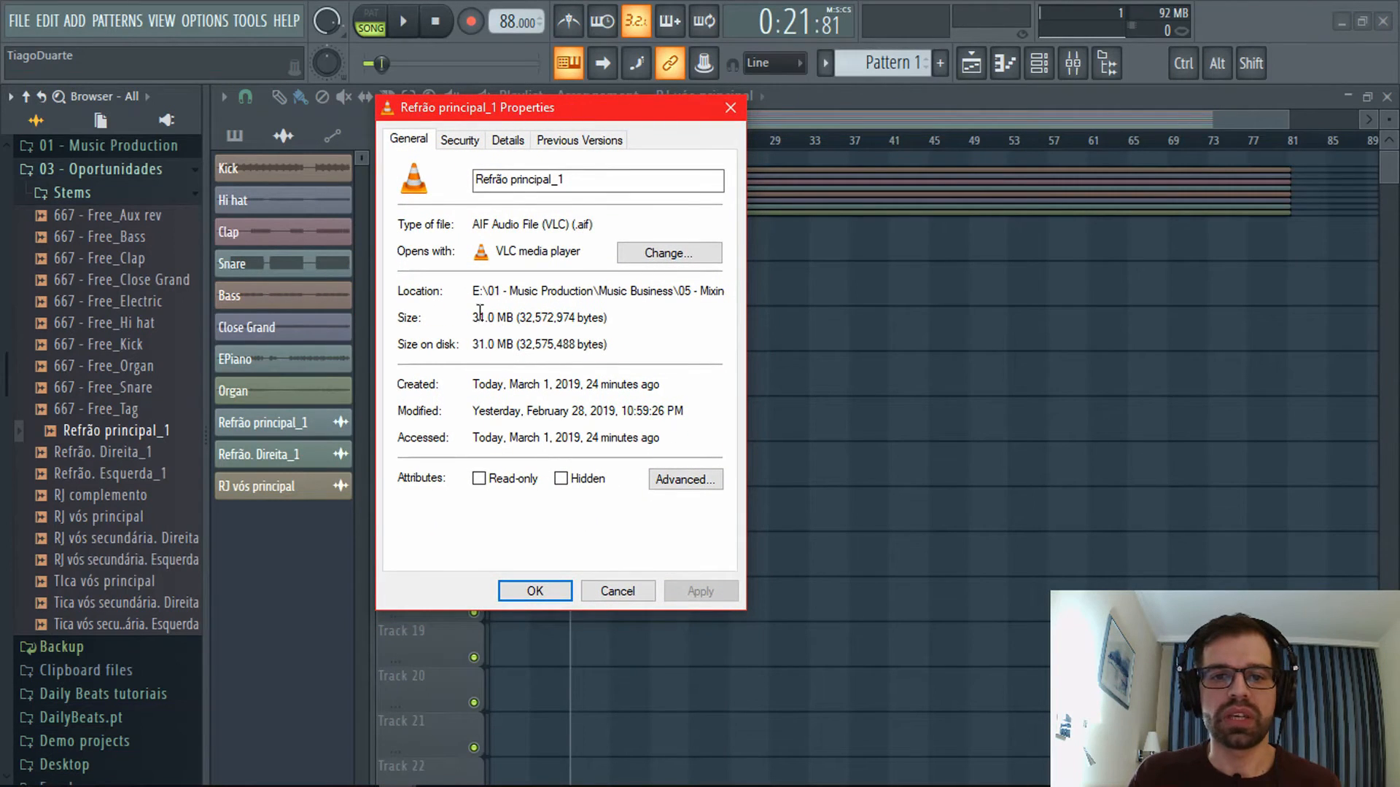
left_click_drag(473, 318, 468, 346)
left_click(629, 324)
left_click(513, 345)
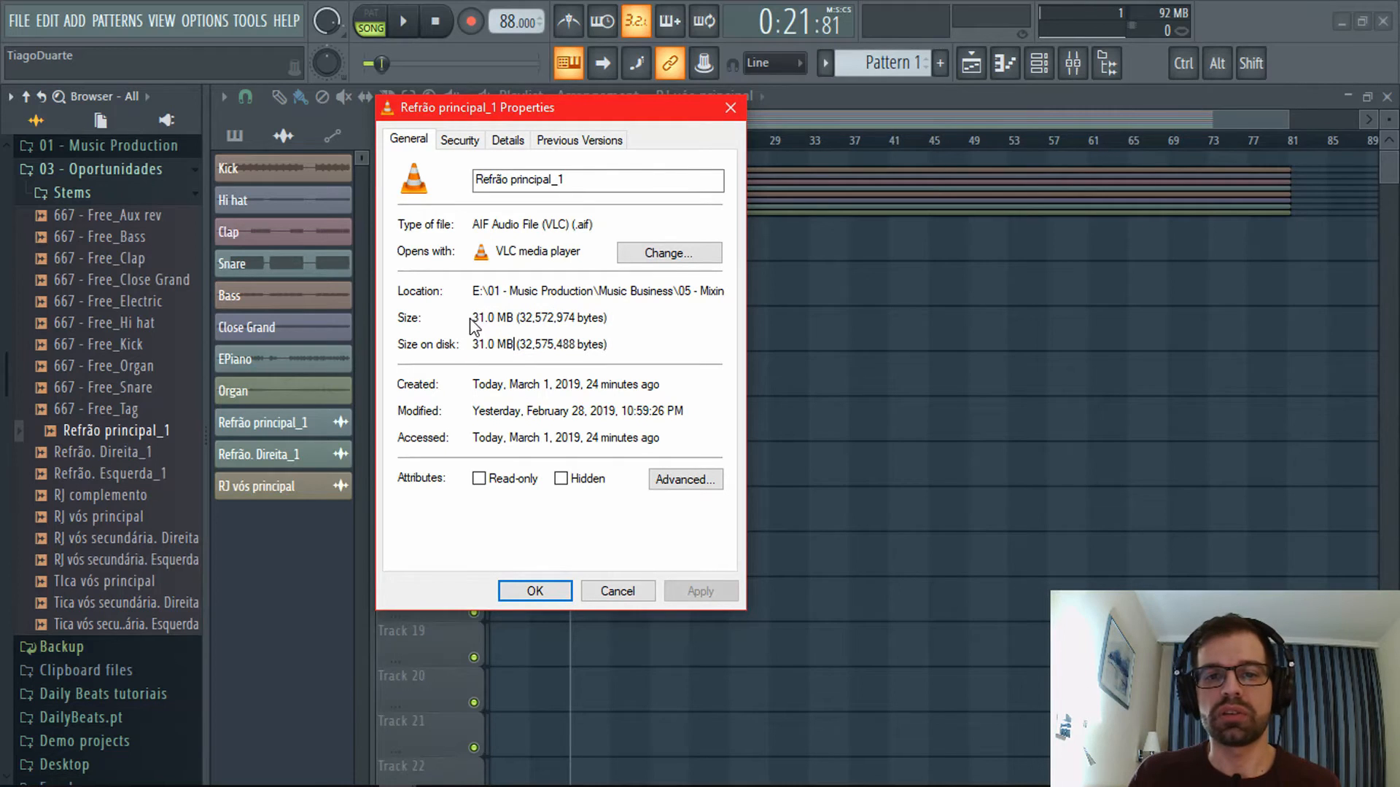
left_click_drag(617, 319, 470, 319)
left_click(565, 321)
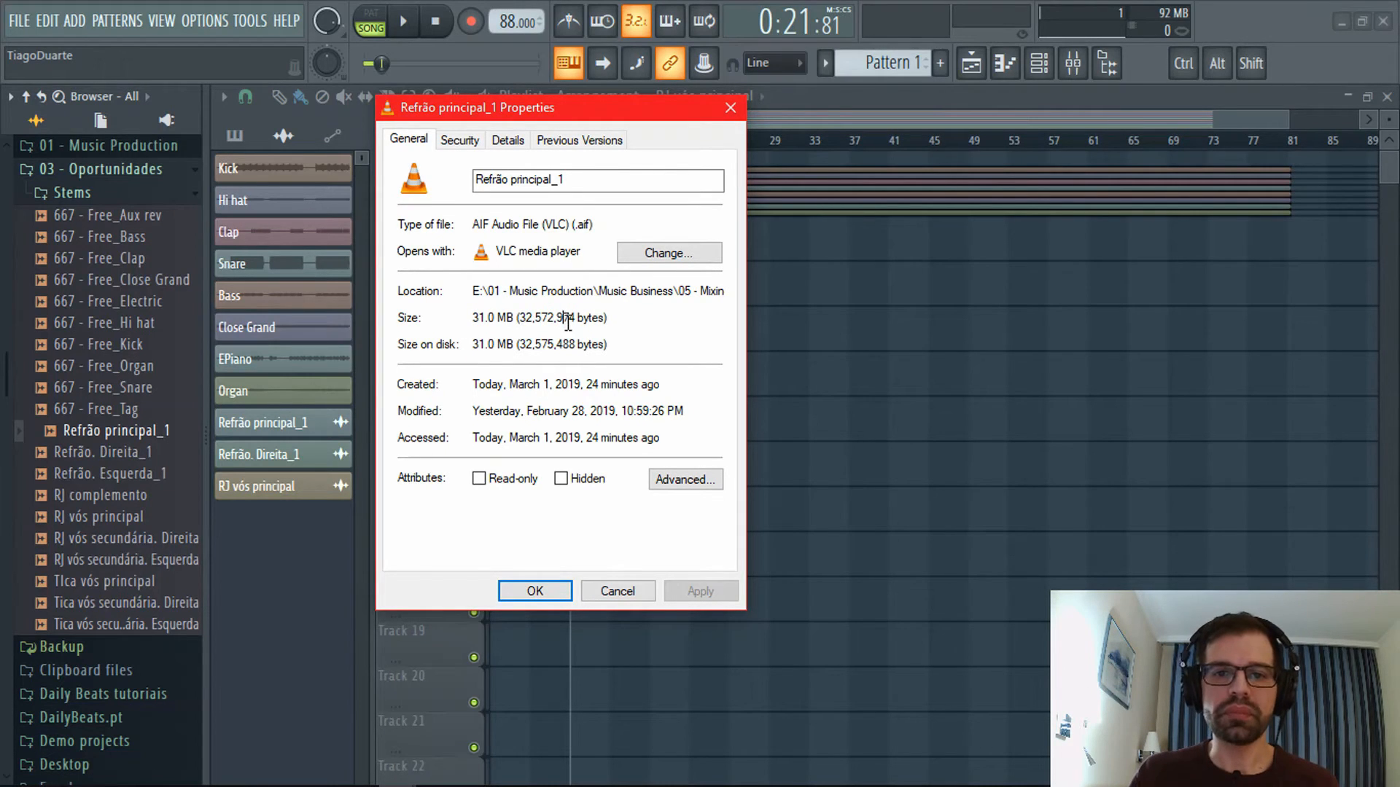
Check the file type and extension of Refrão principal_1, and close its properties without changes.
left_click_drag(606, 224, 470, 224)
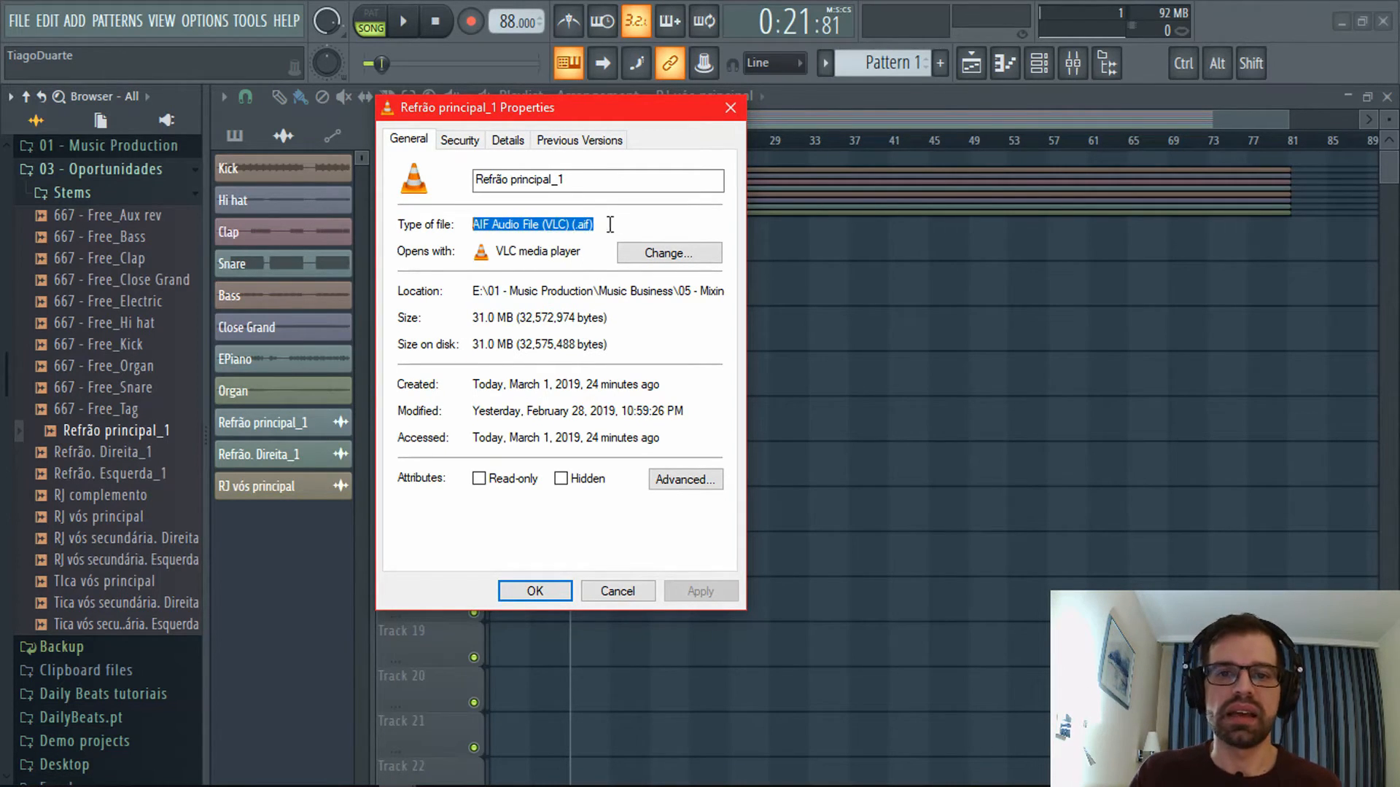
left_click_drag(607, 225, 575, 224)
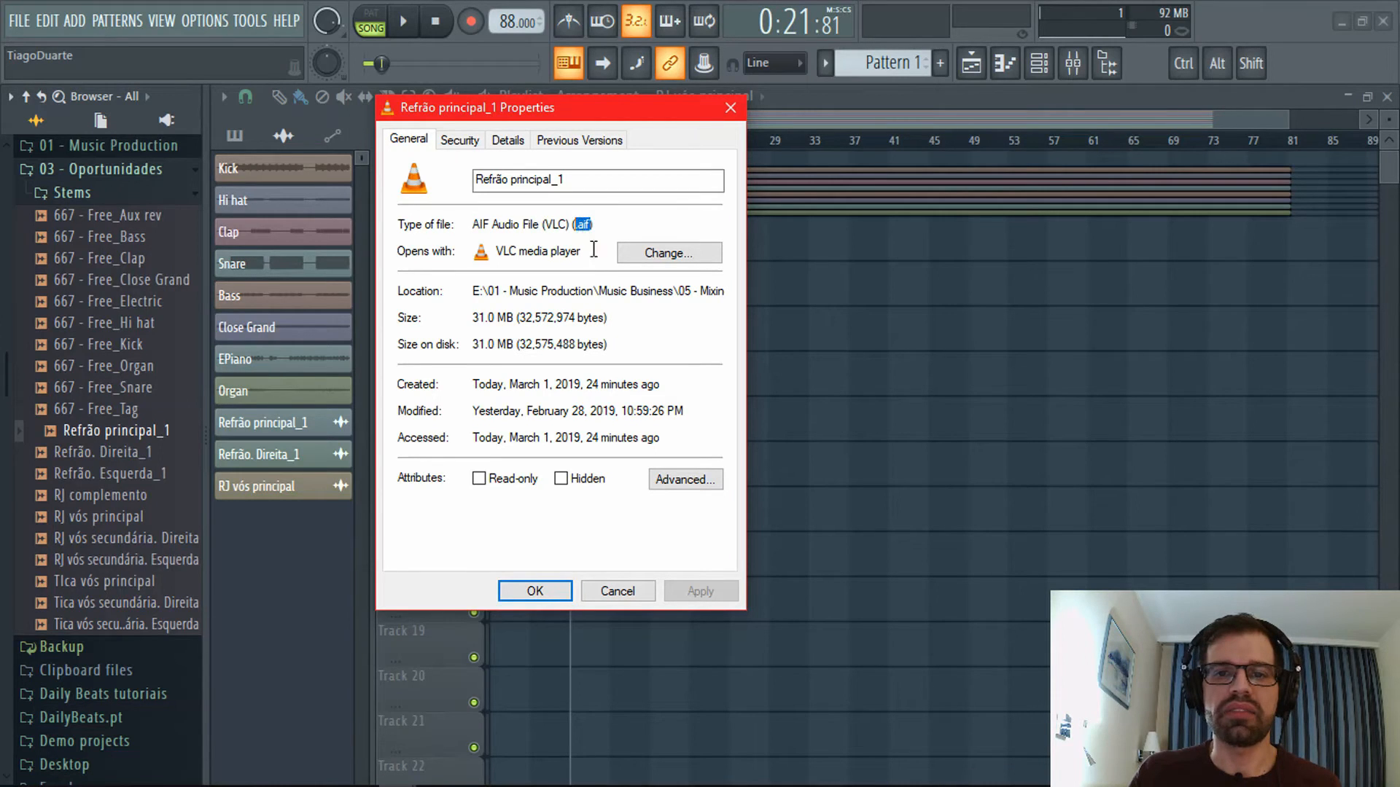
left_click(589, 226)
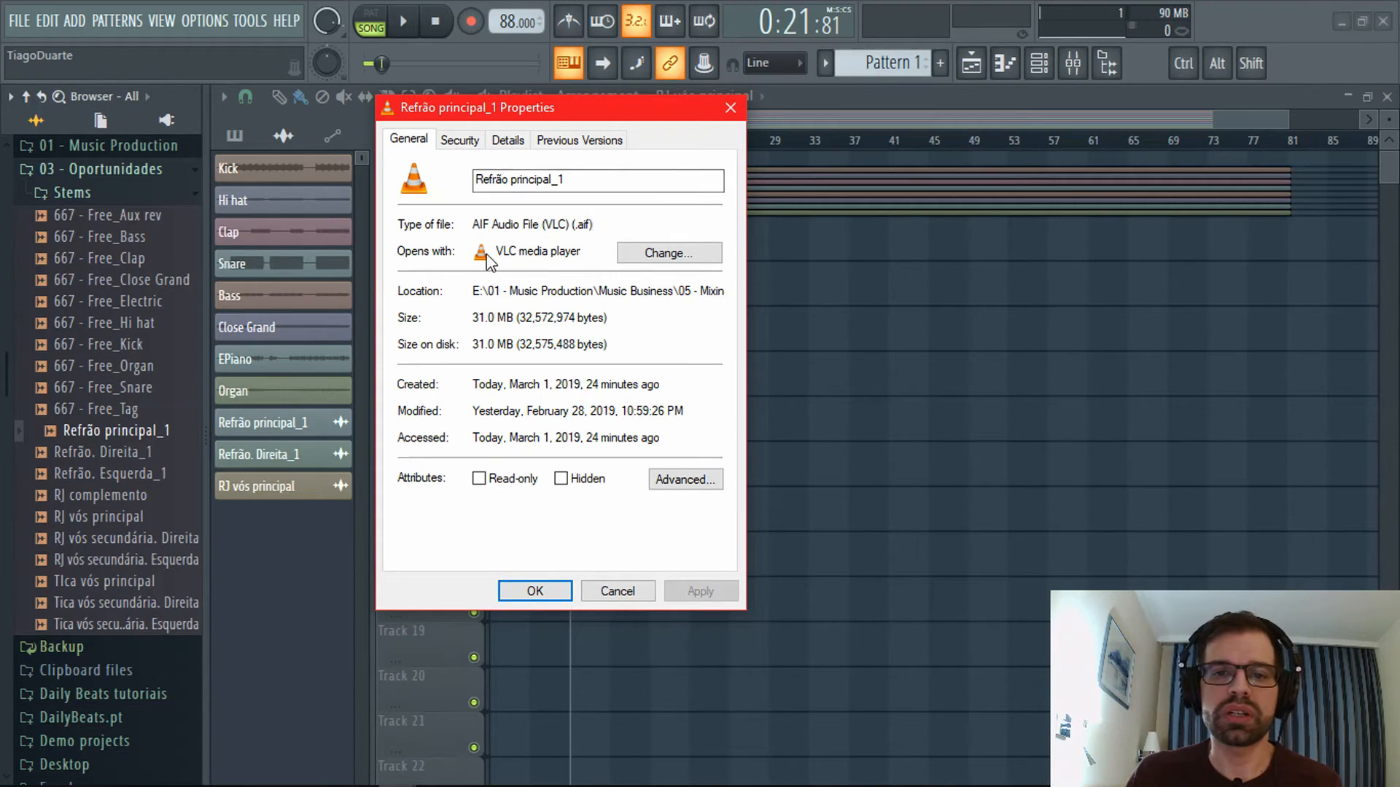
left_click(627, 592)
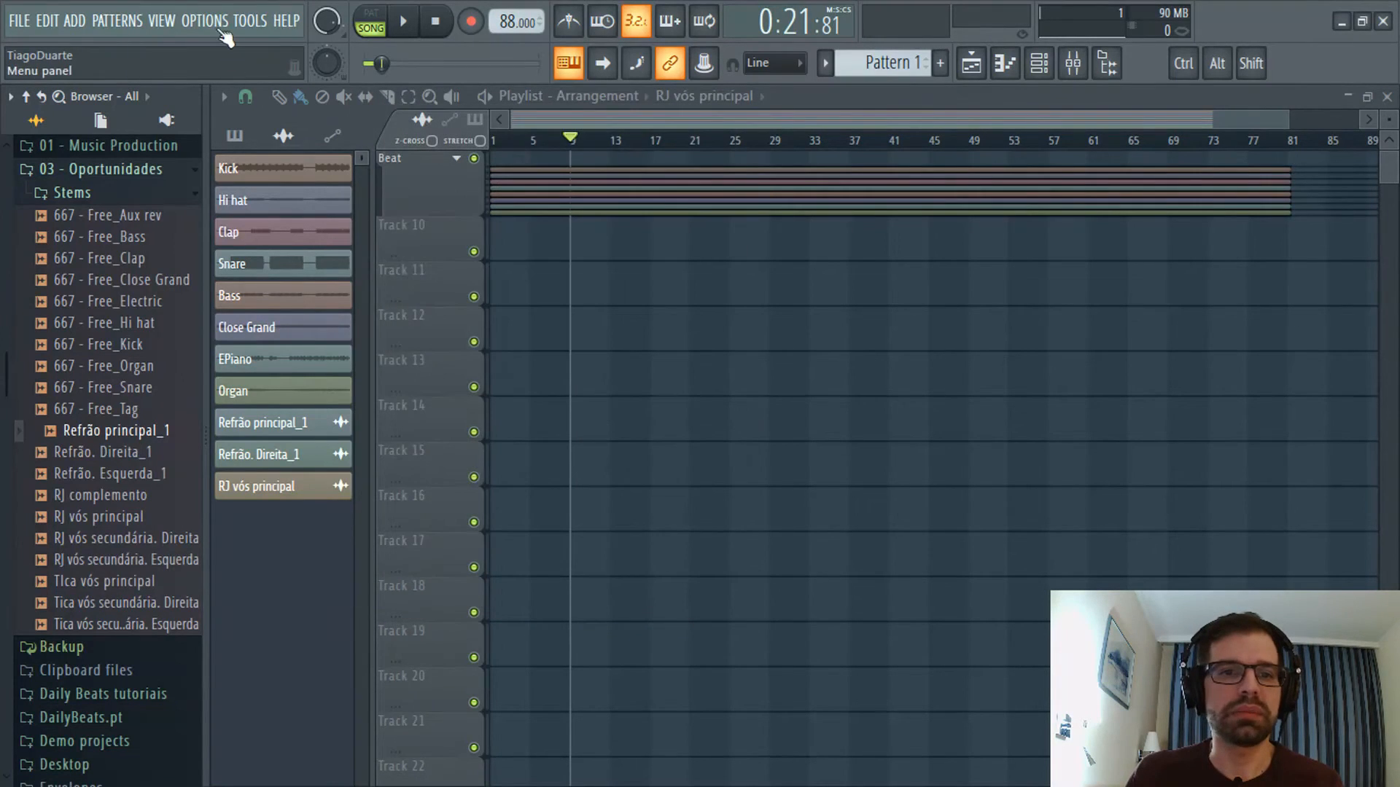
Review the project's export formats, open the wave file export and cancel it without saving.
left_click(216, 25)
mouse_move(20, 21)
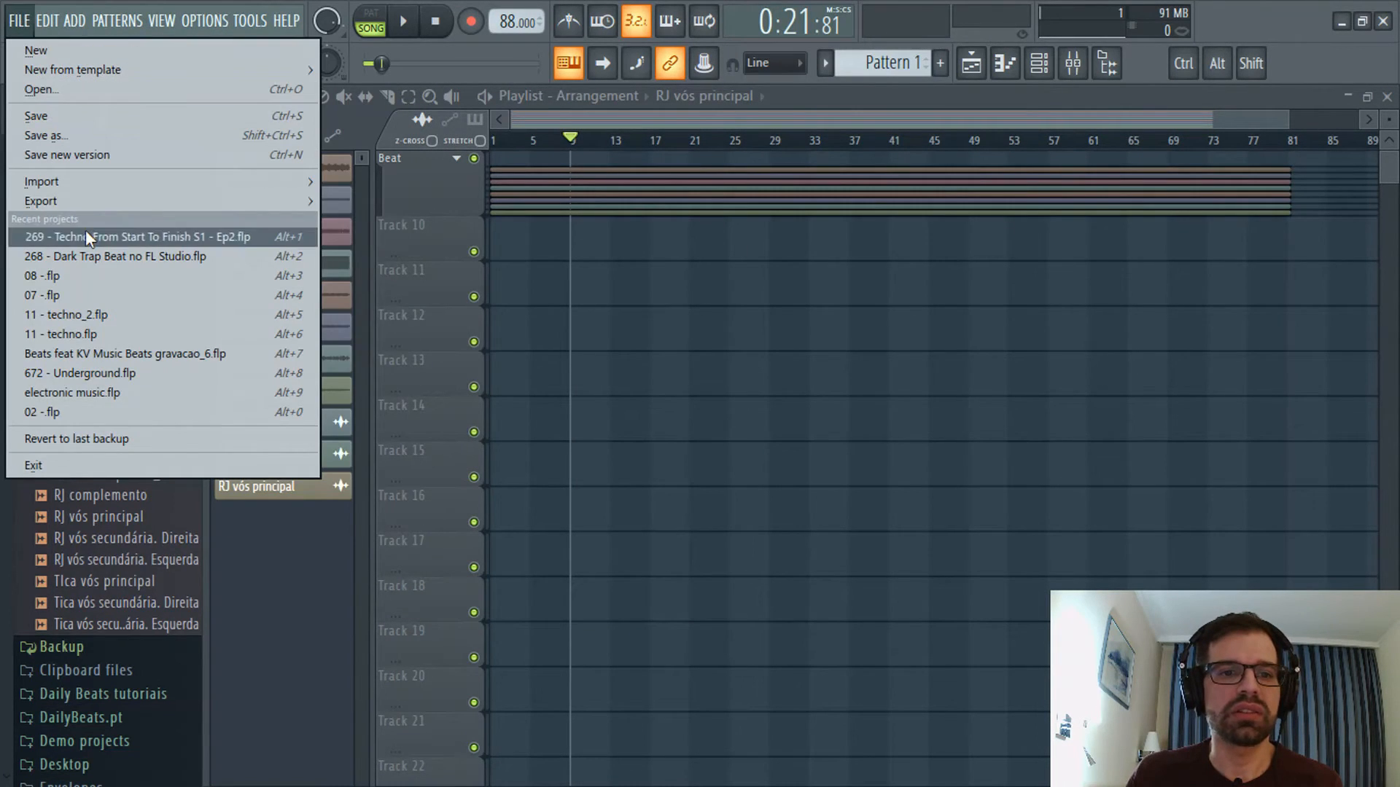
mouse_move(219, 201)
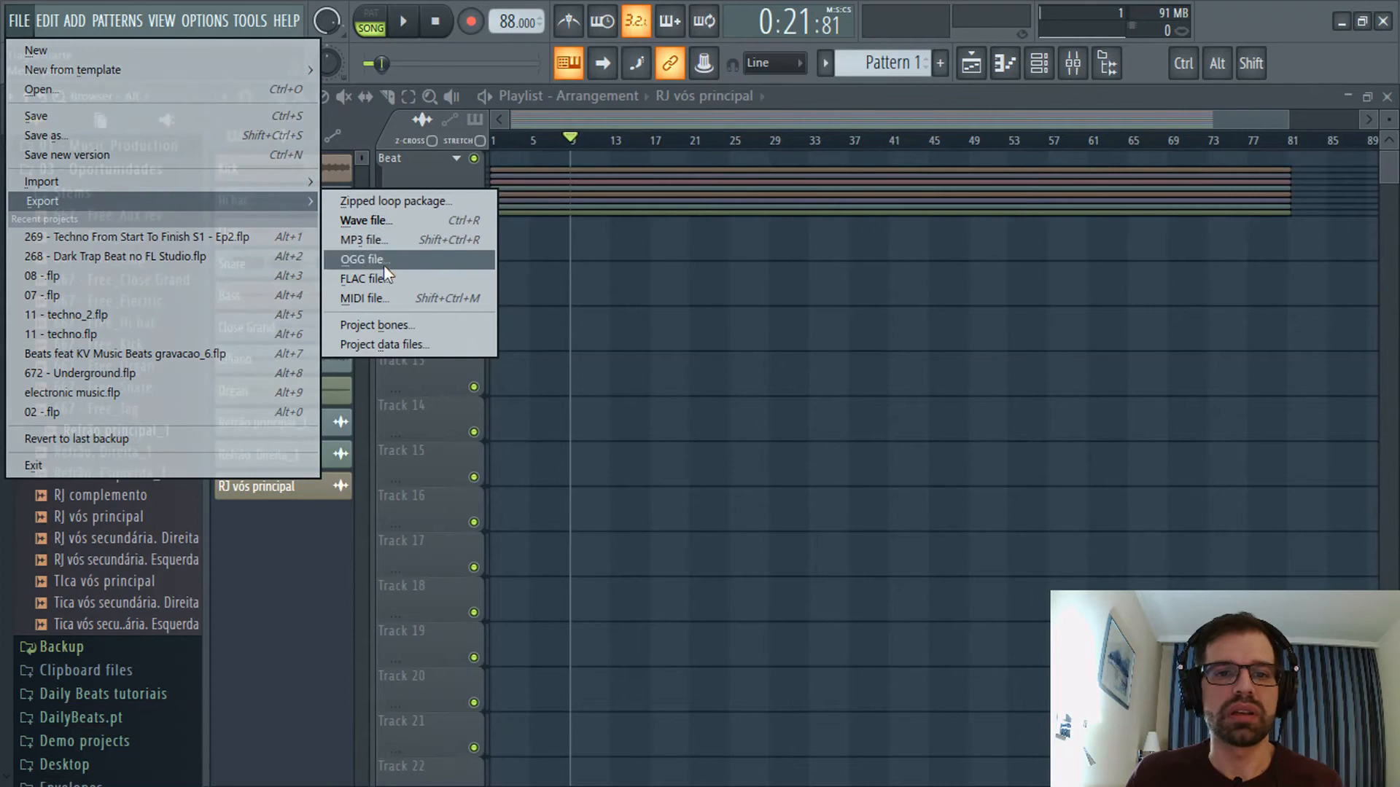
left_click(379, 220)
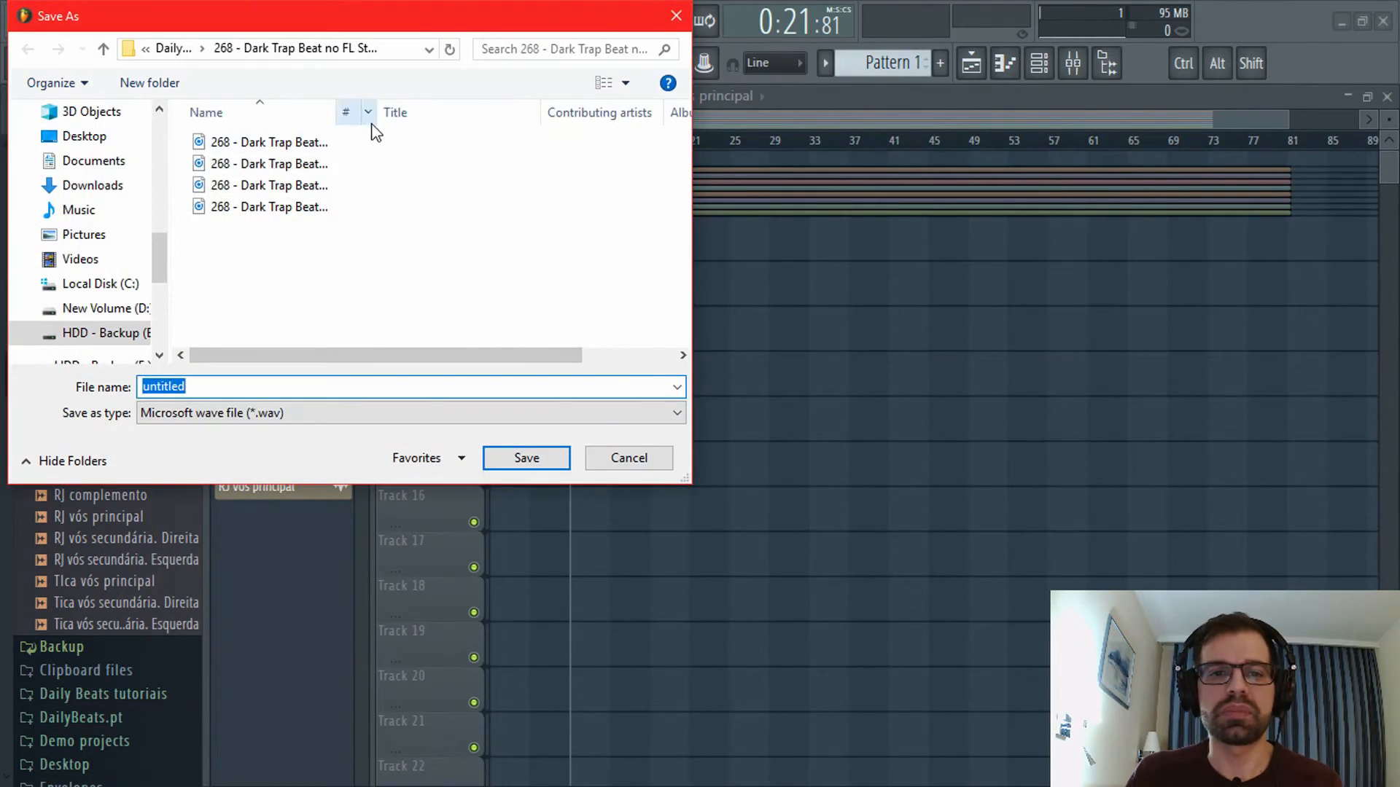
left_click(628, 458)
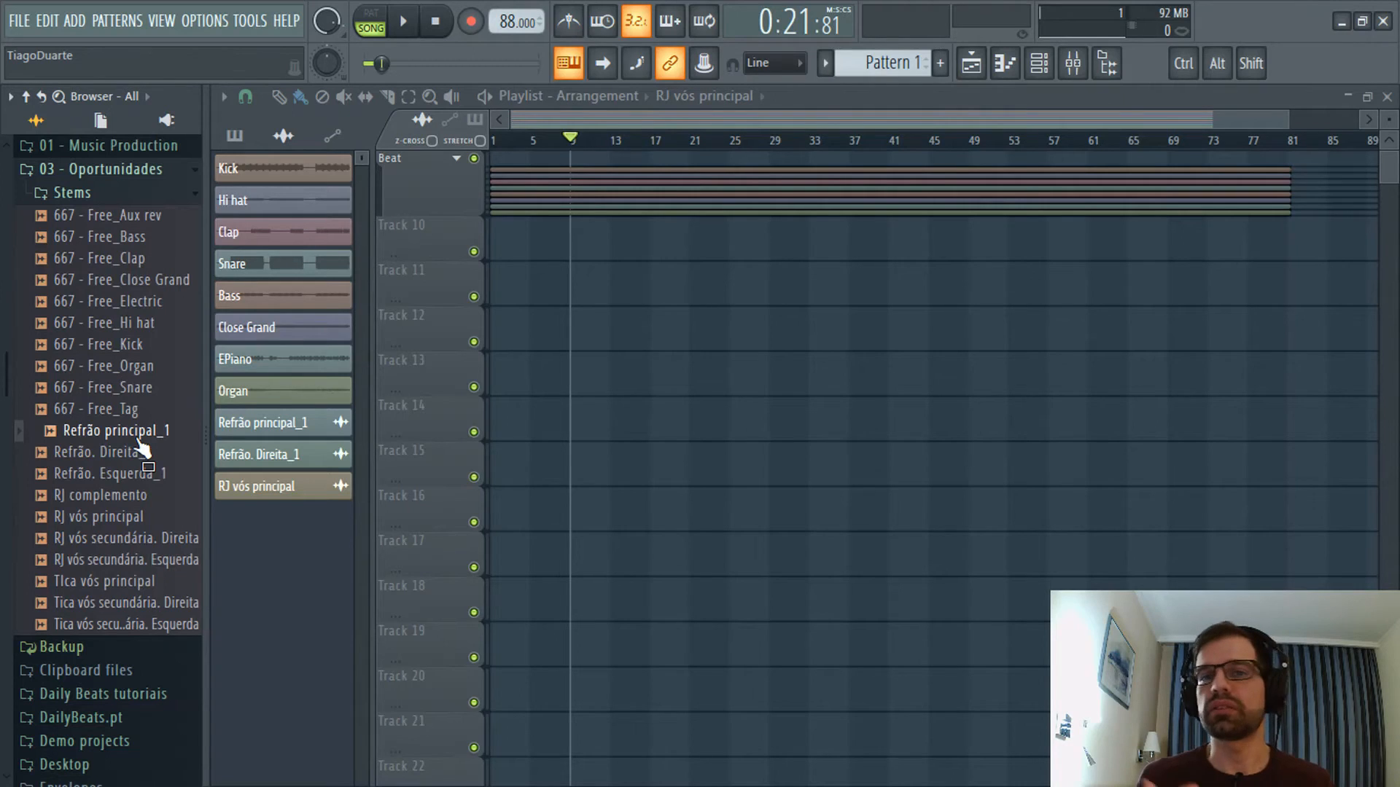
Return the song position to the start, and set up the Audacity installation in English with the default folder and a desktop shortcut.
left_click(493, 142)
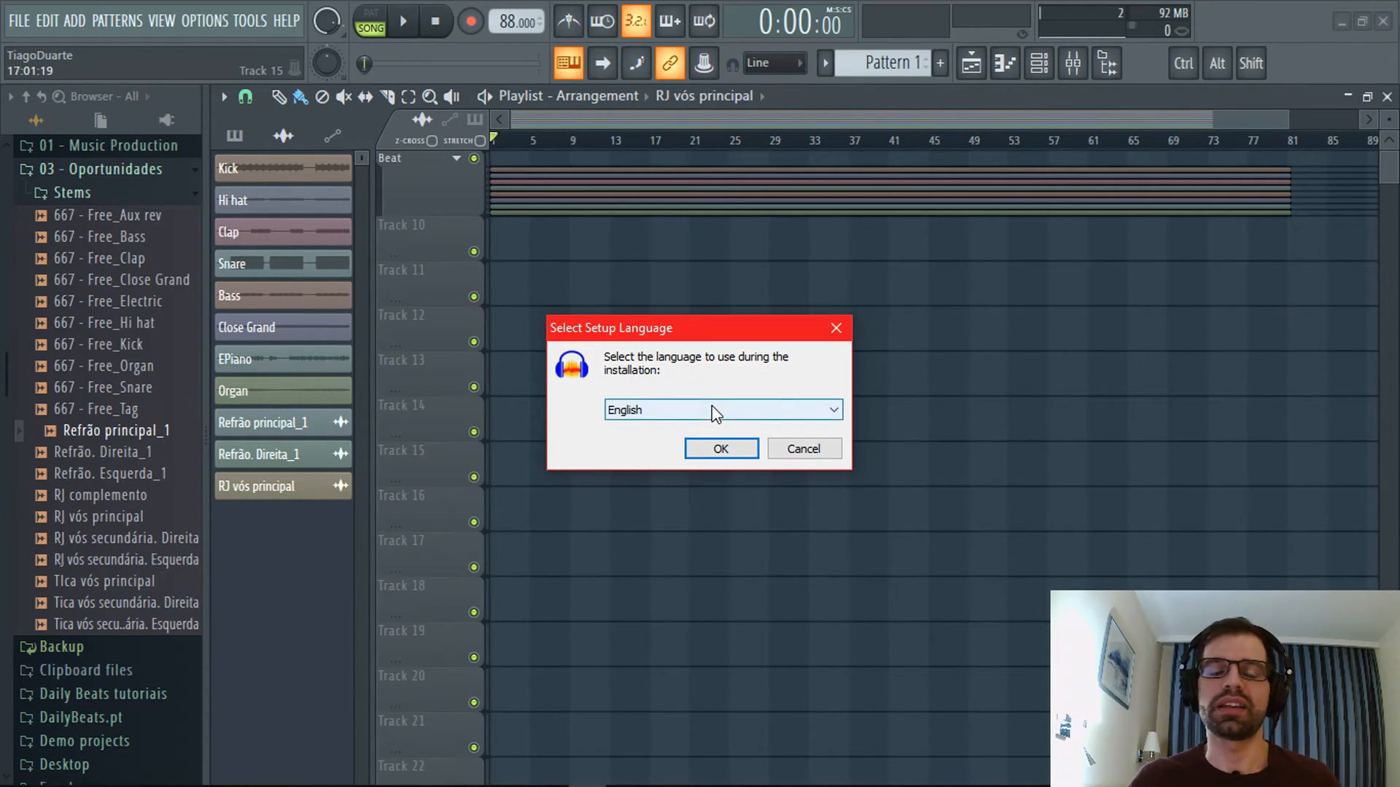
left_click(721, 454)
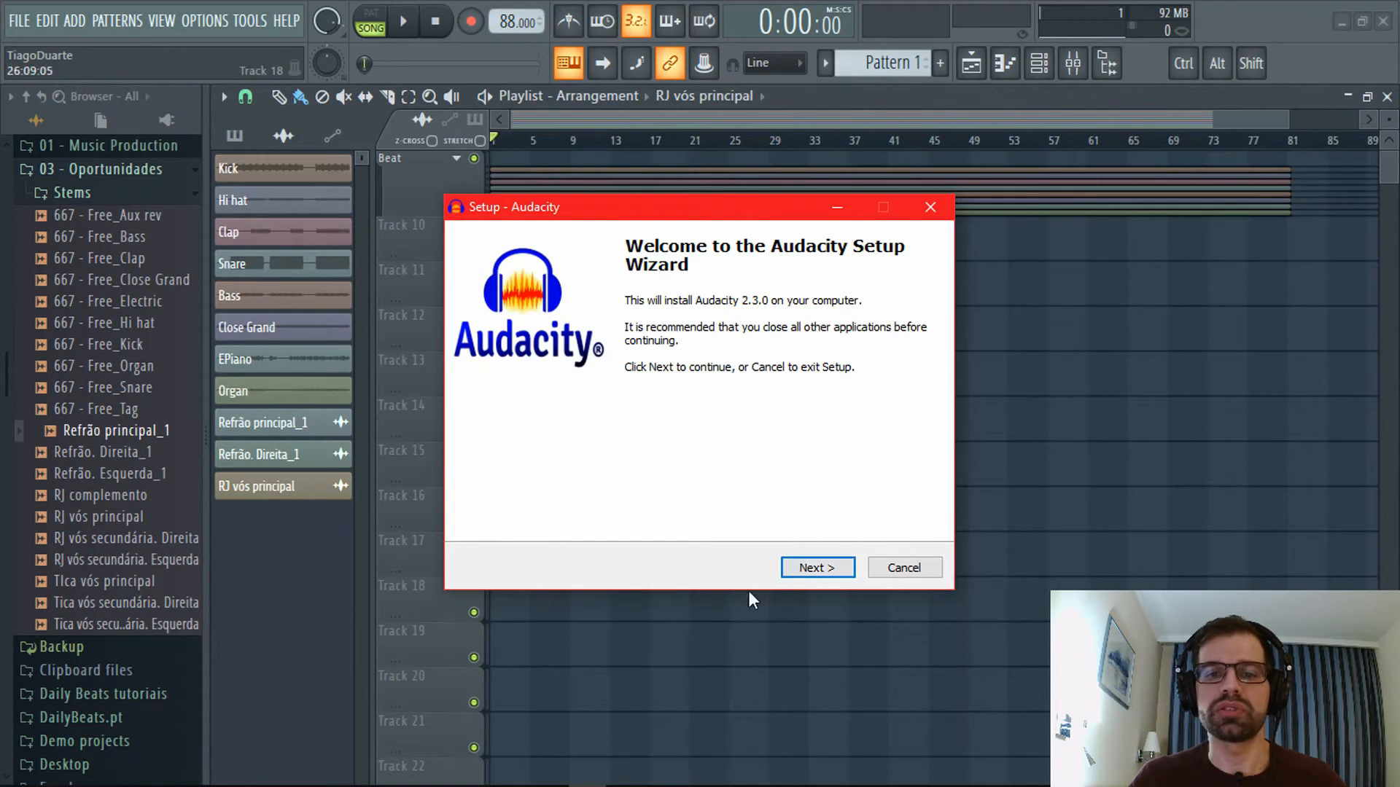
left_click(815, 570)
left_click(820, 572)
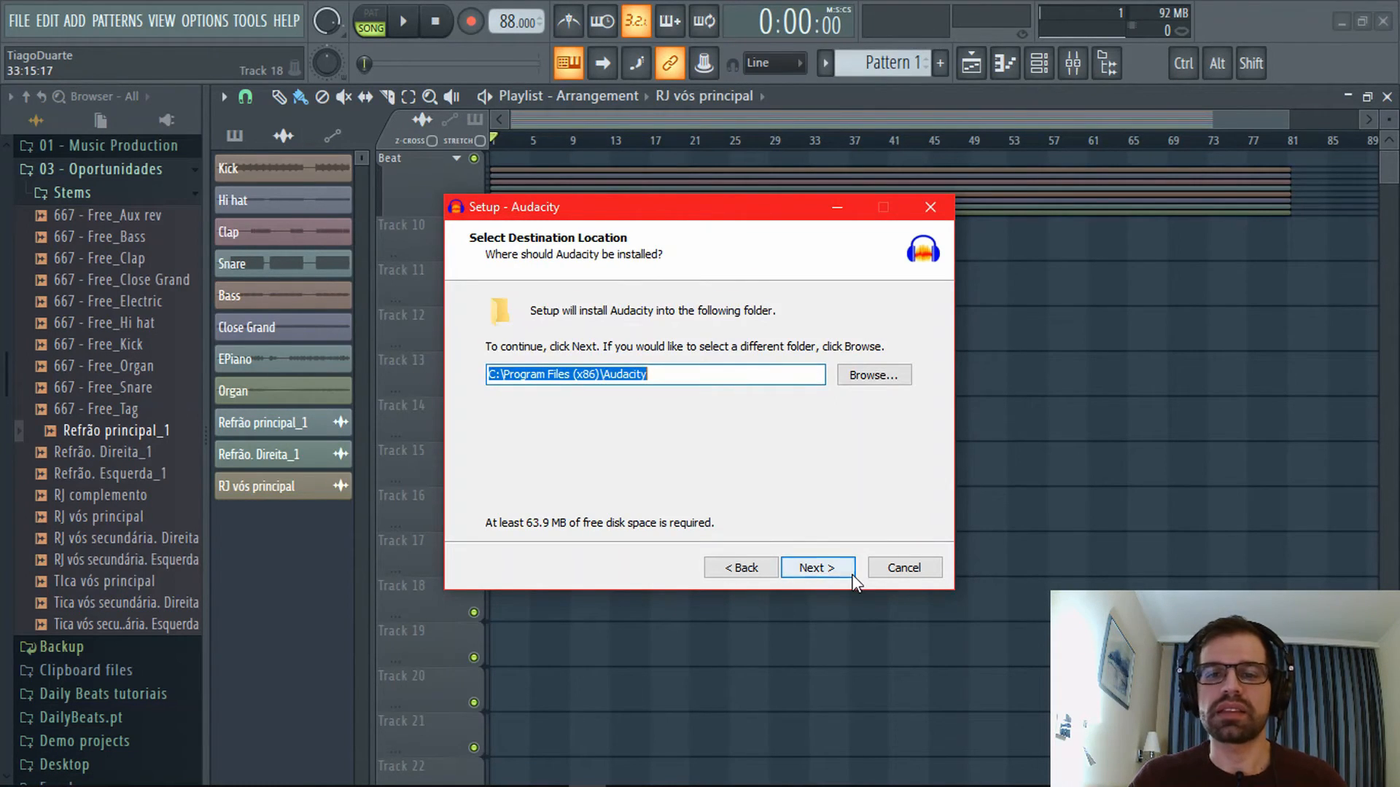
left_click(838, 570)
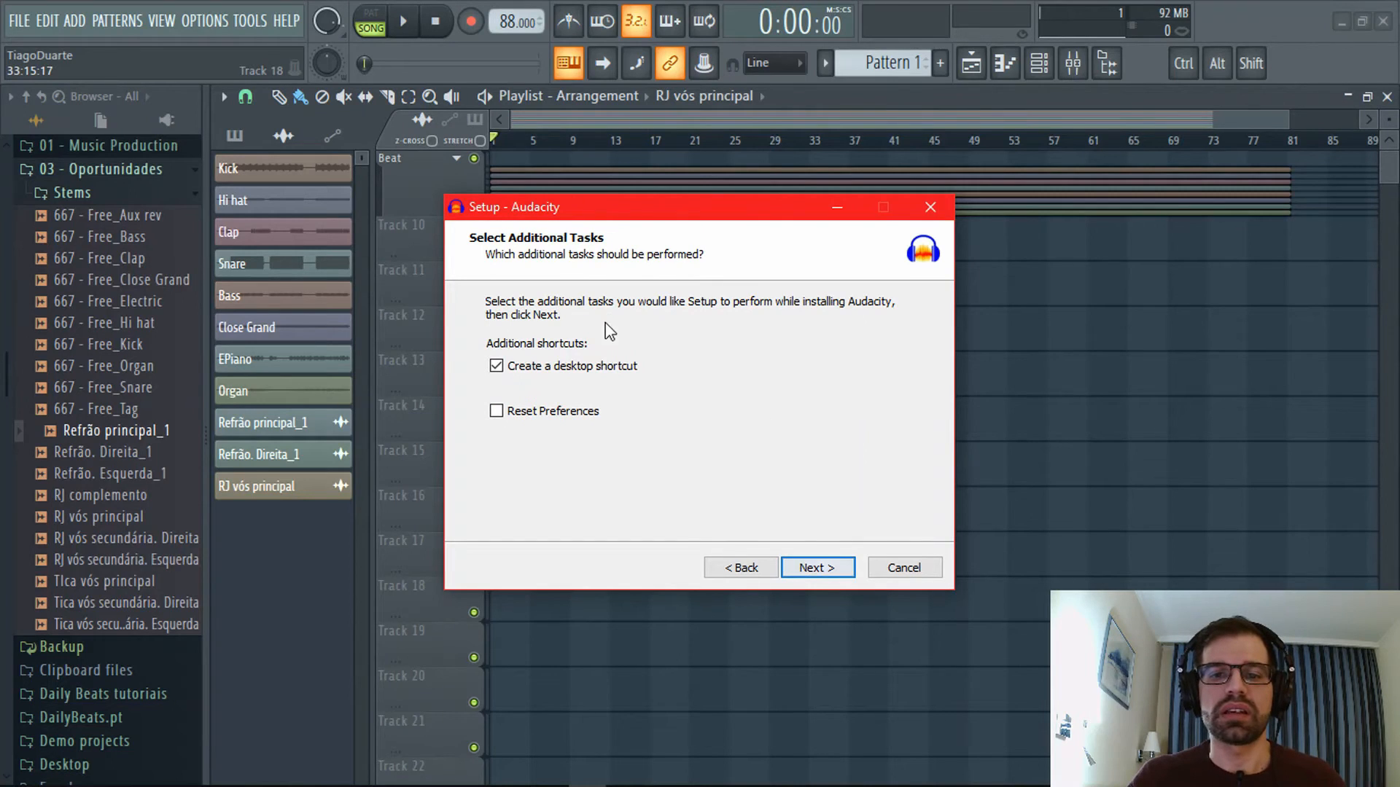
left_click(830, 571)
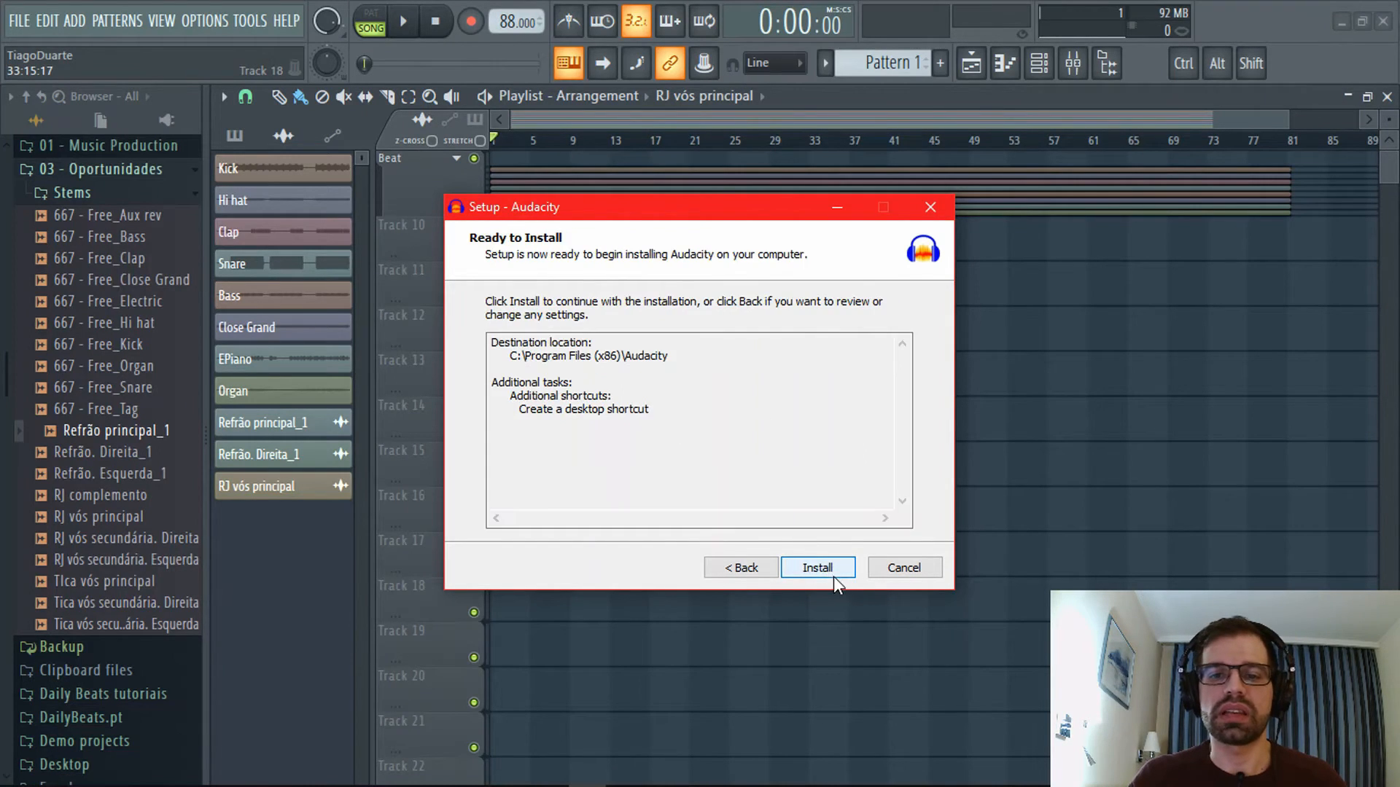
Install Audacity 2.3.0, launch it on finishing the setup and dismiss its welcome window.
left_click(833, 573)
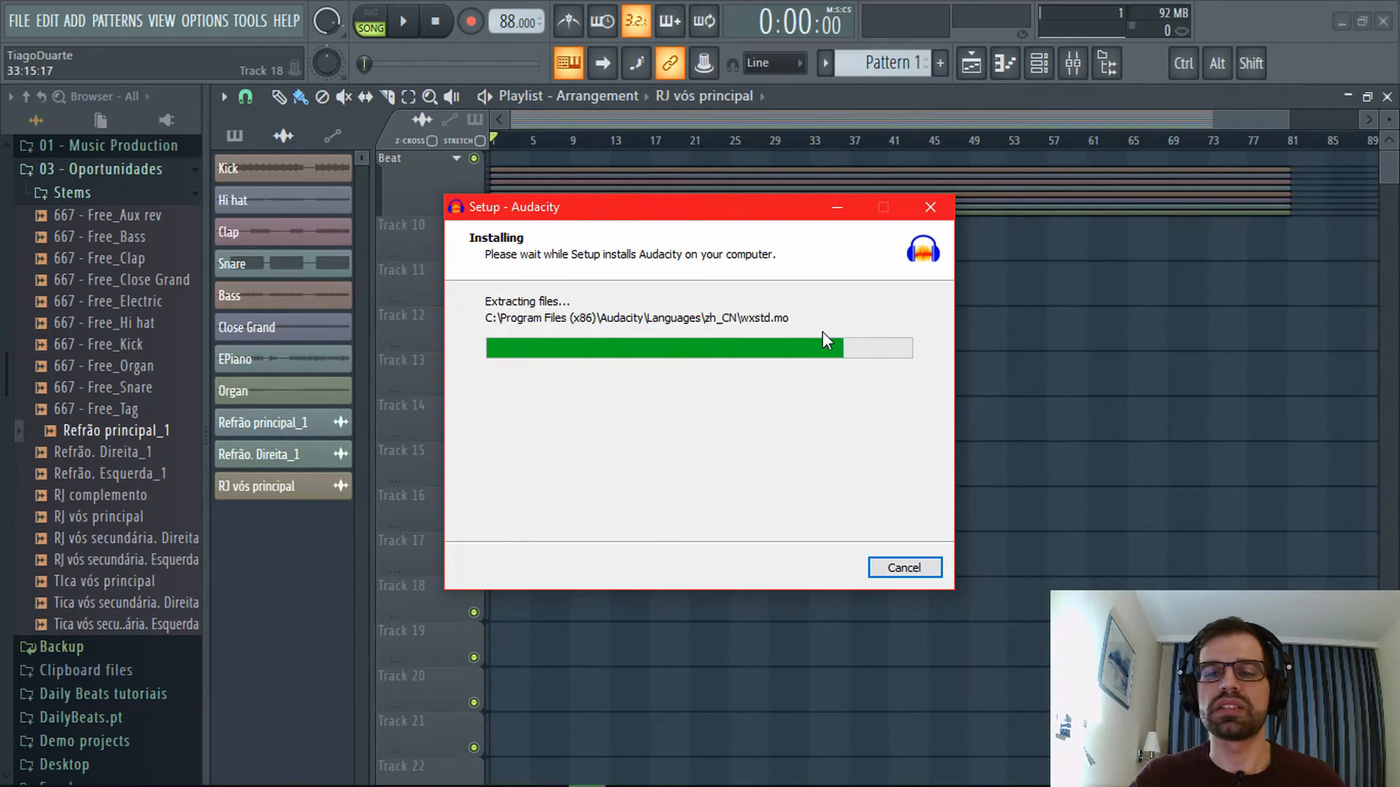
left_click(838, 573)
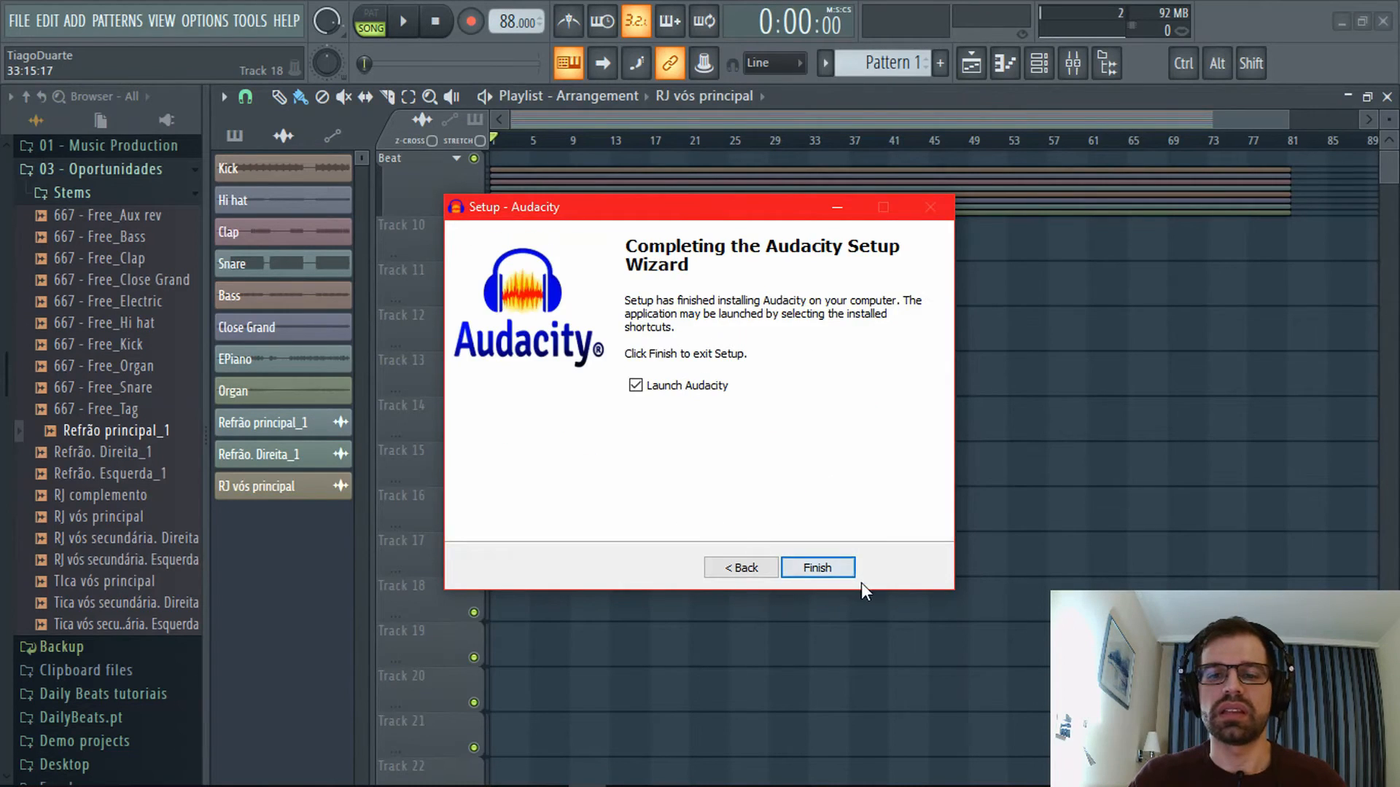
left_click(818, 561)
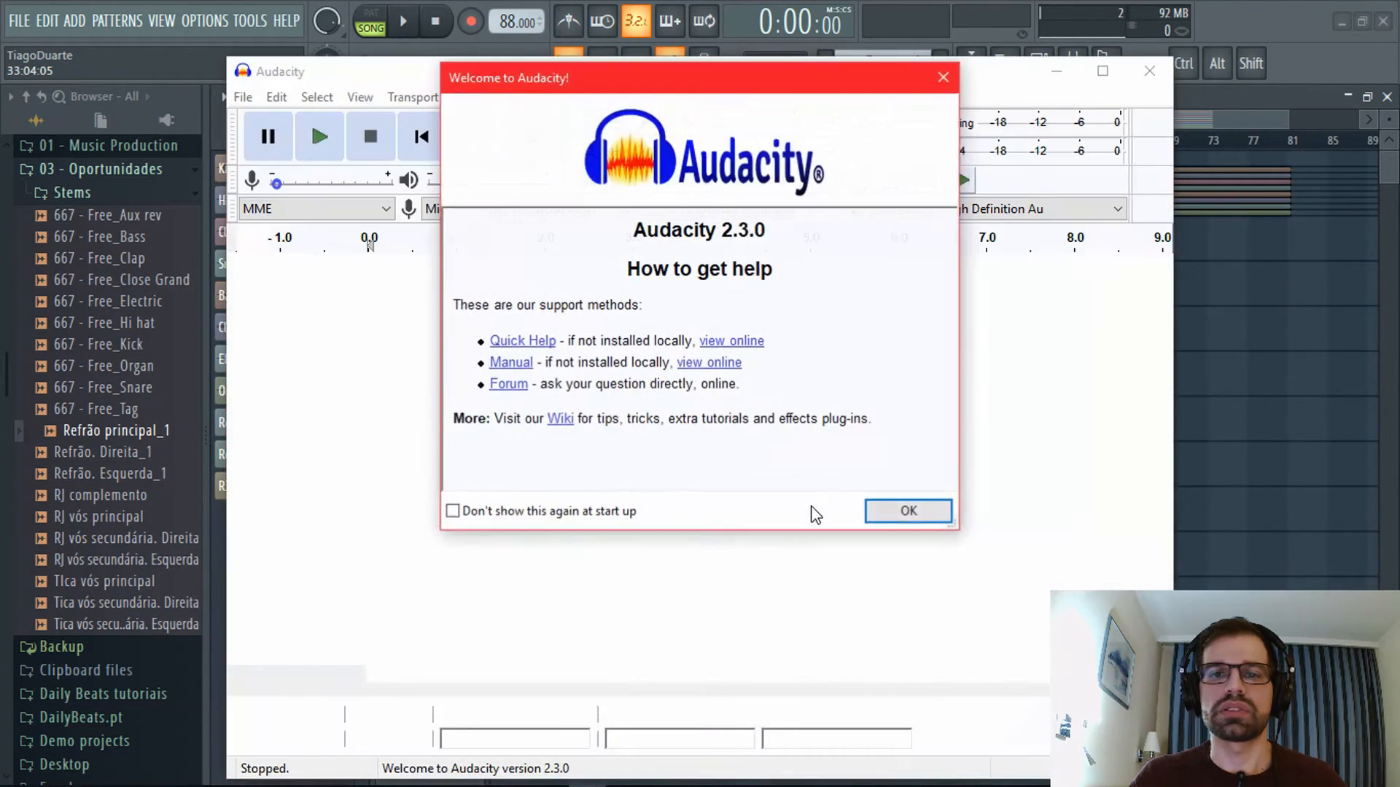
left_click(909, 512)
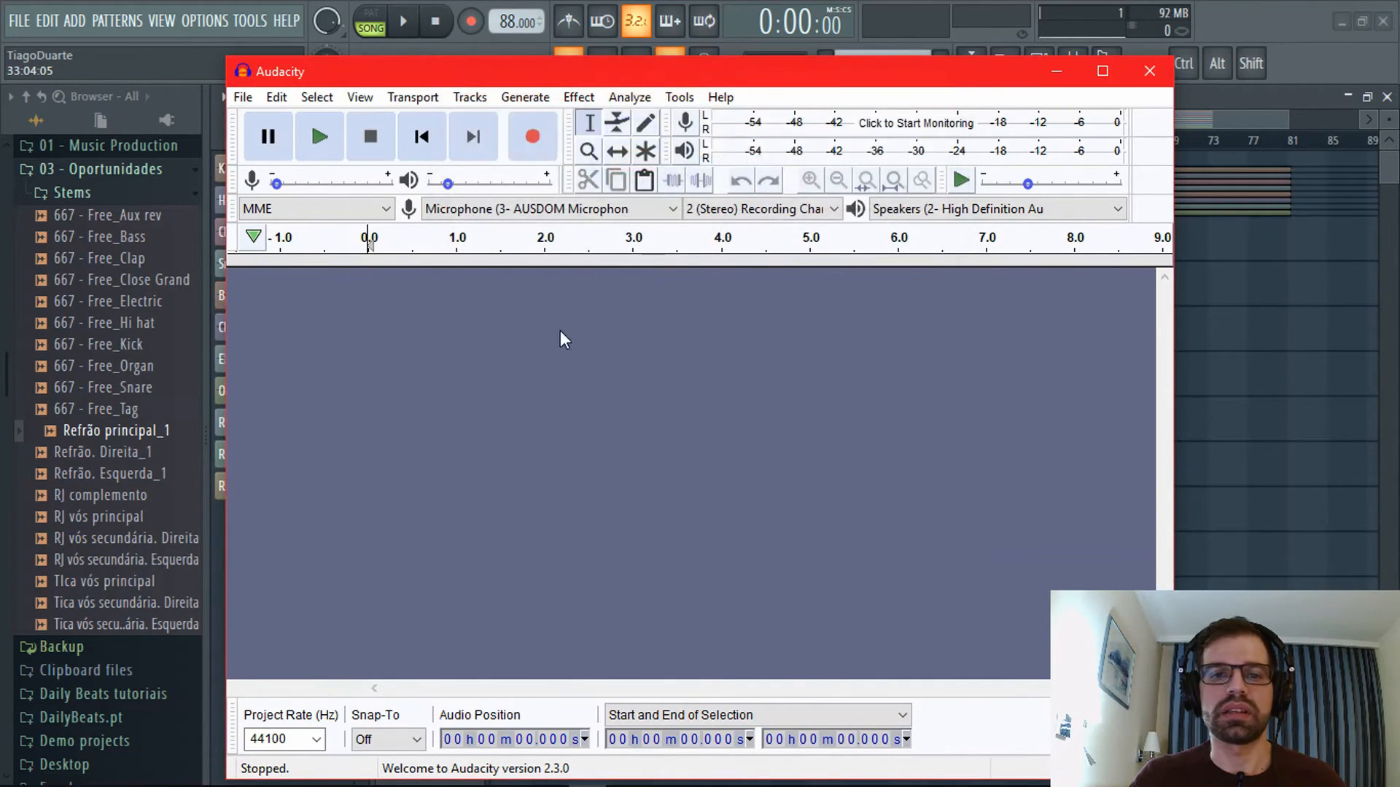
Start opening an audio file and browse the backup drive through 01 - Music Production, Music Business, 05 - Mixing and 03 - Oportunidades to Stems.
left_click(242, 97)
left_click(282, 144)
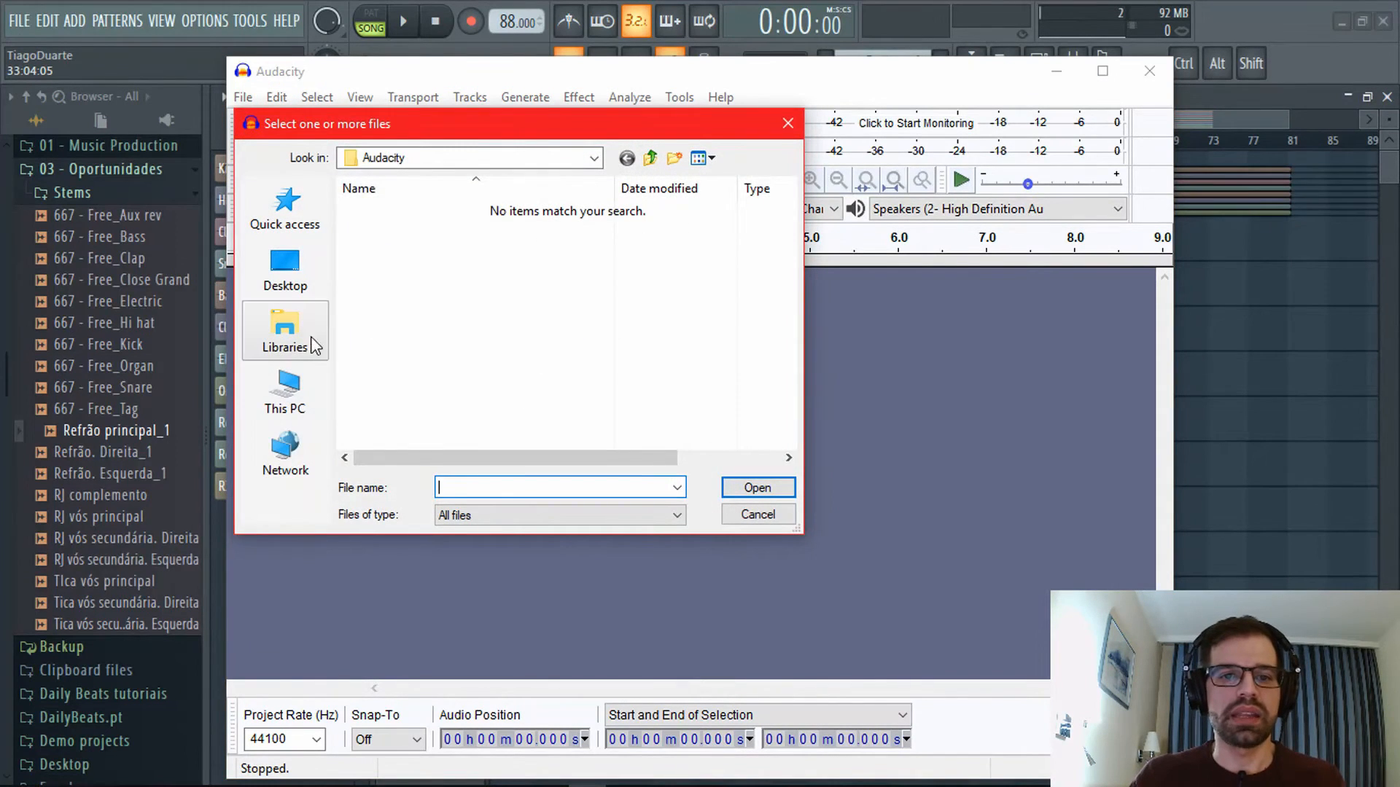
left_click(284, 397)
scroll(437, 365, "down", 3)
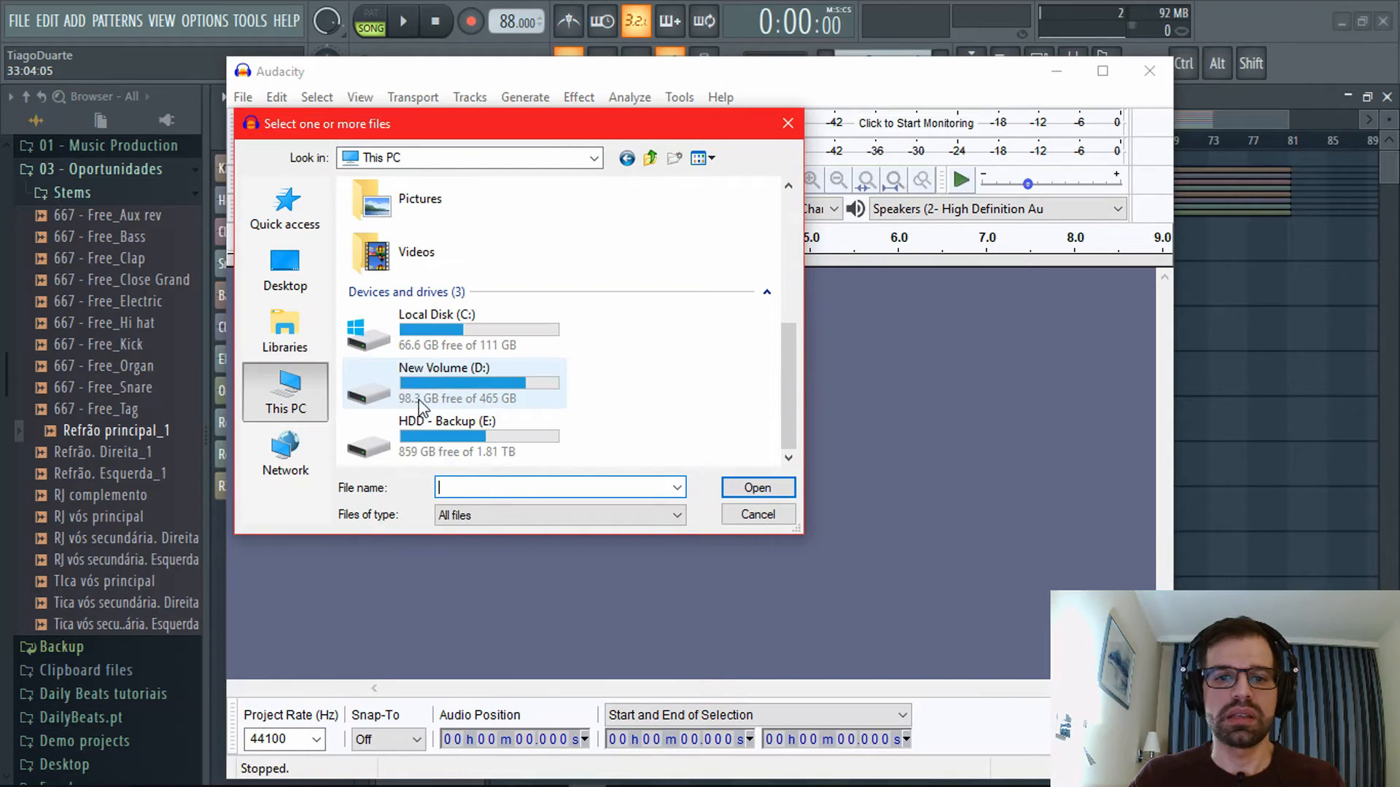
double_click(430, 433)
double_click(403, 211)
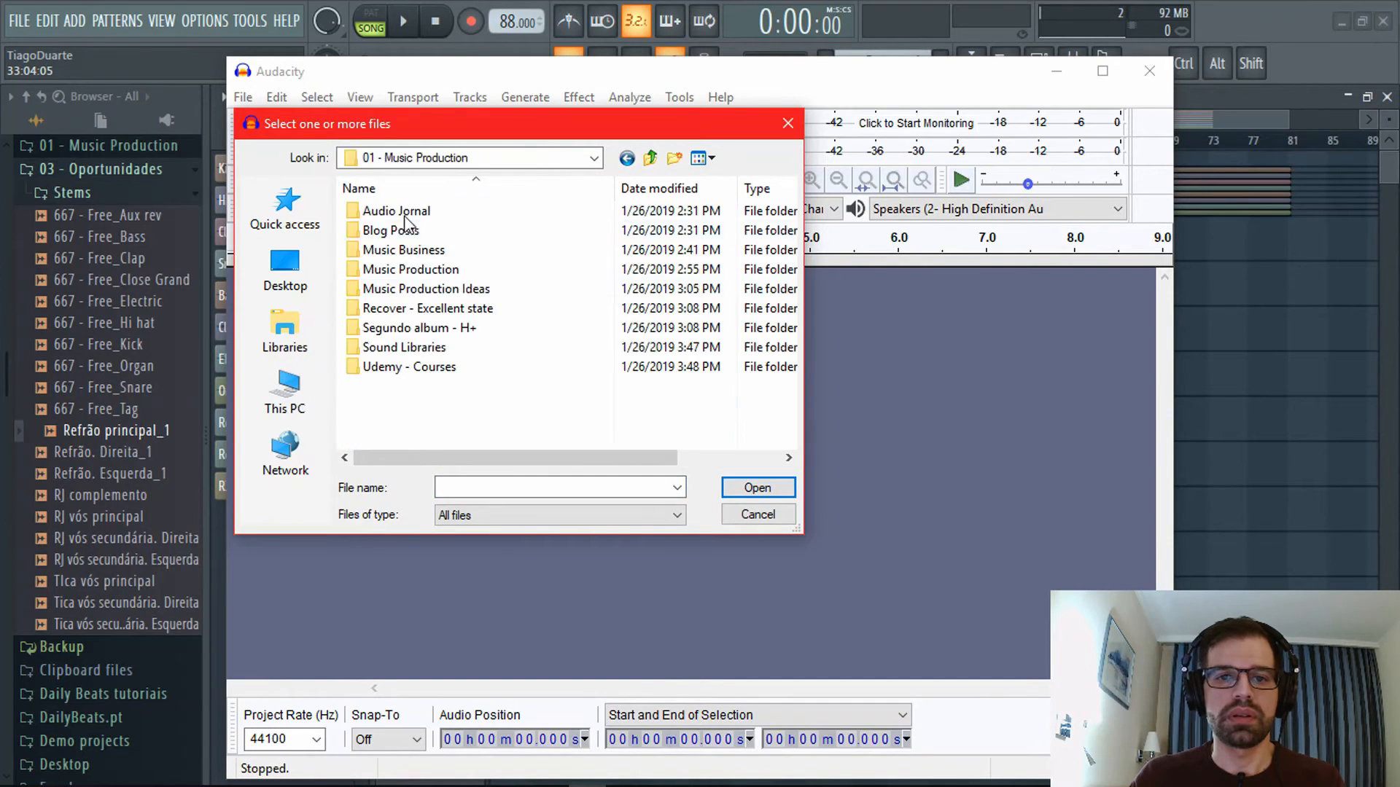
double_click(423, 251)
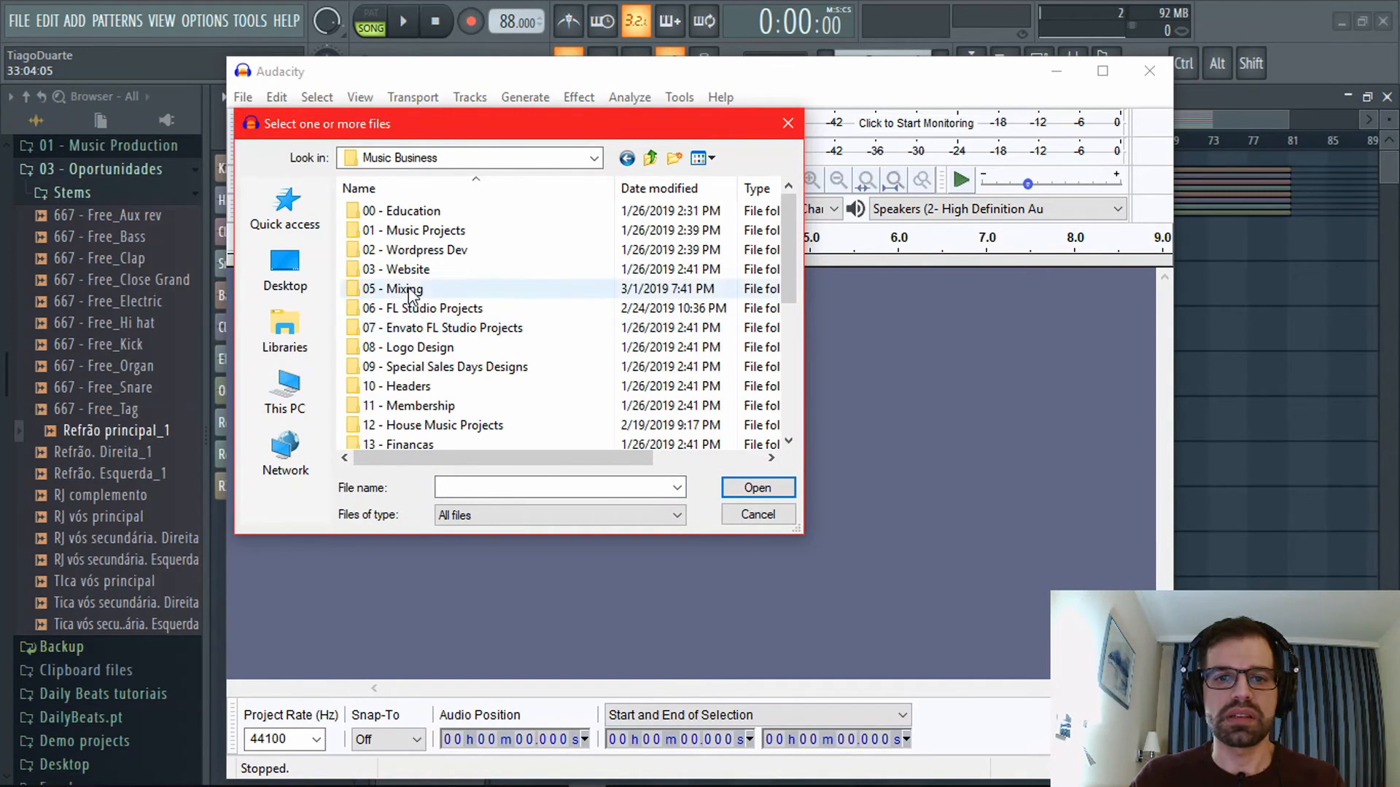
double_click(416, 287)
double_click(418, 275)
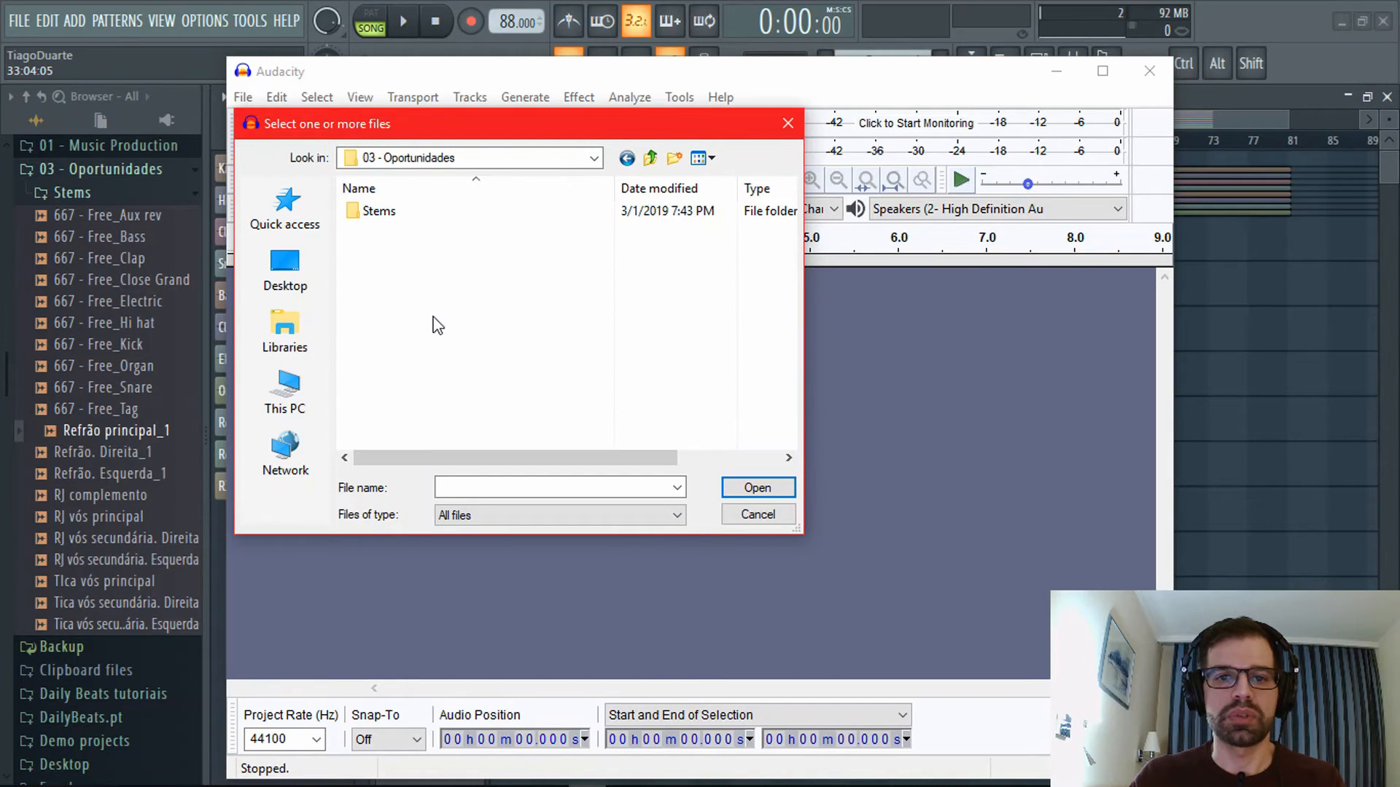
double_click(391, 213)
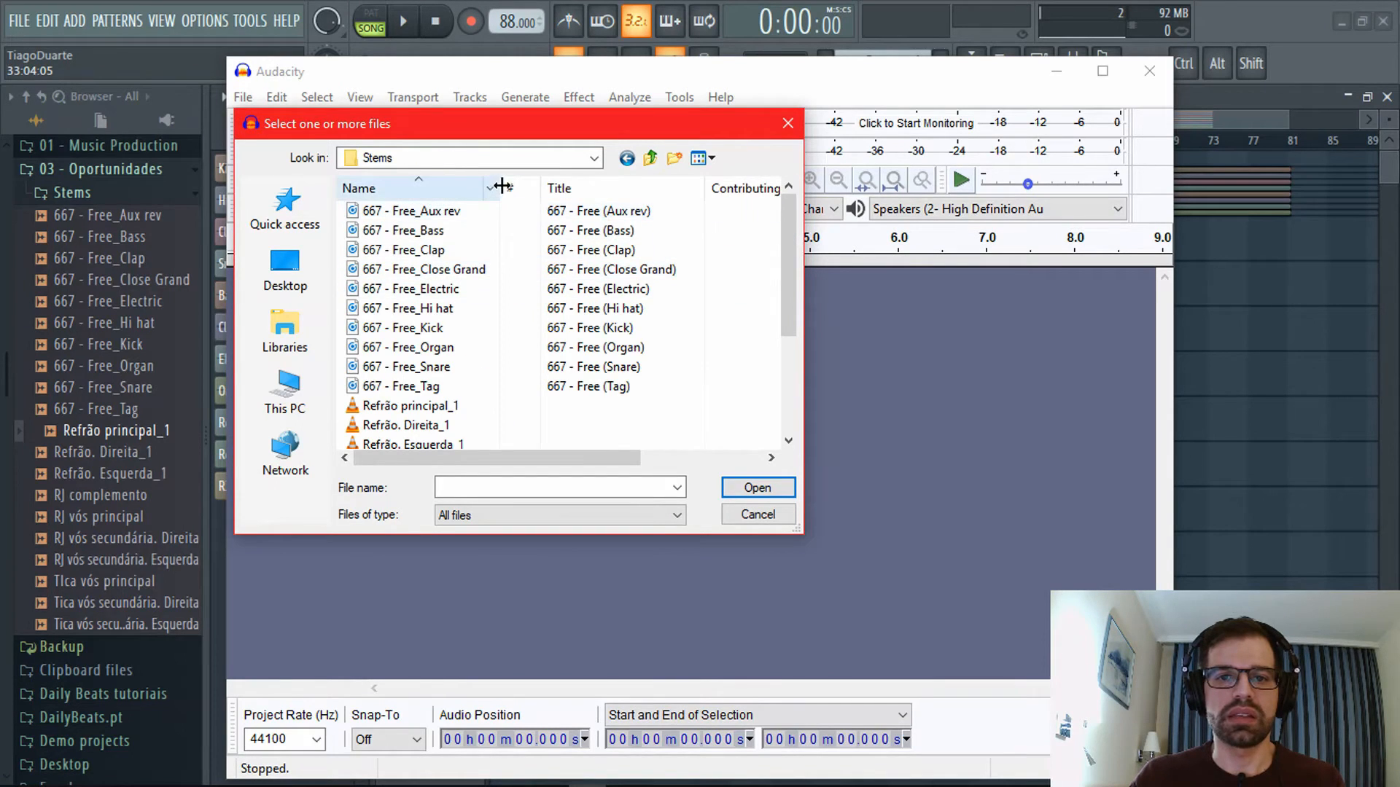
Open the AIF stem Refrão principal_1, reading it directly from the original file.
double_click(500, 187)
scroll(485, 400, "down", 2)
left_click(436, 292)
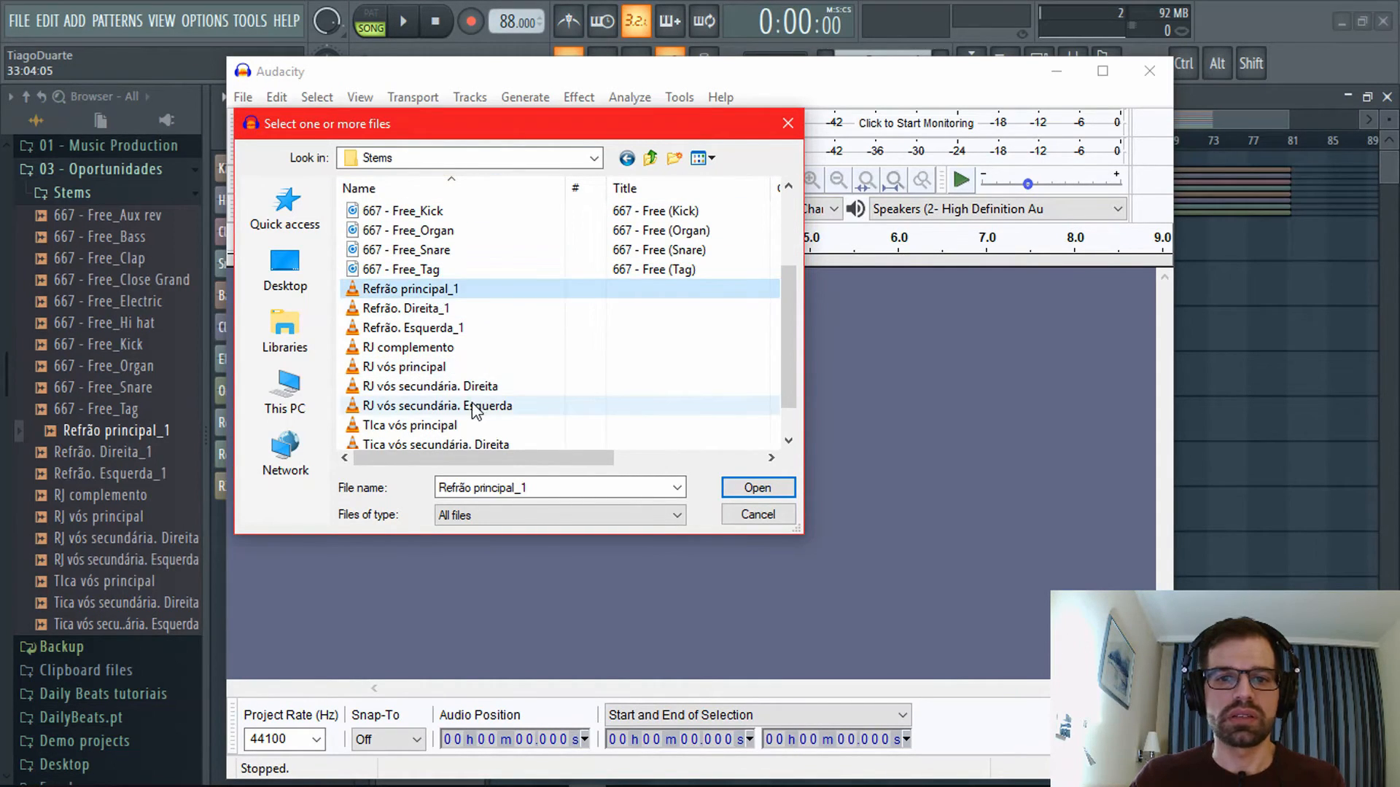
left_click(760, 490)
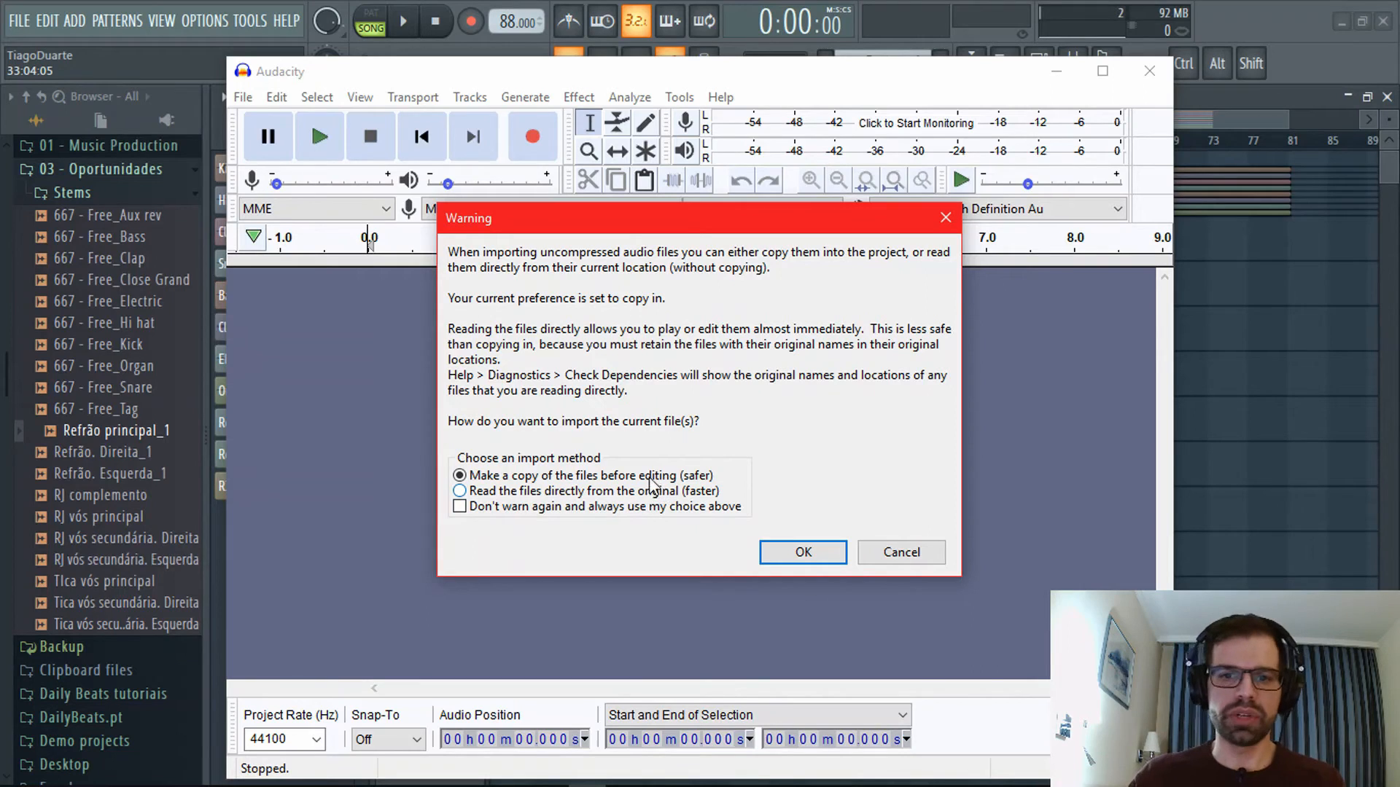
left_click(603, 492)
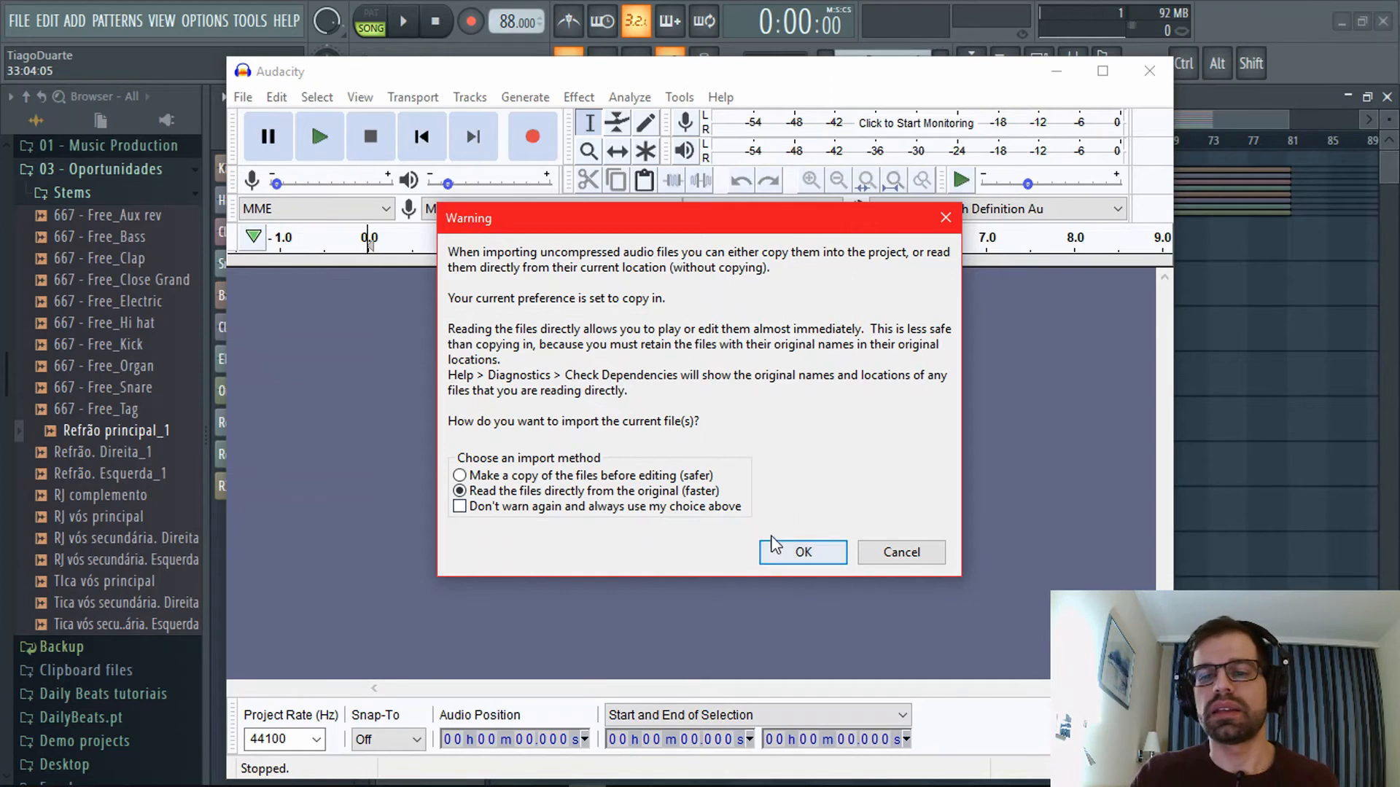
left_click(803, 552)
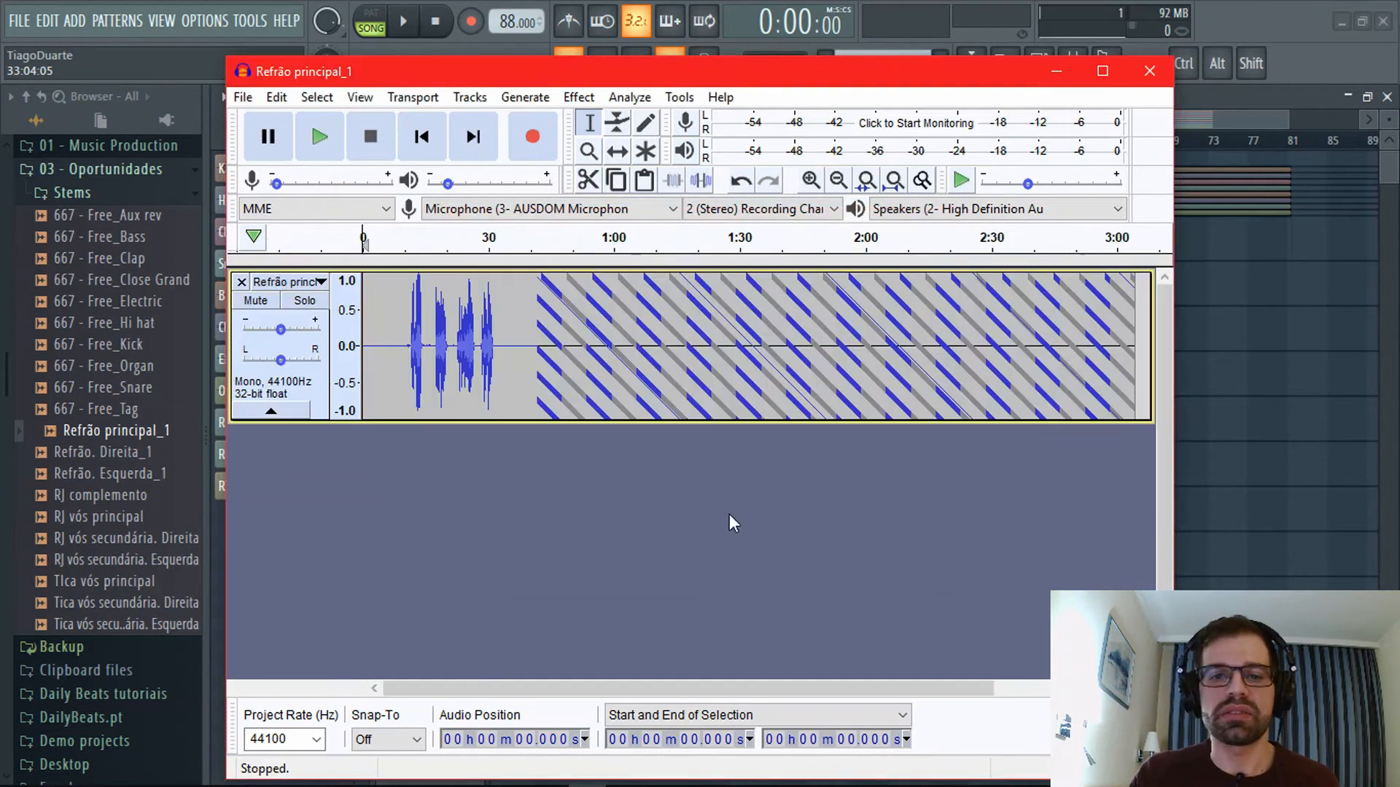
scroll(609, 362, "down", 5)
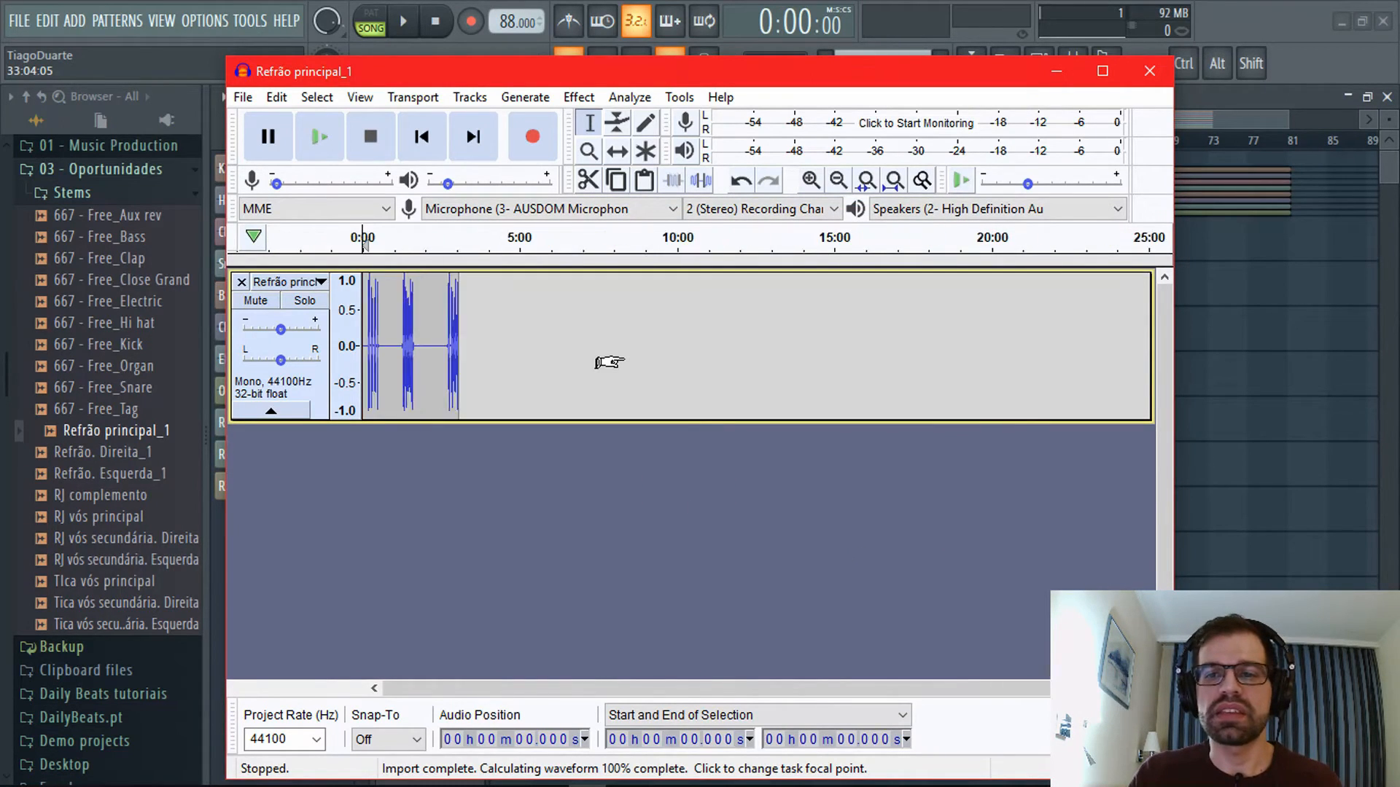
scroll(610, 362, "up", 4)
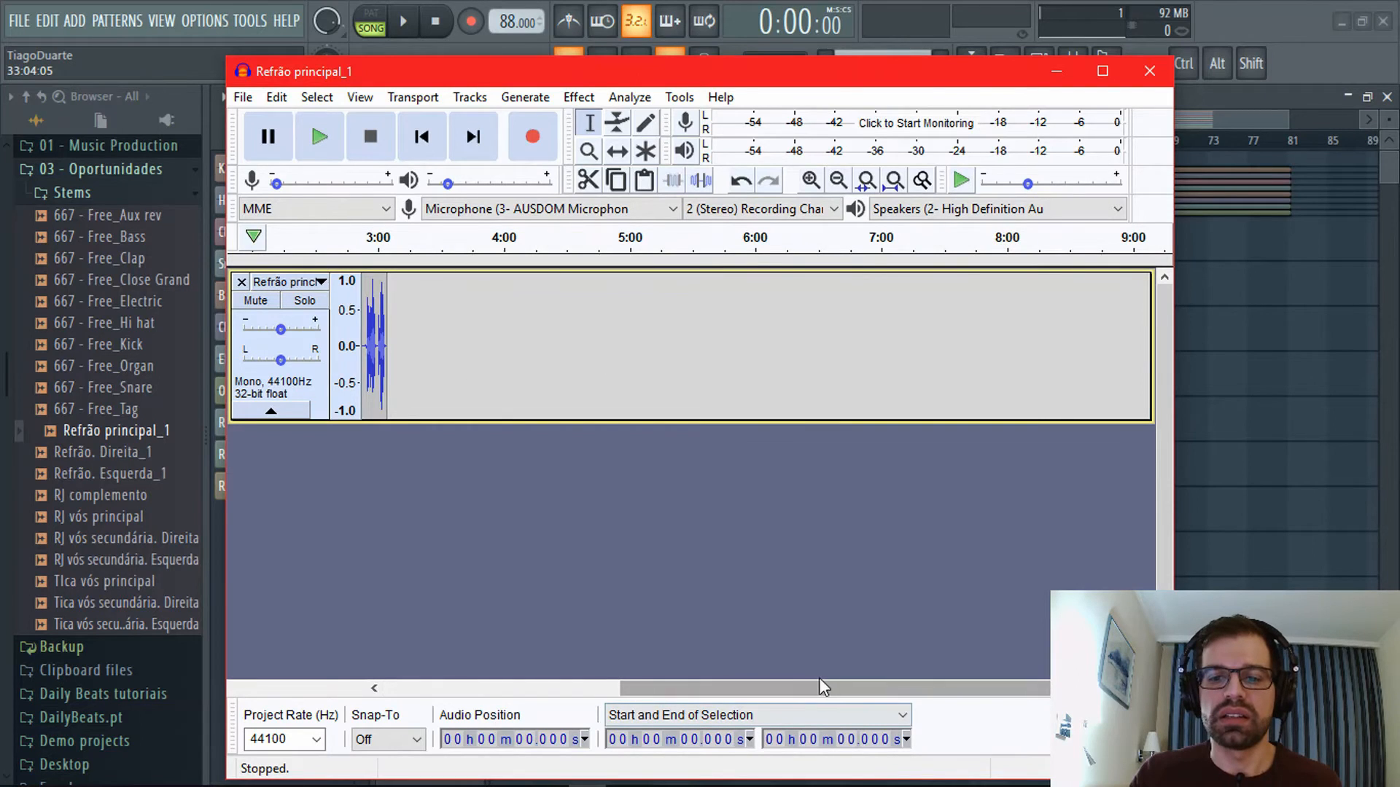
left_click_drag(823, 687, 543, 701)
scroll(465, 390, "up", 1)
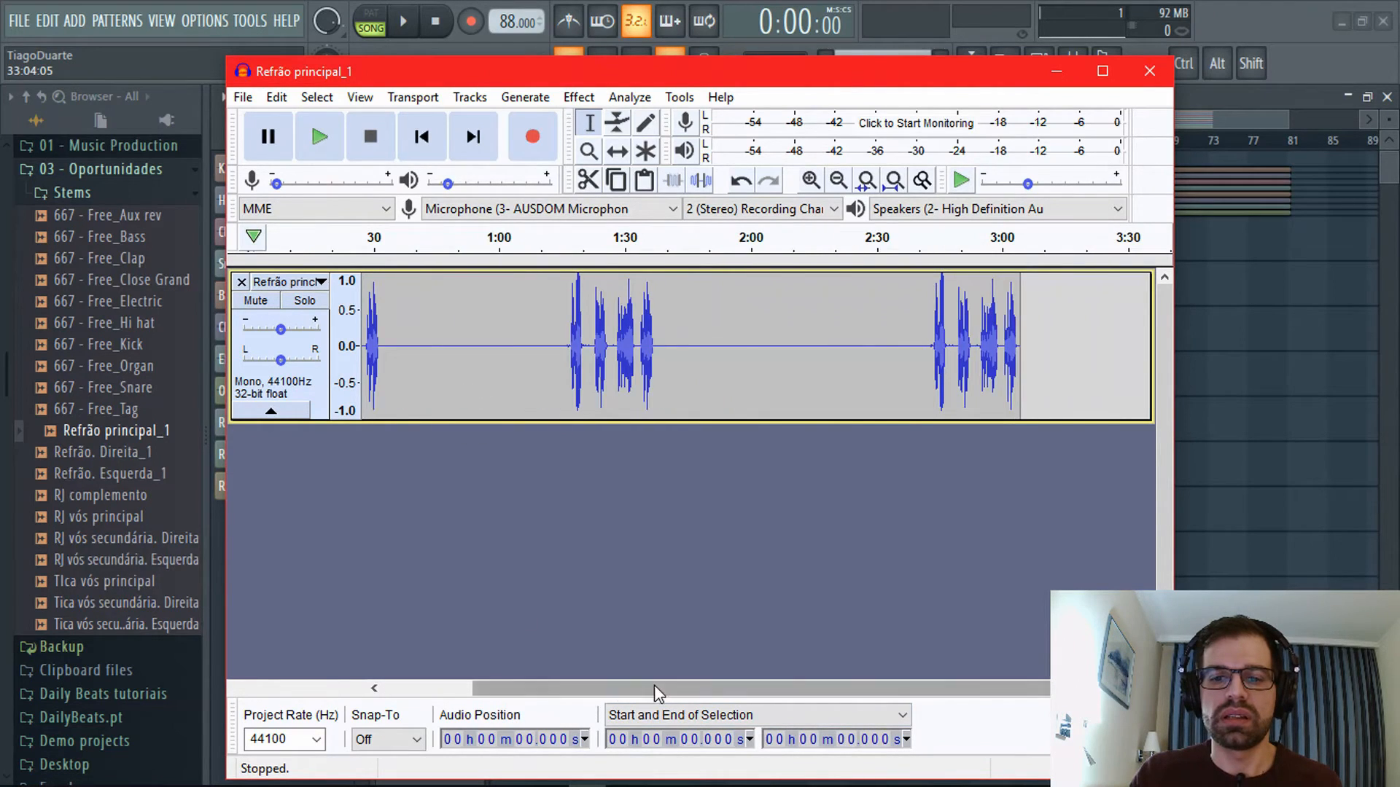
left_click_drag(654, 685, 517, 680)
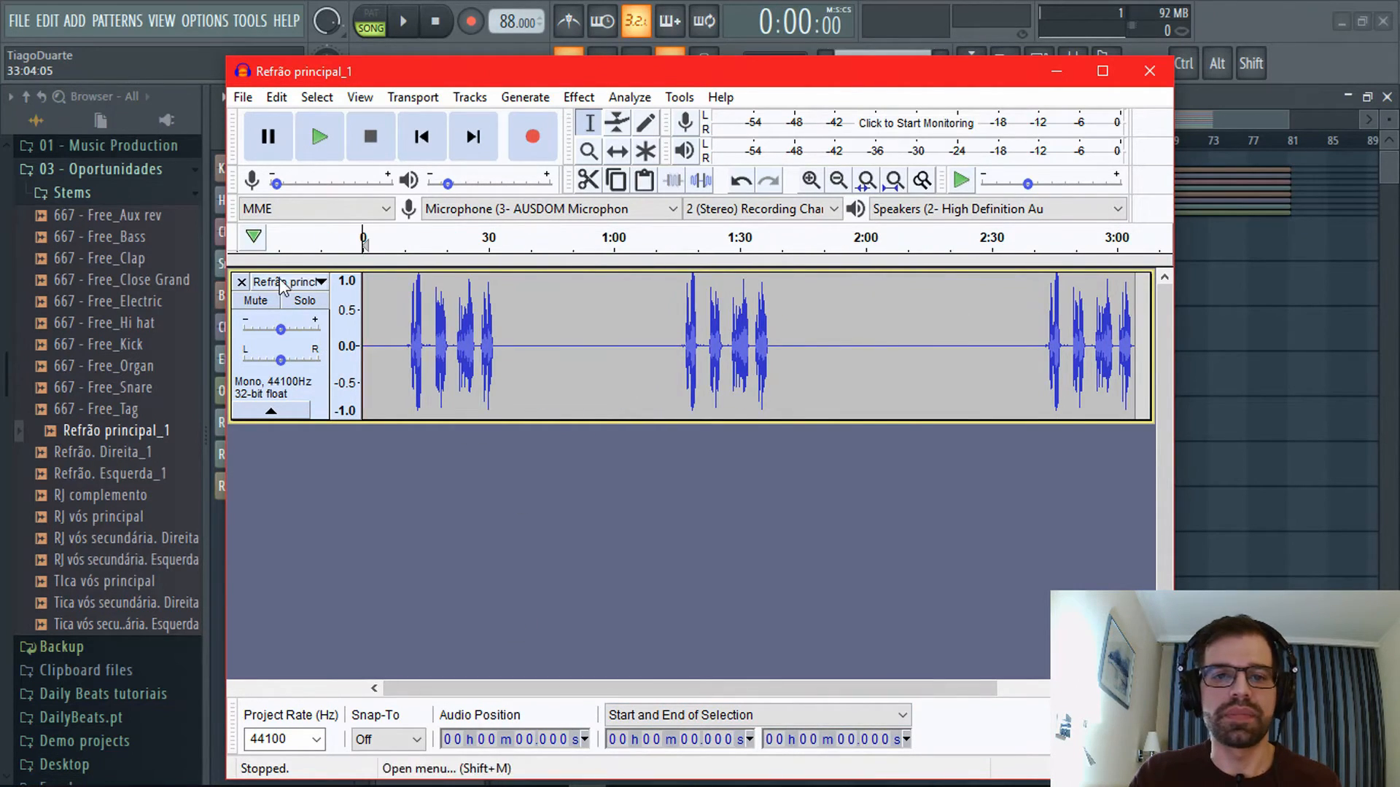
Export Refrão principal_1 to the Stems folder as a WAV (Microsoft) 32-bit float PCM file with empty metadata tags.
left_click(243, 98)
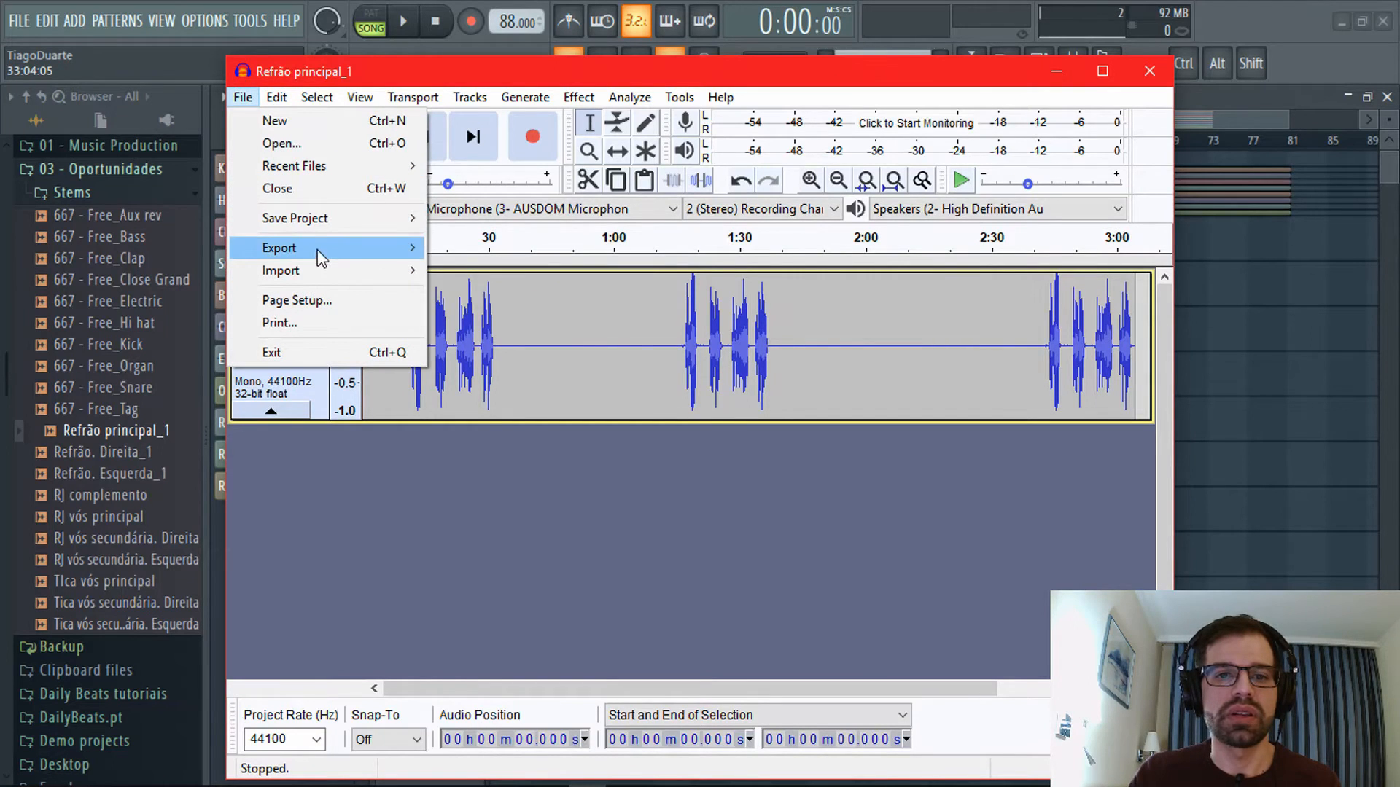
mouse_move(320, 249)
left_click(503, 269)
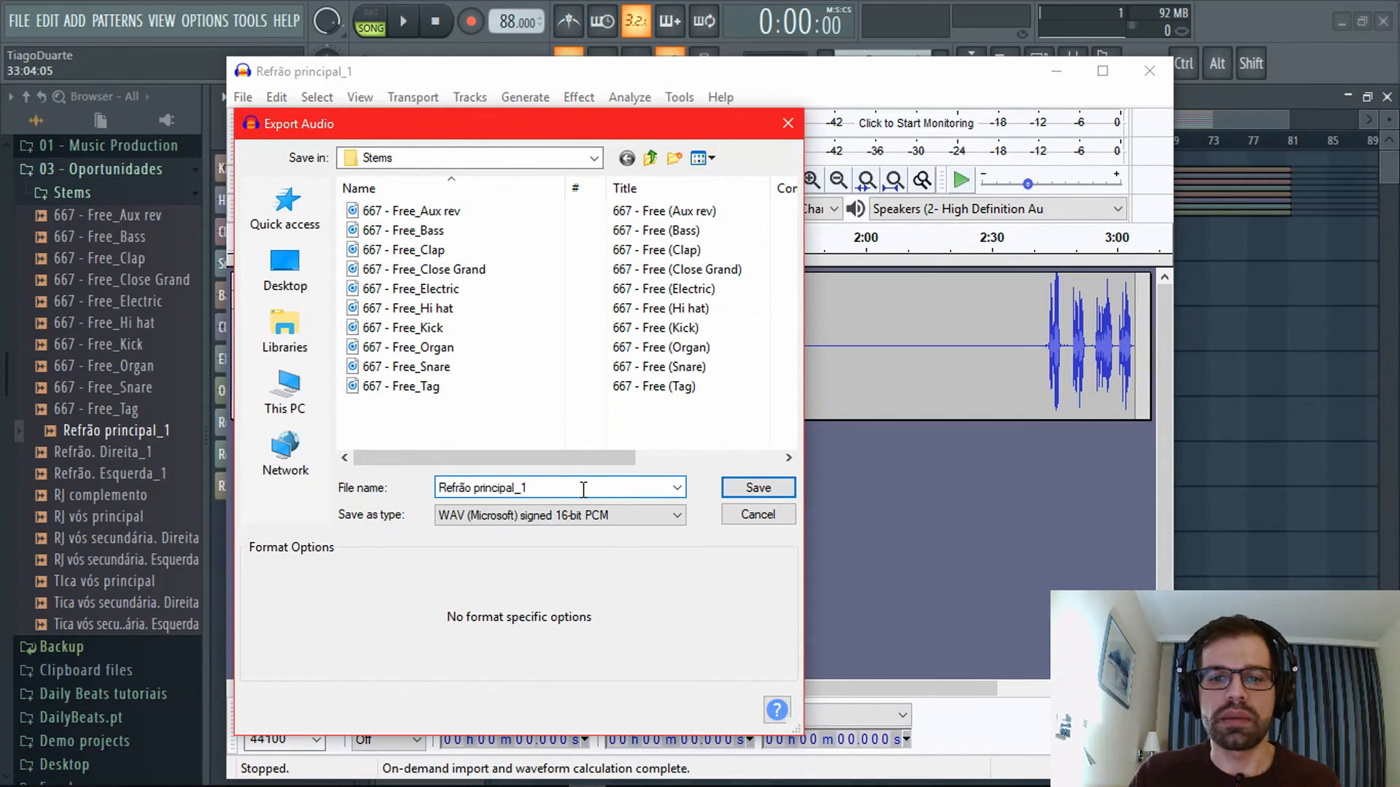
left_click(554, 516)
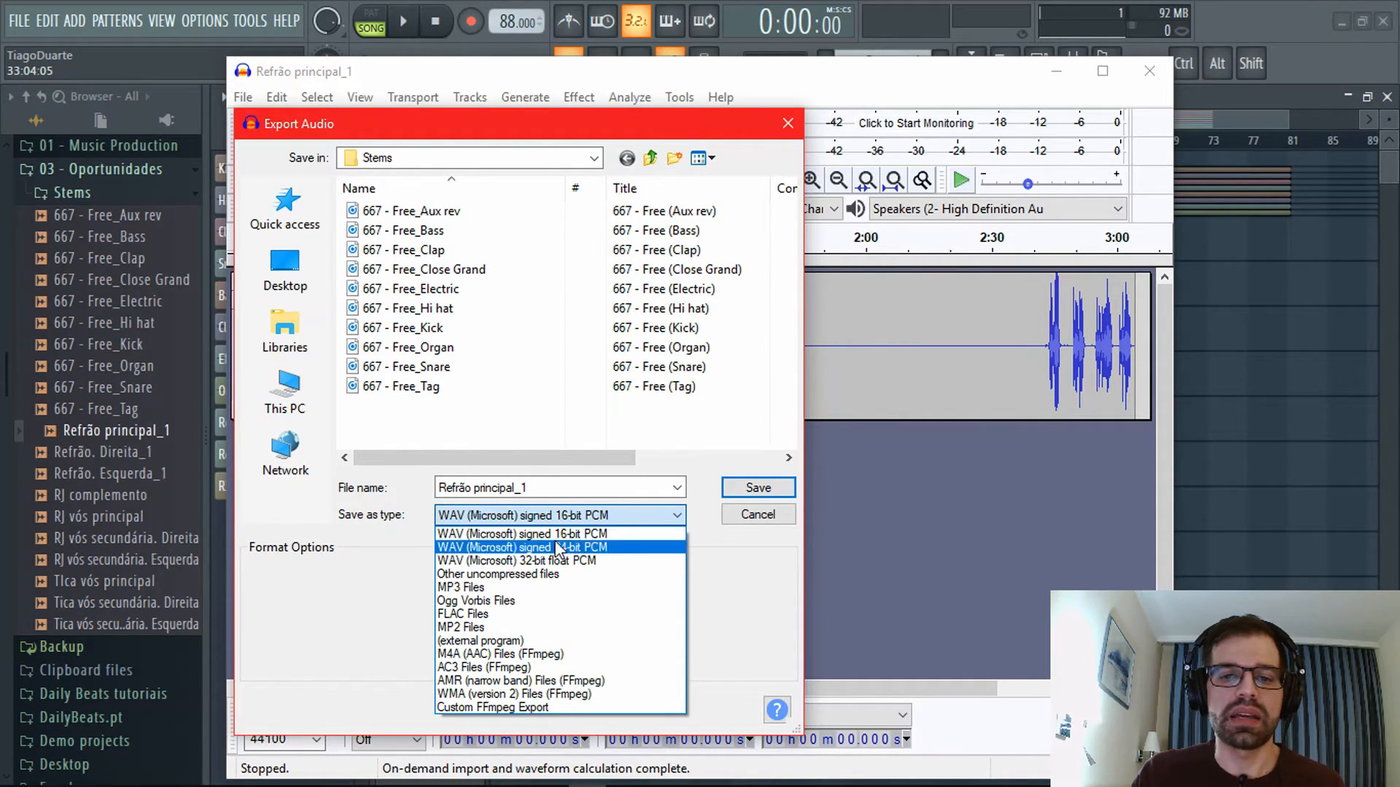
left_click(519, 564)
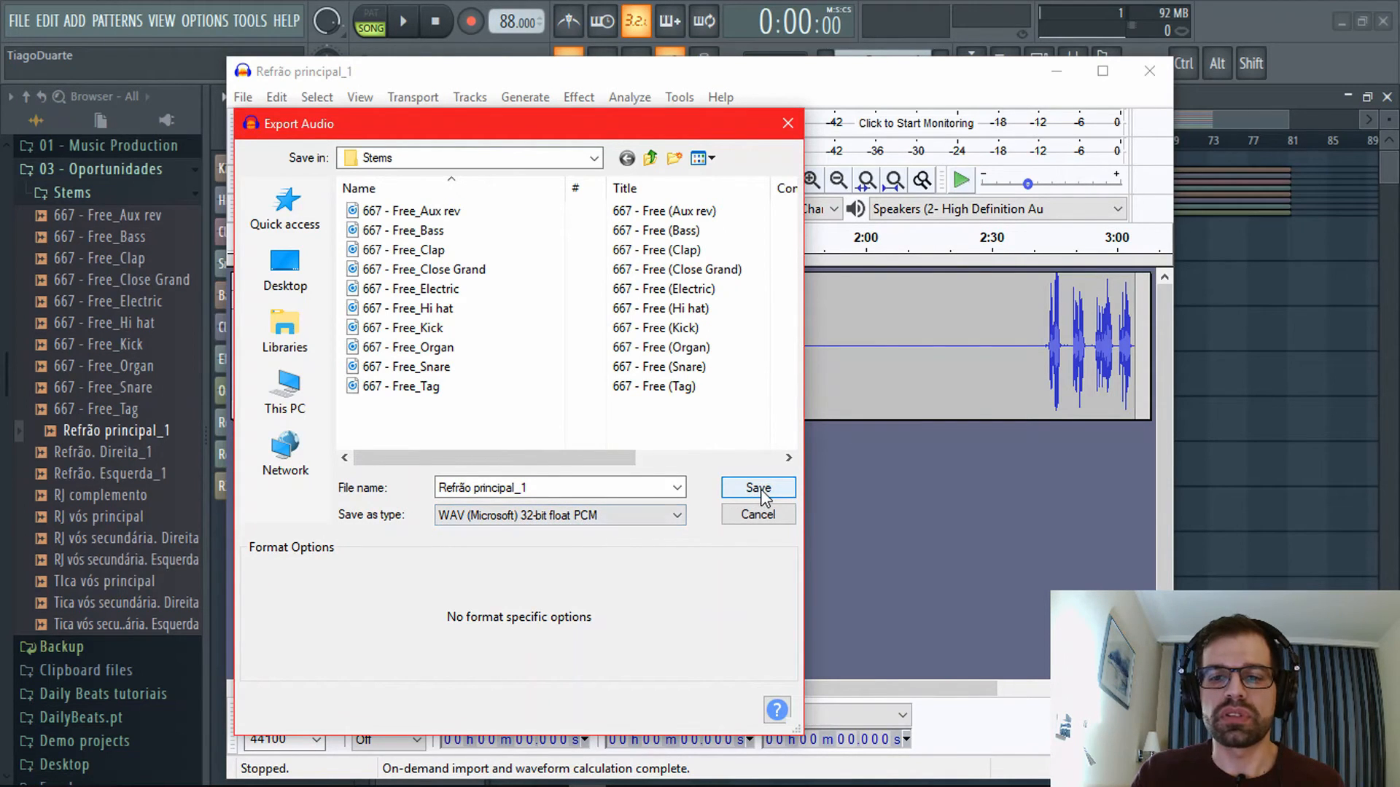
left_click(729, 488)
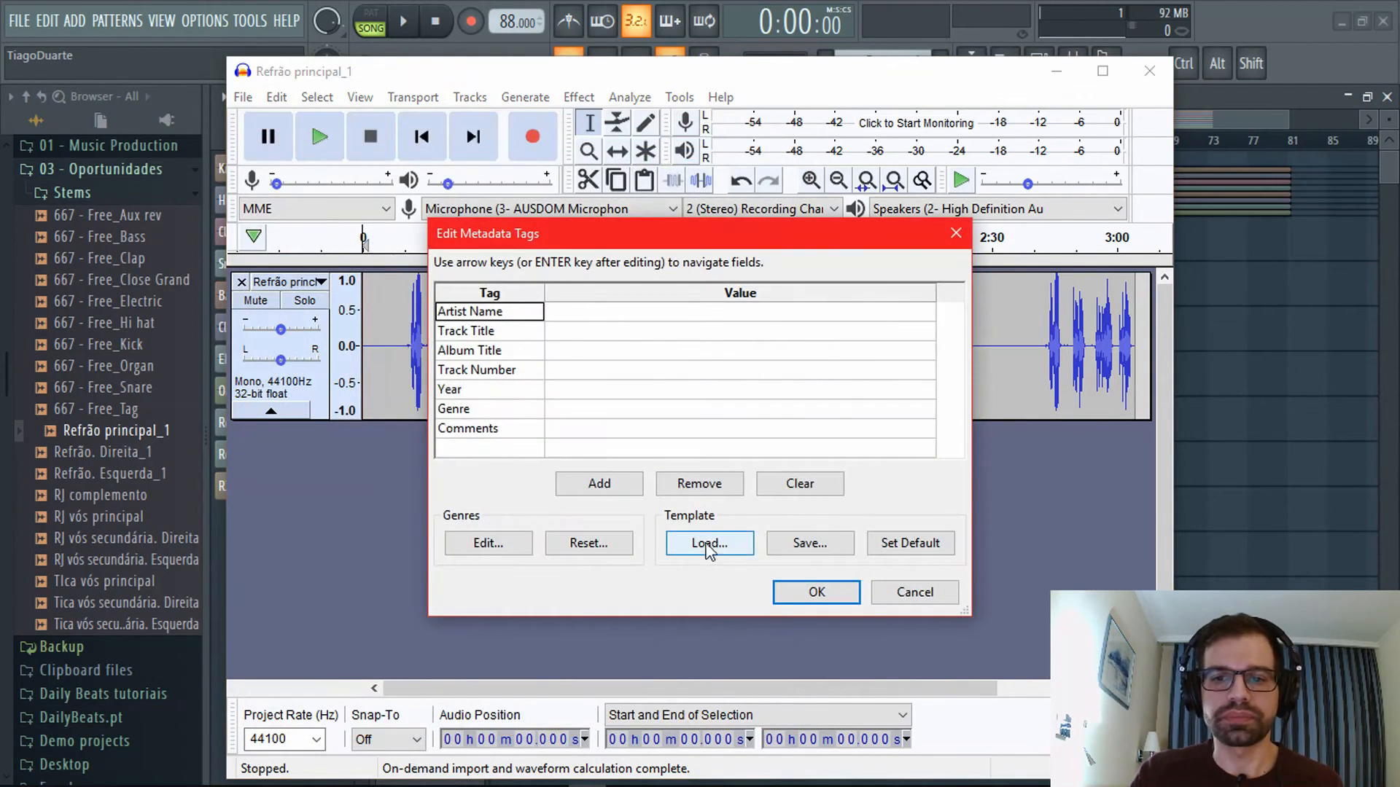
left_click(810, 598)
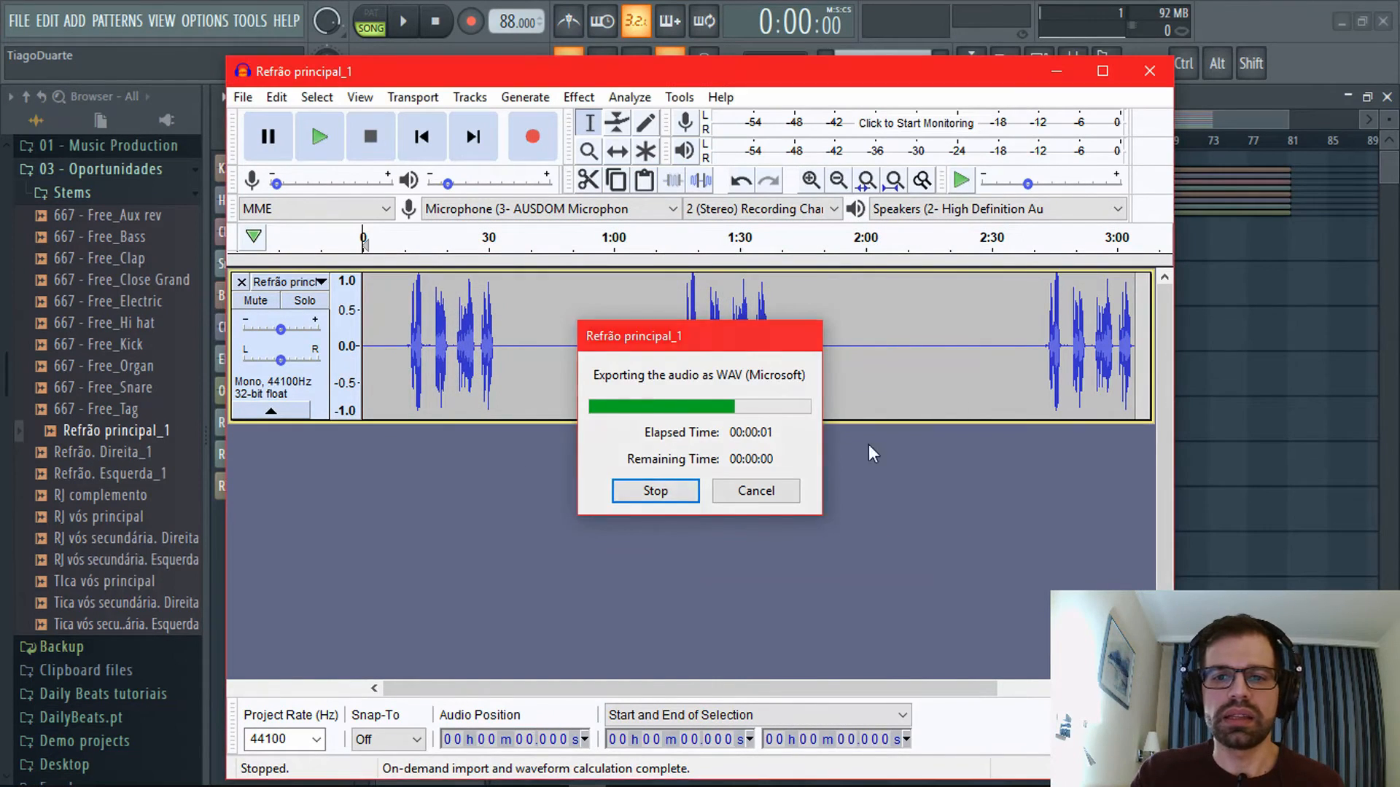
Remove the Refrão principal_1 track and open the AIF stem Refrão. Direita_1, reading it directly from the original.
left_click(242, 281)
left_click(242, 96)
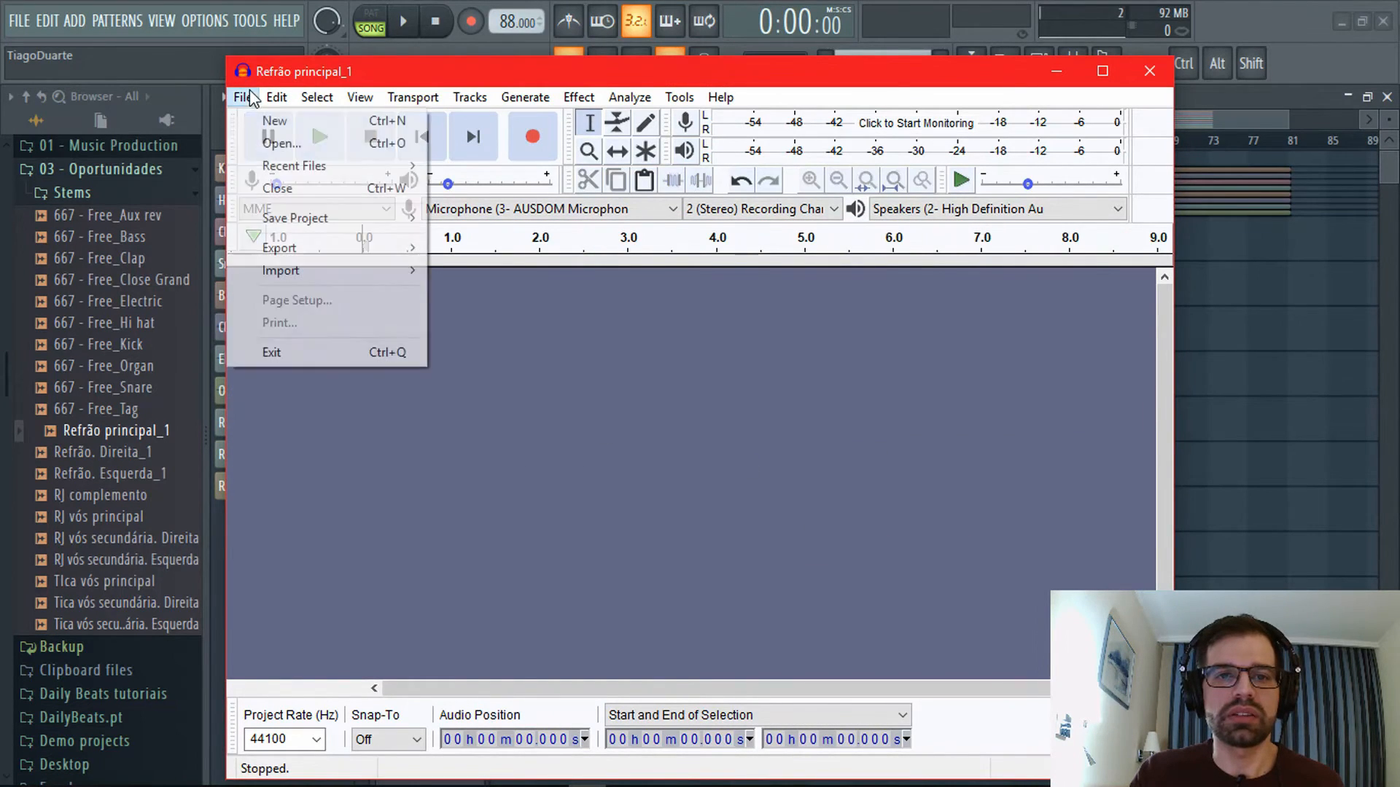
left_click(281, 143)
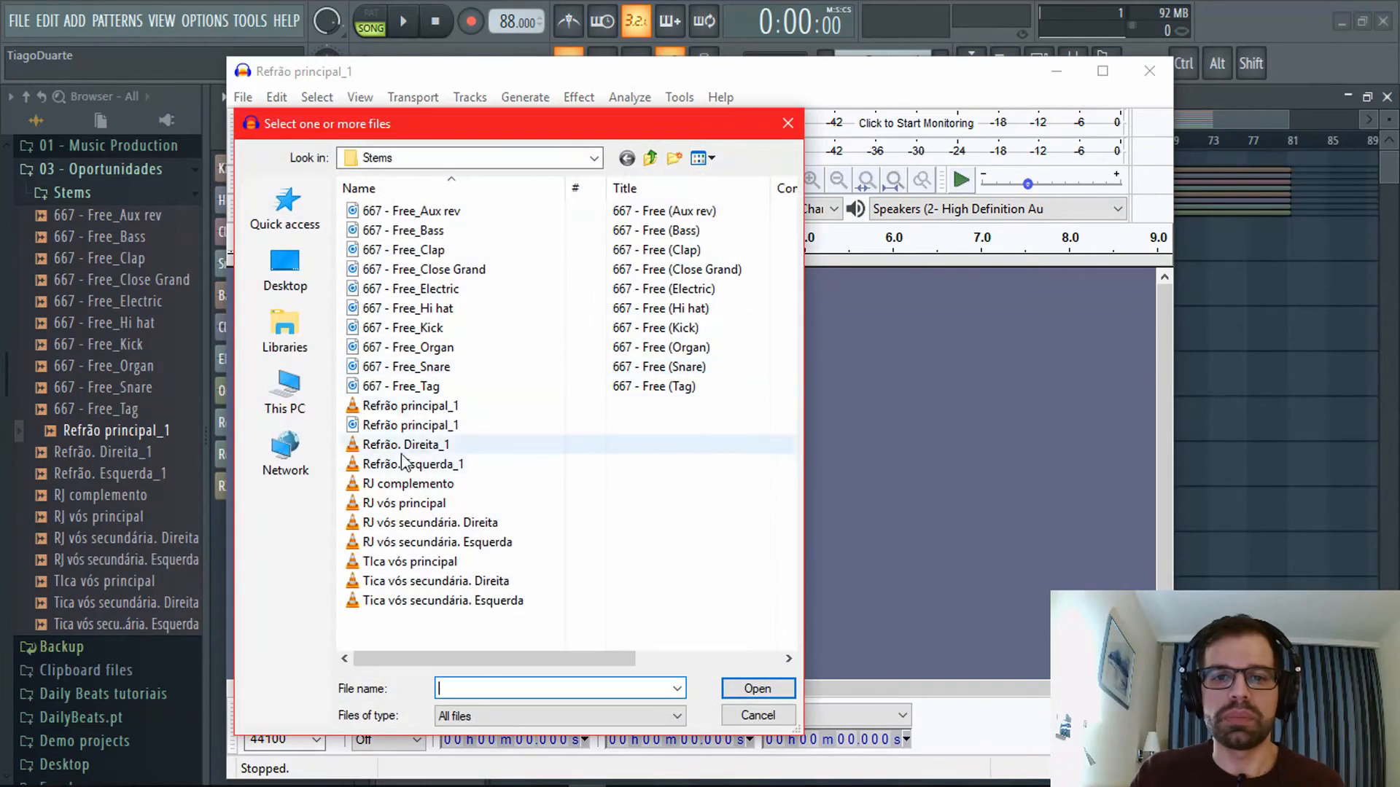
double_click(435, 452)
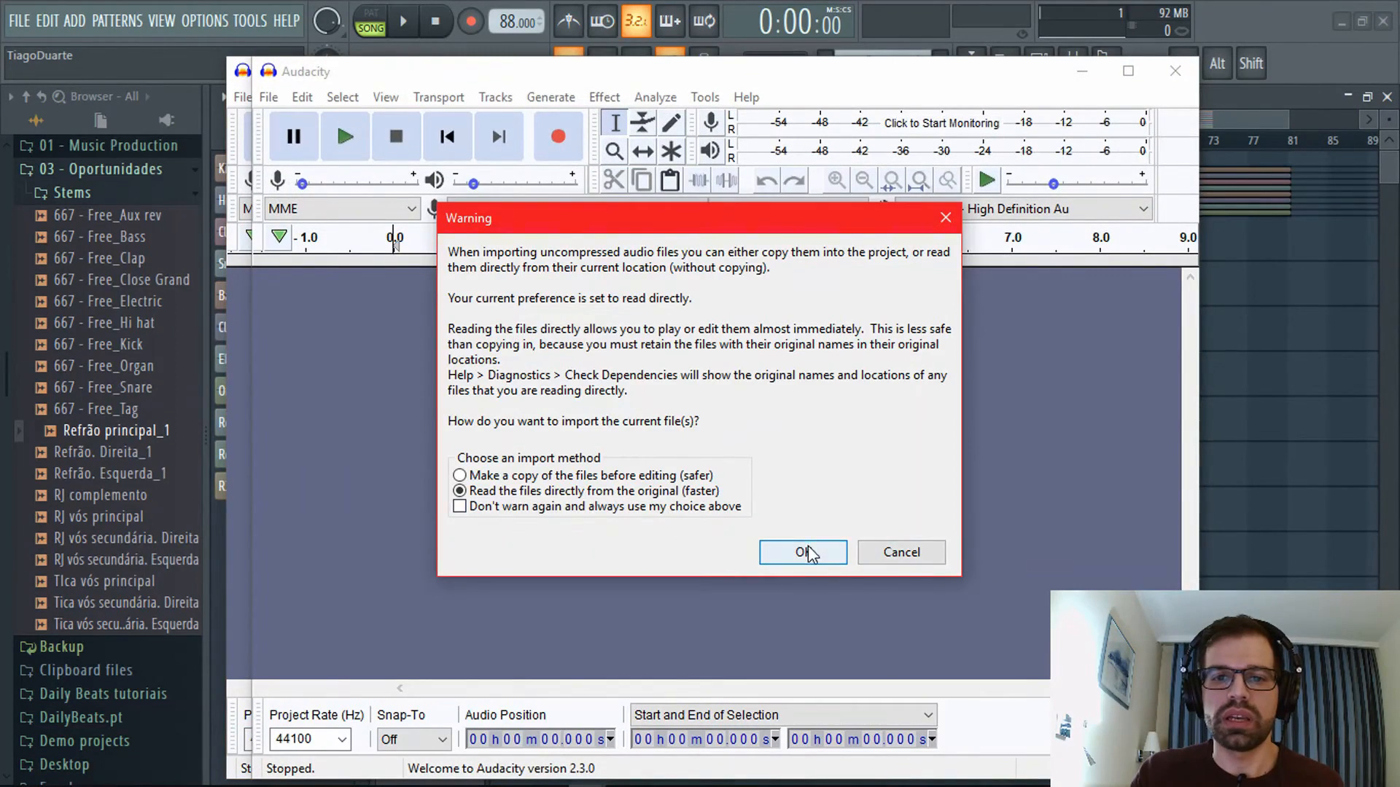
left_click(803, 552)
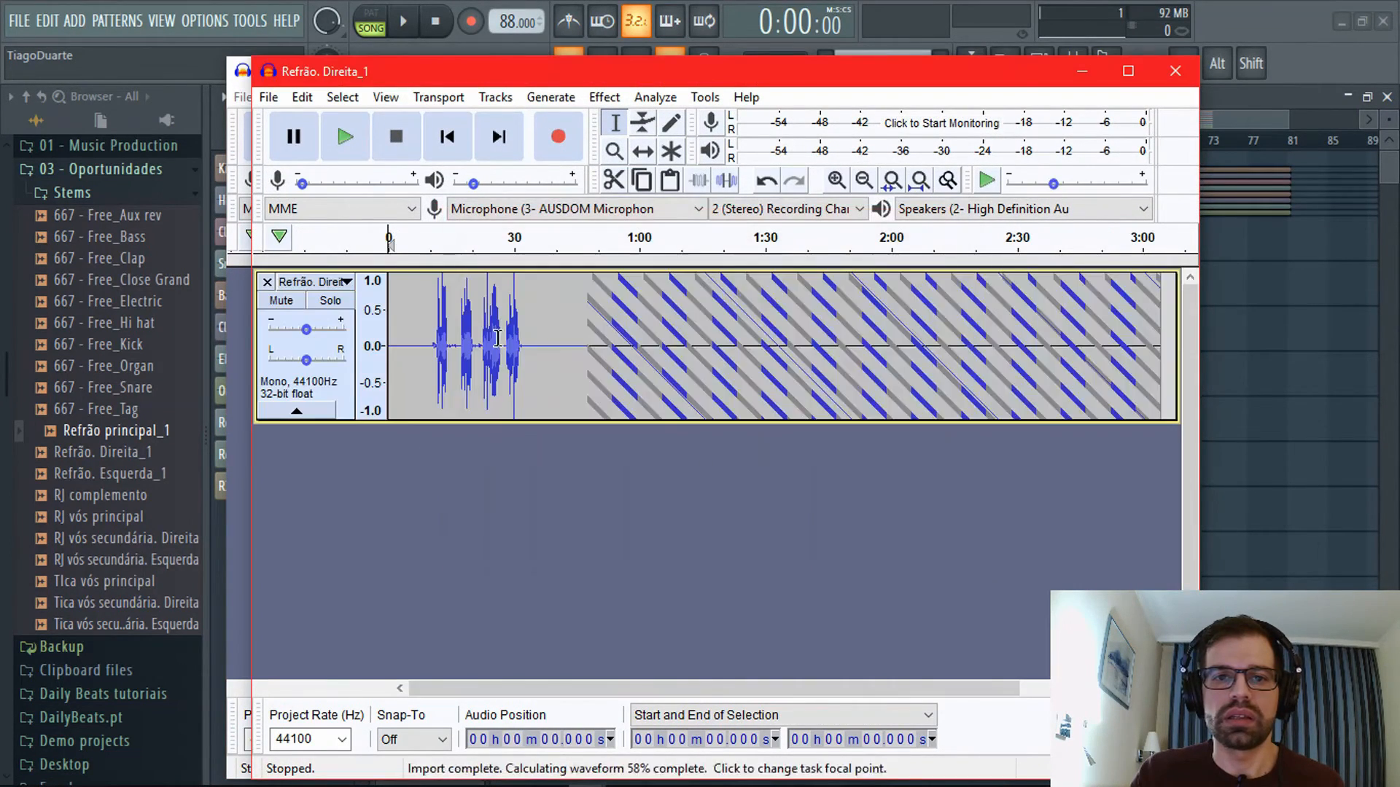
Export Refrão. Direita_1 to the Stems folder as WAV (Microsoft) 32-bit float PCM, and close its project without saving.
left_click_drag(470, 76, 580, 54)
left_click(392, 80)
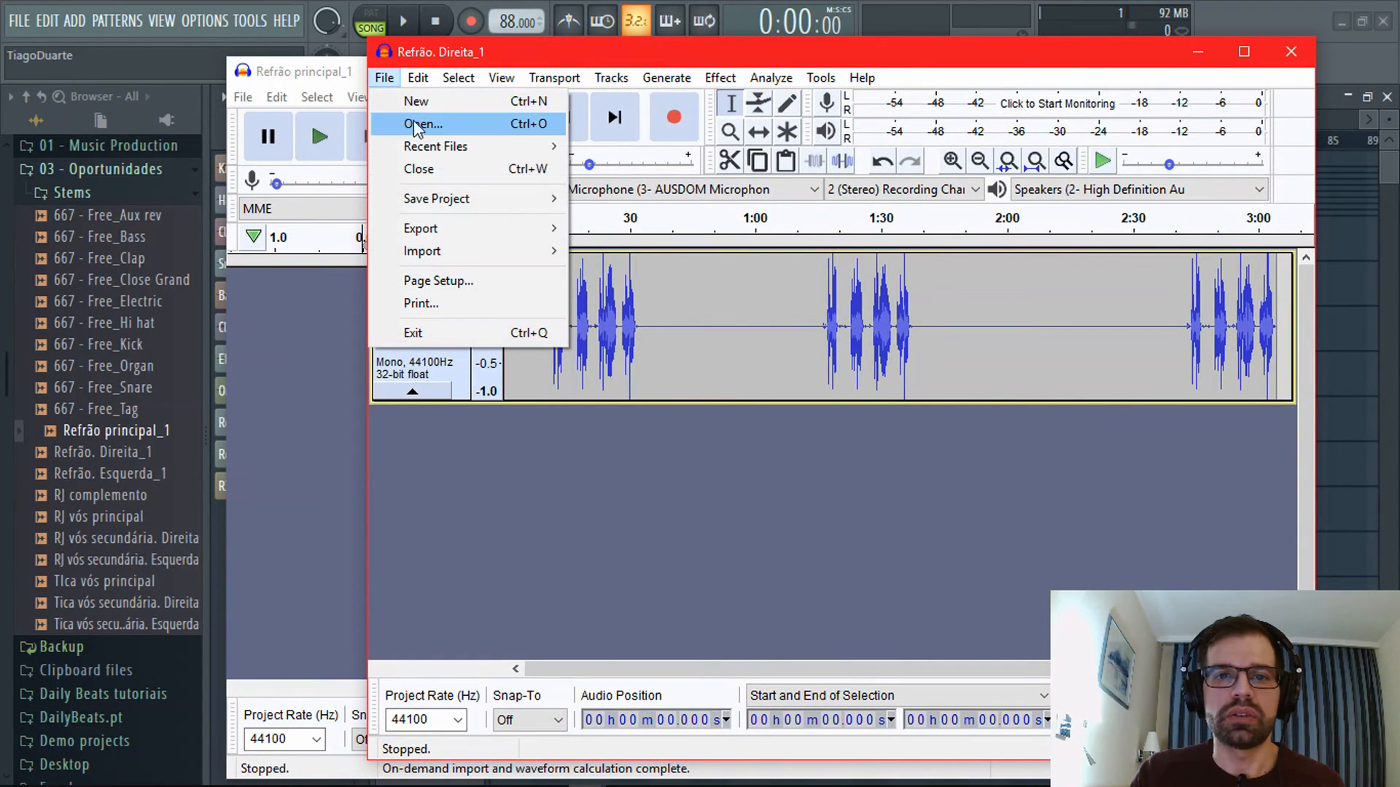
mouse_move(452, 228)
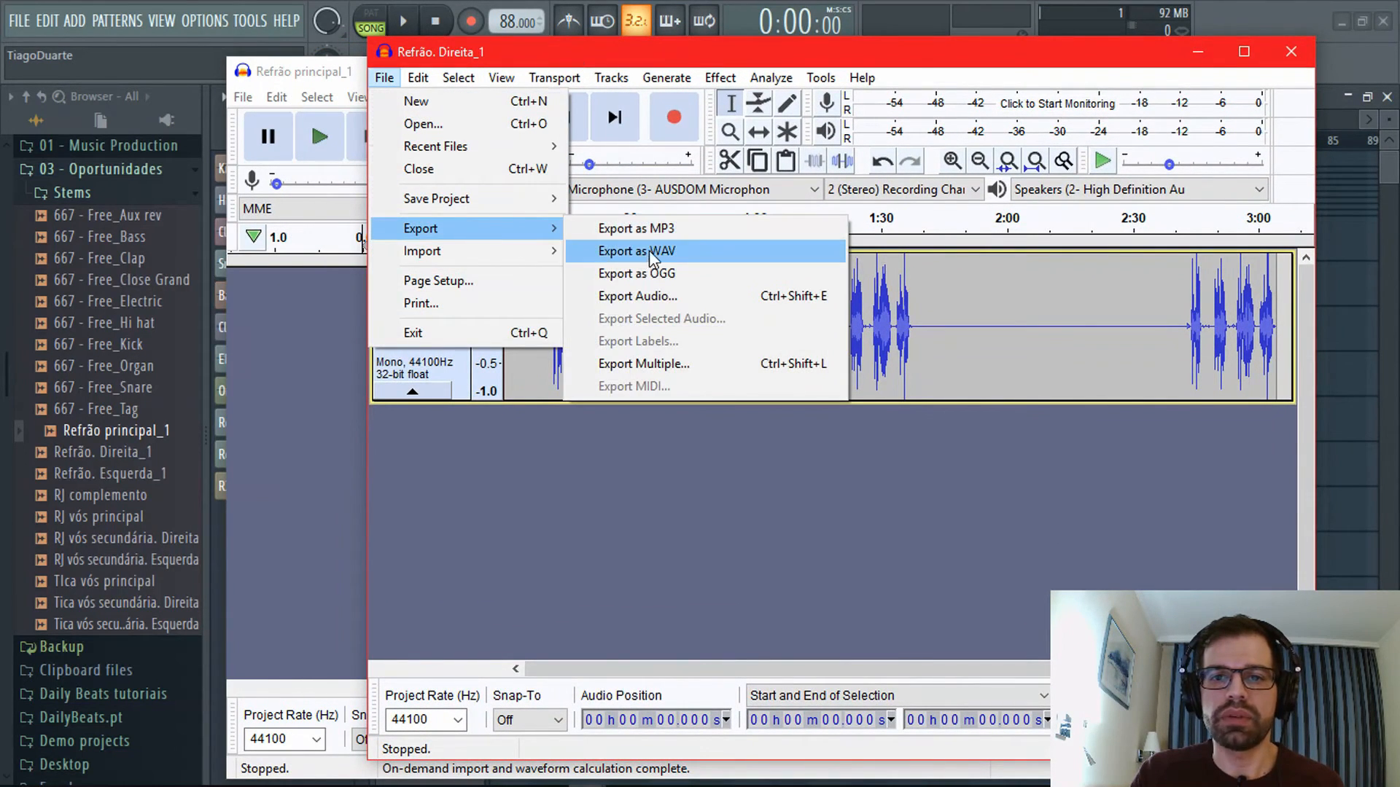
left_click(633, 251)
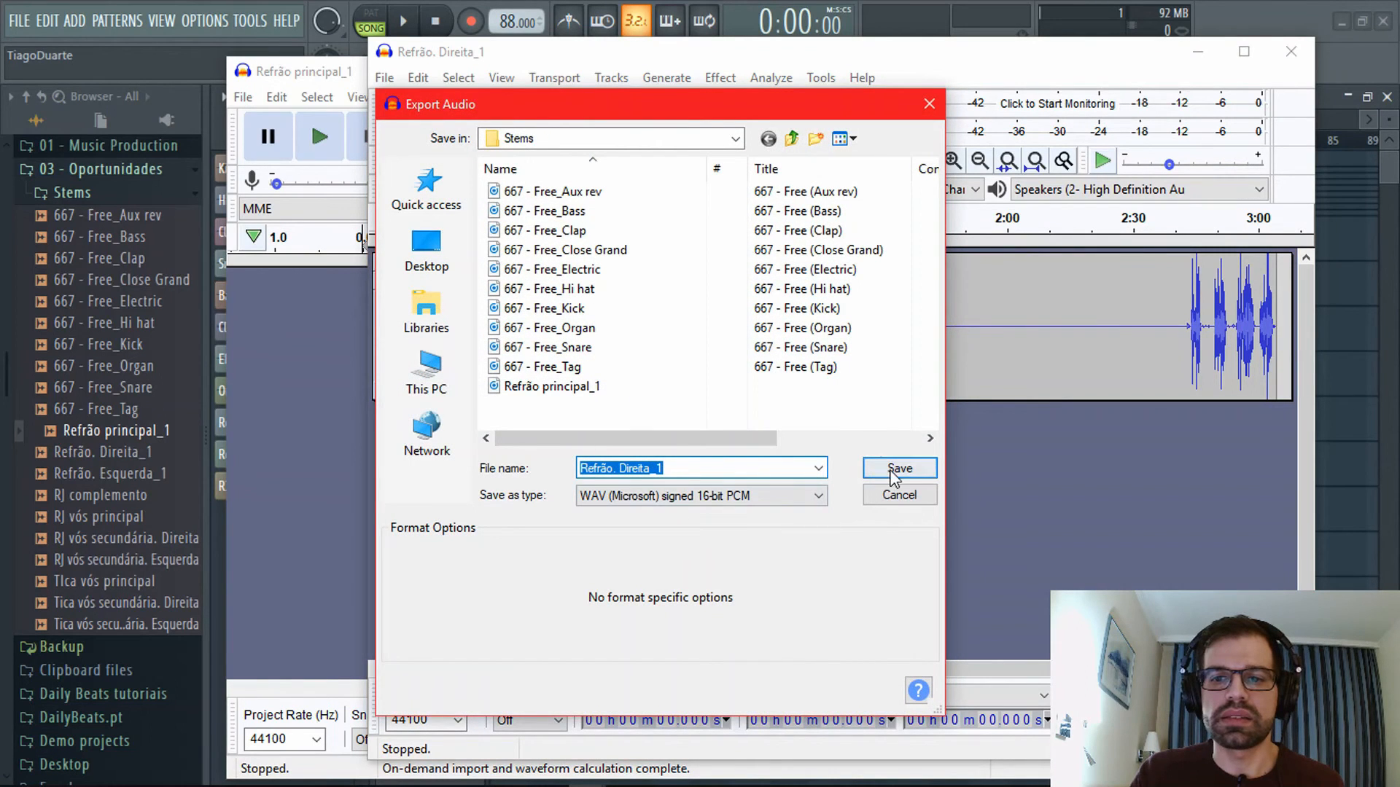
left_click(817, 495)
left_click(693, 541)
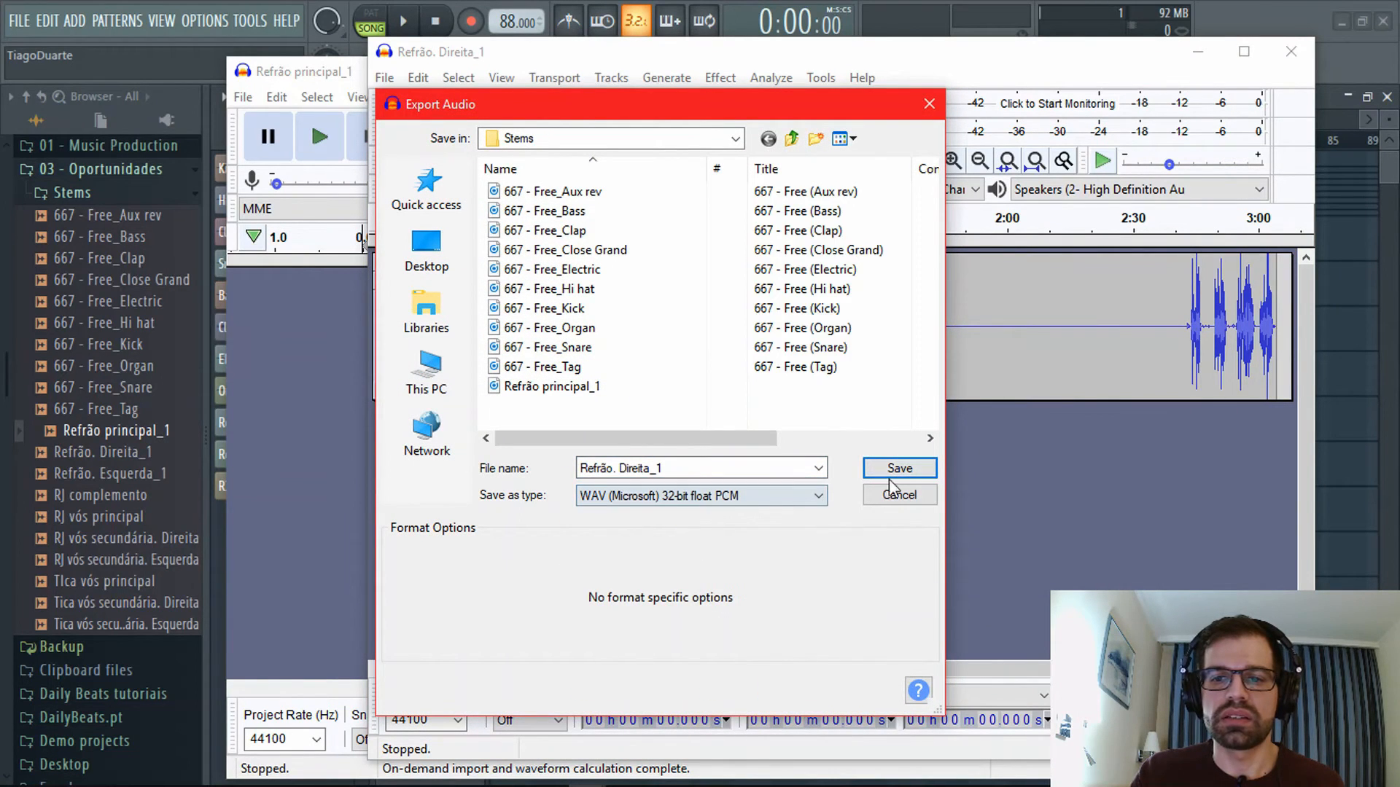
left_click(900, 468)
left_click(837, 598)
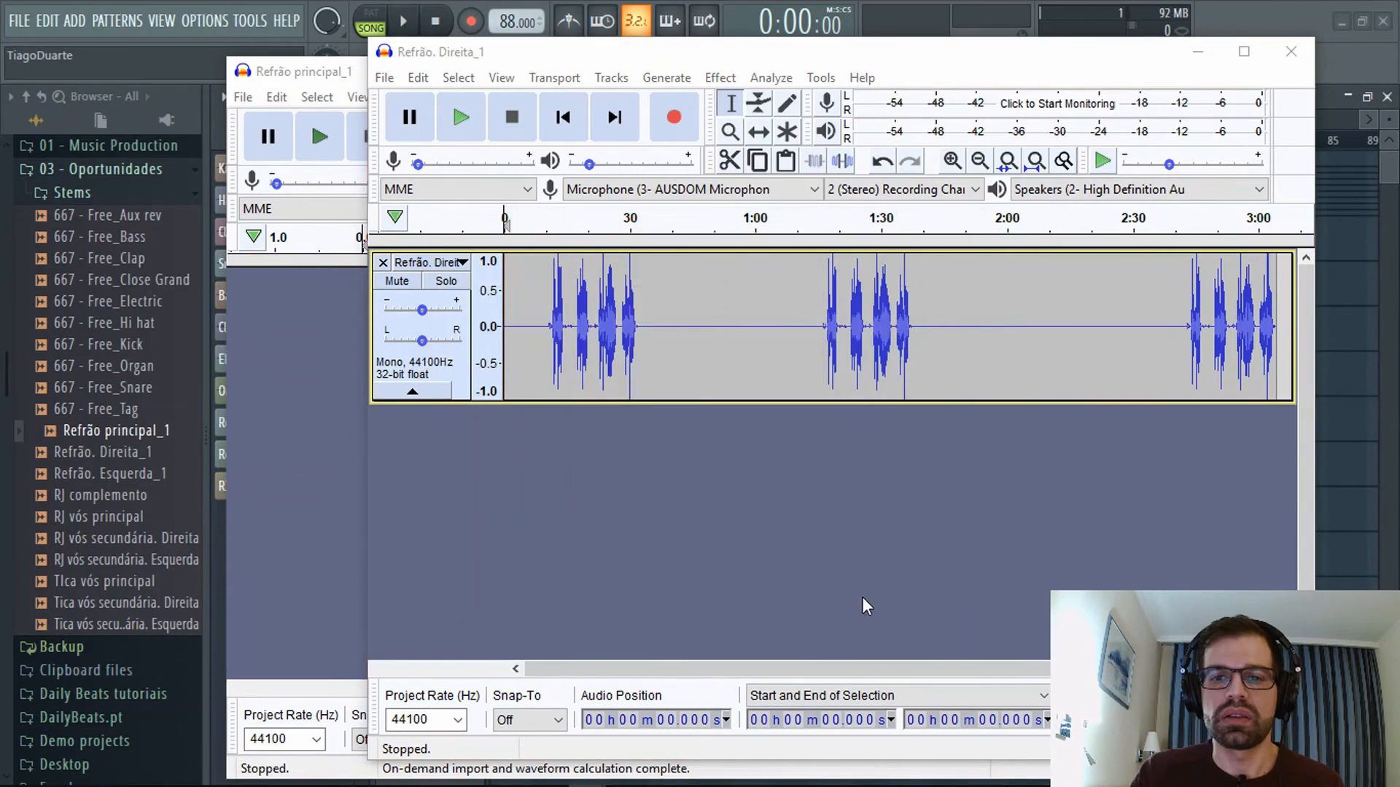
left_click(1291, 53)
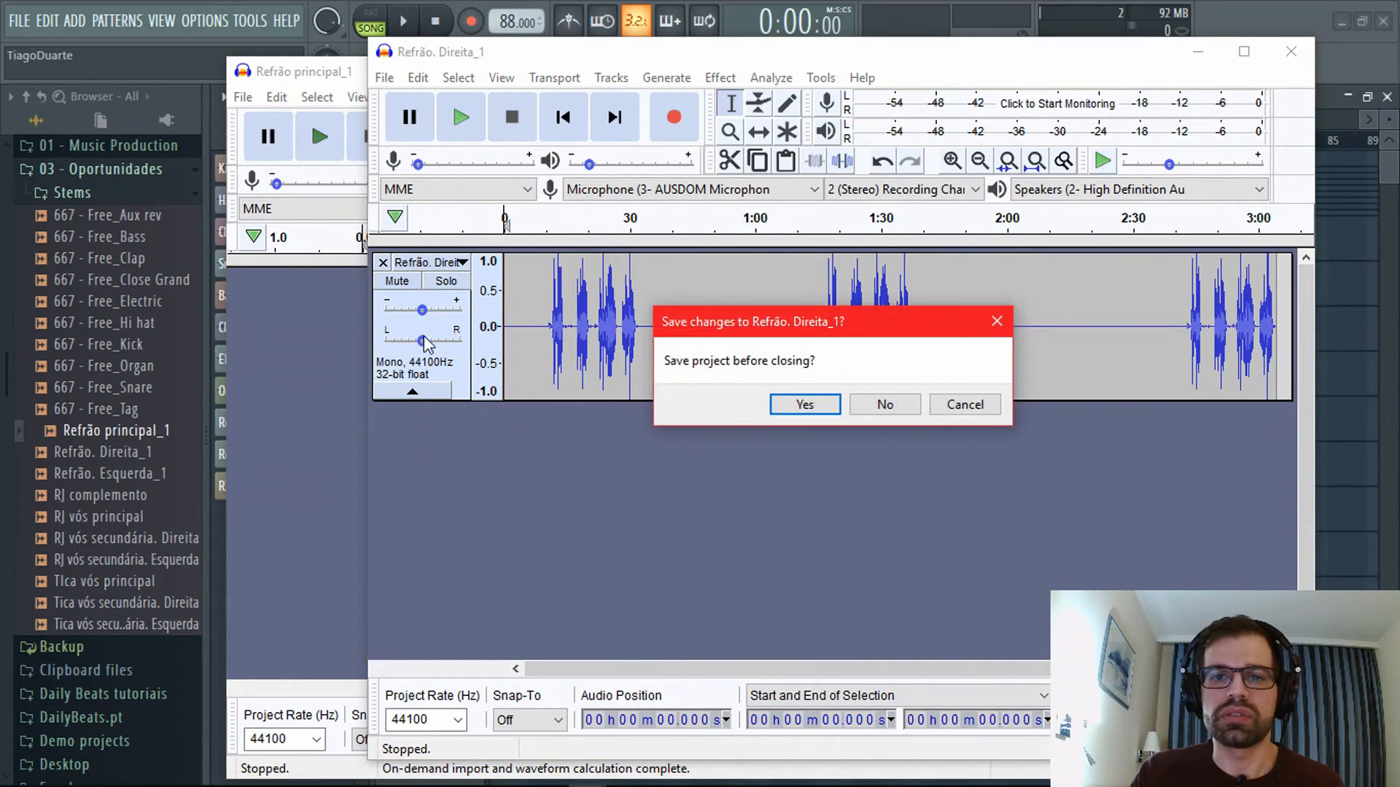
left_click(887, 409)
Select the eight AIF stems from Refrão. Esquerda_1 through Tica vós secundária. Esquerda in the Stems folder and open them together.
left_click(243, 97)
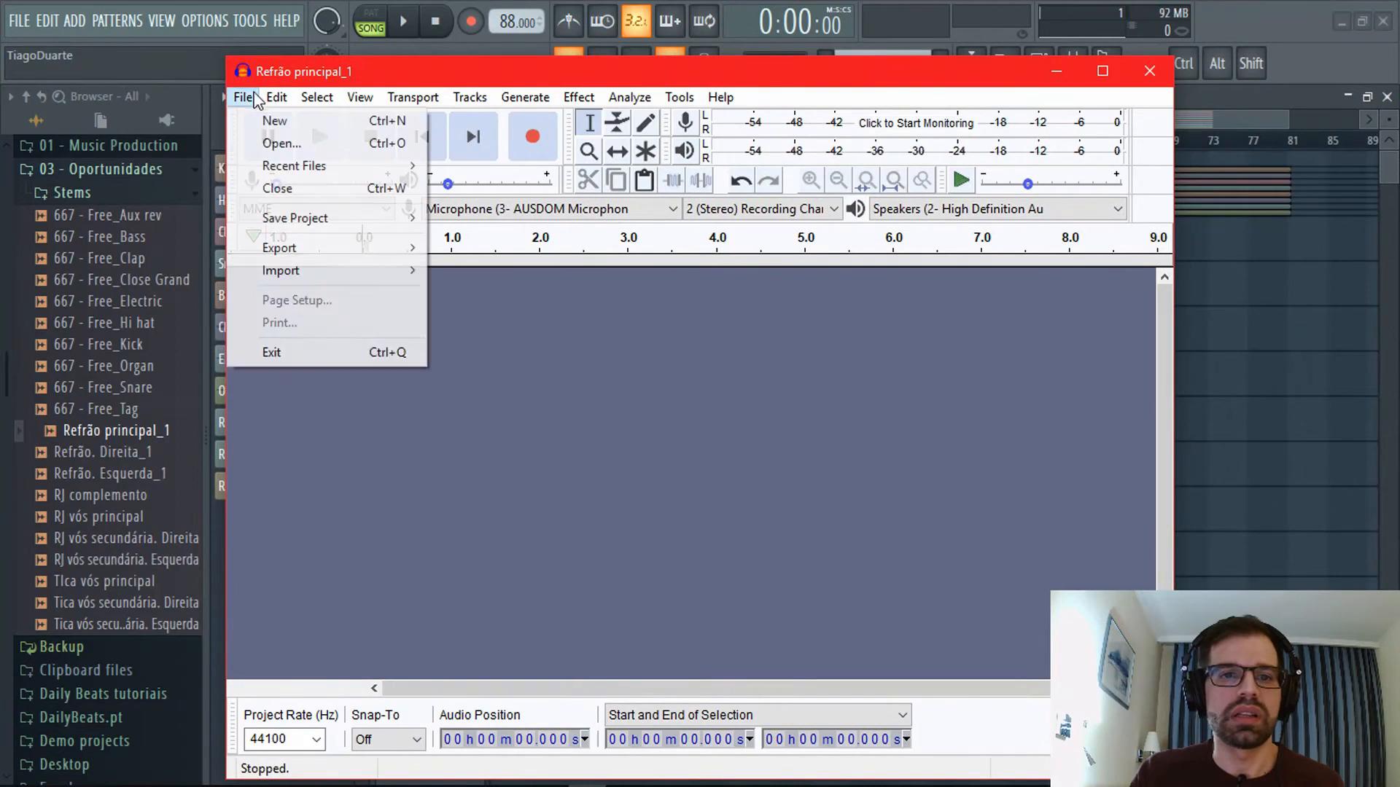
left_click(277, 145)
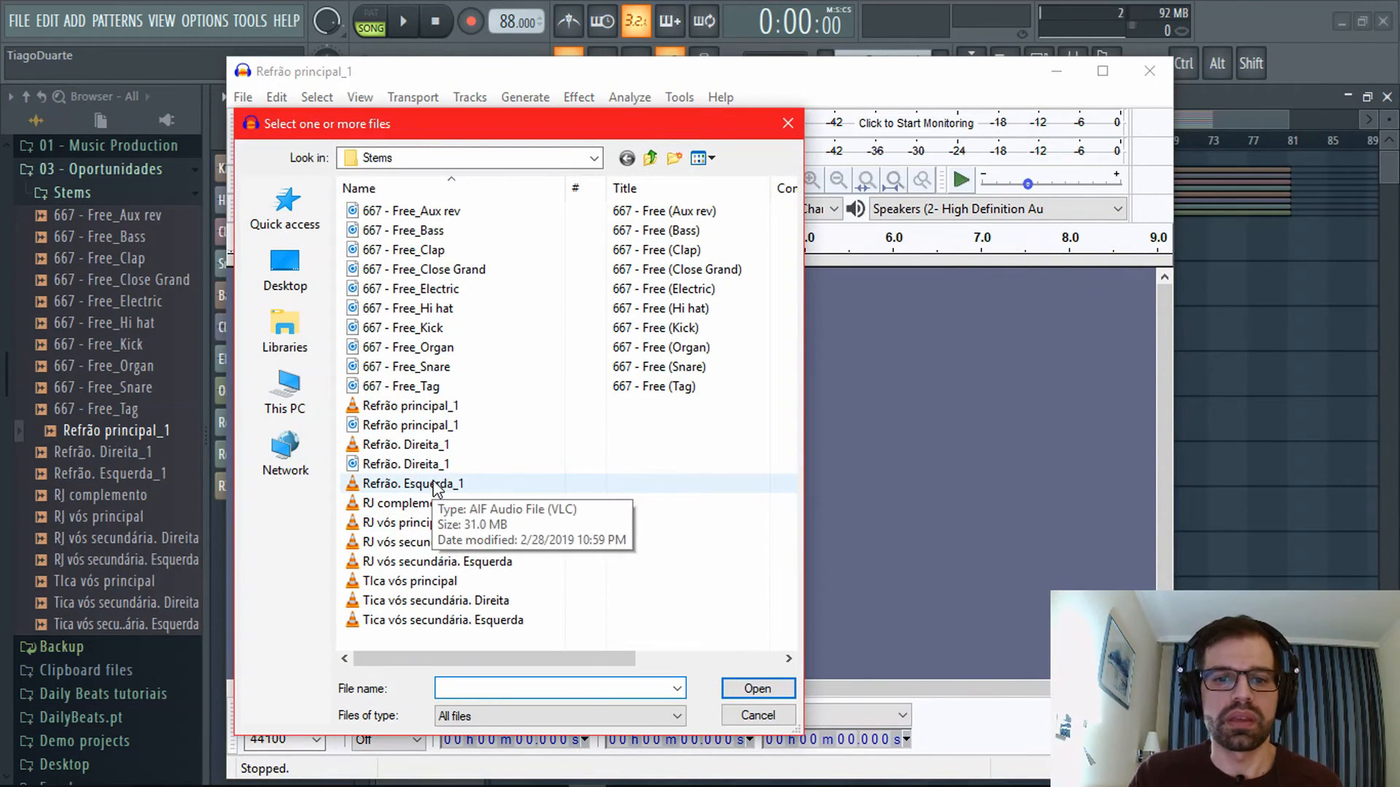
left_click(436, 487)
left_click(484, 621, "shift")
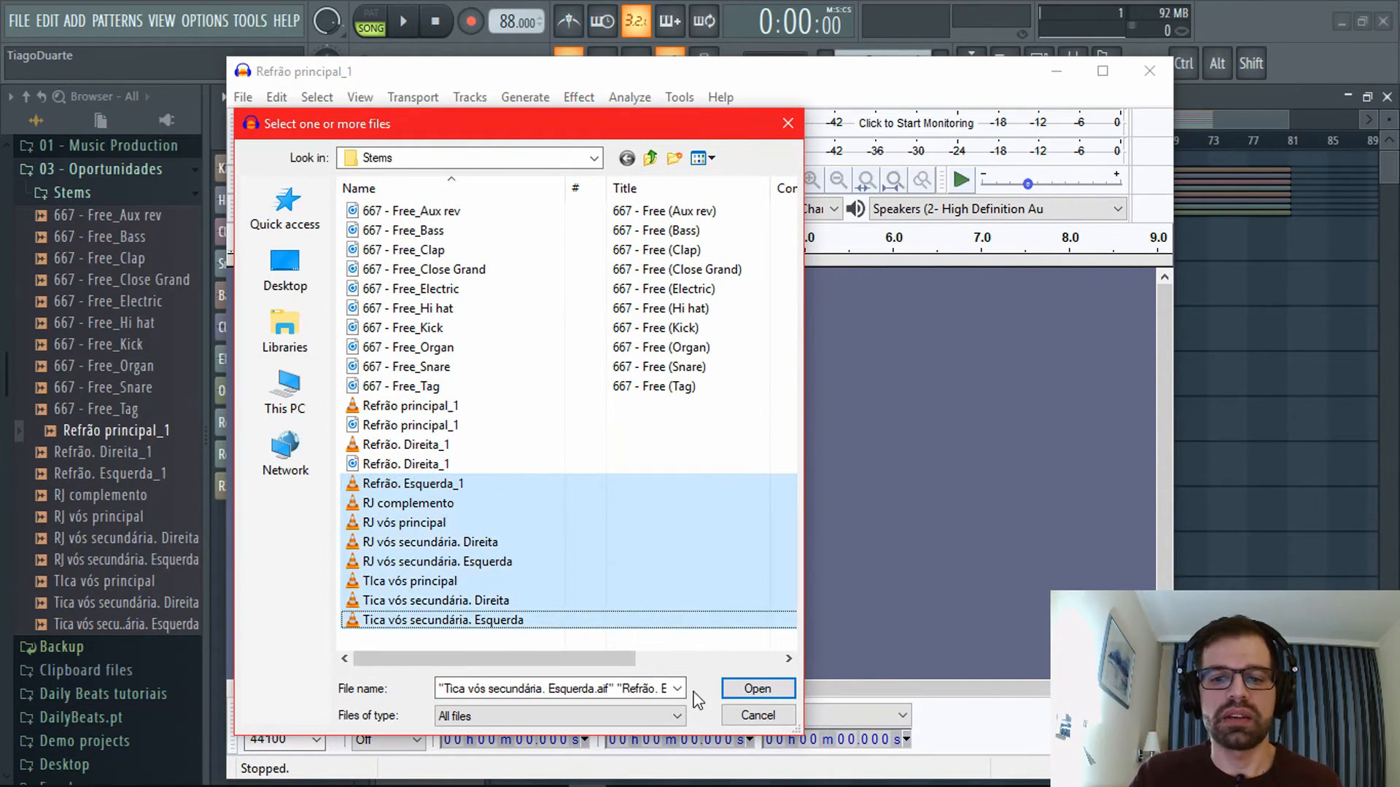
left_click(781, 688)
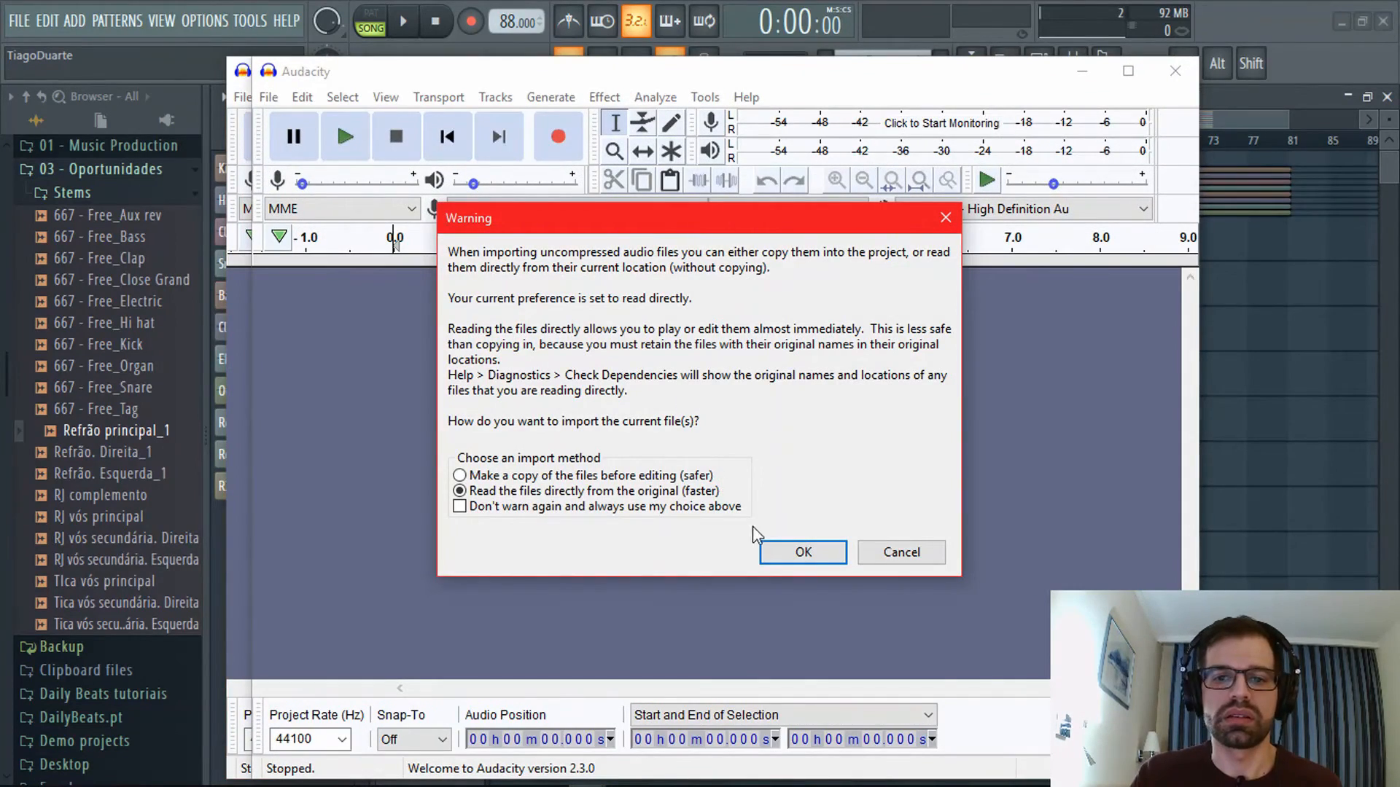
Import each of the eight selected AIF stems by reading the files directly from the original.
left_click(806, 561)
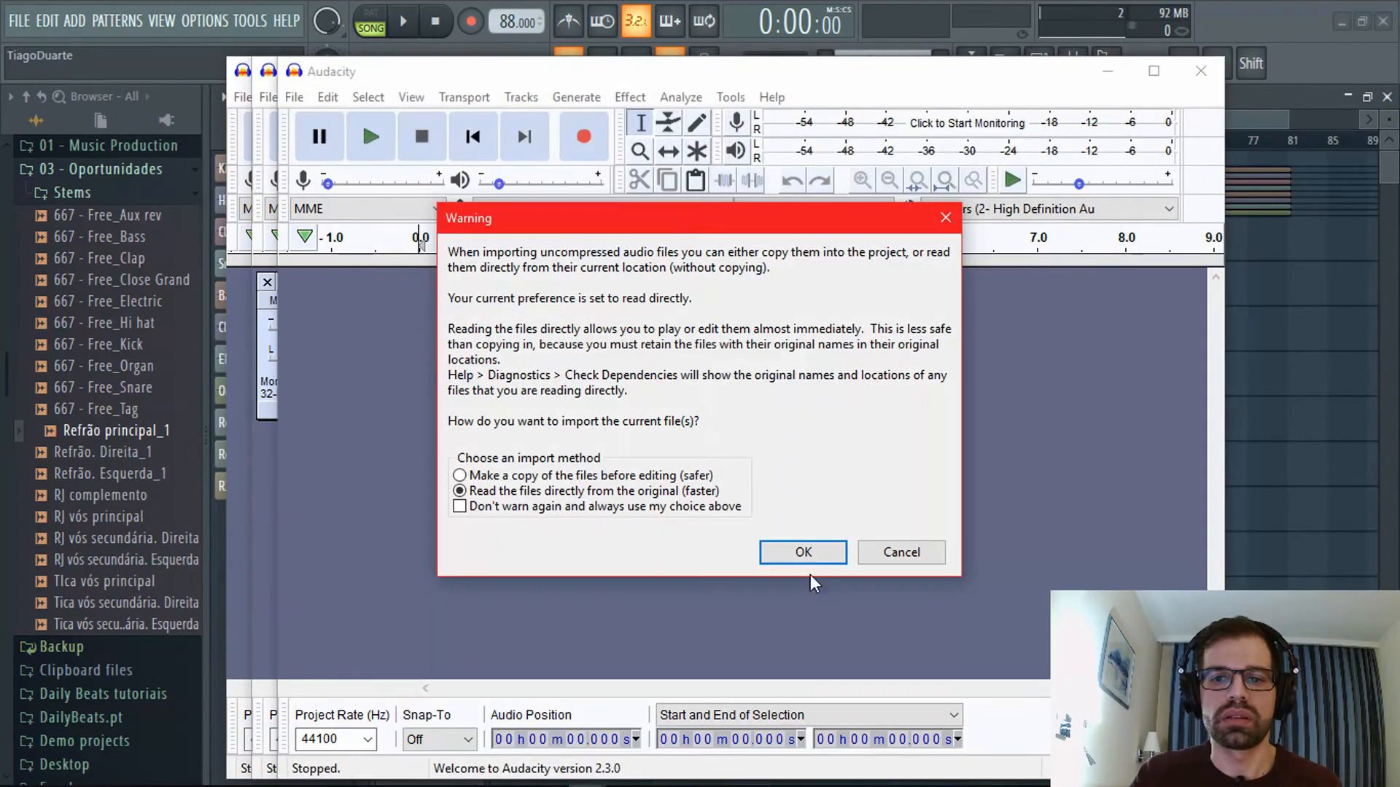
left_click(813, 560)
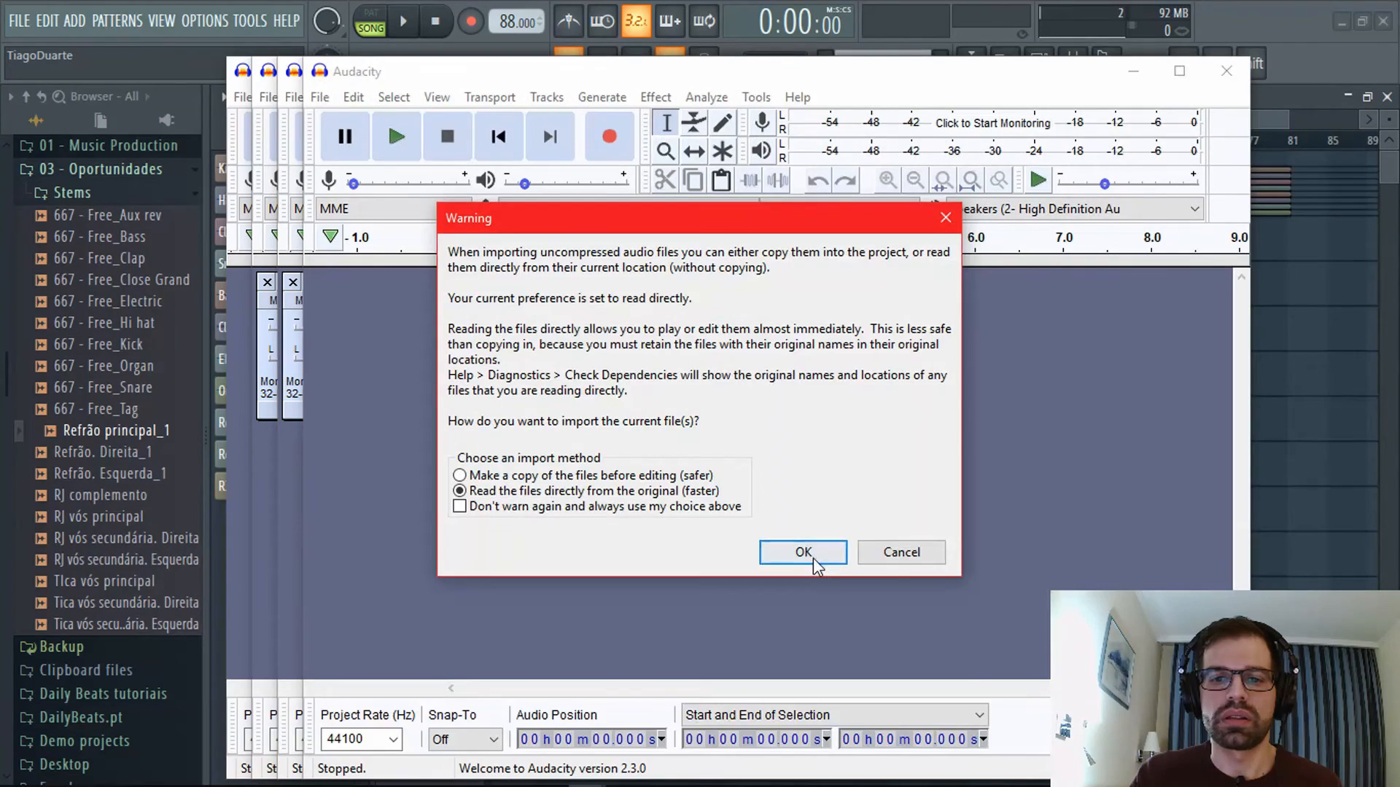
left_click(815, 563)
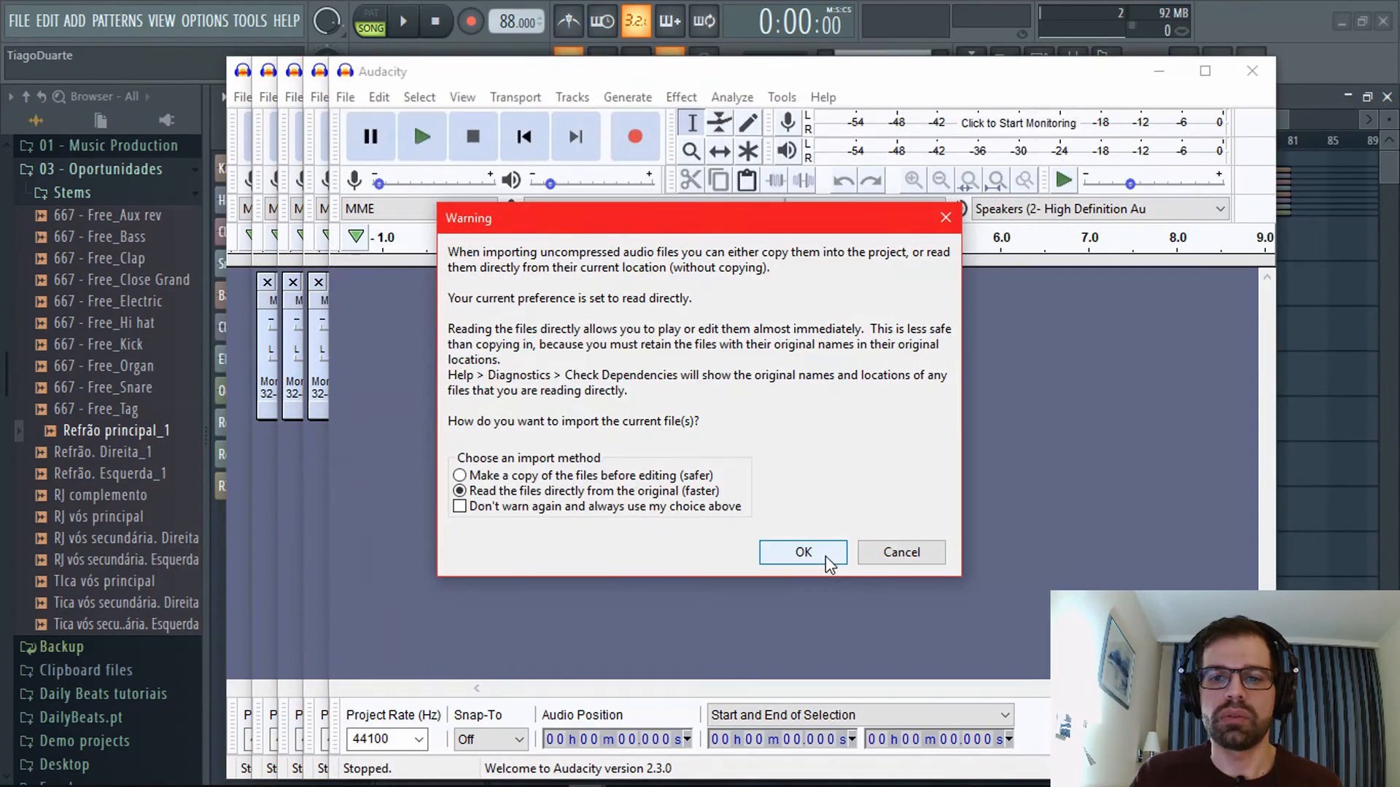
left_click(826, 556)
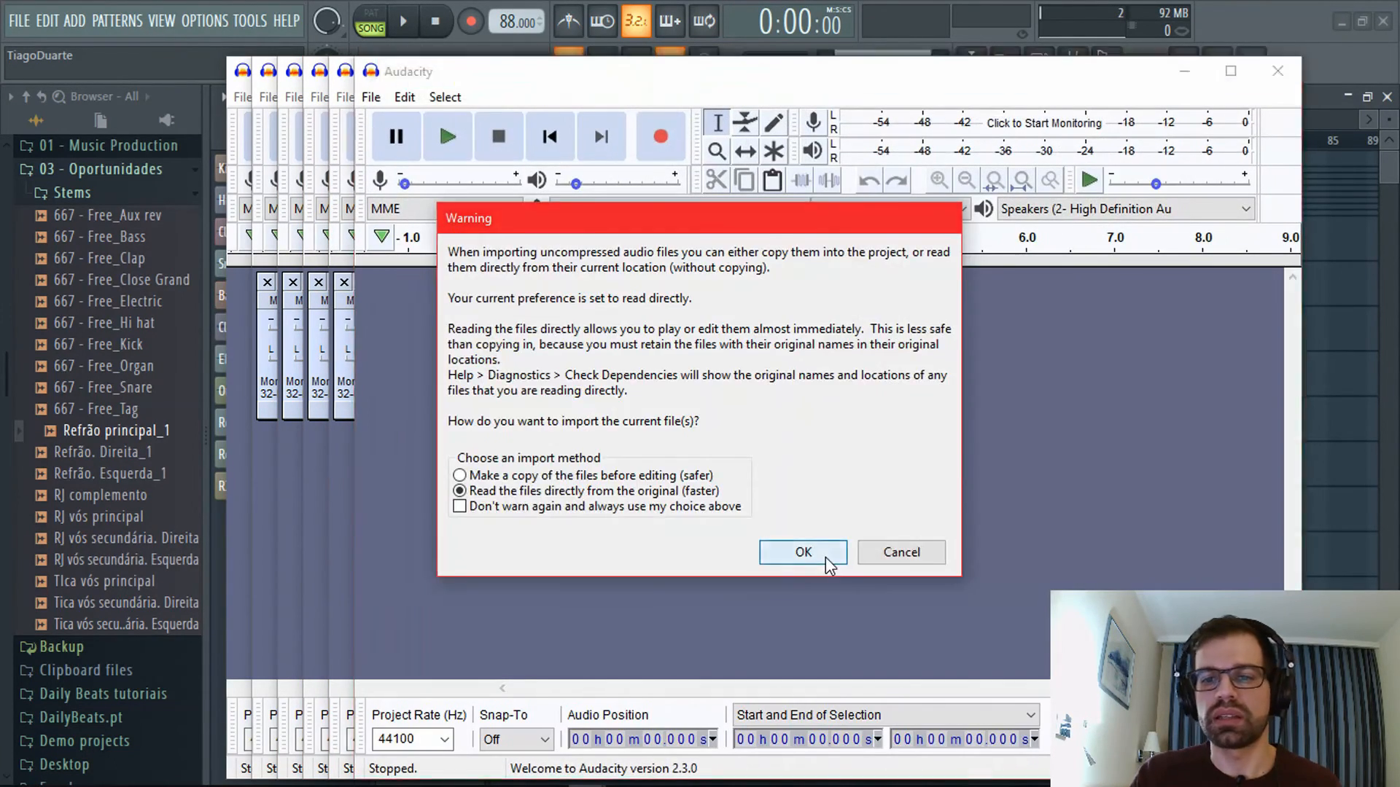
left_click(826, 557)
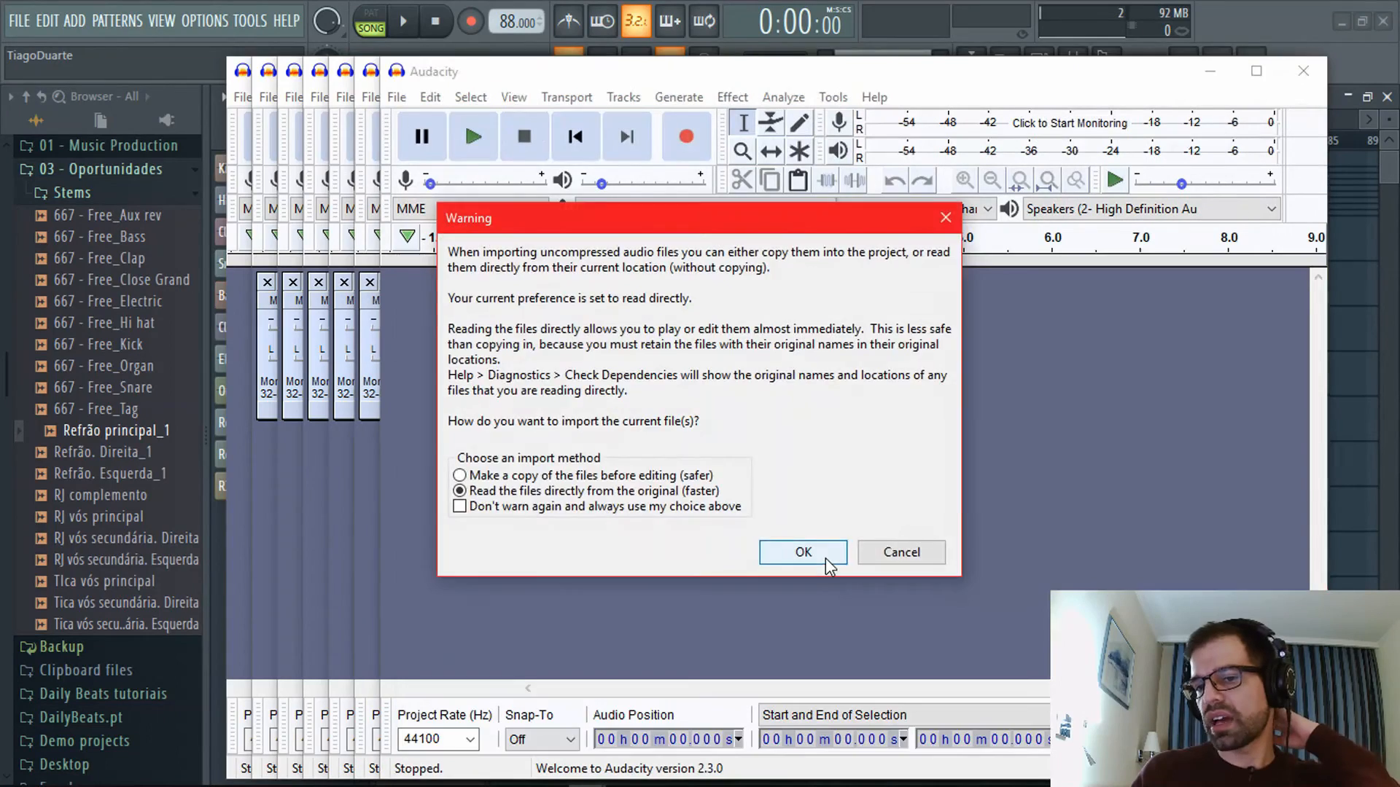
left_click(825, 557)
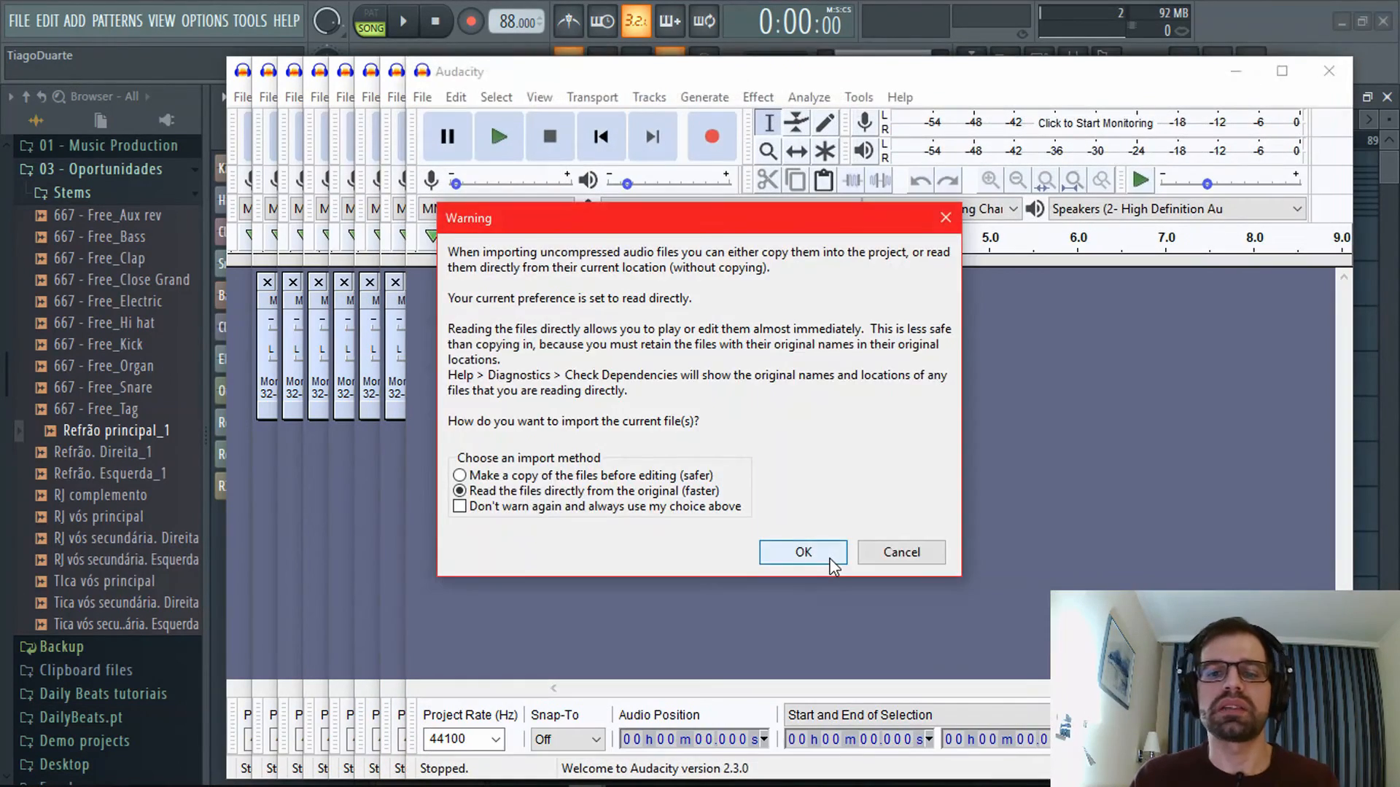
left_click(827, 557)
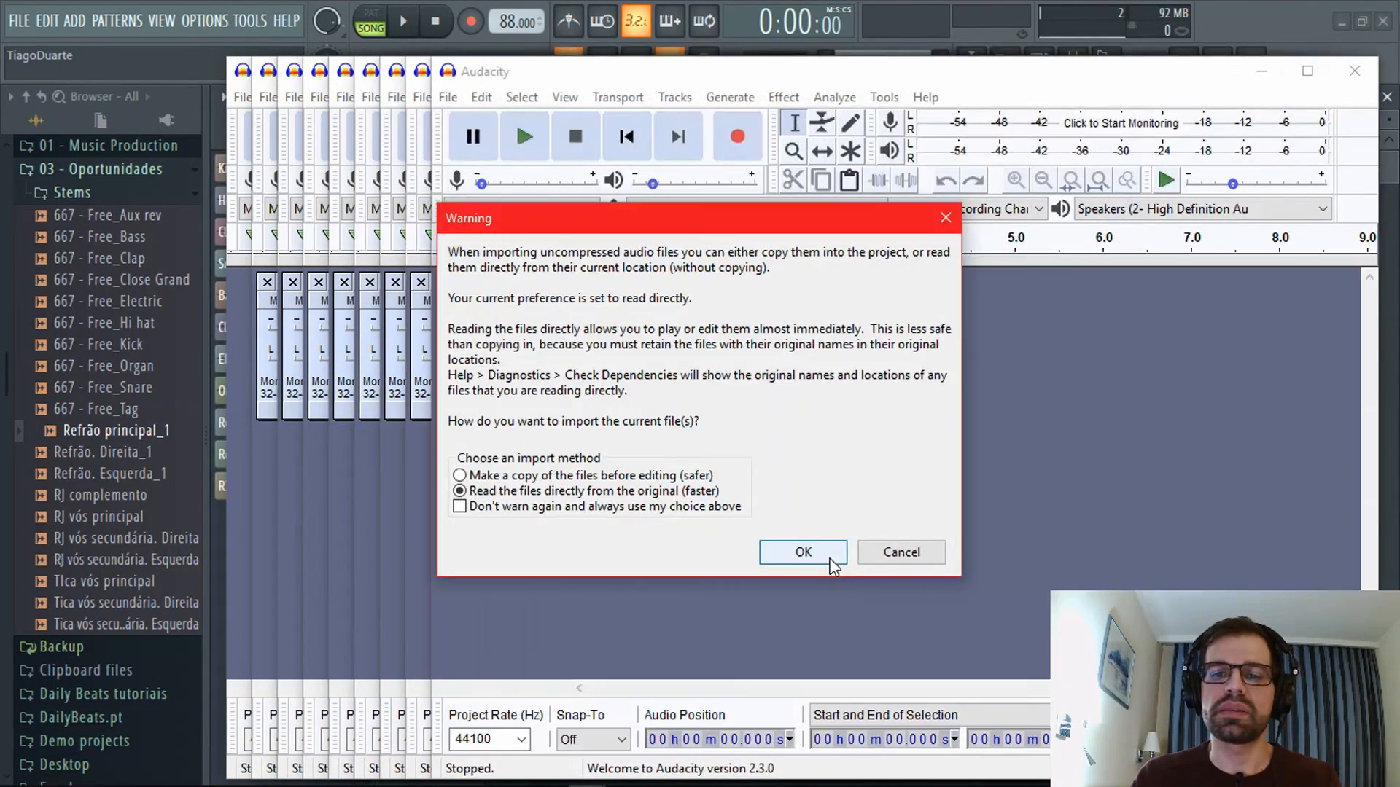
left_click(862, 553)
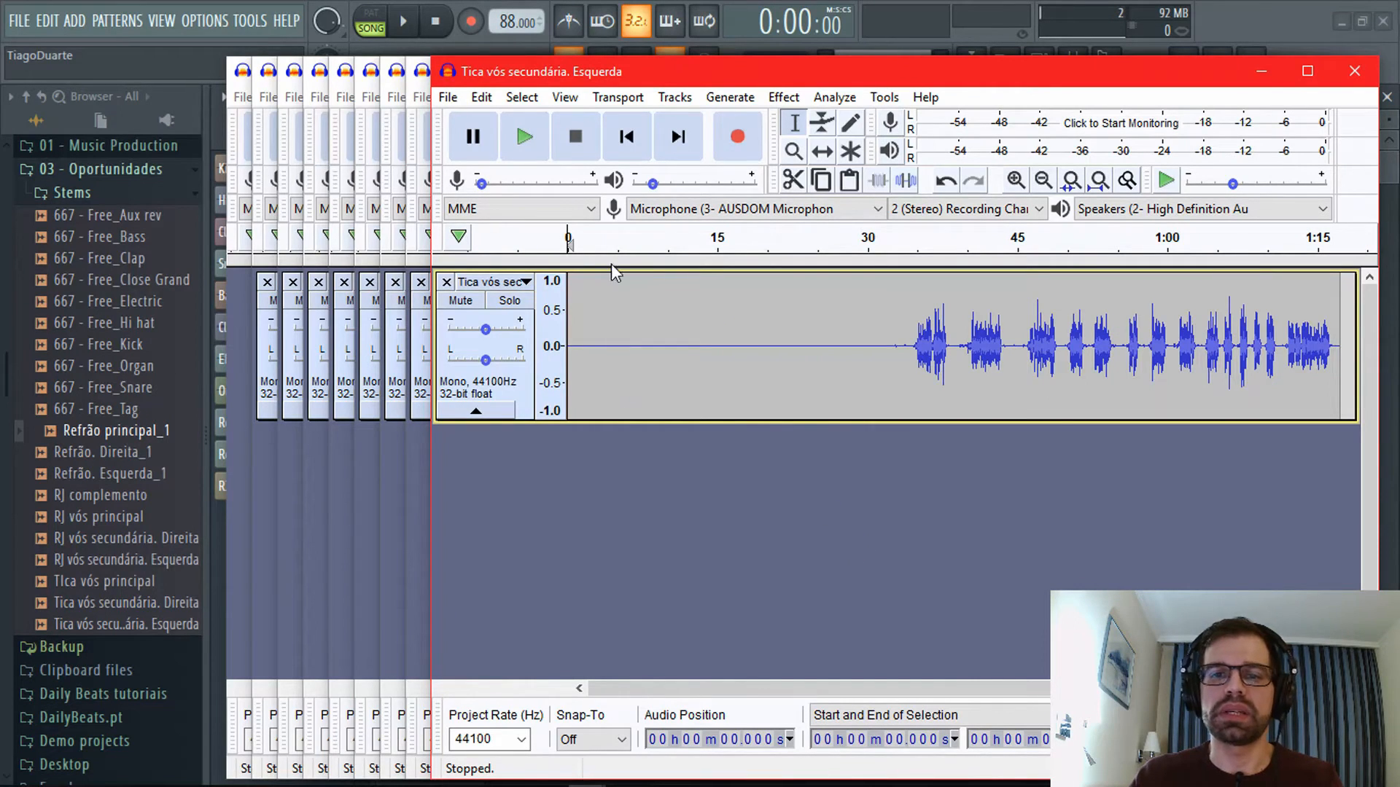
Export Tica vós secundária. Esquerda to the Stems folder as WAV (Microsoft) 32-bit float PCM, and close its project without saving.
left_click(457, 97)
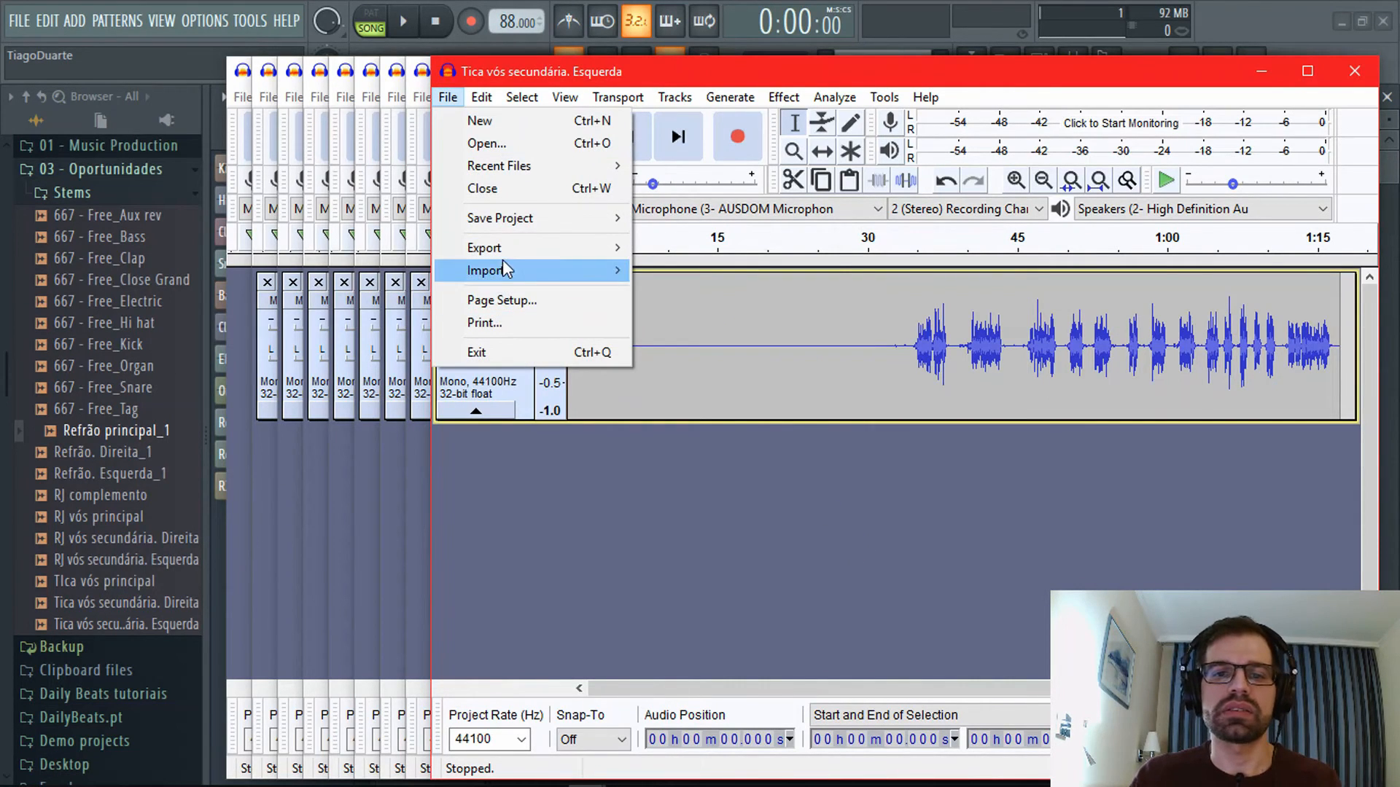
mouse_move(507, 249)
left_click(741, 271)
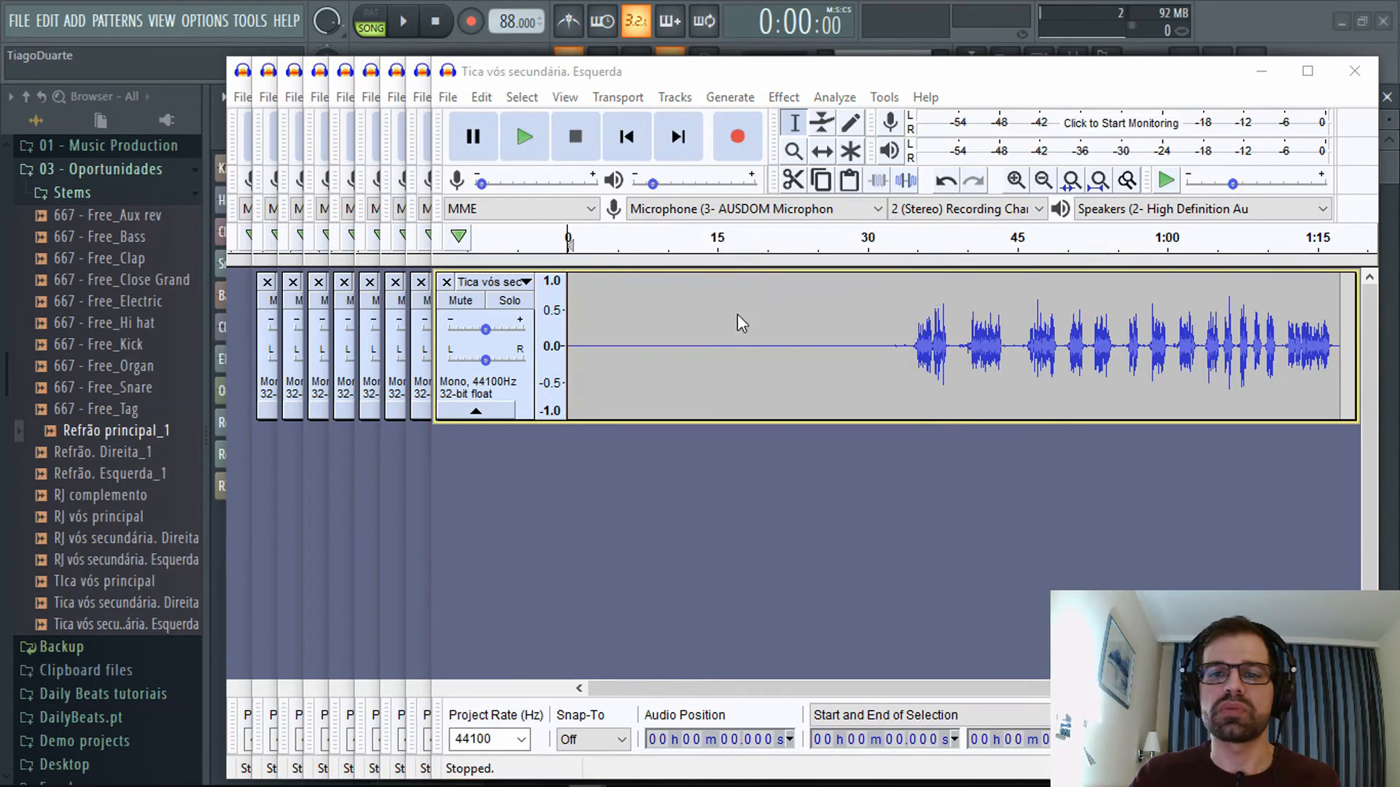
left_click(784, 514)
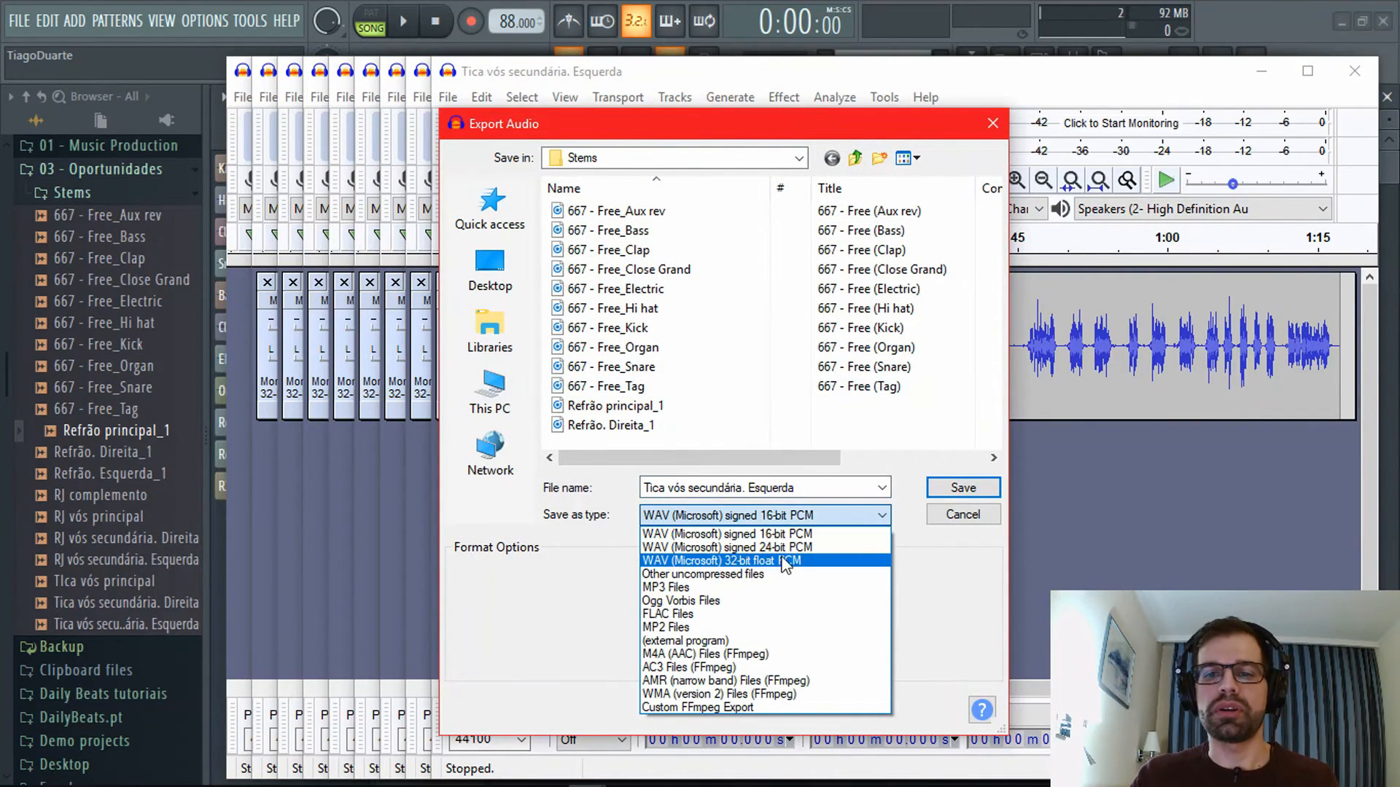
left_click(732, 562)
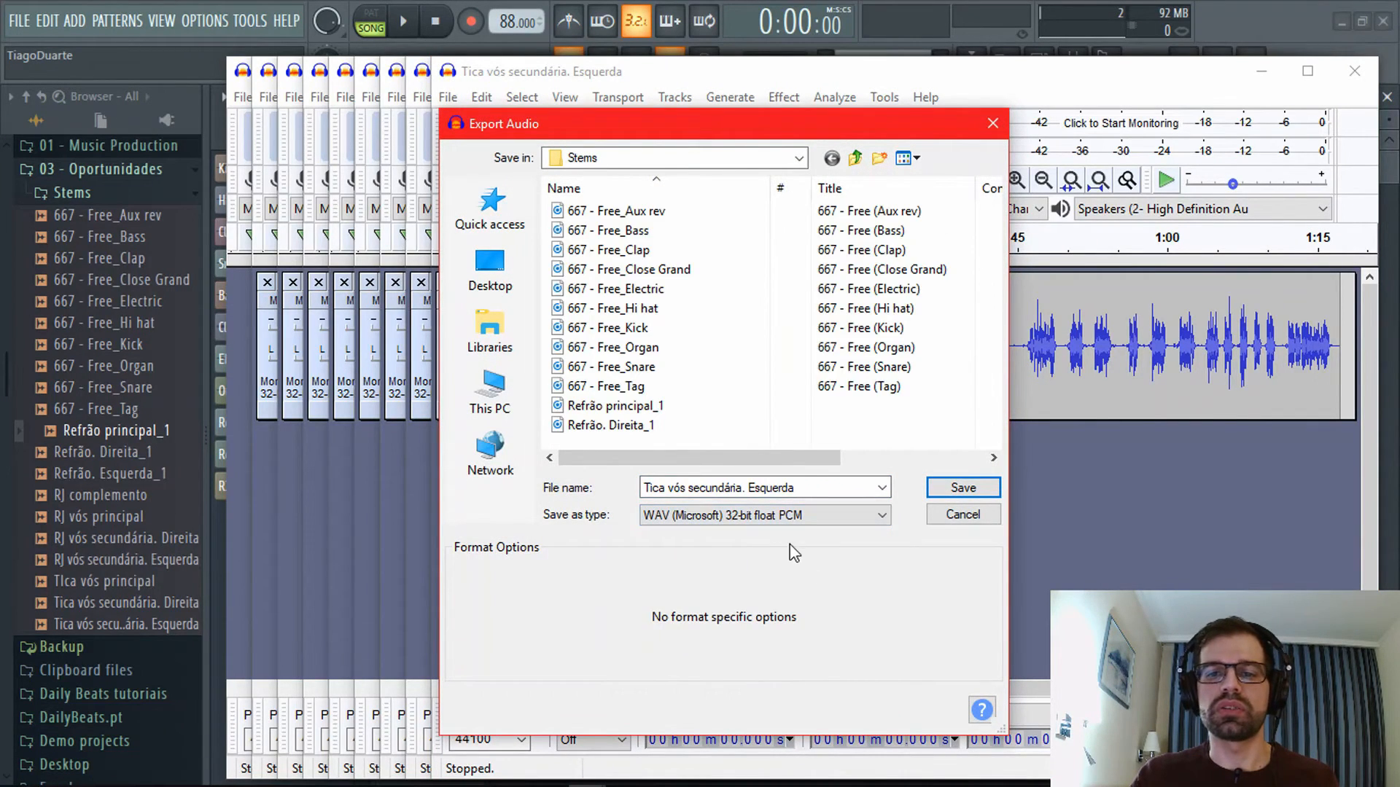
left_click(959, 496)
left_click(835, 592)
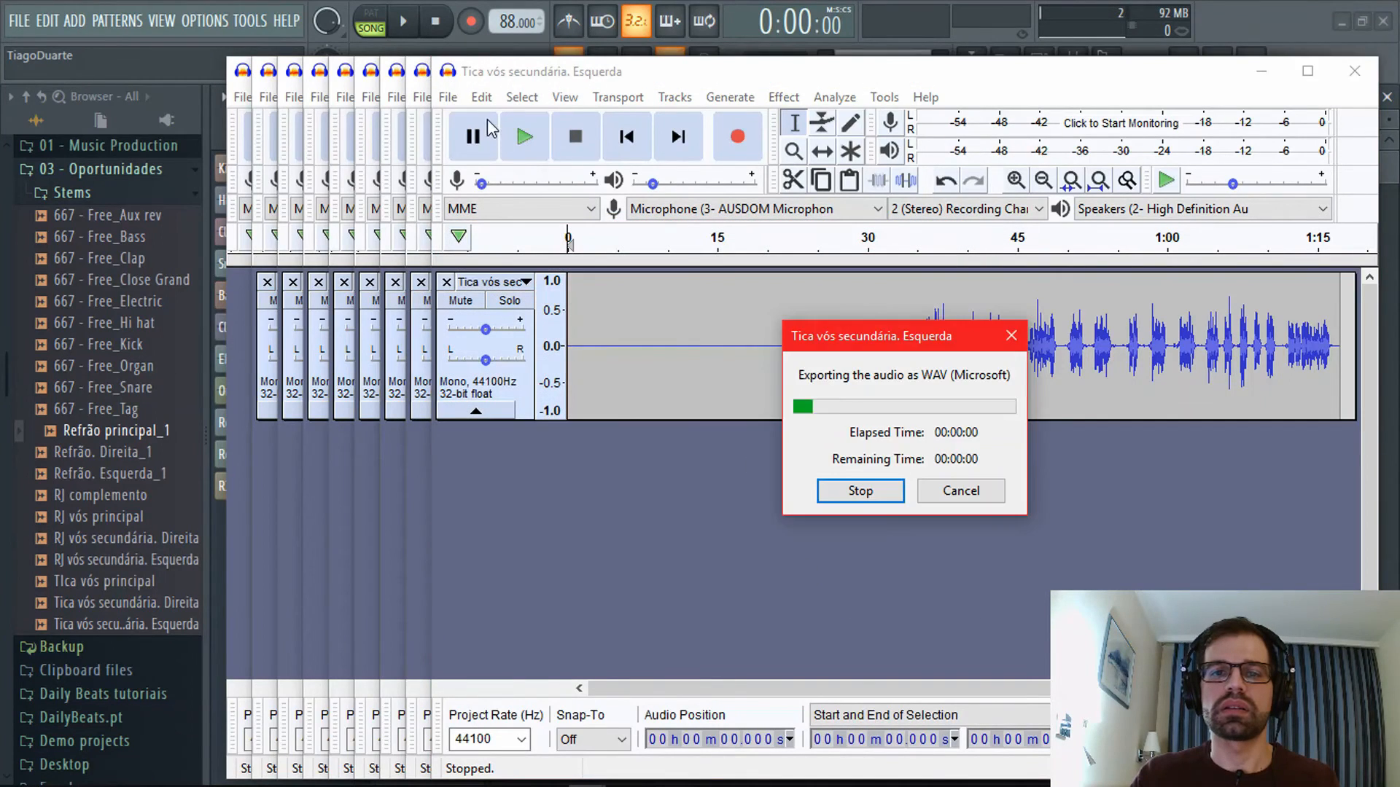
double_click(450, 73)
left_click(948, 425)
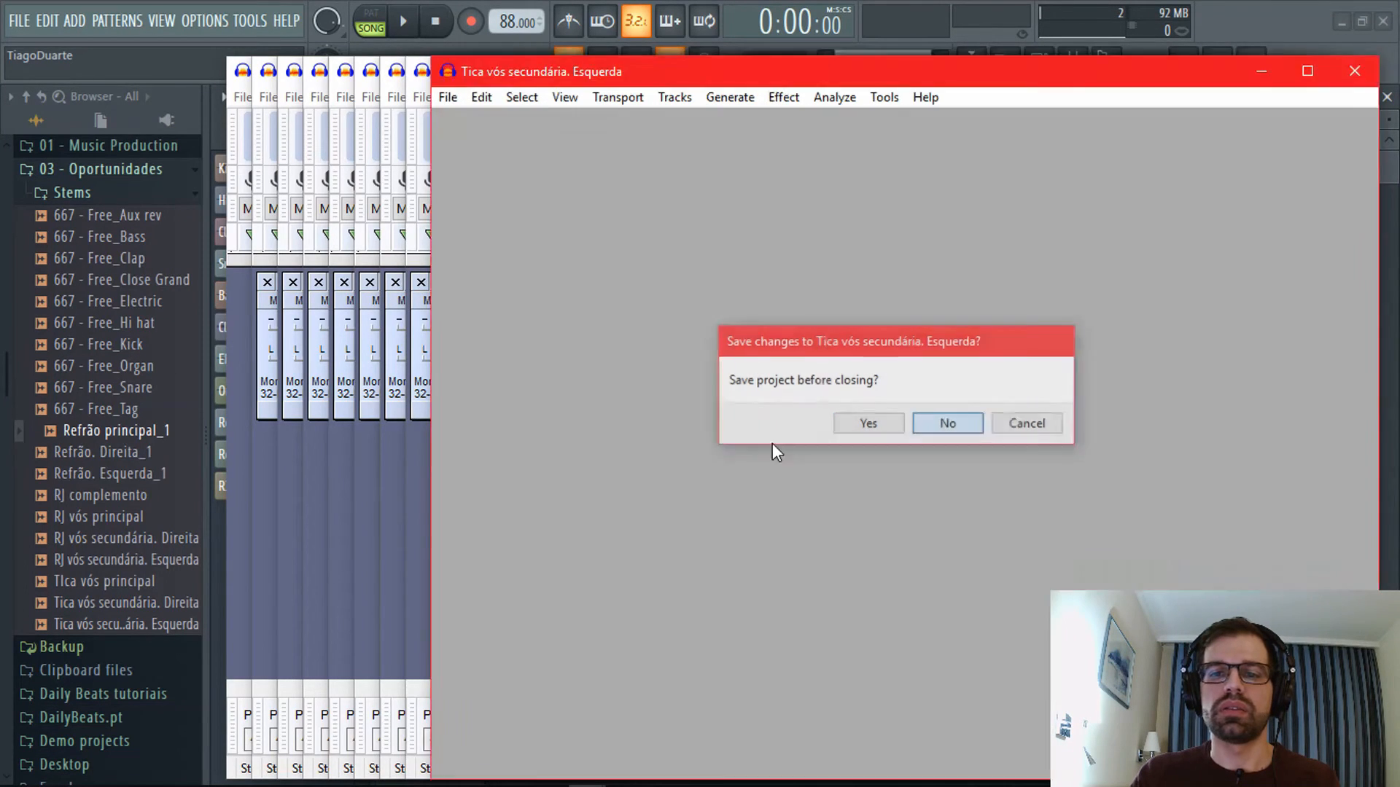
Export Tica vós secundária. Direita to the Stems folder as WAV (Microsoft) signed 16-bit PCM, and close its project without saving.
left_click(423, 97)
mouse_move(487, 249)
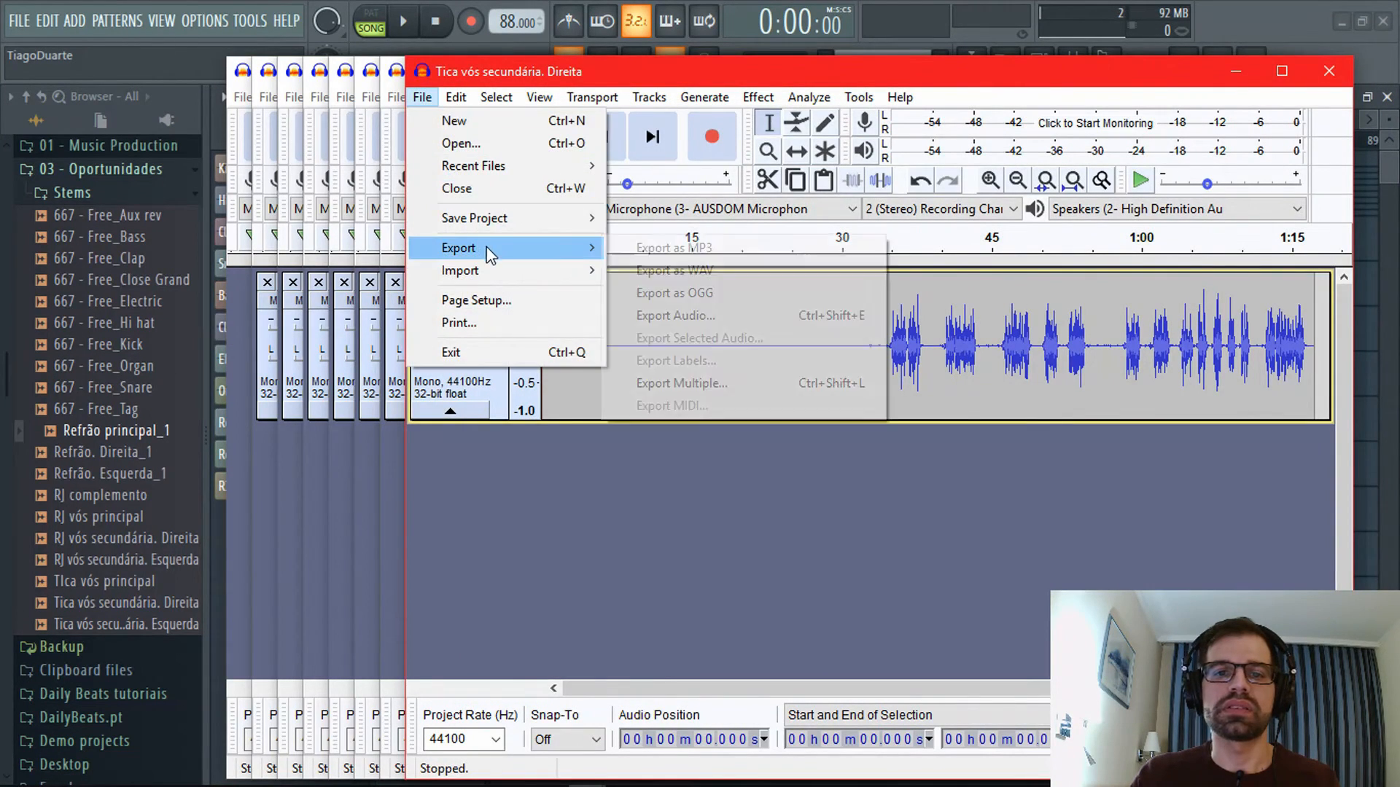
left_click(707, 266)
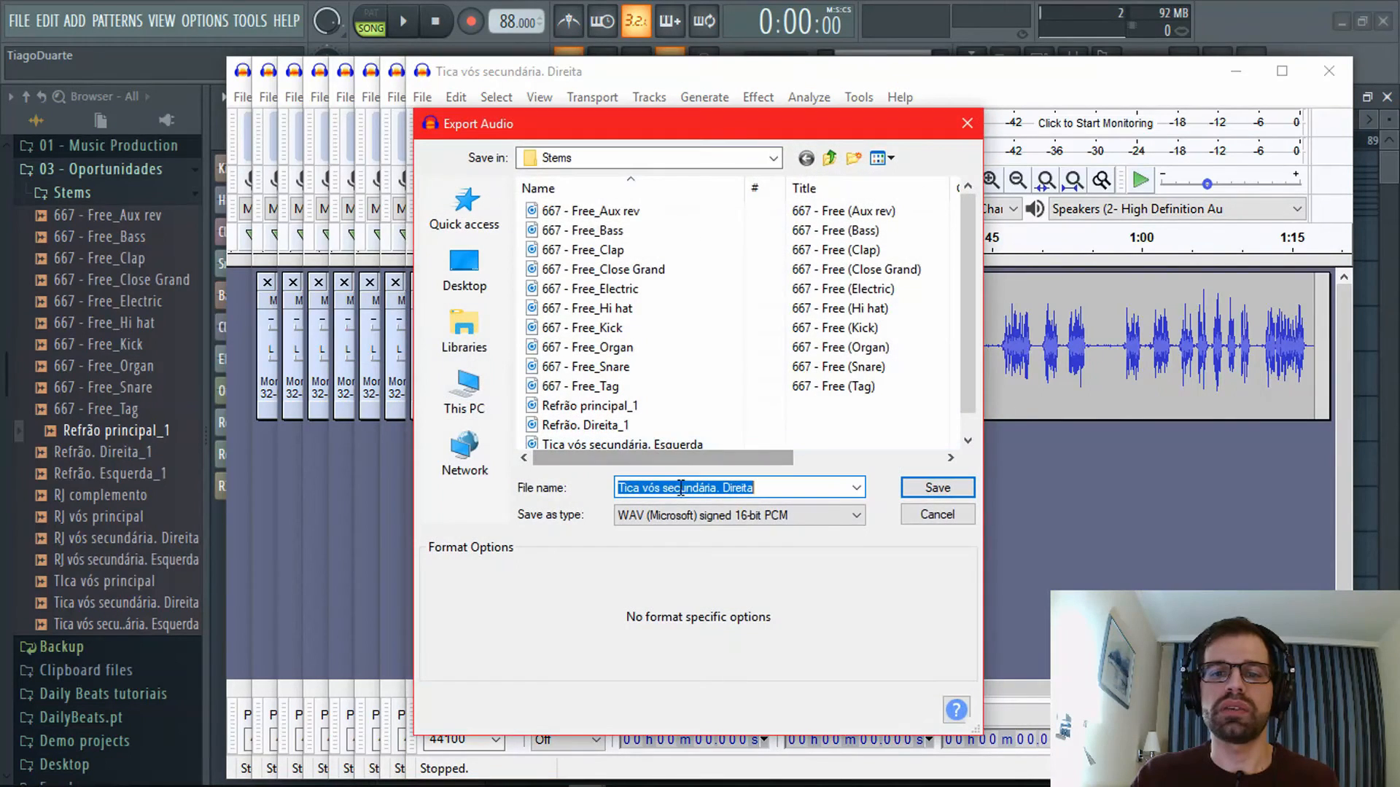
left_click(931, 488)
left_click(832, 602)
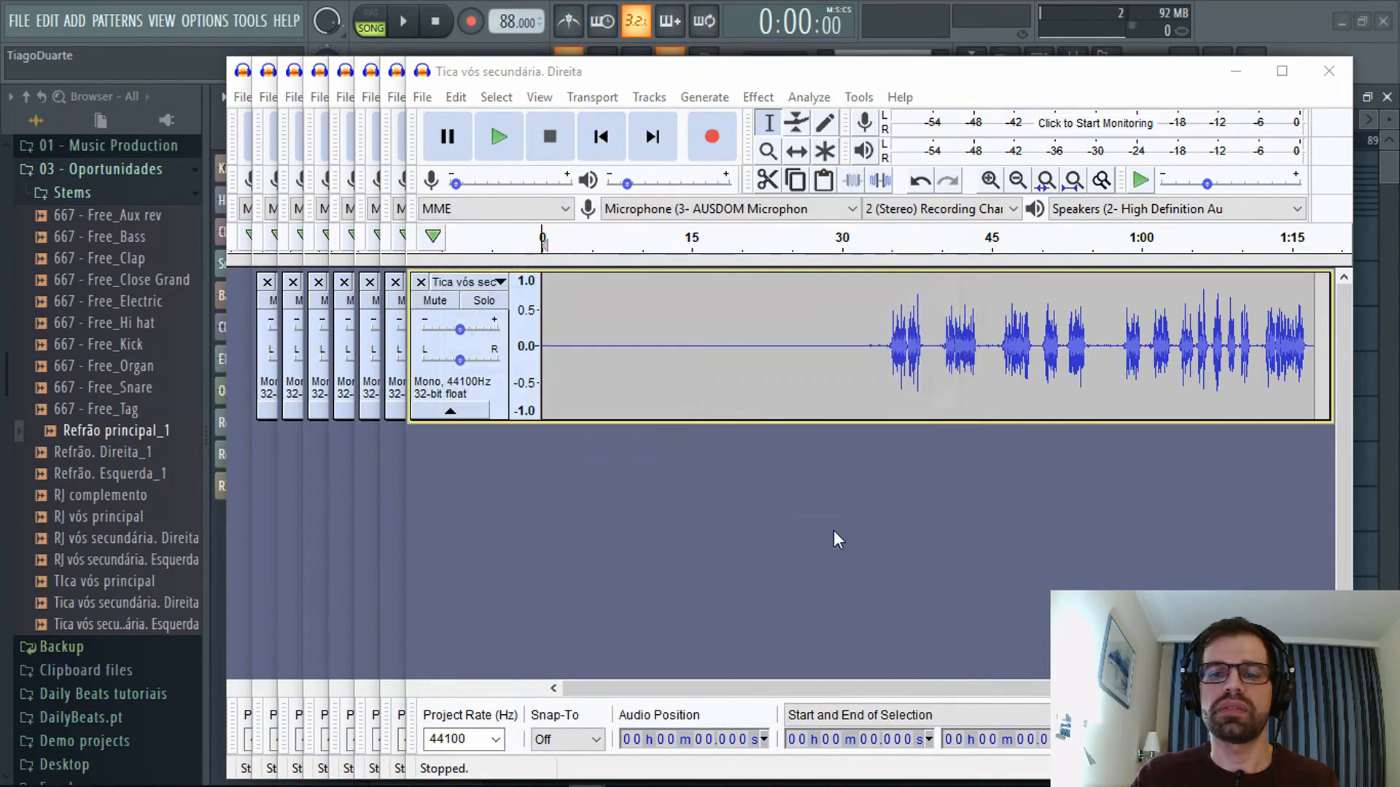
left_click(1329, 76)
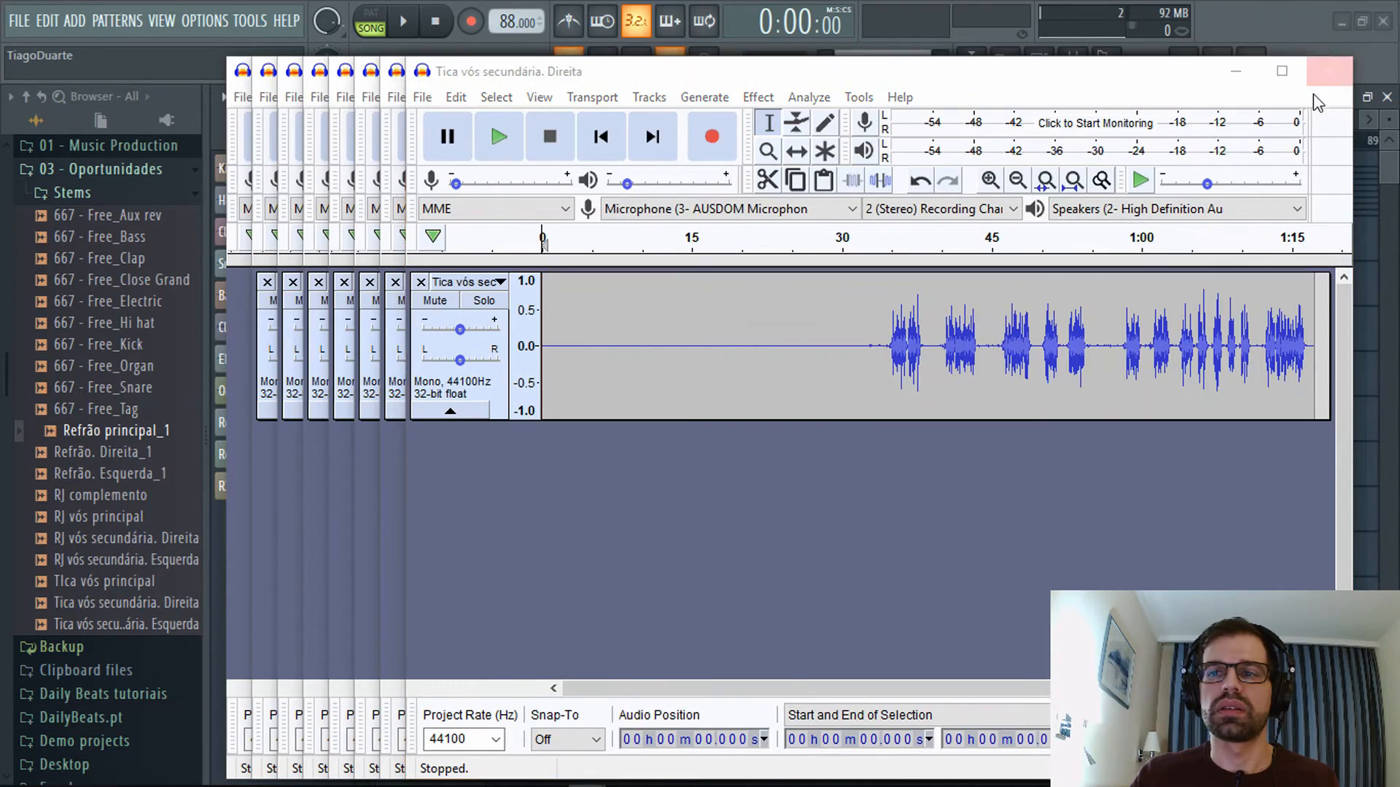
left_click(924, 426)
left_click(397, 97)
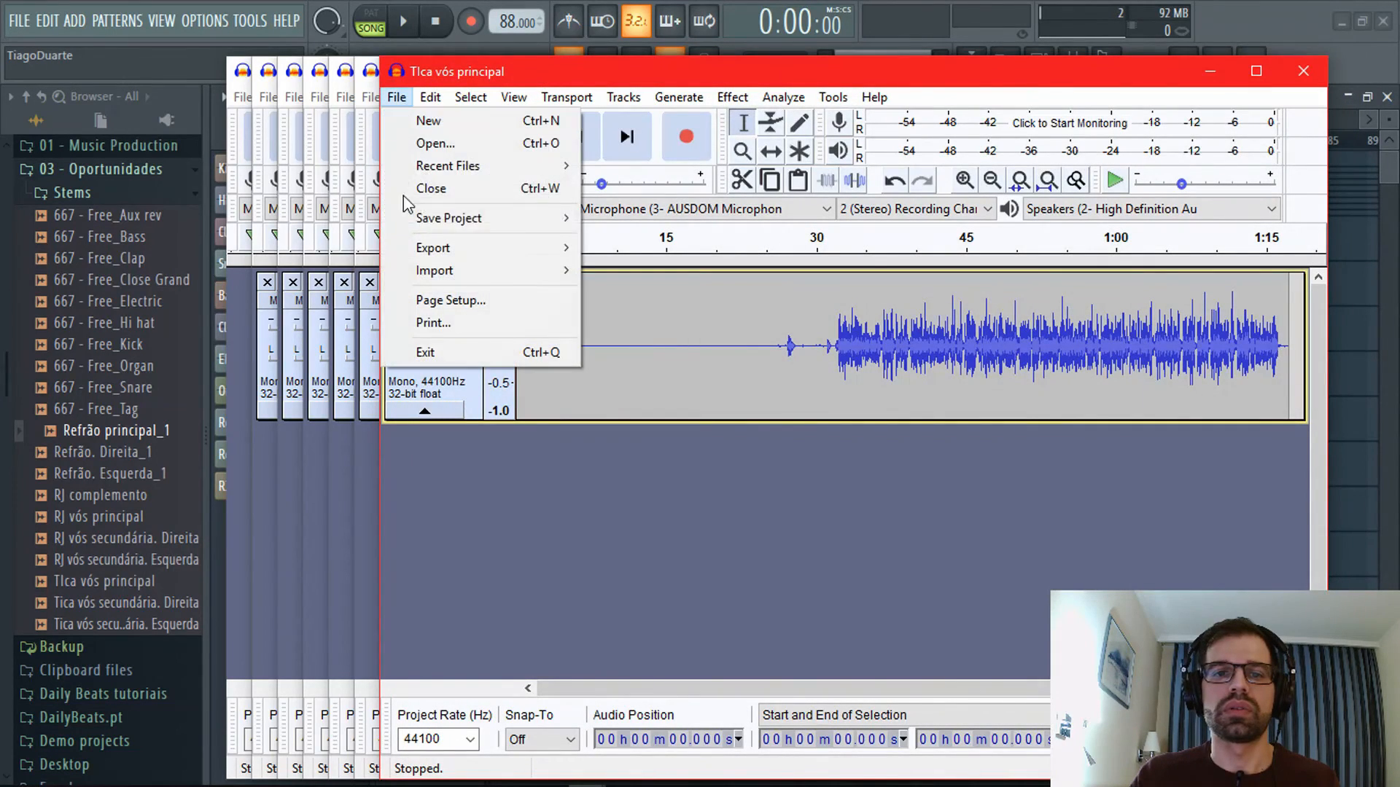
left_click(427, 143)
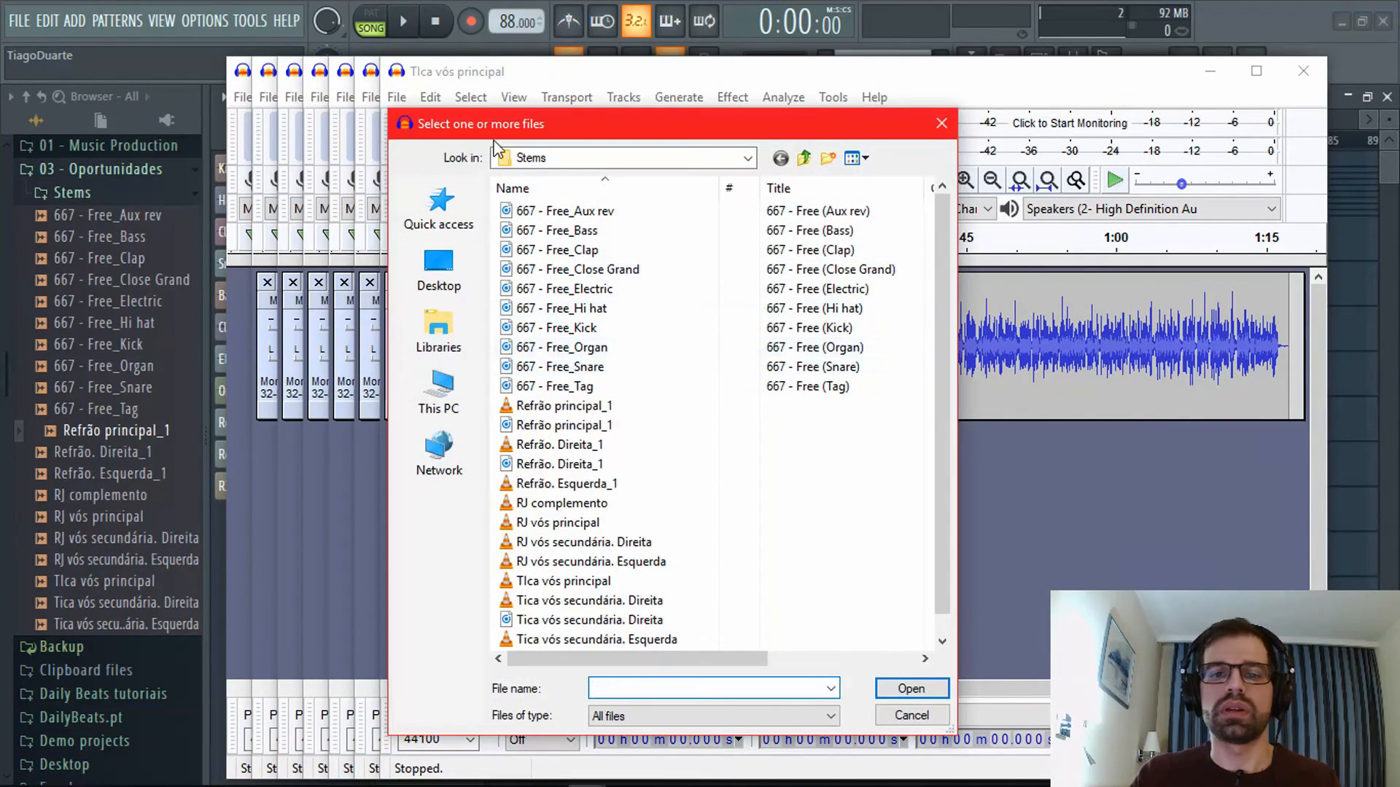
key("Escape")
Export TIca vós principal to the Stems folder as a WAV (Microsoft) file with a higher PCM bit depth, and close its project without saving.
left_click(397, 97)
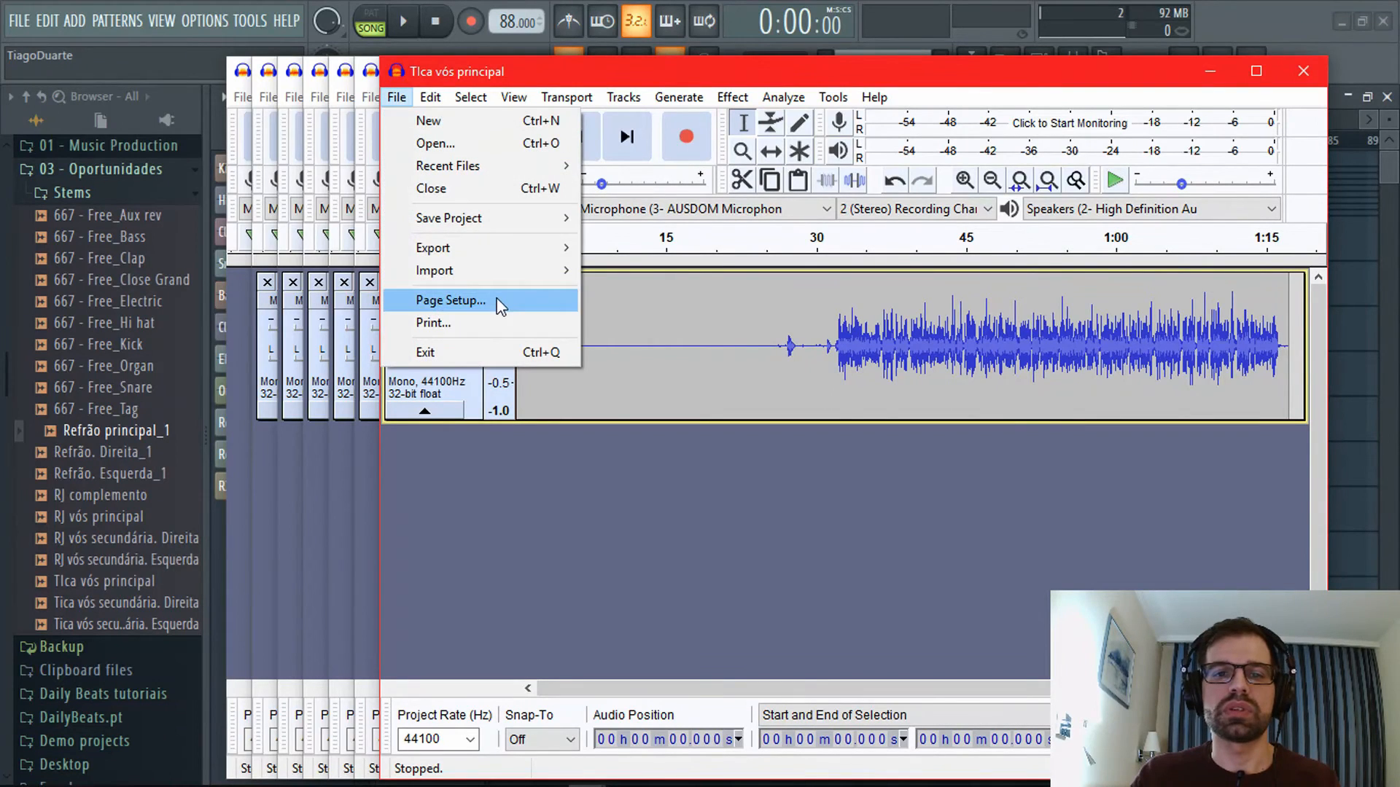
mouse_move(525, 248)
left_click(772, 271)
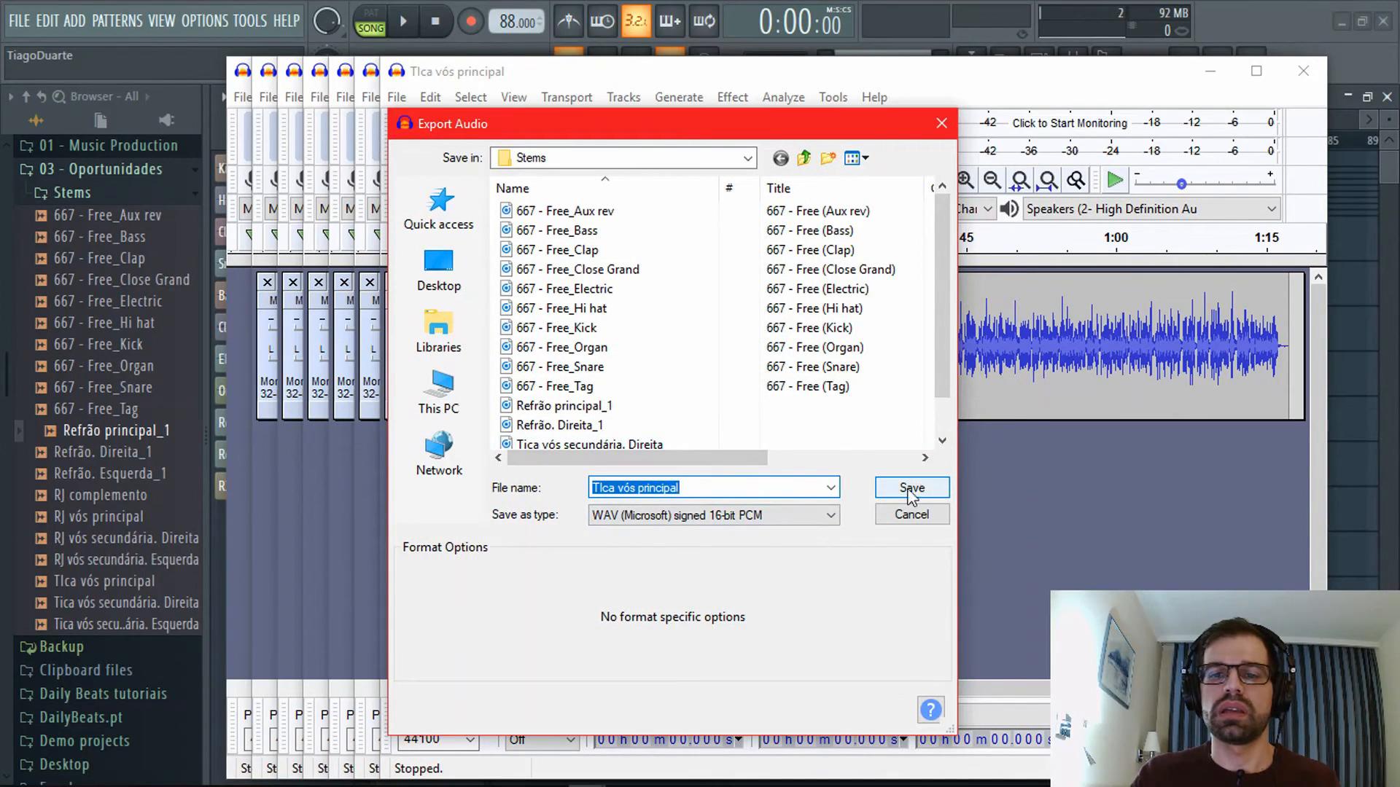
left_click(803, 515)
scroll(802, 554, "up", 2)
left_click(773, 550)
left_click(911, 487)
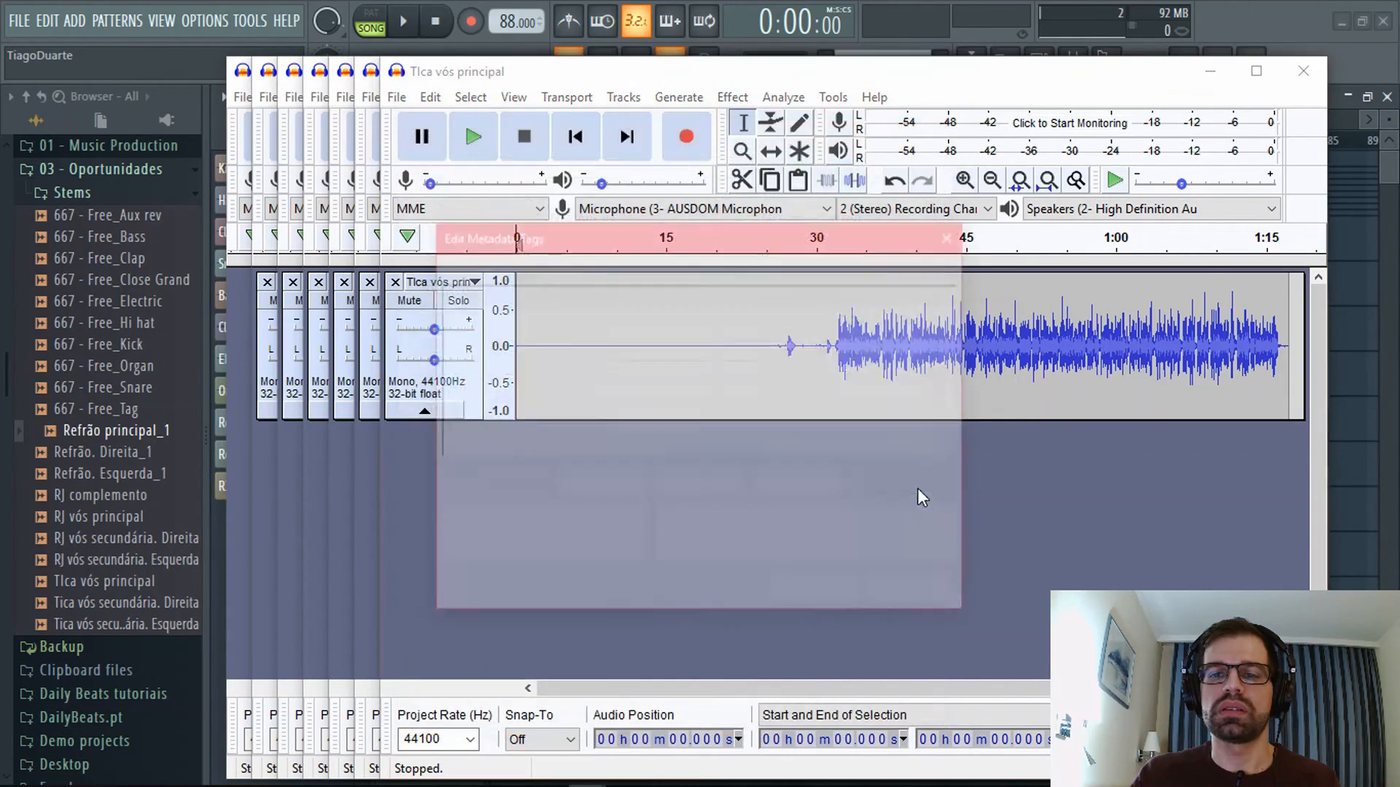
left_click(826, 588)
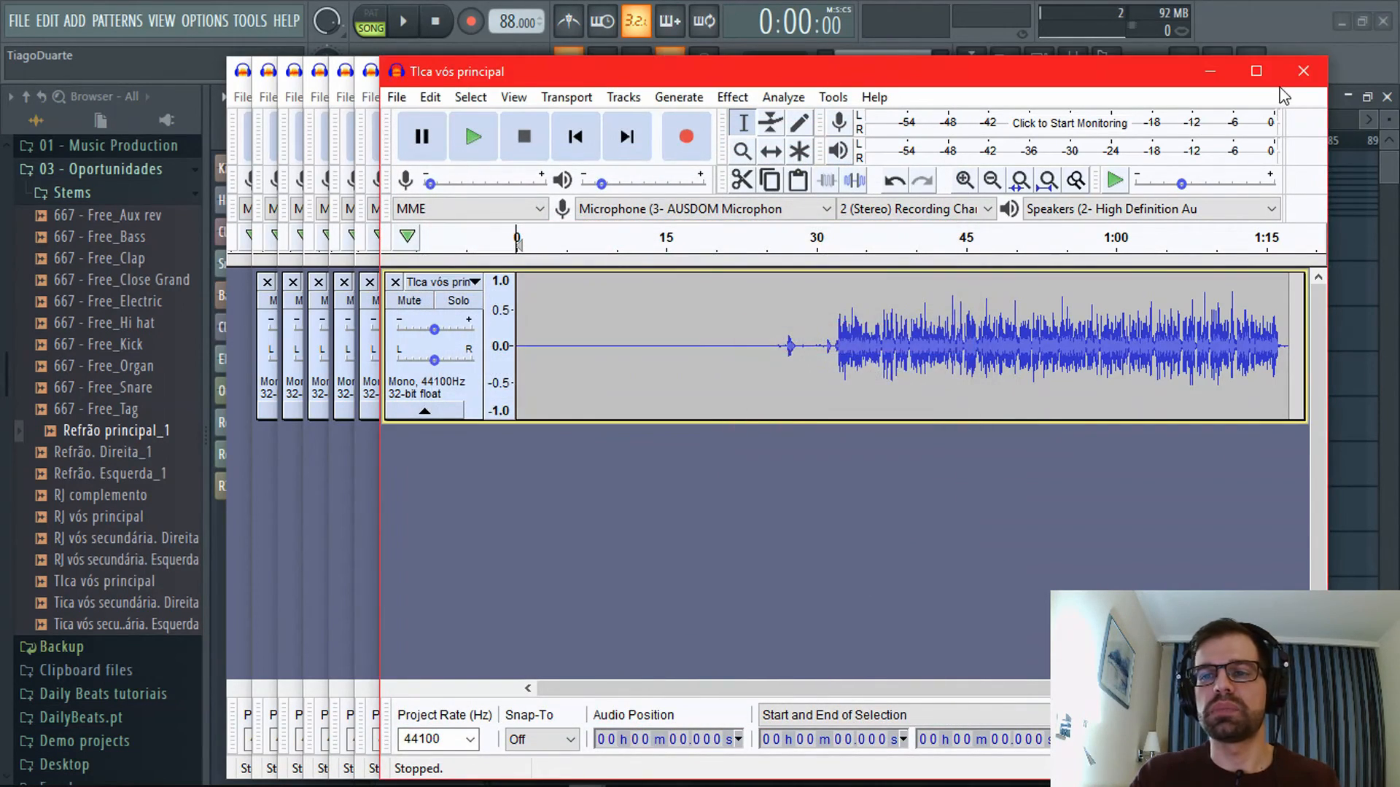
left_click(1257, 71)
left_click(1327, 10)
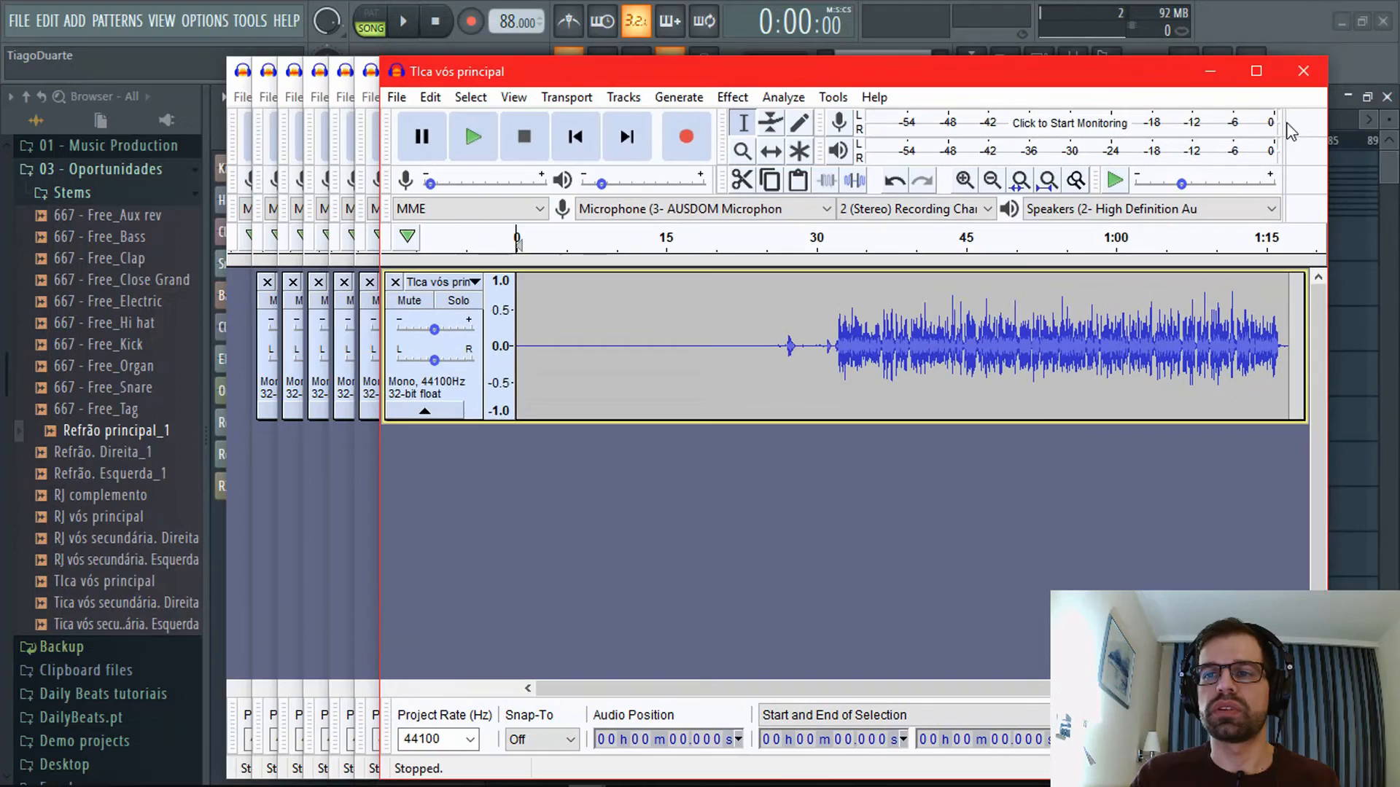
left_click(1304, 71)
left_click(898, 425)
Export RJ vós secundária. Esquerda to Stems as WAV (Microsoft) 32-bit float PCM with empty metadata tags, and close its project without saving.
left_click(371, 97)
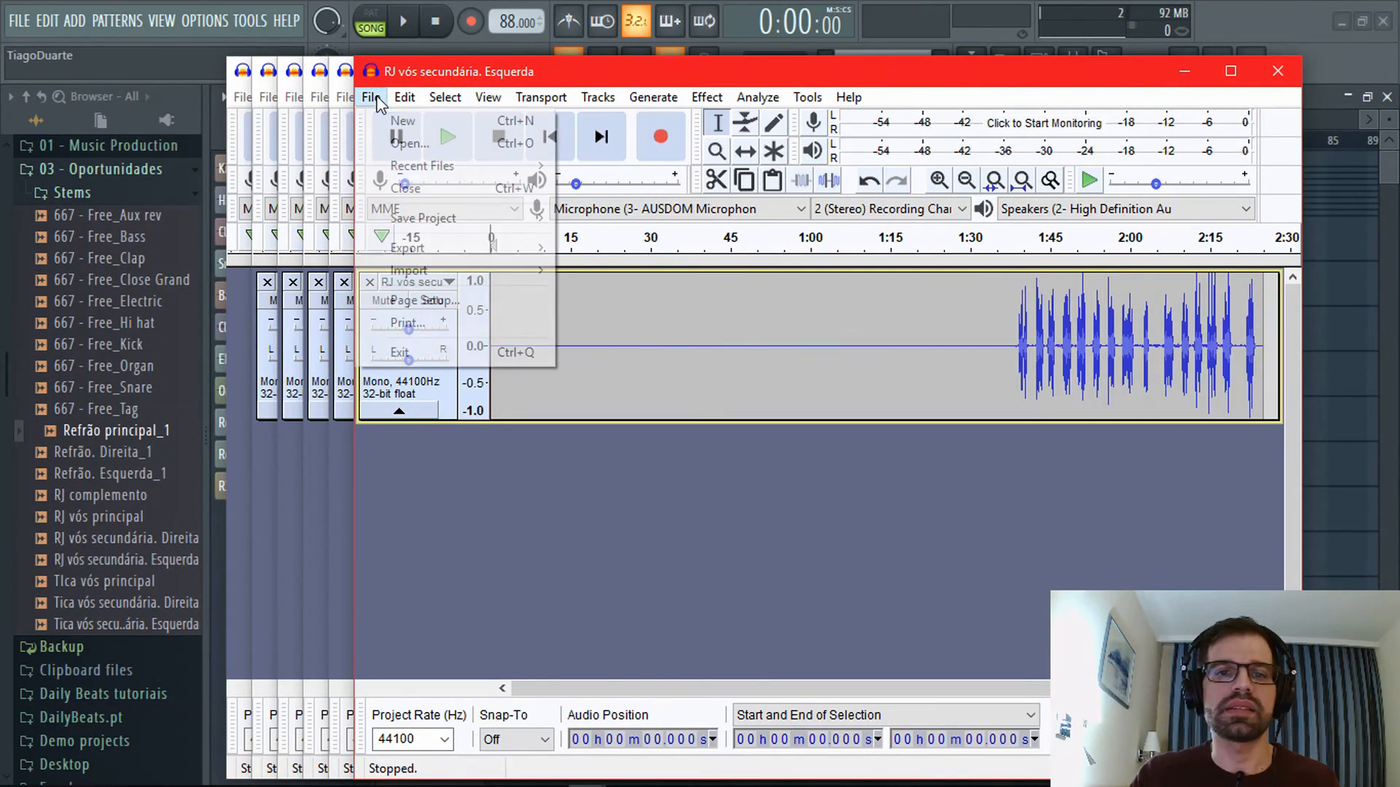
mouse_move(492, 252)
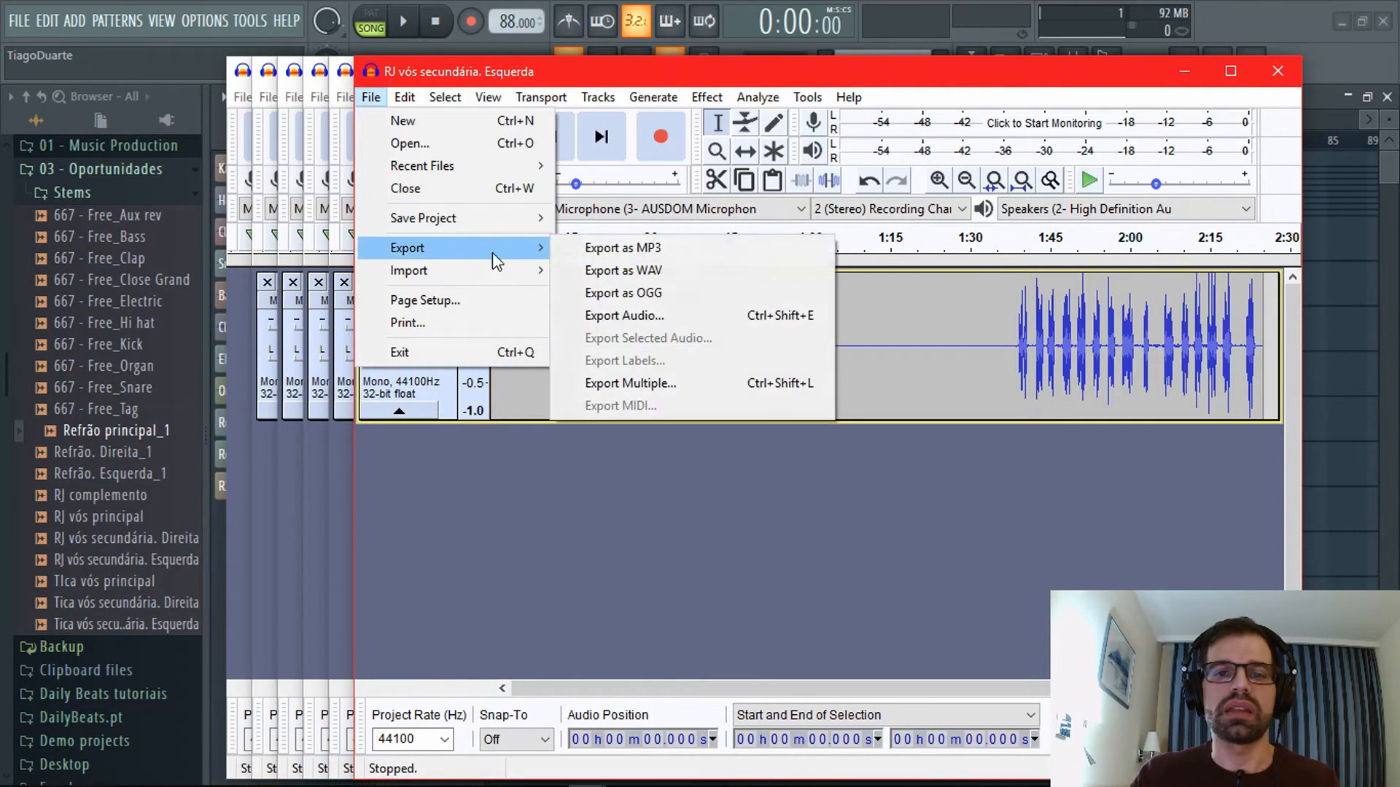
left_click(605, 271)
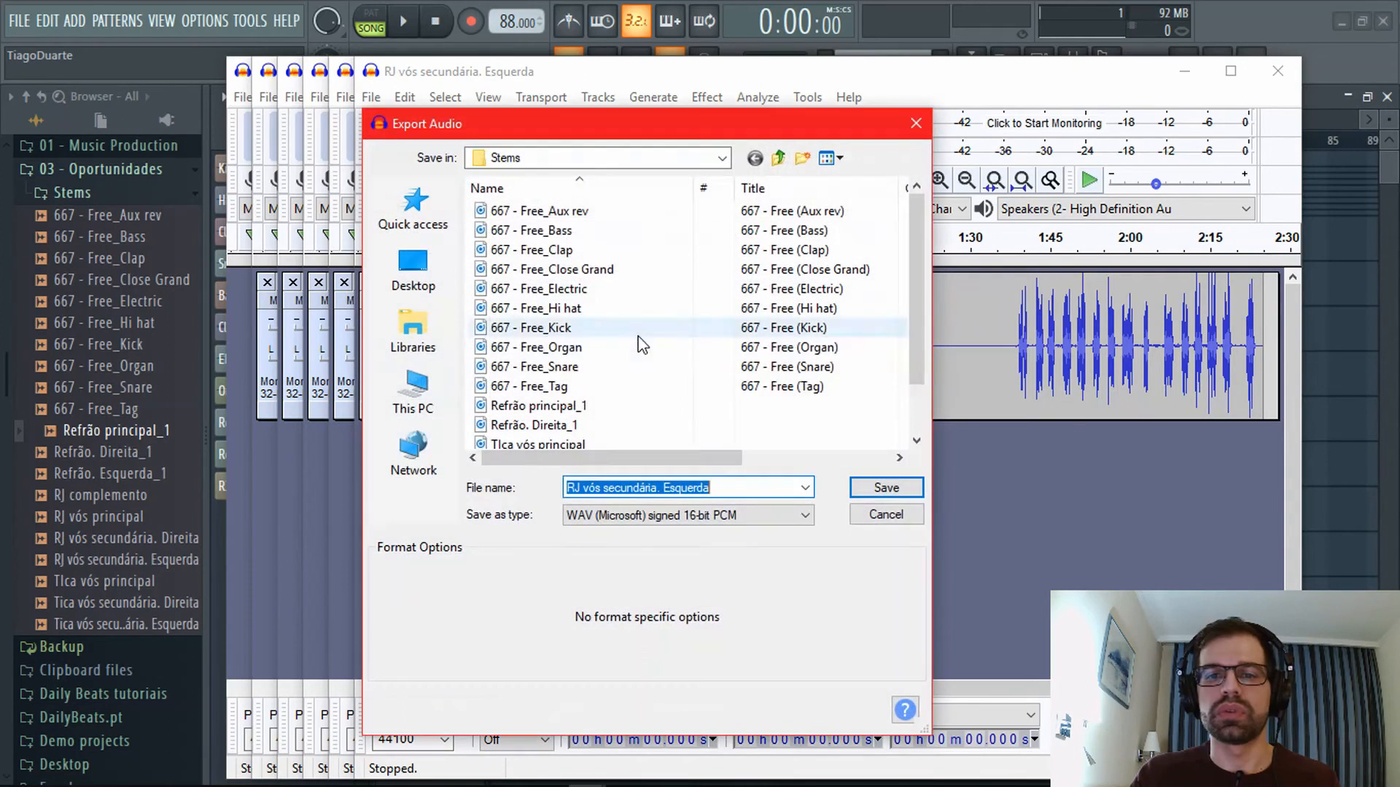
left_click(807, 515)
left_click(728, 558)
left_click(885, 487)
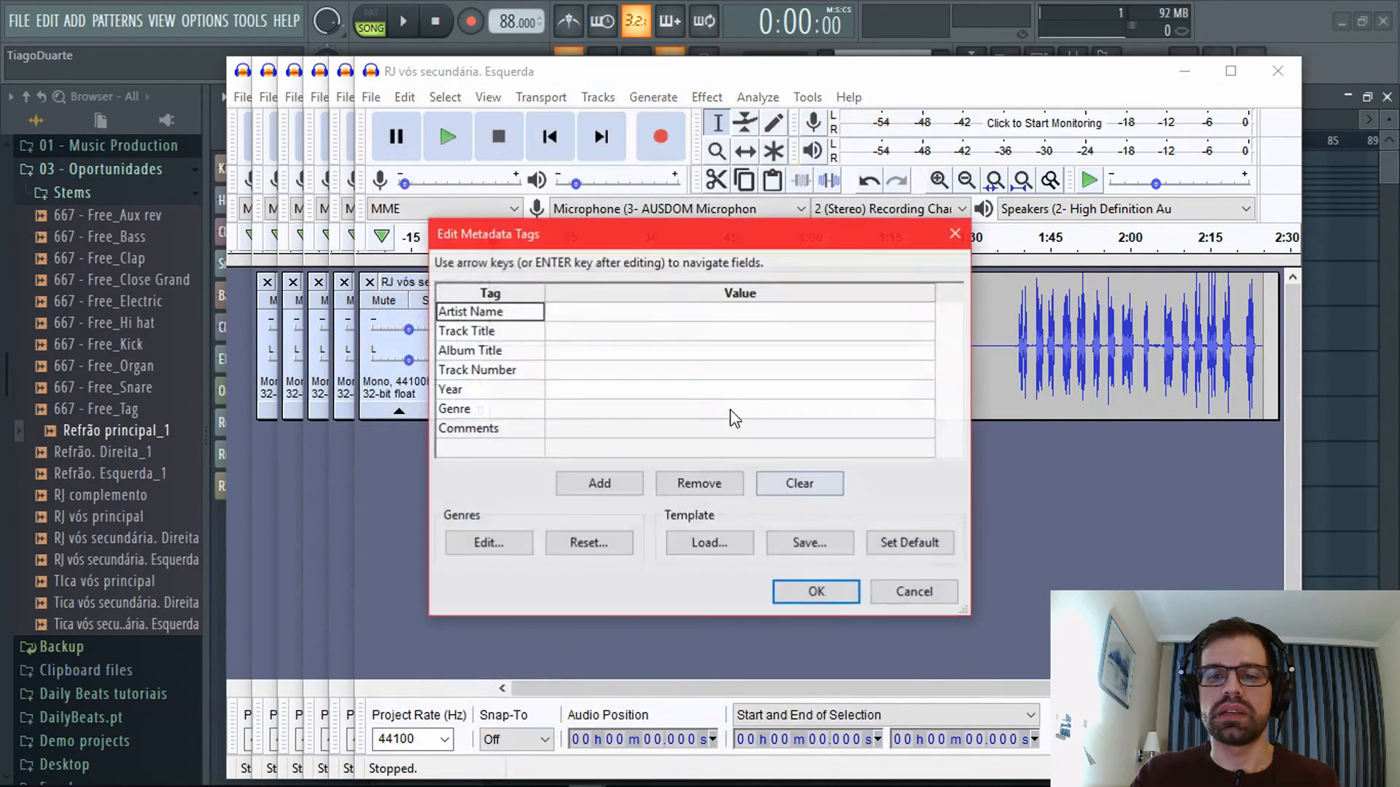
left_click(822, 592)
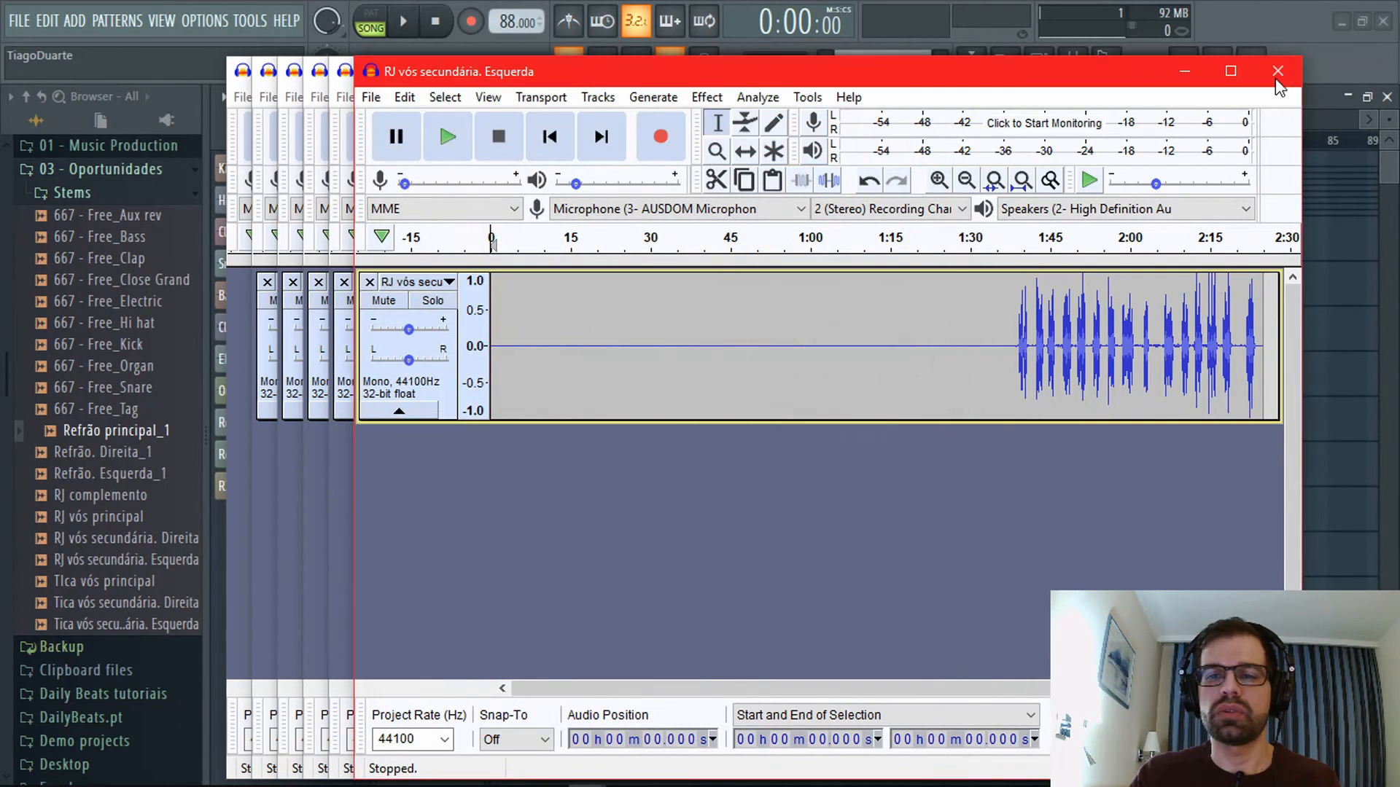
left_click(1278, 72)
left_click(869, 429)
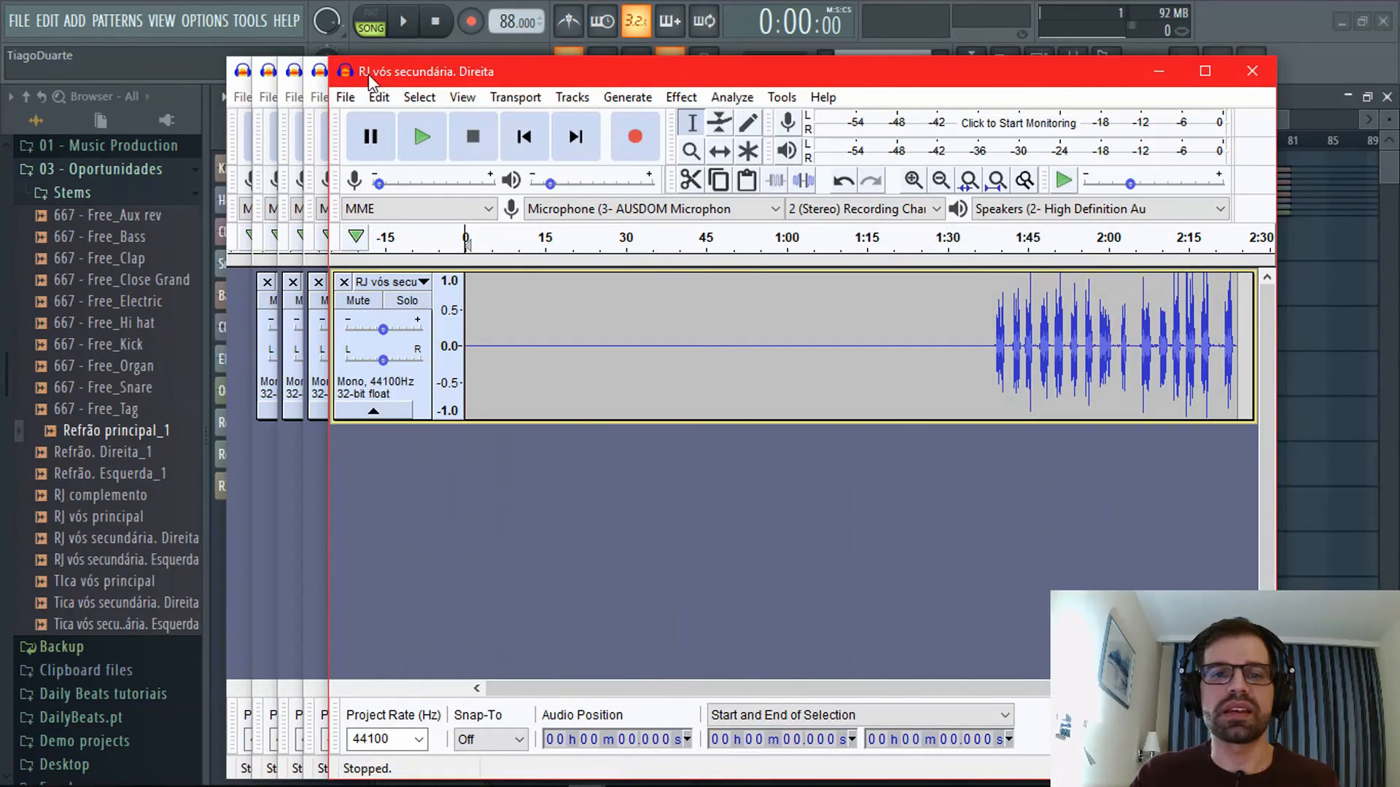
Export RJ vós secundária. Direita to the Stems folder as WAV (Microsoft) 32-bit float PCM, and close its project without saving.
left_click(346, 97)
mouse_move(422, 248)
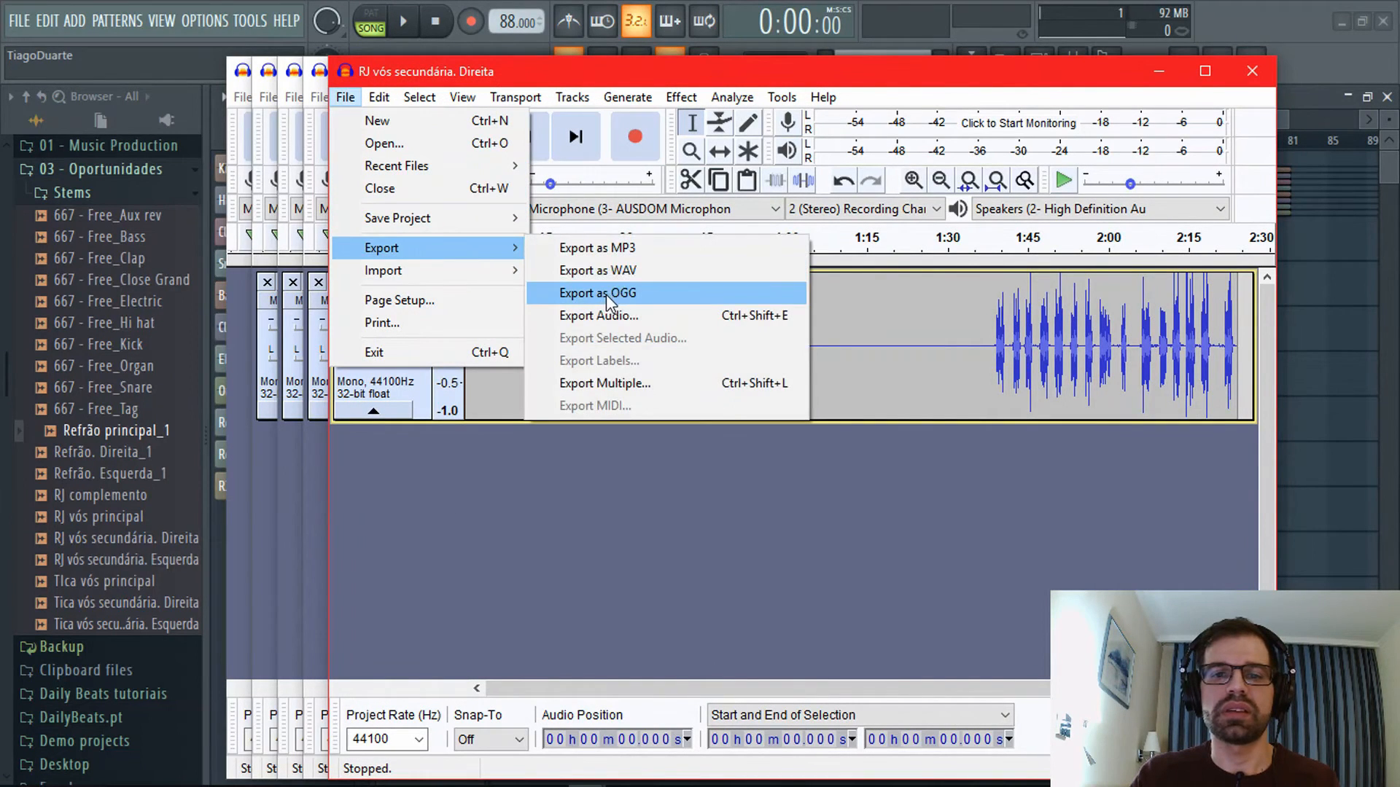
left_click(627, 271)
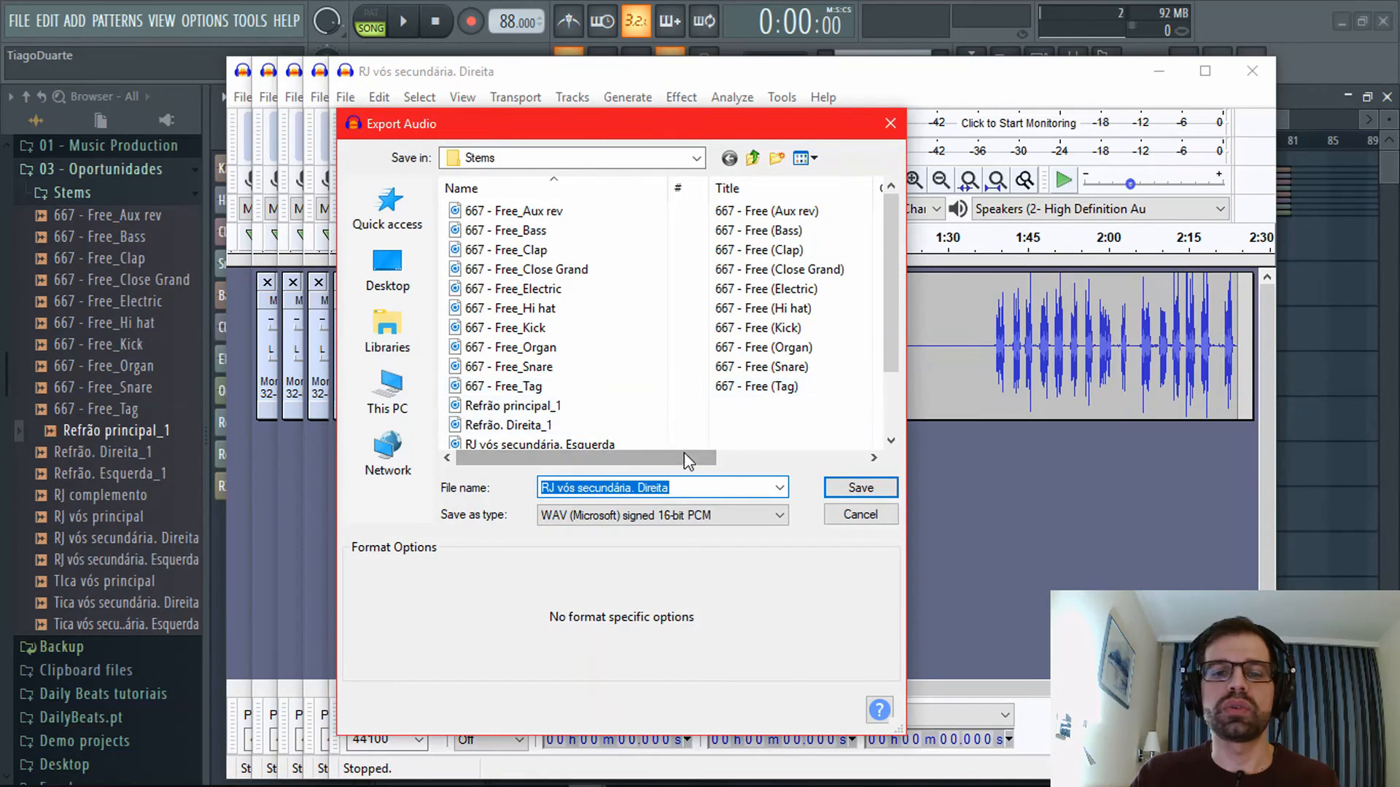
left_click(696, 516)
left_click(698, 560)
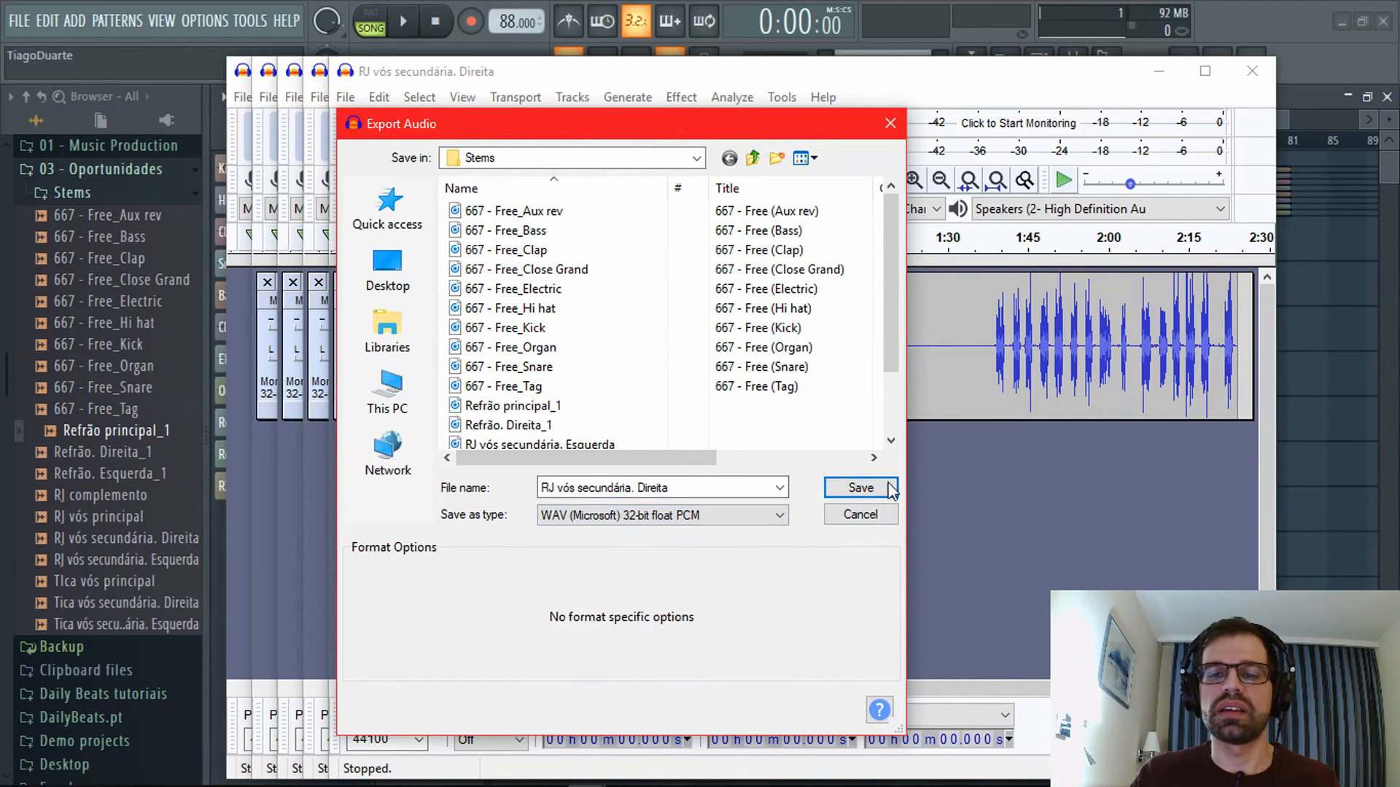
left_click(860, 487)
left_click(809, 589)
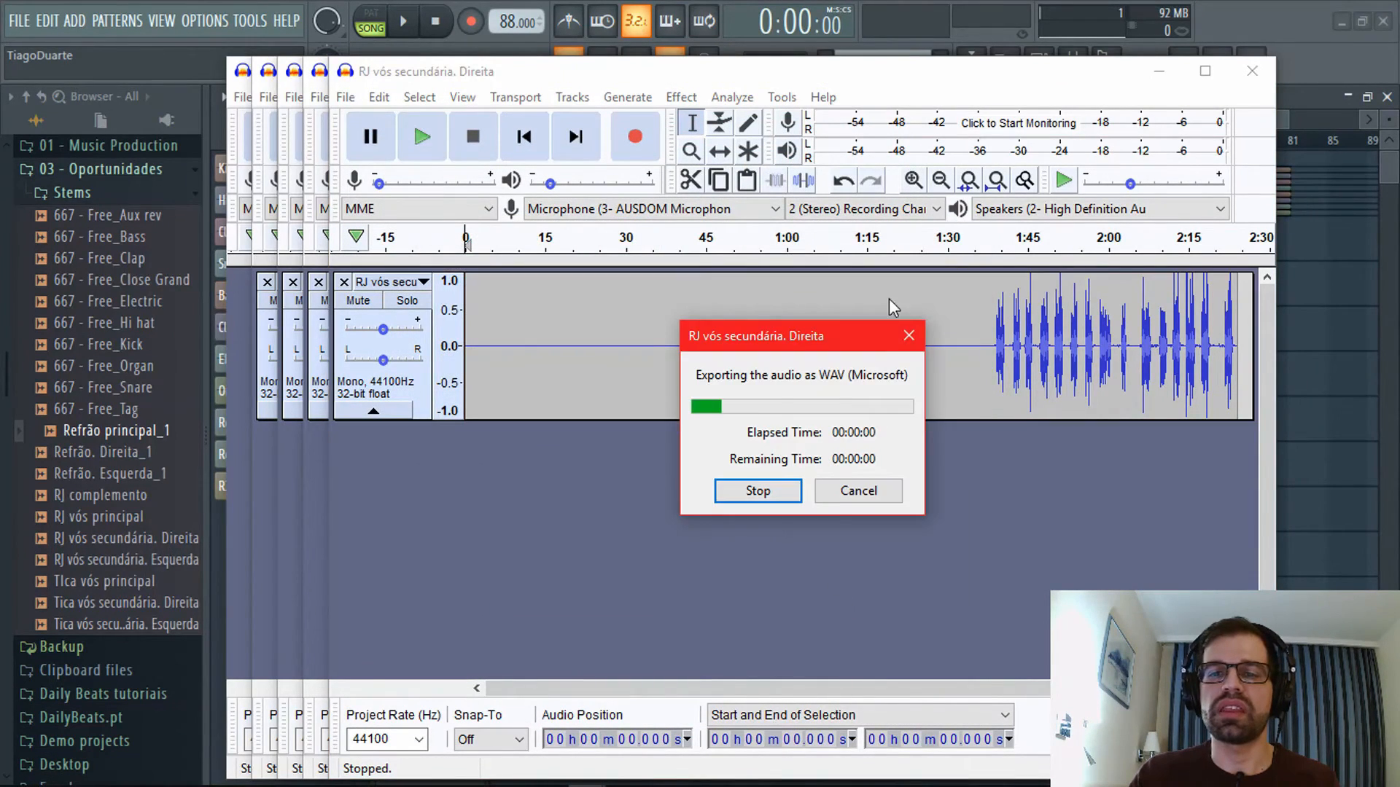
left_click(1260, 74)
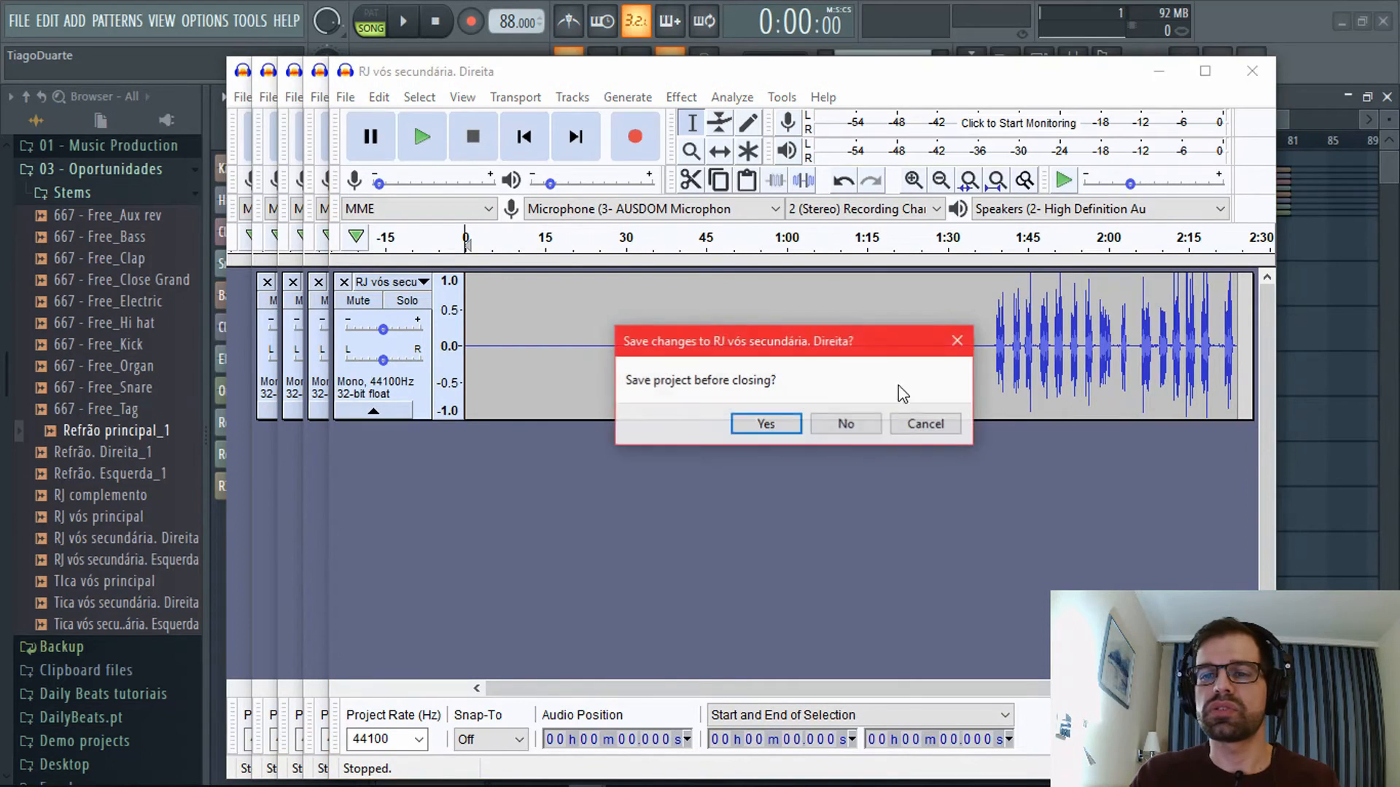
left_click(869, 426)
Export RJ vós principal to Stems as WAV (Microsoft) 32-bit float PCM with empty metadata tags, and close its project without saving.
left_click(320, 97)
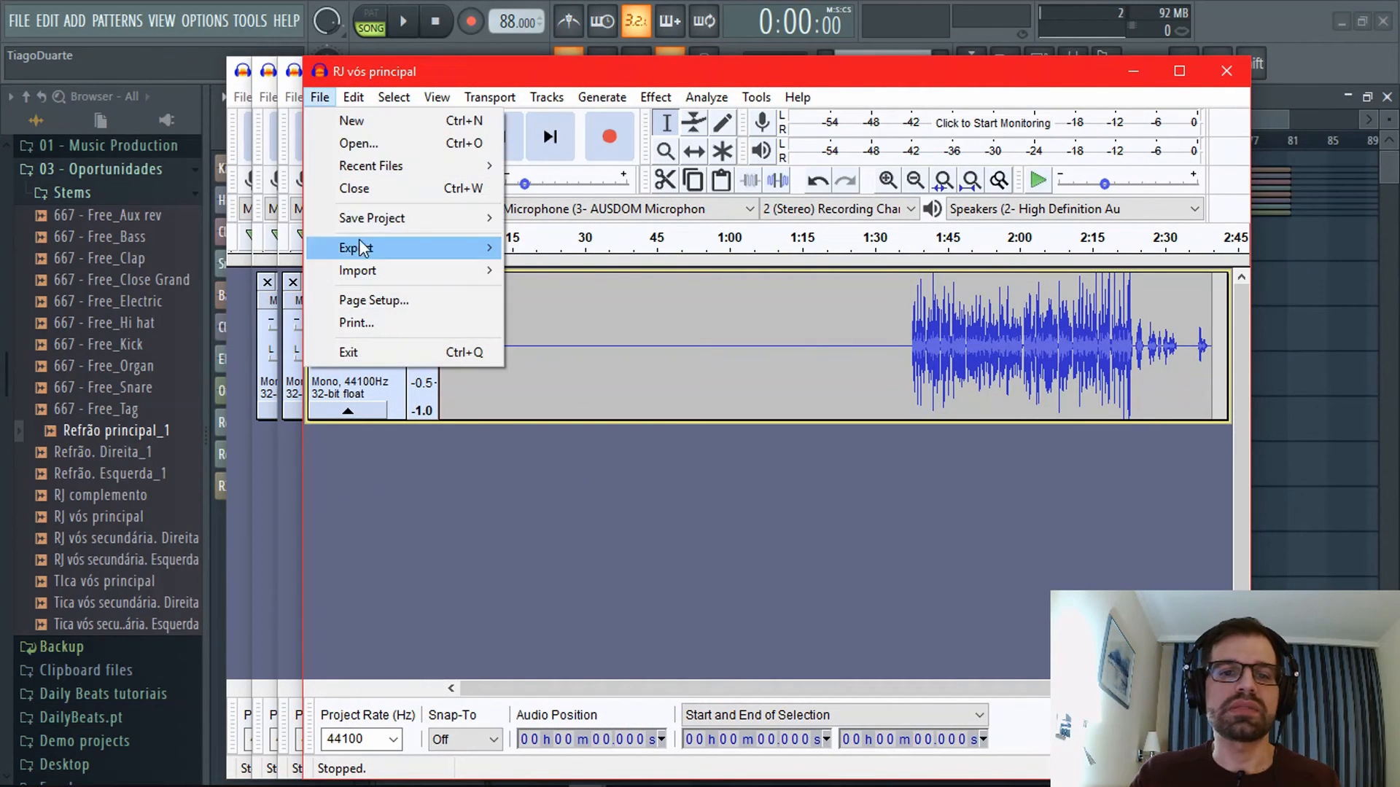
mouse_move(380, 250)
left_click(561, 267)
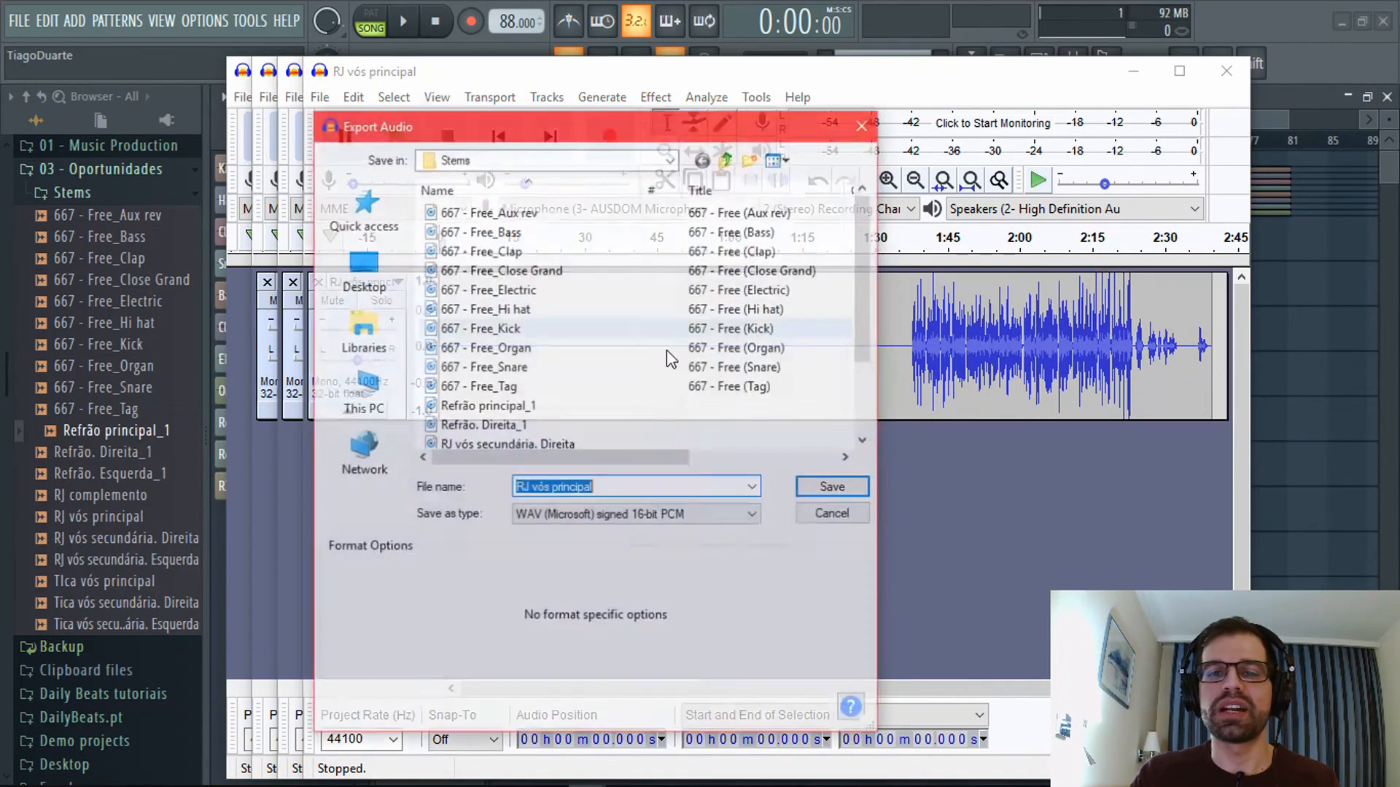
left_click(748, 516)
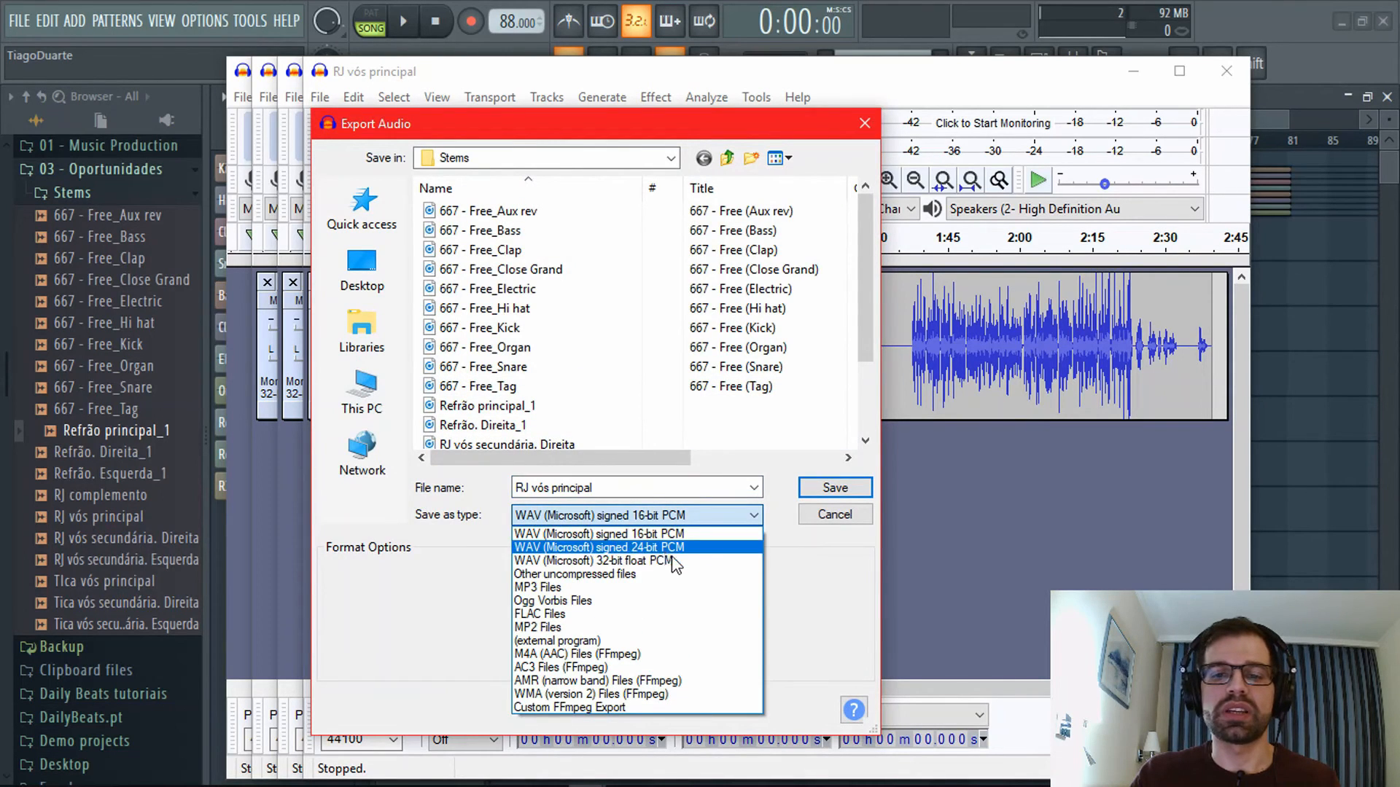
left_click(627, 561)
left_click(826, 496)
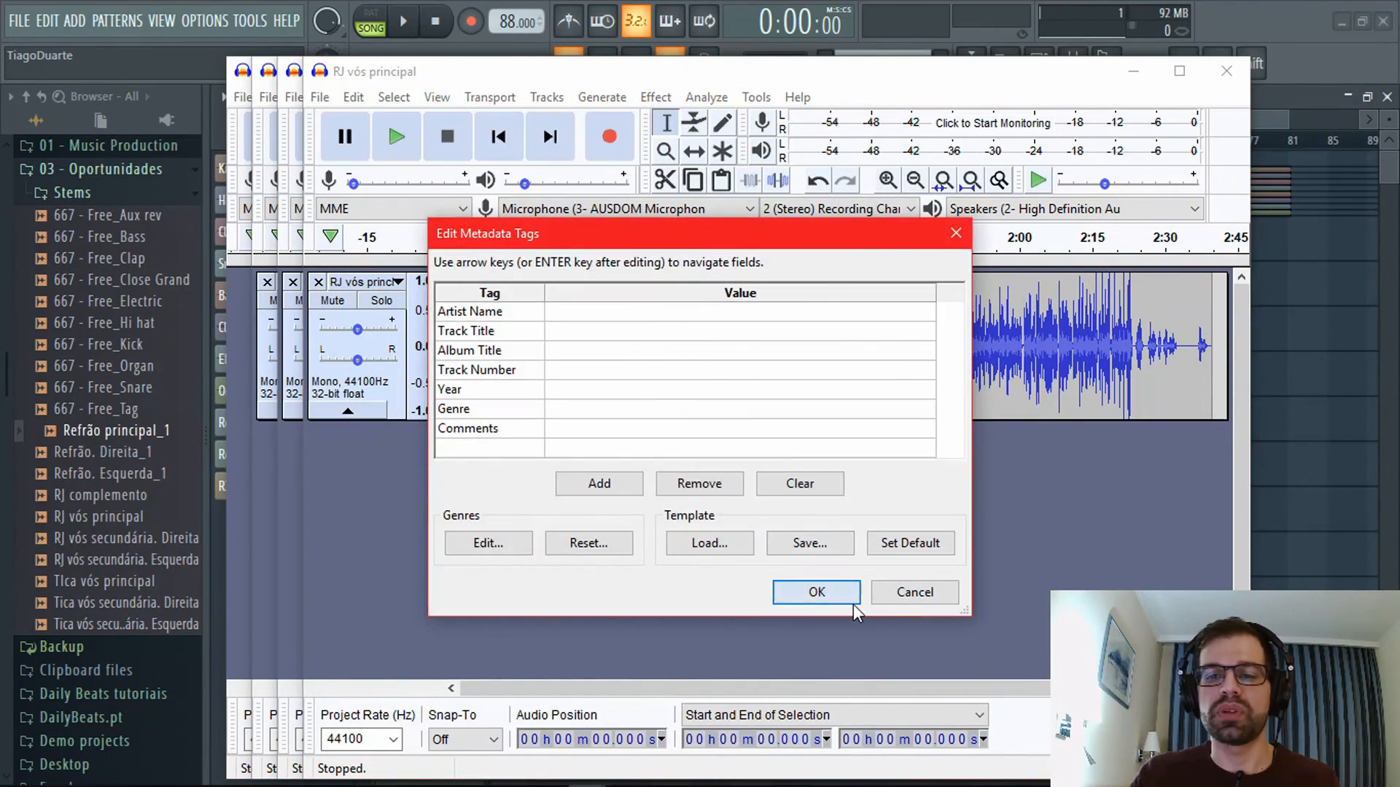
left_click(845, 603)
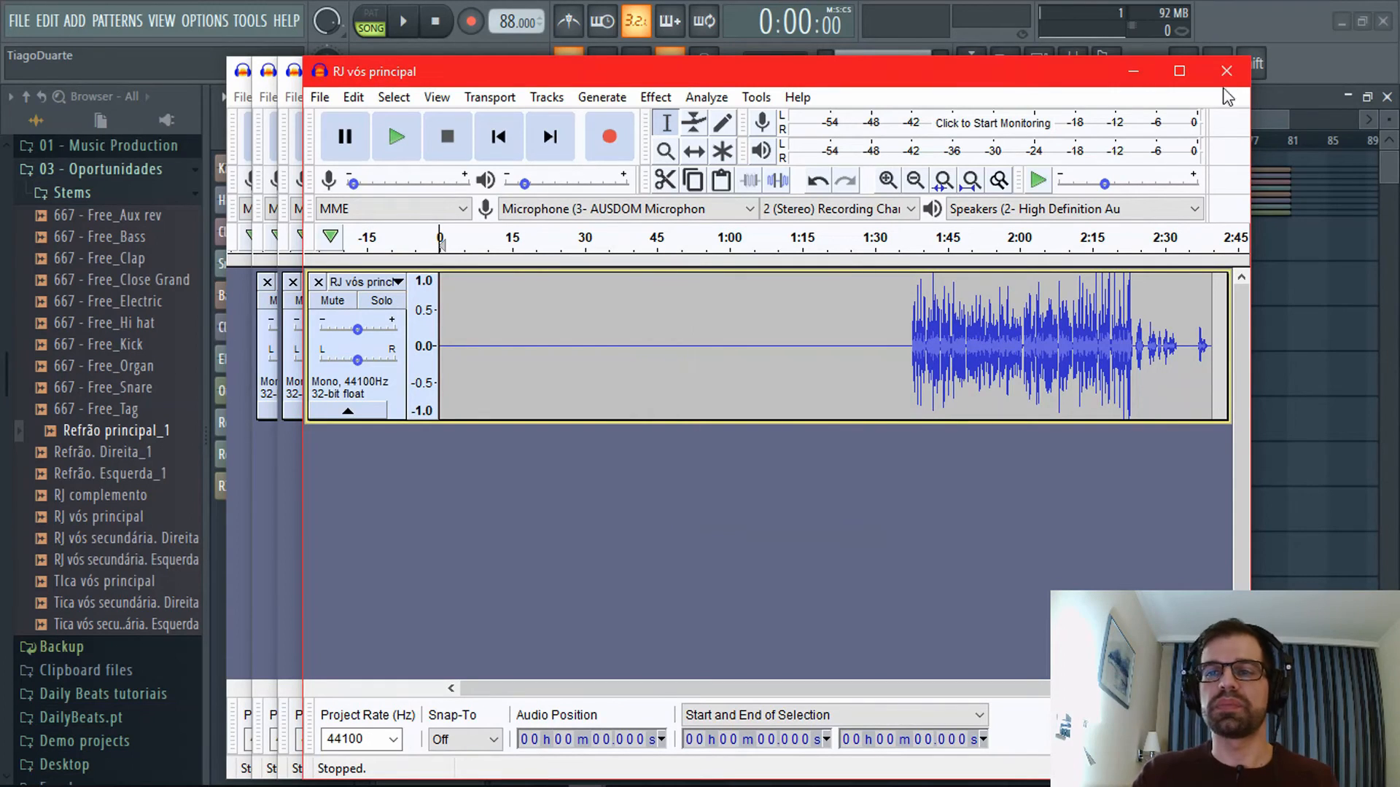
left_click(1228, 71)
left_click(839, 422)
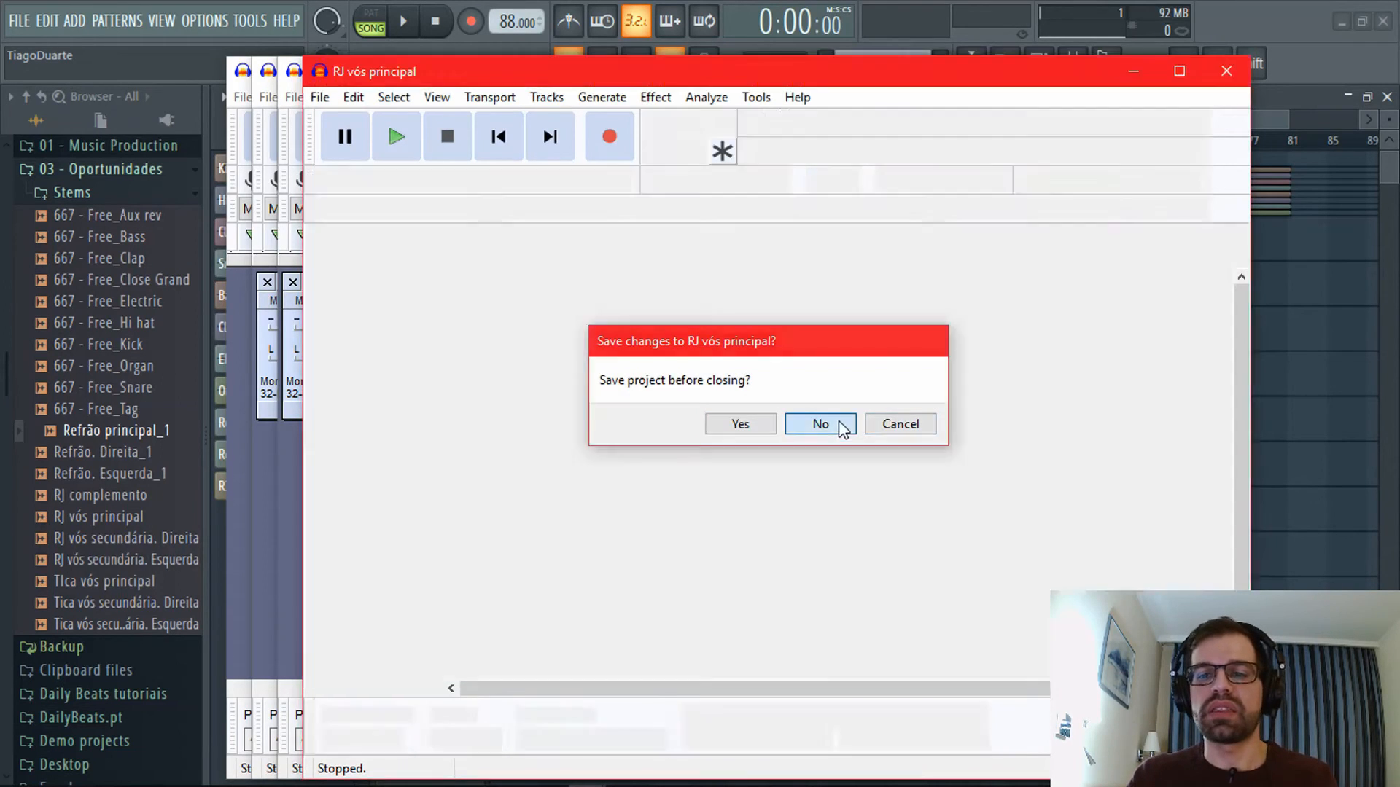
Export RJ complemento to the Stems folder as WAV (Microsoft) 32-bit float PCM, and close its project without saving.
left_click(294, 97)
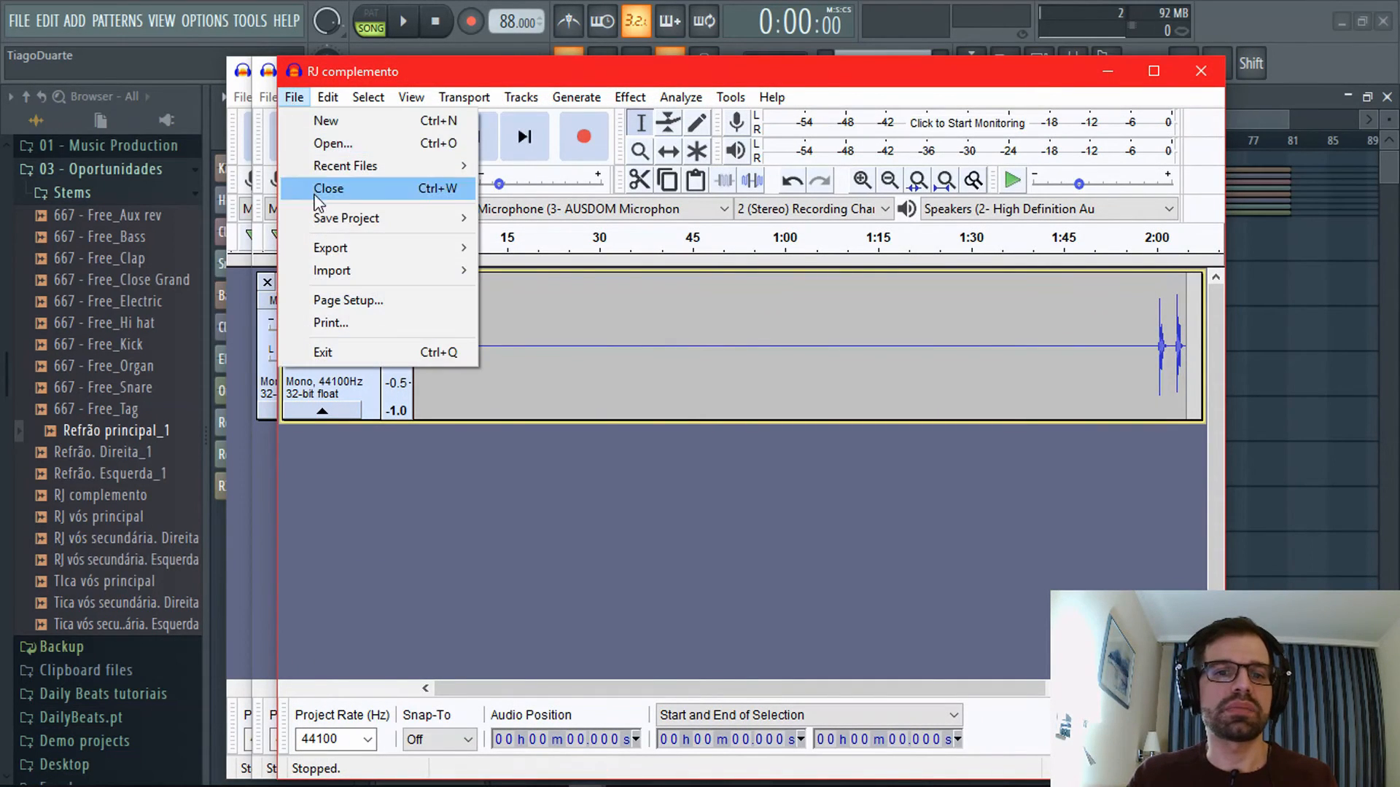
mouse_move(368, 248)
left_click(609, 272)
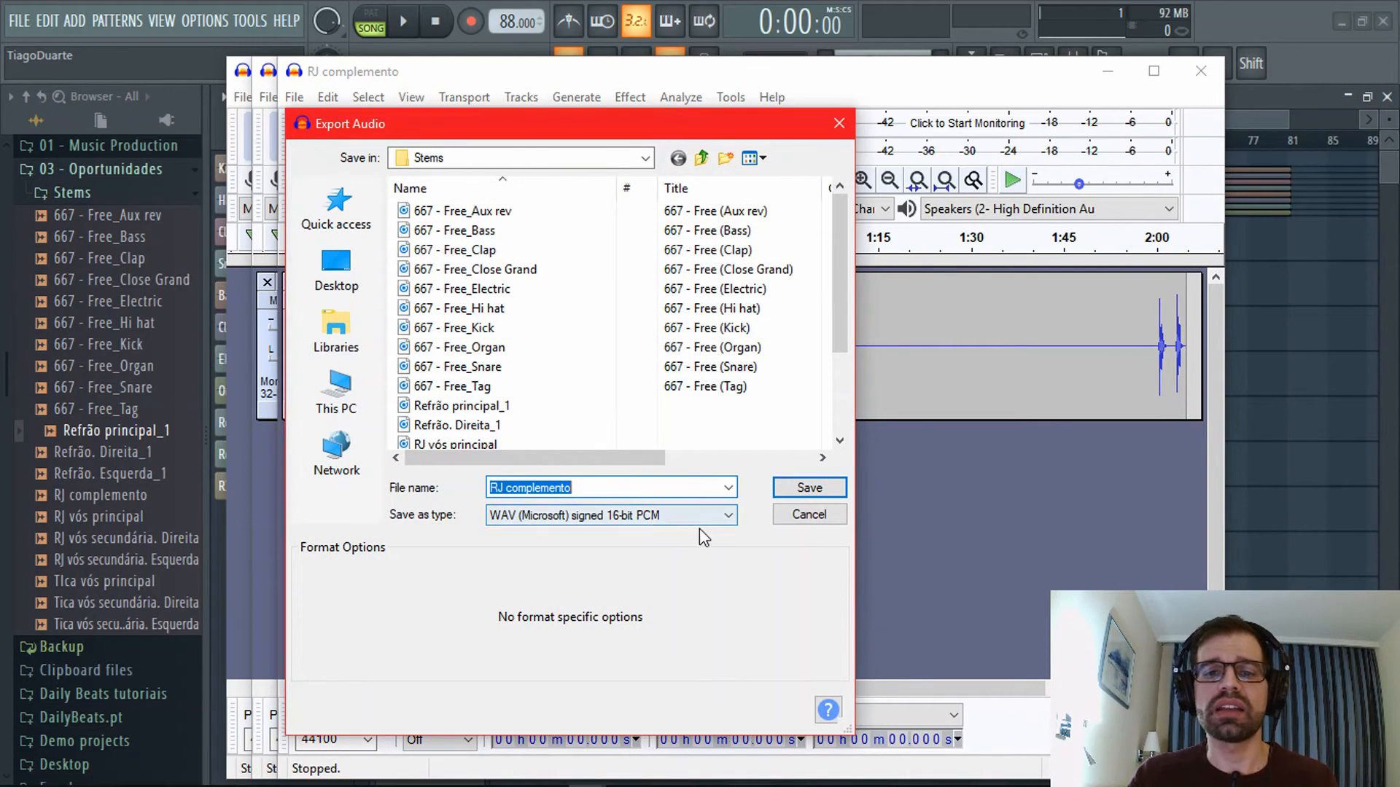
left_click(704, 538)
left_click(642, 565)
left_click(807, 494)
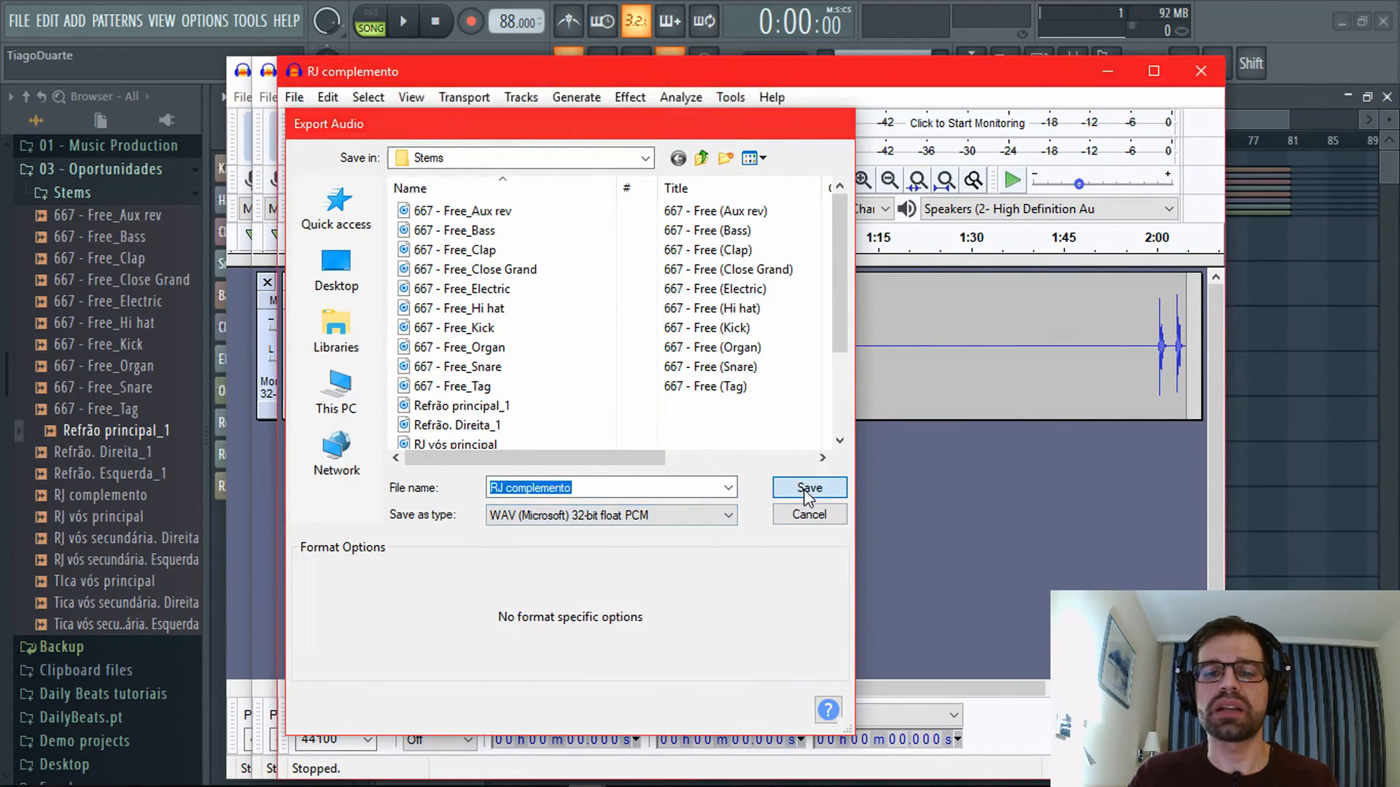
left_click(800, 592)
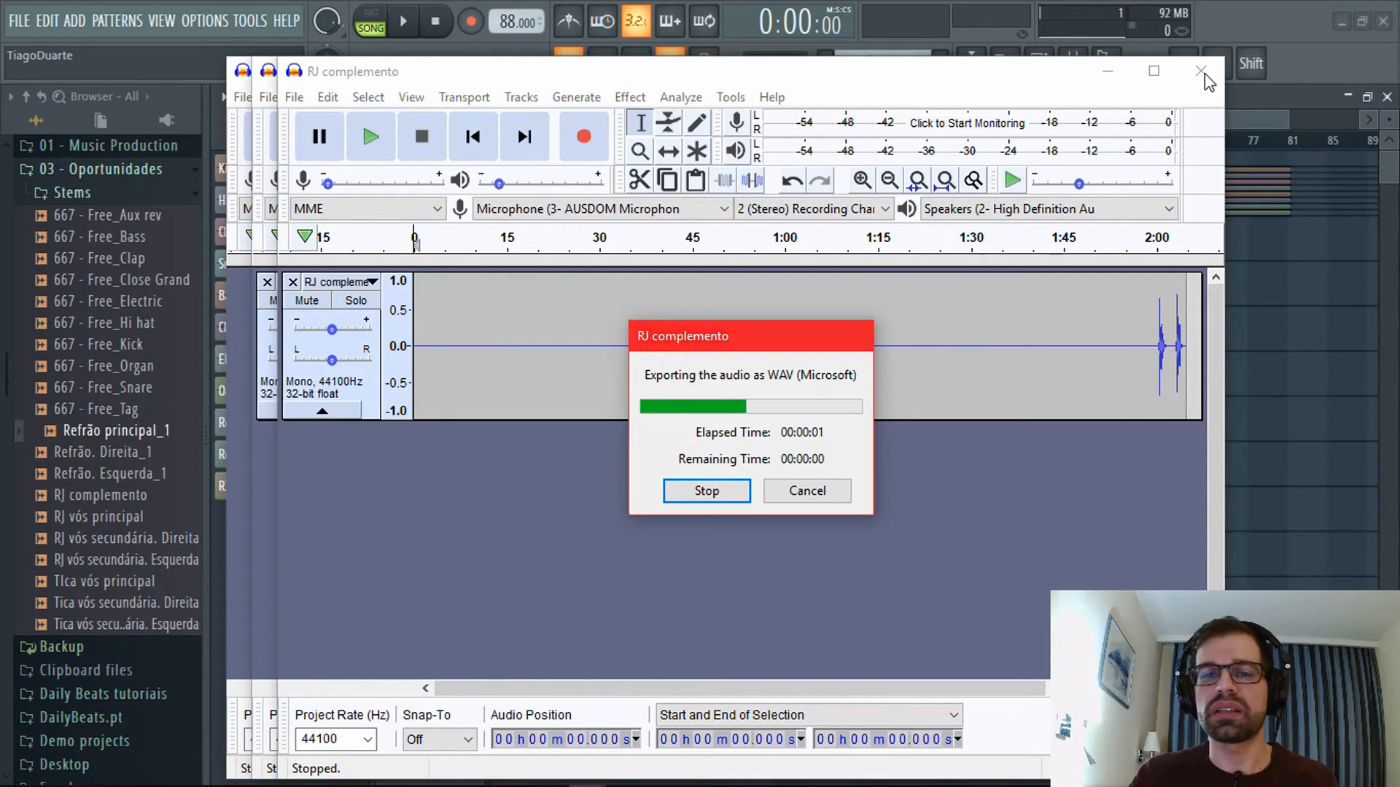
left_click(1202, 73)
left_click(795, 423)
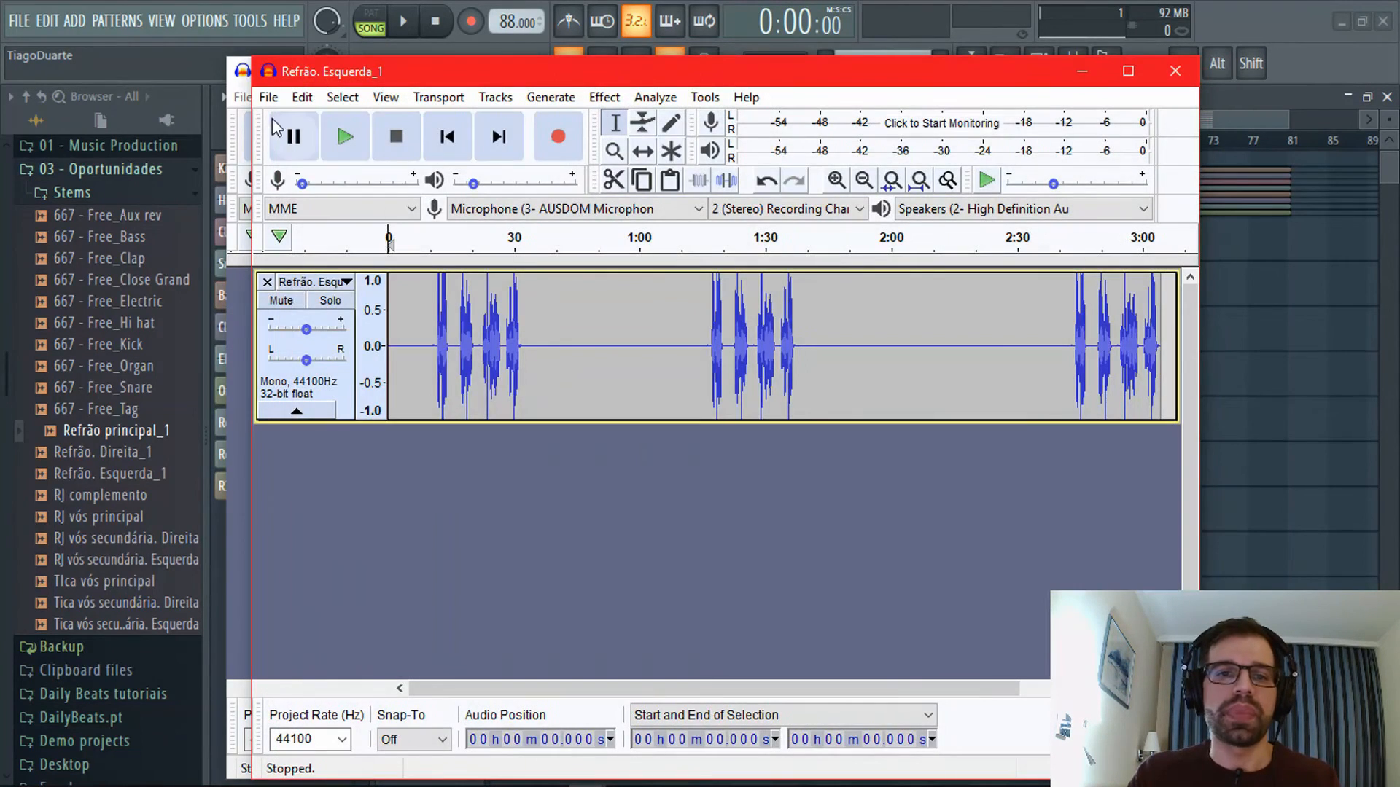
Export Refrão. Esquerda_1 to the Stems folder as WAV (Microsoft) 32-bit float PCM.
left_click(268, 96)
mouse_move(328, 248)
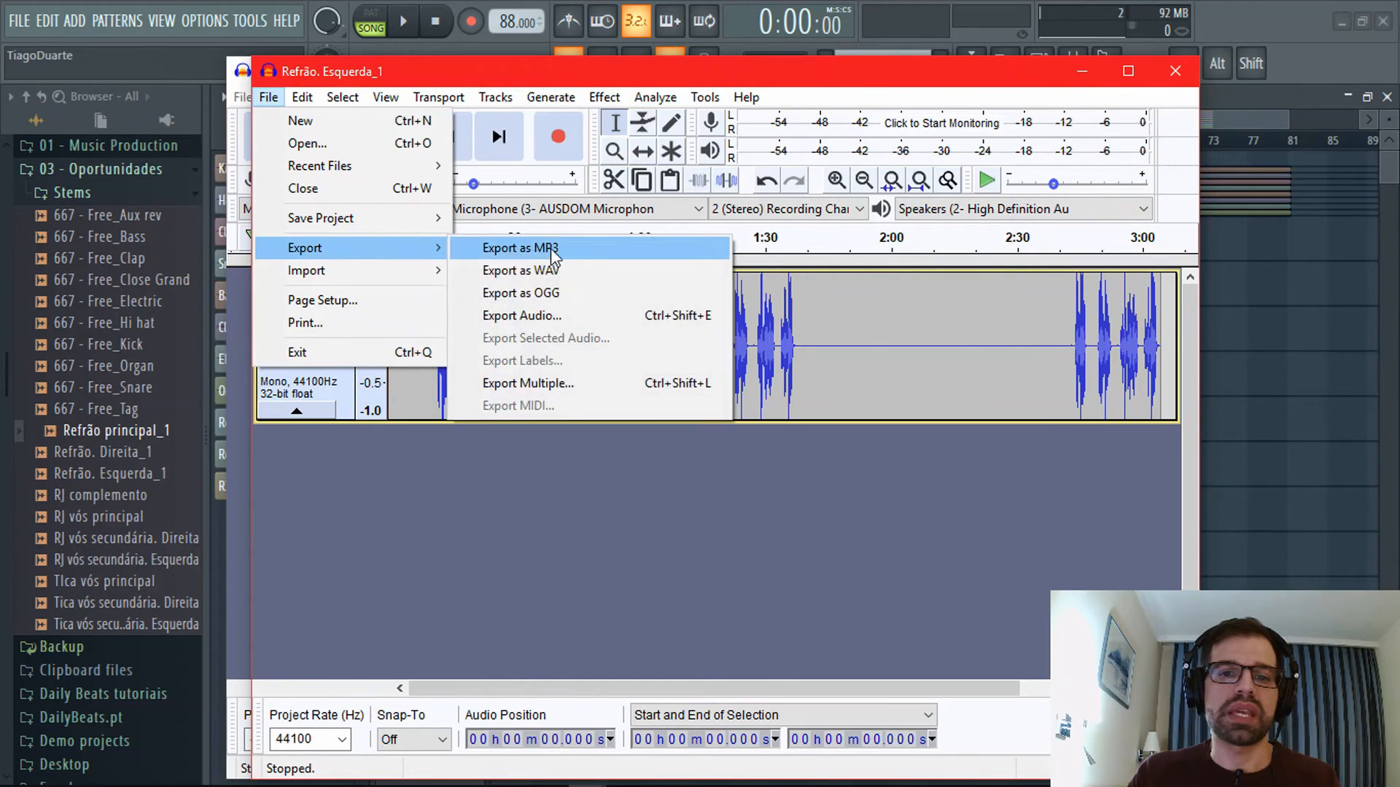
left_click(551, 271)
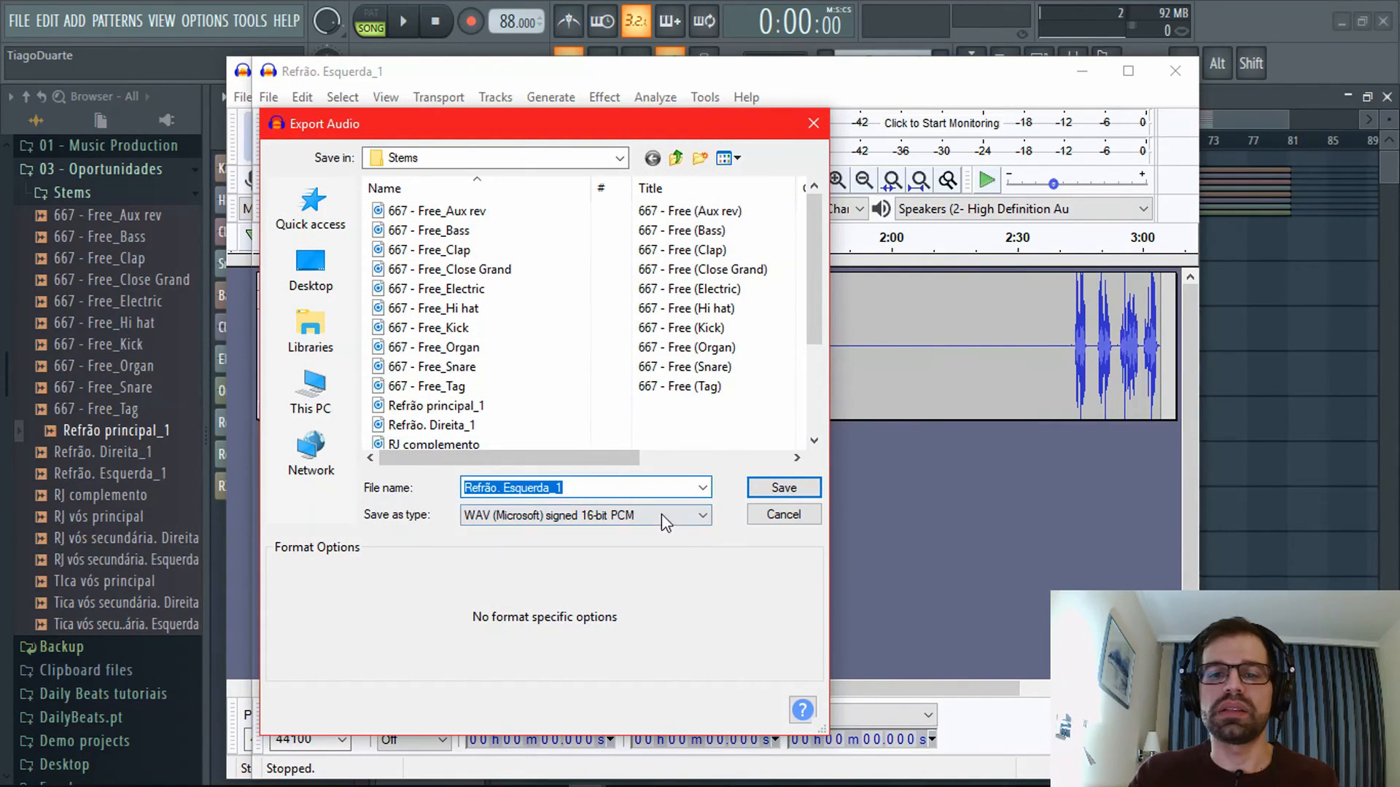
left_click(662, 514)
left_click(656, 569)
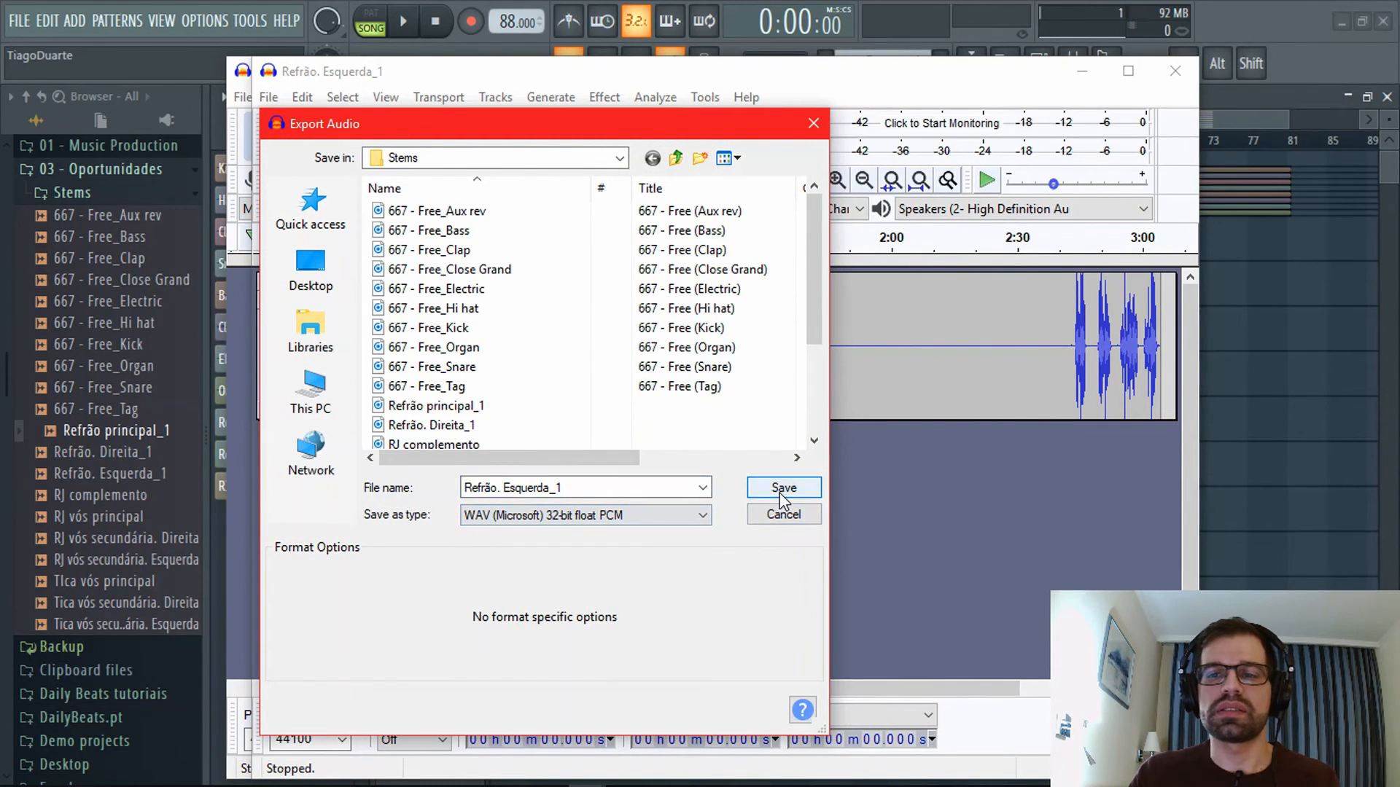
left_click(782, 490)
left_click(817, 592)
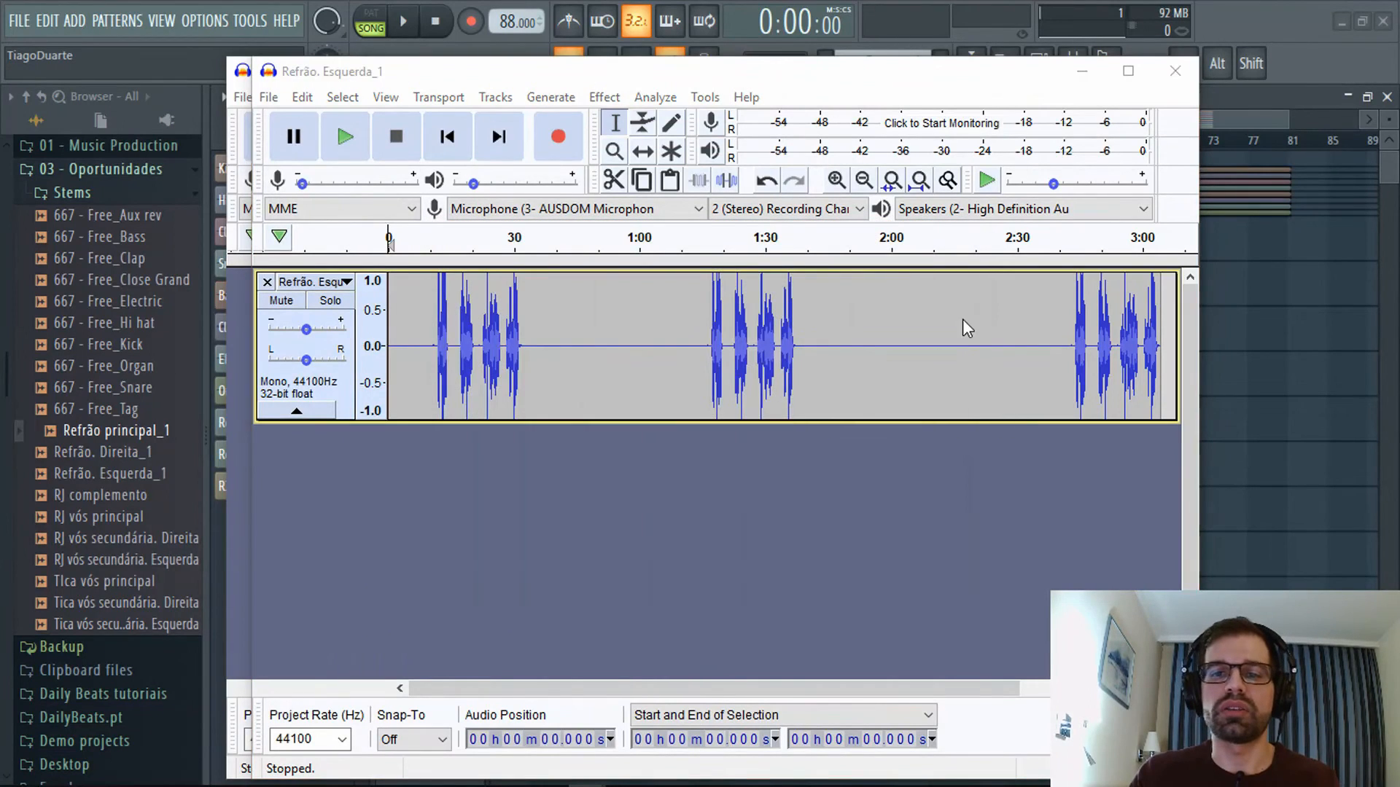
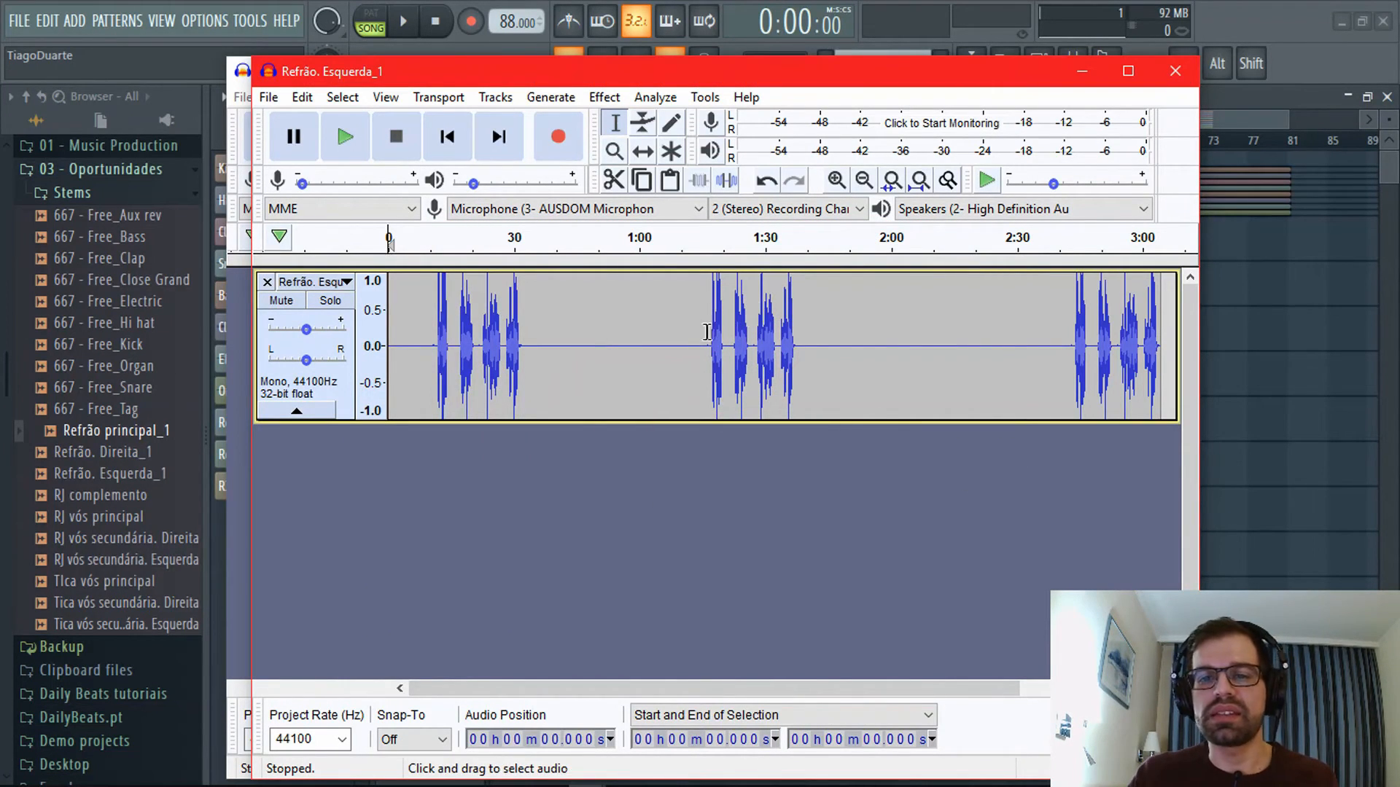
Select the first phrase of the second chorus in Refrão. Esquerda_1 and examine its loudest peaks for clipping down to sample level.
left_click_drag(704, 339, 729, 339)
scroll(732, 335, "up", 10)
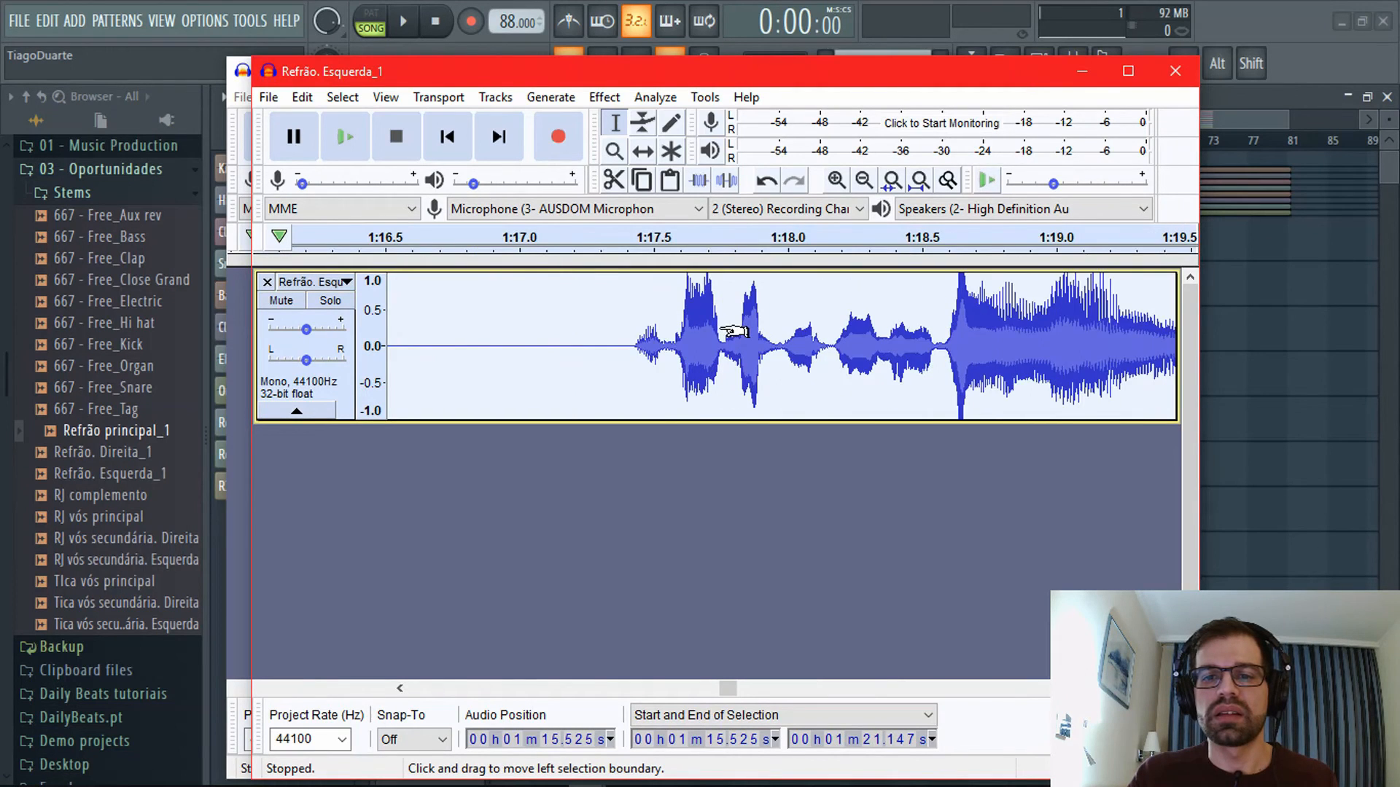
scroll(550, 326, "down", 6)
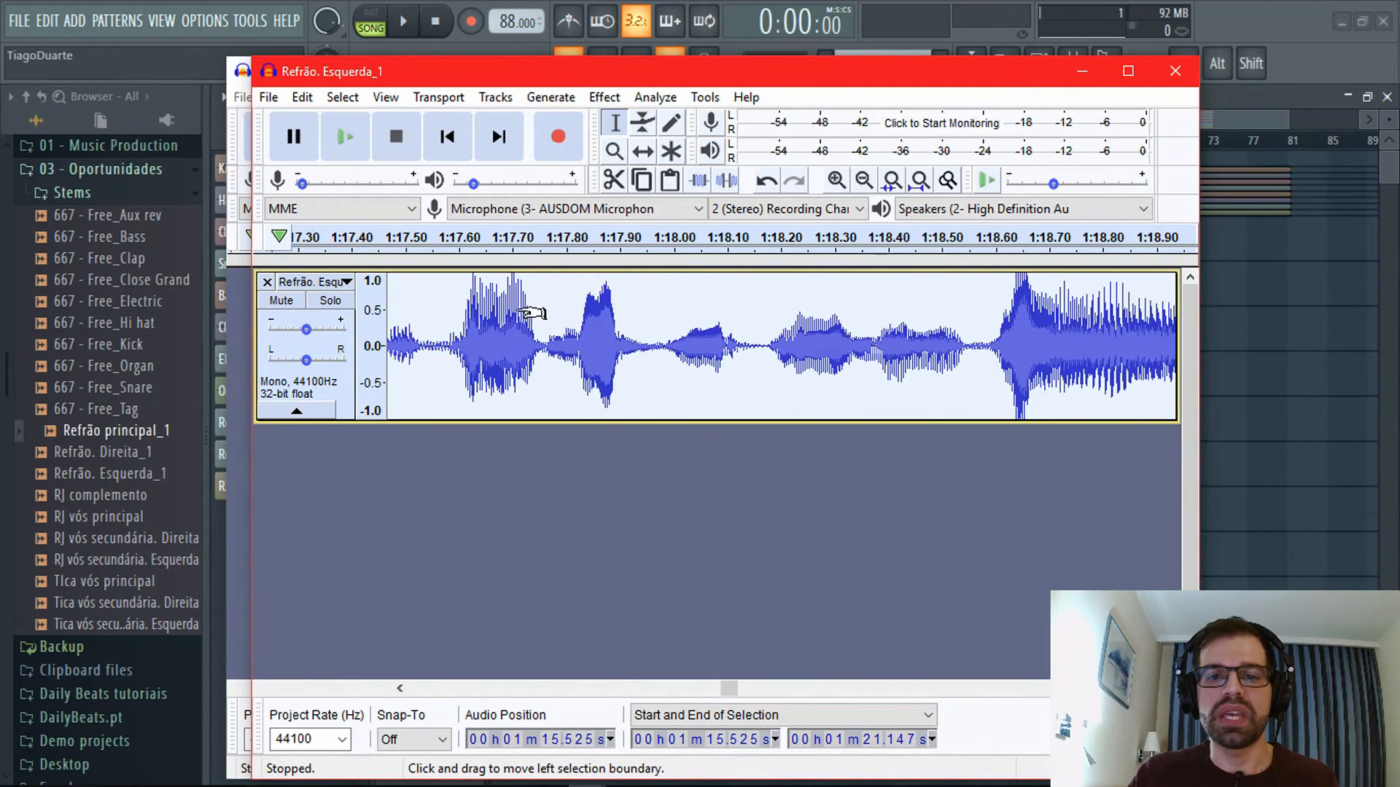
scroll(641, 311, "up", 12)
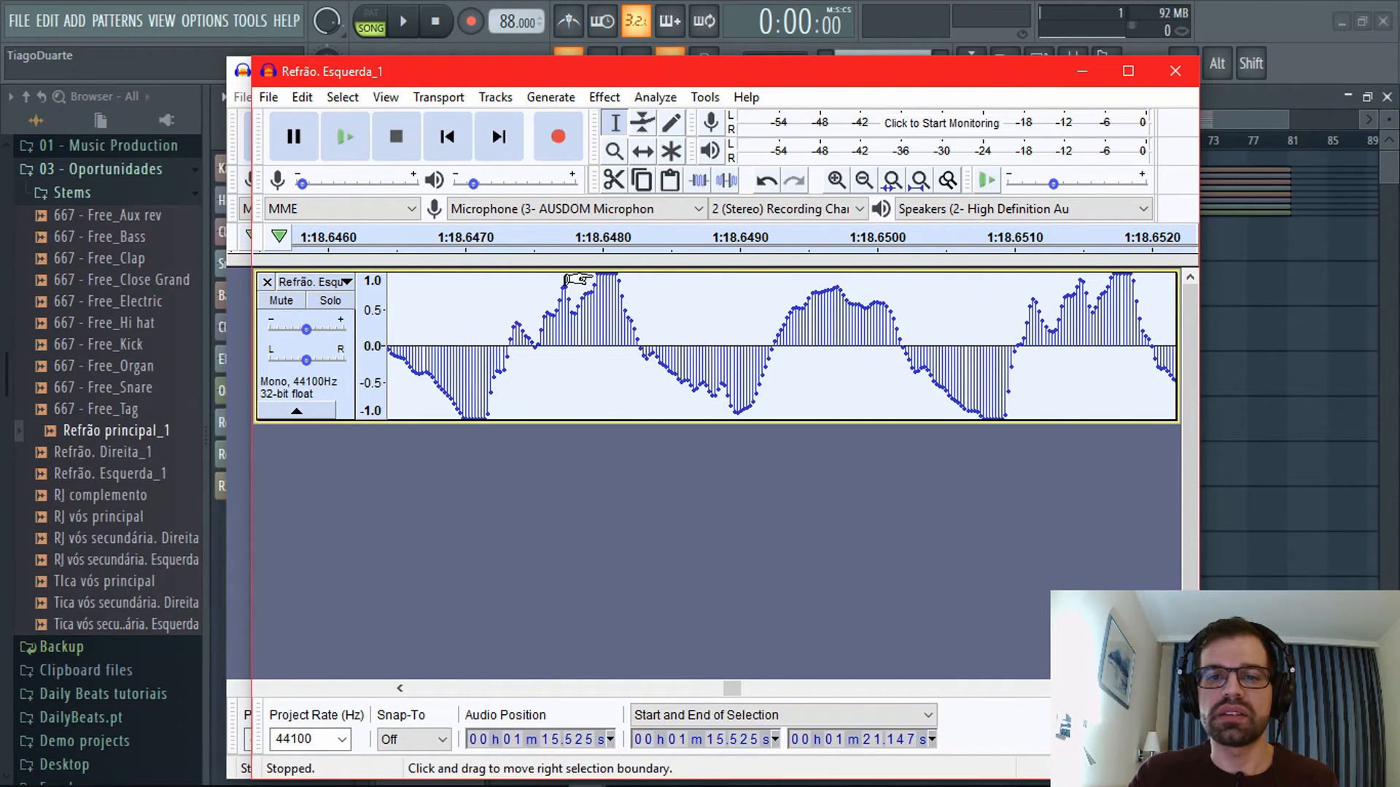
scroll(594, 286, "up", 2)
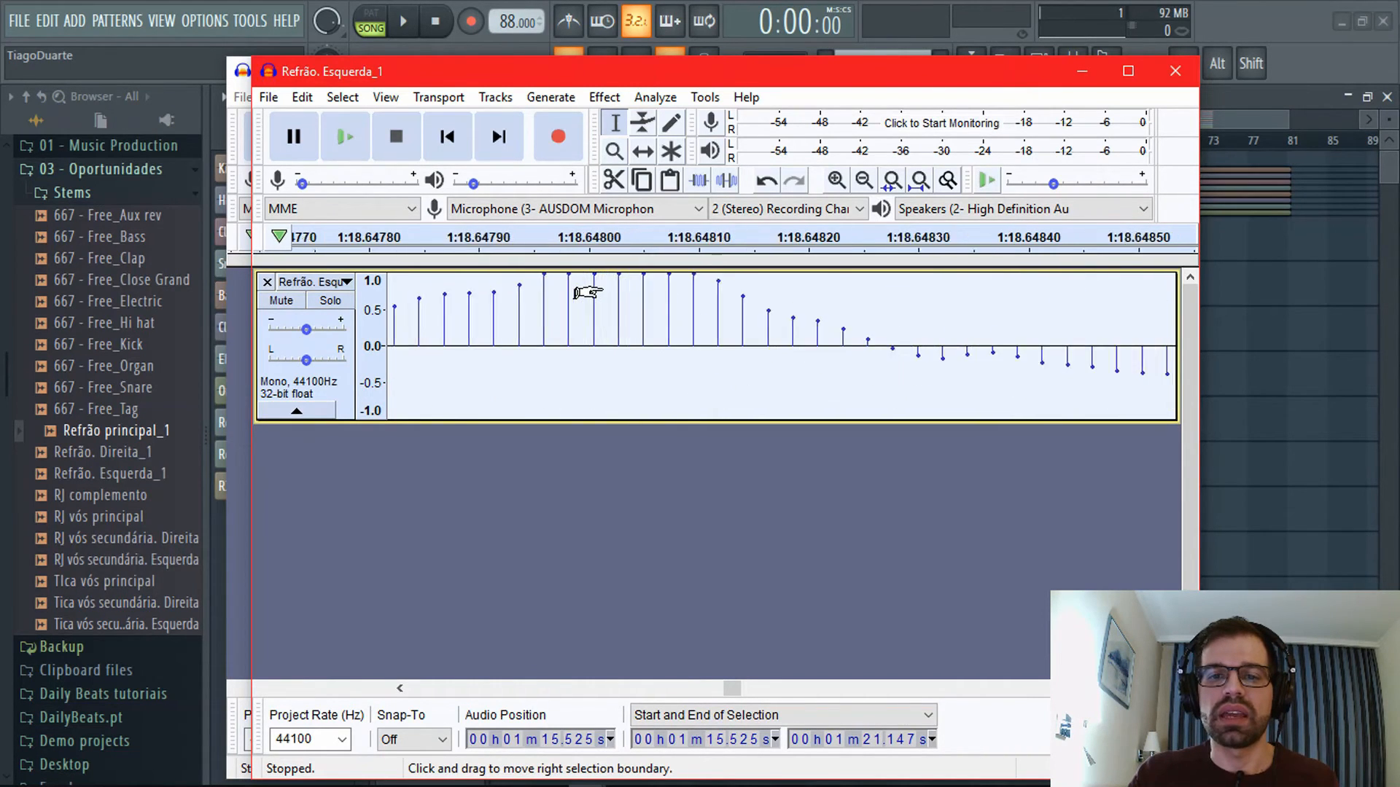
scroll(586, 292, "down", 3)
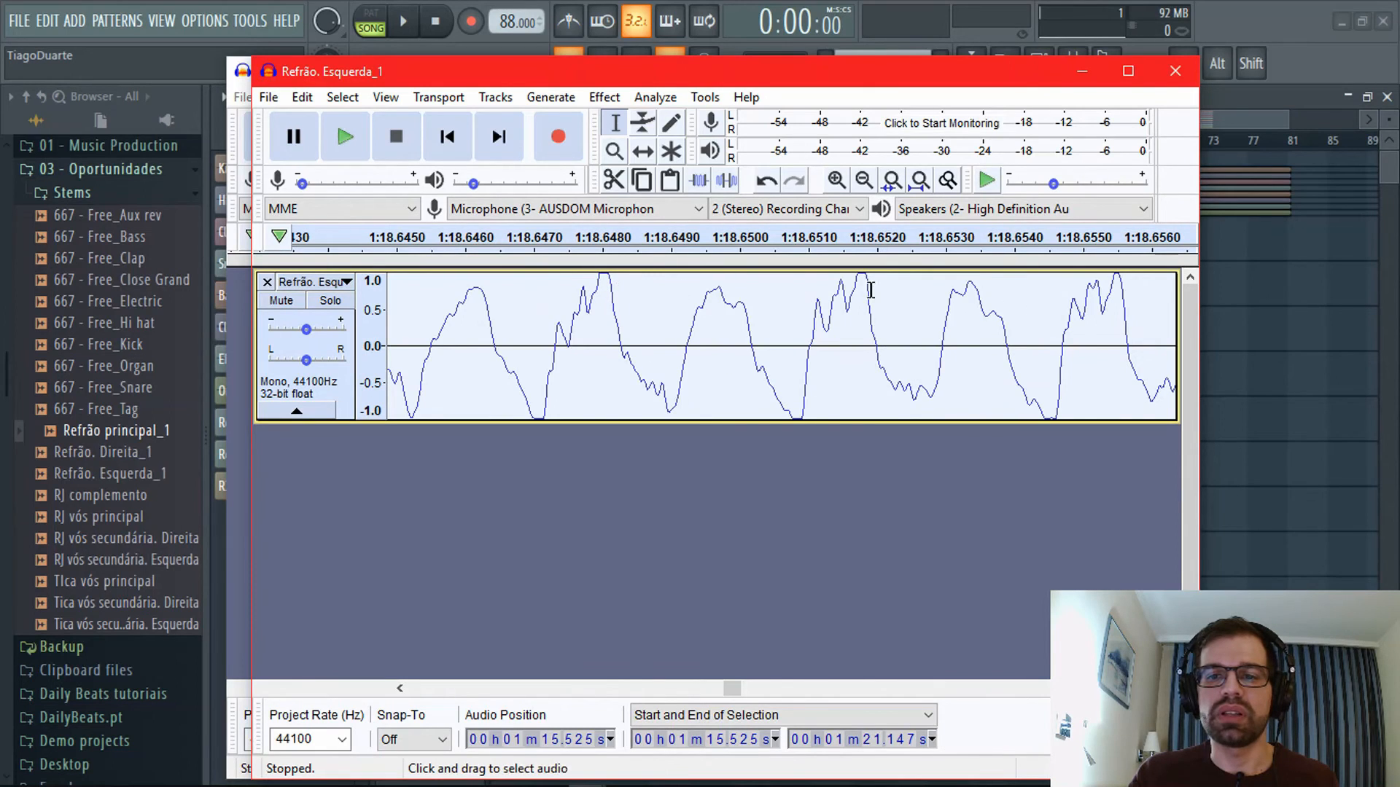
scroll(870, 290, "down", 2)
scroll(730, 304, "down", 6)
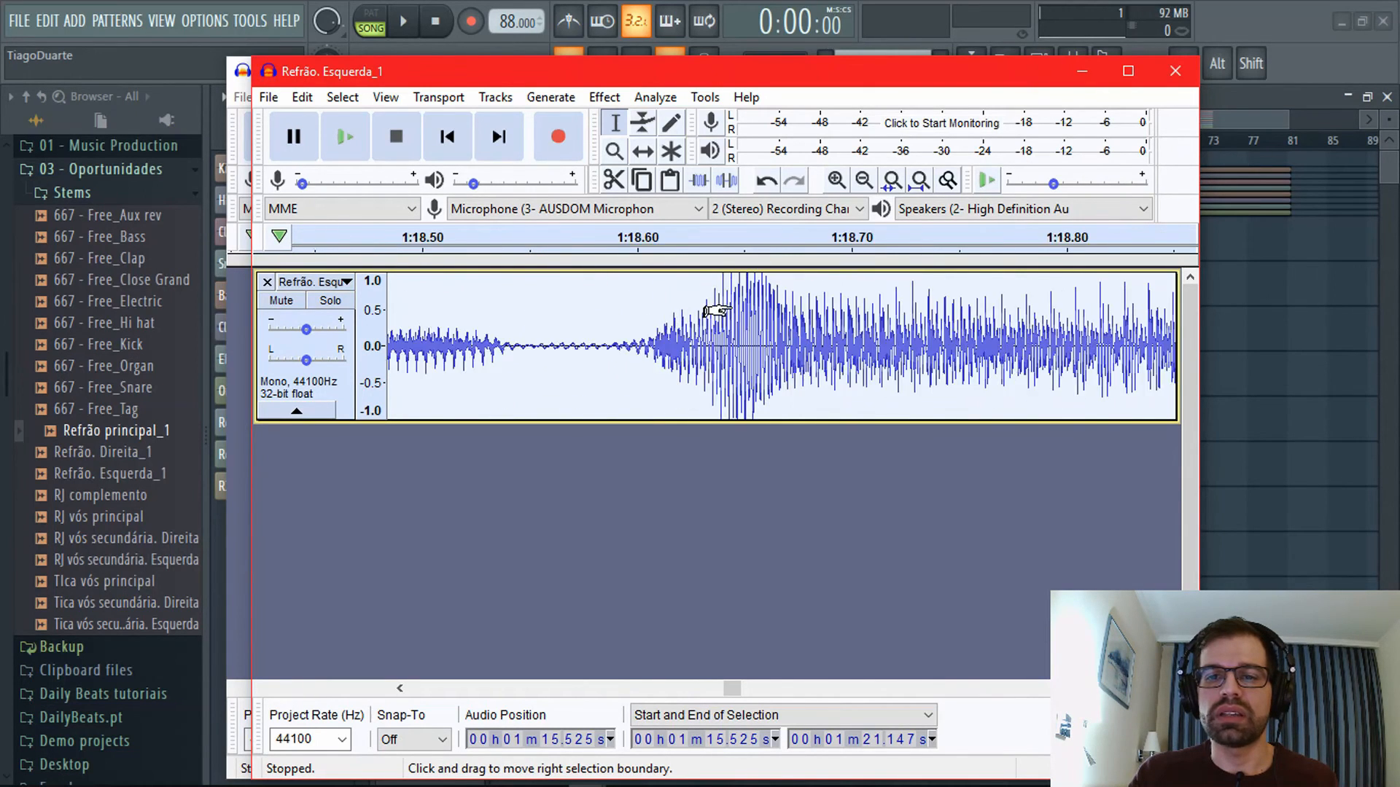
scroll(755, 305, "down", 4)
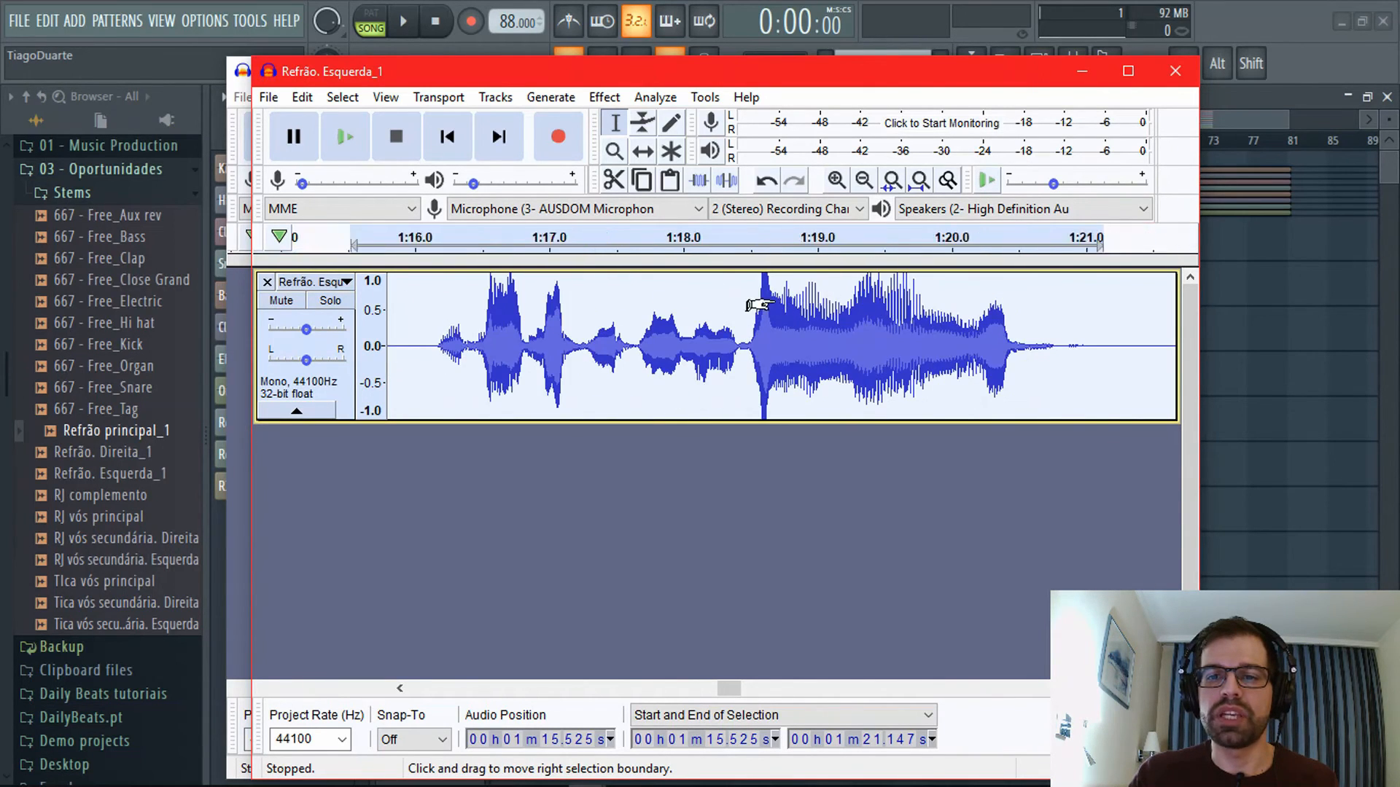
scroll(759, 306, "down", 1)
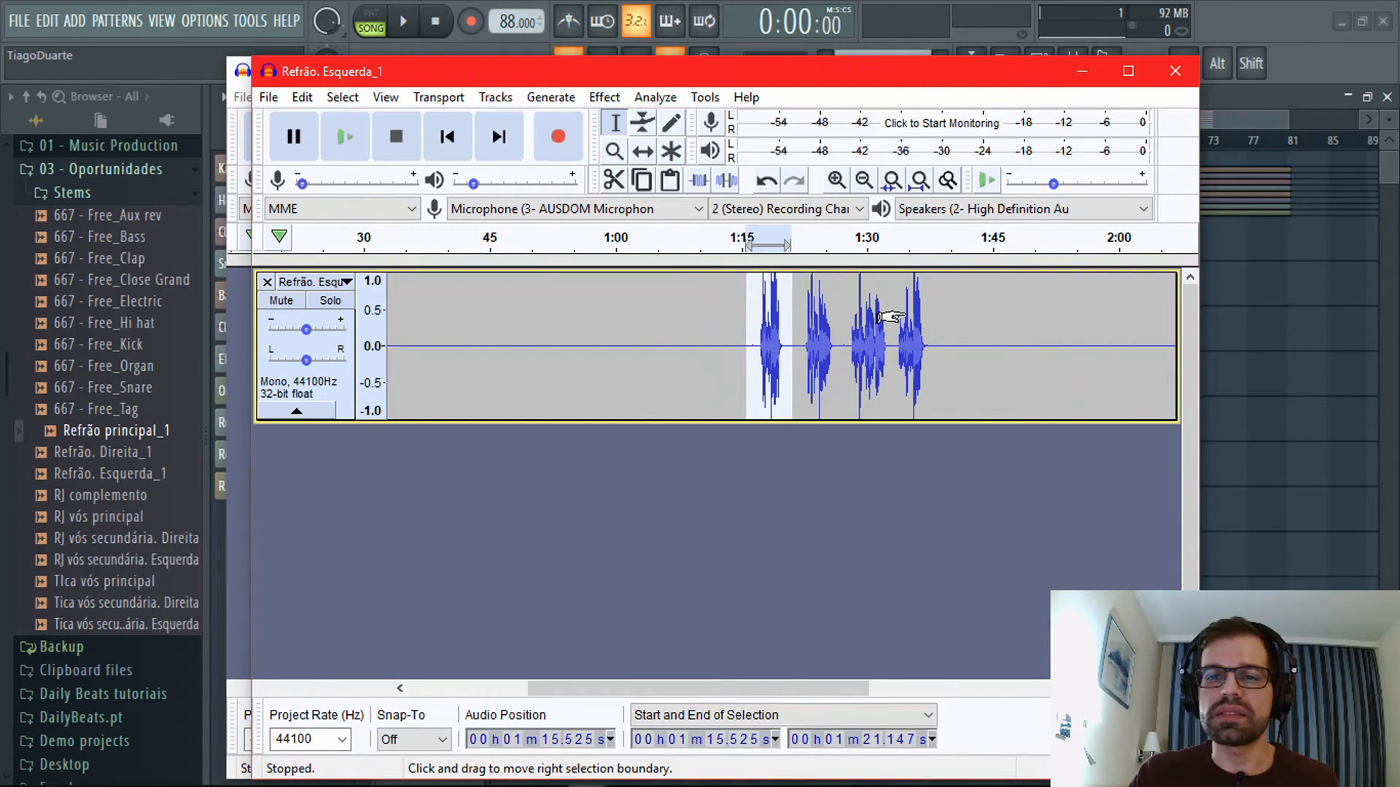
Examine the waveform peaks of the remaining phrases in the second chorus of Refrão. Esquerda_1, between about 1:22 and 1:37.
scroll(888, 317, "up", 4)
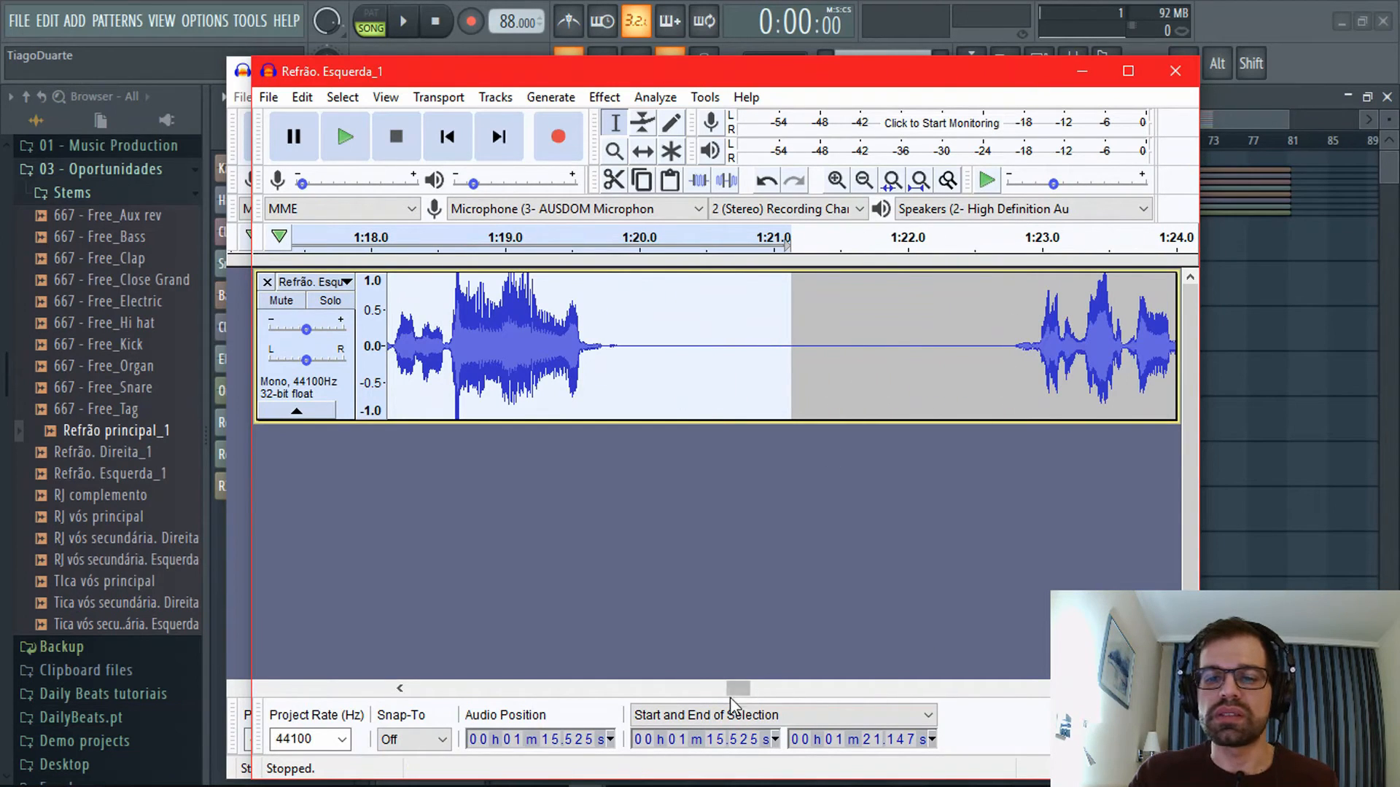
left_click_drag(730, 698, 800, 696)
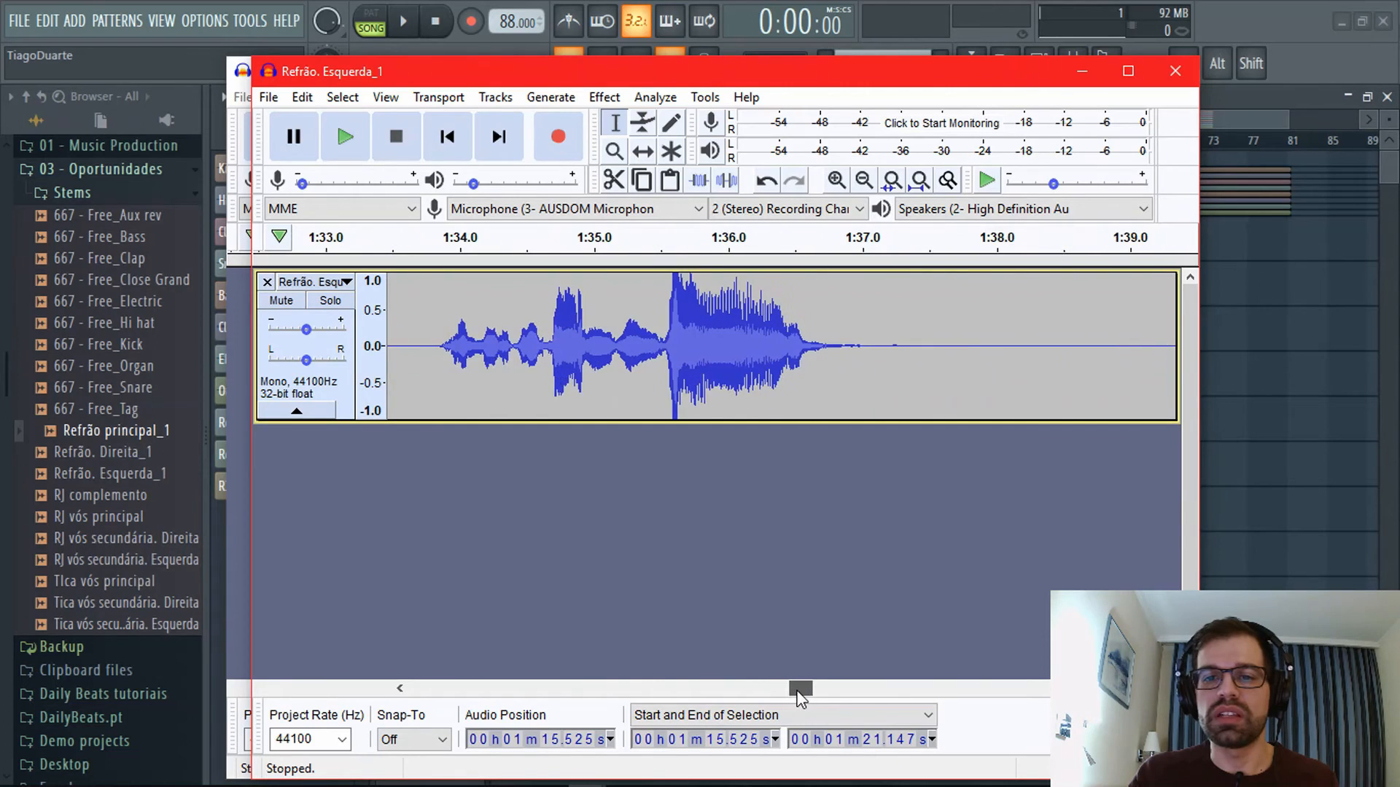
scroll(616, 319, "up", 4)
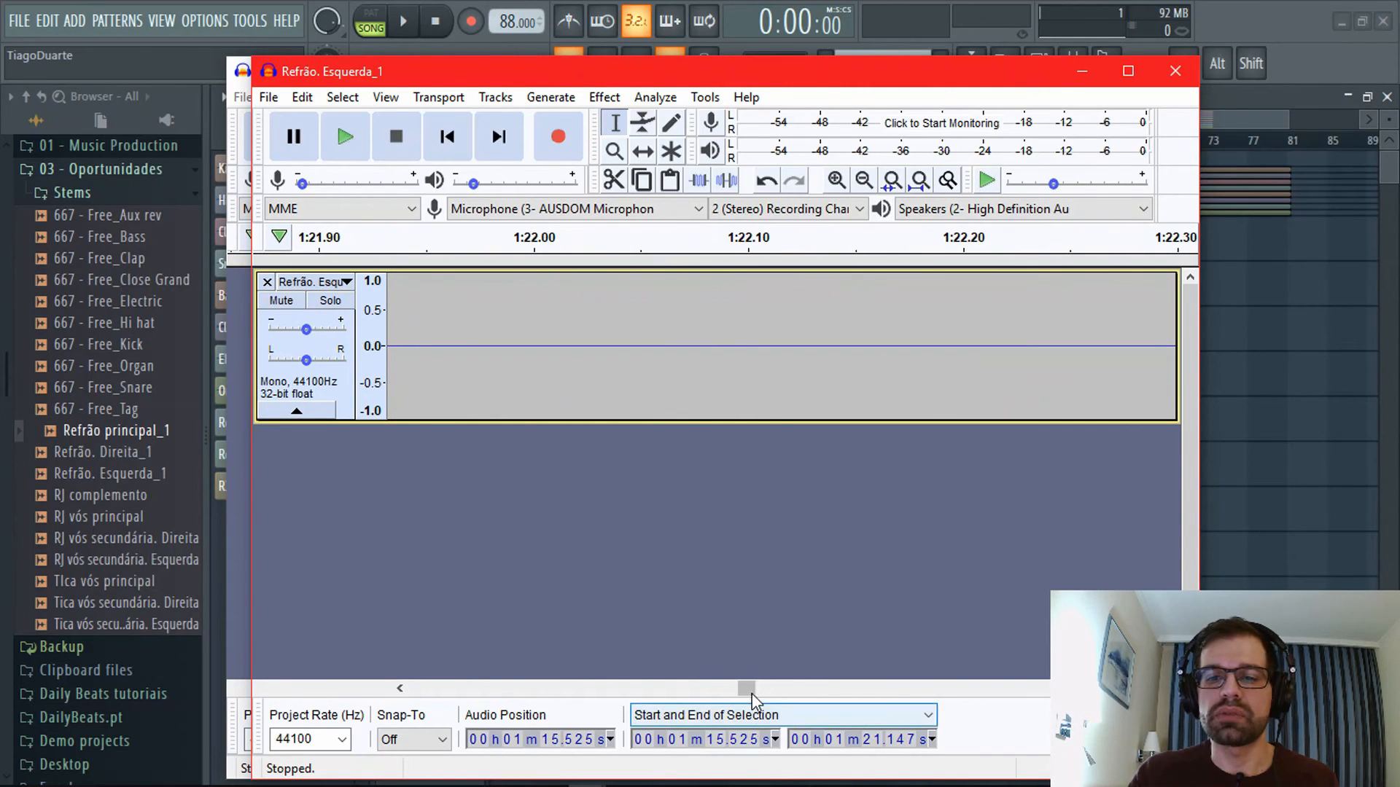
left_click_drag(751, 699, 759, 700)
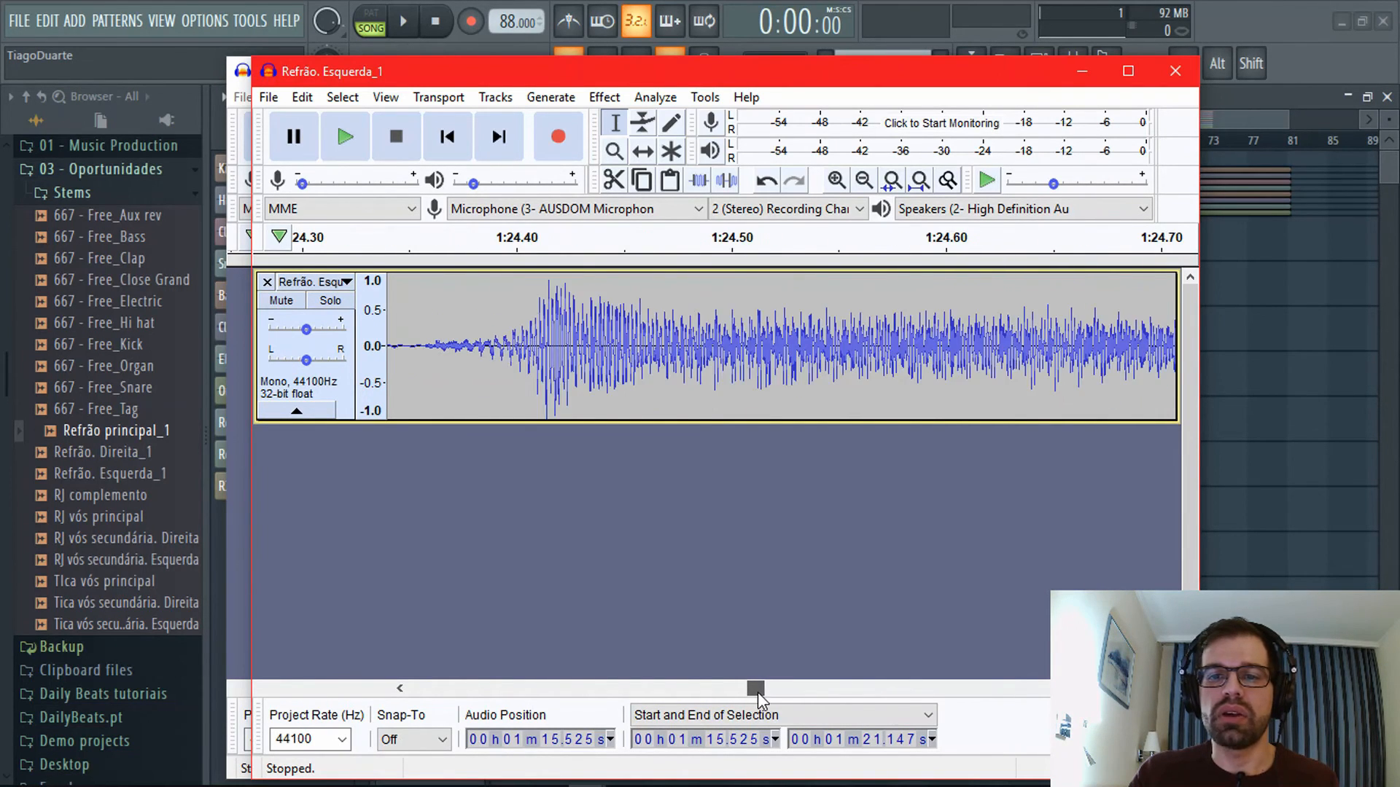
scroll(537, 349, "down", 4)
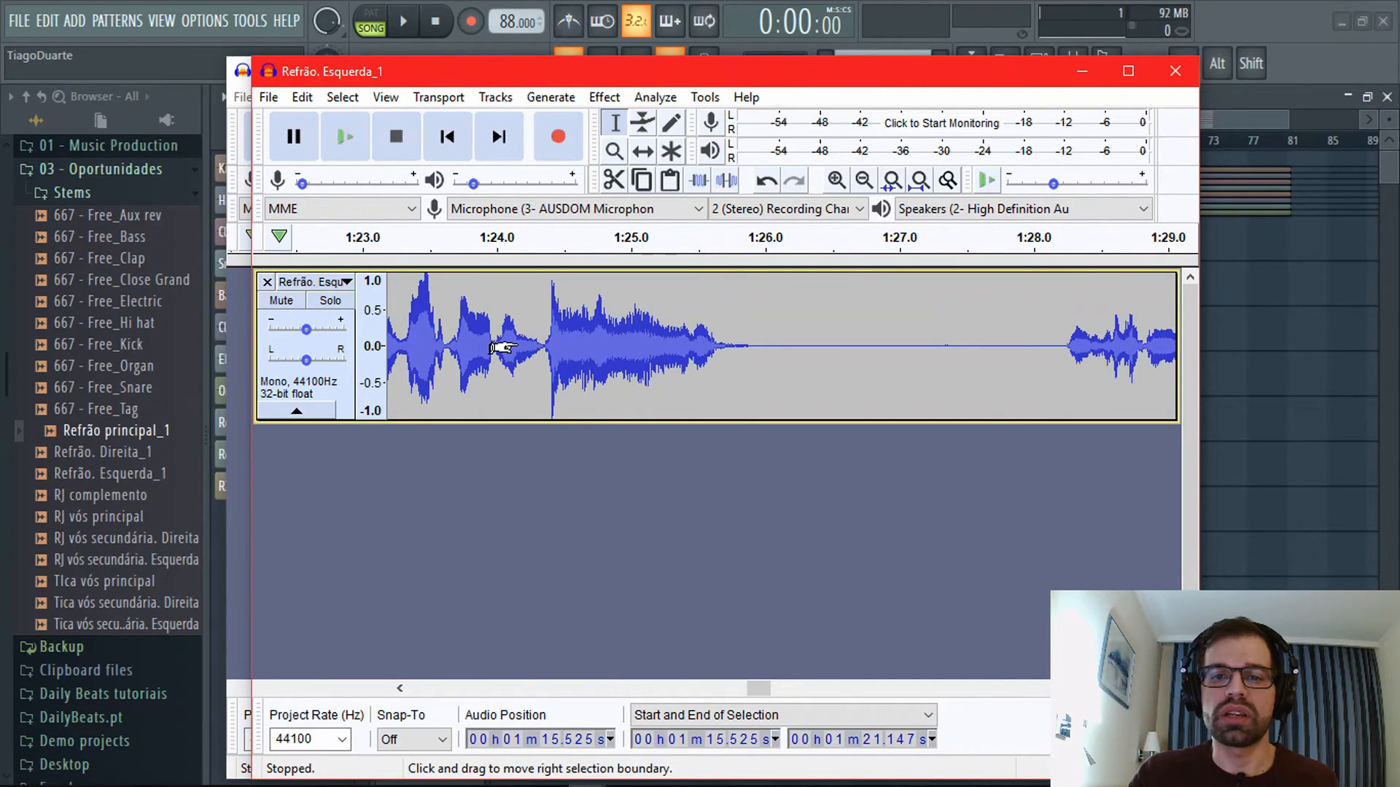
scroll(518, 348, "down", 2)
scroll(952, 370, "down", 2)
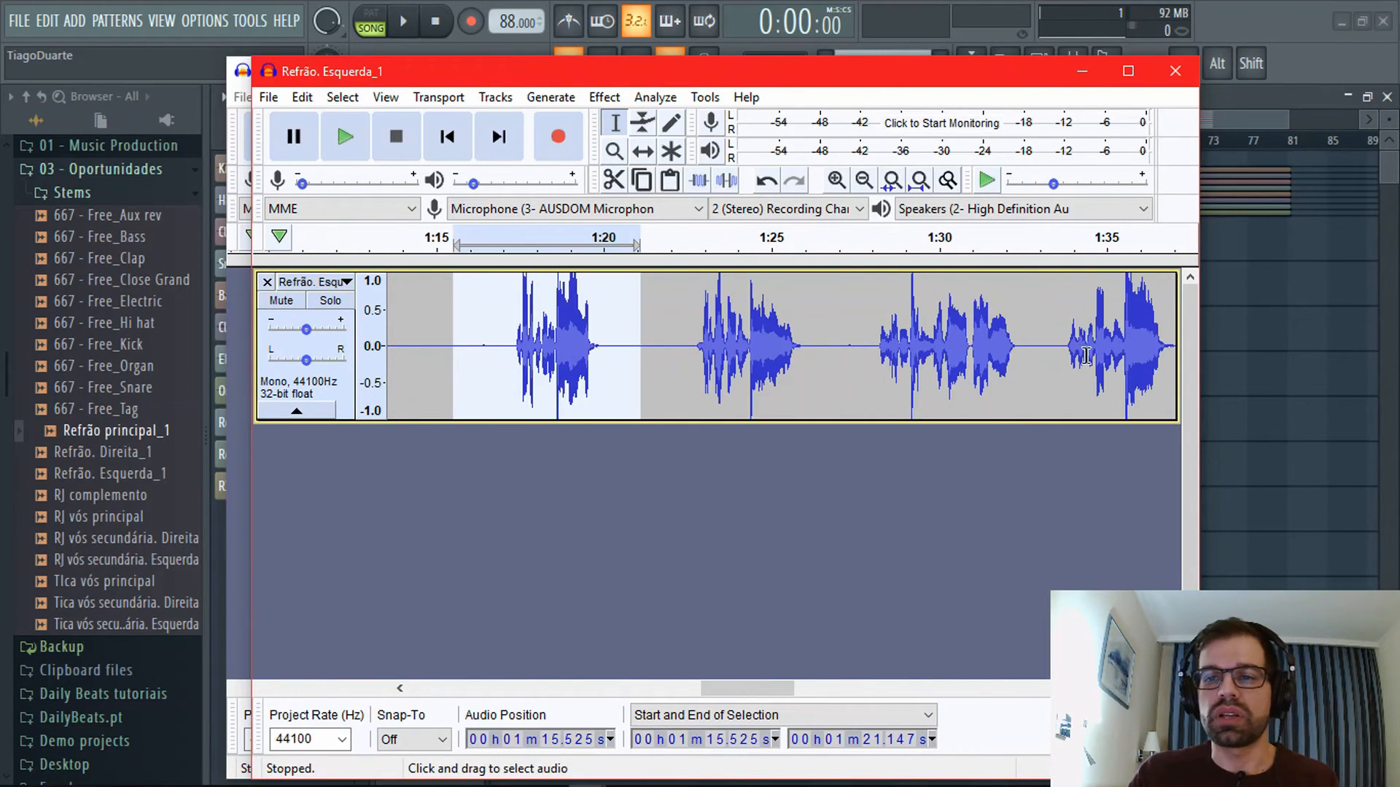
Examine the last phrase of the second chorus in Refrão. Esquerda_1, around 1:35.6, for clipping down to sample level.
left_click(1135, 346)
scroll(963, 393, "down", 2)
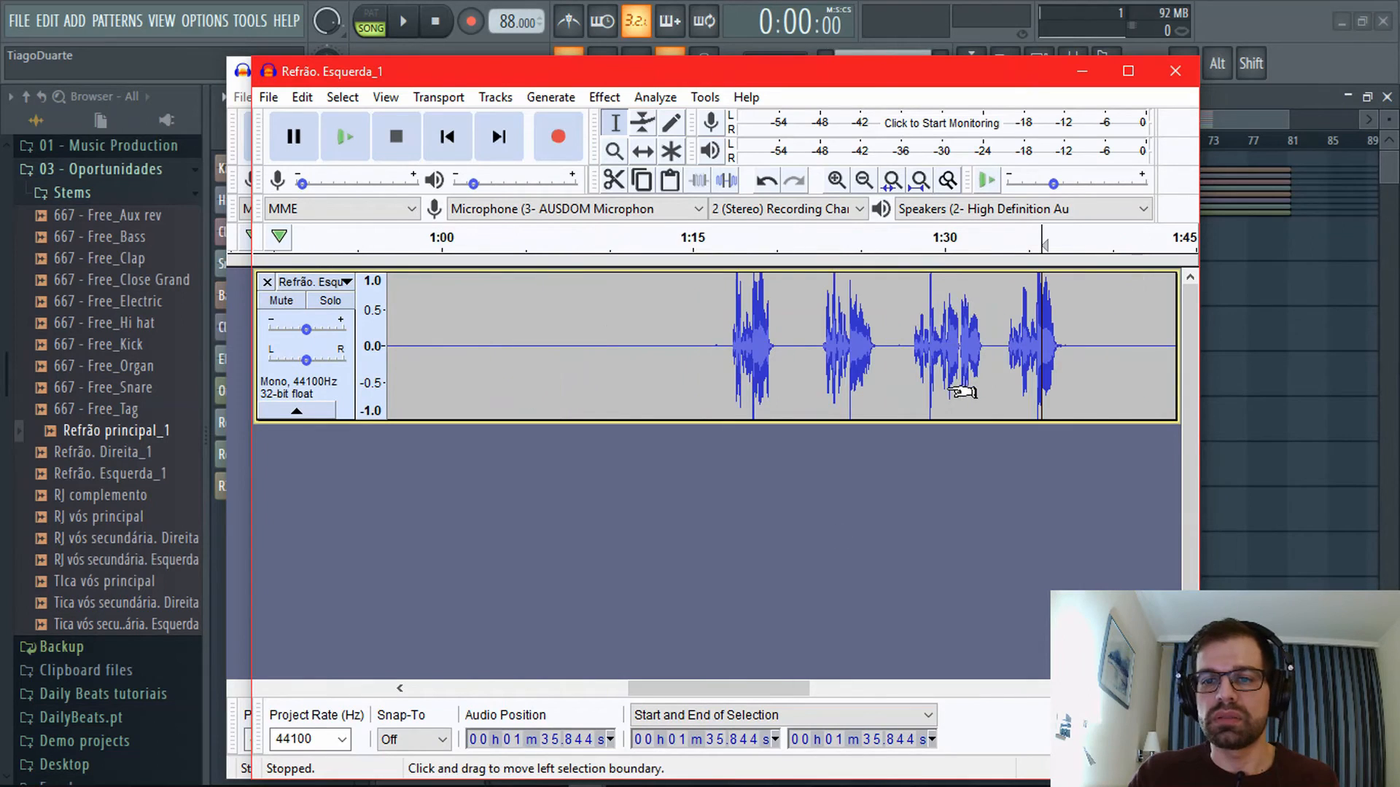
left_click_drag(742, 687, 828, 689)
scroll(653, 350, "up", 4)
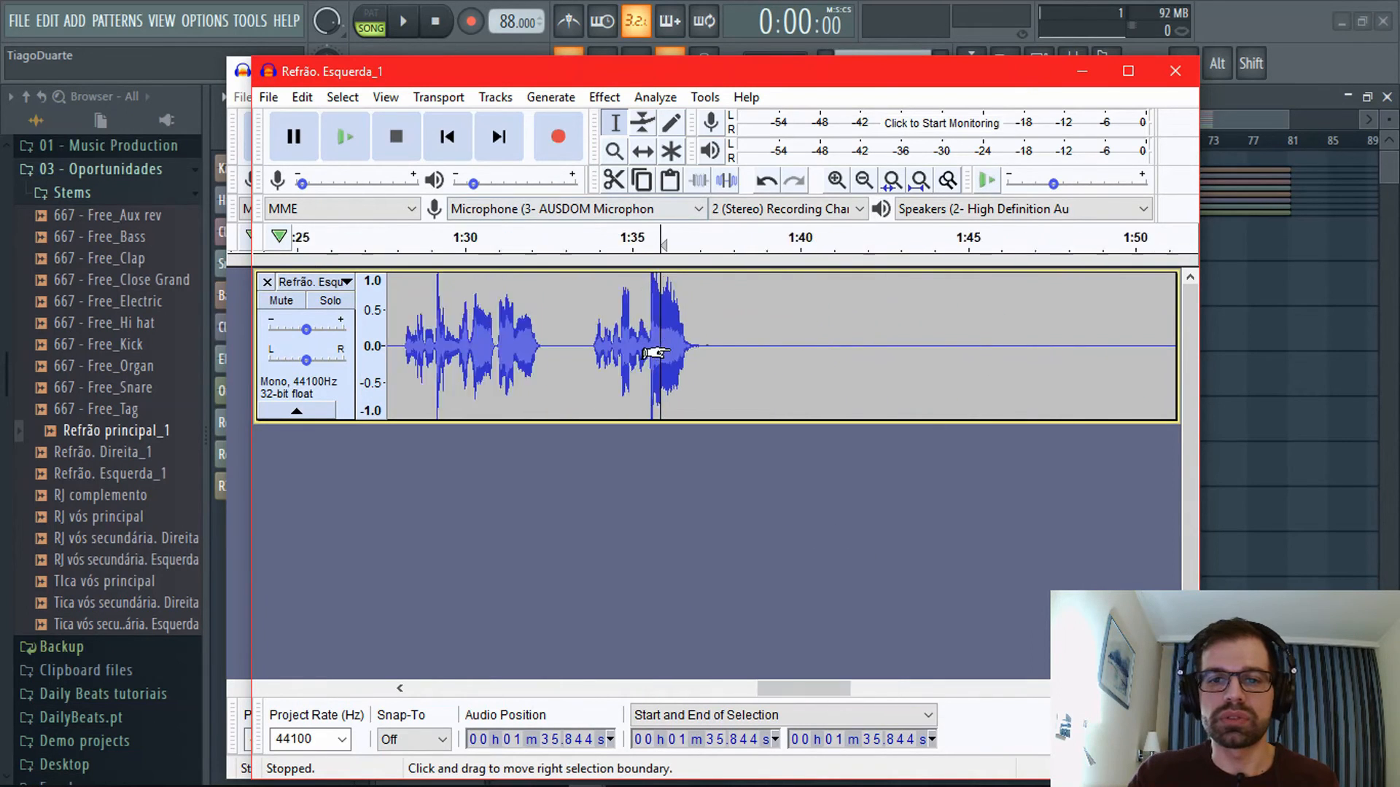
scroll(615, 337, "up", 6)
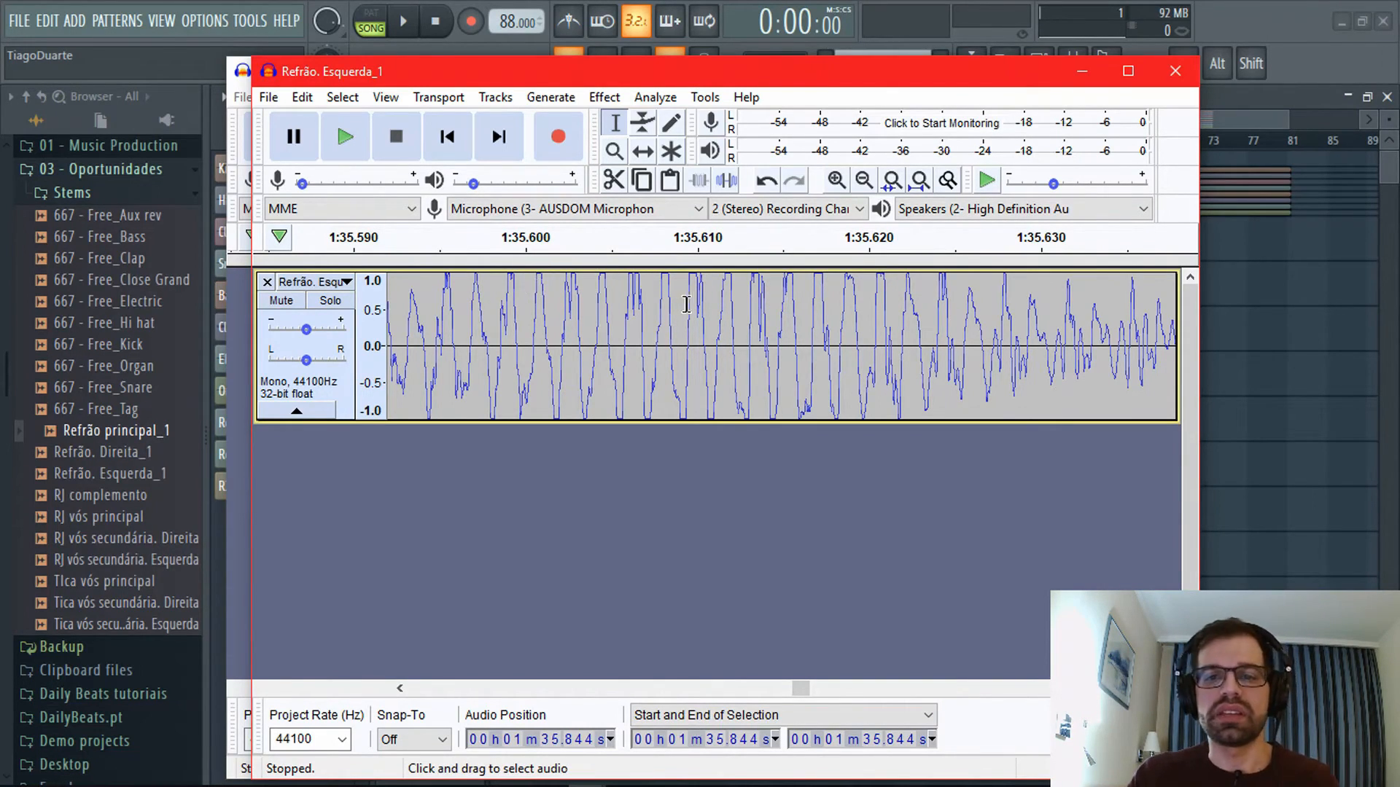
left_click_drag(612, 304, 800, 306)
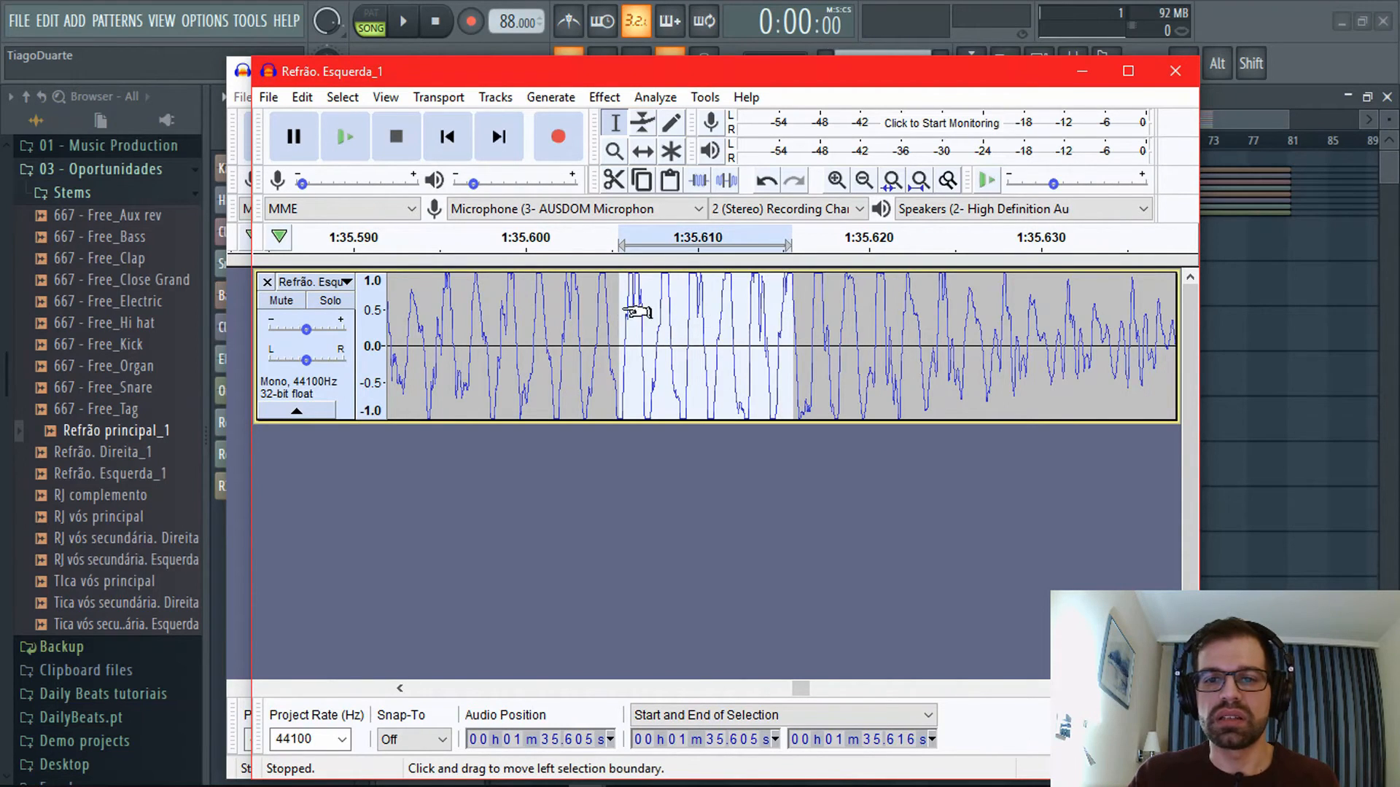
scroll(667, 310, "up", 5)
scroll(598, 292, "down", 2)
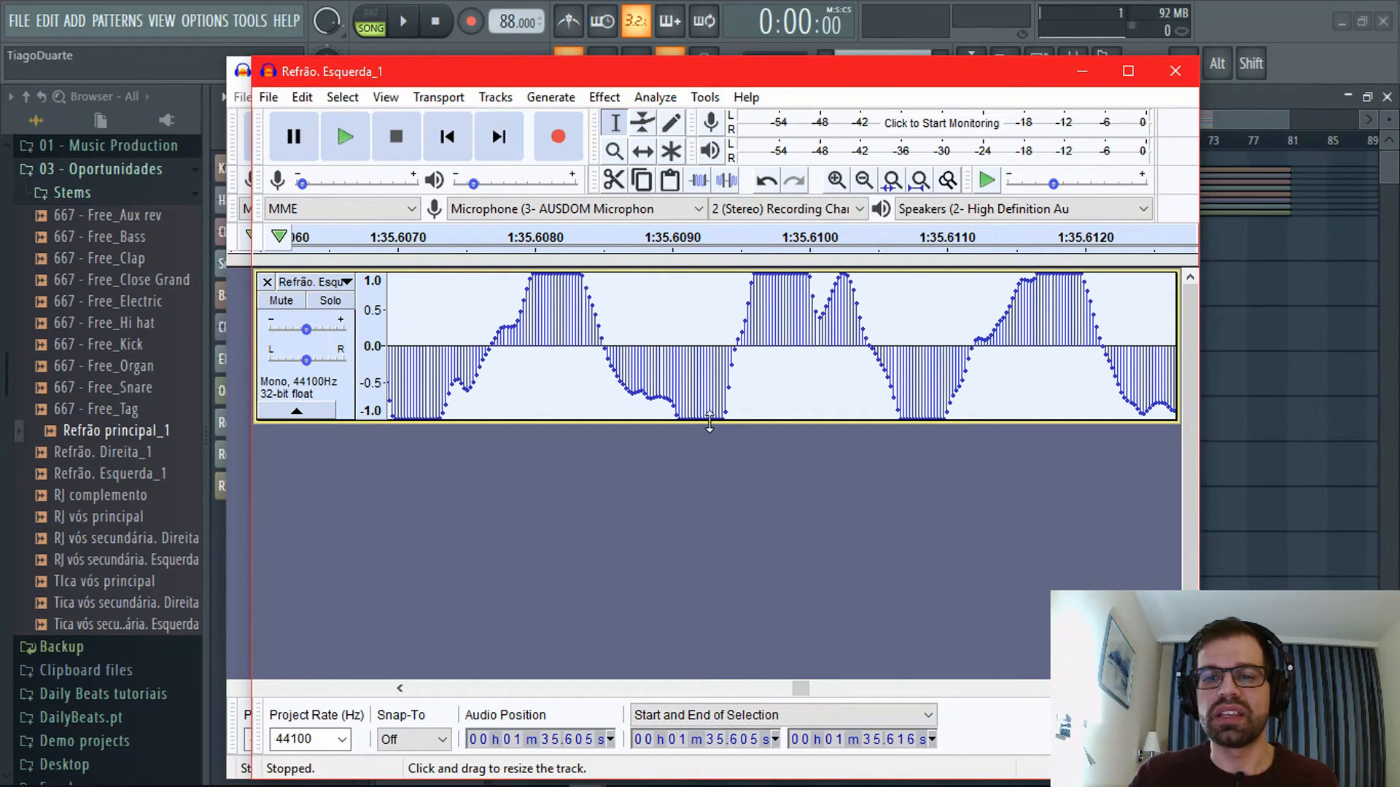
scroll(670, 355, "down", 13)
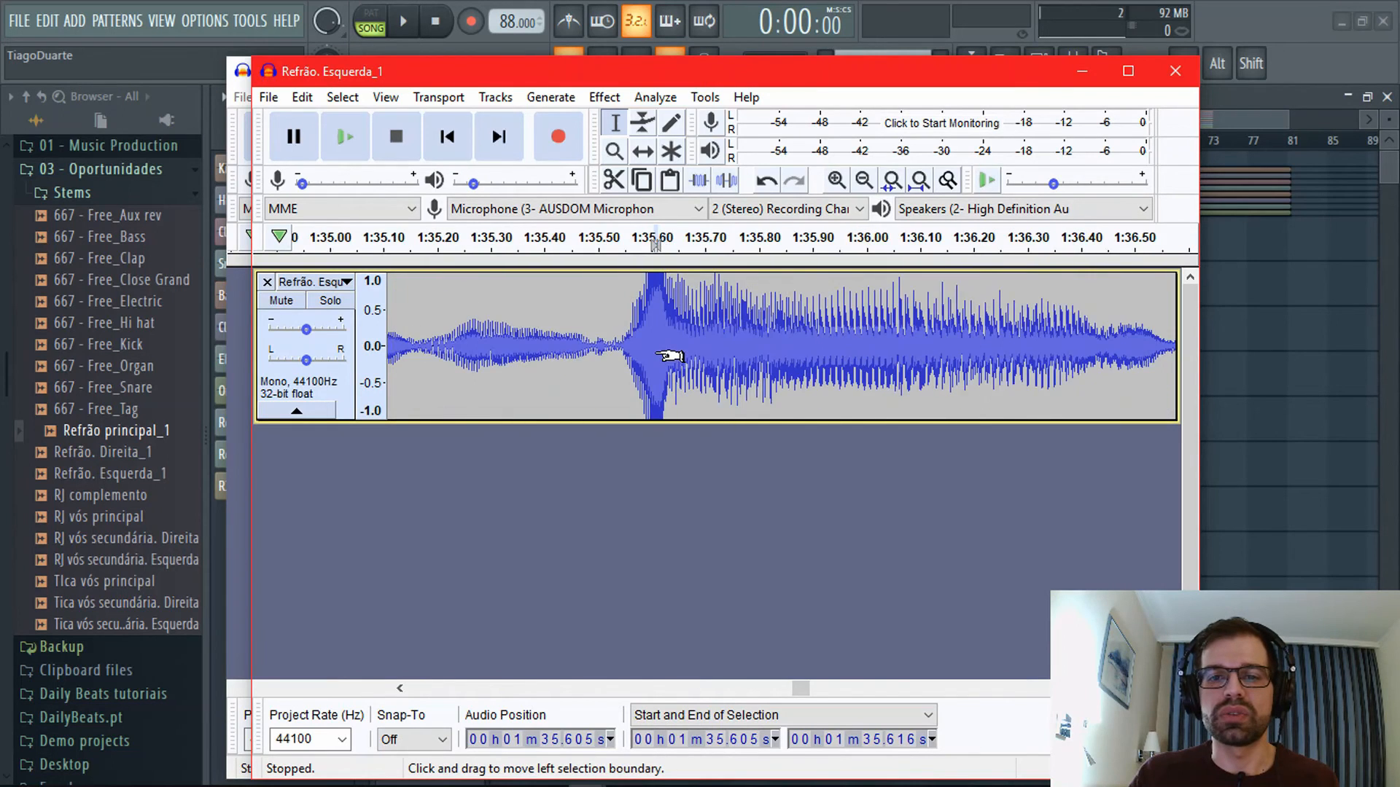
scroll(667, 357, "down", 6)
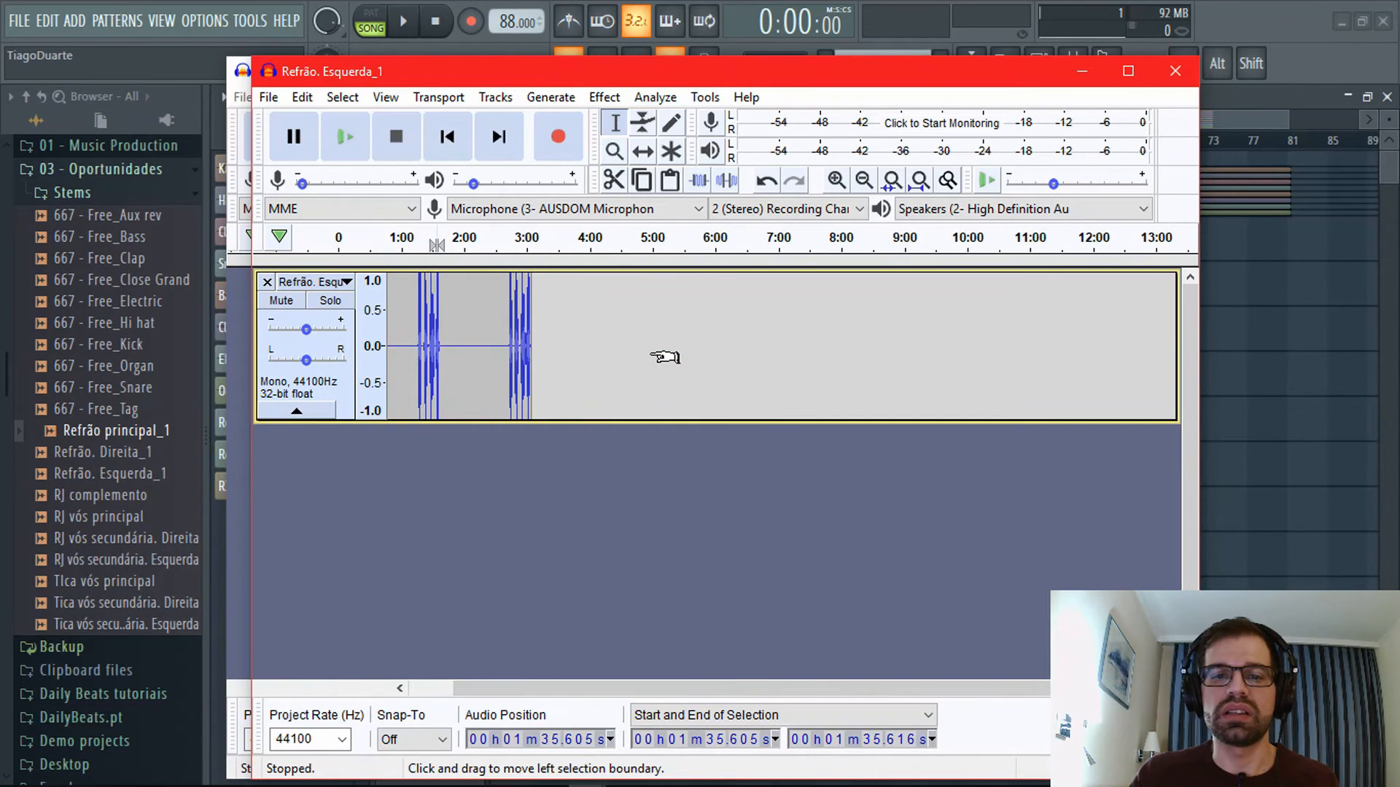
left_click_drag(559, 689, 396, 659)
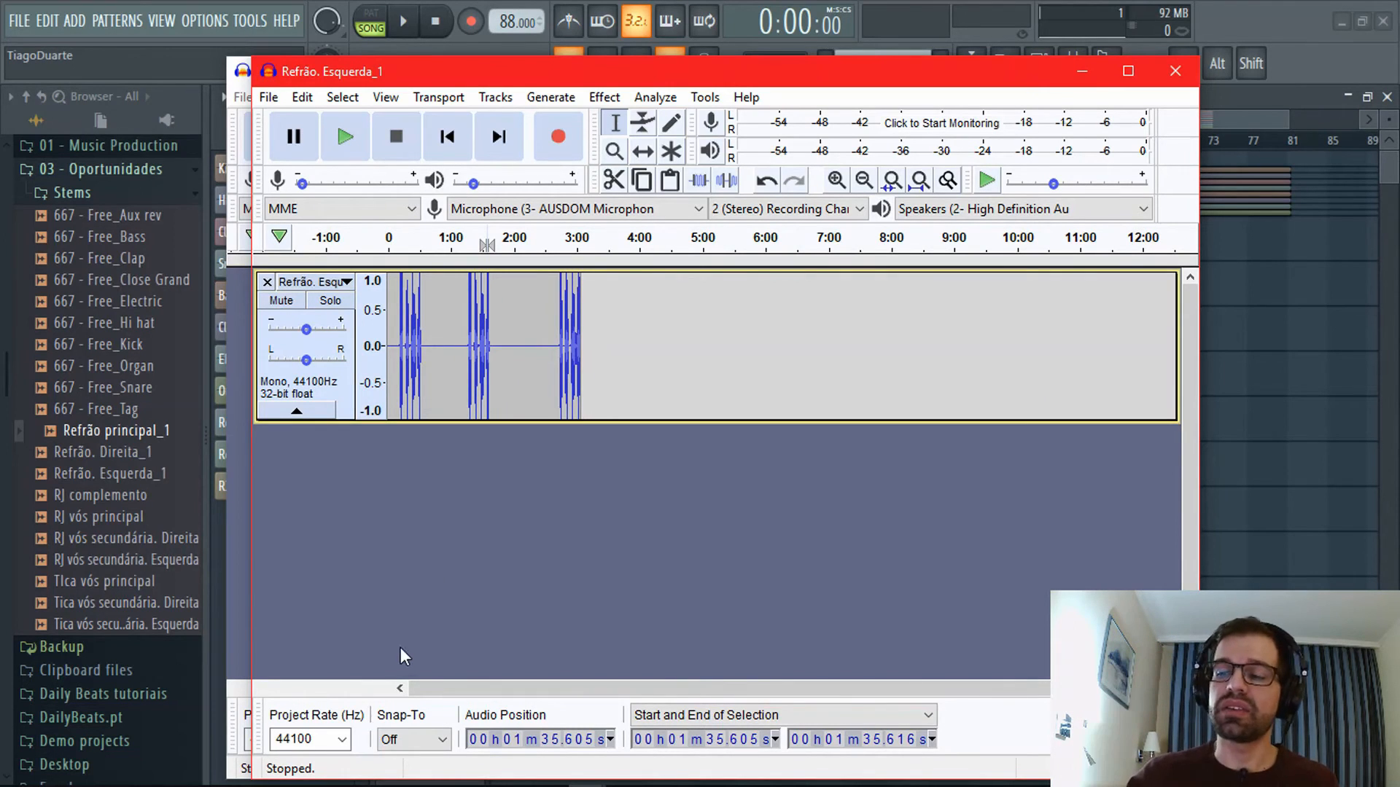
Close the Refrão. Esquerda_1 and Refrão principal_1 projects without saving and return to FL Studio.
left_click(1176, 71)
left_click(795, 426)
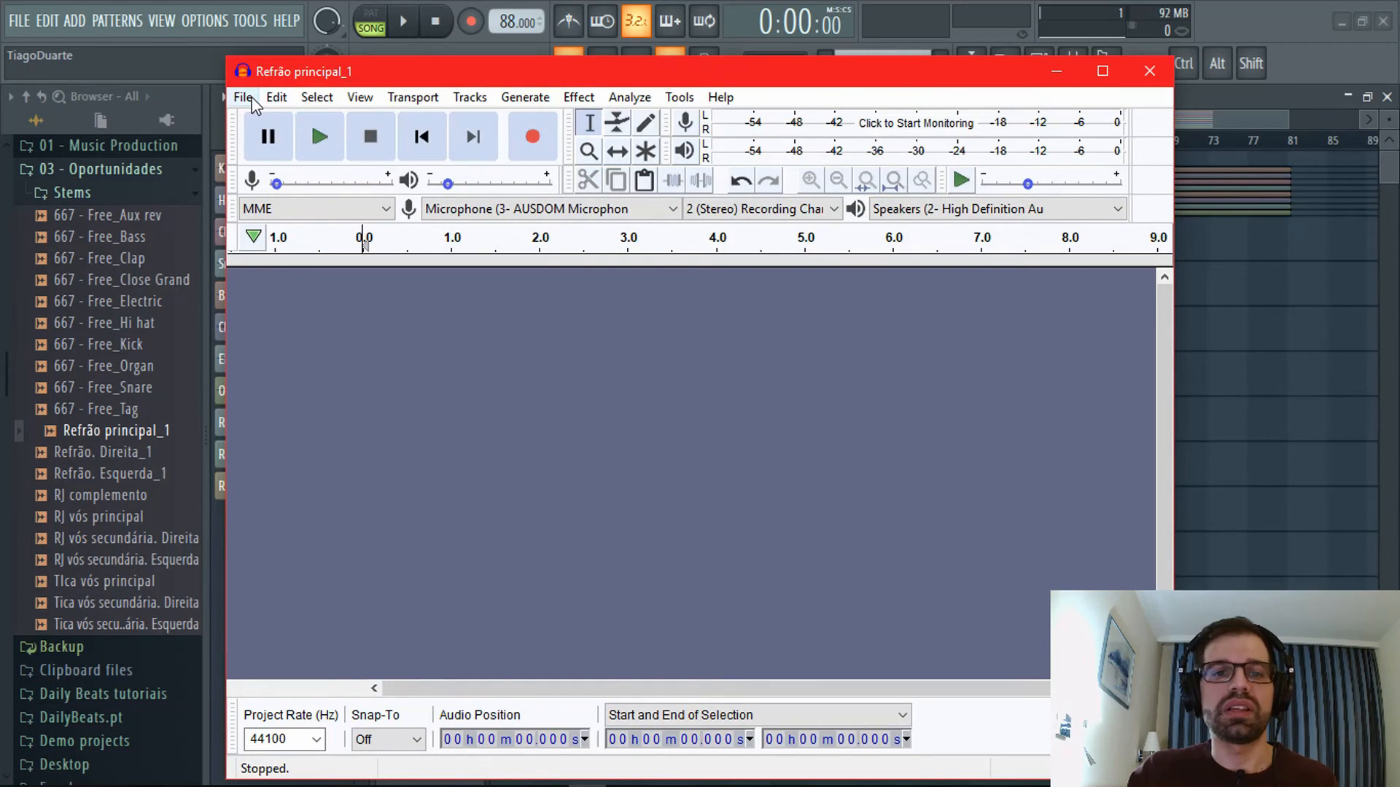
left_click(1150, 73)
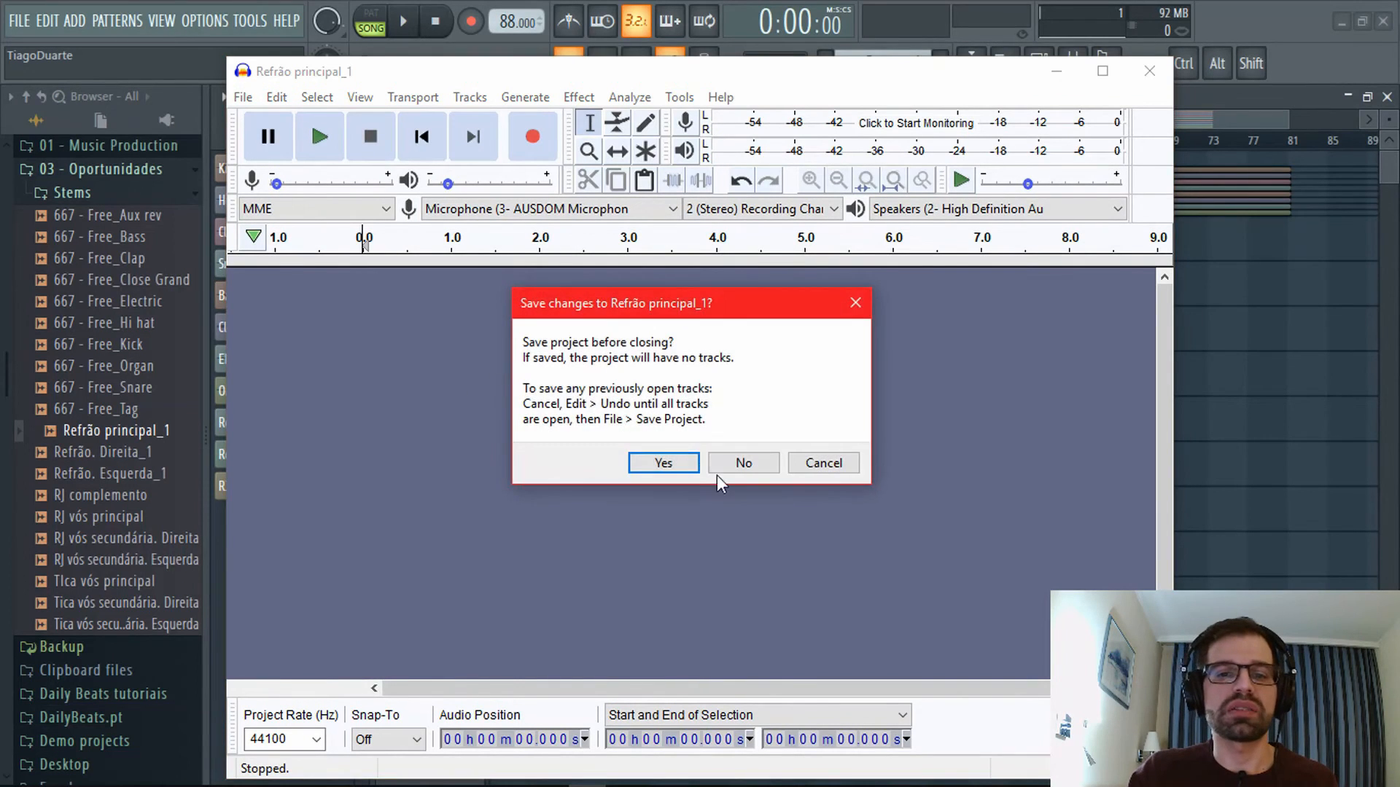
left_click(744, 463)
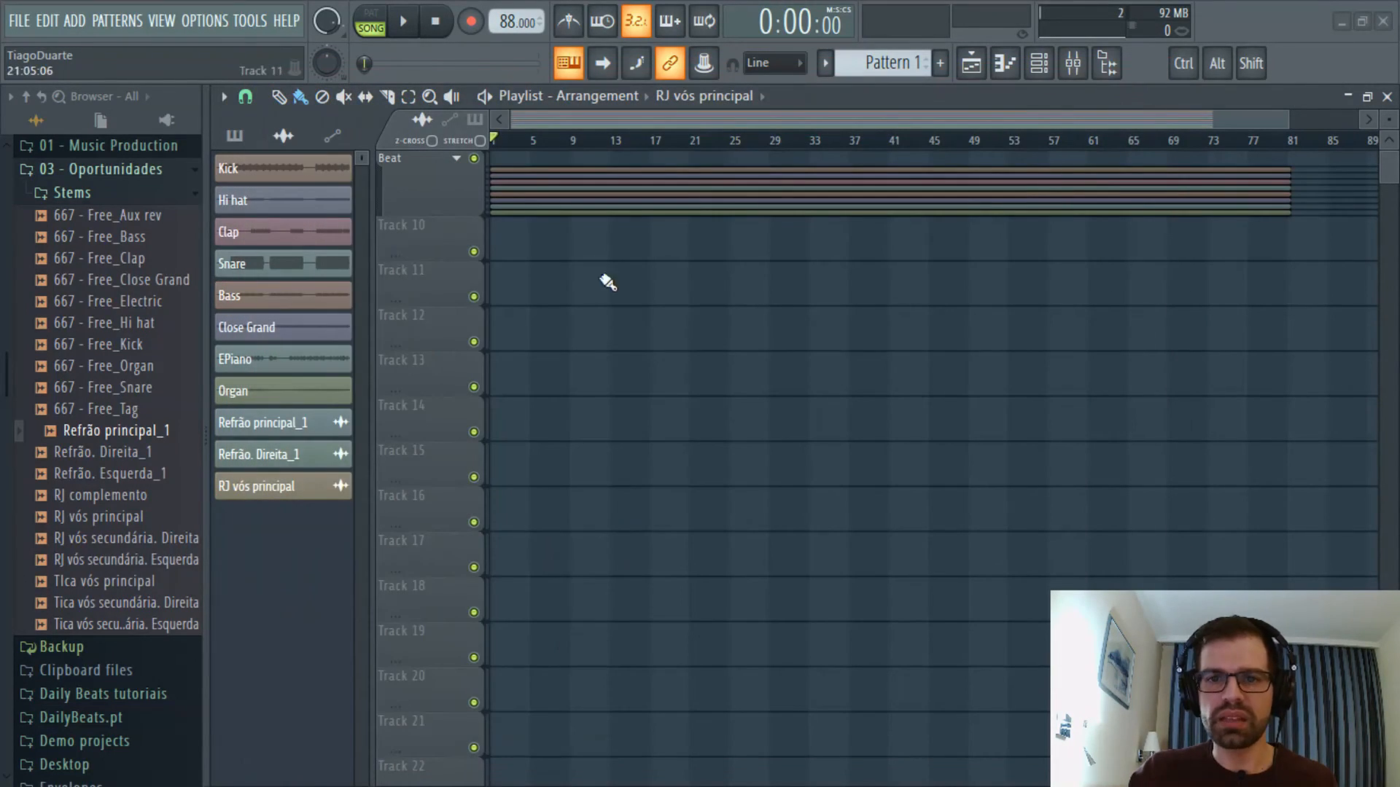
Refresh the file browser and place the WAV versions of Refrão principal_1 and Refrão. Direita_1 at the start of Tracks 10 and 11.
left_click(42, 98)
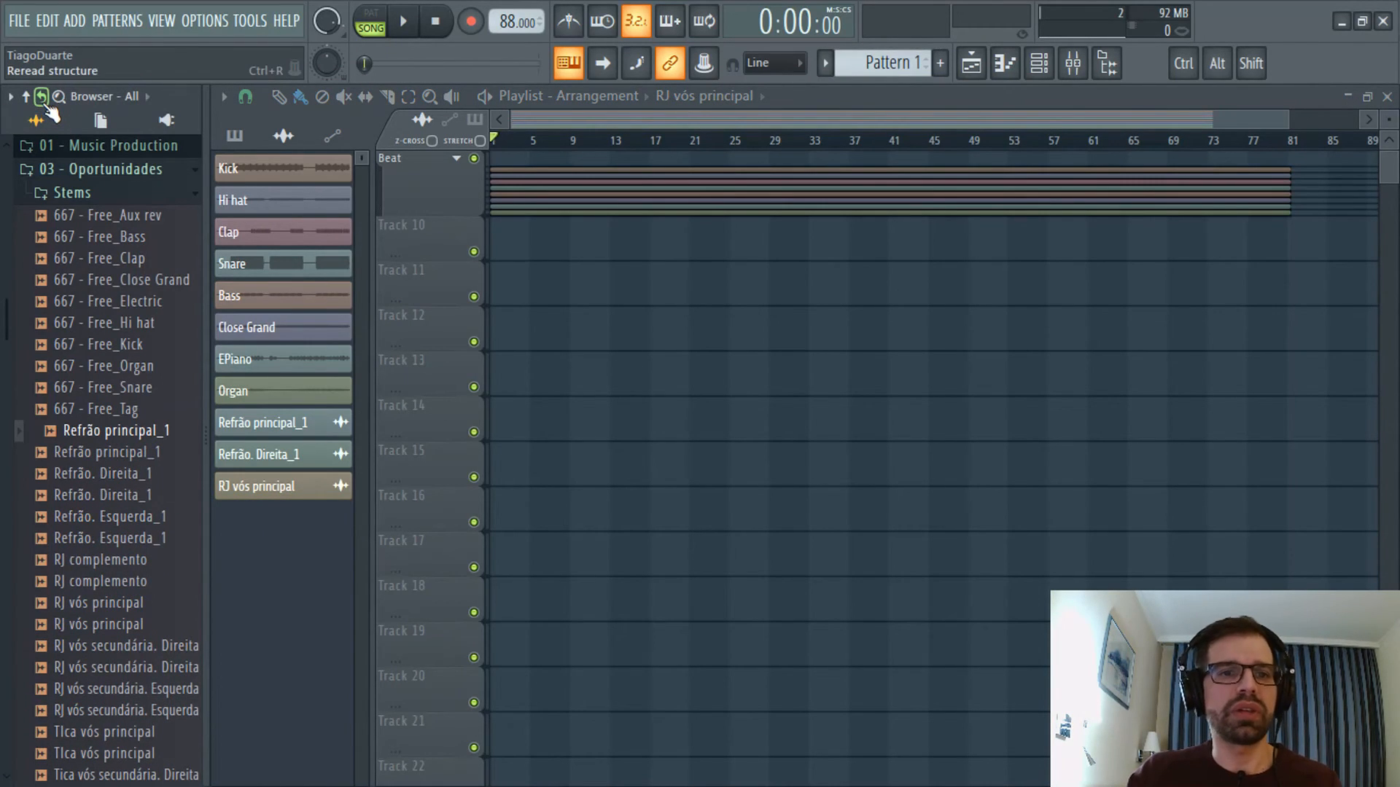
scroll(103, 428, "down", 4)
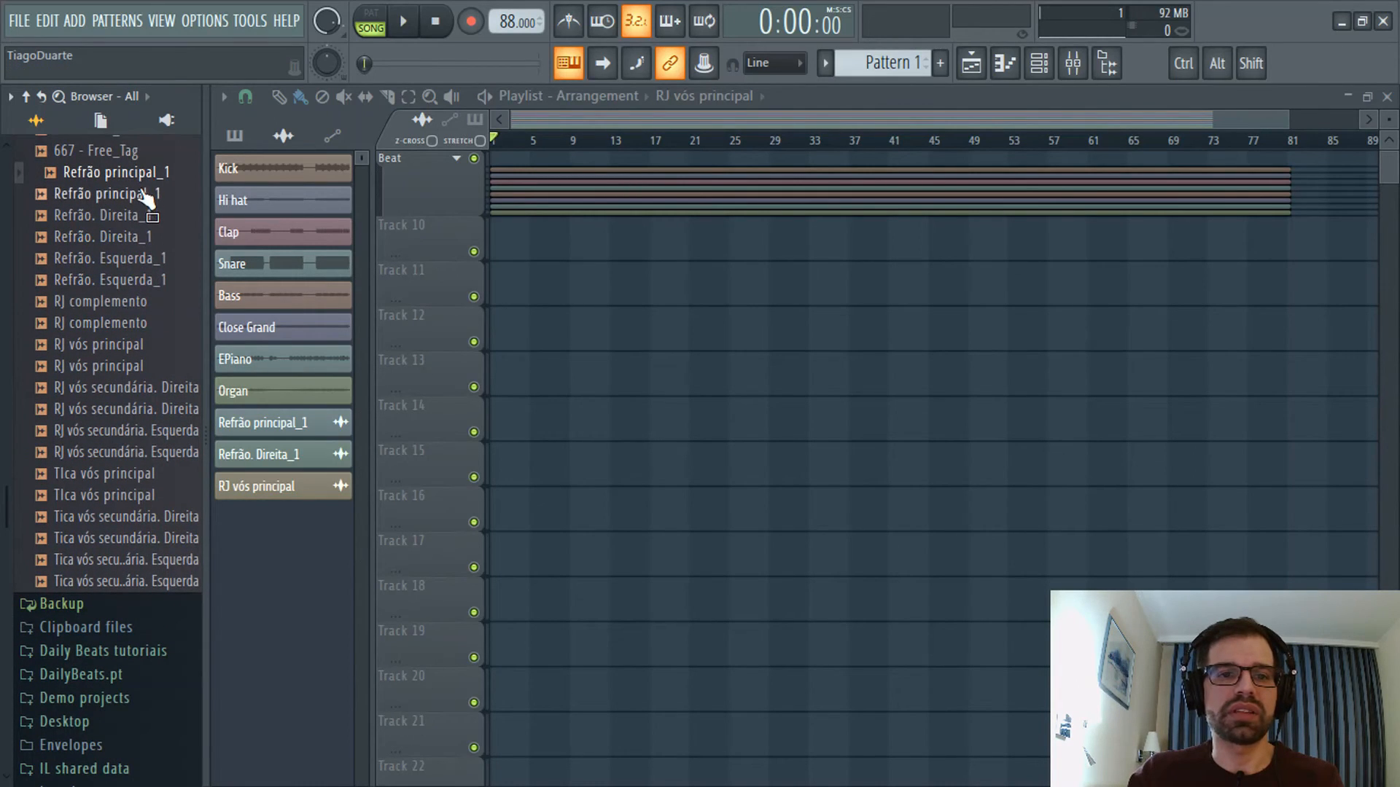
left_click_drag(143, 198, 504, 251)
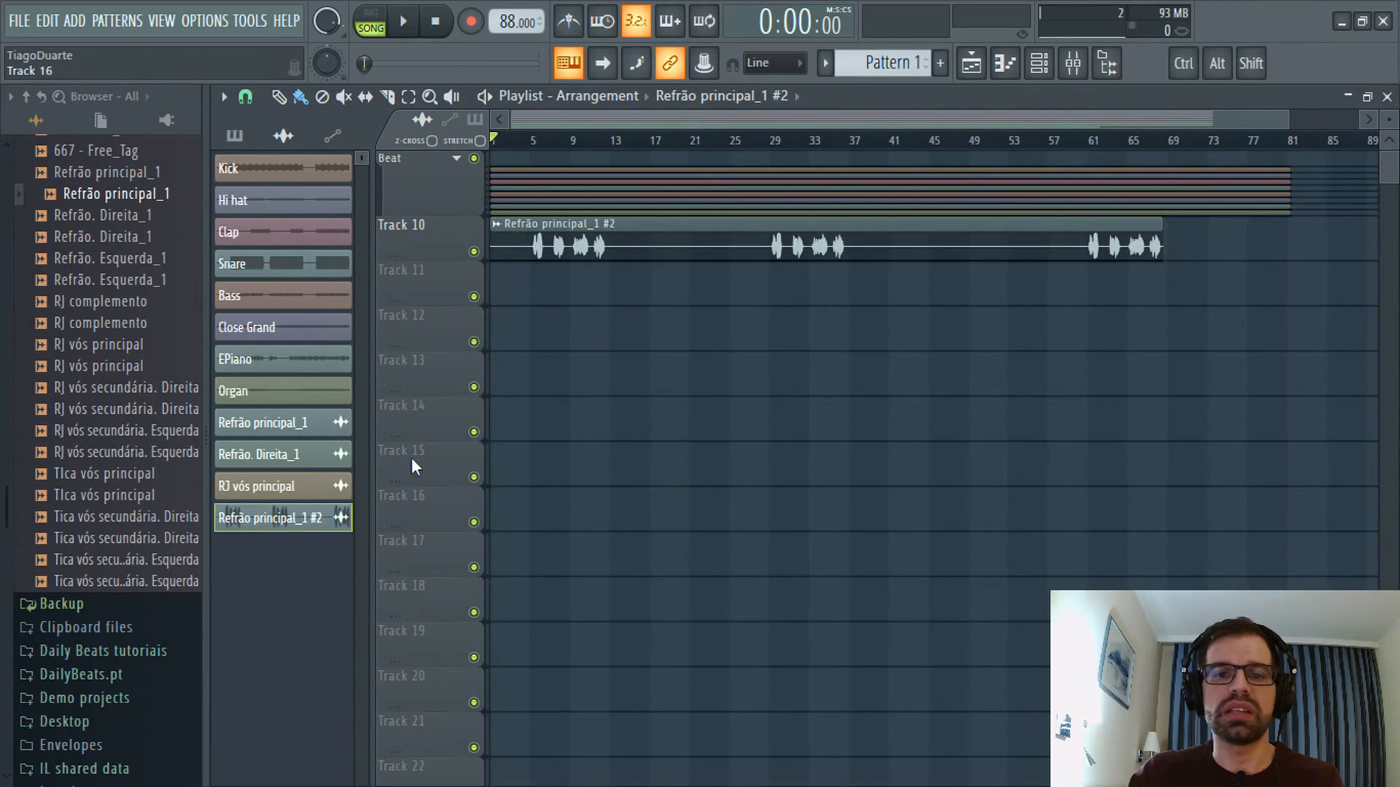
left_click(111, 216)
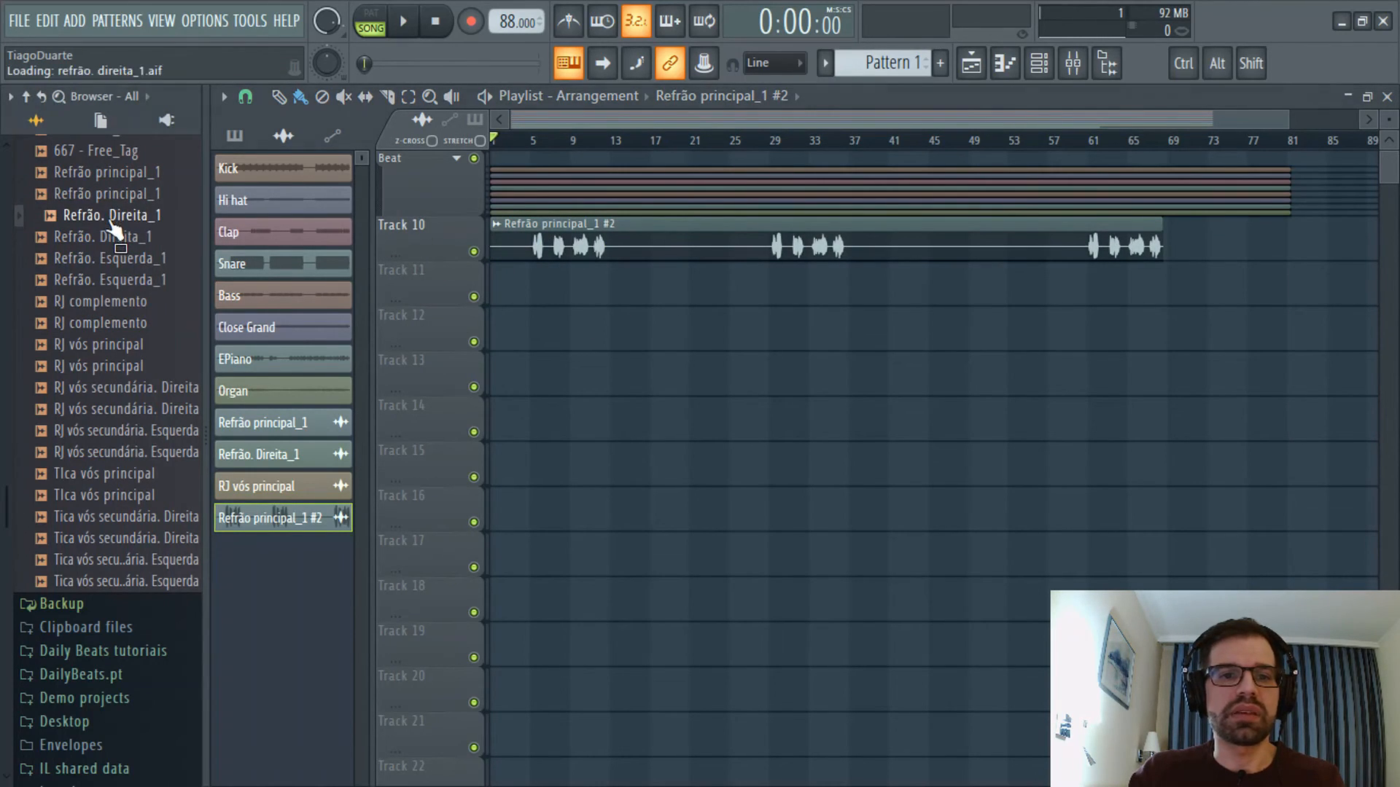
left_click_drag(111, 237, 530, 300)
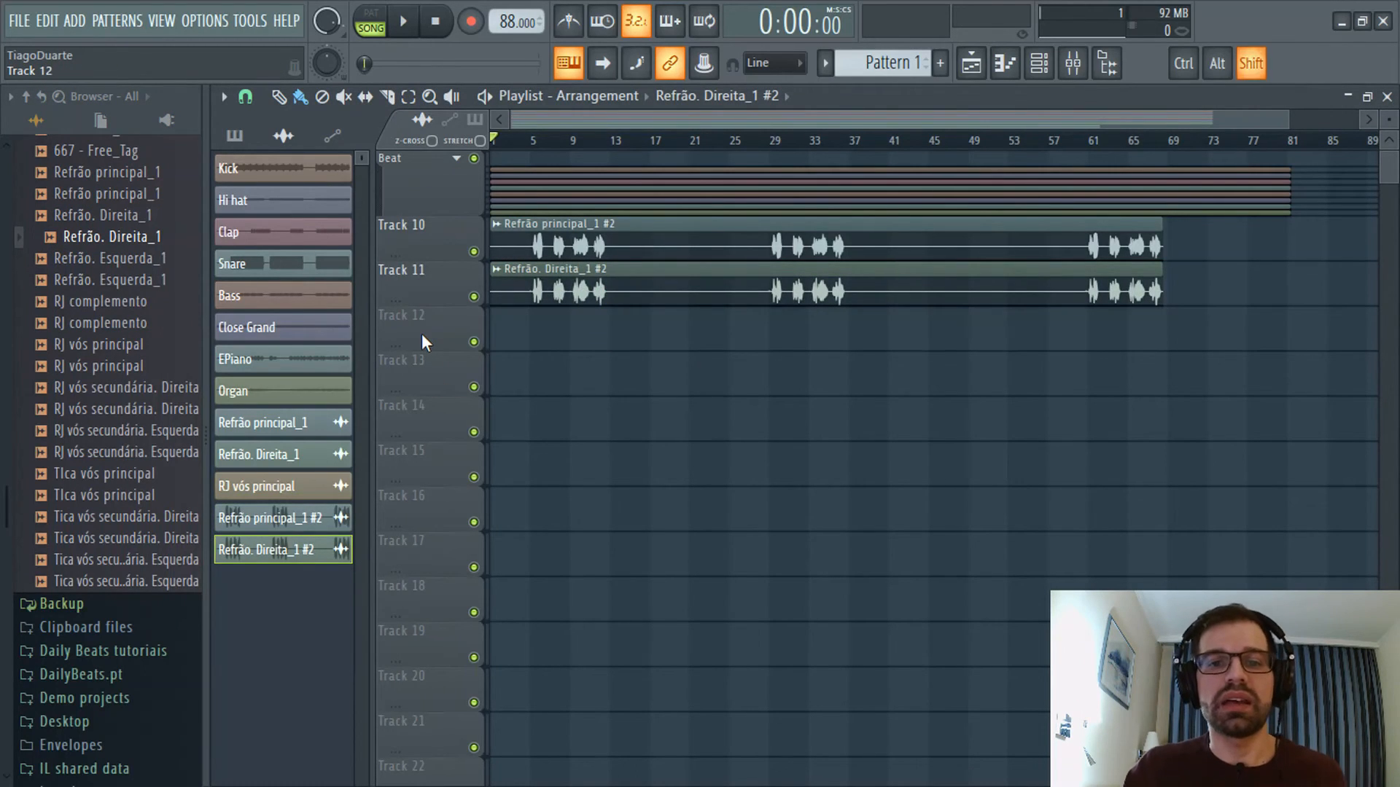
Put an empty track above the two chorus vocal tracks and name it Refrão.
left_click_drag(421, 334, 422, 238)
double_click(406, 232)
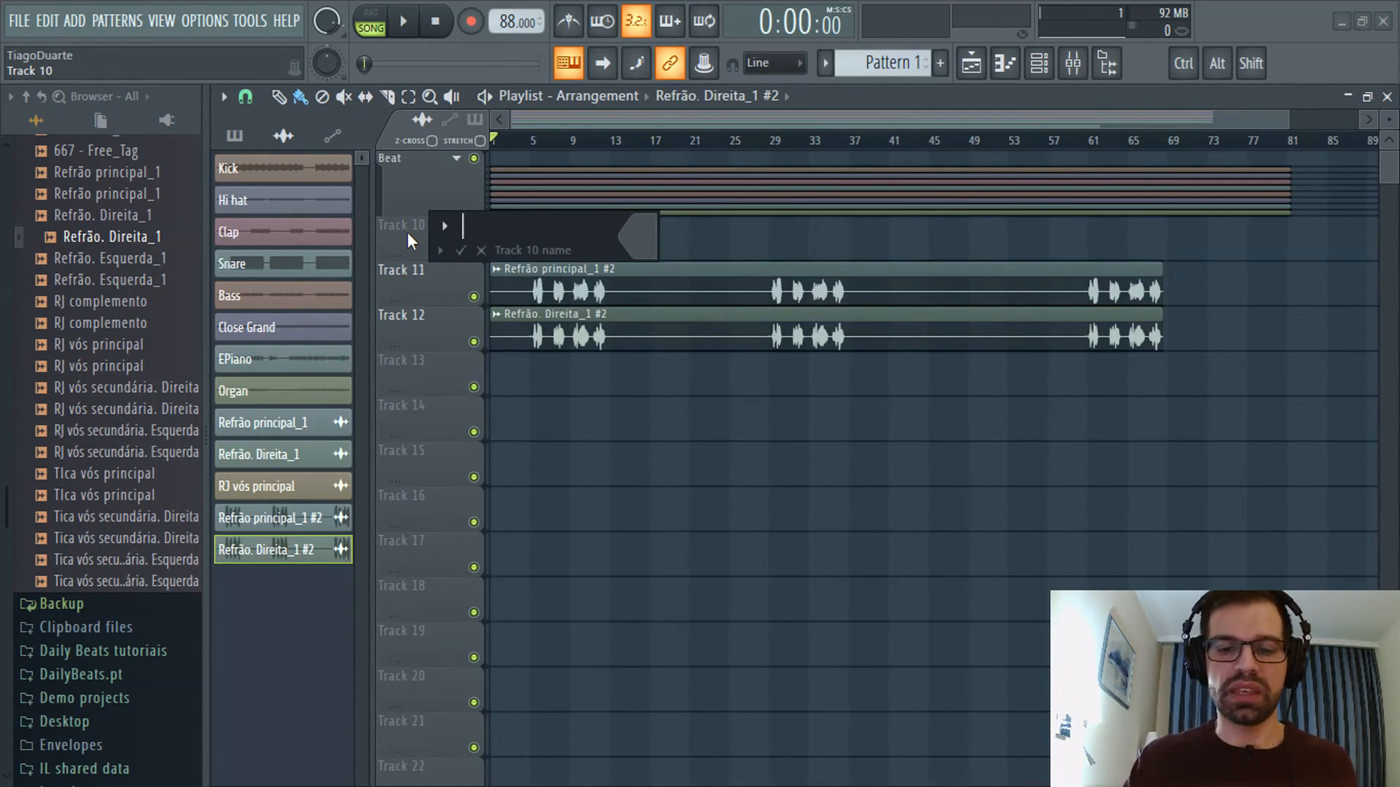
type("Refrão")
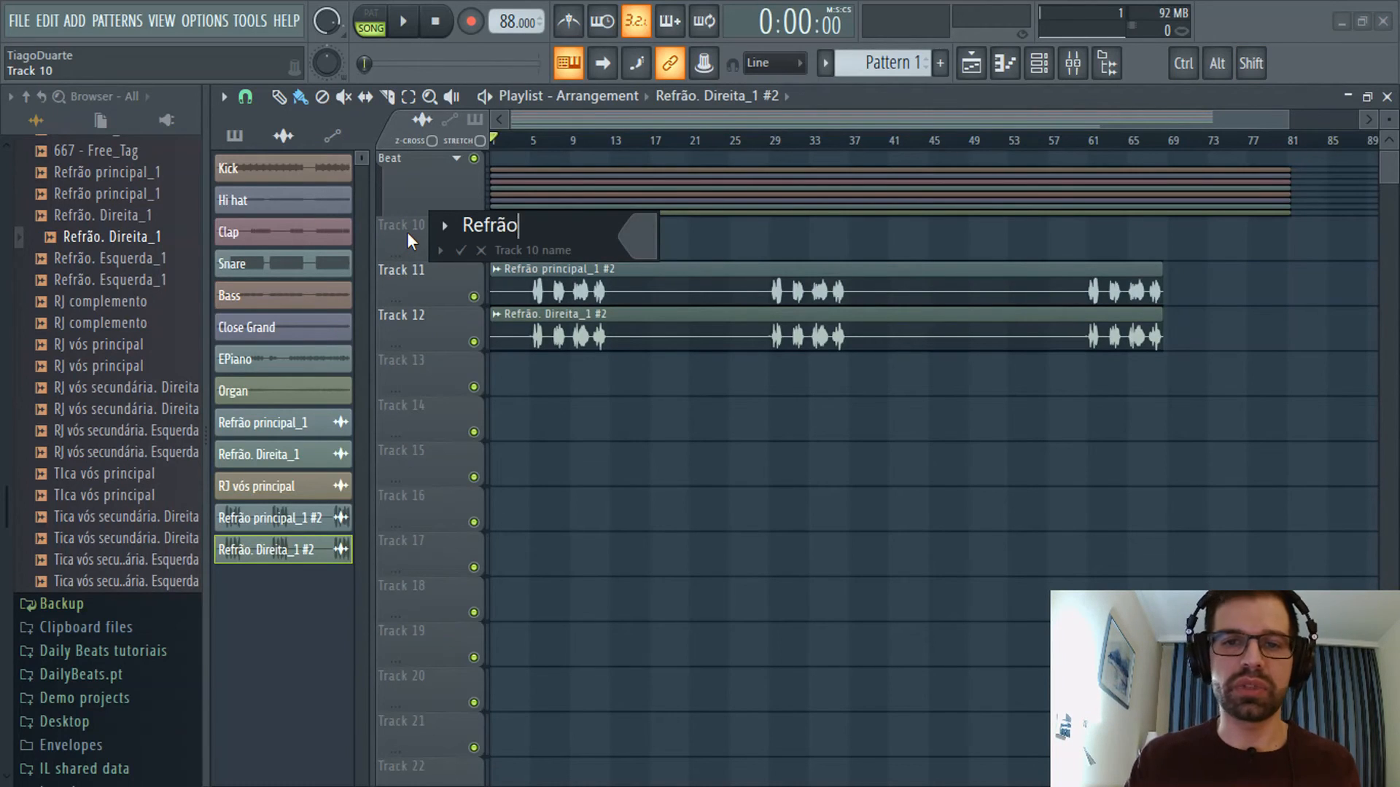
key("Return")
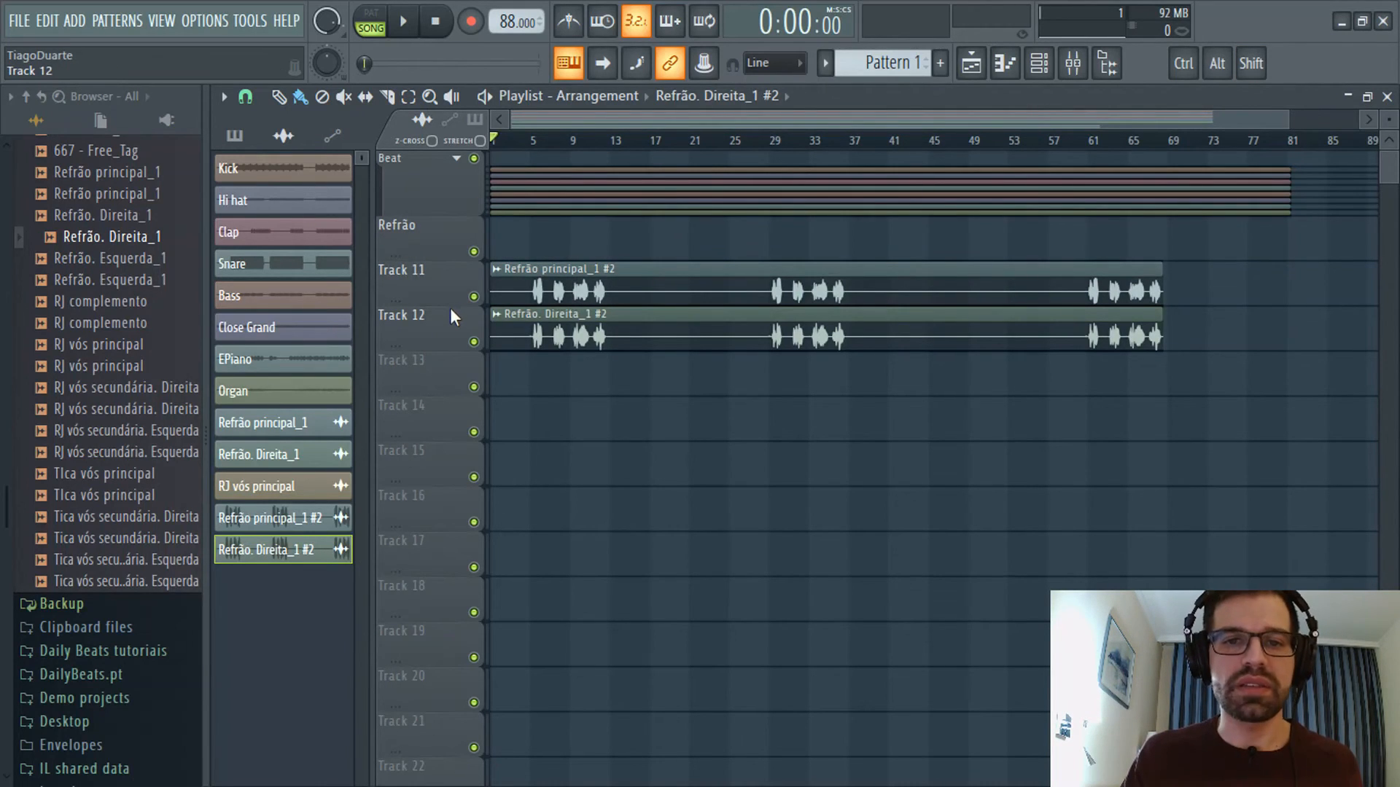
Group Tracks 11 and 12 under the Refrão track and place the Refrão. Esquerda_1 WAV on Track 13.
left_click_drag(451, 307, 457, 235)
left_click_drag(465, 167, 470, 148)
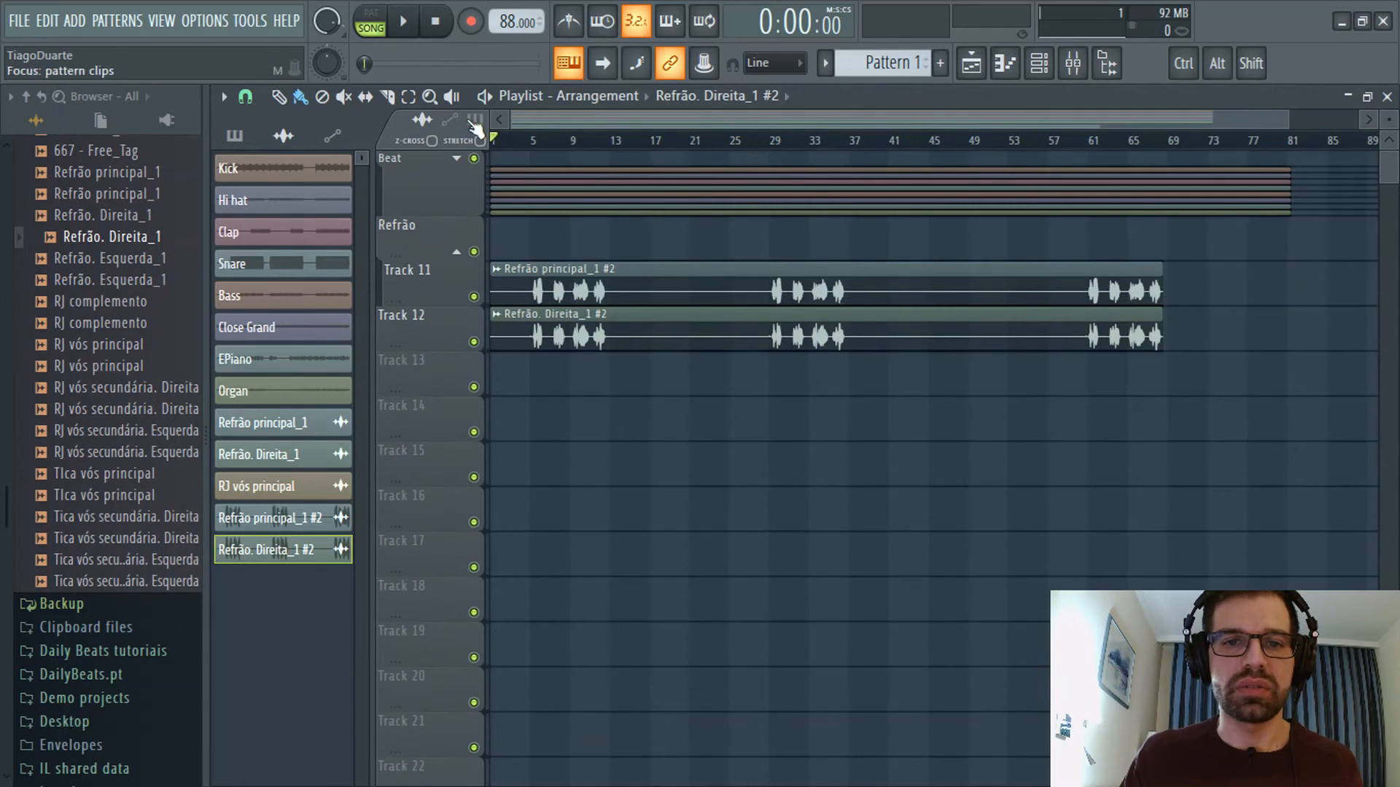
left_click_drag(453, 350, 468, 161)
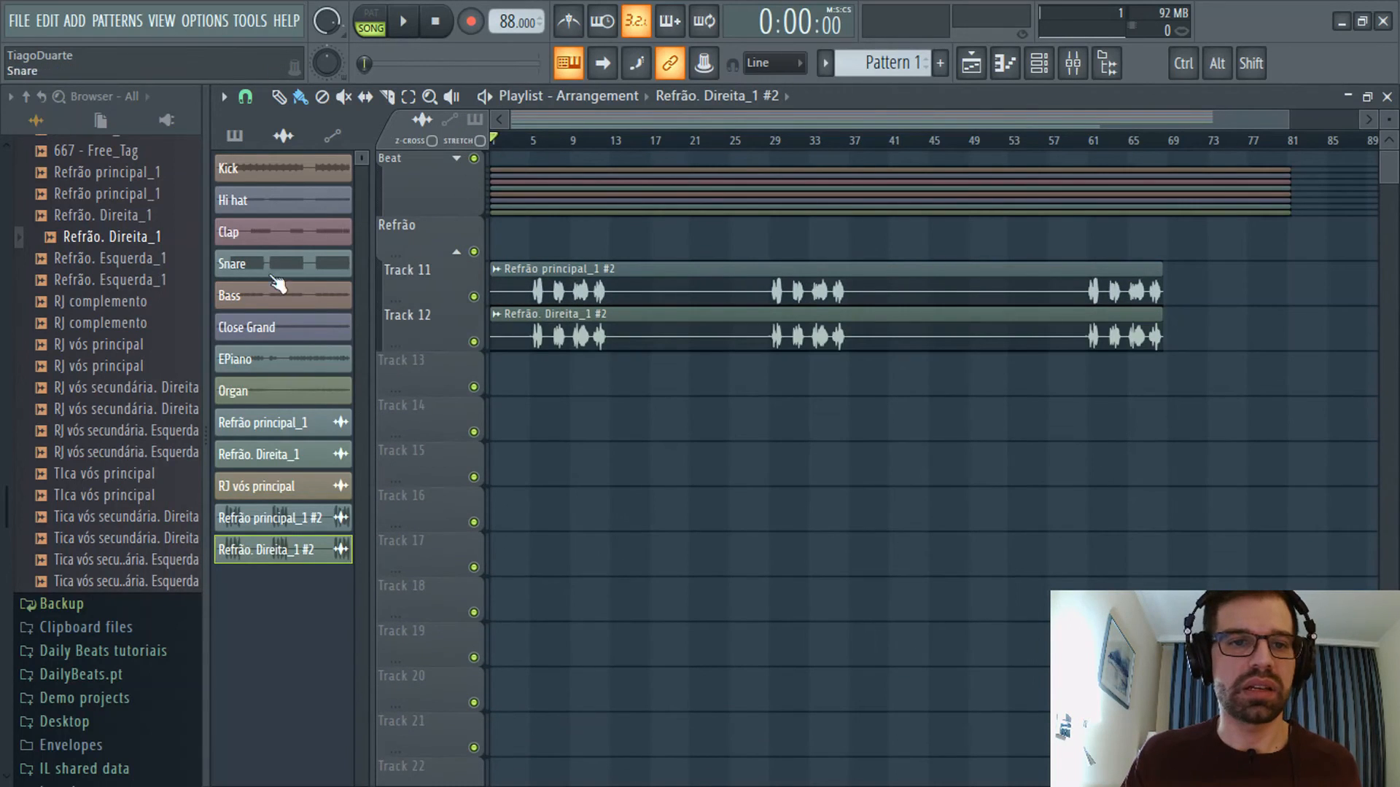
left_click_drag(125, 279, 422, 255)
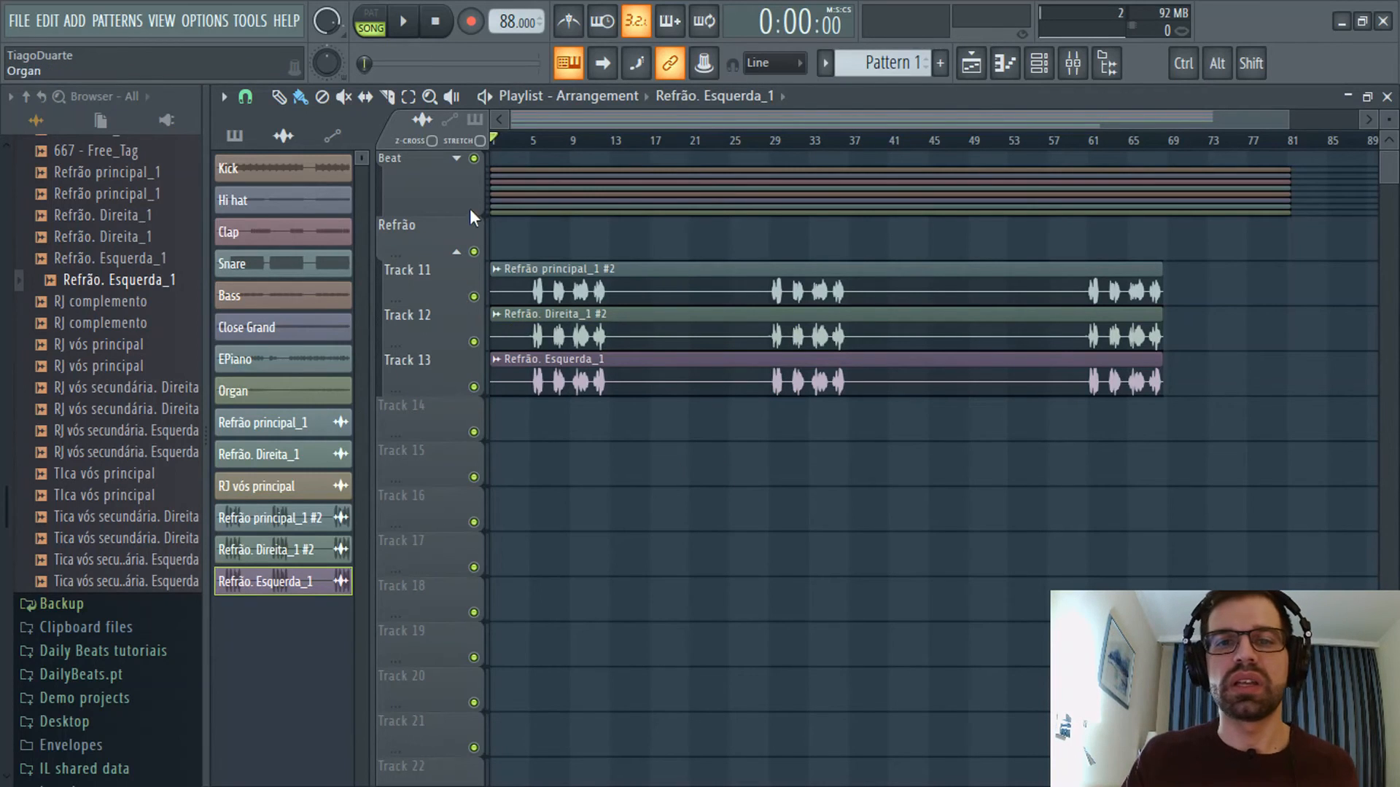
Rename the Refrão group track as Vox.
mouse_move(1388, 120)
left_mouse_down()
mouse_move(1389, 143)
mouse_move(1389, 116)
left_mouse_up()
scroll(586, 339, "up", 5)
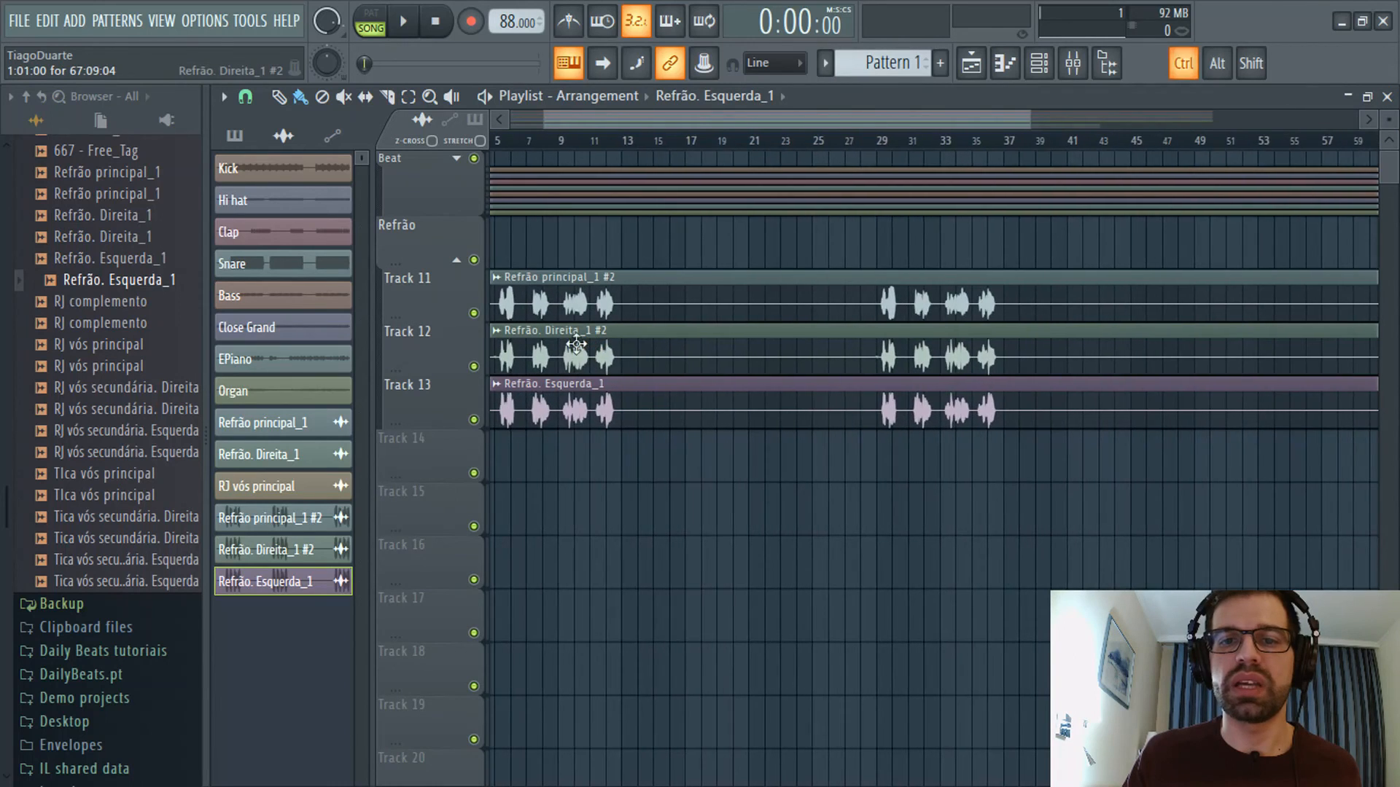
left_click_drag(563, 313, 665, 273)
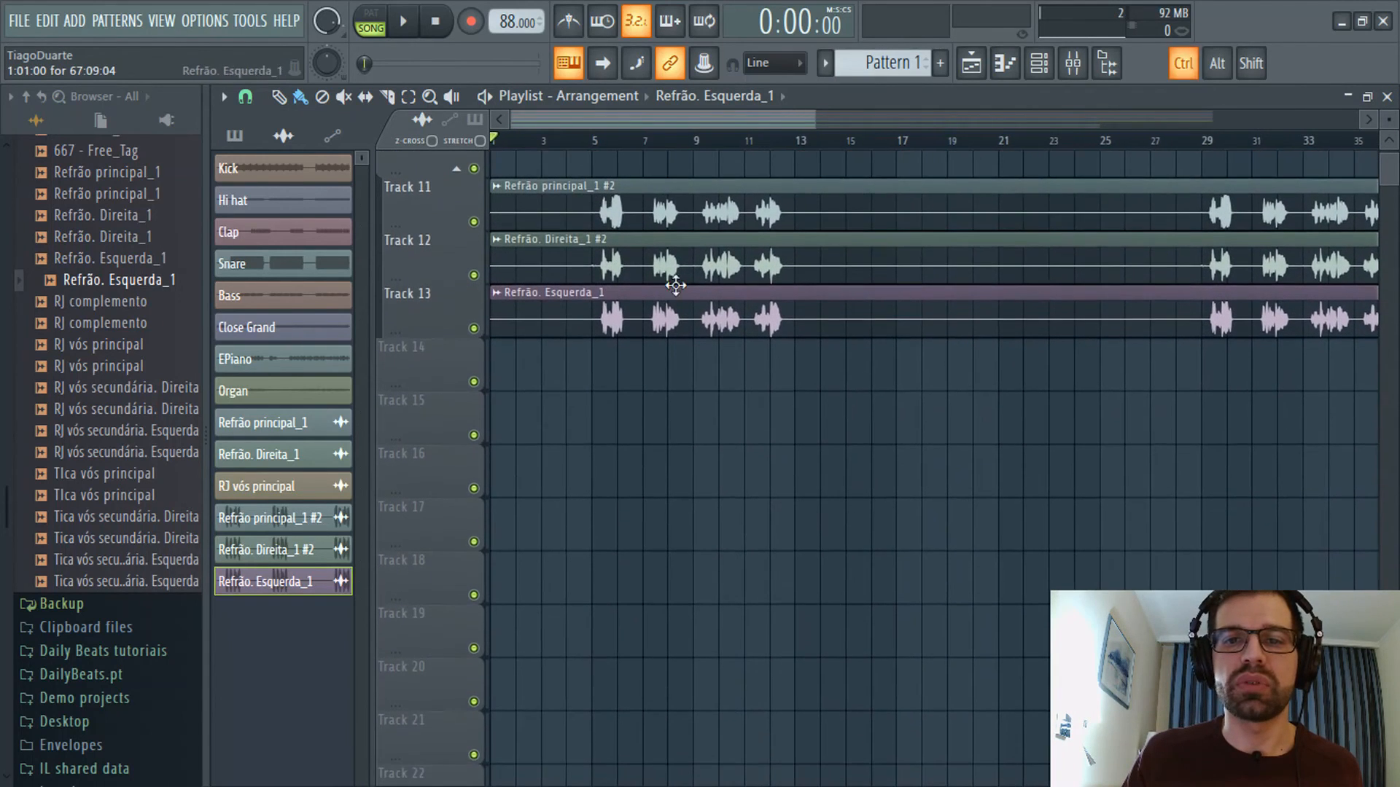
left_click_drag(814, 120, 706, 124)
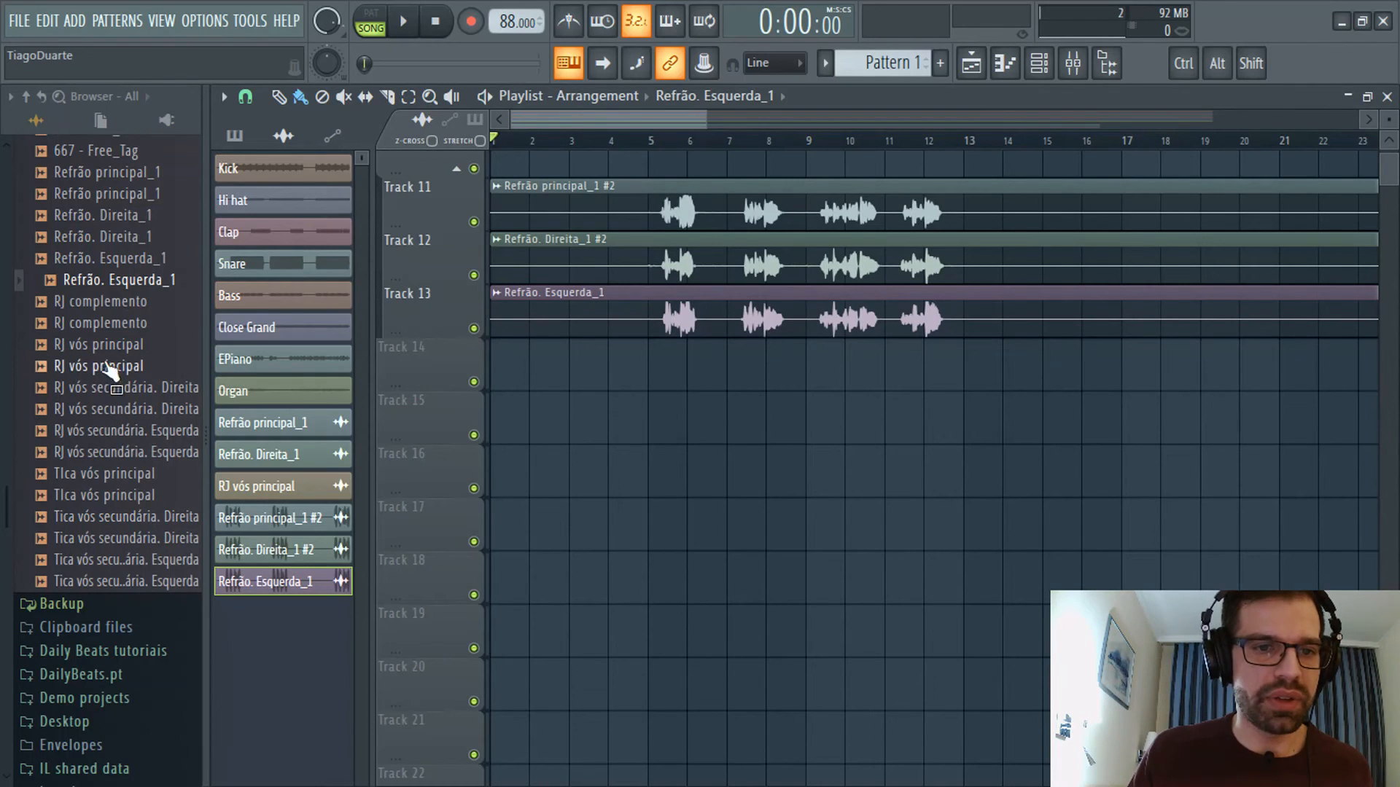
scroll(603, 293, "up", 1)
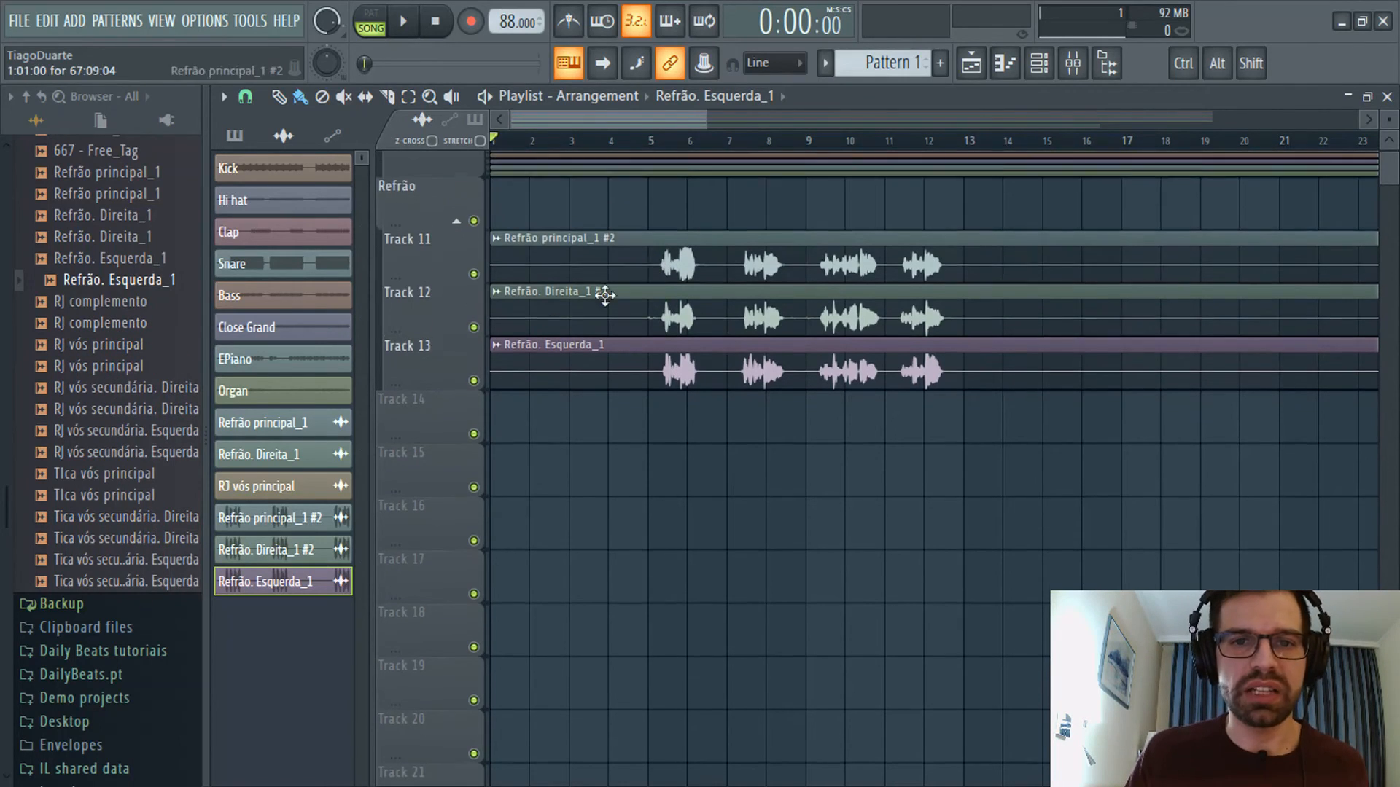
middle_click(430, 201)
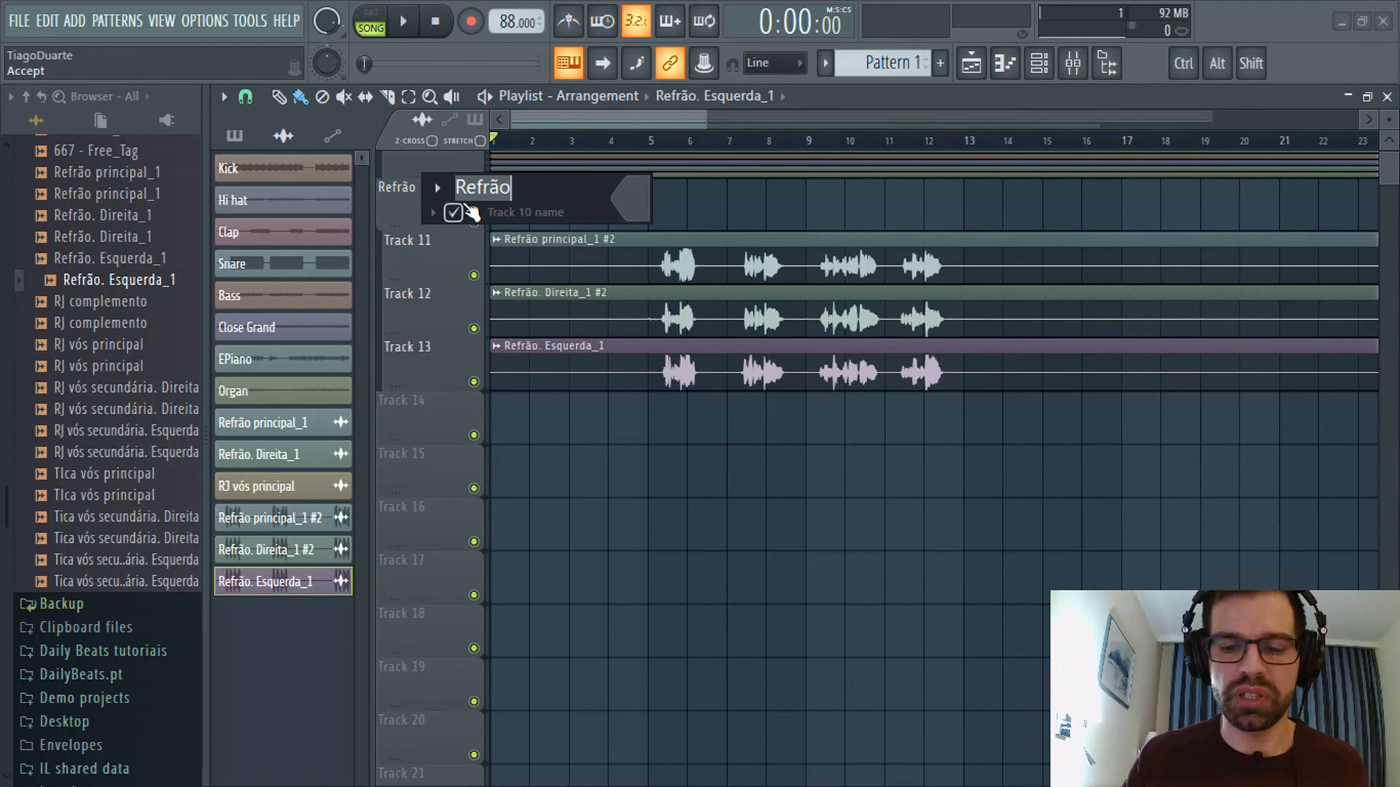
type("Vo")
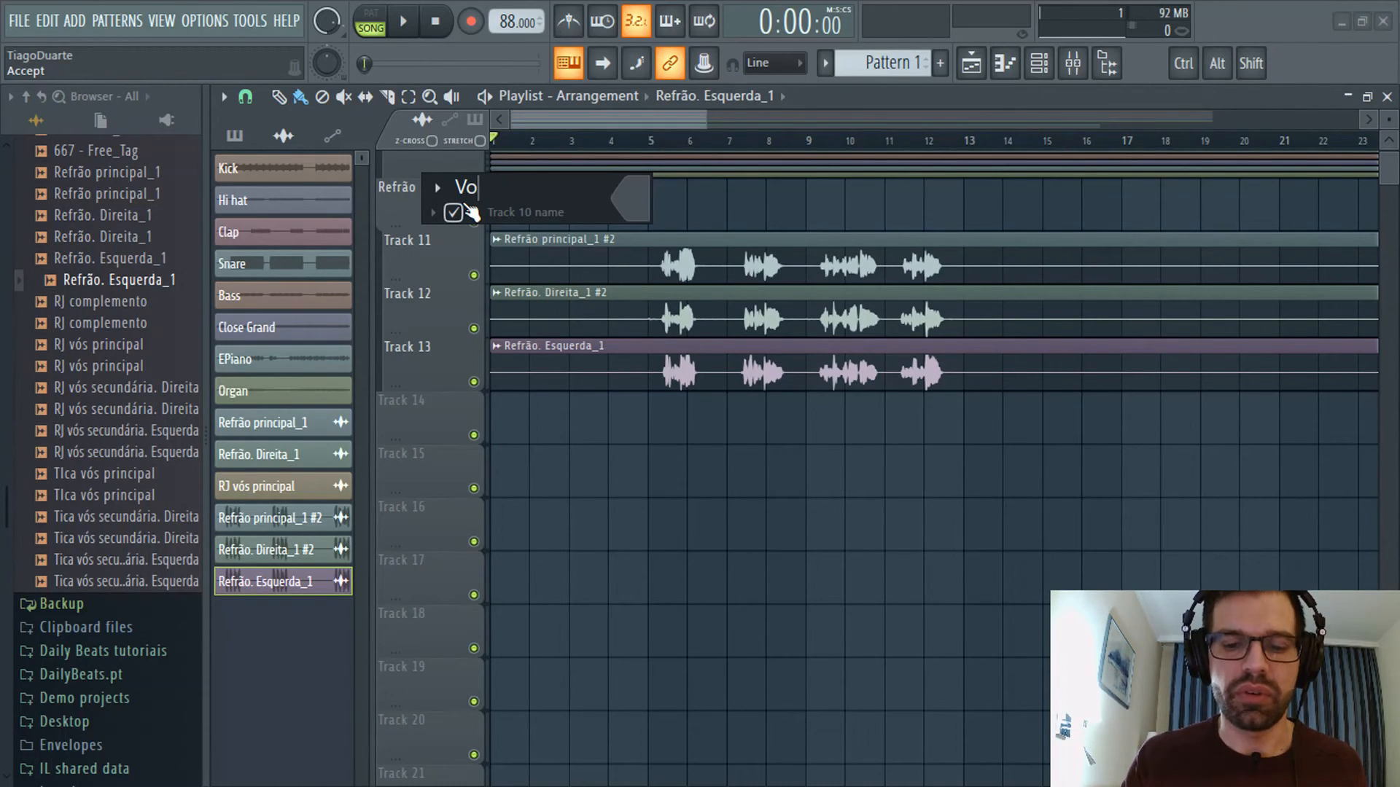
type("x")
left_click(470, 212)
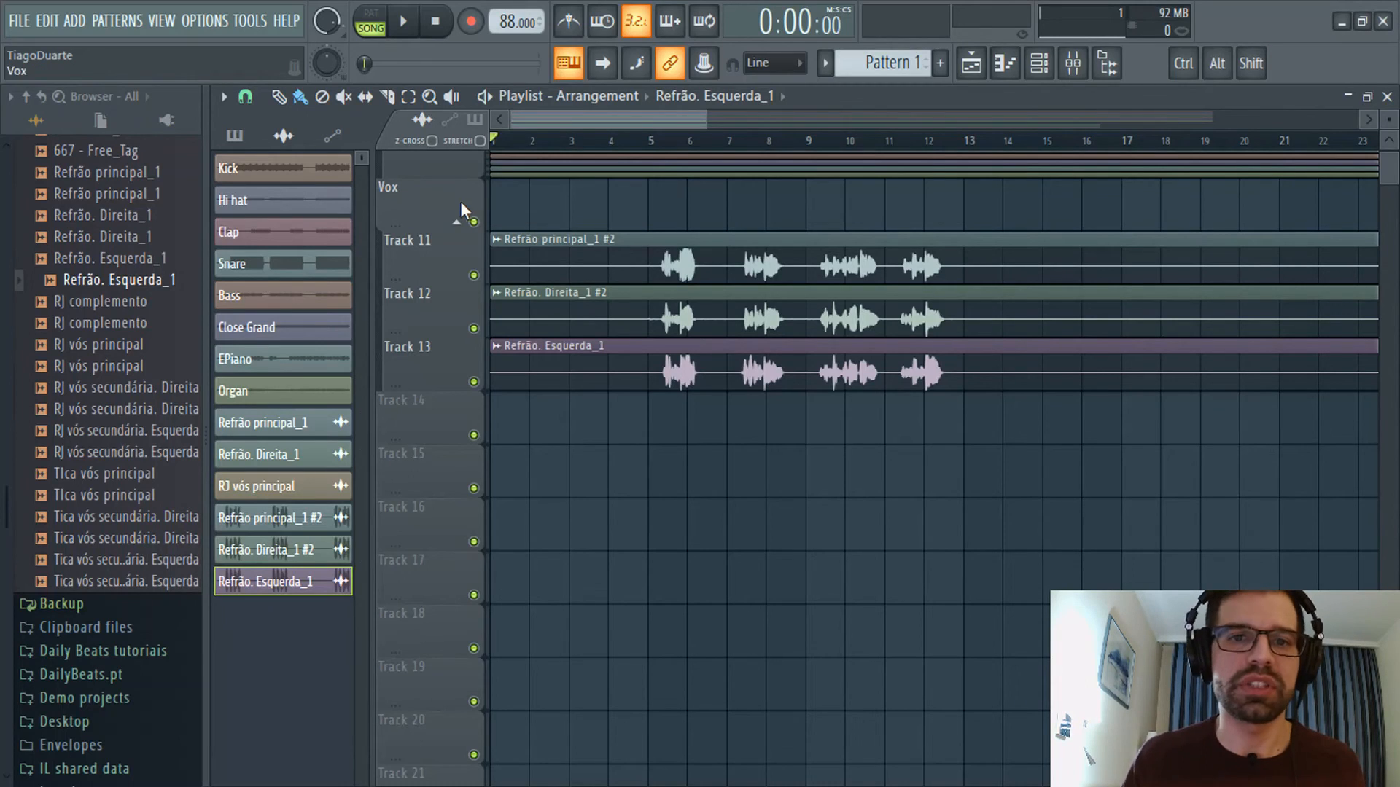
Place the WAVs RJ complemento, RJ vós principal, RJ vós secundária. Direita and RJ vós secundária. Esquerda at the start of Tracks 14 to 17.
left_click(109, 306)
left_click_drag(111, 315, 563, 428)
left_click(113, 366)
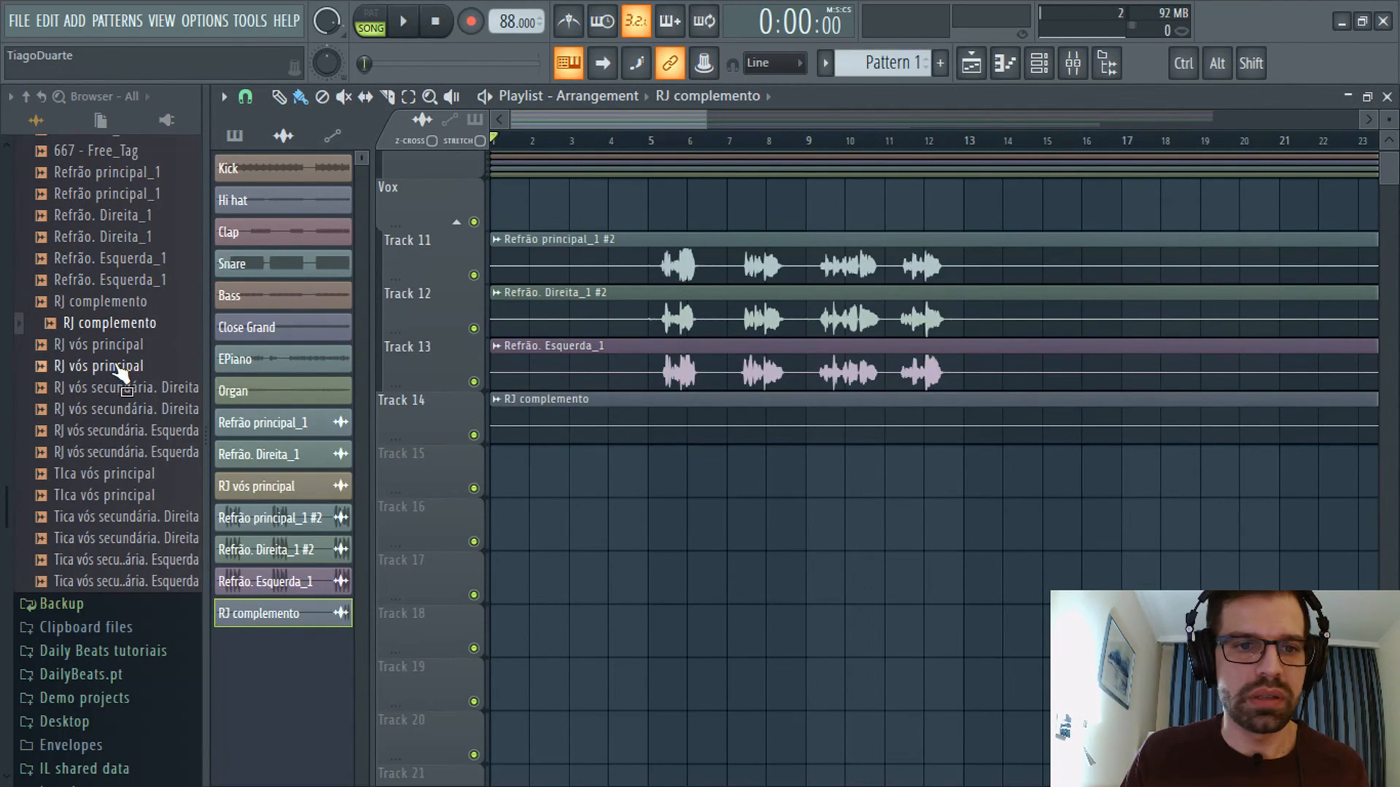
left_click_drag(119, 368, 500, 468)
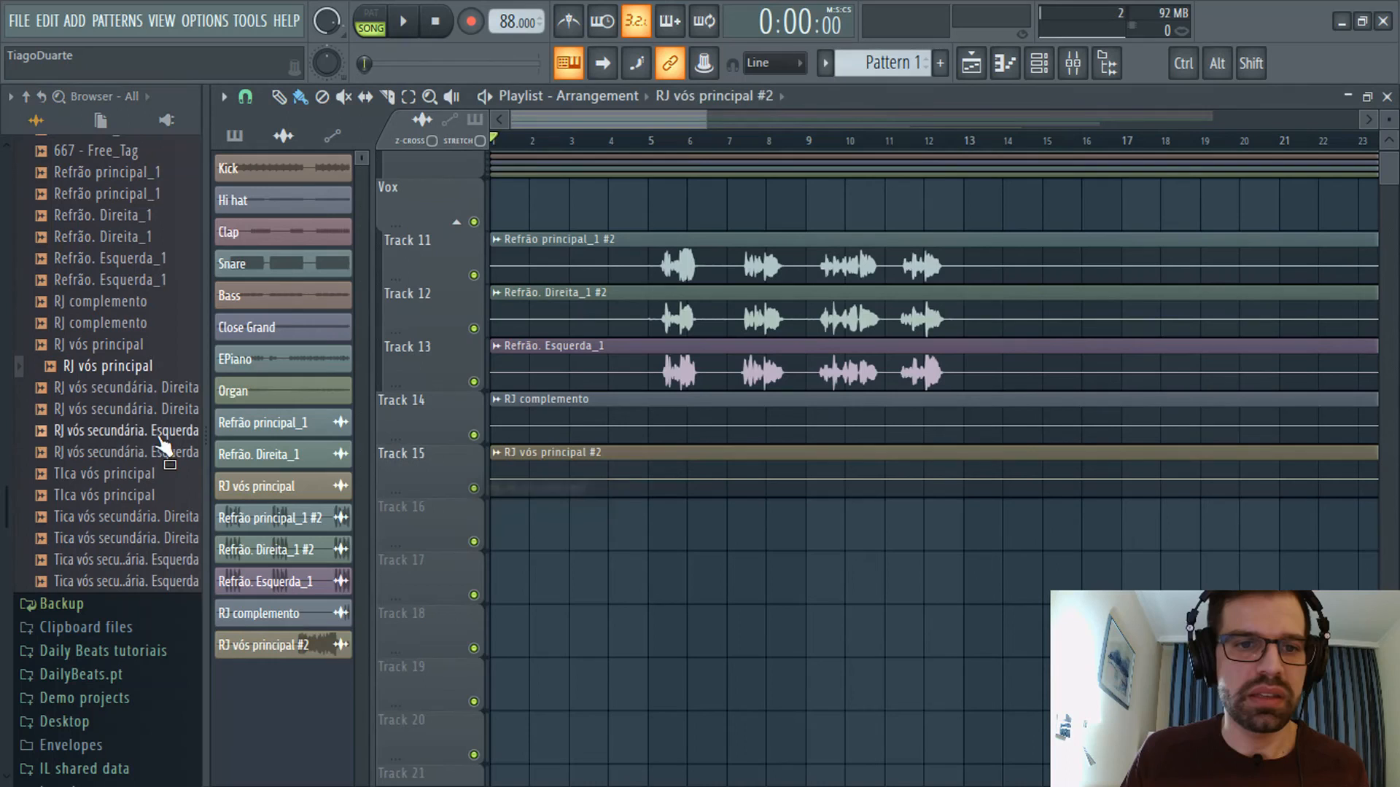
left_click(141, 409)
left_click_drag(141, 410, 501, 528)
left_click(116, 453)
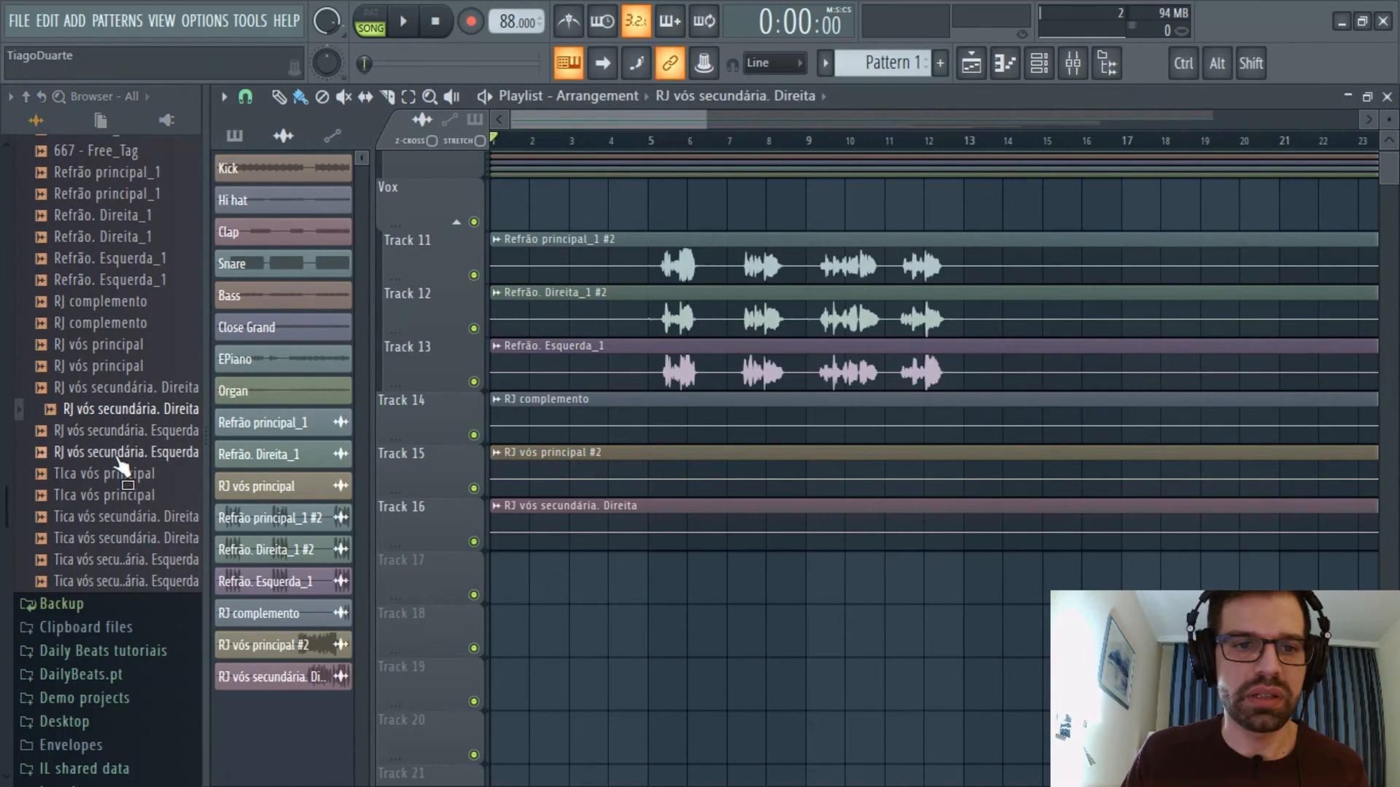
left_click_drag(117, 454, 511, 588)
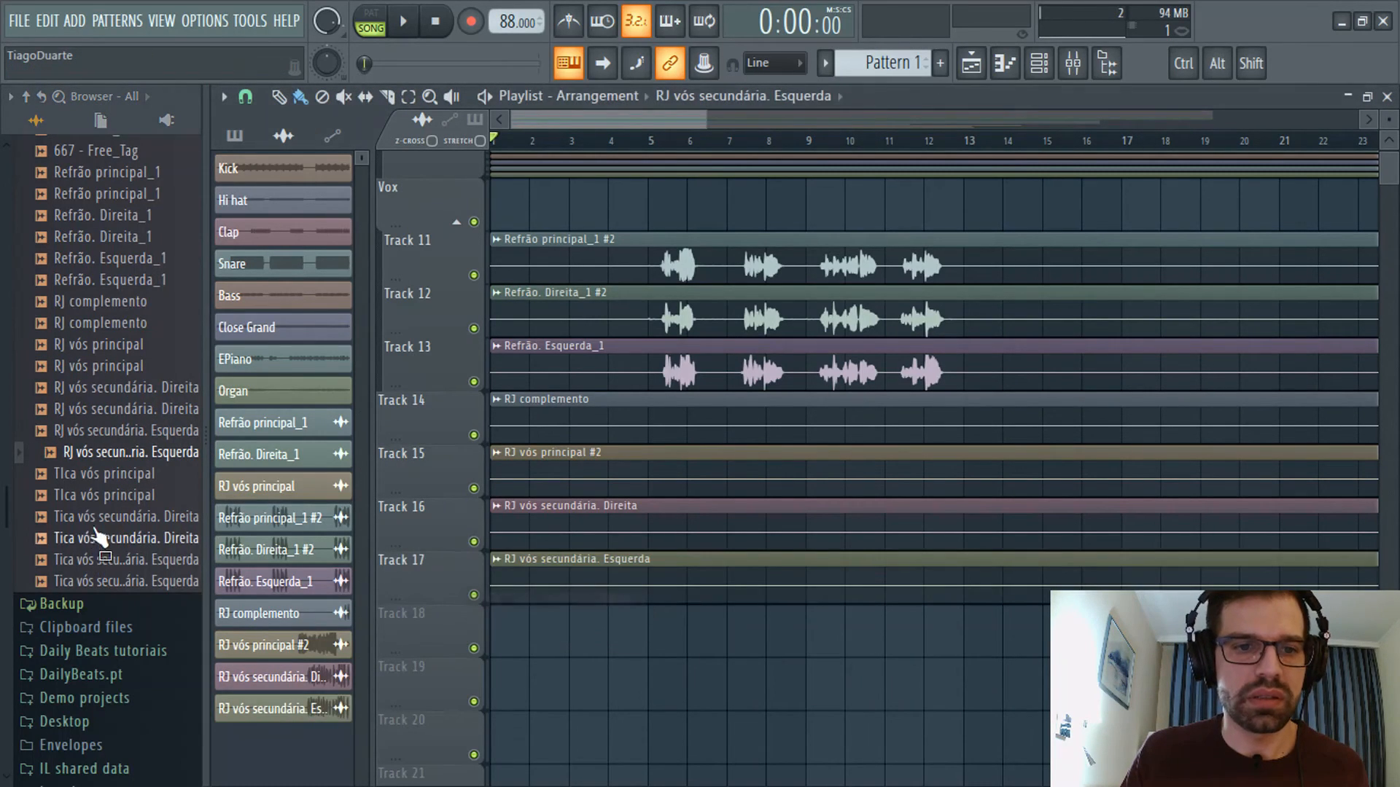
Place the WAVs TIca vós principal, Tica vós secundária. Direita and Tica vós secundária. Esquerda at the start of Tracks 18 to 20.
left_click(110, 495)
left_click_drag(110, 495, 500, 640)
left_click(124, 538)
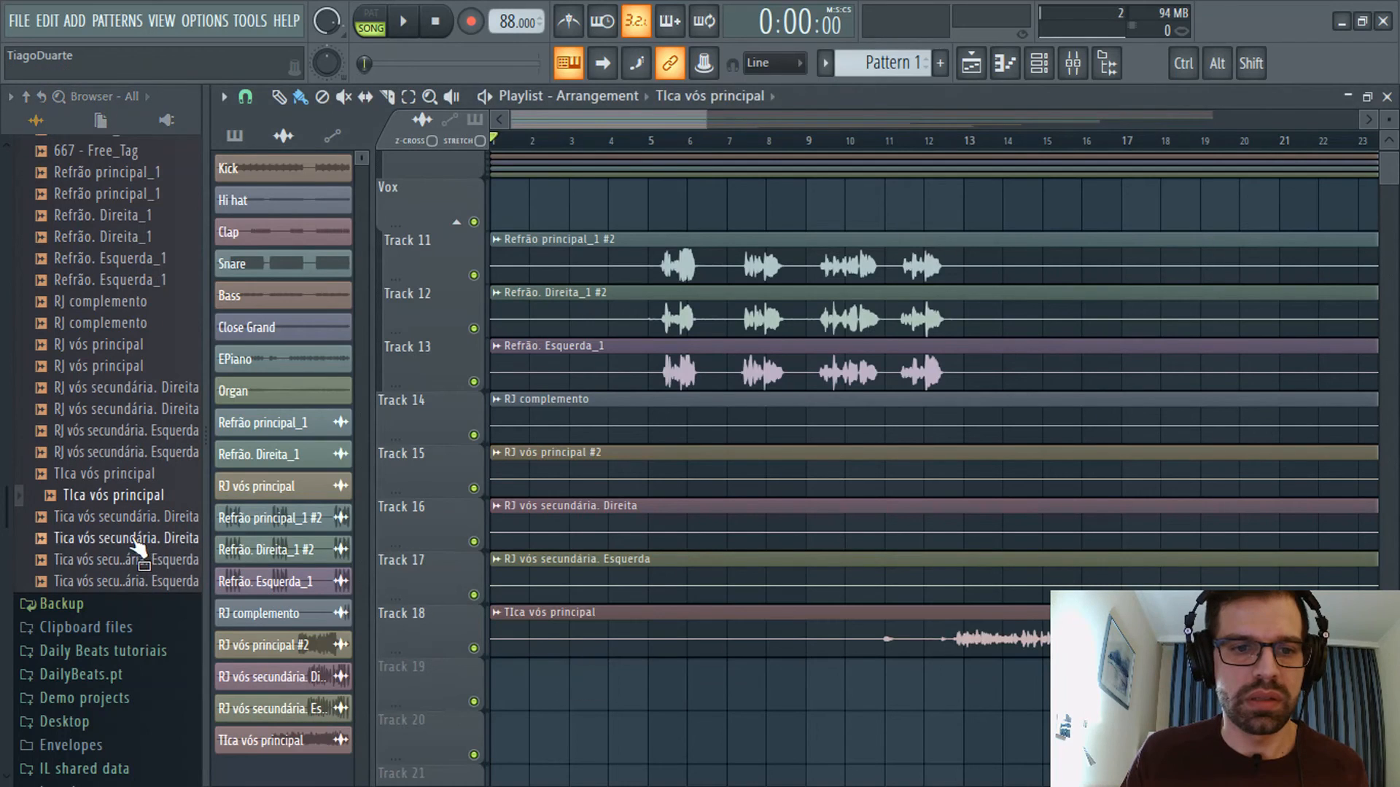
left_click_drag(124, 538, 508, 691)
left_click(124, 582)
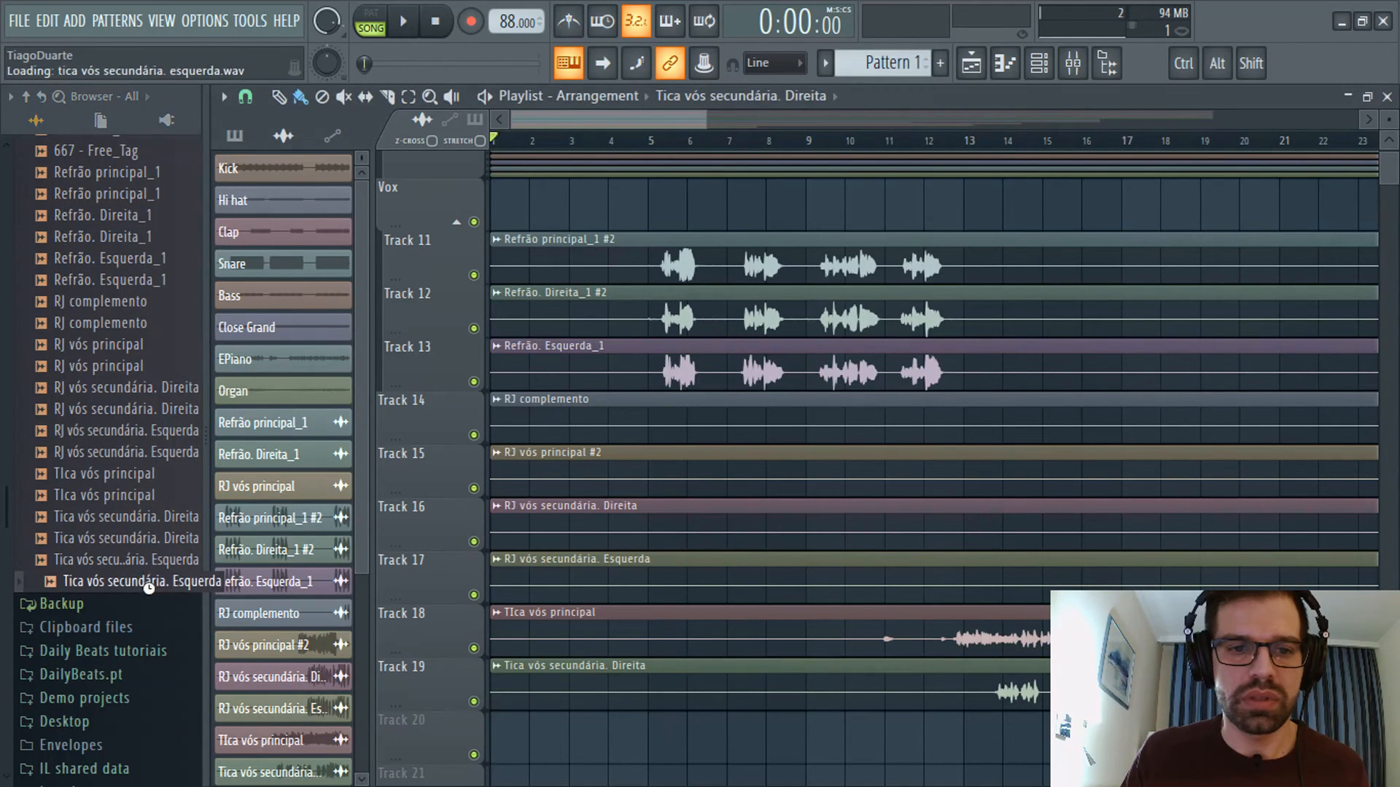
left_click_drag(124, 581, 514, 730)
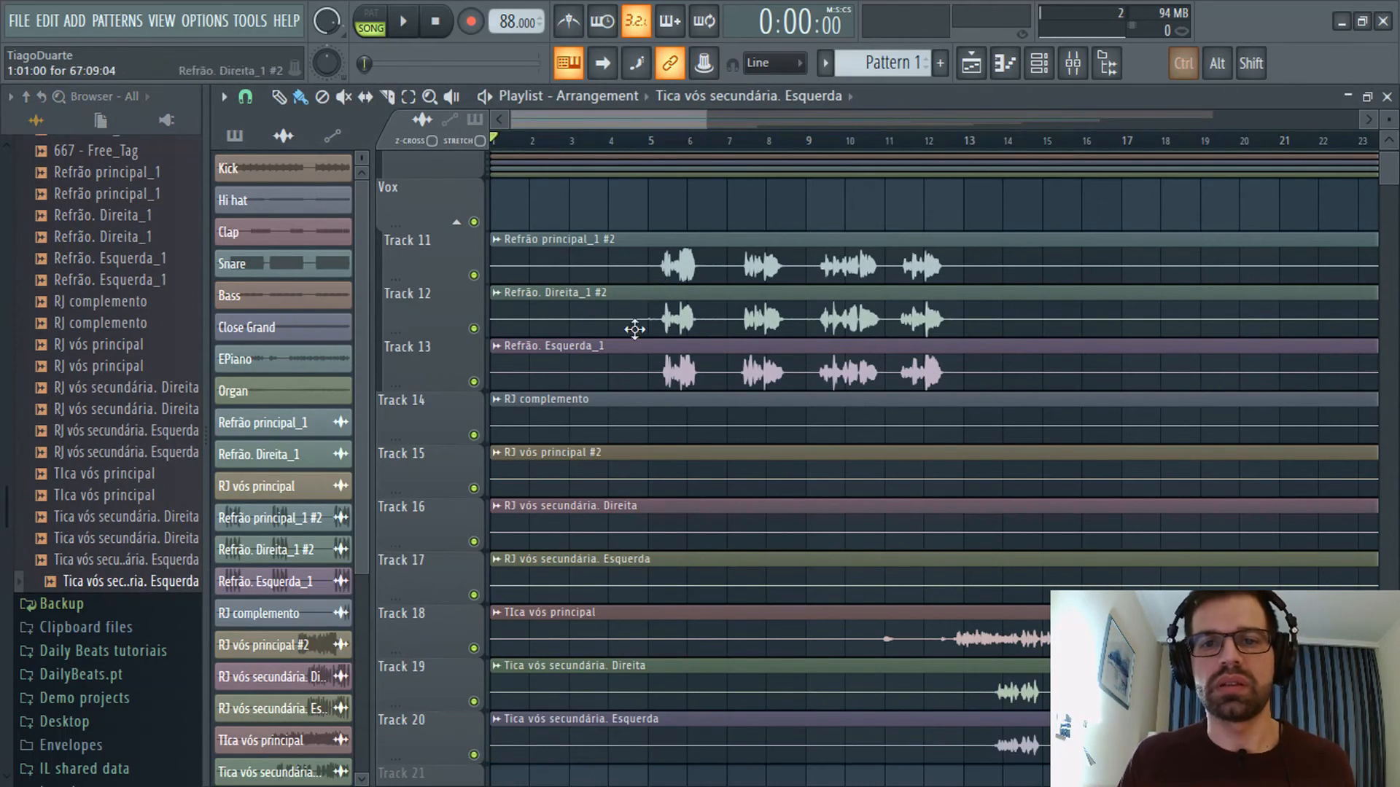
Group Tracks 14 to 20 under the Vox track and hide the browser.
left_click_drag(443, 440, 446, 150)
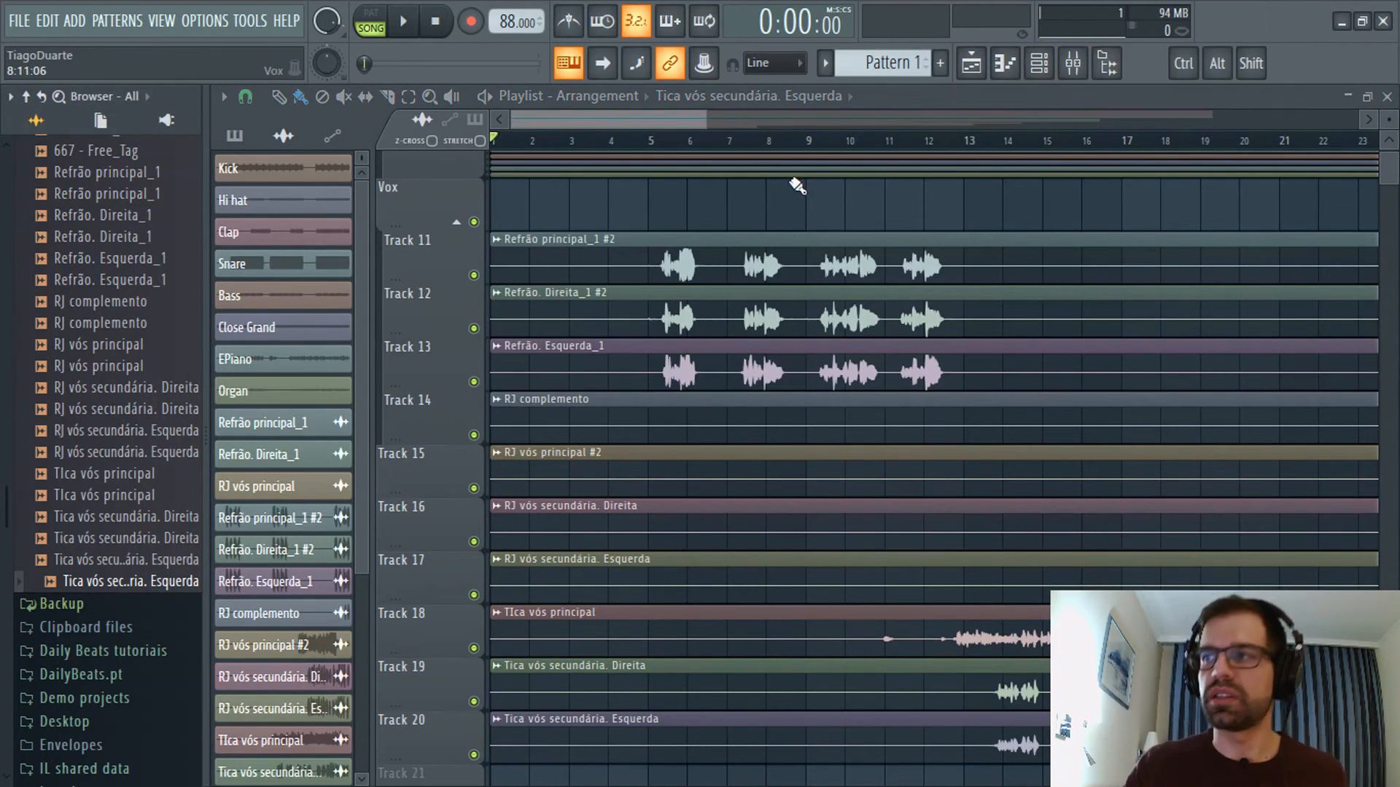
left_click(1107, 63)
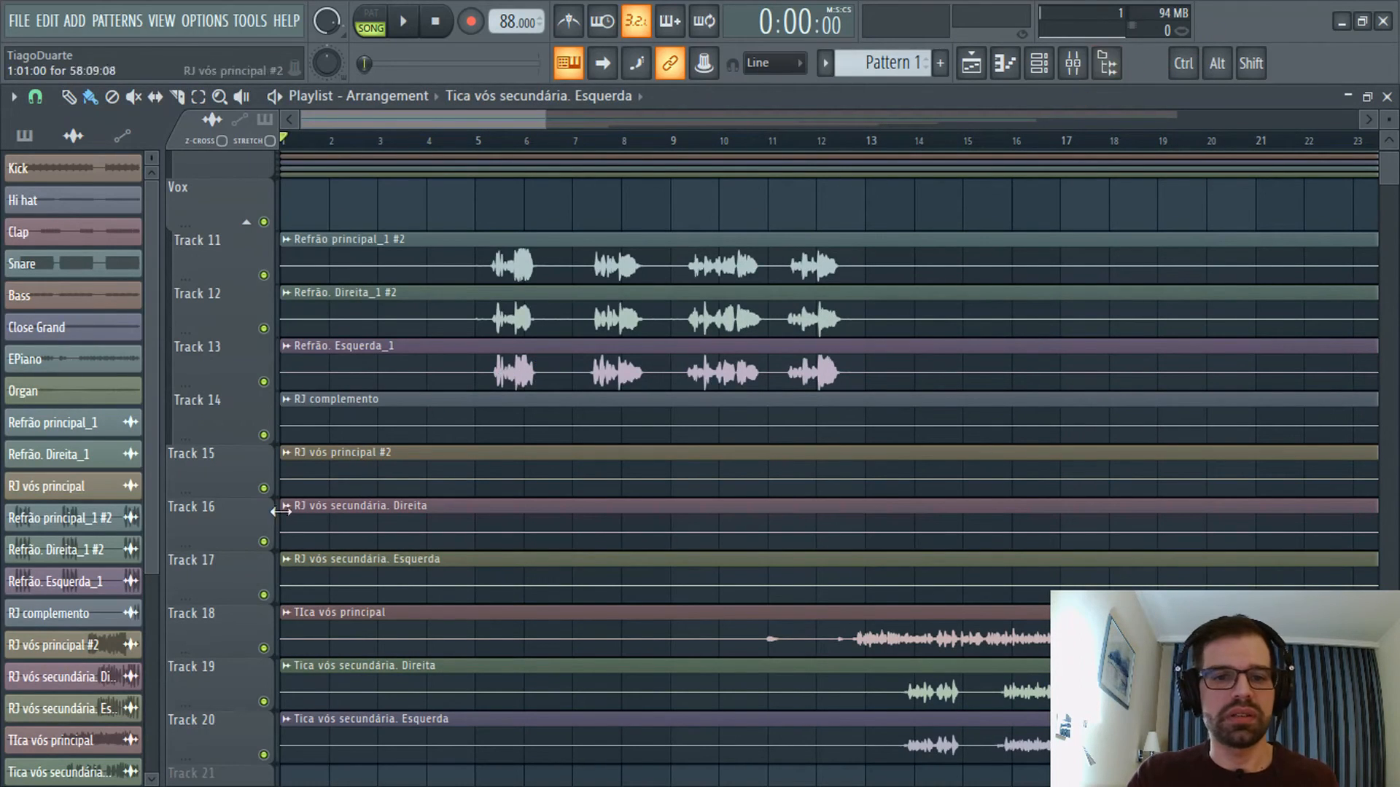
right_click(217, 490)
left_click(266, 270)
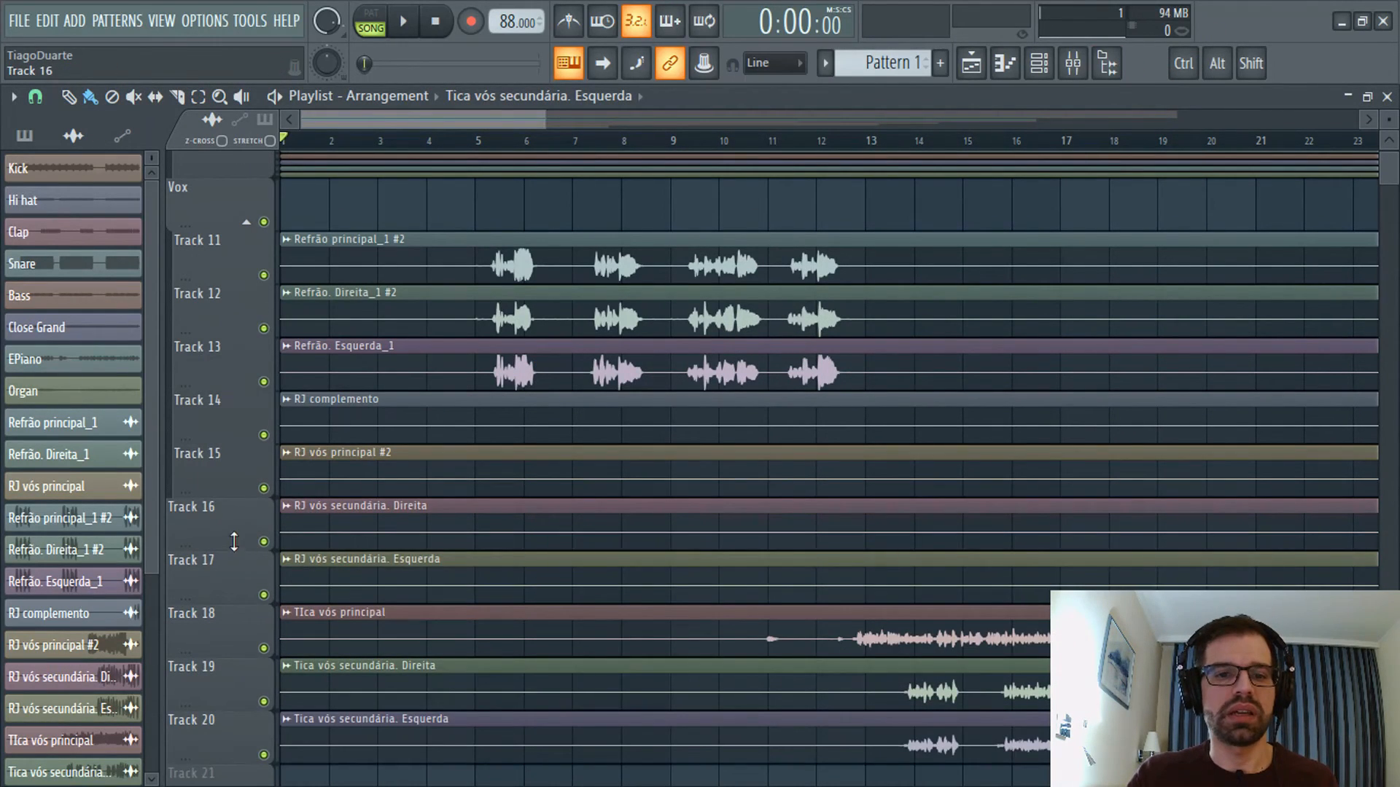
right_click(230, 646)
left_click(250, 478)
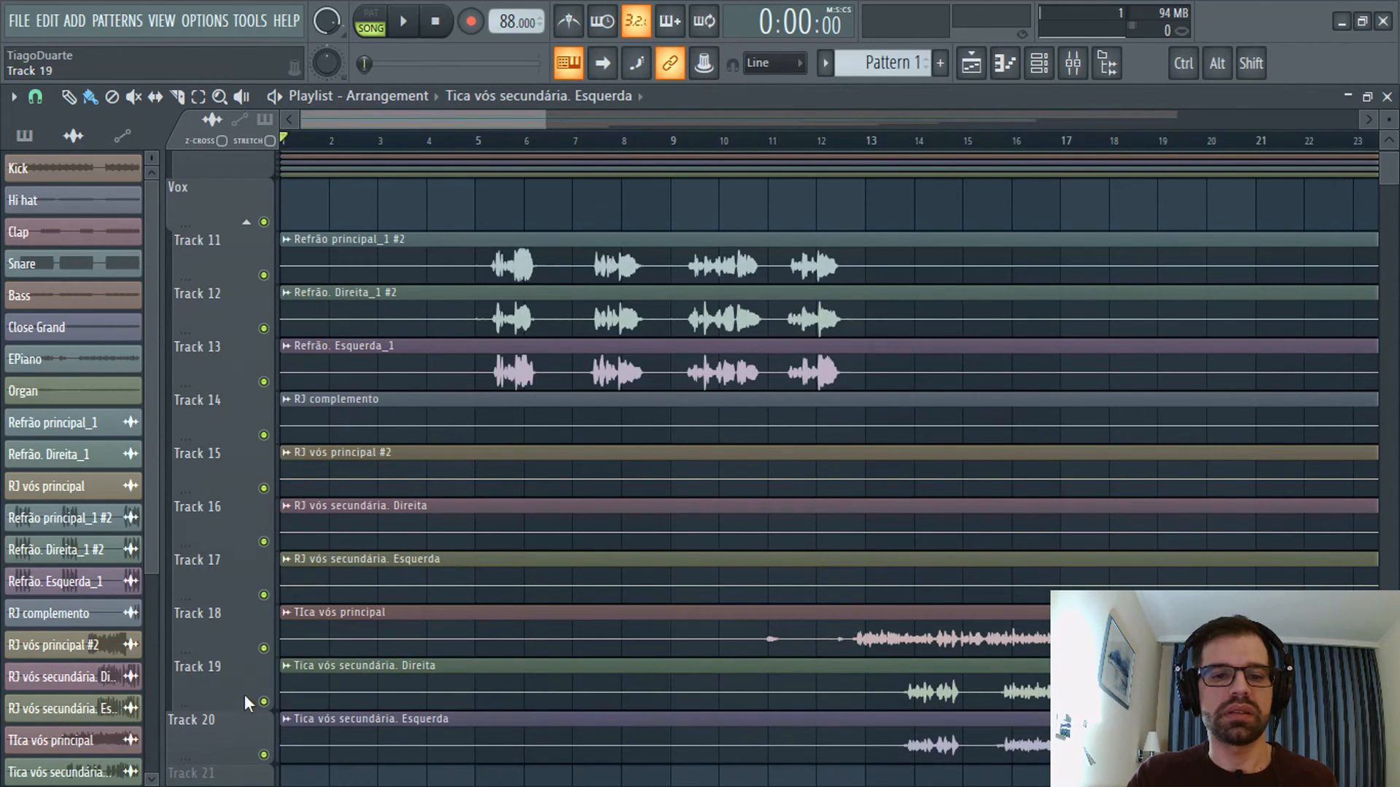
right_click(248, 756)
left_click(264, 465)
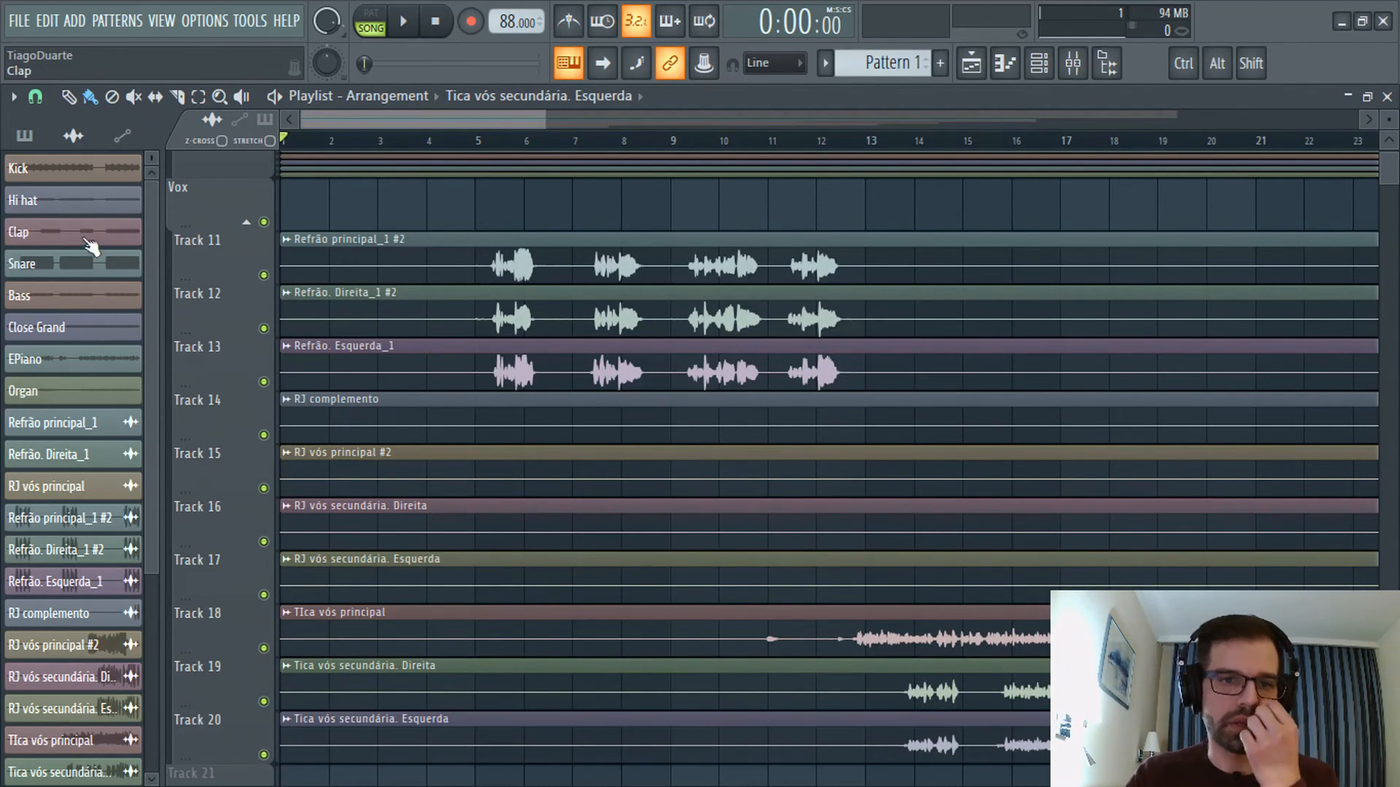
Reduce the height of the Vox header track with its group collapsed, and expand the group again.
left_click(247, 223)
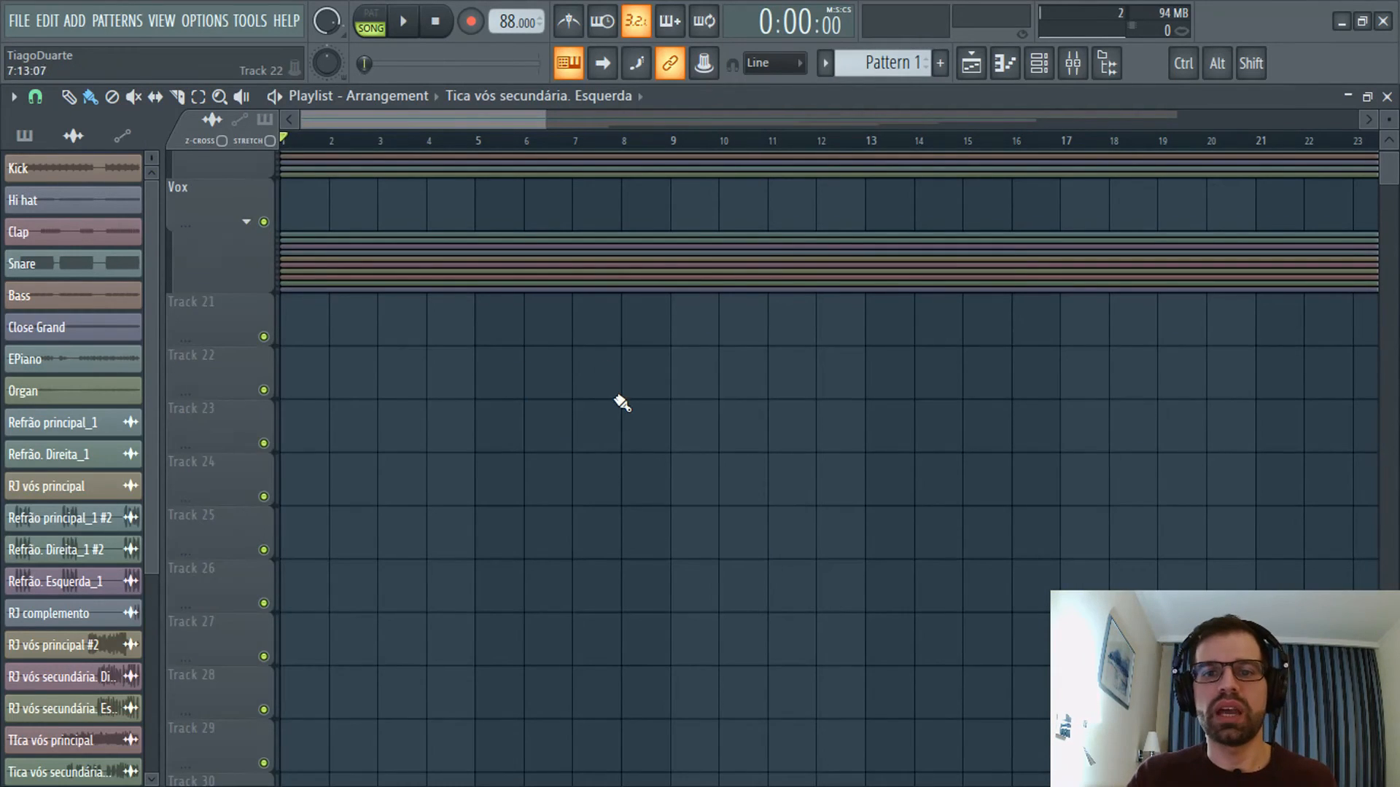
scroll(622, 403, "up", 1)
left_click_drag(222, 265, 218, 224)
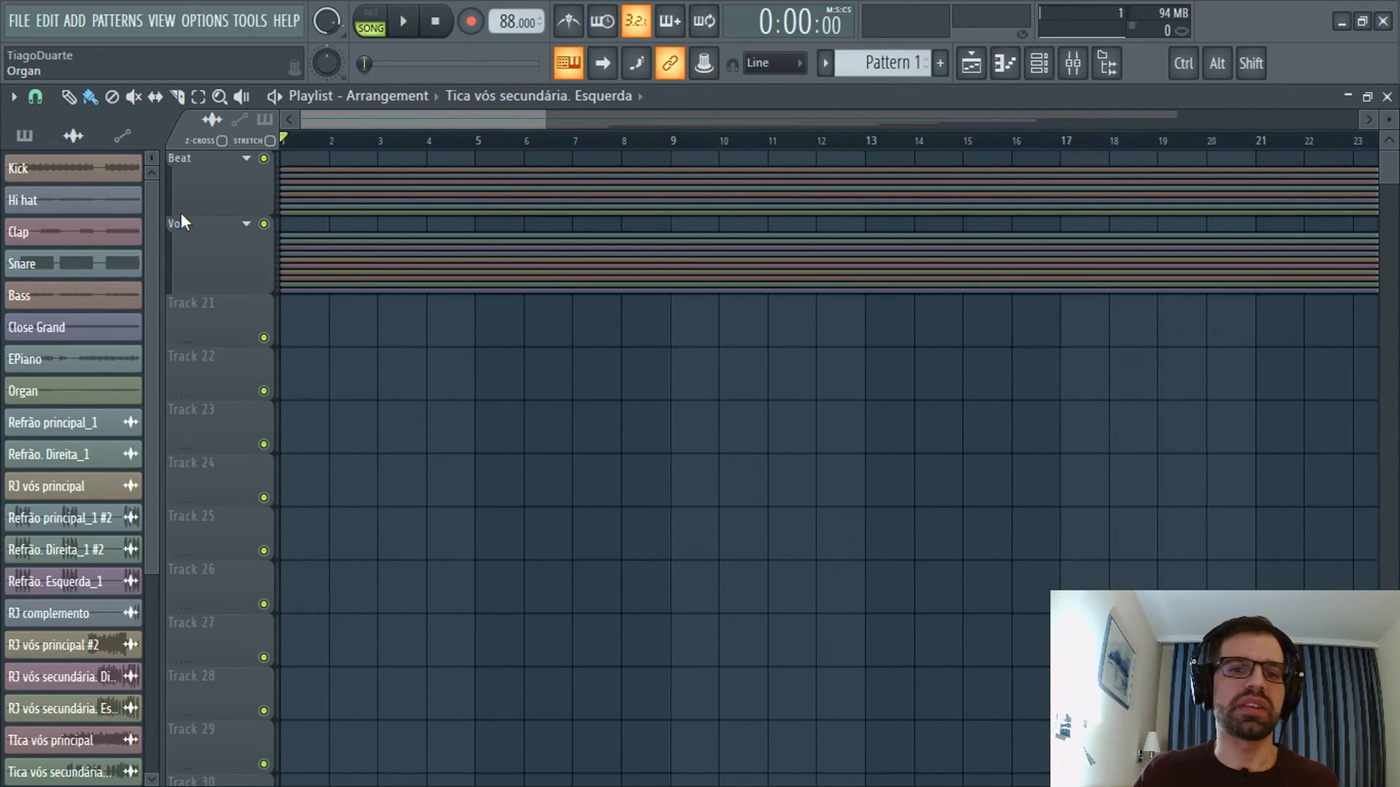
left_click(247, 223)
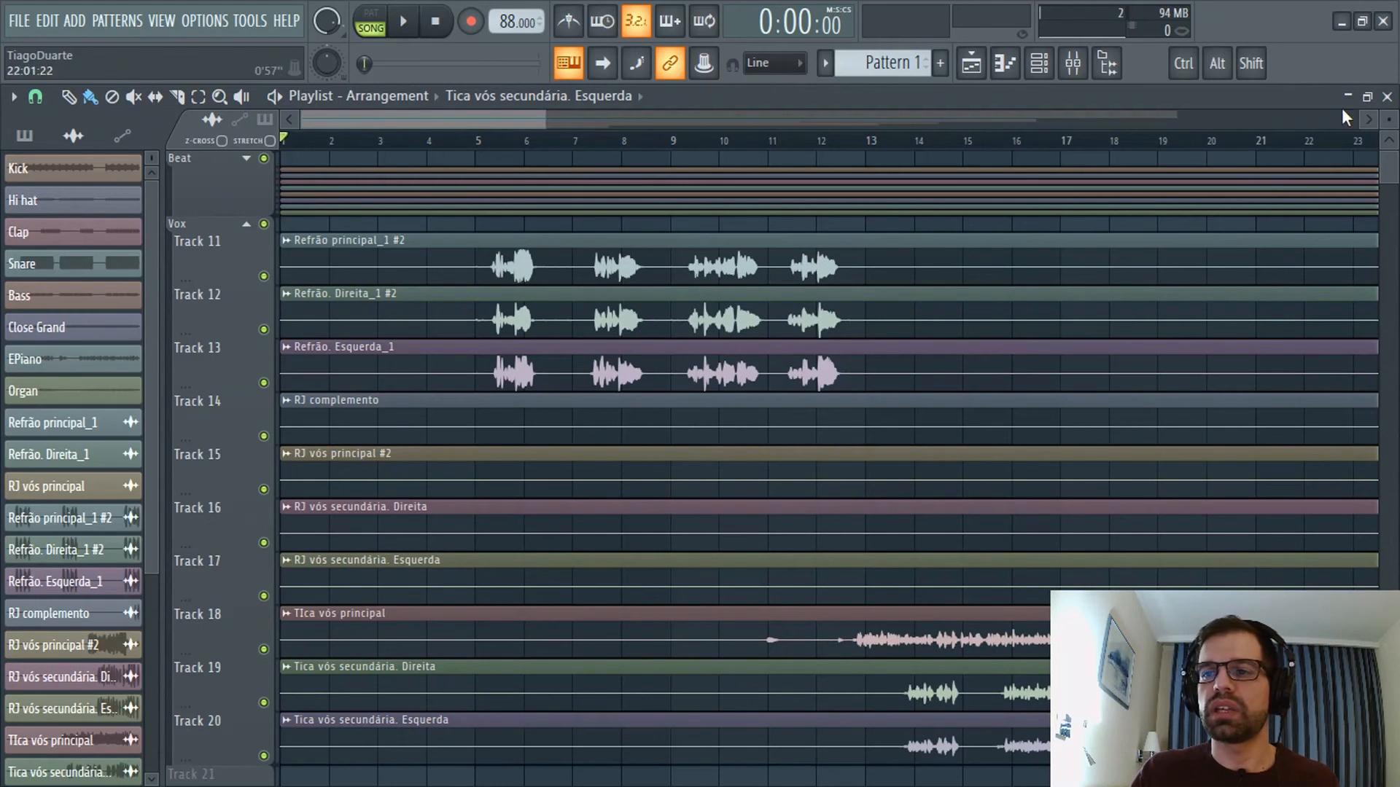
Select all the vocal audio channels in the channel rack, from Refrão principal_1 to Tica vós secundária. Esquerda, and bring up the mixer.
left_click(1387, 96)
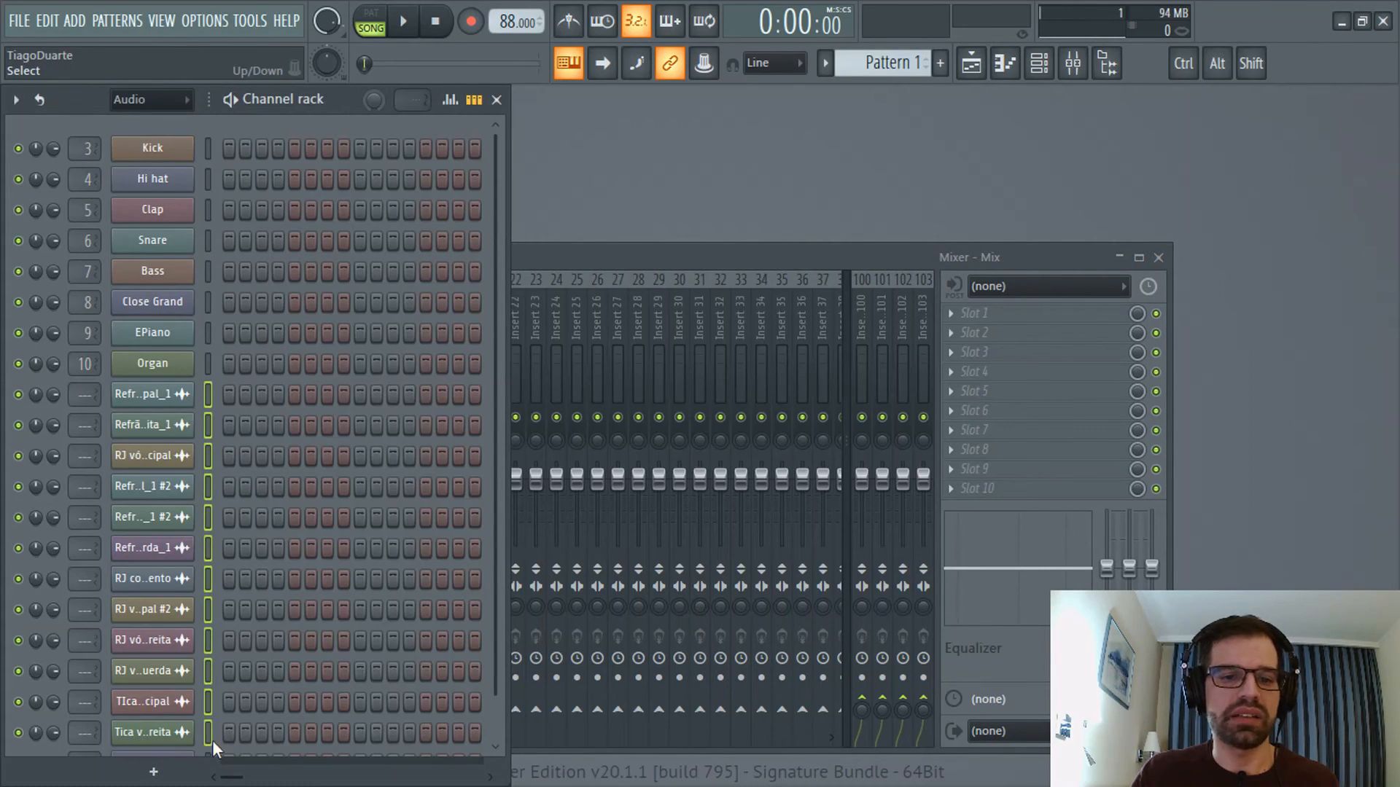
scroll(311, 649, "down", 1)
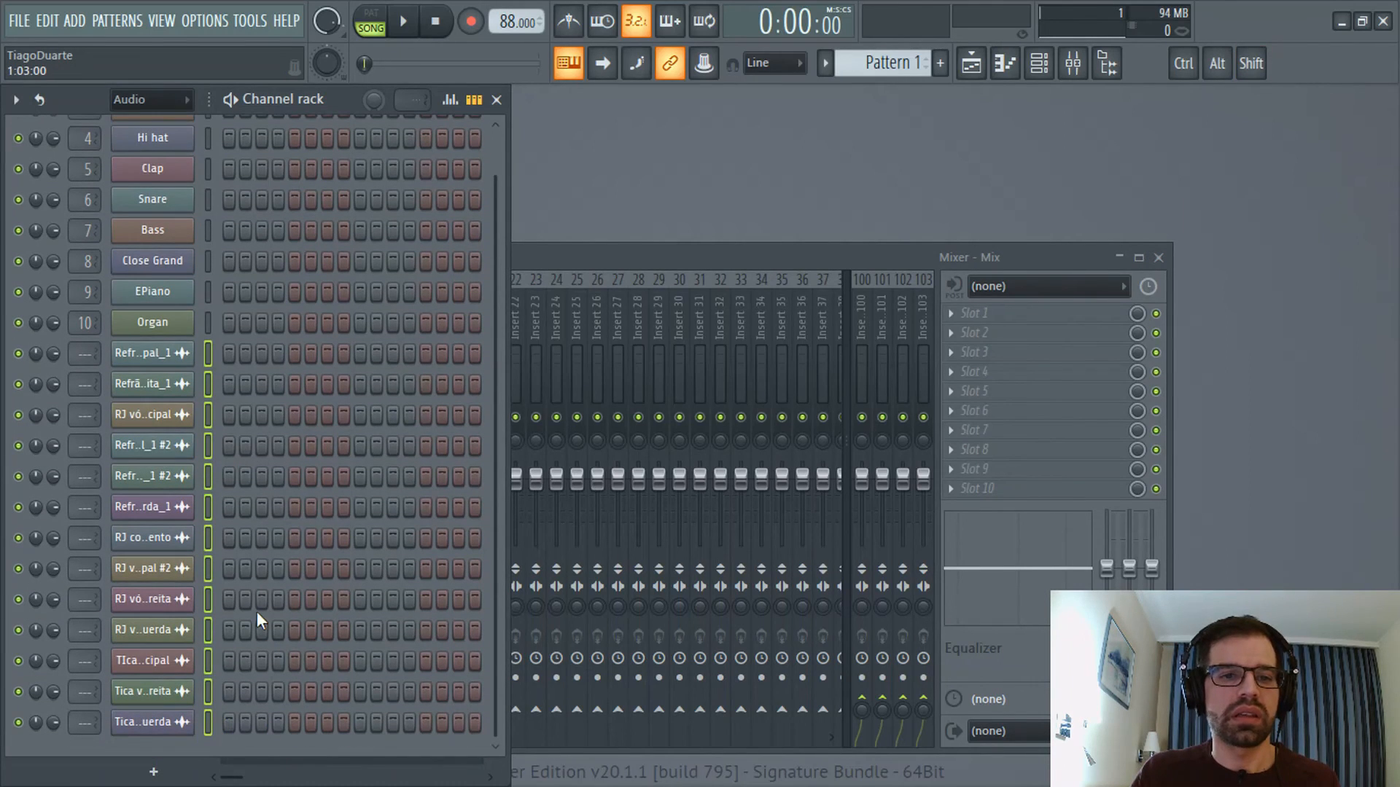
left_click(618, 268)
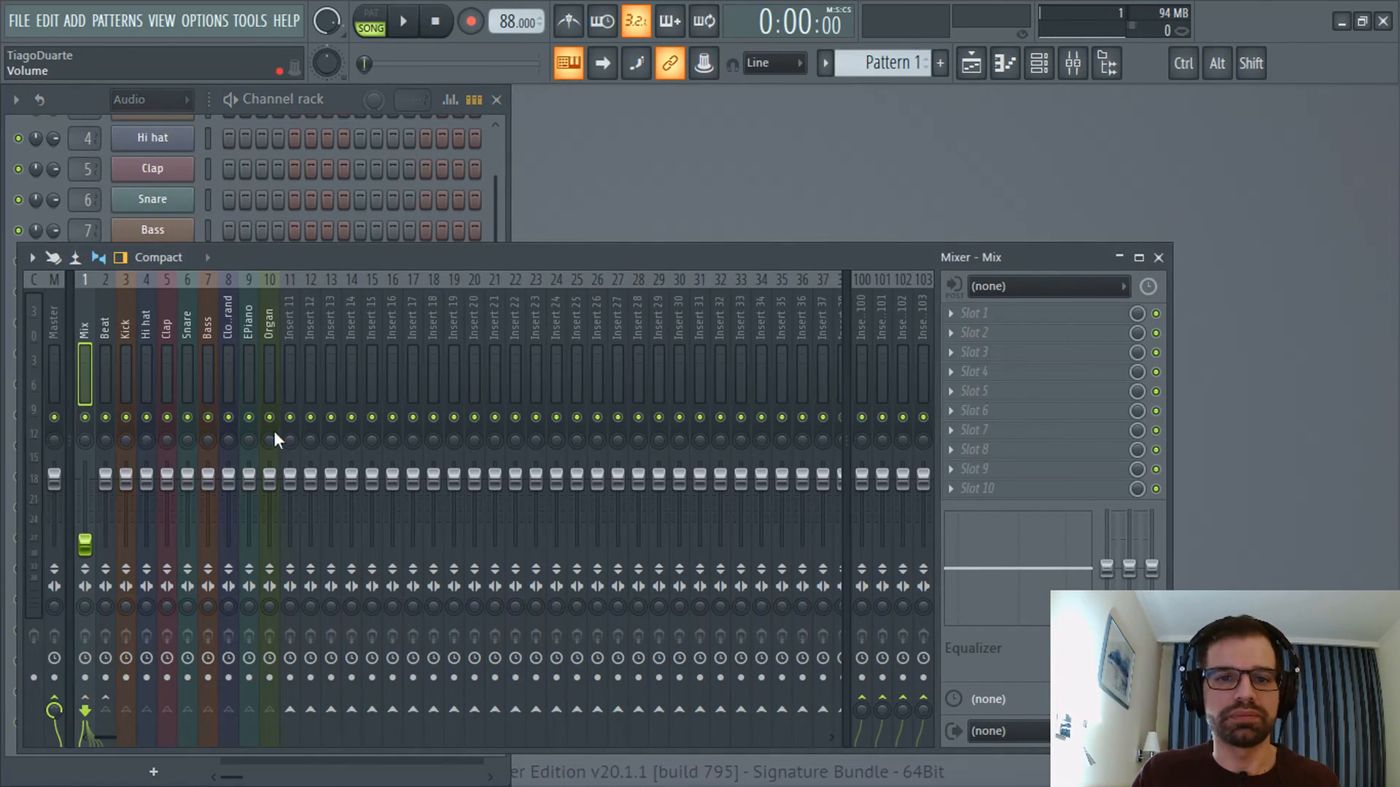
Add mixer separators before Insert 11 and before the Beat track, and name Insert 11 Vox.
left_click(300, 328)
right_click(287, 330)
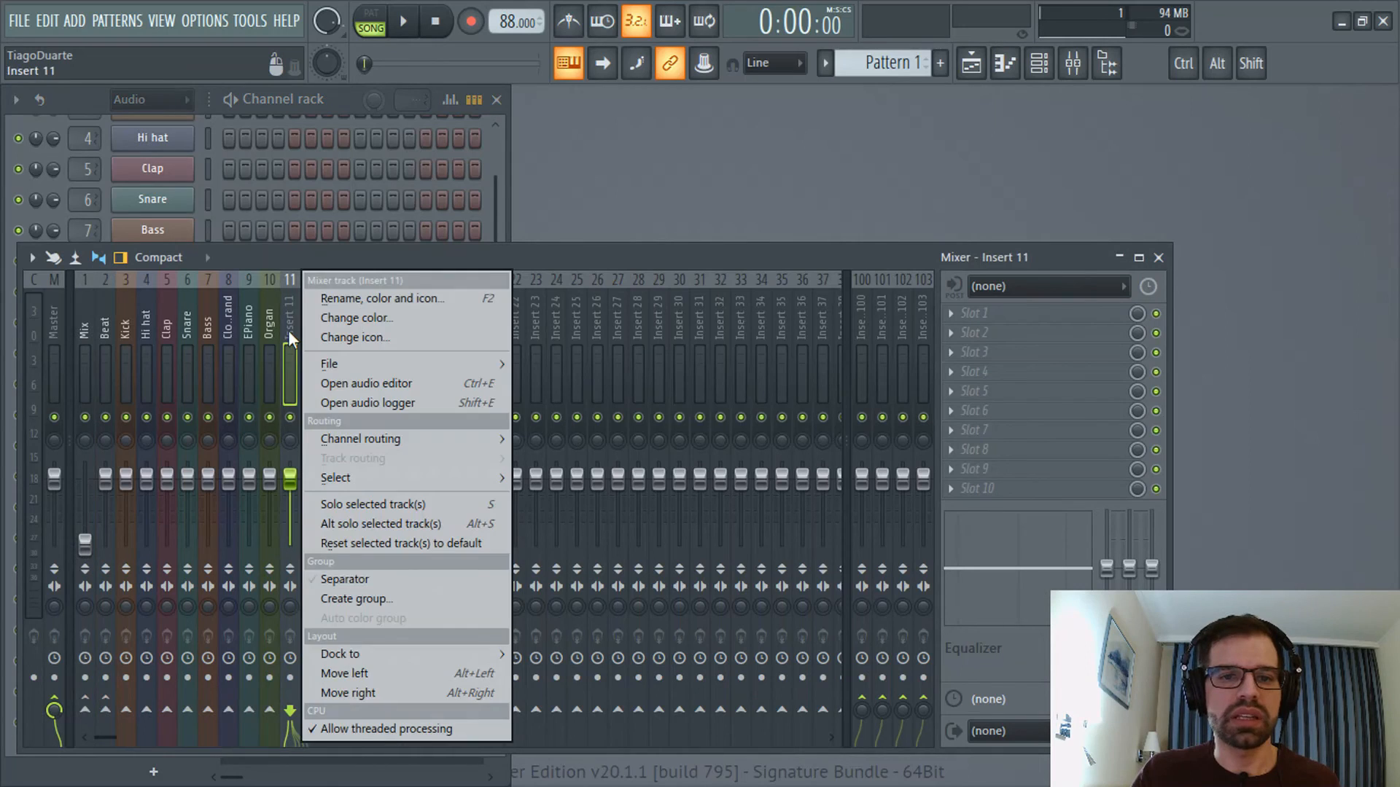
left_click(371, 576)
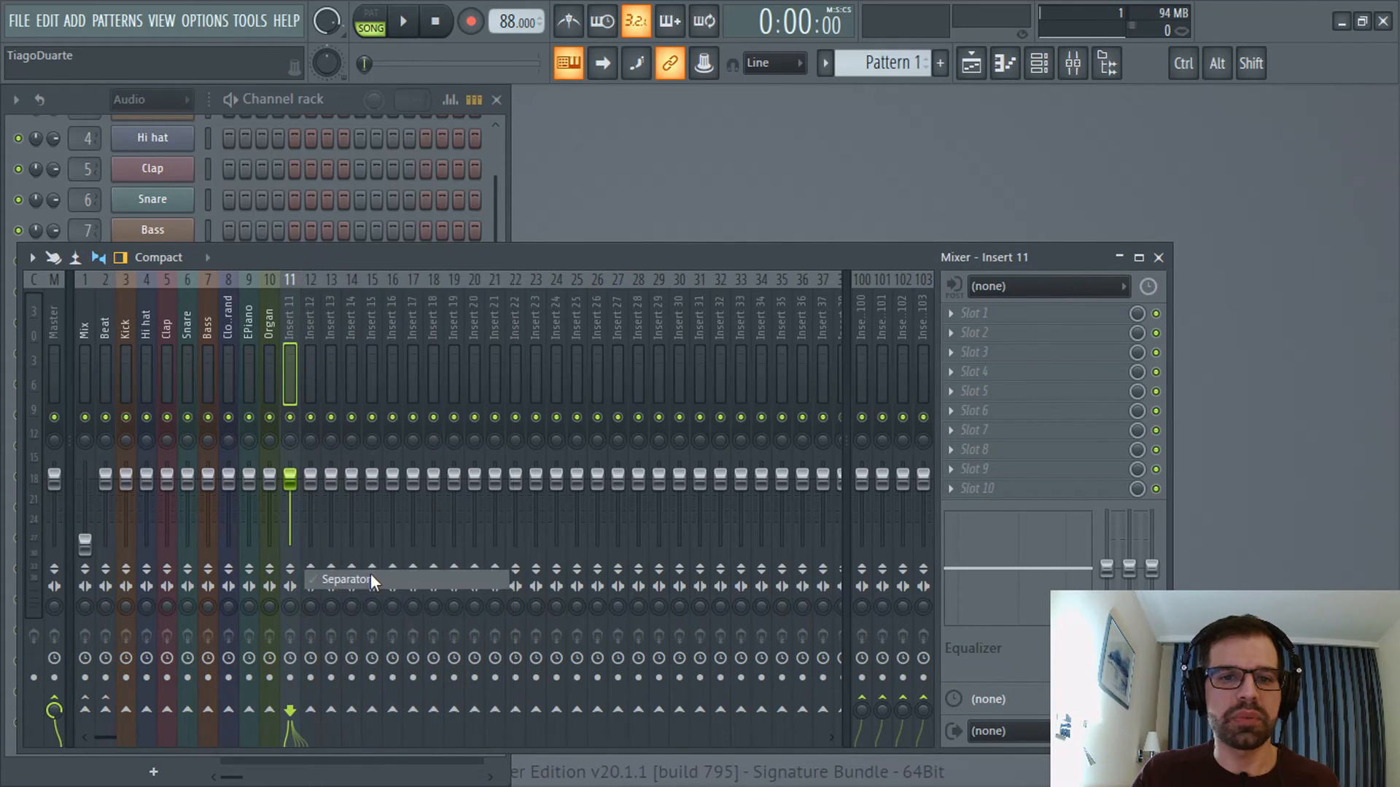
double_click(299, 321)
type("Vox")
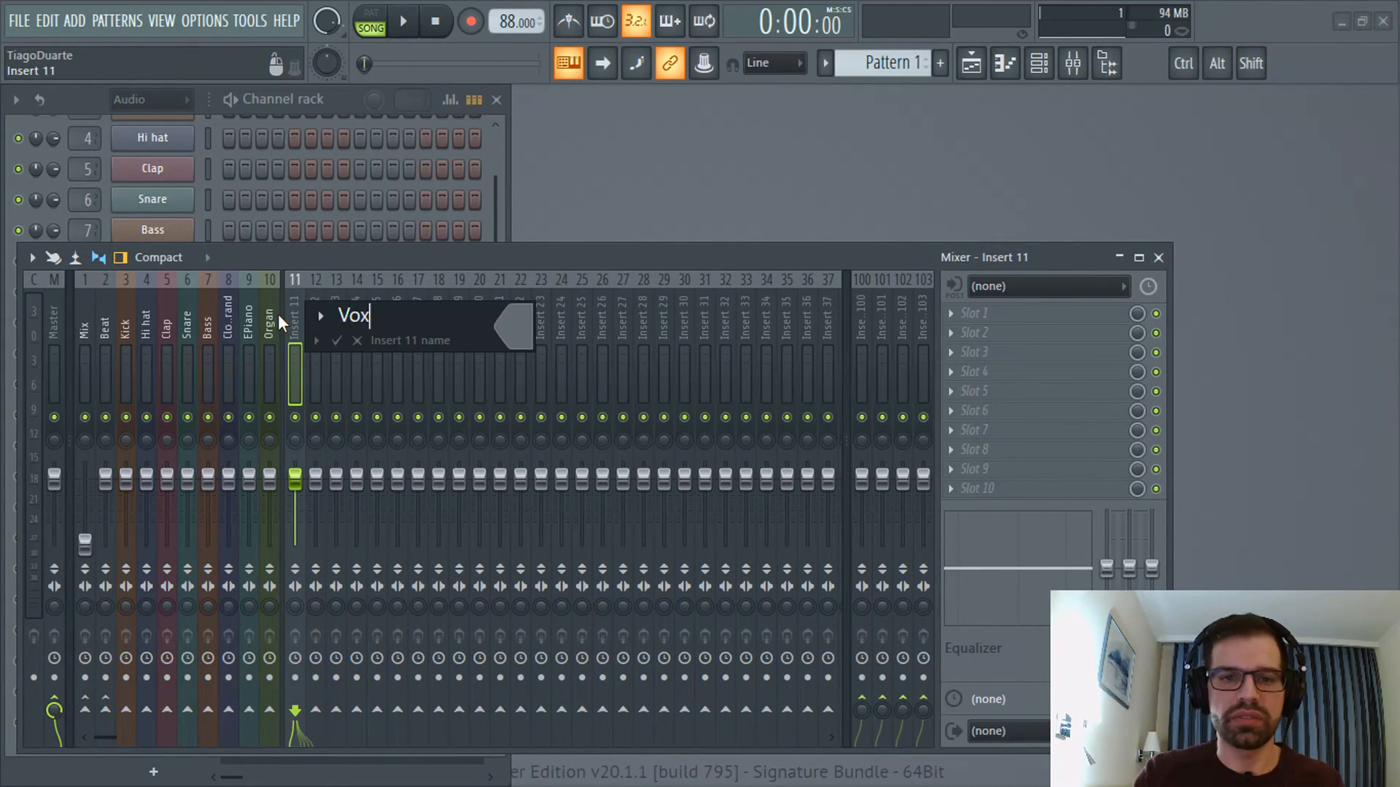
key("Return")
right_click(105, 325)
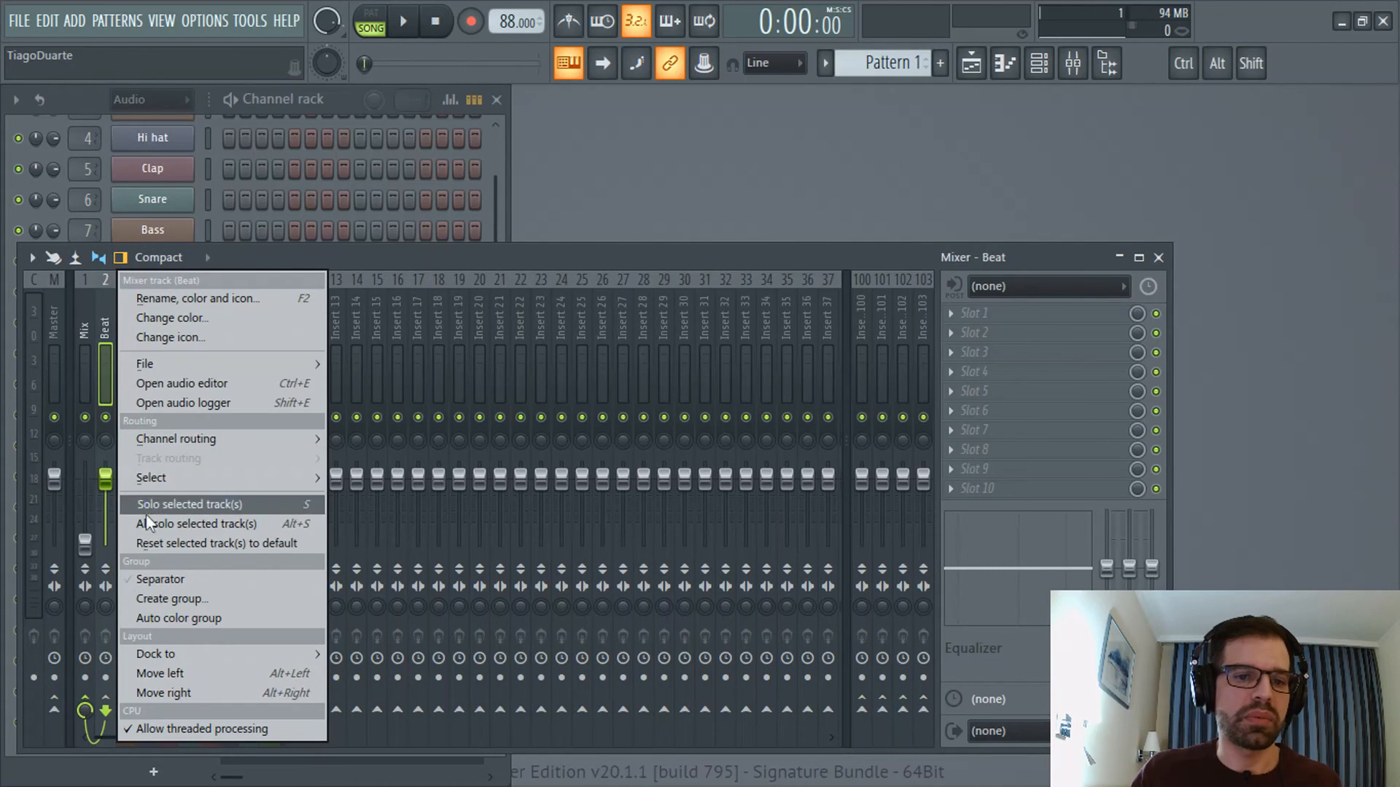
left_click(172, 579)
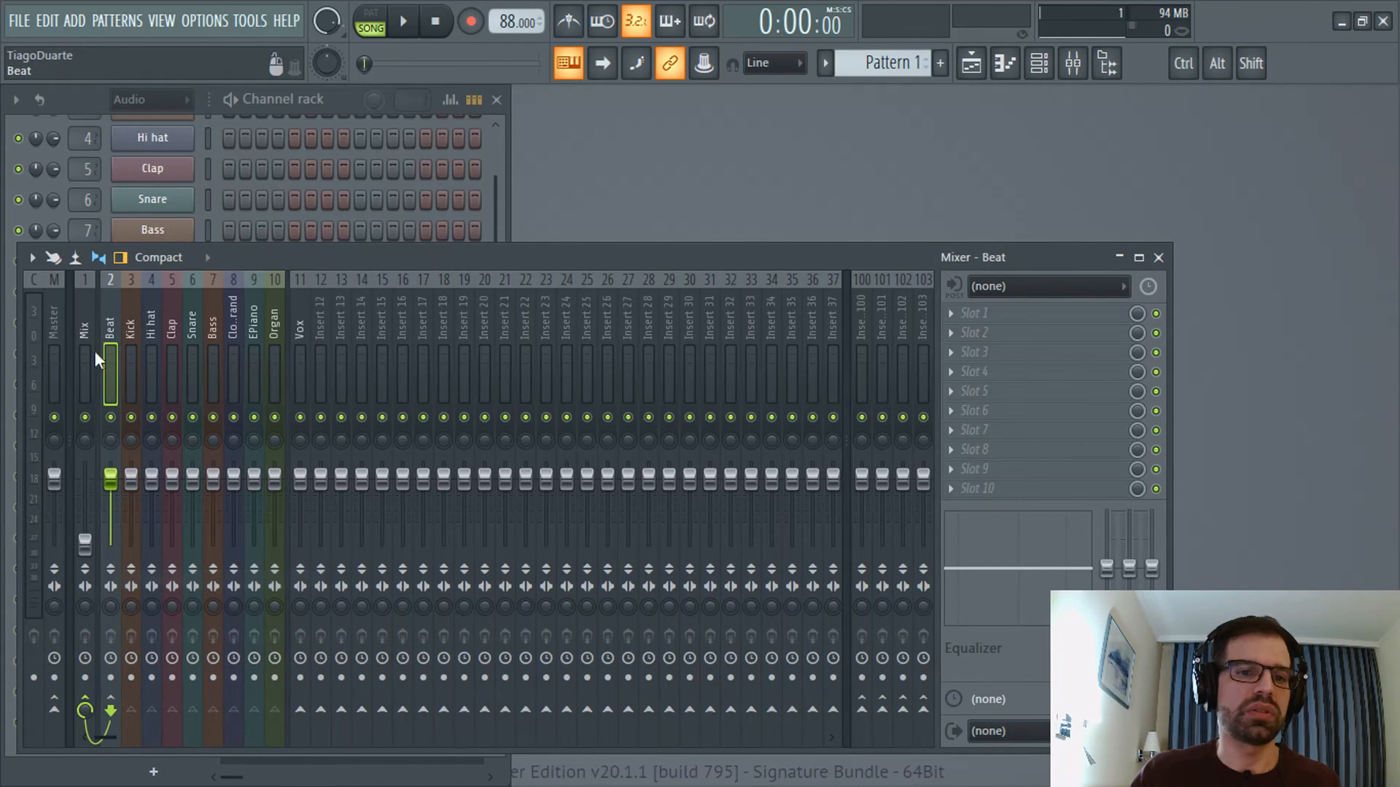
Link the selected vocal channels to mixer tracks 12 to 24 and route those tracks only to Vox.
left_click(320, 337)
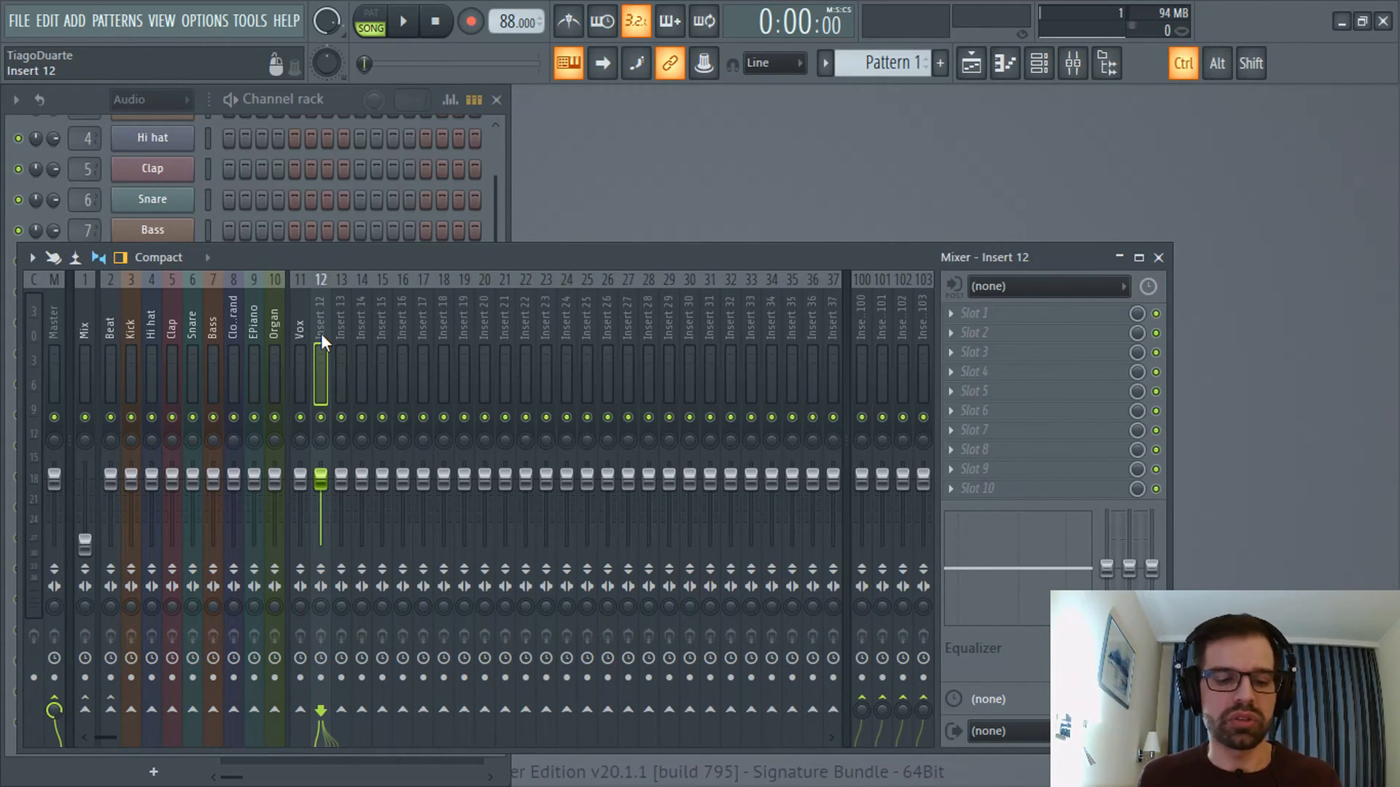
key("ctrl+shift+l")
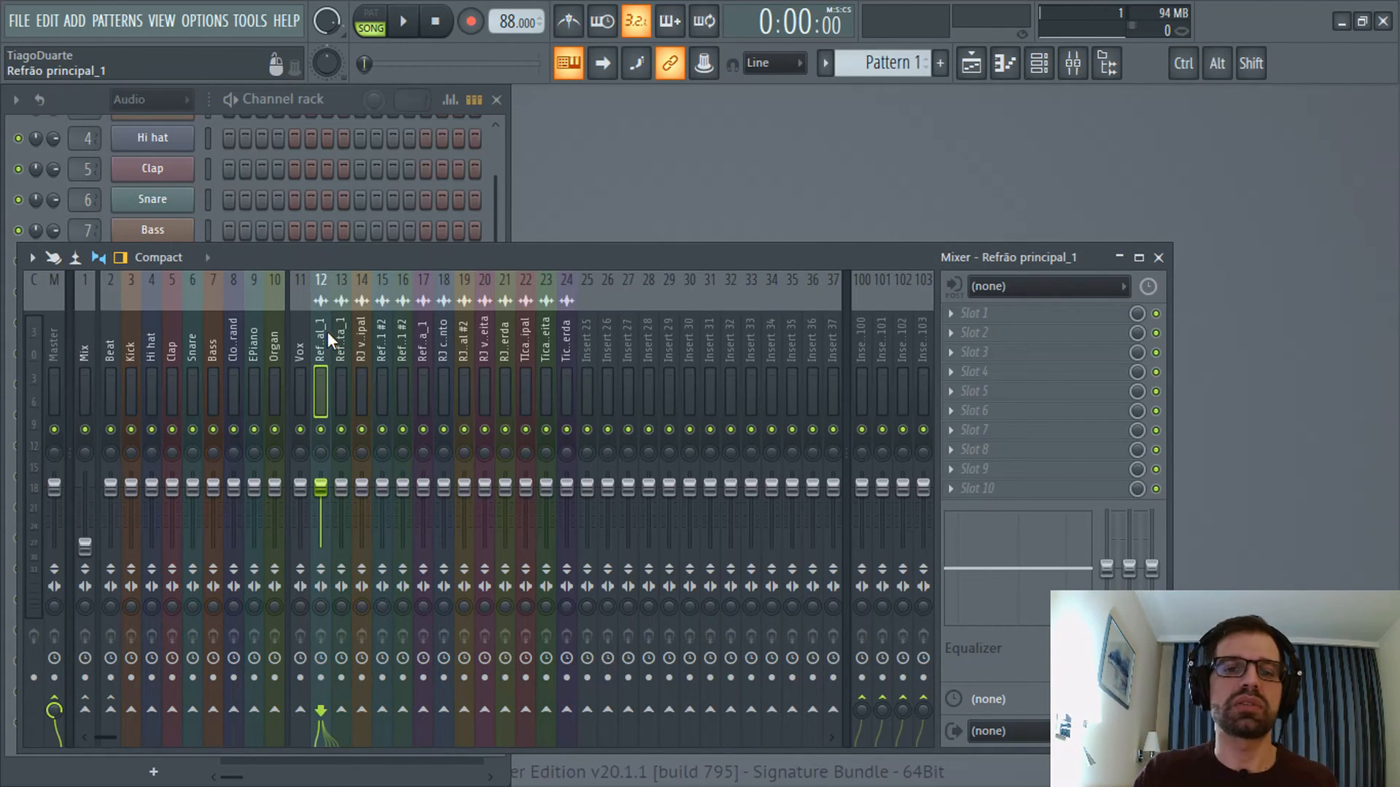
left_click_drag(318, 333, 560, 334)
right_click(300, 708)
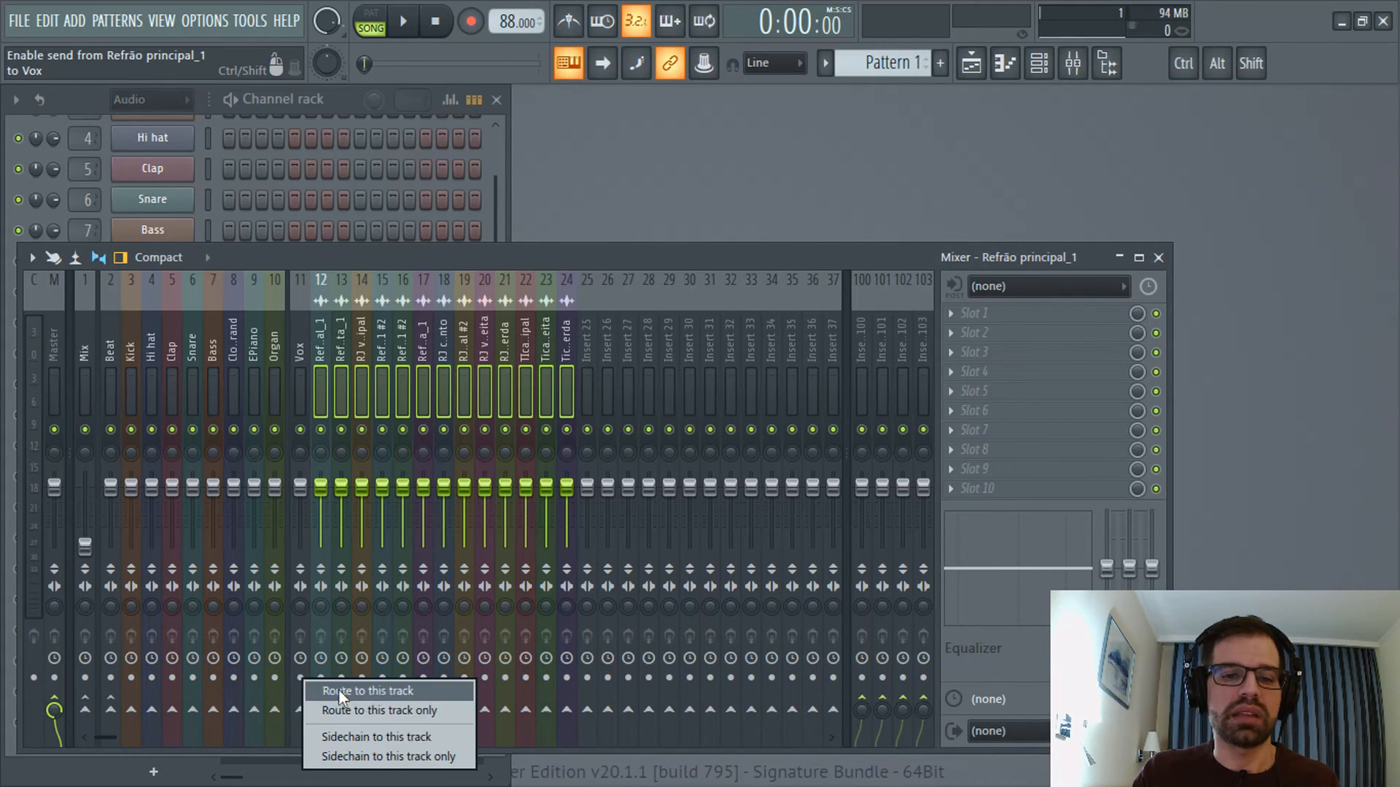
left_click(365, 711)
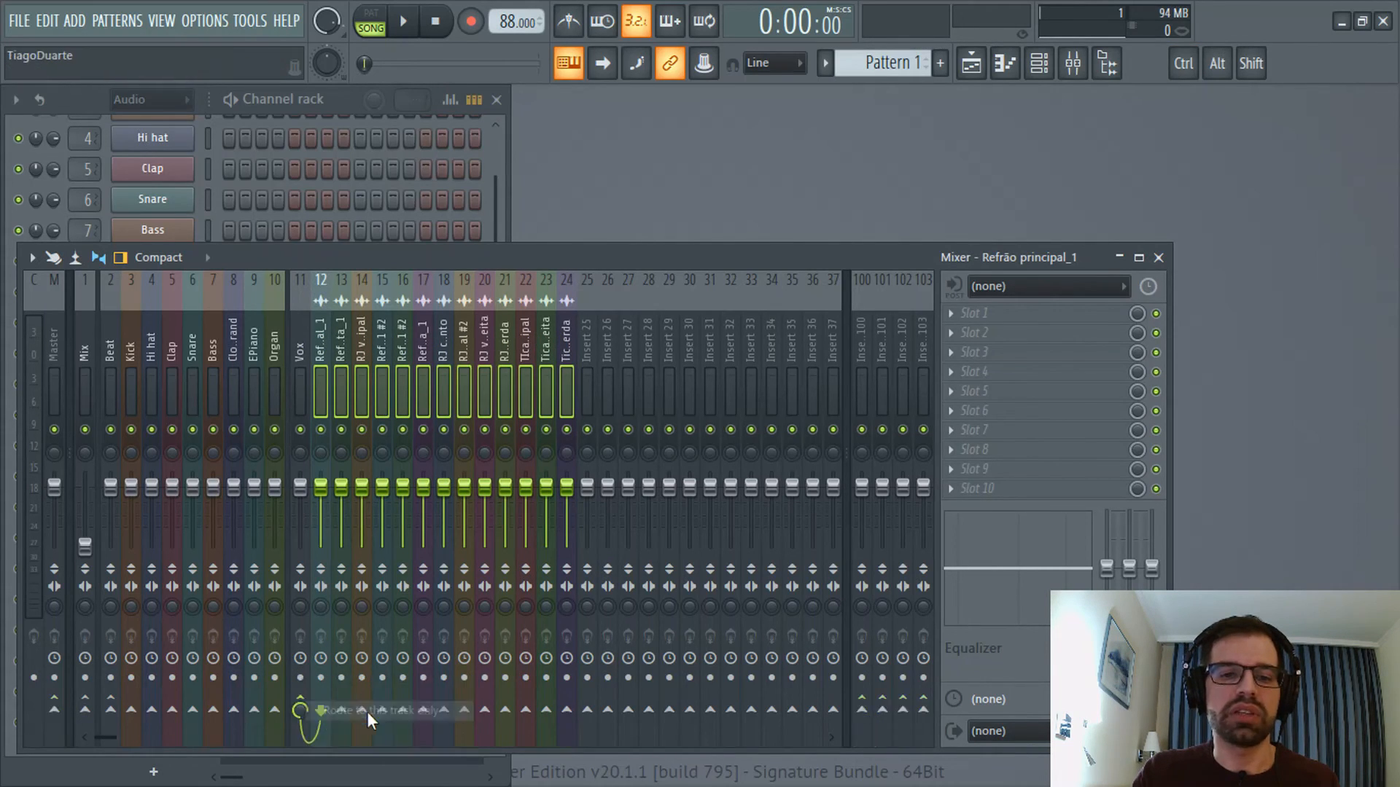
Route the Vox mixer track only to the Mix track.
left_click(298, 335)
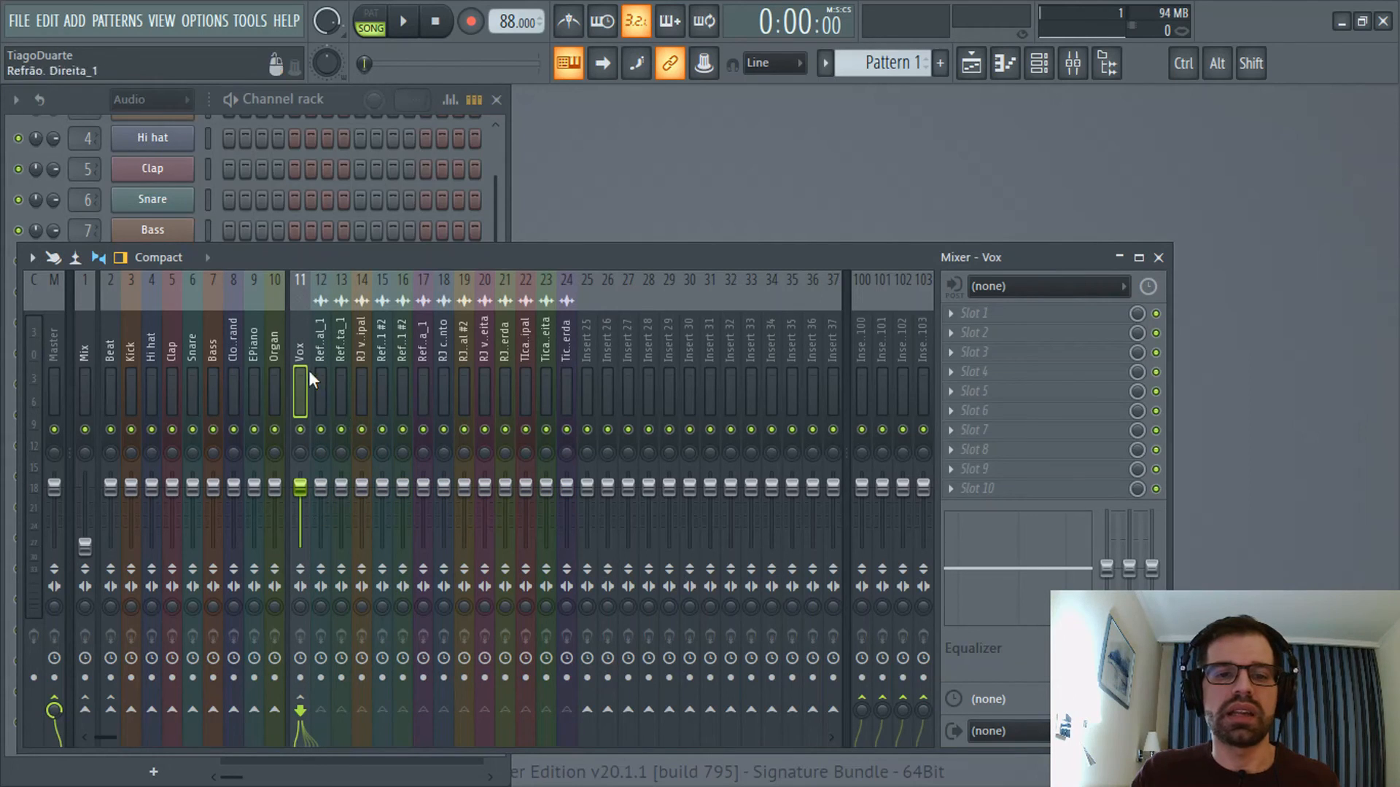
right_click(87, 710)
left_click(137, 708)
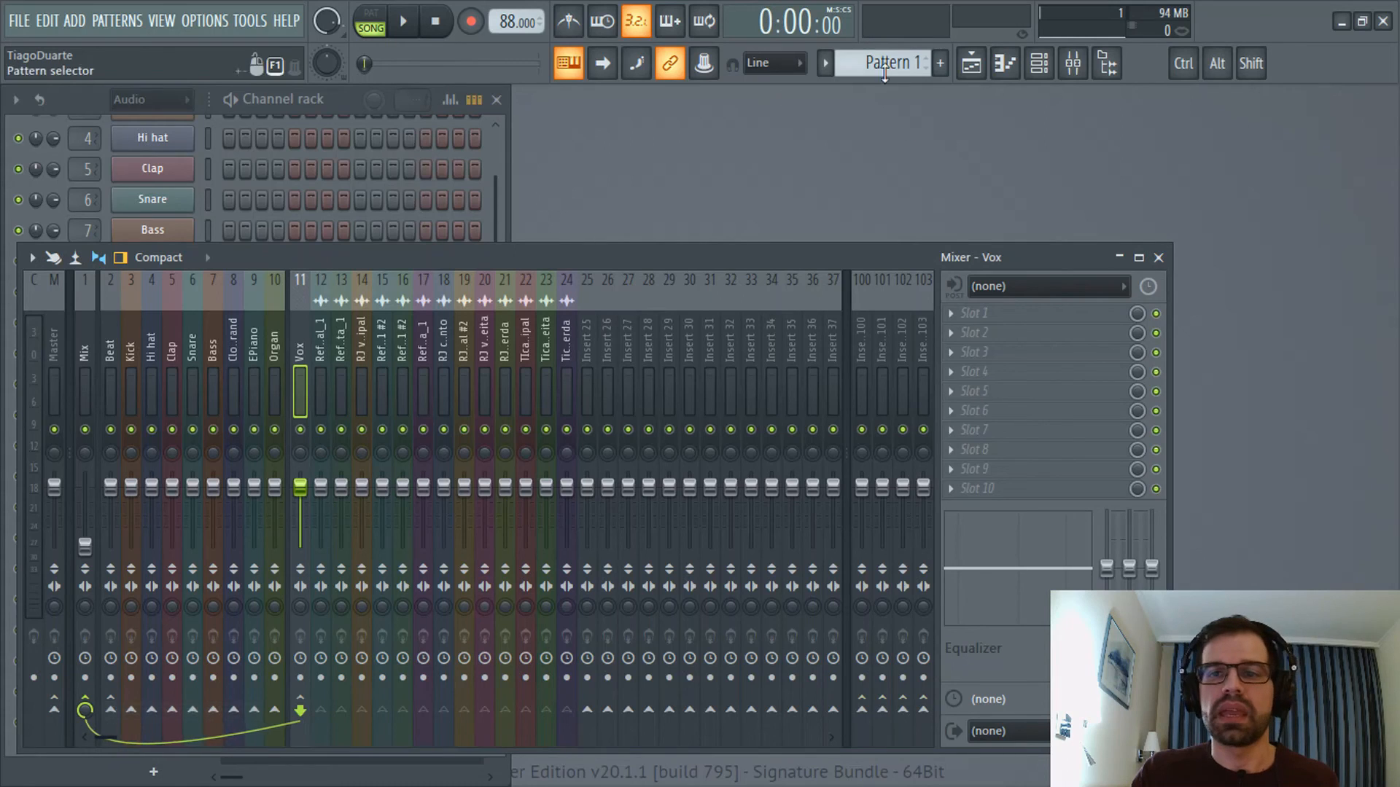
Play the song from just before bar 17 and check the Beat and Vox levels in the mixer.
left_click(971, 64)
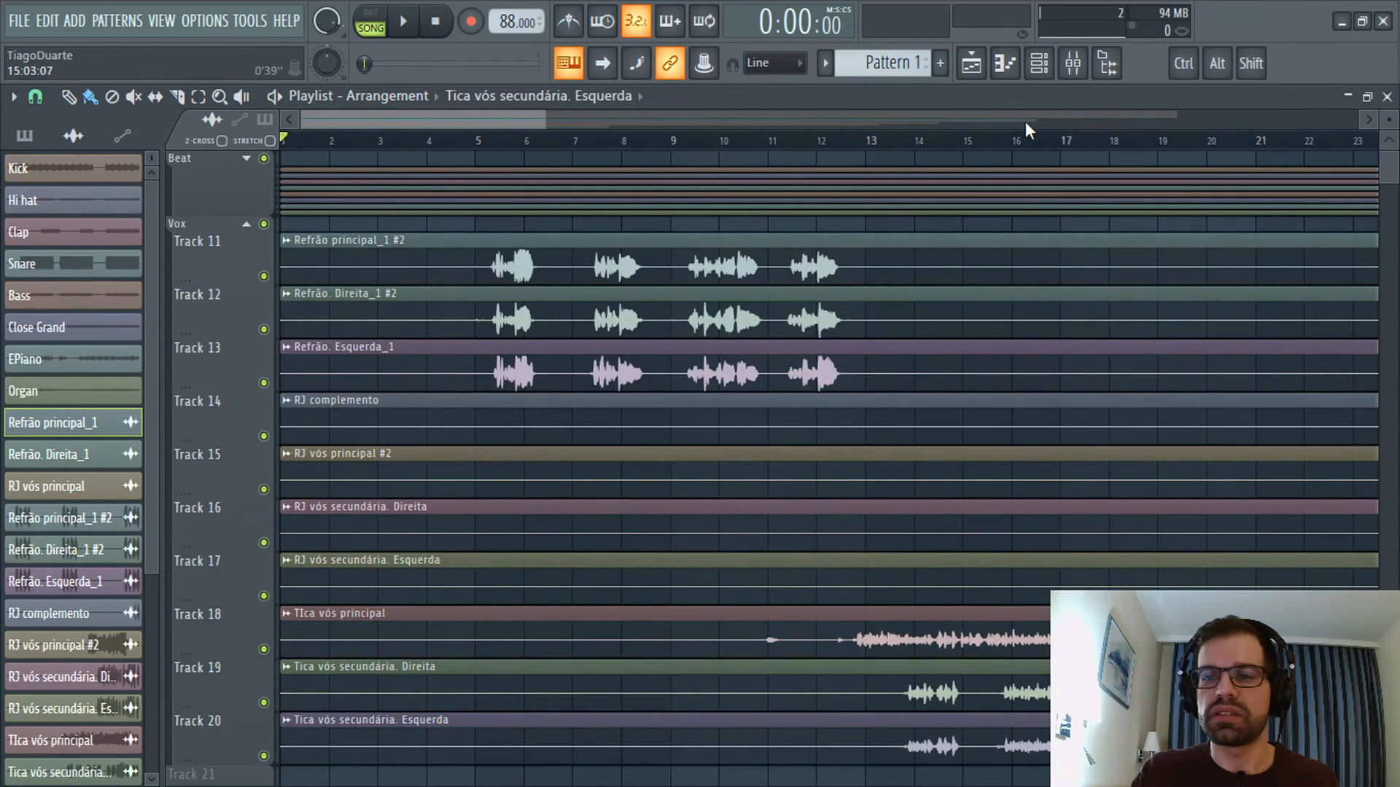
left_click(1046, 143)
left_click(1387, 97)
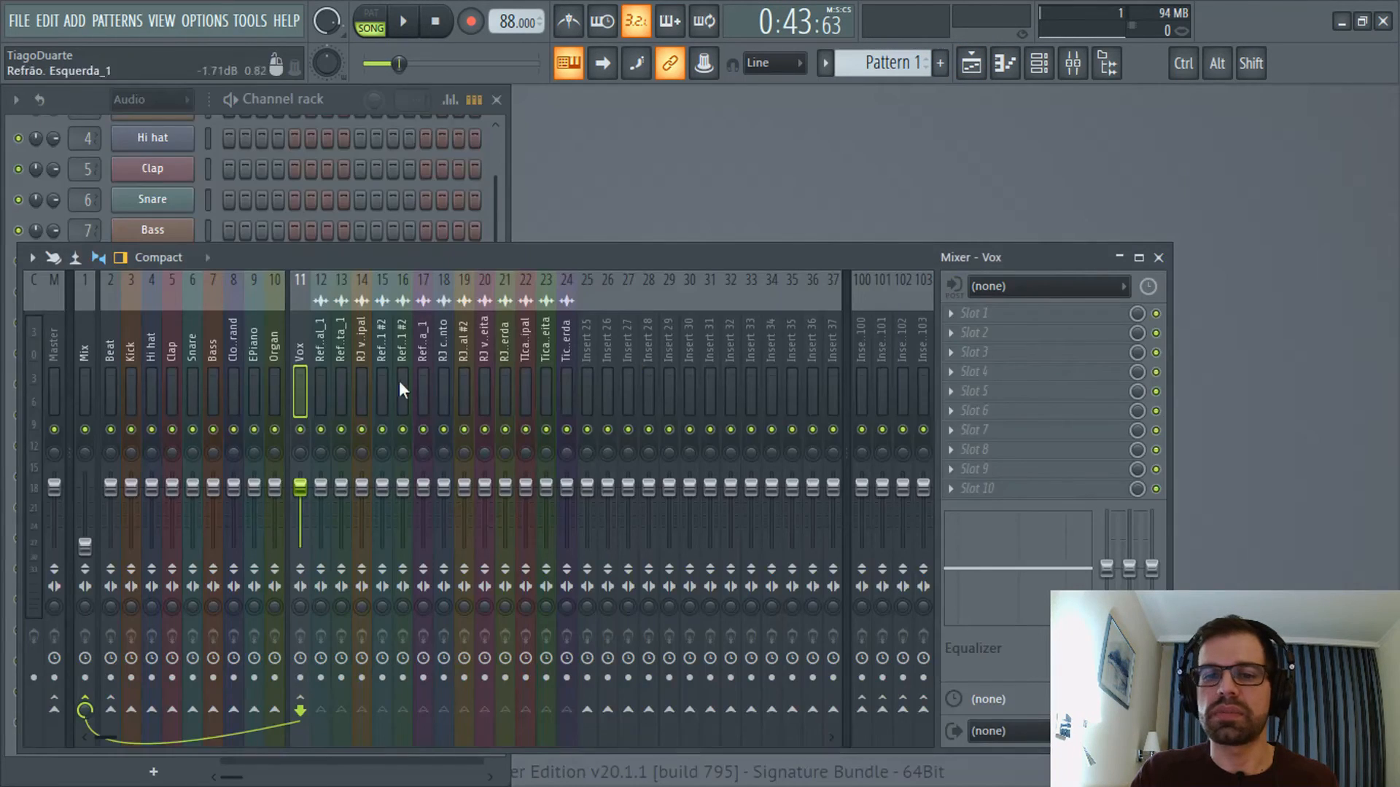
key("space")
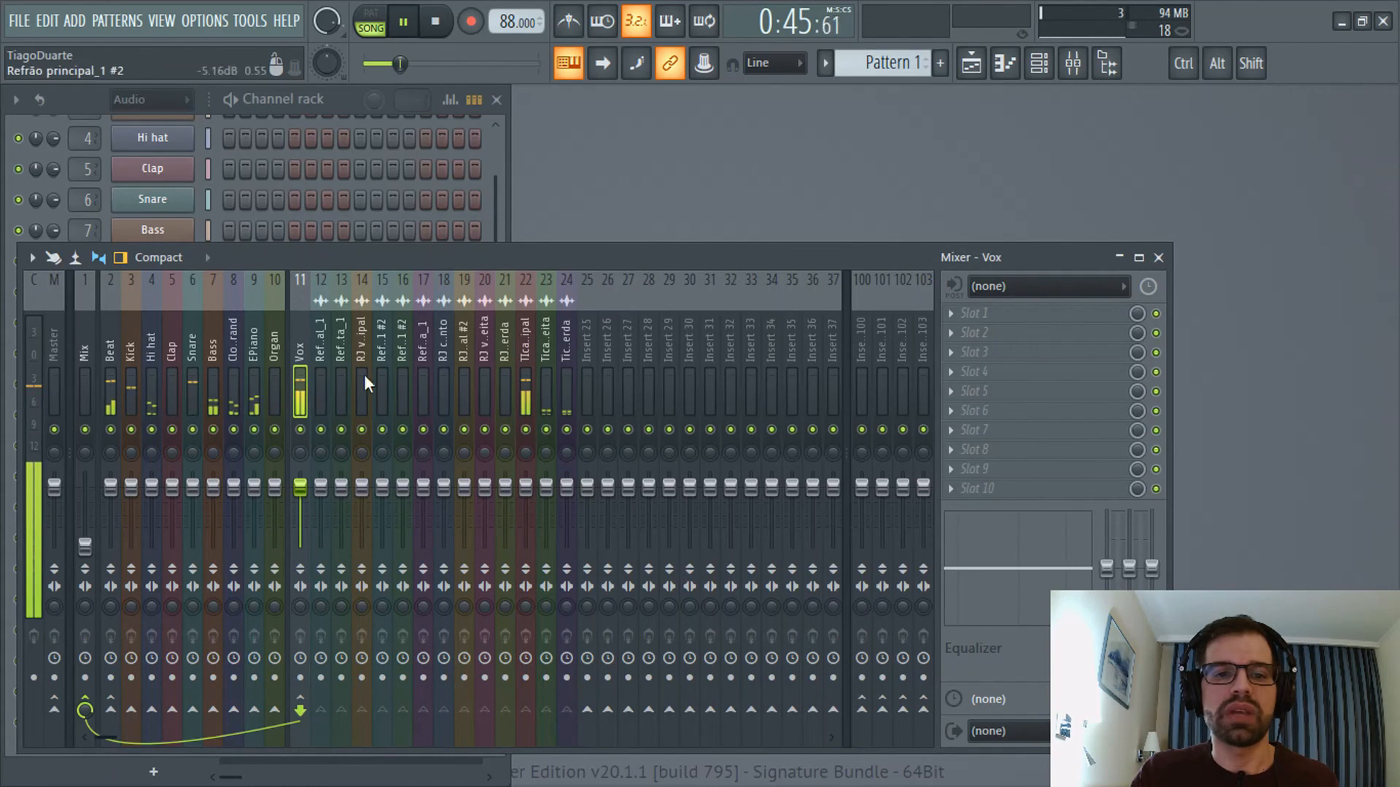
left_click(108, 344)
left_click(302, 343)
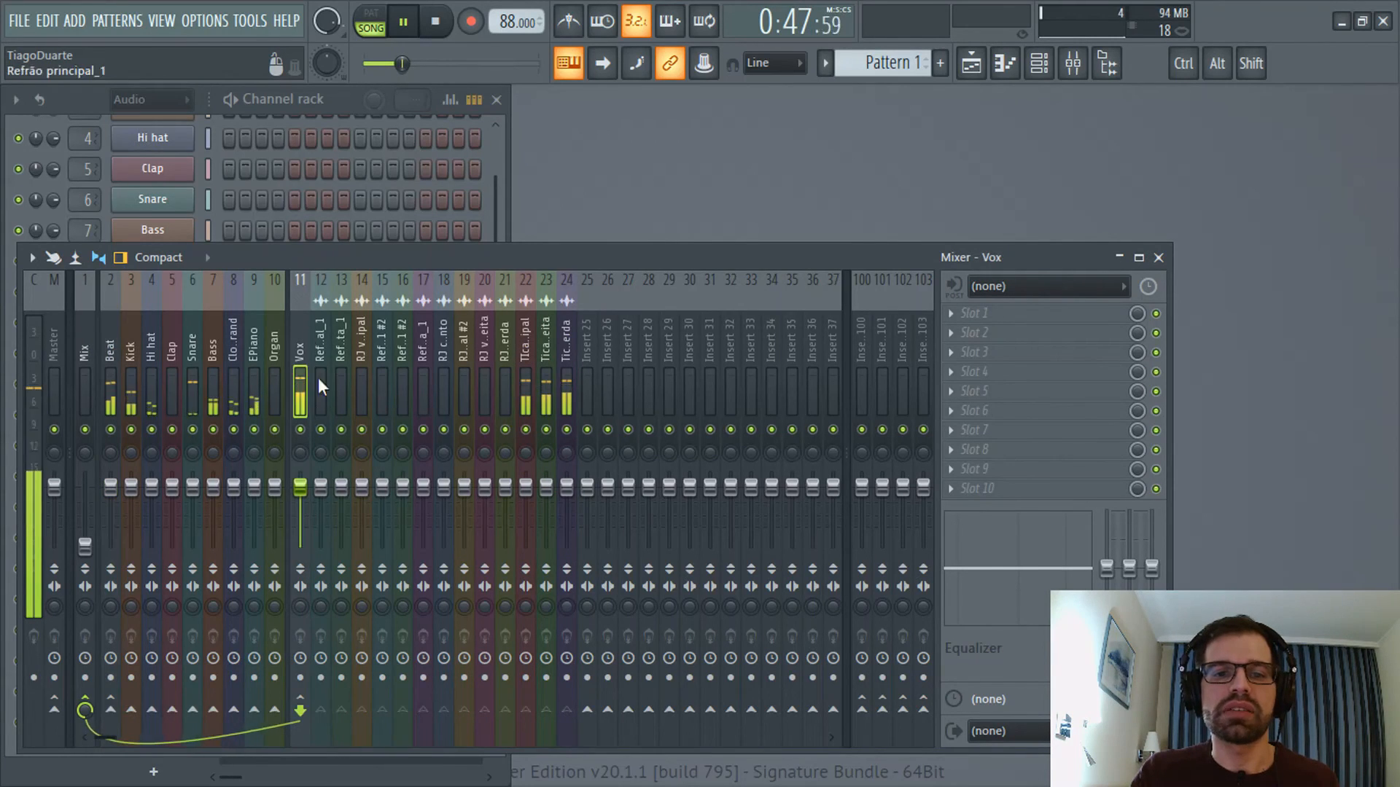
Pan Tica vós secundária. Direita to the right and Esquerda to the left, and lower both tracks' volume together.
left_click(545, 369)
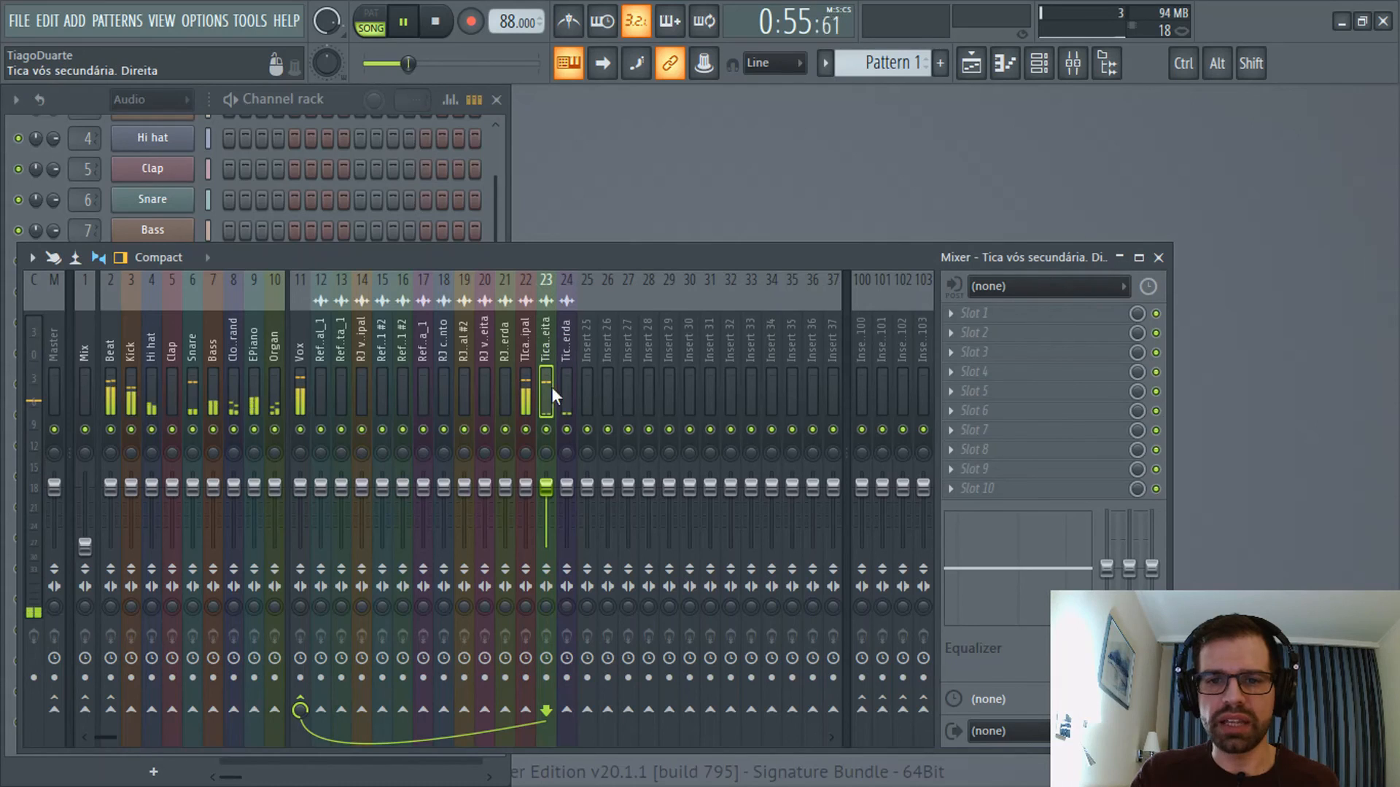
left_click(566, 371)
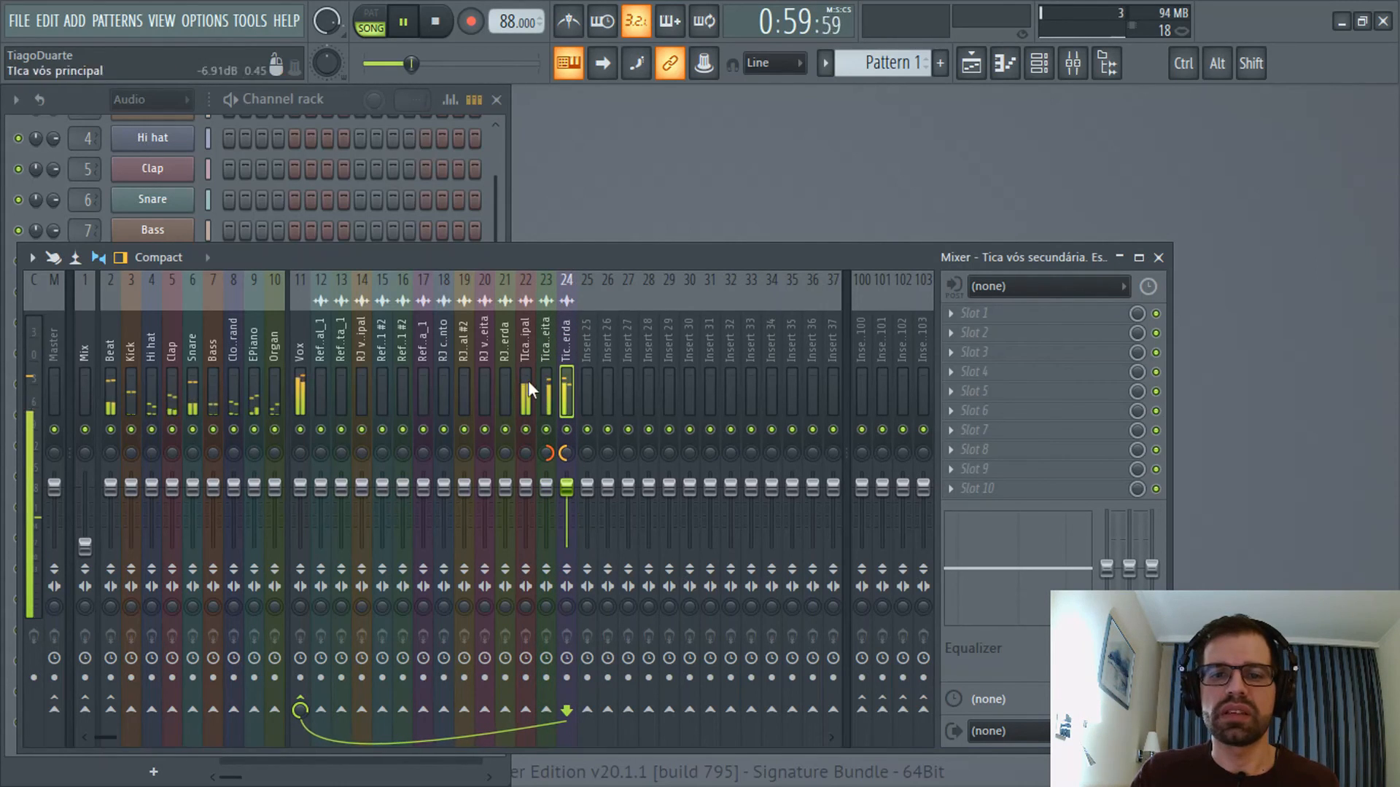
left_click(549, 339, "ctrl")
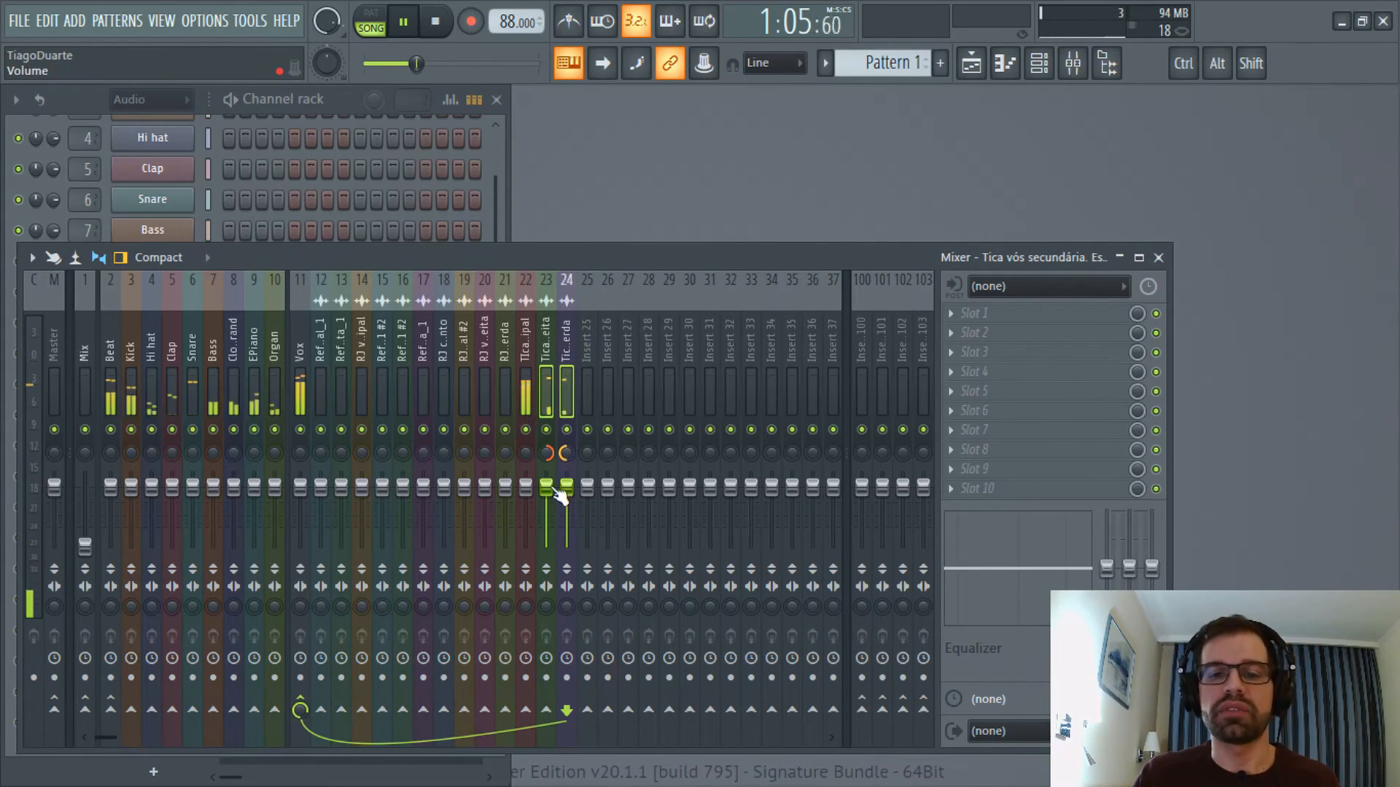
left_click_drag(545, 487, 545, 517)
left_click(594, 353)
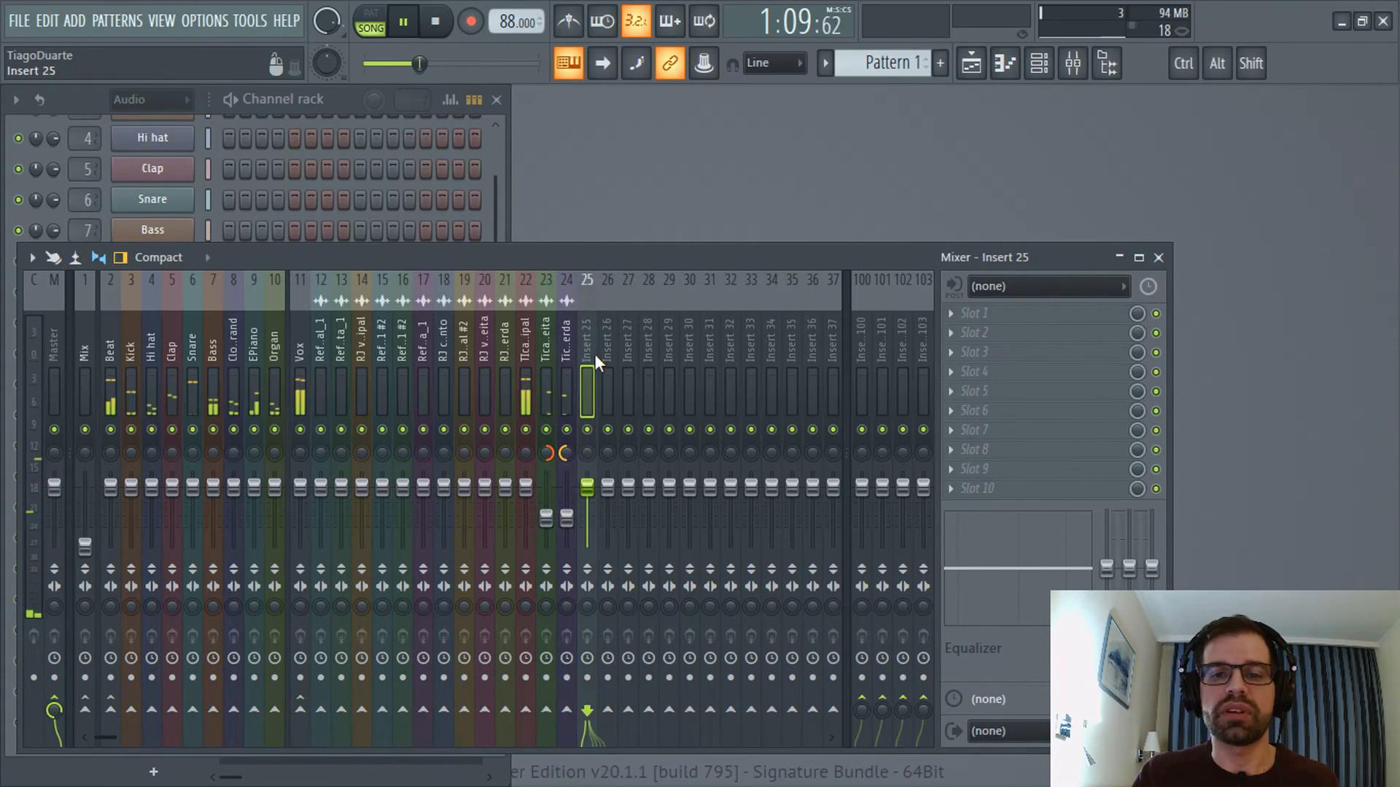
Stop playback and bring the playlist back up.
left_click(548, 354)
key("space")
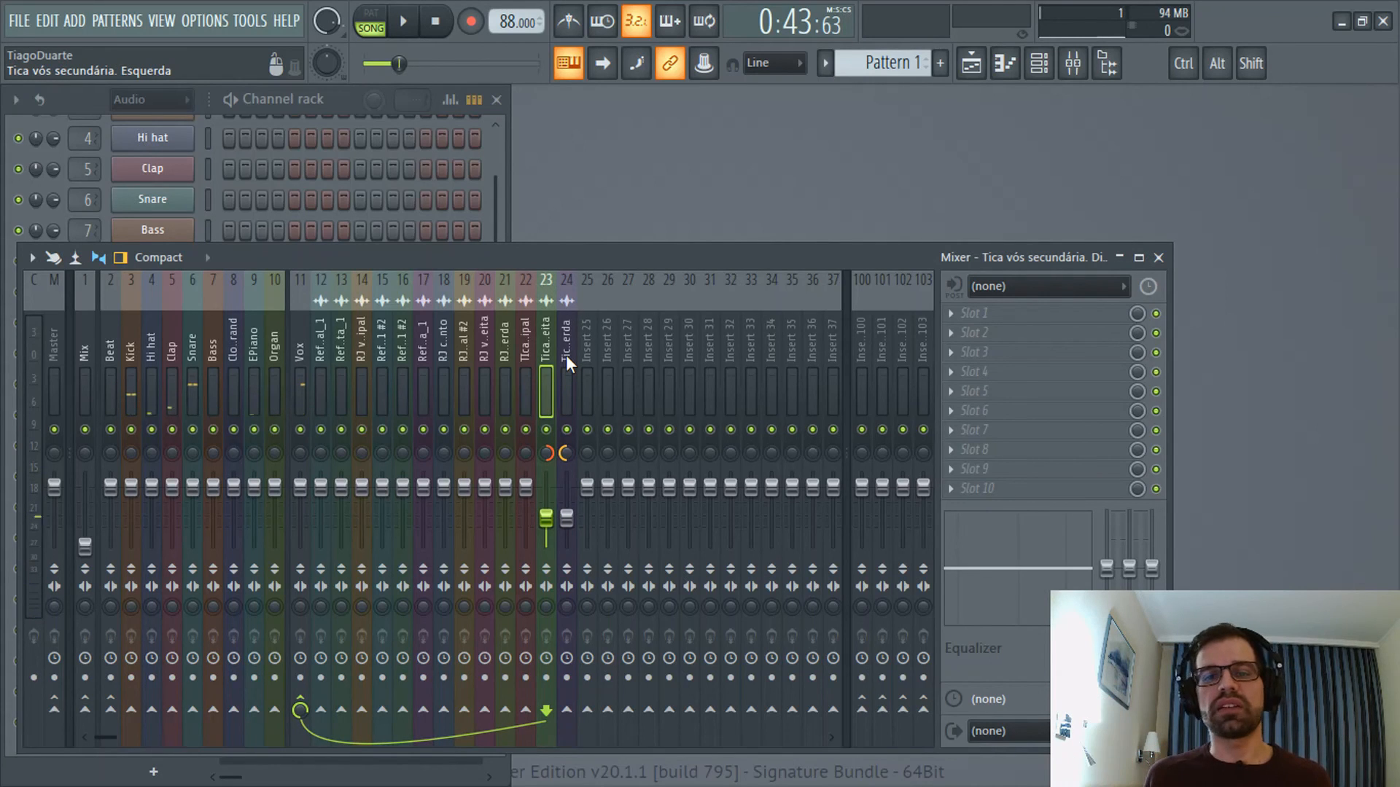
left_click(971, 63)
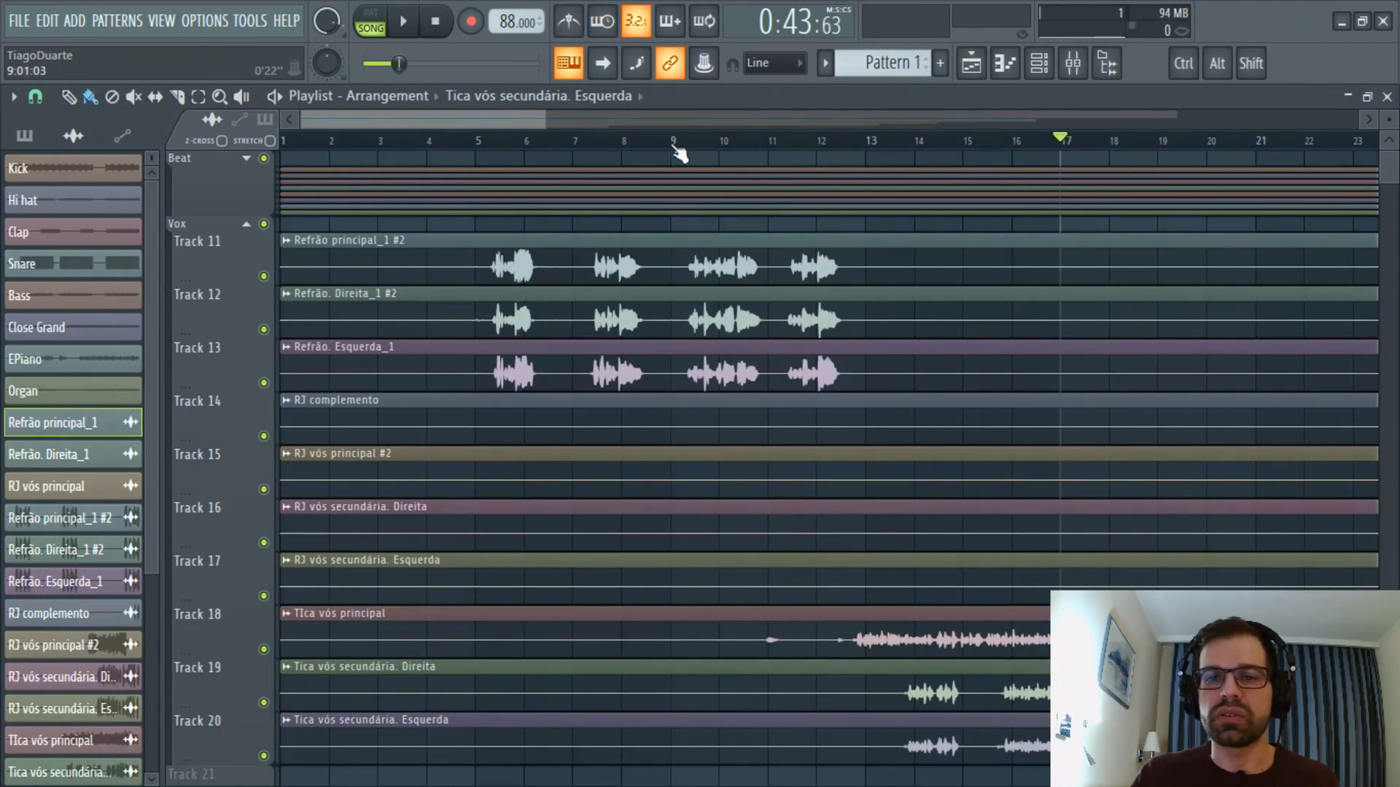
Close the playlist and briefly play the song from about bar 7 to check which mixer tracks carry the chorus vocals.
left_click(600, 150)
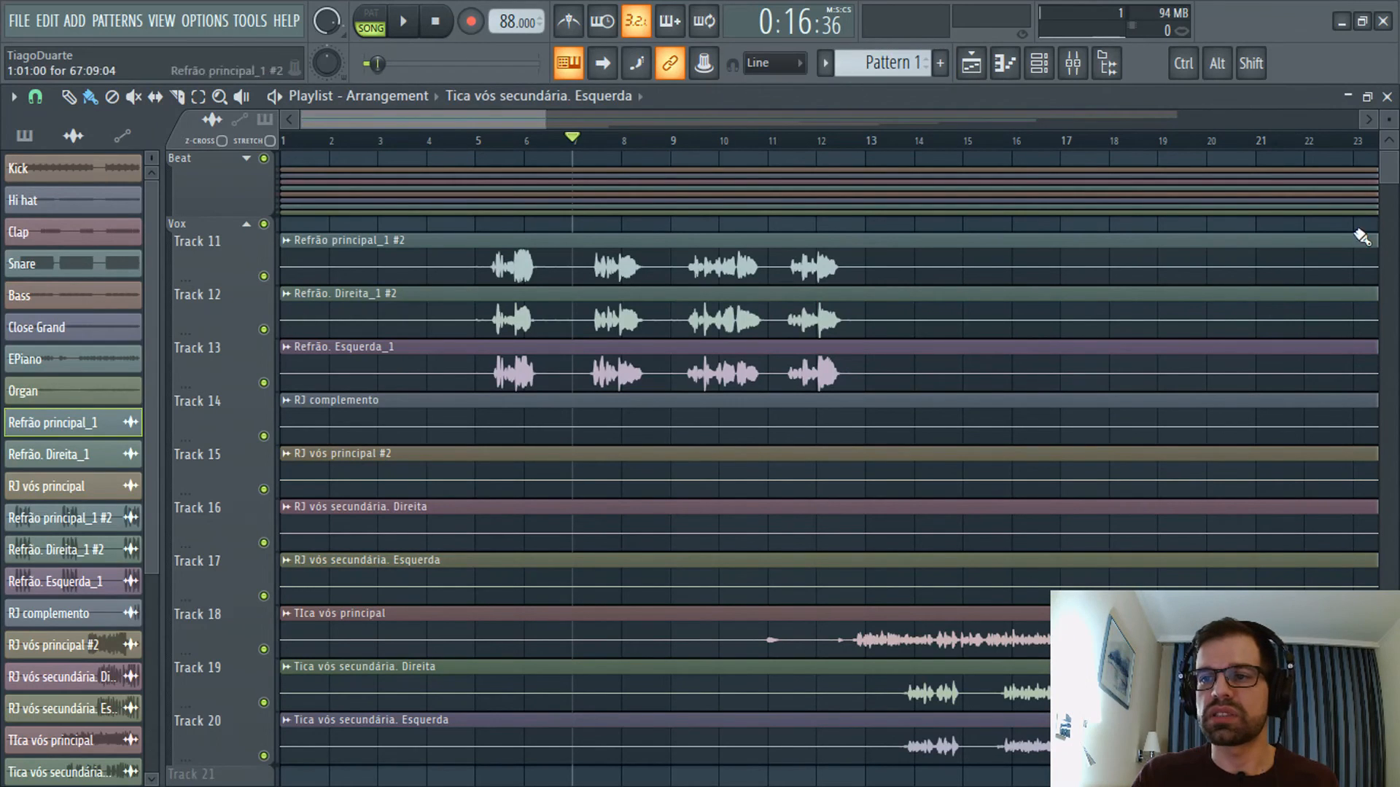
left_click(1388, 96)
key("space")
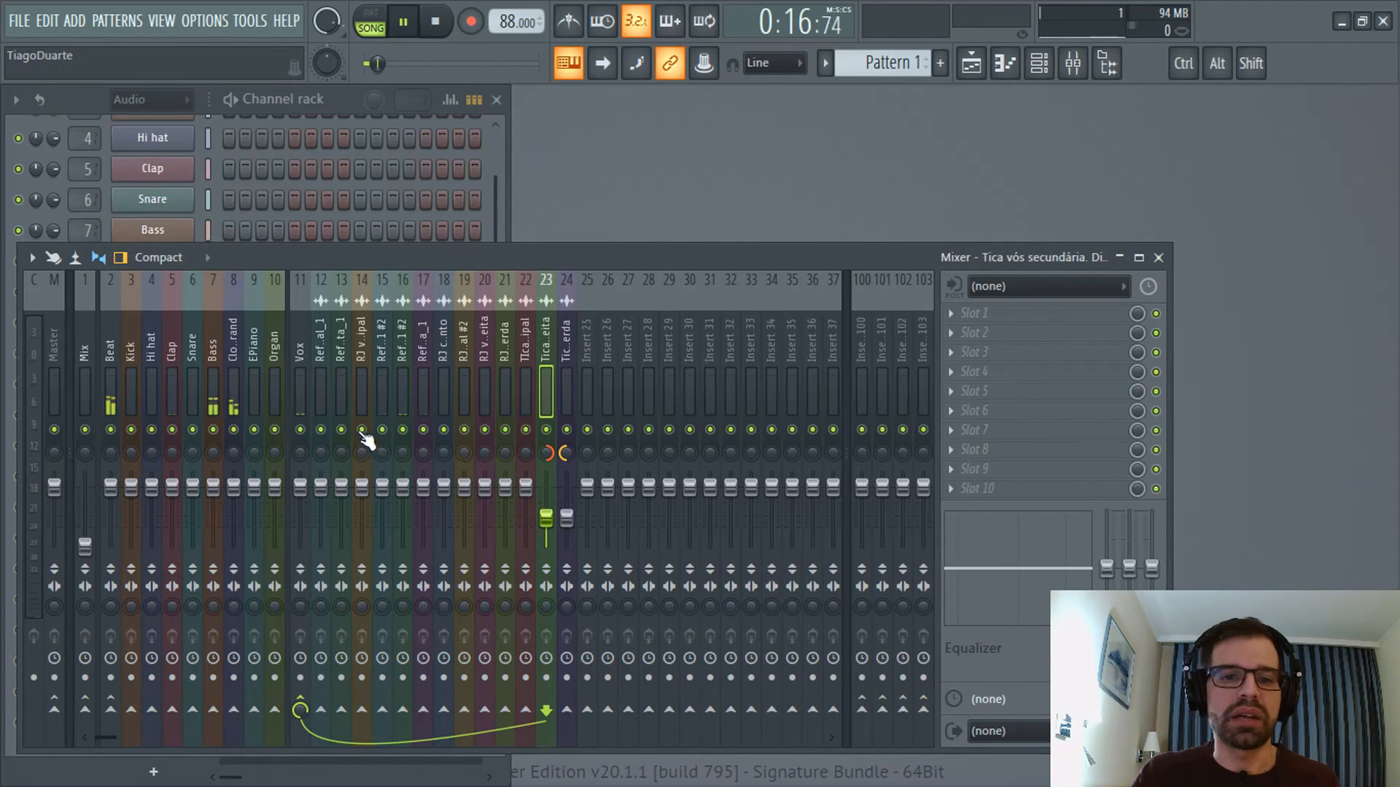
key("space")
Pan Refrão. Direita_1 #2 left and Refrão. Esquerda_1 right, and swap the Tica pair's panning to Direita left and Esquerda right.
left_click(399, 351)
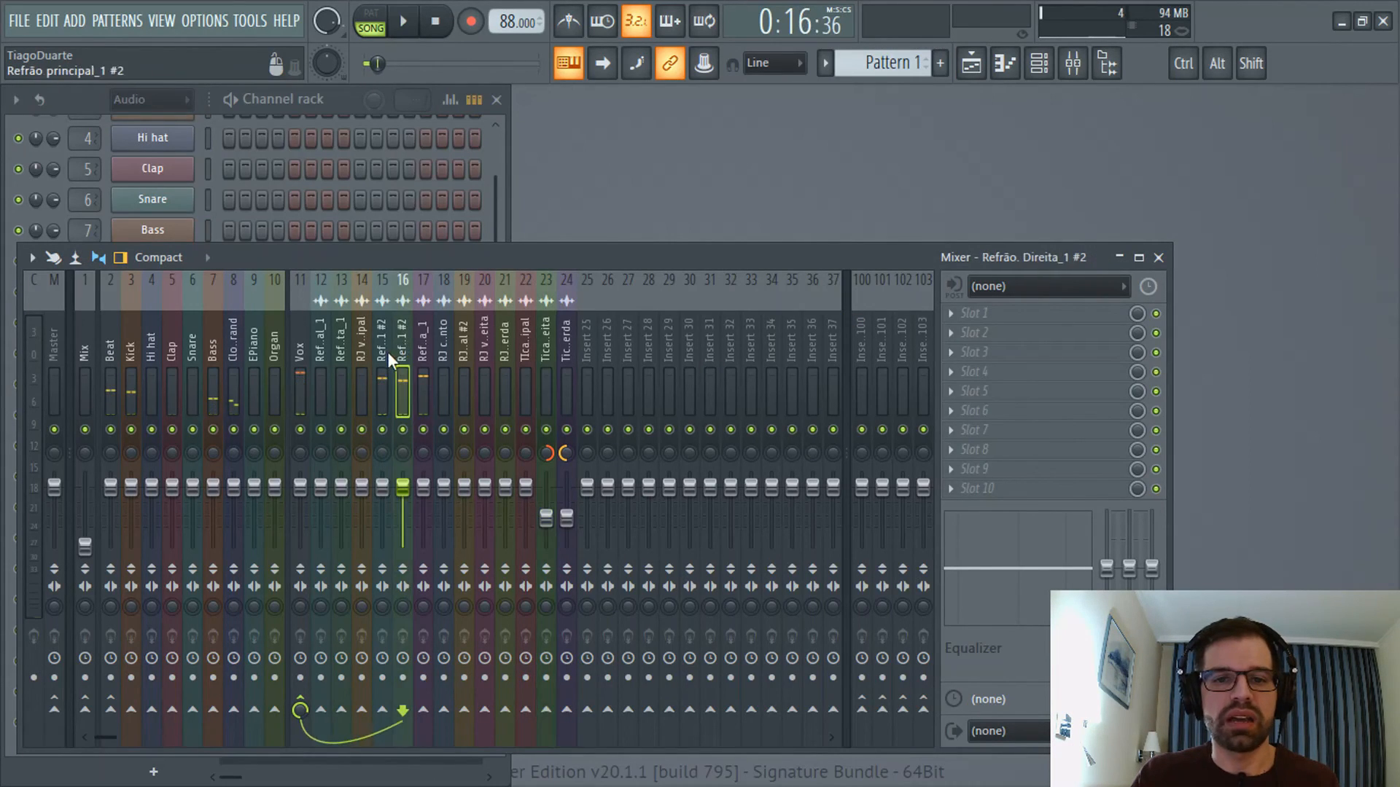
left_click(380, 352)
left_click_drag(405, 452, 432, 449)
left_click_drag(539, 449, 570, 416)
Lower the volume of Refrão. Direita_1 #2 and Refrão. Esquerda_1 together during playback, reposition the mixer, and stop the song.
key("space")
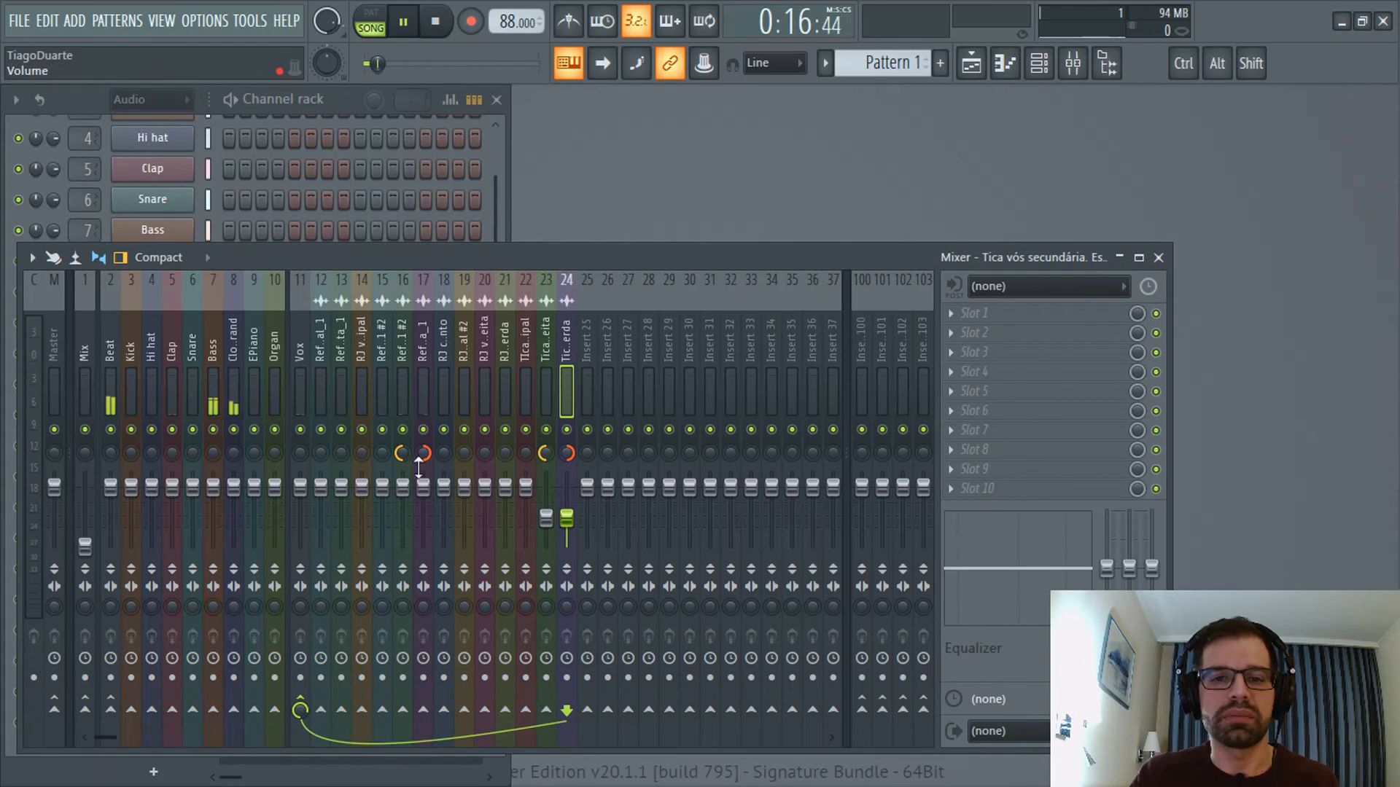
left_click(411, 340)
left_click_drag(403, 487, 402, 518)
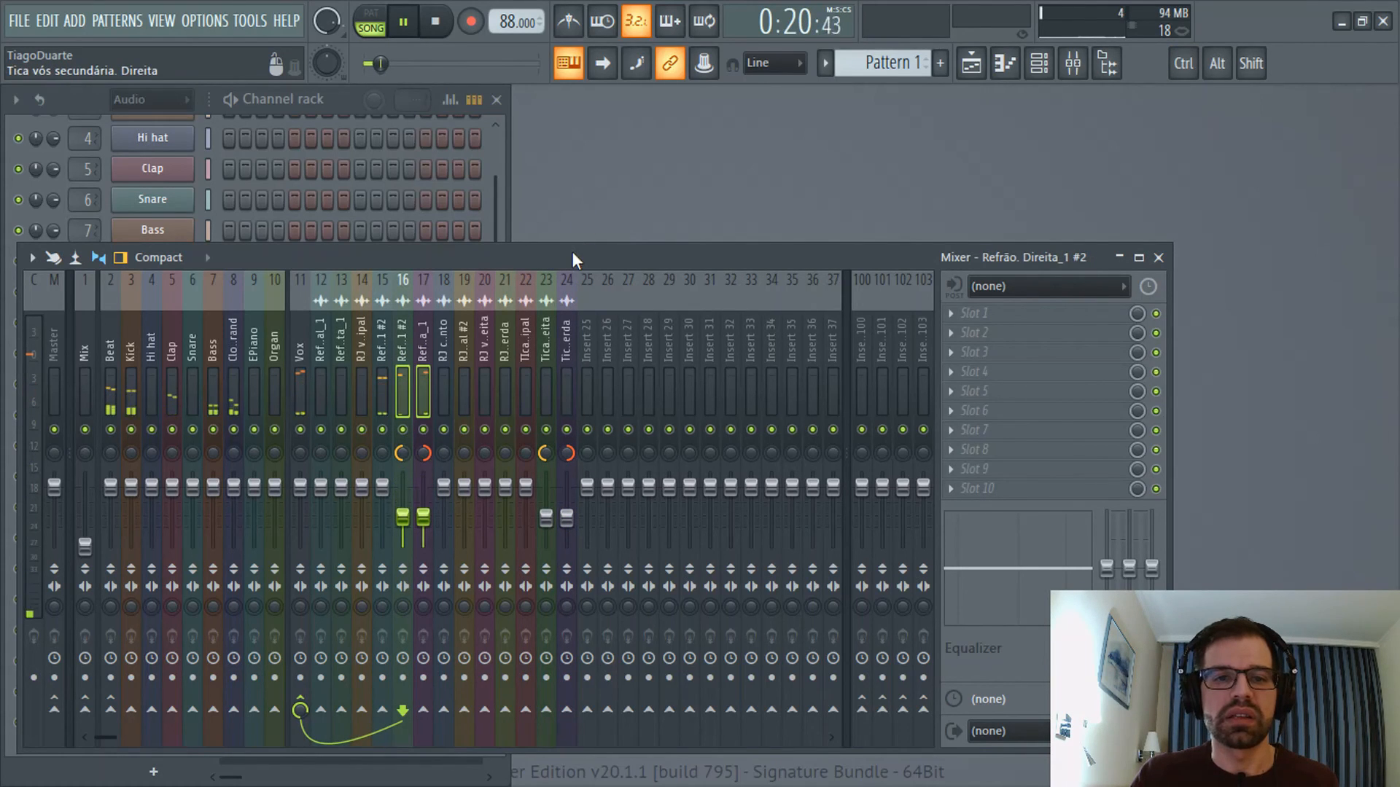
left_click_drag(571, 252, 665, 190)
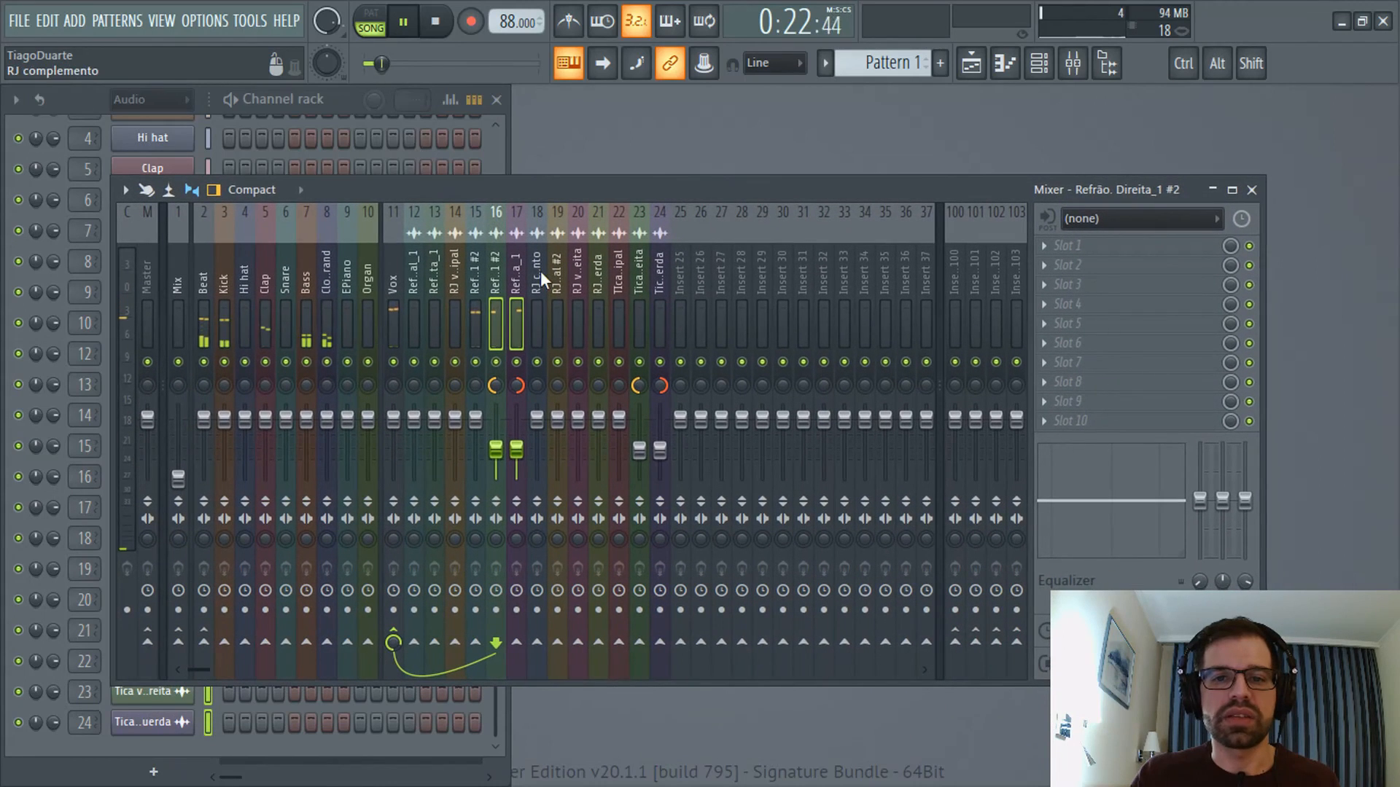
key("space")
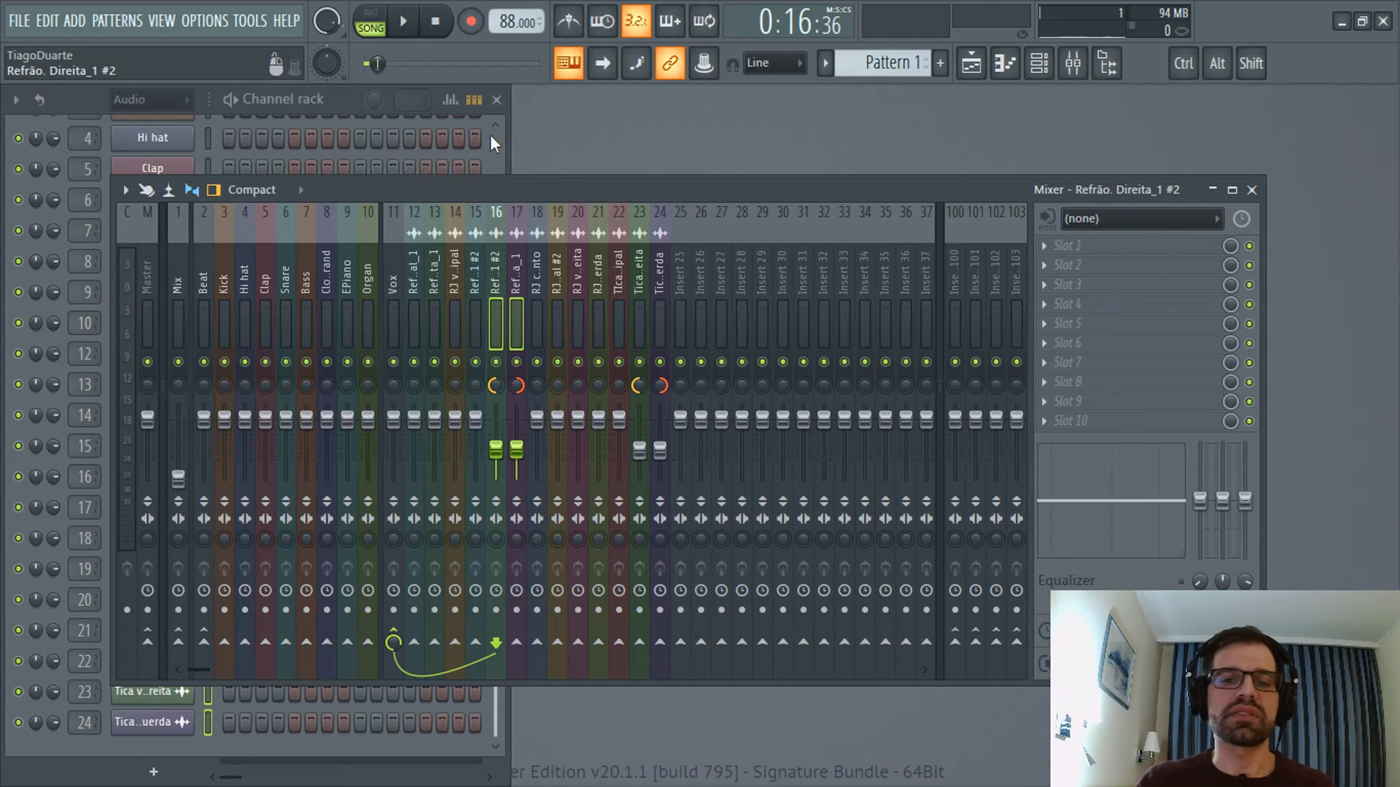
left_click_drag(413, 274, 516, 296)
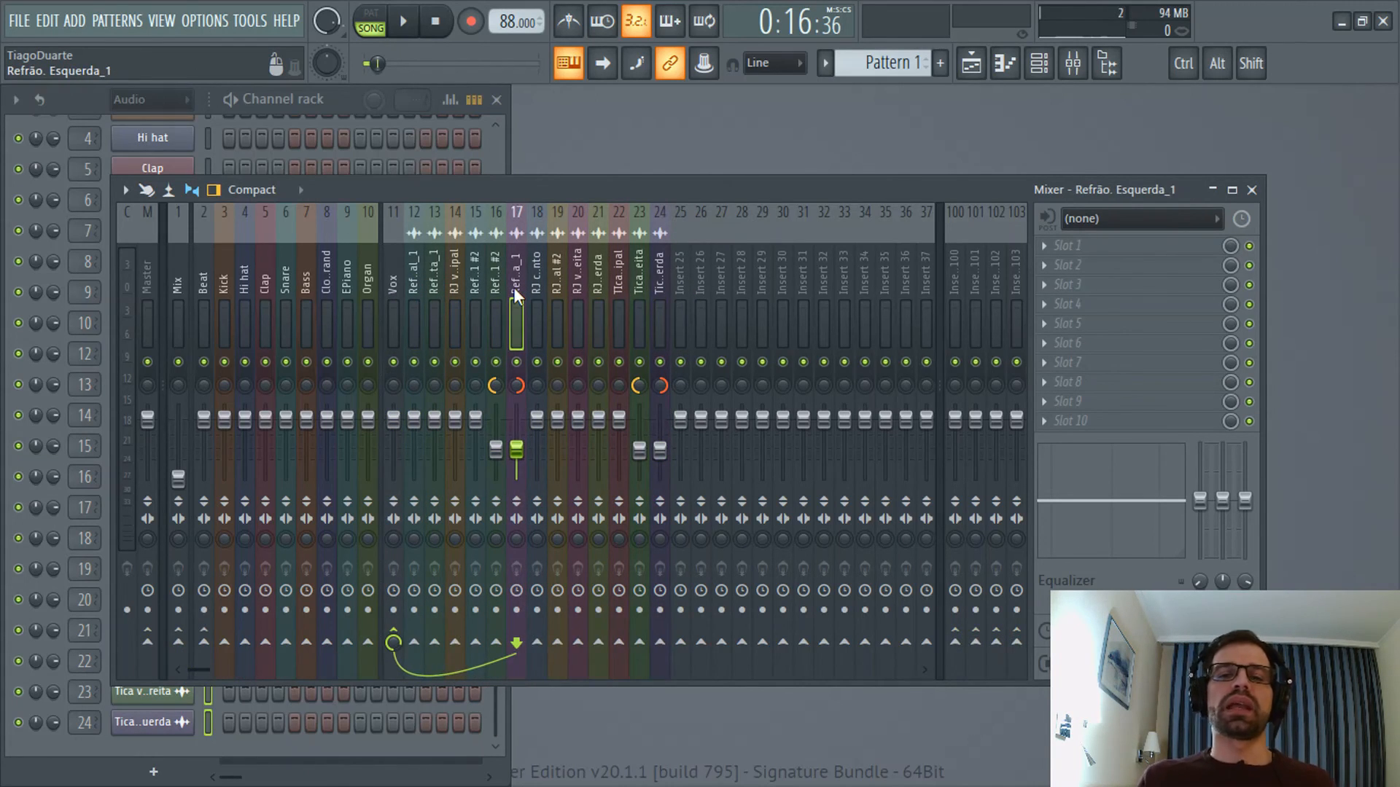